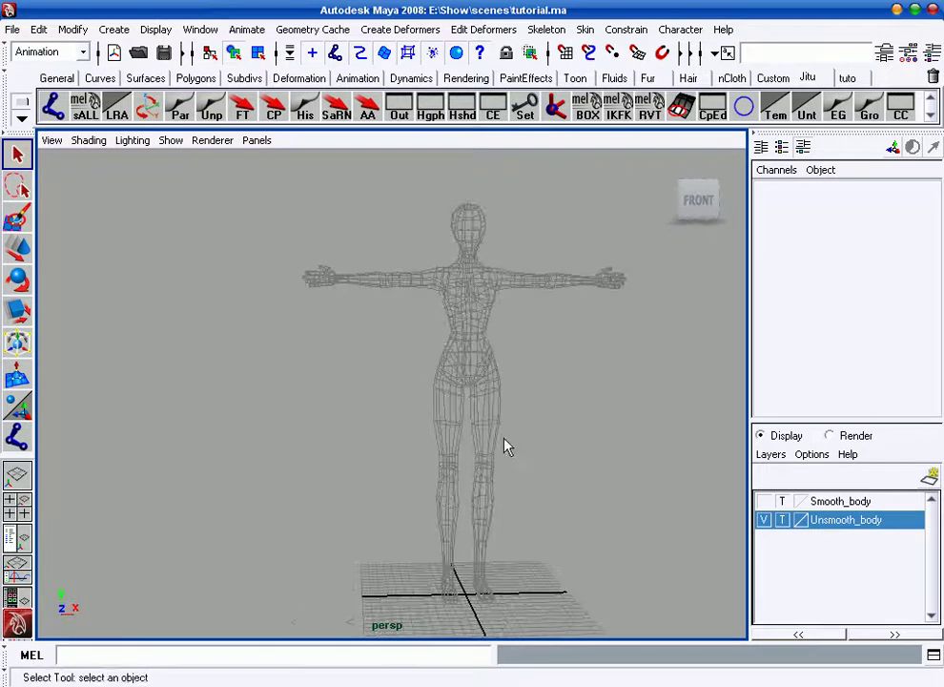
- Open the Outliner and inspect the female_Unsmooth and female_Smooth meshes
{"action": "mouse_move", "coordinate": [706, 513]}
{"action": "left_mouse_down", "text": "alt"}
{"action": "mouse_move", "coordinate": [531, 483]}
{"action": "mouse_move", "coordinate": [601, 500]}
{"action": "left_mouse_up", "text": "alt"}
{"action": "left_click", "coordinate": [395, 117]}
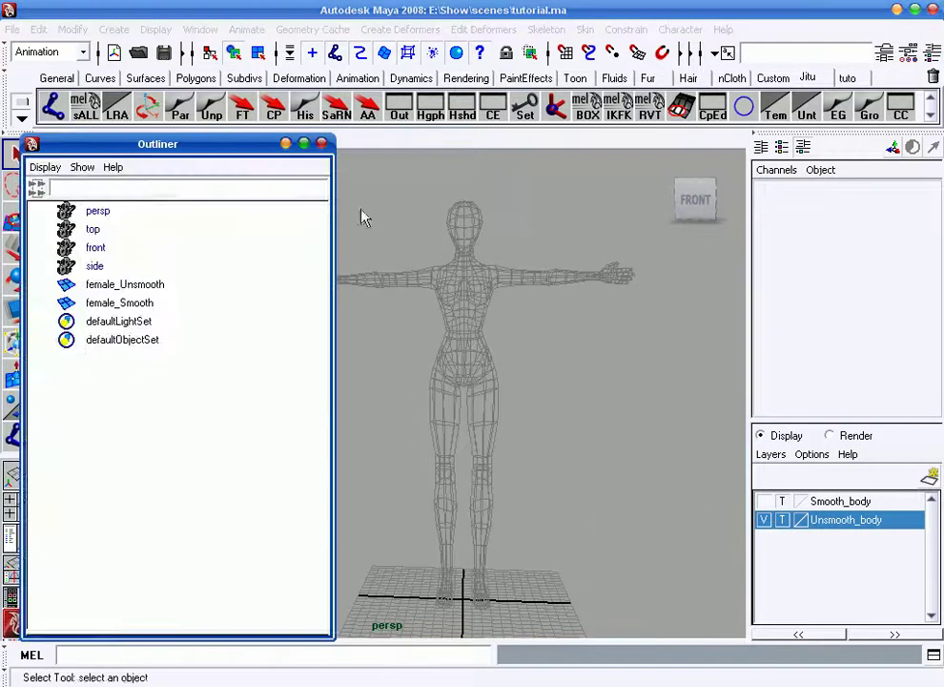
{"action": "middle_click_drag", "start_coordinate": [362, 217], "coordinate": [445, 411], "text": "alt"}
{"action": "left_click", "coordinate": [140, 285]}
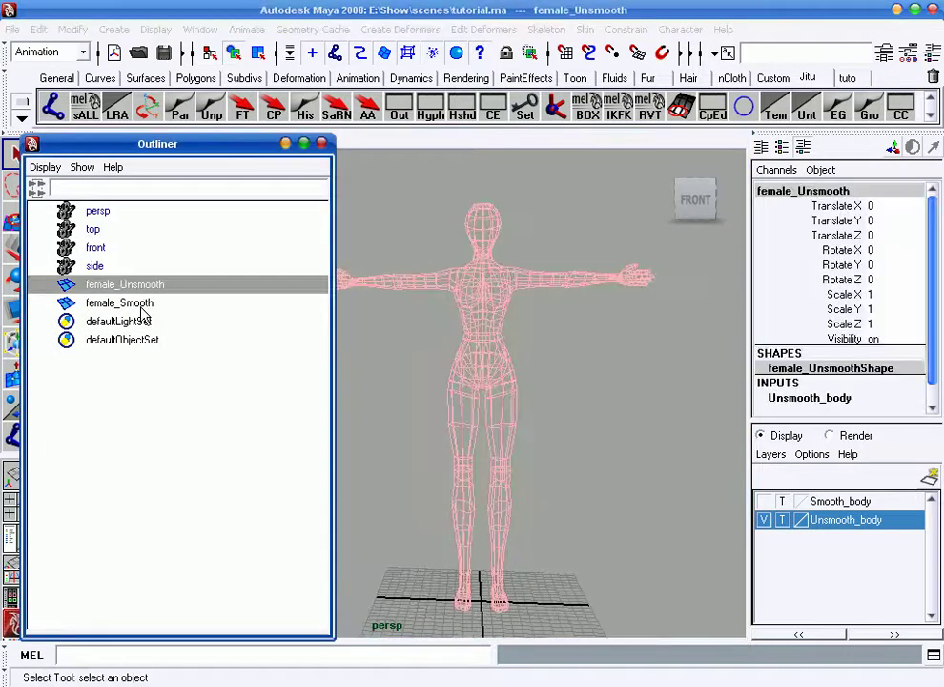
{"action": "left_click", "coordinate": [141, 305]}
{"action": "left_click", "coordinate": [593, 427]}
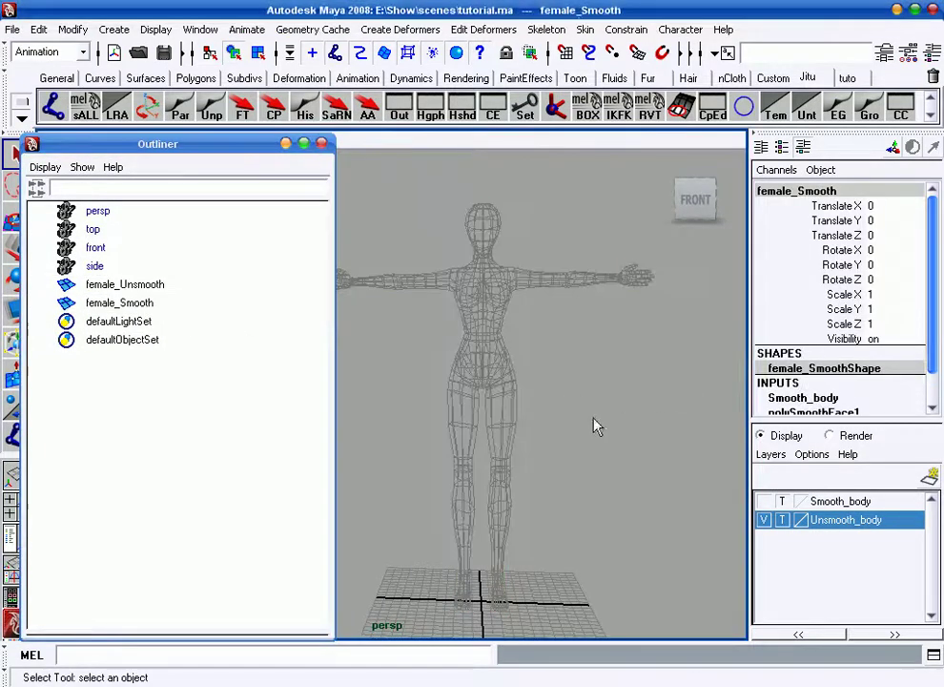
- Toggle the Unsmooth_body layer's visibility, close the Outliner and maximize the side view
{"action": "left_click", "coordinate": [764, 520]}
{"action": "left_click", "coordinate": [765, 520]}
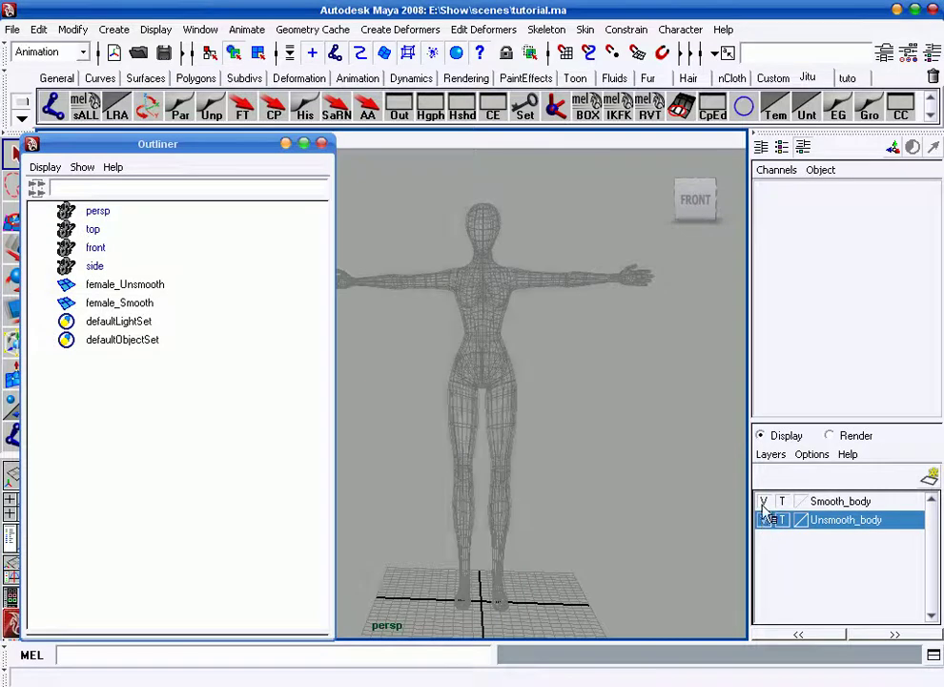
{"action": "left_click", "coordinate": [764, 520]}
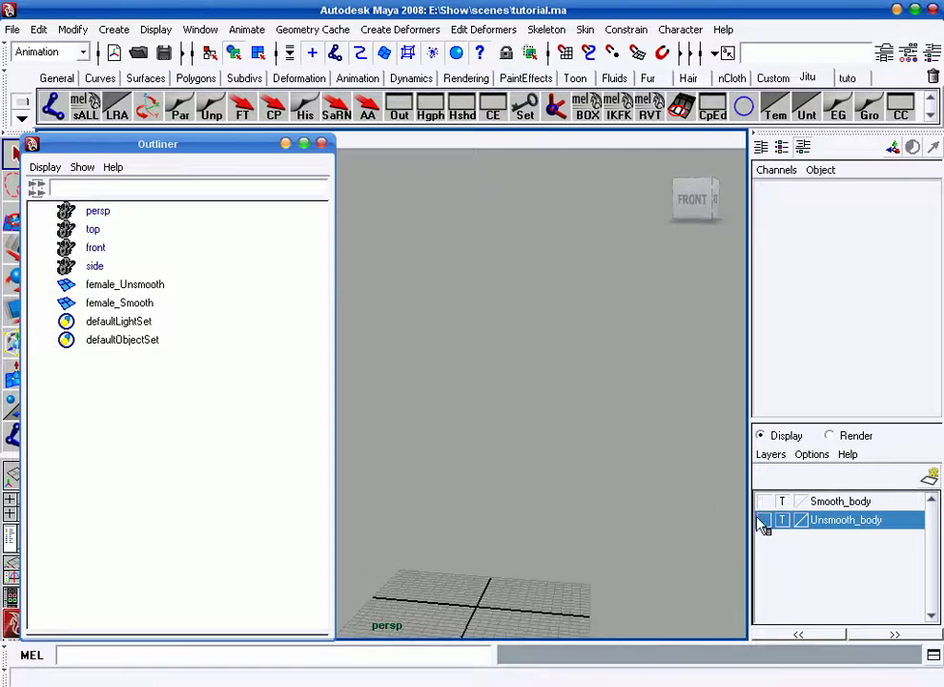
{"action": "left_click", "coordinate": [764, 520]}
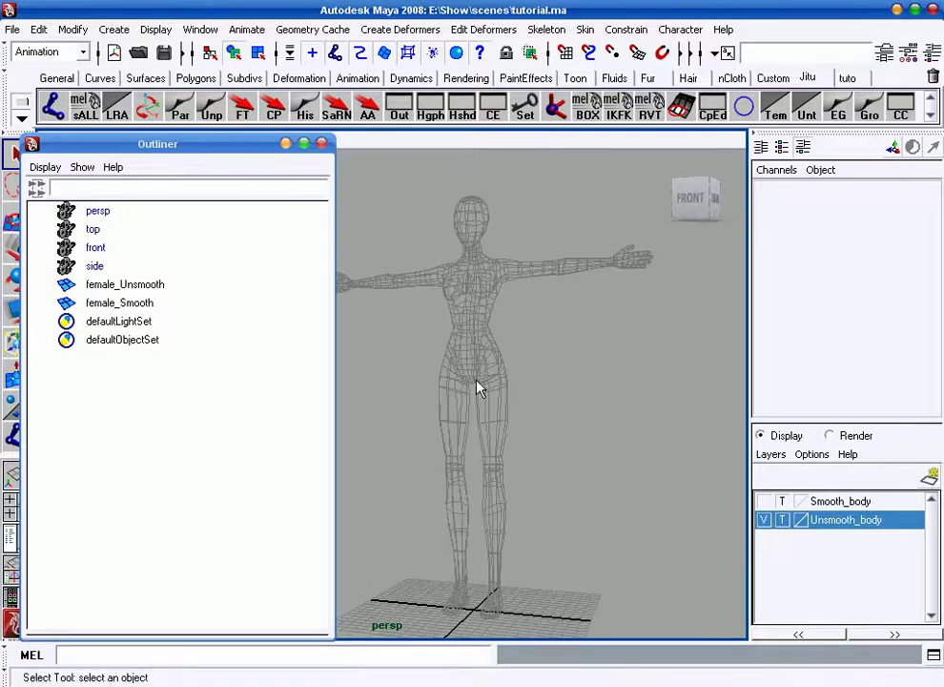
{"action": "left_click", "coordinate": [321, 143]}
{"action": "key", "text": "space"}
{"action": "key", "text": "space"}
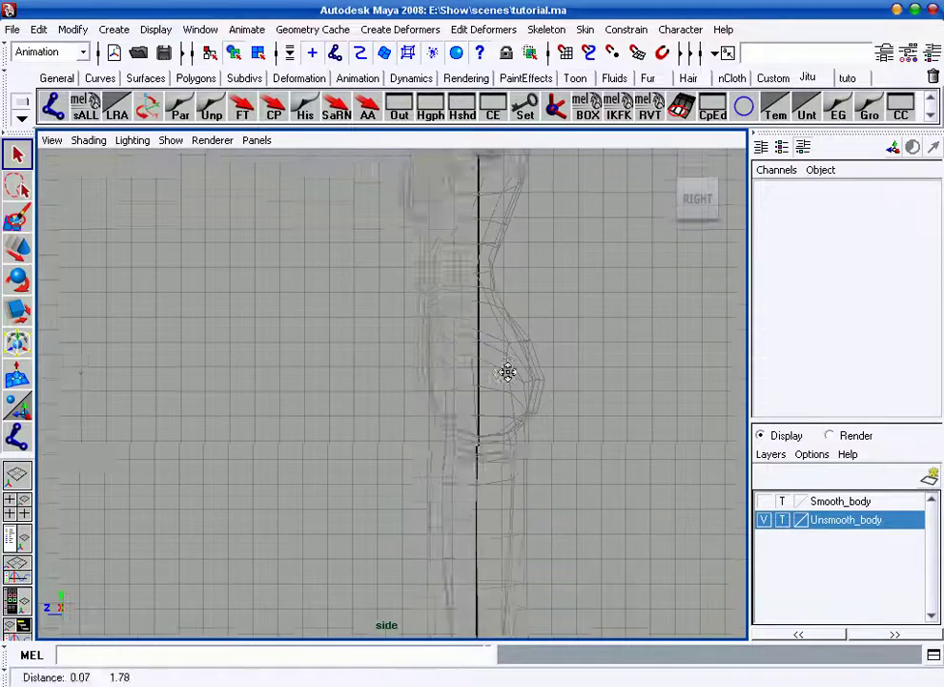
- Activate the Joint Tool and place the hip joint at the top of the leg
{"action": "double_click", "coordinate": [52, 107]}
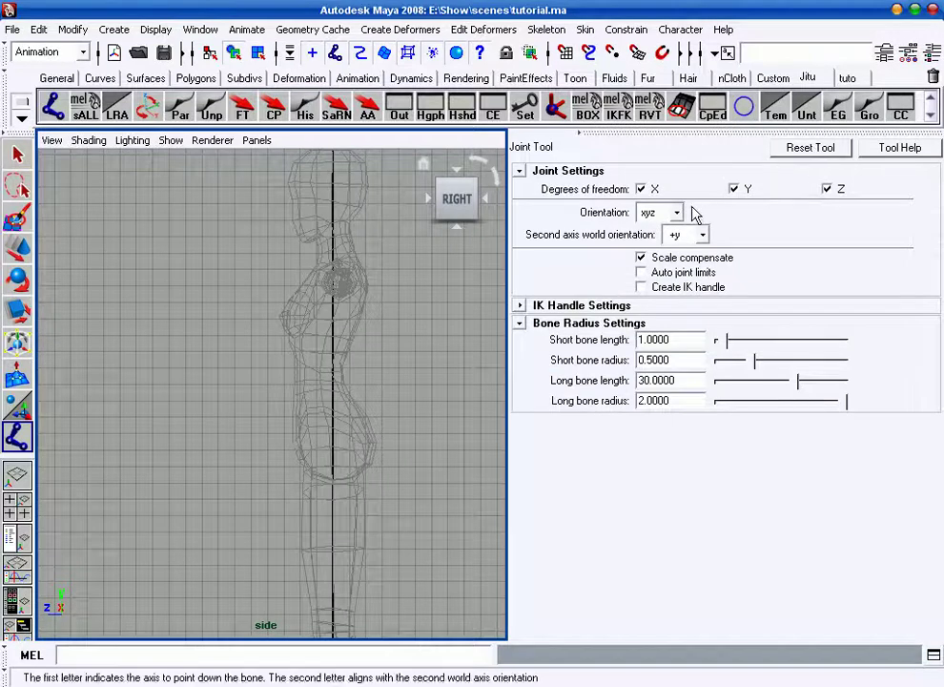
{"action": "left_click", "coordinate": [935, 52]}
{"action": "scroll", "coordinate": [386, 382], "scroll_direction": "up", "scroll_amount": 2}
{"action": "scroll", "coordinate": [449, 392], "scroll_direction": "up", "scroll_amount": 2}
{"action": "scroll", "coordinate": [482, 410], "scroll_direction": "up", "scroll_amount": 2}
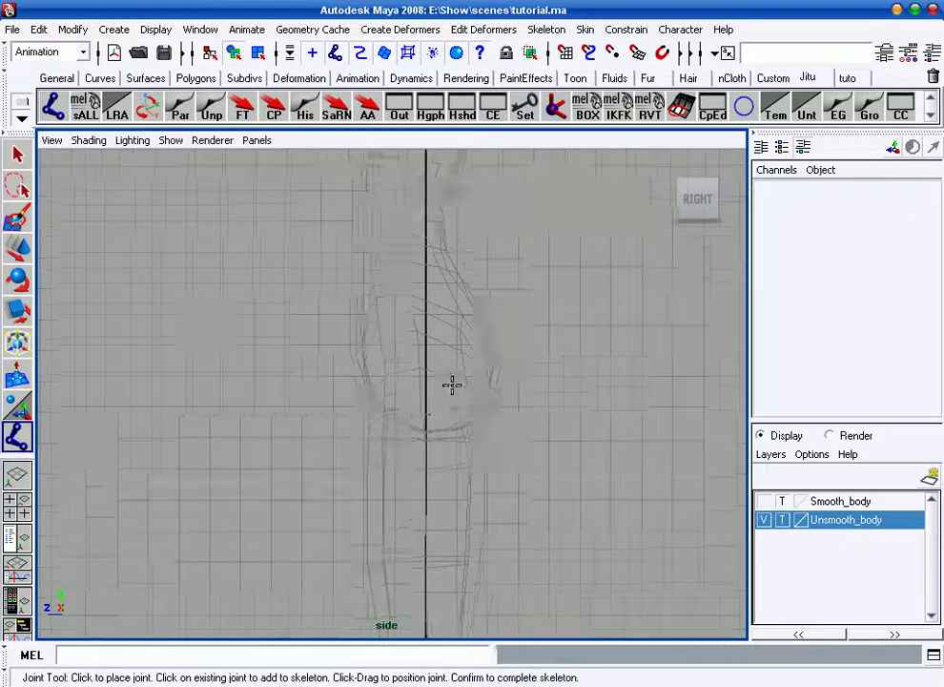
{"action": "scroll", "coordinate": [452, 385], "scroll_direction": "up", "scroll_amount": 2}
{"action": "left_click", "coordinate": [429, 367]}
{"action": "left_click_drag", "start_coordinate": [430, 365], "coordinate": [430, 368]}
- Place the knee, ankle, ball and toe joints and finish the leg chain
{"action": "mouse_move", "coordinate": [472, 453]}
{"action": "middle_mouse_down", "text": "alt"}
{"action": "mouse_move", "coordinate": [476, 499]}
{"action": "mouse_move", "coordinate": [441, 363]}
{"action": "mouse_move", "coordinate": [508, 403]}
{"action": "mouse_move", "coordinate": [453, 396]}
{"action": "middle_mouse_up", "text": "alt"}
{"action": "left_click_drag", "start_coordinate": [421, 383], "coordinate": [399, 383]}
{"action": "mouse_move", "coordinate": [399, 382]}
{"action": "middle_mouse_down", "text": "alt"}
{"action": "mouse_move", "coordinate": [443, 421]}
{"action": "mouse_move", "coordinate": [438, 465]}
{"action": "mouse_move", "coordinate": [491, 415]}
{"action": "mouse_move", "coordinate": [488, 331]}
{"action": "middle_mouse_up", "text": "alt"}
{"action": "right_click_drag", "start_coordinate": [487, 331], "coordinate": [535, 385], "text": "alt"}
{"action": "left_click_drag", "start_coordinate": [486, 371], "coordinate": [487, 382]}
{"action": "left_click_drag", "start_coordinate": [360, 513], "coordinate": [352, 515]}
{"action": "left_click_drag", "start_coordinate": [232, 520], "coordinate": [218, 541]}
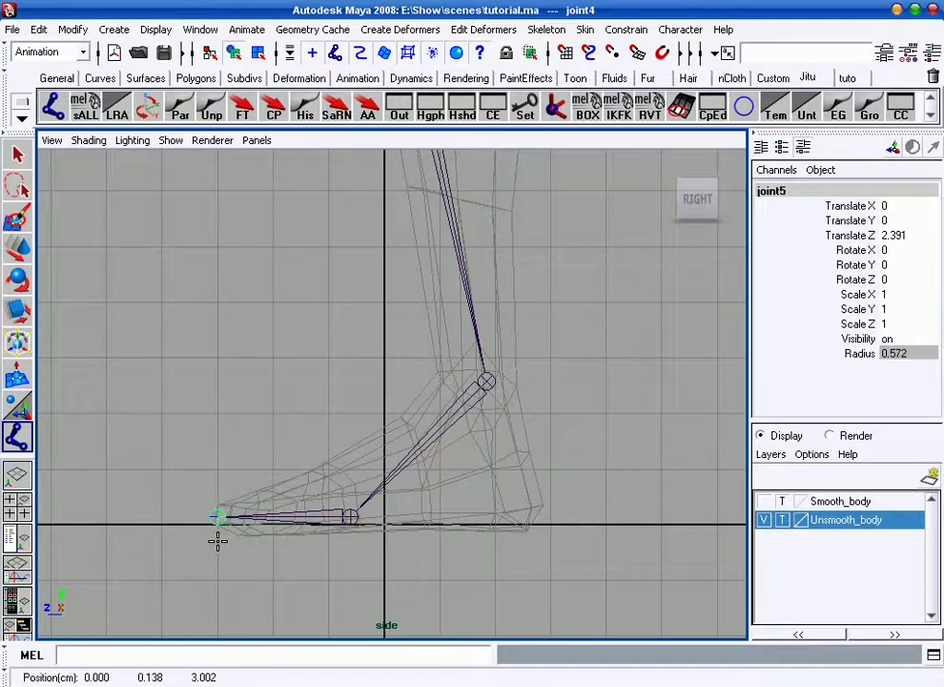
{"action": "key", "text": "Return"}
{"action": "key", "text": "space"}
{"action": "key", "text": "space"}
{"action": "scroll", "coordinate": [485, 506], "scroll_direction": "up", "scroll_amount": 3}
{"action": "scroll", "coordinate": [468, 479], "scroll_direction": "up", "scroll_amount": 2}
- Move the leg chain along X into the left leg, to Translate X 1.977
{"action": "key", "text": "w"}
{"action": "left_click_drag", "start_coordinate": [338, 269], "coordinate": [370, 274]}
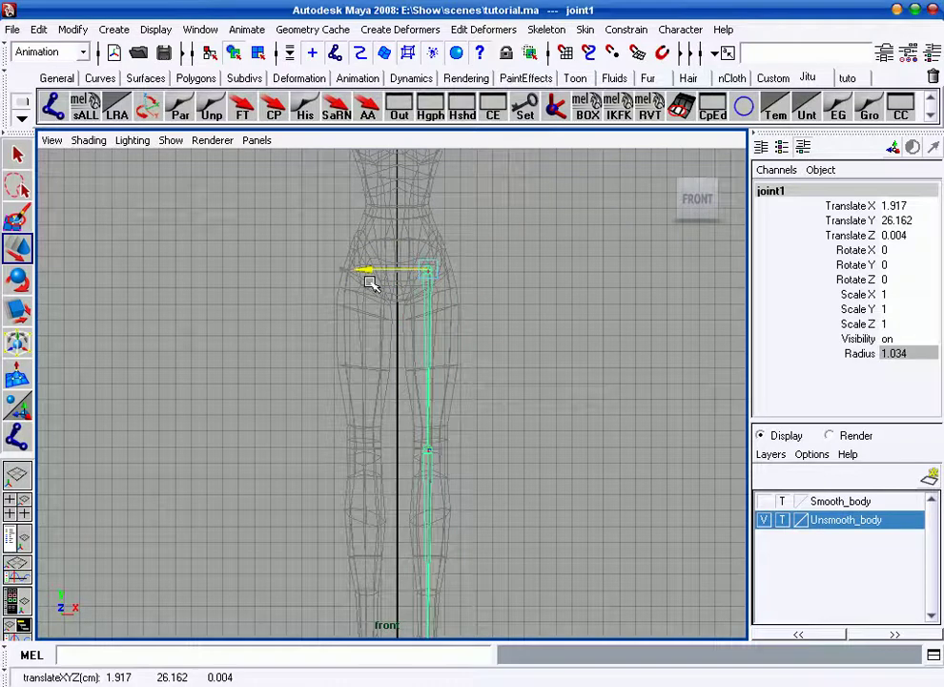
{"action": "middle_click_drag", "start_coordinate": [413, 375], "coordinate": [464, 339], "text": "alt"}
{"action": "scroll", "coordinate": [470, 353], "scroll_direction": "up", "scroll_amount": 2}
{"action": "scroll", "coordinate": [491, 379], "scroll_direction": "down", "scroll_amount": 1}
{"action": "scroll", "coordinate": [448, 315], "scroll_direction": "up", "scroll_amount": 1}
{"action": "left_click", "coordinate": [383, 181]}
{"action": "left_click_drag", "start_coordinate": [383, 181], "coordinate": [382, 195]}
- In a full-size perspective view, hide the Unsmooth_body layer
{"action": "key", "text": "space"}
{"action": "key", "text": "space"}
{"action": "mouse_move", "coordinate": [535, 316]}
{"action": "left_mouse_down", "text": "alt"}
{"action": "mouse_move", "coordinate": [491, 320]}
{"action": "mouse_move", "coordinate": [510, 381]}
{"action": "mouse_move", "coordinate": [670, 455]}
{"action": "mouse_move", "coordinate": [580, 474]}
{"action": "mouse_move", "coordinate": [549, 439]}
{"action": "left_mouse_up", "text": "alt"}
{"action": "left_click", "coordinate": [764, 520]}
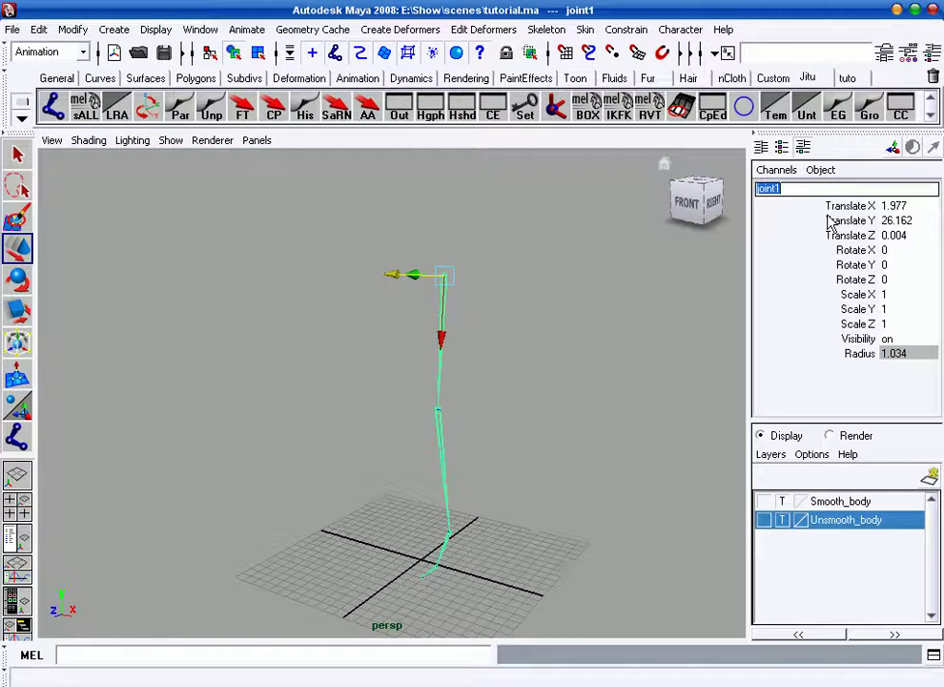
- Rename the hip and knee joints left_hip_ik and left_knee_ik
{"action": "type", "text": "left"}
{"action": "type", "text": "_kne"}
{"action": "key", "text": "Return"}
{"action": "key", "text": "Down"}
{"action": "left_click", "coordinate": [808, 190]}
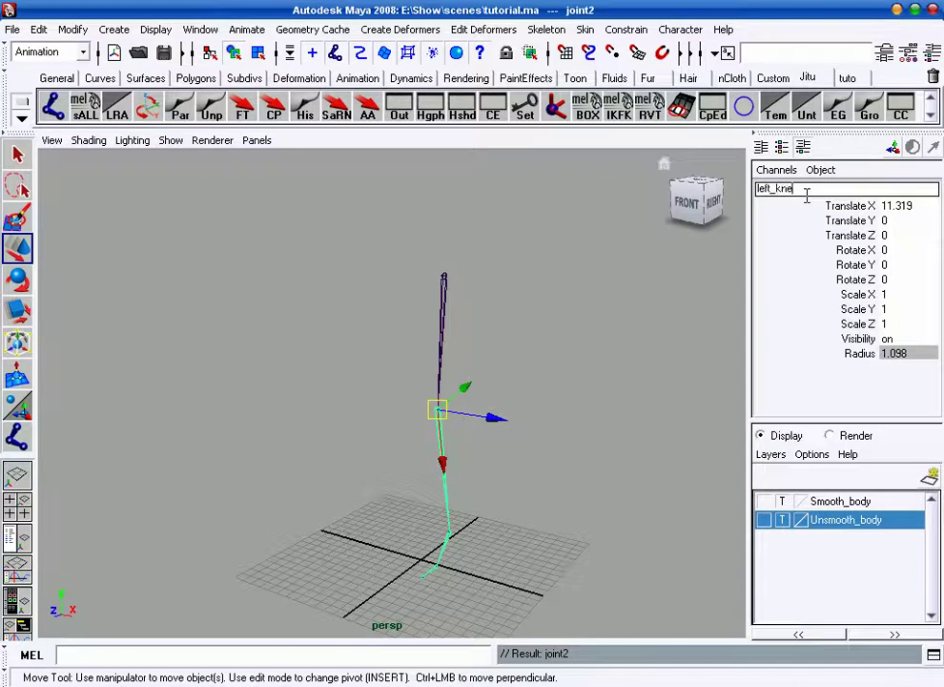
{"action": "key", "text": "Return"}
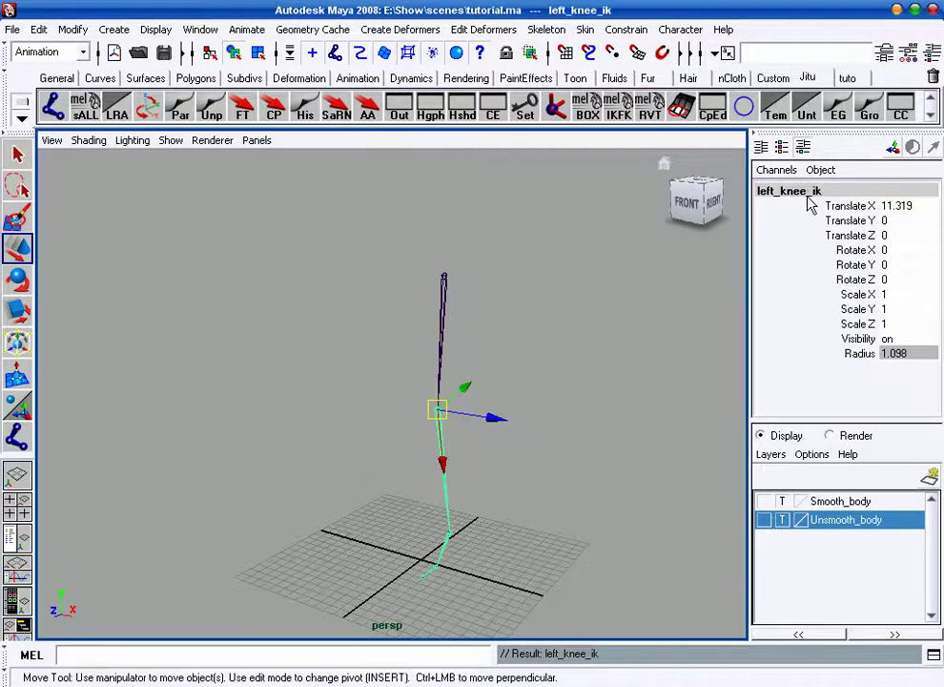
{"action": "key", "text": "Down"}
- Rename the ankle and ball joints left_ankle_ik and left_ball_ik
{"action": "left_click", "coordinate": [807, 190]}
{"action": "type", "text": "lef"}
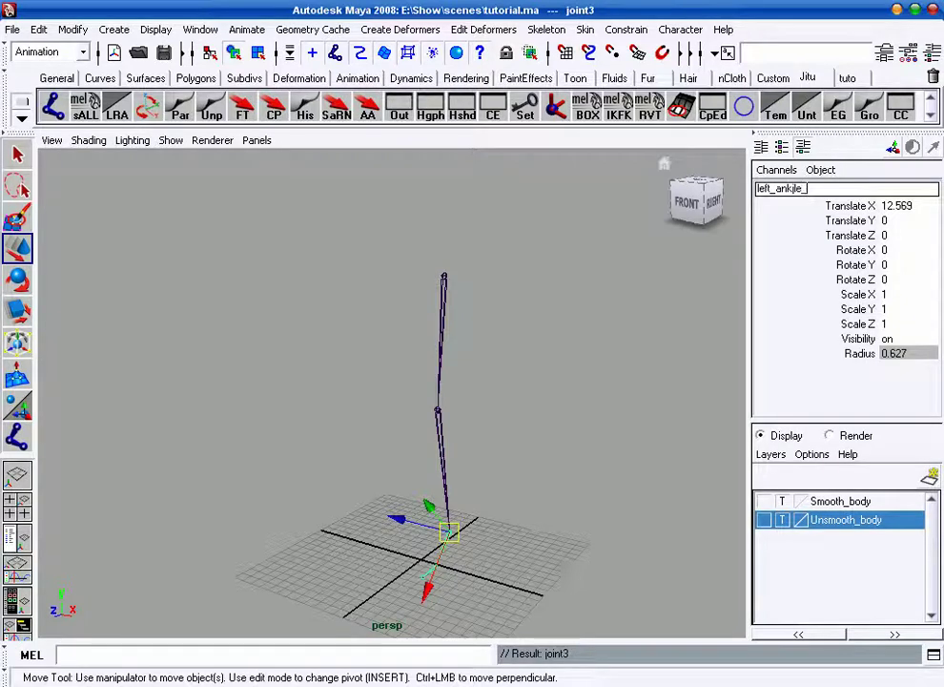
{"action": "type", "text": "n"}
{"action": "key", "text": "Return"}
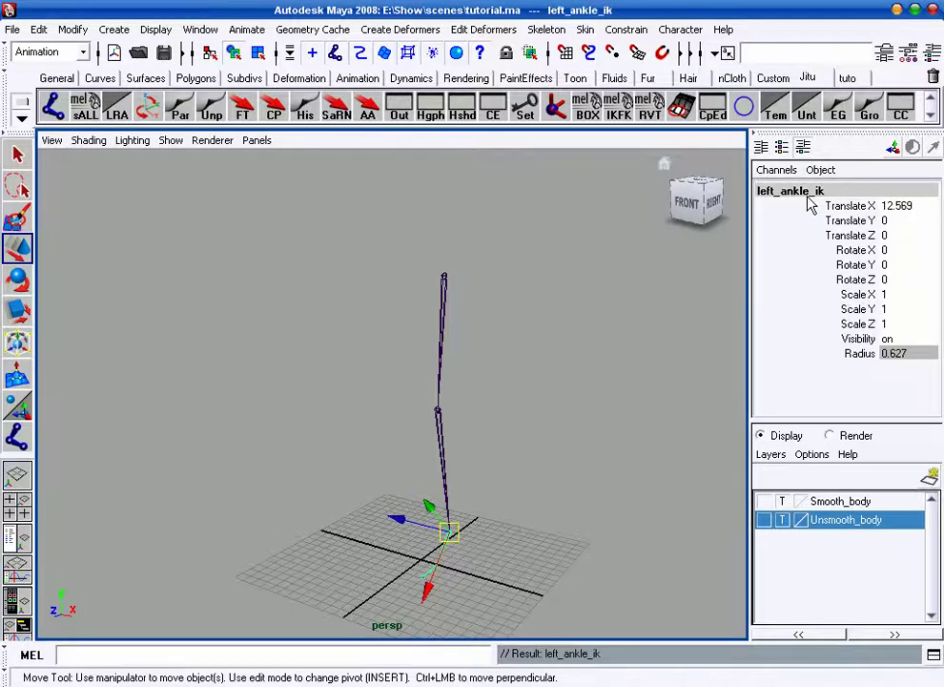
{"action": "key", "text": "Down"}
{"action": "double_click", "coordinate": [807, 191]}
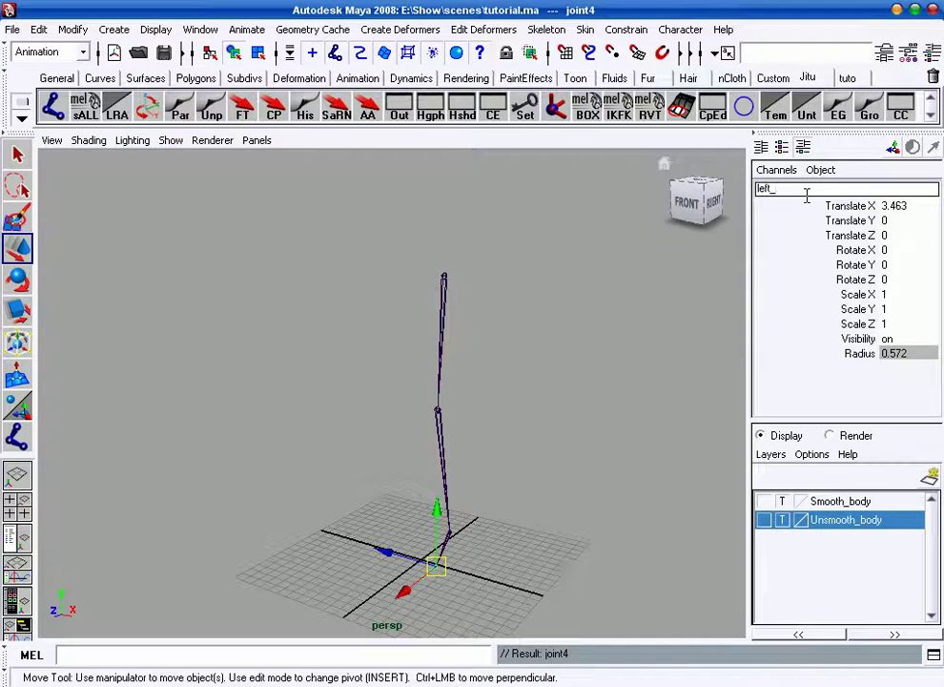
{"action": "type", "text": "ik"}
{"action": "key", "text": "Return"}
{"action": "key", "text": "Down"}
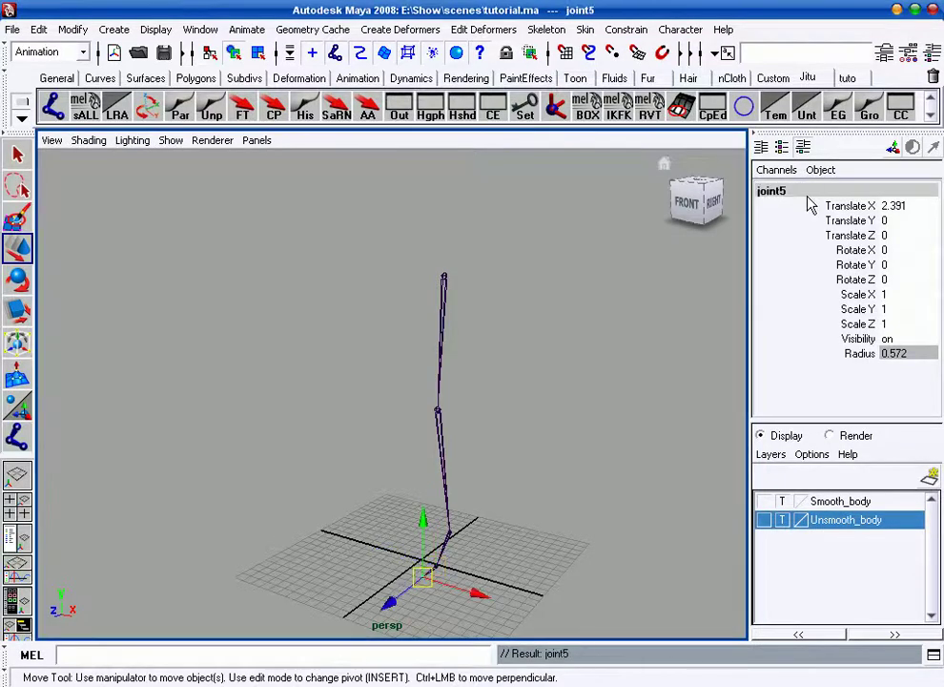
- Rename the toe joint left_toe_ik, then reselect the left_hip_ik root joint
{"action": "double_click", "coordinate": [807, 192]}
{"action": "key", "text": "BackSpace"}
{"action": "type", "text": "left_toe_ik"}
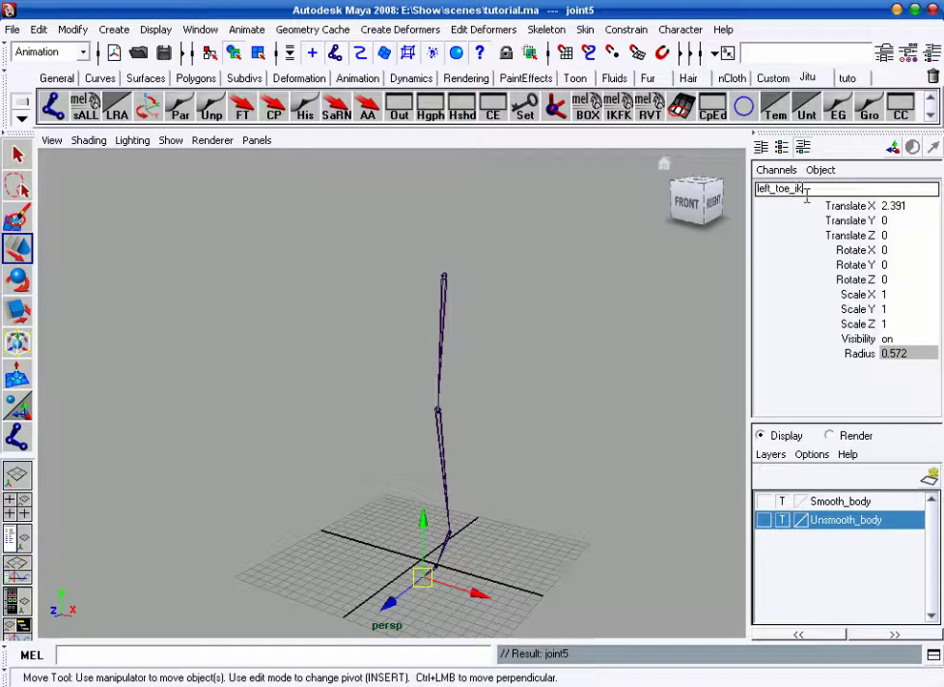
{"action": "key", "text": "Return"}
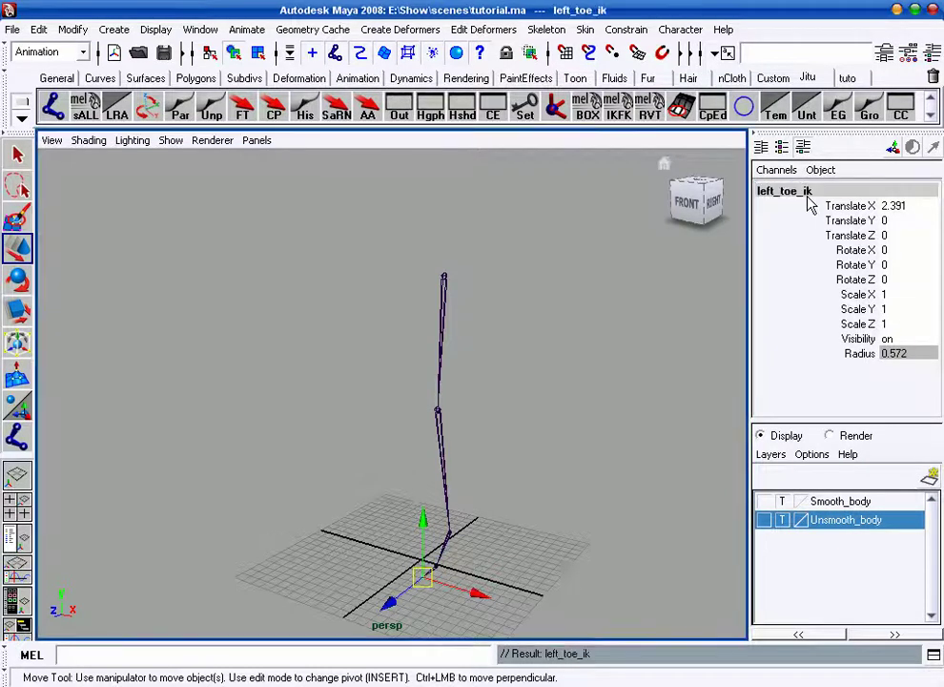
{"action": "mouse_move", "coordinate": [720, 297]}
{"action": "left_mouse_down", "text": "alt"}
{"action": "mouse_move", "coordinate": [605, 349]}
{"action": "mouse_move", "coordinate": [588, 326]}
{"action": "left_mouse_up", "text": "alt"}
{"action": "left_click", "coordinate": [429, 323]}
{"action": "left_click_drag", "start_coordinate": [301, 235], "coordinate": [453, 336]}
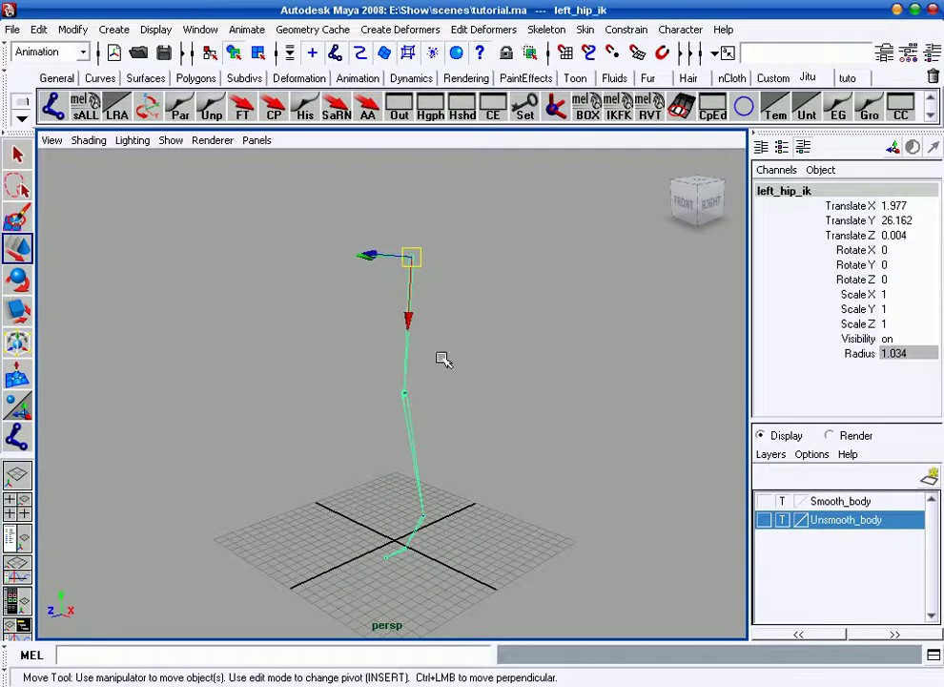
- Select the whole leg joint hierarchy with 'select -hi' in the MEL command line
{"action": "left_click", "coordinate": [137, 654]}
{"action": "type", "text": "select"}
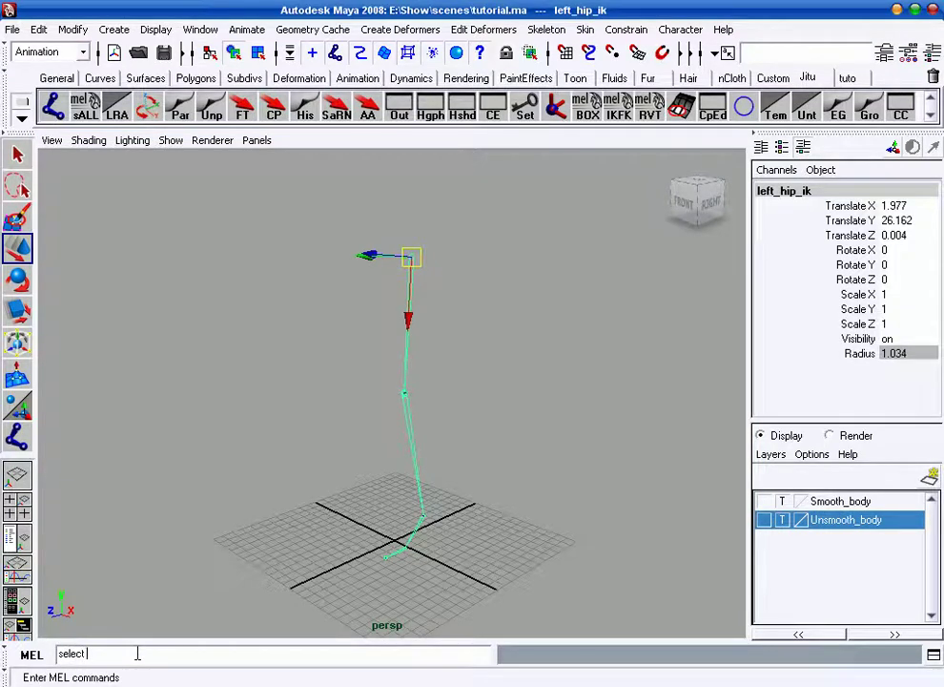
{"action": "type", "text": "-hi"}
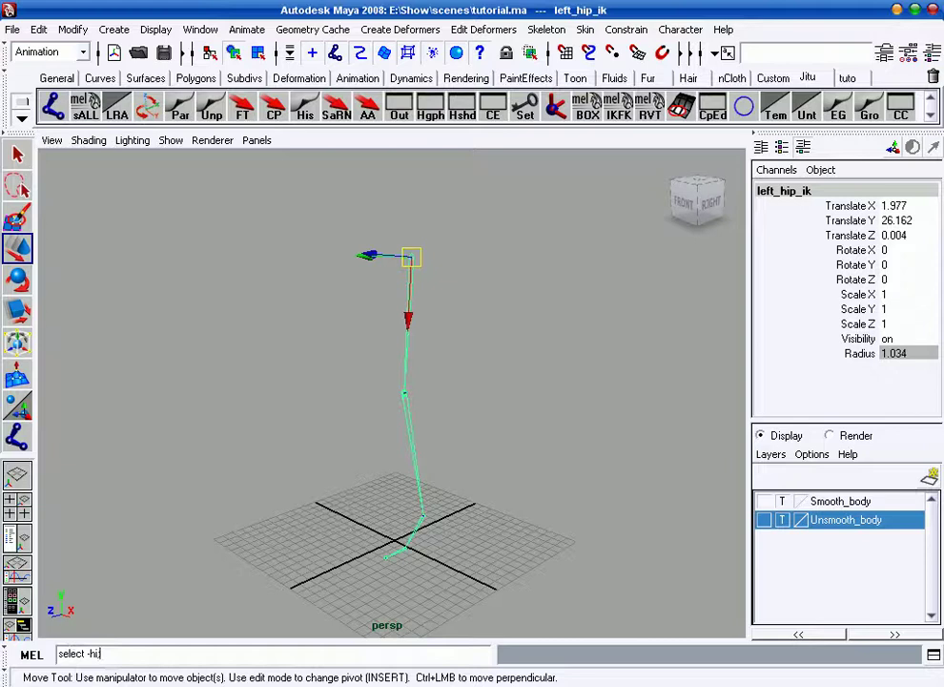
{"action": "left_click", "coordinate": [382, 551]}
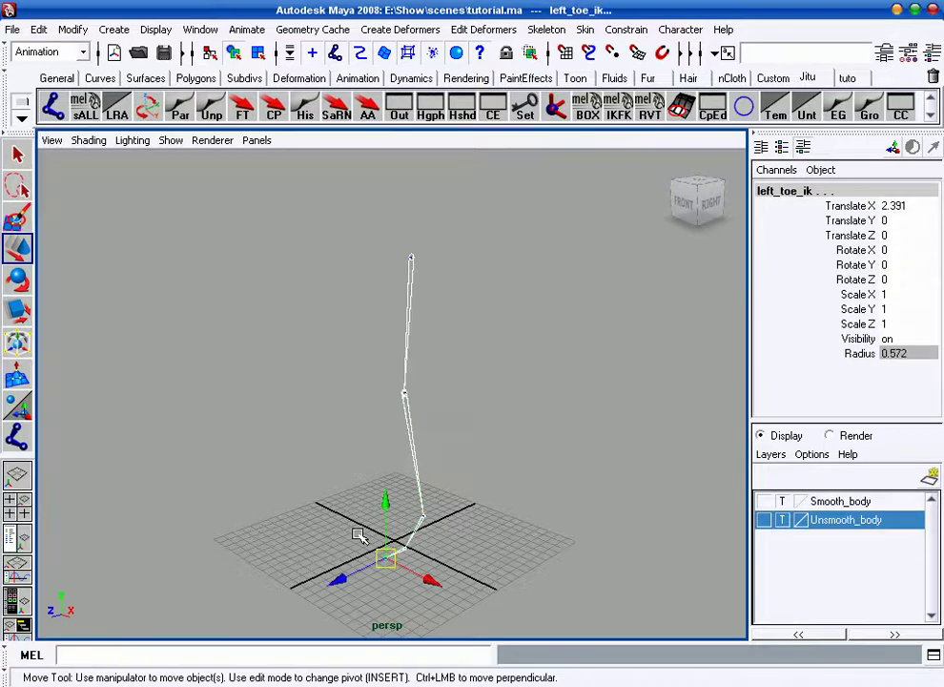
{"action": "left_click_drag", "start_coordinate": [381, 555], "coordinate": [547, 369], "text": "alt"}
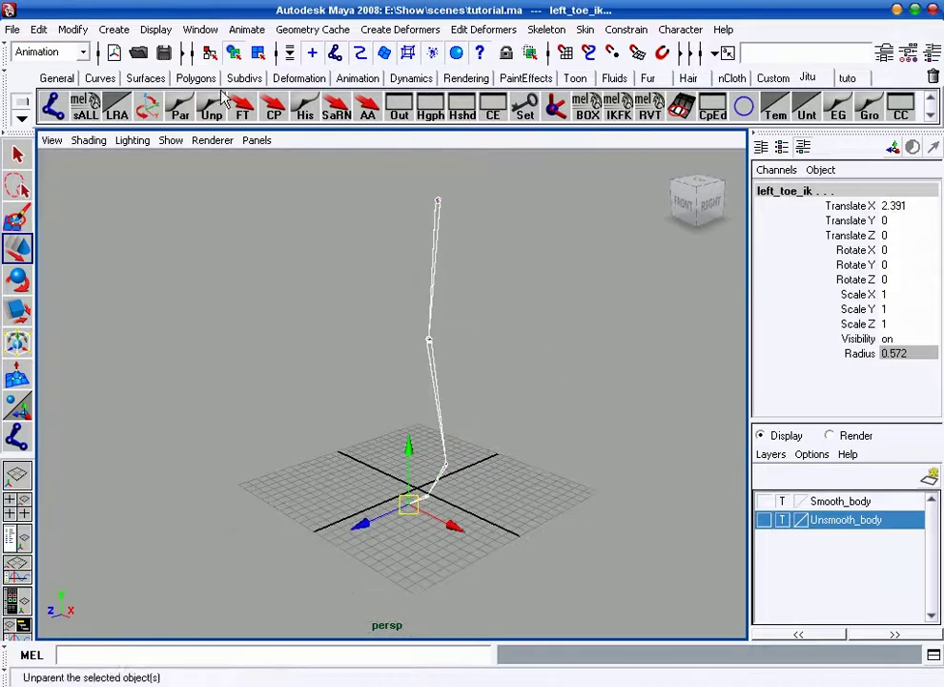
- Turn on Local Rotation Axes display for the joints and inspect the foot
{"action": "left_click", "coordinate": [155, 30]}
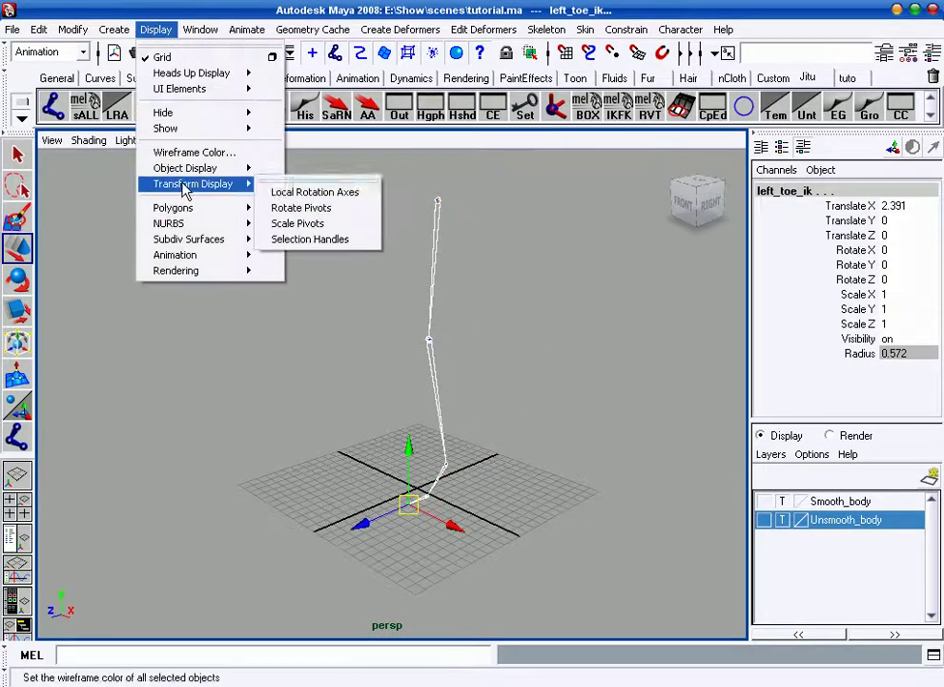
{"action": "left_click", "coordinate": [286, 192]}
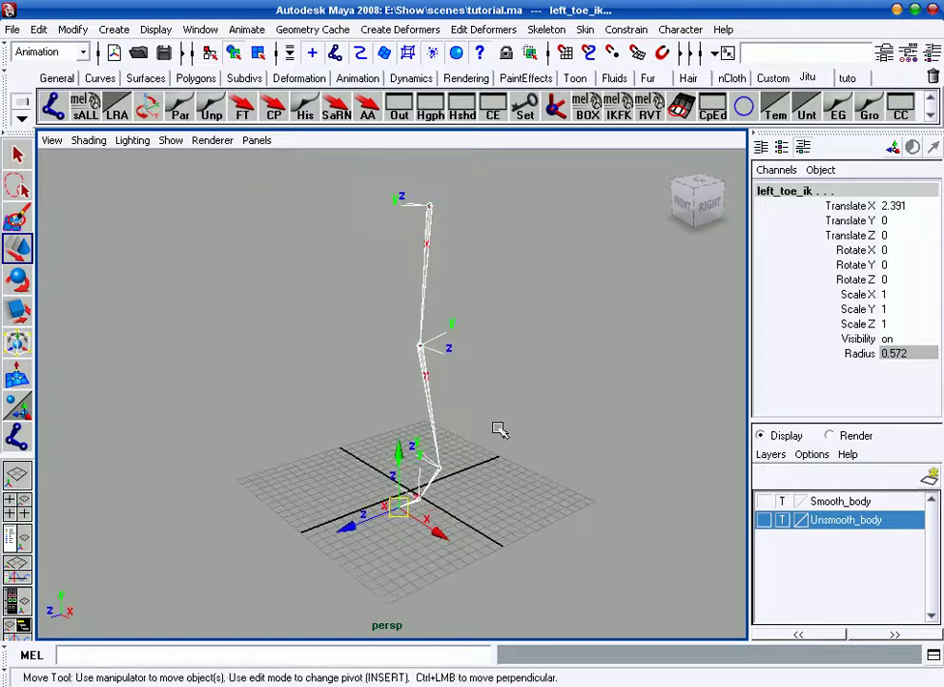
{"action": "left_click", "coordinate": [490, 459]}
{"action": "left_click_drag", "start_coordinate": [489, 459], "coordinate": [484, 455], "text": "alt"}
{"action": "middle_click_drag", "start_coordinate": [484, 455], "coordinate": [461, 425], "text": "alt"}
{"action": "mouse_move", "coordinate": [461, 425]}
{"action": "left_mouse_down", "text": "alt"}
{"action": "mouse_move", "coordinate": [432, 432]}
{"action": "mouse_move", "coordinate": [432, 458]}
{"action": "left_mouse_up", "text": "alt"}
{"action": "left_click", "coordinate": [302, 483]}
{"action": "left_click_drag", "start_coordinate": [346, 489], "coordinate": [419, 434], "text": "alt"}
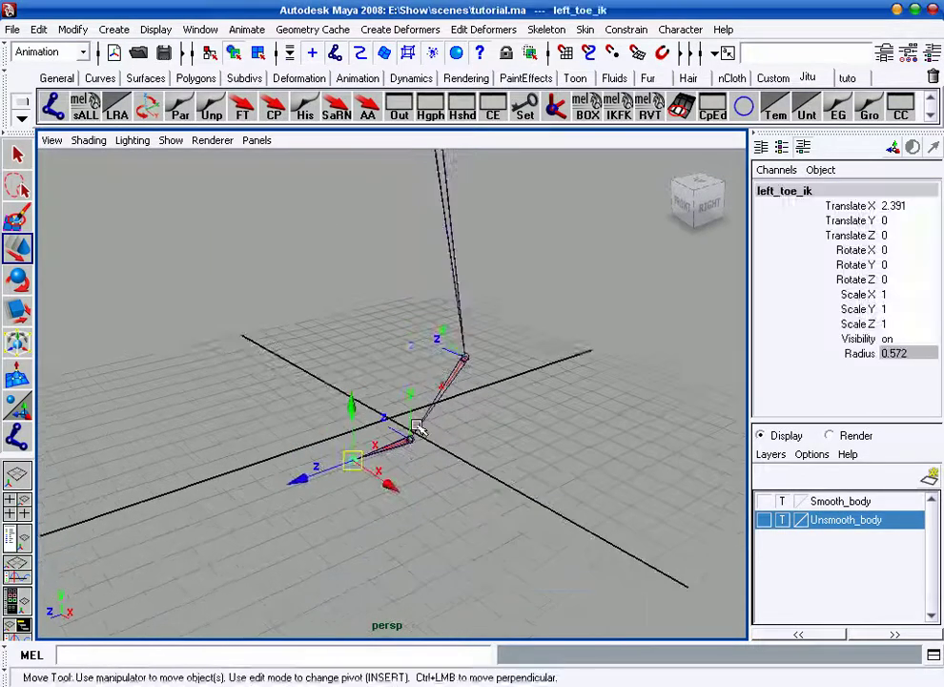
{"action": "left_click", "coordinate": [547, 30]}
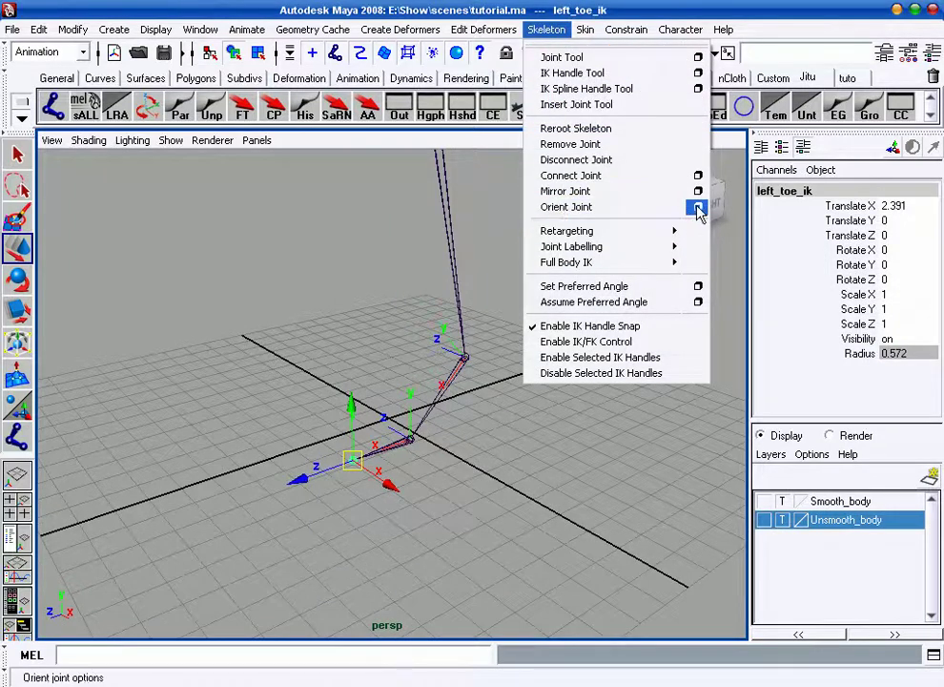
{"action": "left_click", "coordinate": [698, 206]}
{"action": "left_click", "coordinate": [98, 65]}
{"action": "left_click", "coordinate": [110, 100]}
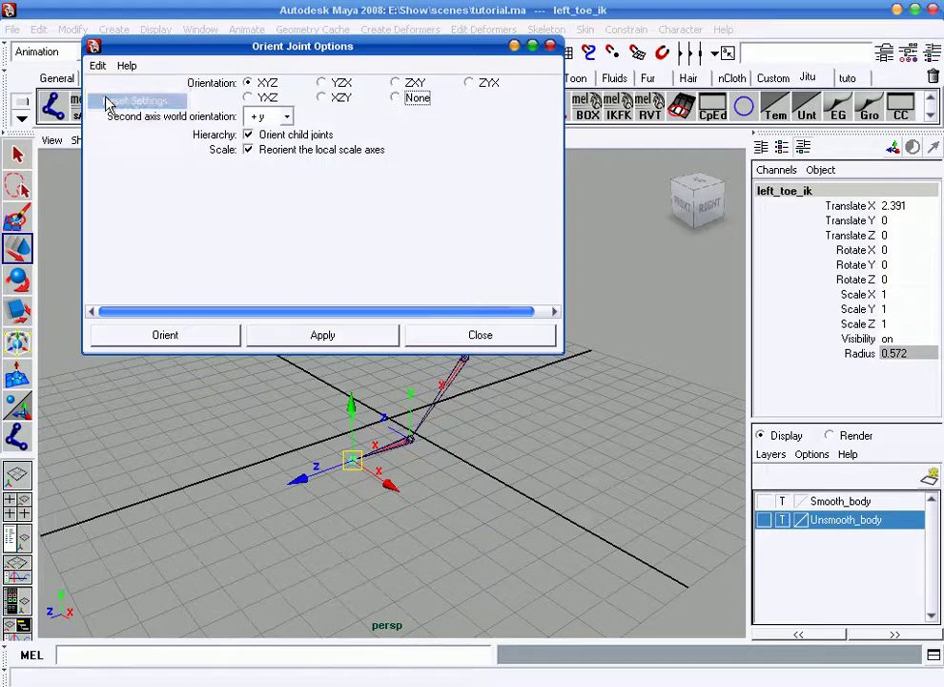
{"action": "left_click", "coordinate": [165, 337]}
{"action": "mouse_move", "coordinate": [439, 481]}
{"action": "left_mouse_down", "text": "alt"}
{"action": "mouse_move", "coordinate": [474, 450]}
{"action": "mouse_move", "coordinate": [420, 474]}
{"action": "mouse_move", "coordinate": [440, 440]}
{"action": "left_mouse_up", "text": "alt"}
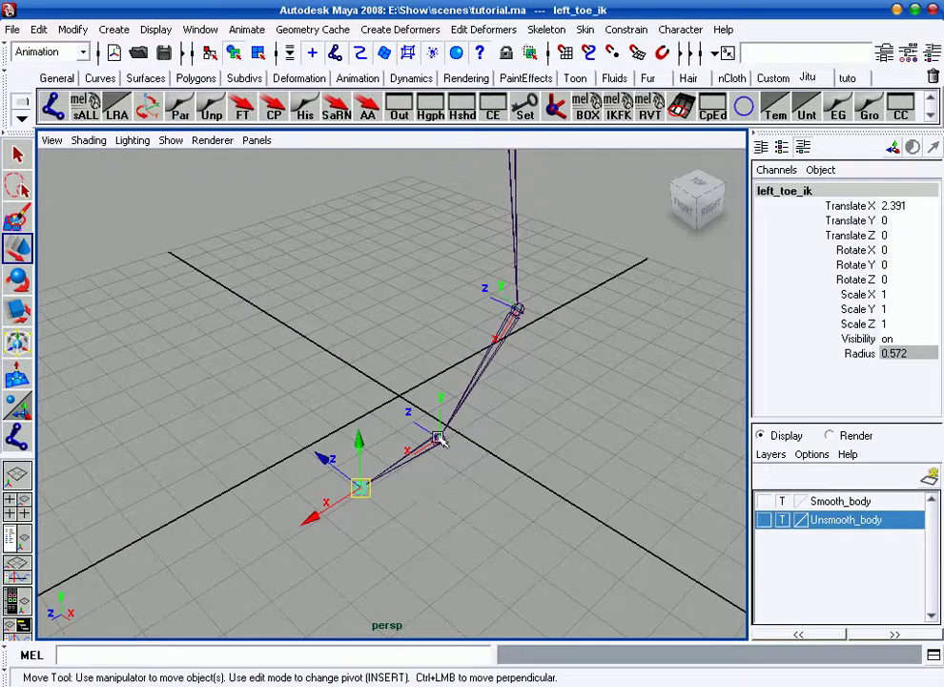
{"action": "left_click", "coordinate": [320, 484]}
{"action": "mouse_move", "coordinate": [359, 500]}
{"action": "left_mouse_down", "text": "alt"}
{"action": "mouse_move", "coordinate": [422, 407]}
{"action": "mouse_move", "coordinate": [528, 395]}
{"action": "mouse_move", "coordinate": [502, 409]}
{"action": "mouse_move", "coordinate": [419, 392]}
{"action": "mouse_move", "coordinate": [474, 384]}
{"action": "left_mouse_up", "text": "alt"}
{"action": "mouse_move", "coordinate": [300, 233]}
{"action": "left_mouse_down"}
{"action": "mouse_move", "coordinate": [465, 321]}
{"action": "mouse_move", "coordinate": [401, 277]}
{"action": "mouse_move", "coordinate": [379, 246]}
{"action": "mouse_move", "coordinate": [344, 298]}
{"action": "left_mouse_up"}
{"action": "key", "text": "e"}
{"action": "key", "text": "ctrl+z"}
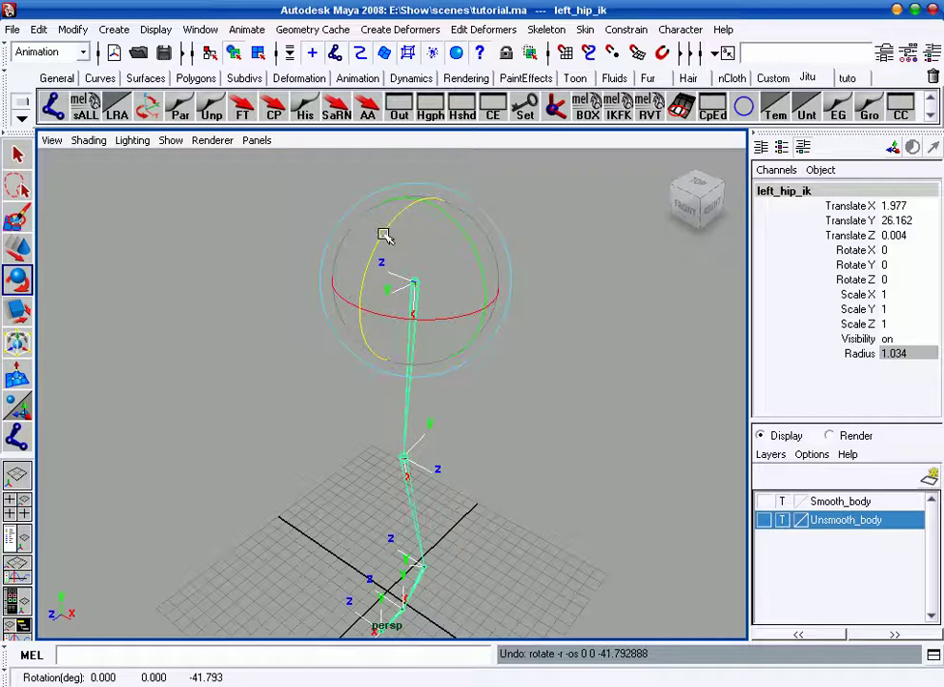
{"action": "left_click_drag", "start_coordinate": [383, 235], "coordinate": [374, 267]}
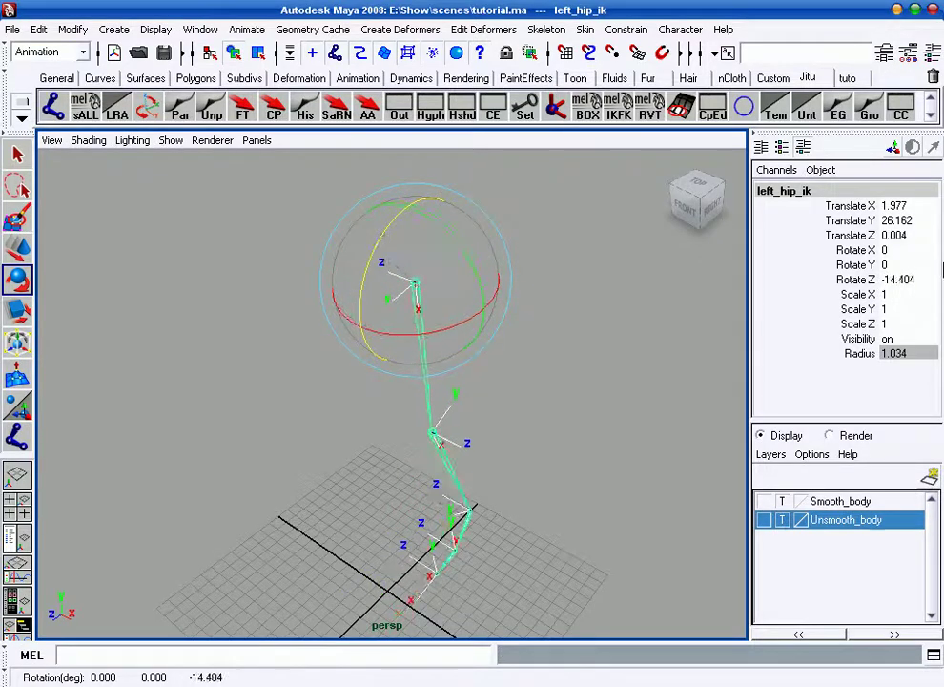
{"action": "key", "text": "ctrl+z"}
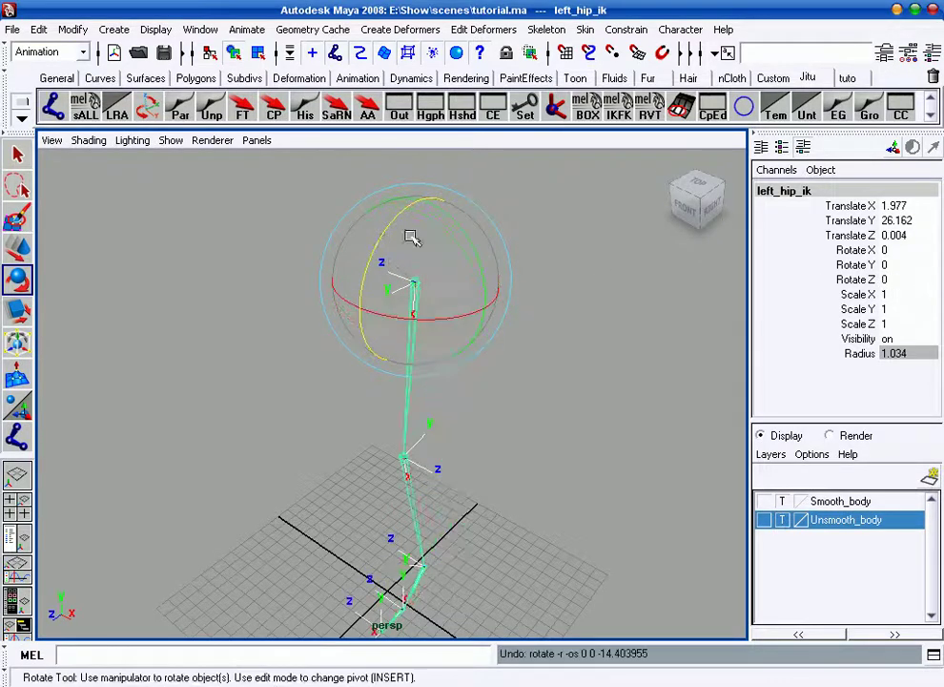
{"action": "left_click_drag", "start_coordinate": [450, 217], "coordinate": [476, 270]}
{"action": "key", "text": "ctrl+z"}
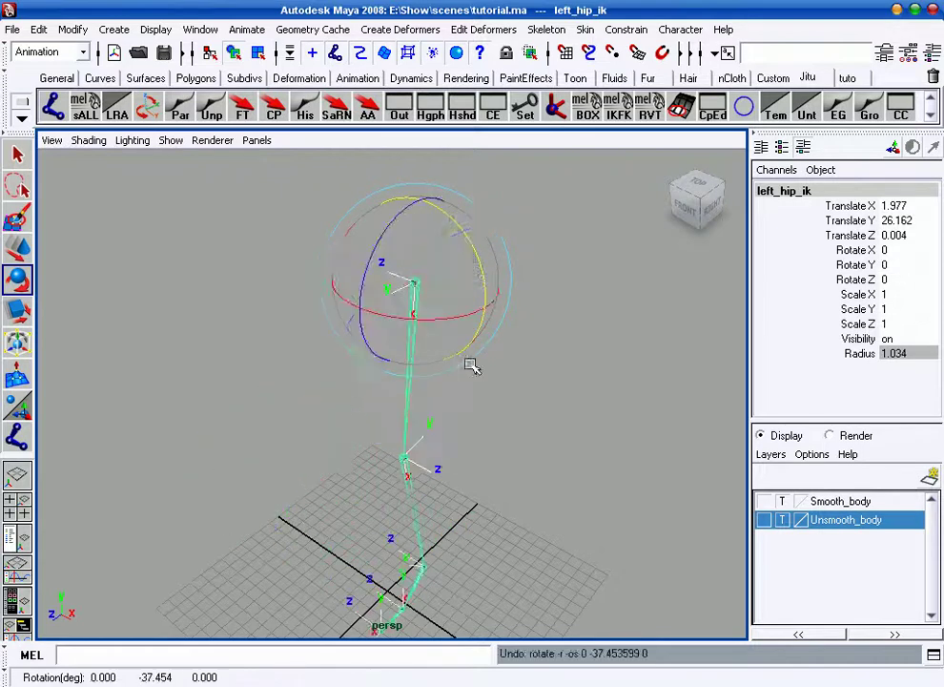
{"action": "left_click", "coordinate": [270, 268]}
{"action": "key", "text": "ctrl+z"}
- Rotate the hip joint's local axis with 'rotate -r 90 0 0' in component mode
{"action": "left_click", "coordinate": [258, 51]}
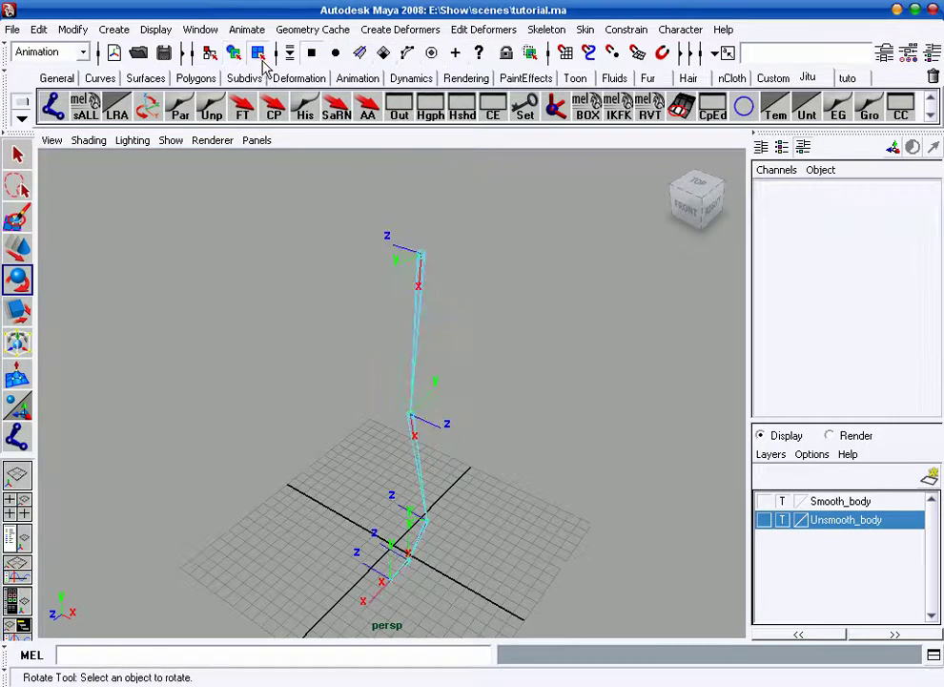
{"action": "left_click_drag", "start_coordinate": [477, 239], "coordinate": [460, 270], "text": "alt"}
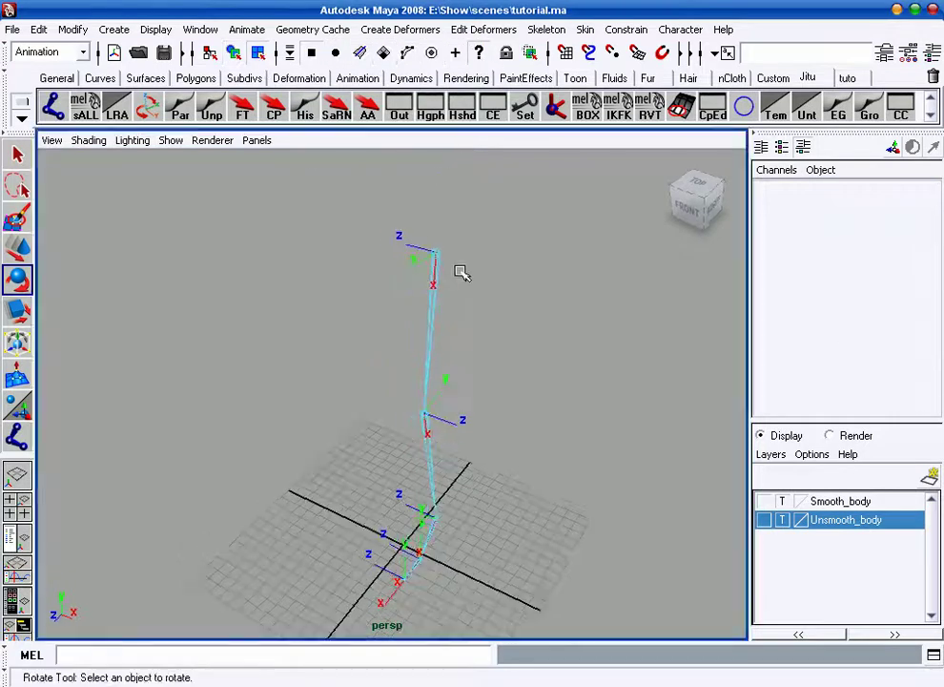
{"action": "left_click", "coordinate": [420, 259]}
{"action": "left_click_drag", "start_coordinate": [434, 368], "coordinate": [429, 349], "text": "alt"}
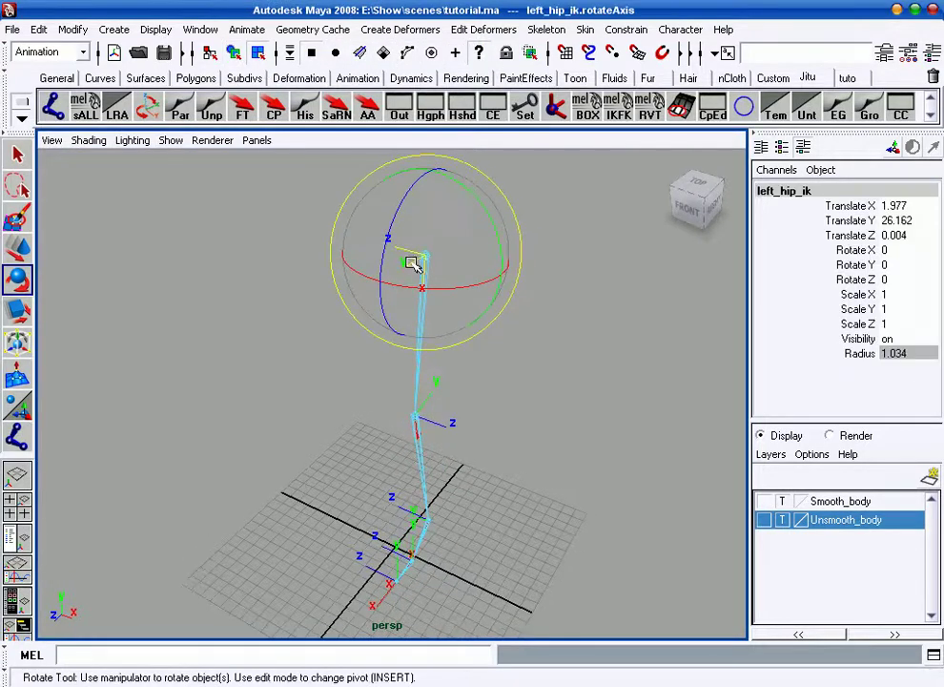
{"action": "left_click", "coordinate": [84, 657]}
{"action": "type", "text": "rotate -r 90 0"}
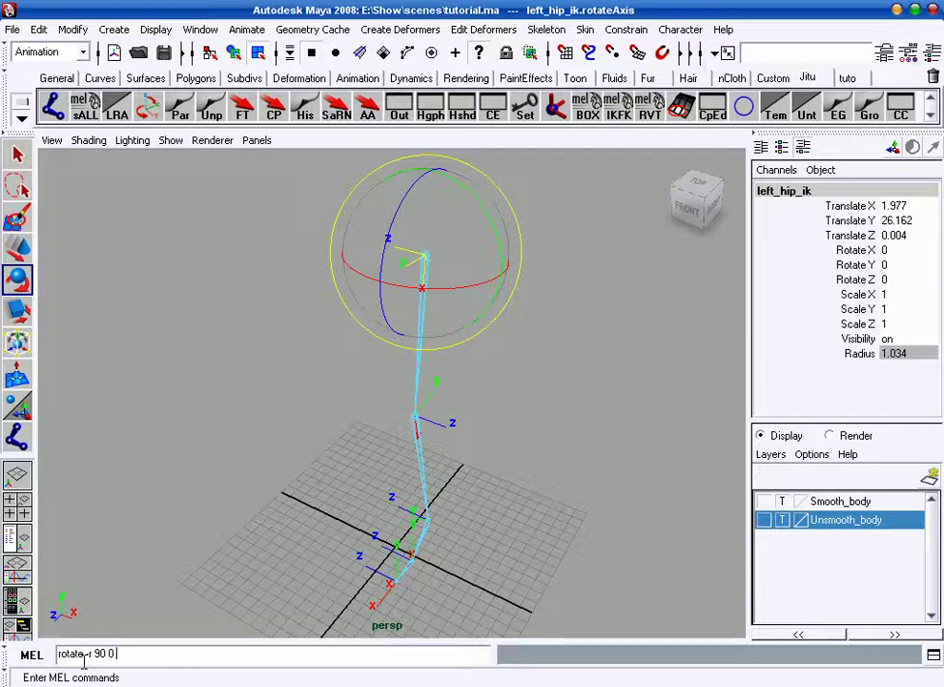
{"action": "type", "text": "0;"}
{"action": "key", "text": "Return"}
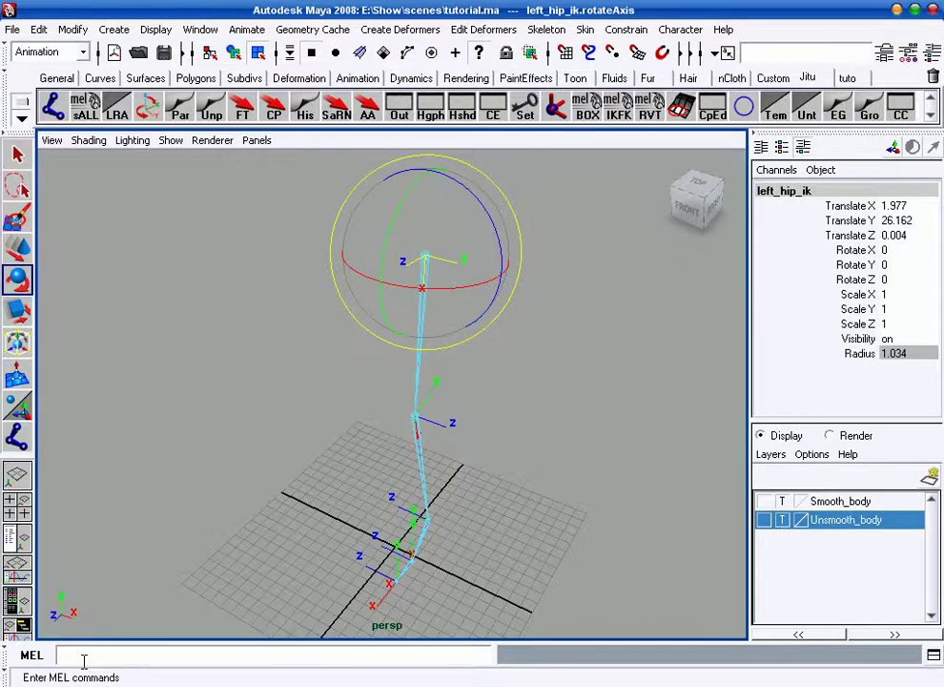
- Test-rotate the hip joint in object mode, then undo the rotation
{"action": "mouse_move", "coordinate": [363, 448]}
{"action": "left_mouse_down", "text": "alt"}
{"action": "mouse_move", "coordinate": [390, 422]}
{"action": "mouse_move", "coordinate": [386, 415]}
{"action": "left_mouse_up", "text": "alt"}
{"action": "middle_click_drag", "start_coordinate": [385, 415], "coordinate": [429, 396], "text": "alt"}
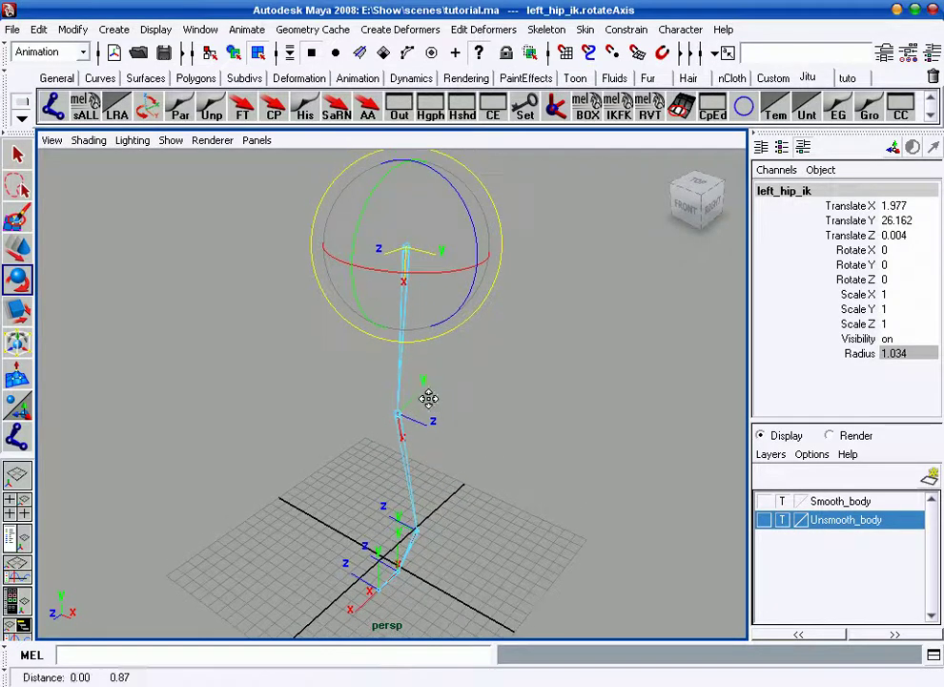
{"action": "key", "text": "F8"}
{"action": "left_click", "coordinate": [432, 336]}
{"action": "mouse_move", "coordinate": [432, 337]}
{"action": "left_mouse_down"}
{"action": "mouse_move", "coordinate": [372, 225]}
{"action": "mouse_move", "coordinate": [345, 240]}
{"action": "left_mouse_up"}
{"action": "key", "text": "ctrl+z"}
{"action": "right_click_drag", "start_coordinate": [481, 464], "coordinate": [479, 435], "text": "alt"}
{"action": "left_click_drag", "start_coordinate": [479, 435], "coordinate": [485, 420], "text": "alt"}
{"action": "left_click", "coordinate": [468, 362]}
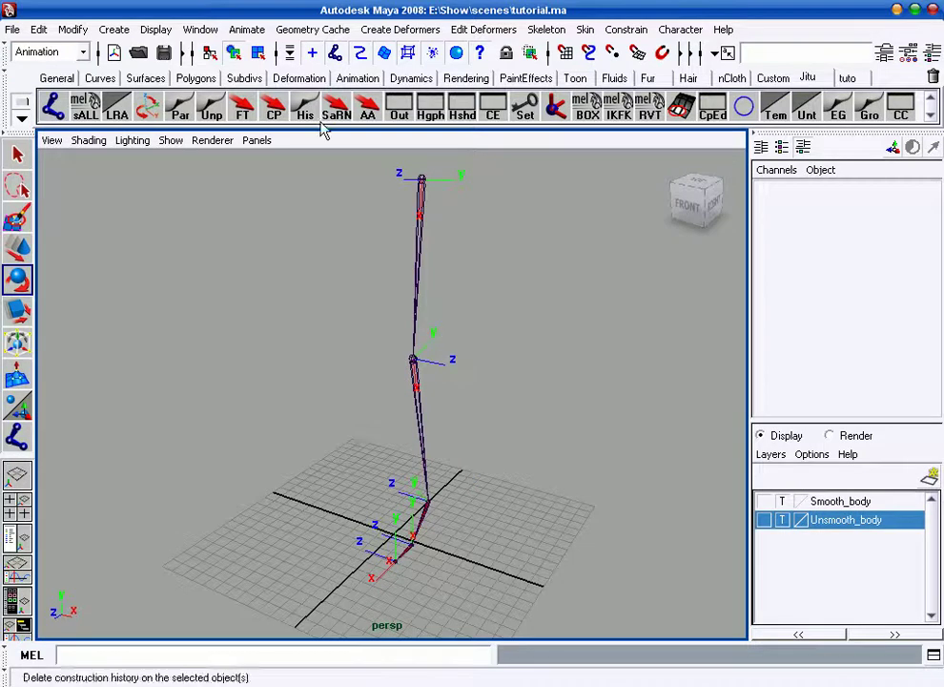
- Rotate the knee and ankle joints' local axes with 'rotate -r -90 0 0'
{"action": "left_click", "coordinate": [263, 57]}
{"action": "left_click", "coordinate": [434, 367]}
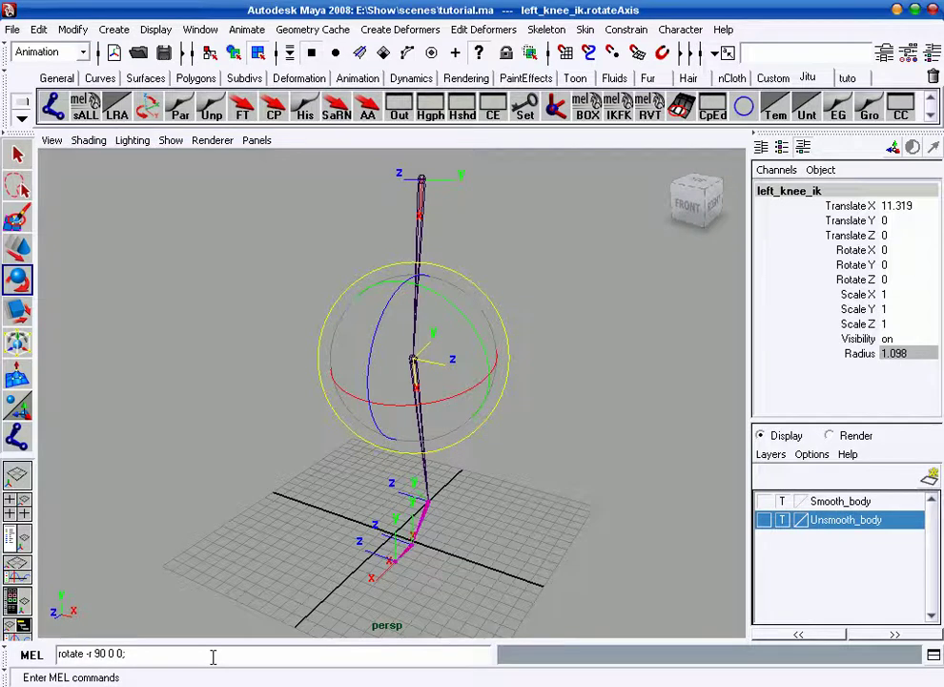
{"action": "key", "text": "Return"}
{"action": "mouse_move", "coordinate": [286, 477]}
{"action": "left_mouse_down", "text": "alt"}
{"action": "mouse_move", "coordinate": [429, 494]}
{"action": "mouse_move", "coordinate": [449, 460]}
{"action": "left_mouse_up", "text": "alt"}
{"action": "left_click", "coordinate": [423, 474]}
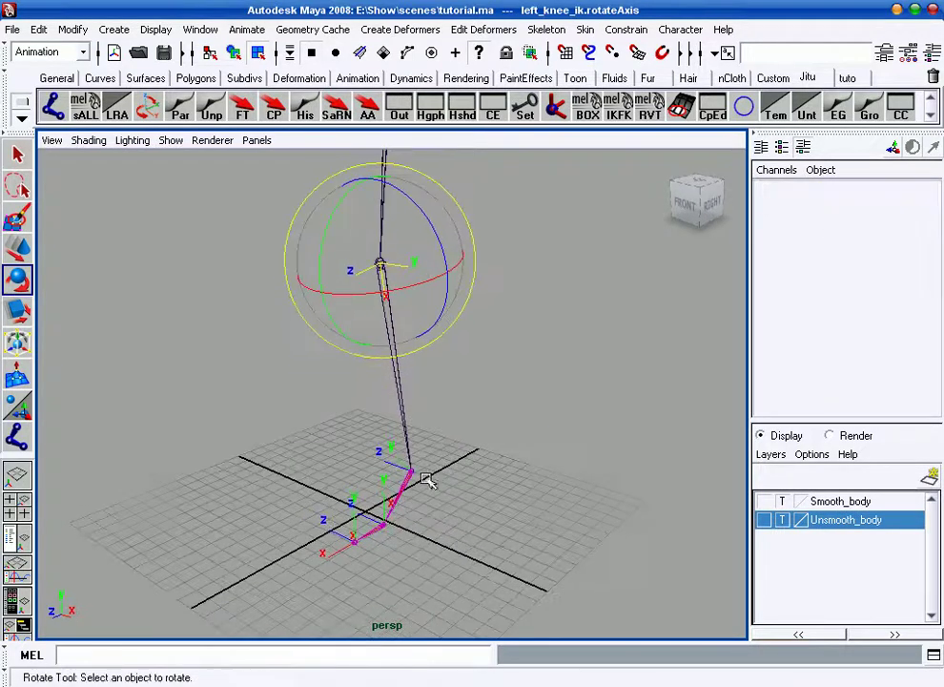
{"action": "left_click_drag", "start_coordinate": [392, 462], "coordinate": [448, 611]}
{"action": "left_click", "coordinate": [298, 656]}
{"action": "type", "text": "rotate -r -90 0 0;"}
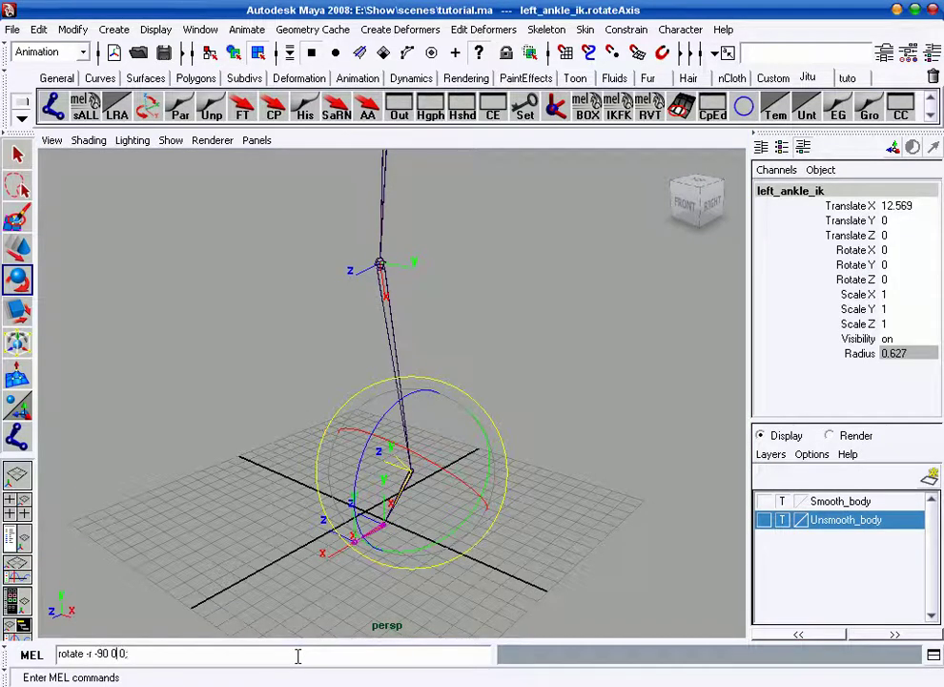
{"action": "key", "text": "Return"}
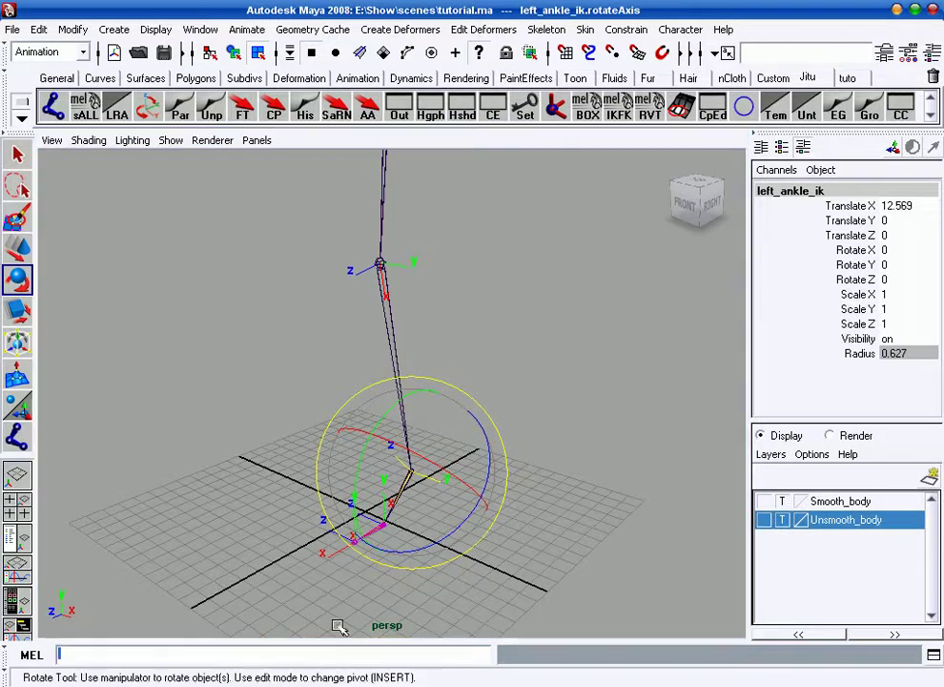
- Check the ball and toe joints' rotation axes, then return to object selection mode
{"action": "mouse_move", "coordinate": [569, 385]}
{"action": "left_mouse_down", "text": "alt"}
{"action": "mouse_move", "coordinate": [459, 401]}
{"action": "mouse_move", "coordinate": [453, 486]}
{"action": "mouse_move", "coordinate": [502, 436]}
{"action": "left_mouse_up", "text": "alt"}
{"action": "left_click", "coordinate": [327, 448]}
{"action": "left_click", "coordinate": [315, 431]}
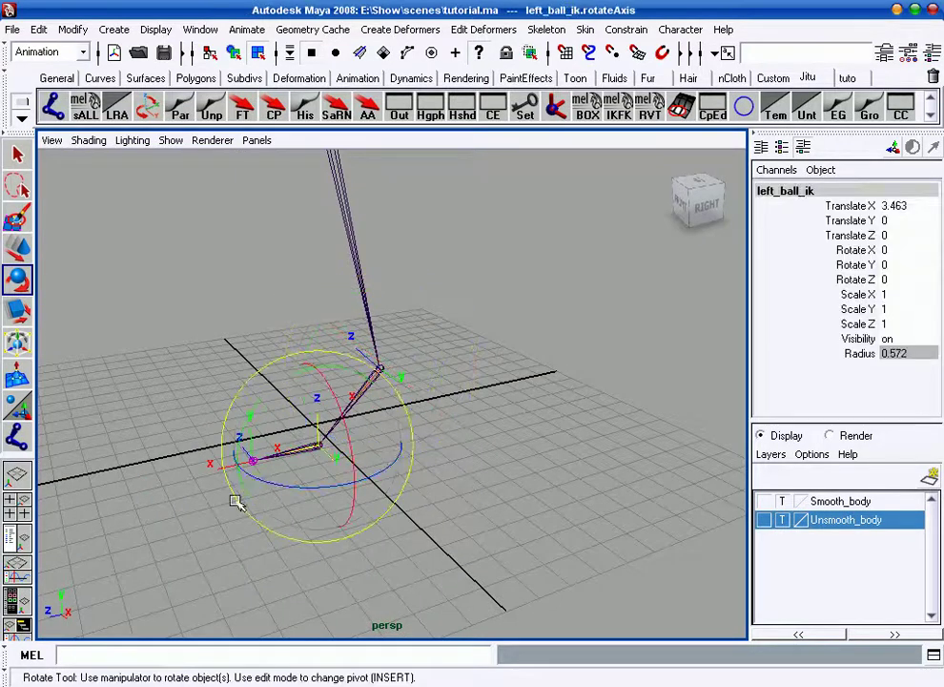
{"action": "left_click", "coordinate": [244, 455]}
{"action": "left_click", "coordinate": [252, 461]}
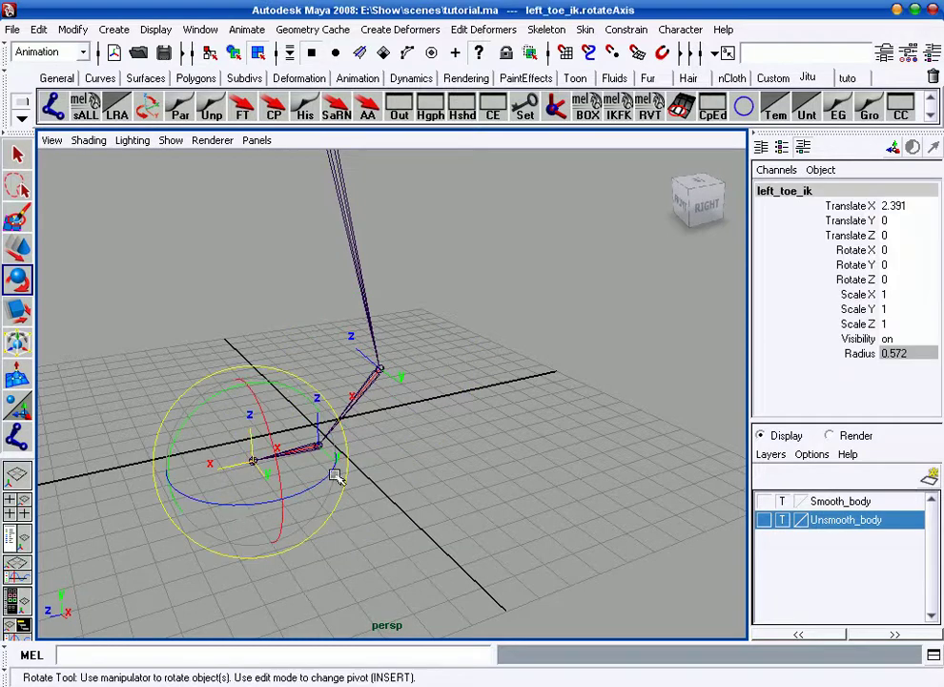
{"action": "right_click_drag", "start_coordinate": [334, 475], "coordinate": [415, 460], "text": "alt"}
{"action": "left_click_drag", "start_coordinate": [415, 460], "coordinate": [555, 340], "text": "alt"}
{"action": "left_click", "coordinate": [244, 156]}
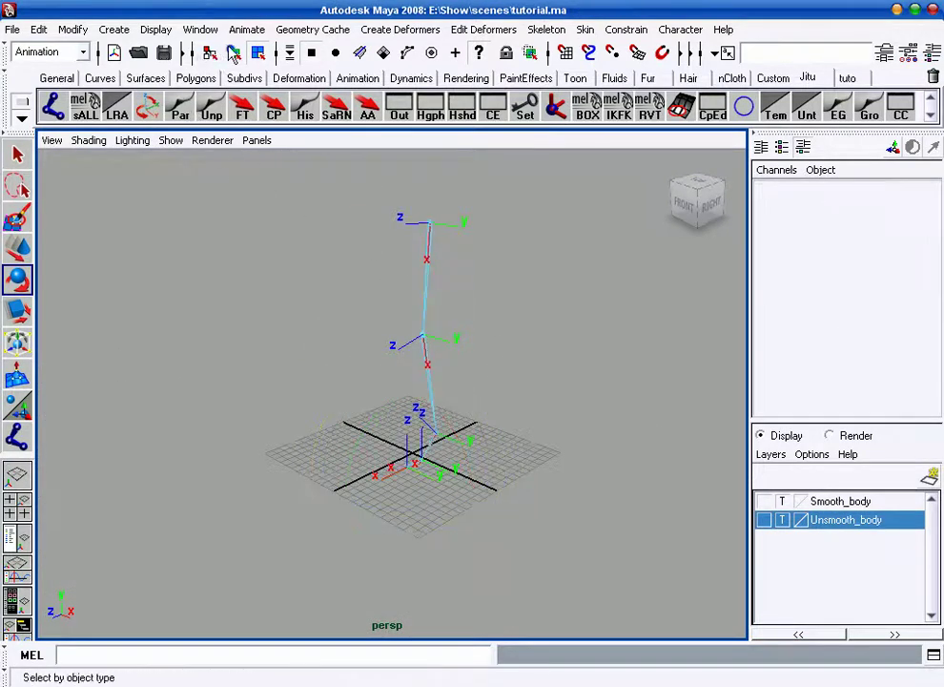
{"action": "left_click", "coordinate": [257, 52]}
- Select the whole leg chain, then make the Unsmooth_body layer visible again
{"action": "mouse_move", "coordinate": [153, 191]}
{"action": "left_mouse_down", "text": "alt"}
{"action": "mouse_move", "coordinate": [300, 337]}
{"action": "mouse_move", "coordinate": [229, 239]}
{"action": "left_mouse_up", "text": "alt"}
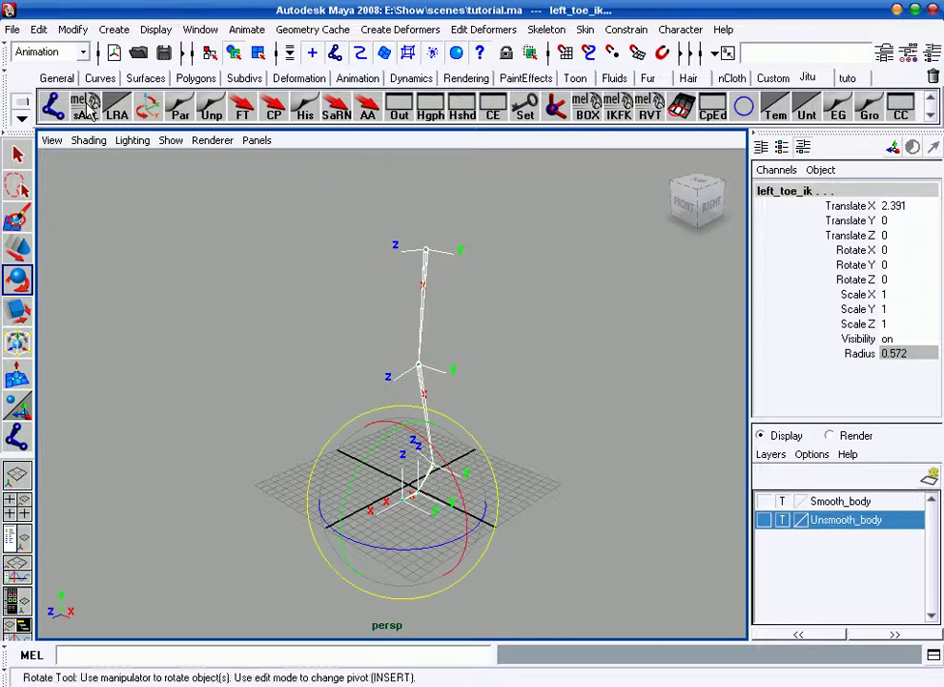
{"action": "left_click", "coordinate": [117, 107]}
{"action": "mouse_move", "coordinate": [274, 294]}
{"action": "left_mouse_down", "text": "alt"}
{"action": "mouse_move", "coordinate": [312, 336]}
{"action": "mouse_move", "coordinate": [418, 354]}
{"action": "mouse_move", "coordinate": [411, 359]}
{"action": "left_mouse_up", "text": "alt"}
{"action": "left_click", "coordinate": [534, 349]}
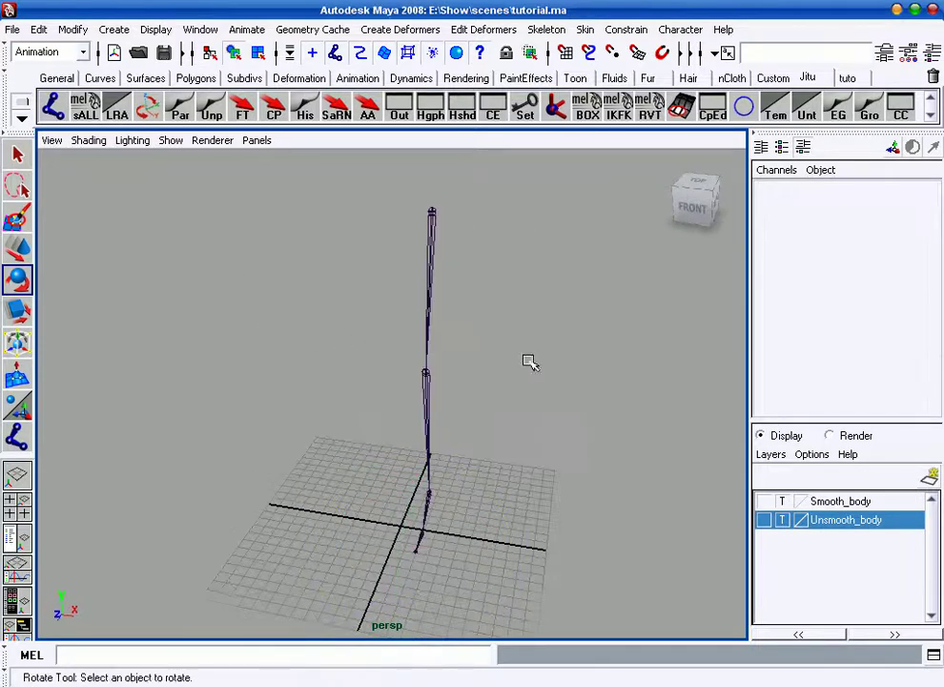
{"action": "left_click", "coordinate": [764, 520]}
{"action": "mouse_move", "coordinate": [584, 488]}
{"action": "left_mouse_down", "text": "alt"}
{"action": "mouse_move", "coordinate": [445, 431]}
{"action": "mouse_move", "coordinate": [496, 334]}
{"action": "left_mouse_up", "text": "alt"}
- Enable Sticky in the IK Handle Tool options
{"action": "left_click", "coordinate": [546, 30]}
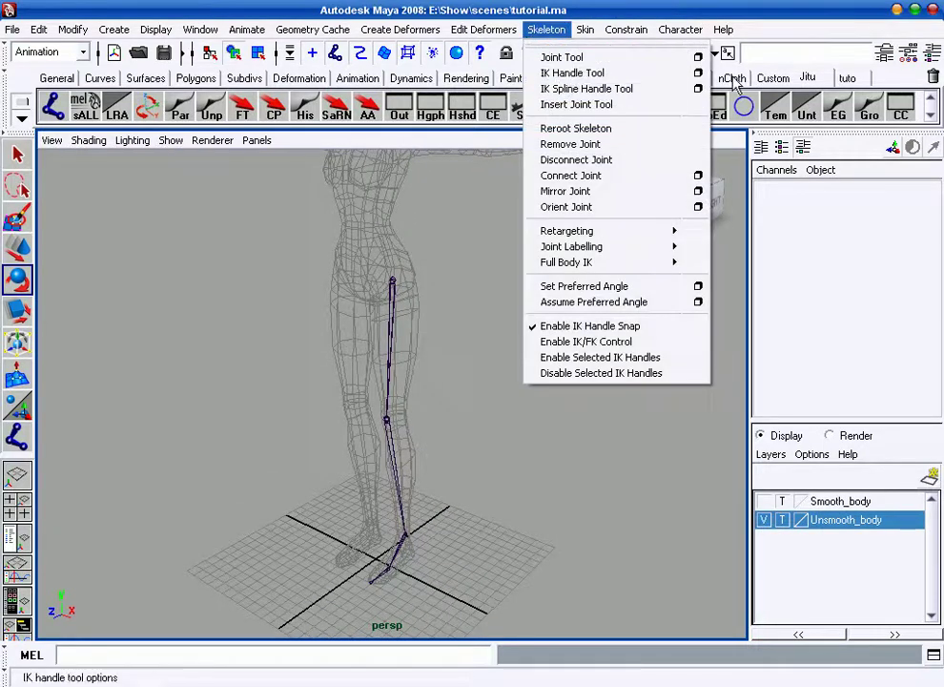
{"action": "left_click", "coordinate": [697, 73]}
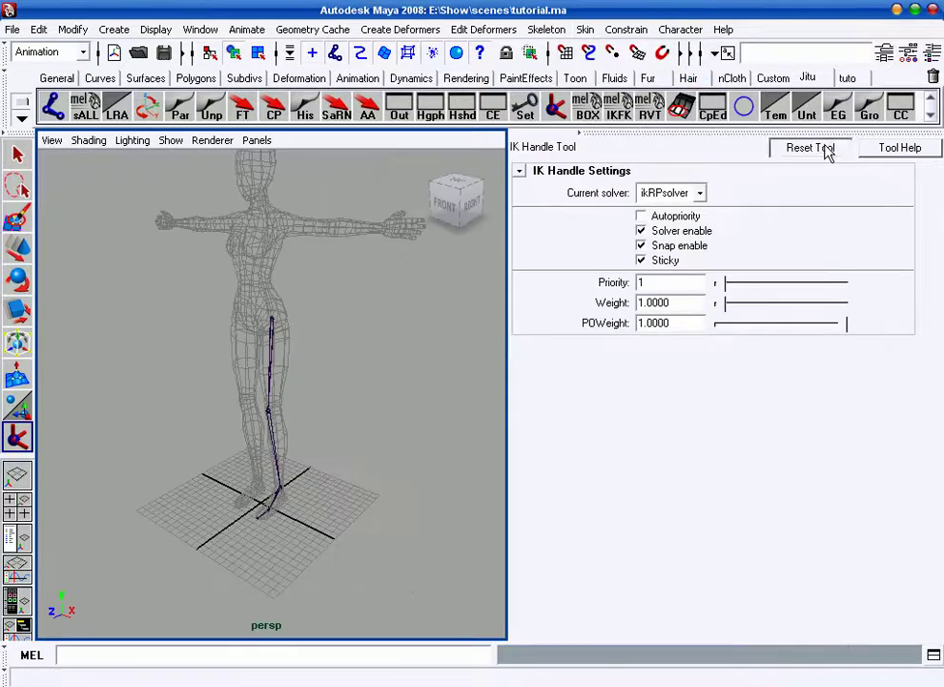
{"action": "left_click", "coordinate": [642, 261]}
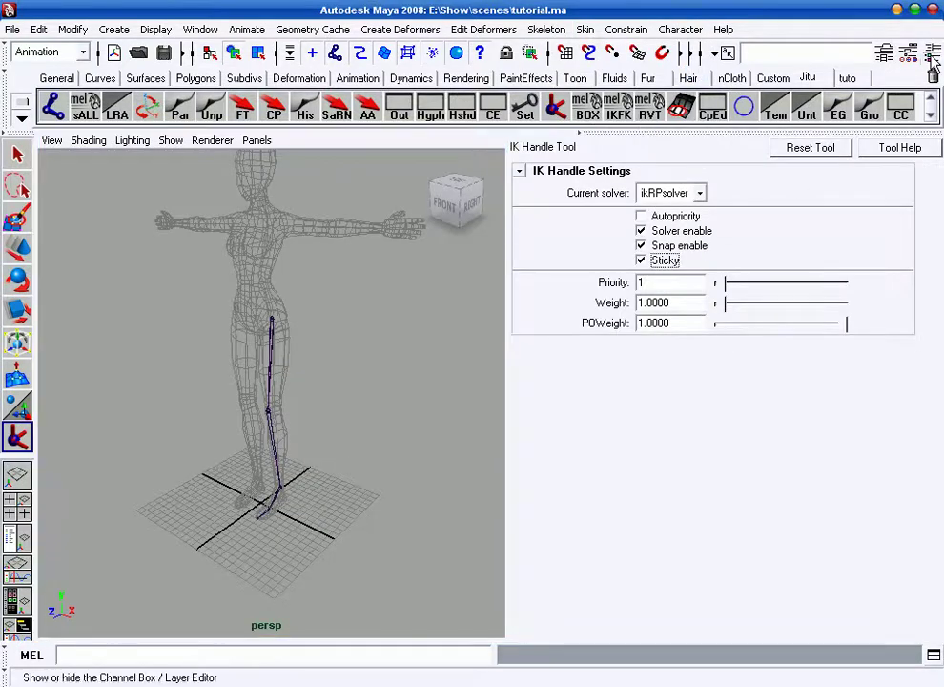
{"action": "left_click", "coordinate": [930, 52]}
- Create the first IK handle from the hip to the ankle
{"action": "left_click_drag", "start_coordinate": [497, 314], "coordinate": [401, 290], "text": "alt"}
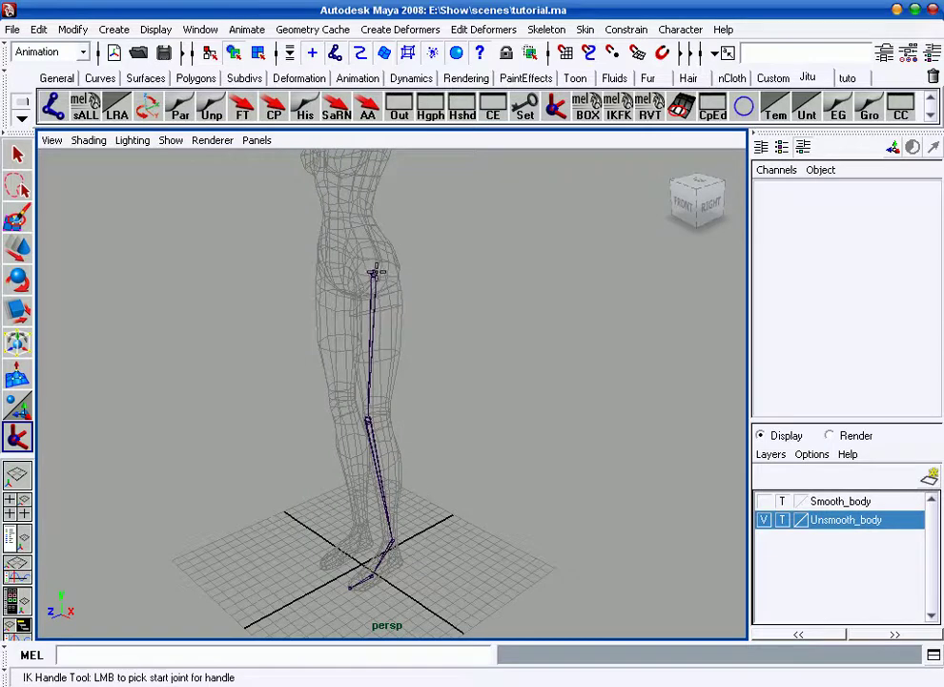
{"action": "left_click", "coordinate": [371, 281]}
{"action": "left_click", "coordinate": [348, 501]}
{"action": "middle_click_drag", "start_coordinate": [401, 289], "coordinate": [466, 439], "text": "alt"}
{"action": "mouse_move", "coordinate": [466, 439]}
{"action": "right_mouse_down", "text": "alt"}
{"action": "mouse_move", "coordinate": [473, 435]}
{"action": "mouse_move", "coordinate": [416, 502]}
{"action": "right_mouse_up", "text": "alt"}
{"action": "left_click", "coordinate": [411, 496]}
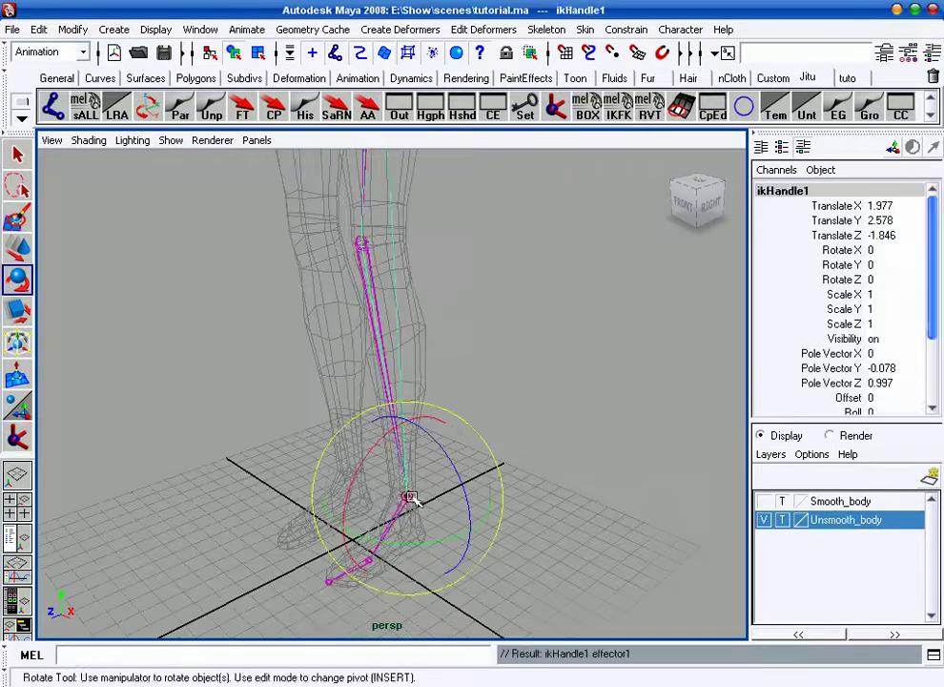
- Create the second IK handle from ankle to ball and the third from ball to toe
{"action": "left_click", "coordinate": [462, 455]}
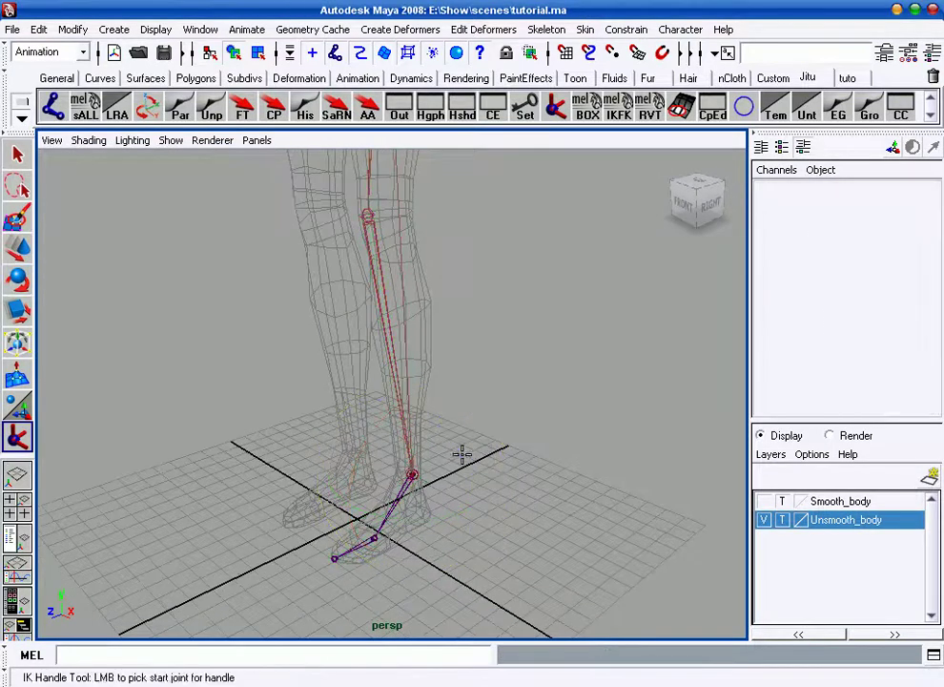
{"action": "left_click", "coordinate": [413, 473]}
{"action": "left_click", "coordinate": [374, 539]}
{"action": "left_click", "coordinate": [418, 503]}
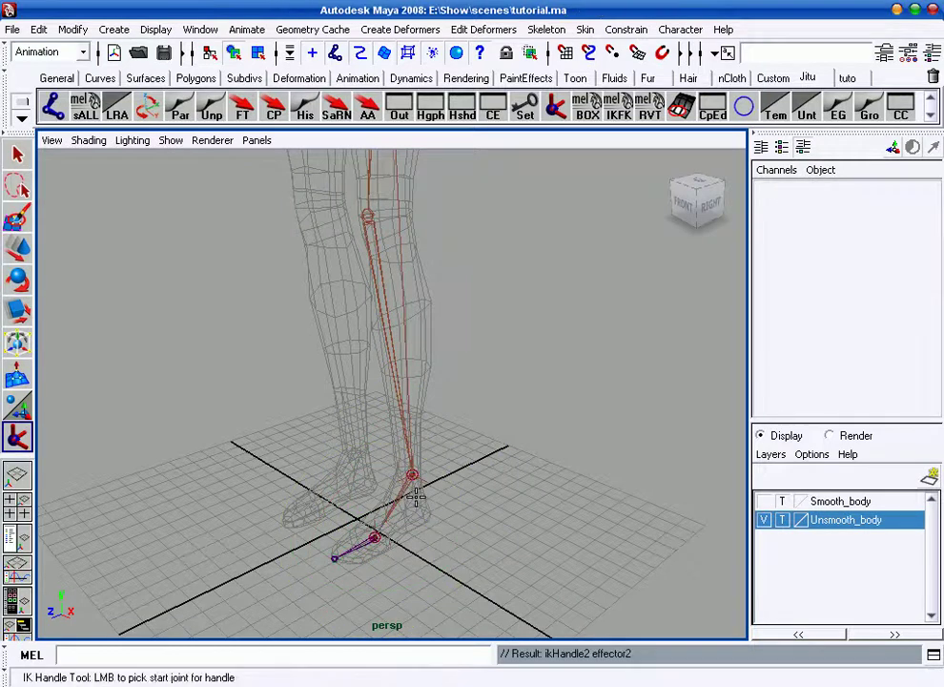
{"action": "left_click", "coordinate": [375, 539]}
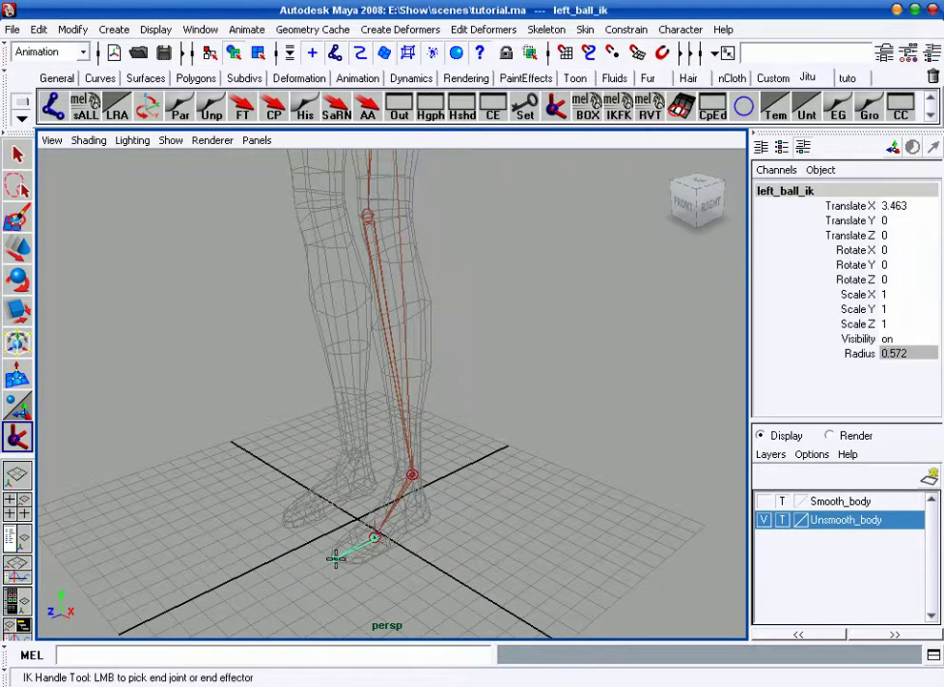
{"action": "left_click", "coordinate": [334, 558]}
{"action": "key", "text": "e"}
{"action": "key", "text": "q"}
{"action": "middle_click_drag", "start_coordinate": [425, 531], "coordinate": [444, 454], "text": "alt"}
{"action": "right_click_drag", "start_coordinate": [444, 453], "coordinate": [544, 423], "text": "alt"}
{"action": "left_click_drag", "start_coordinate": [544, 424], "coordinate": [532, 345], "text": "alt"}
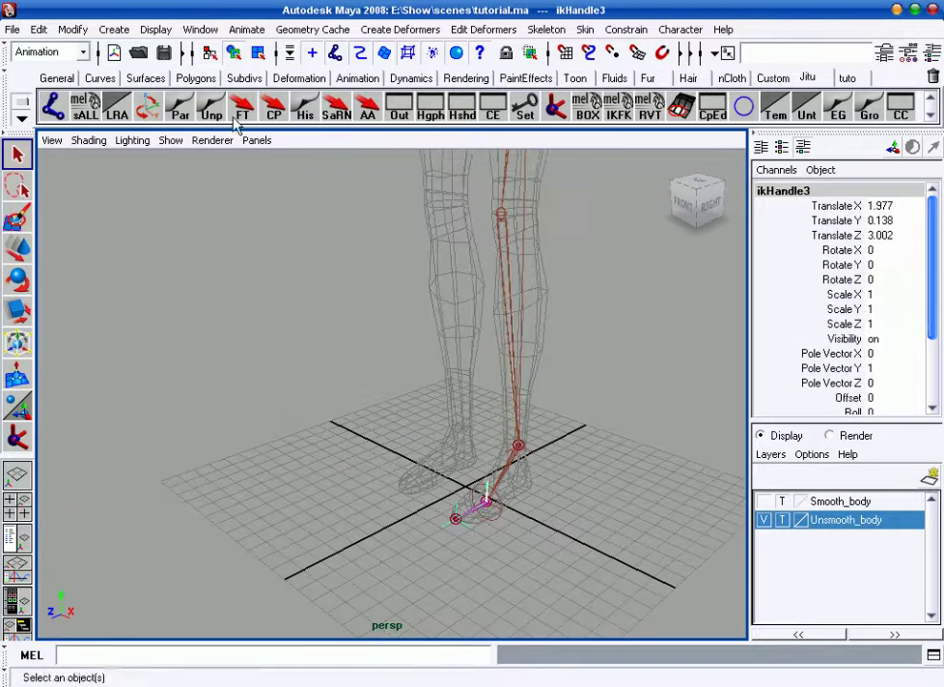
{"action": "left_click", "coordinate": [193, 30]}
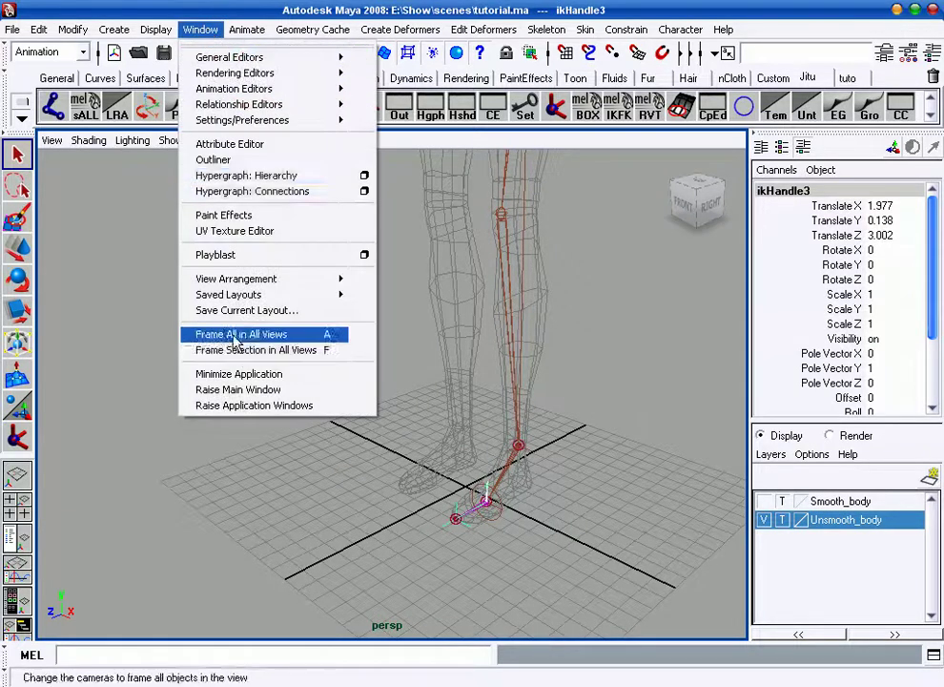
- In the Outliner, rename ikHandle3, ikHandle2 and ikHandle1 to left_toe_ikh, left_ball_ikh and left_ankle_ikh
{"action": "left_click", "coordinate": [250, 159]}
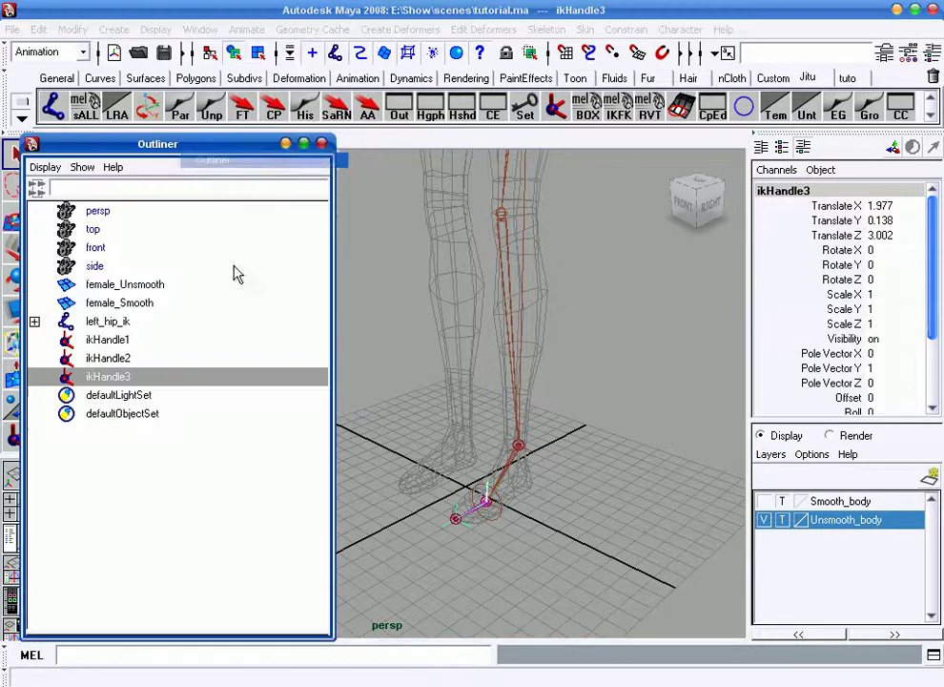
{"action": "double_click", "coordinate": [115, 376]}
{"action": "type", "text": "left_toe_ikh"}
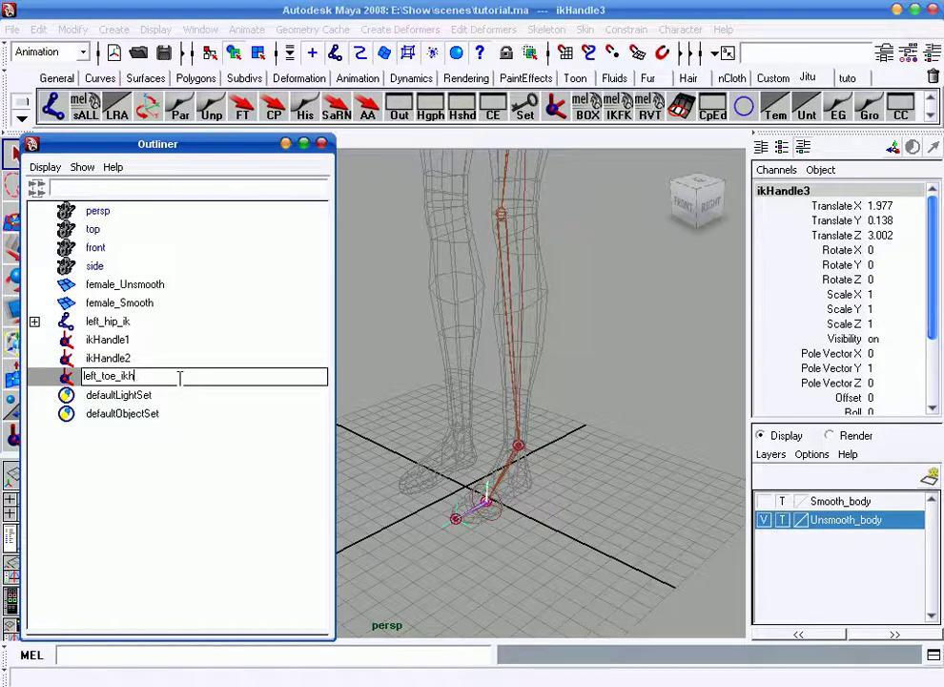
{"action": "key", "text": "Return"}
{"action": "double_click", "coordinate": [124, 359]}
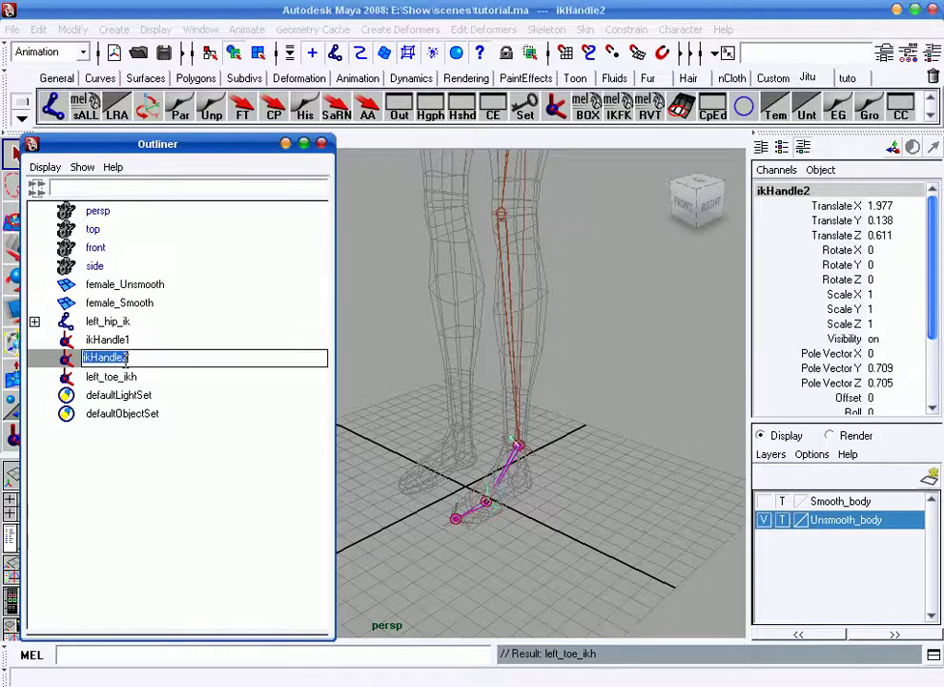
{"action": "type", "text": "left_ball"}
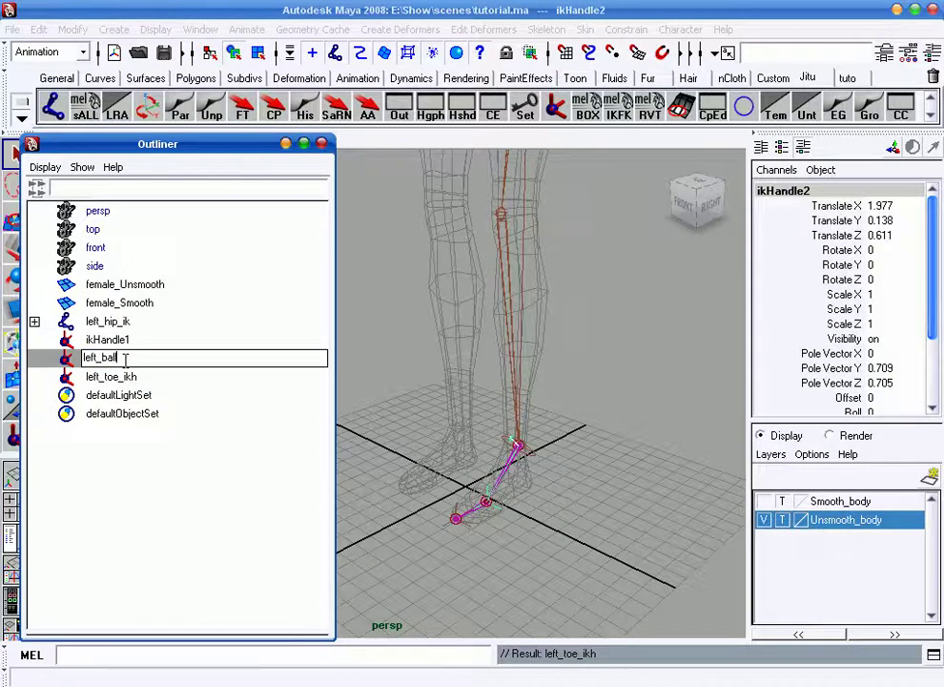
{"action": "type", "text": "_ik"}
{"action": "key", "text": "Return"}
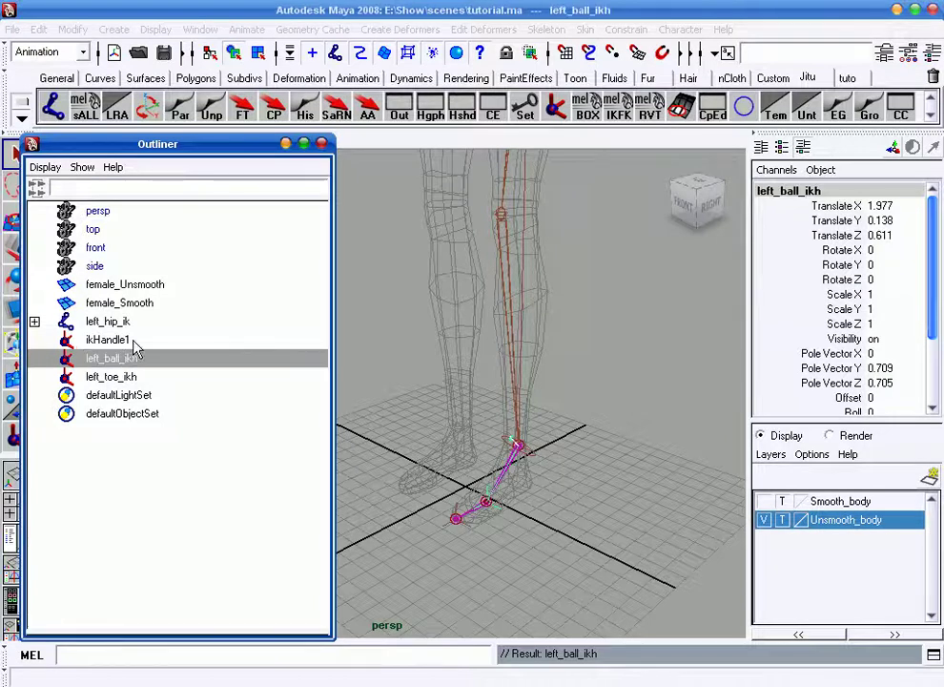
{"action": "double_click", "coordinate": [133, 340]}
{"action": "type", "text": "left"}
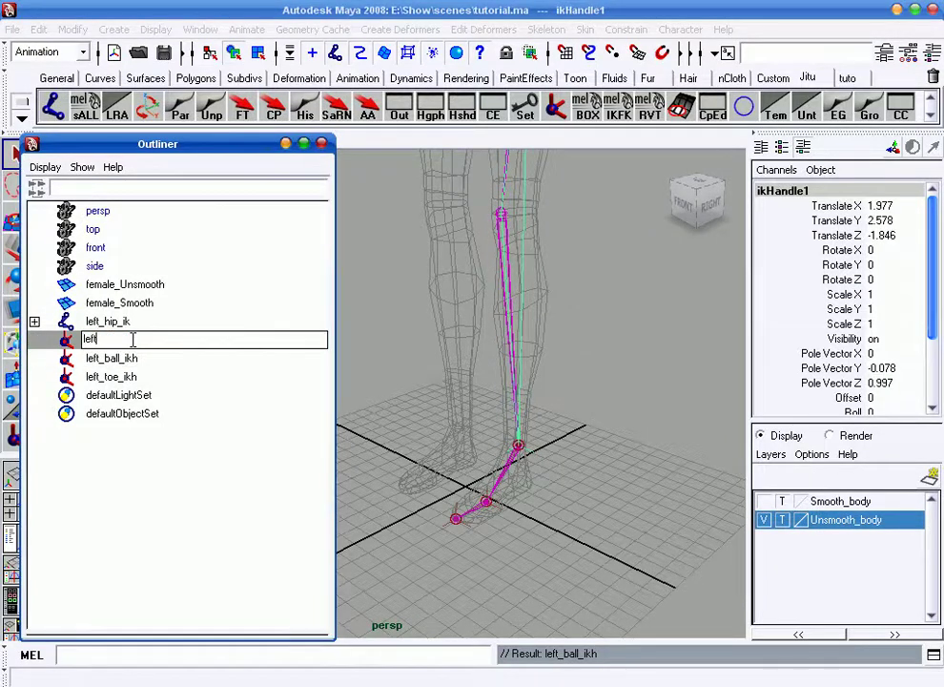
{"action": "type", "text": "_ankle_ikh"}
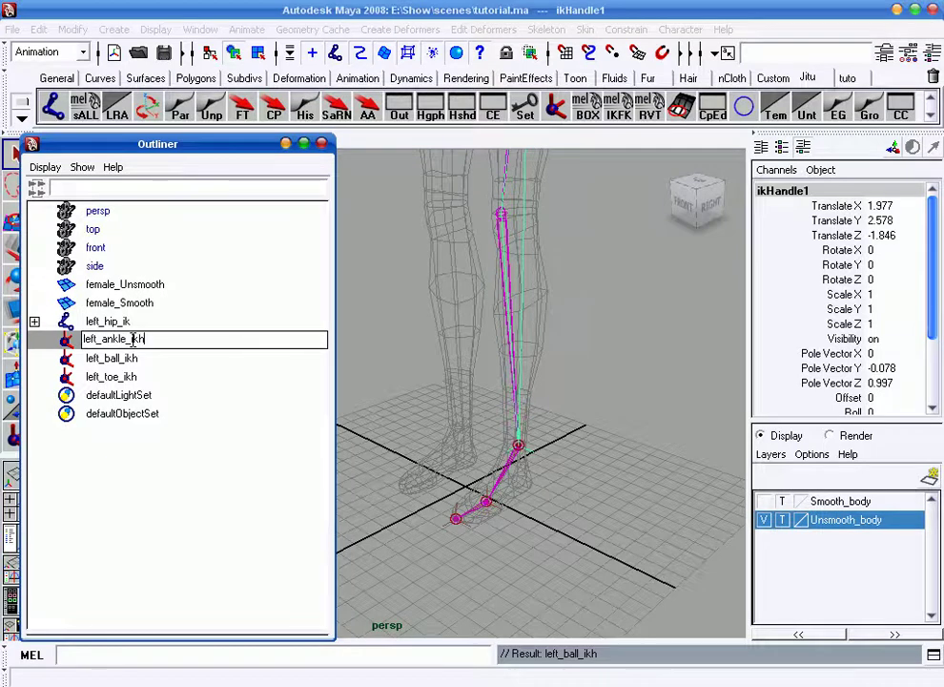
{"action": "key", "text": "Return"}
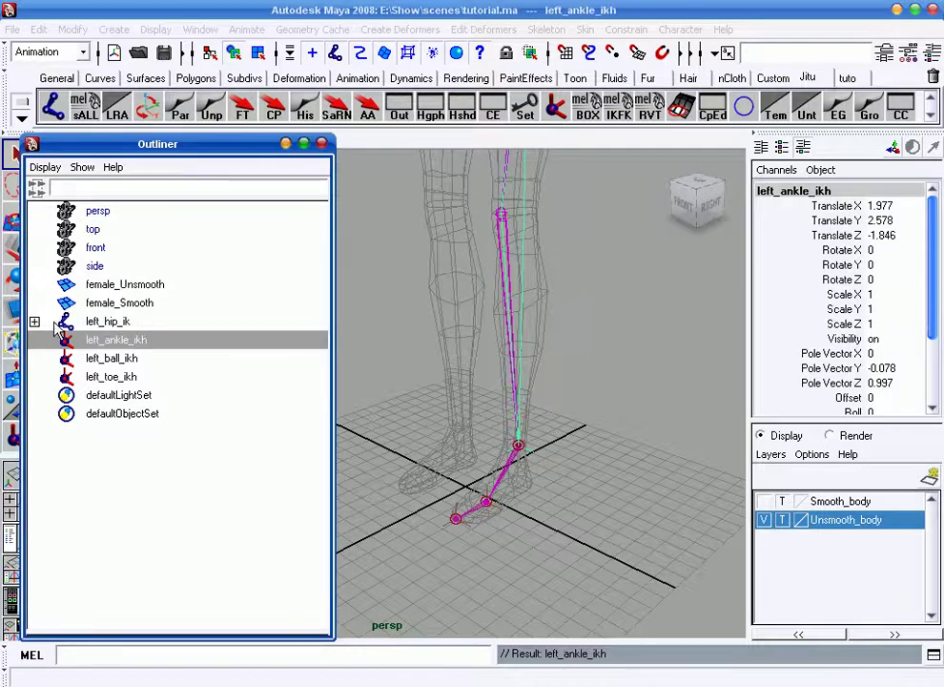
- Expand the left_hip_ik joint chain in the Outliner down to the toe to reveal the effectors
{"action": "left_click", "coordinate": [35, 322]}
{"action": "left_click", "coordinate": [34, 340]}
{"action": "left_click", "coordinate": [34, 357]}
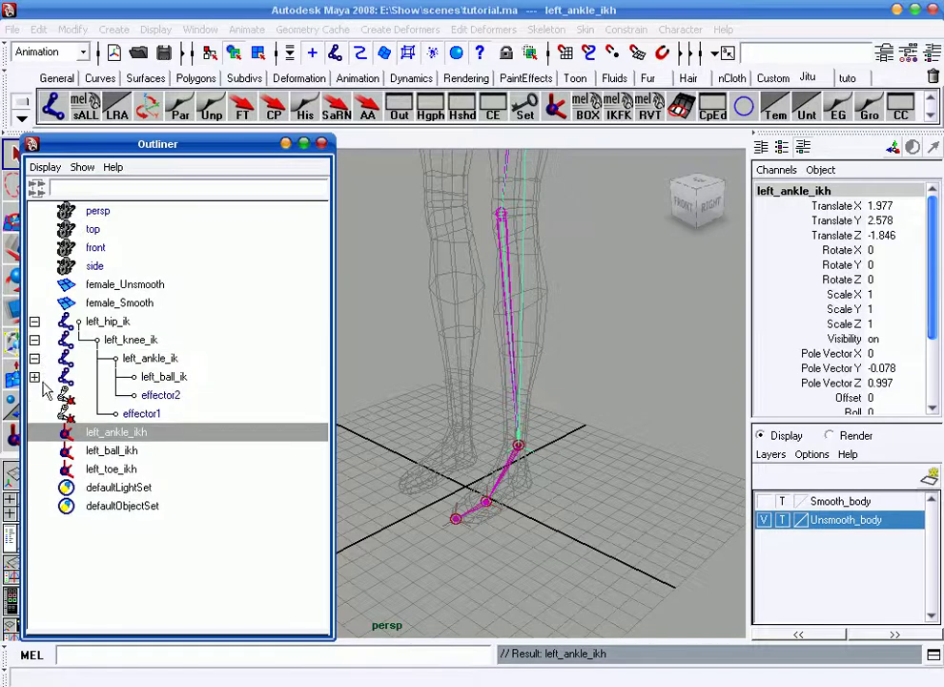
{"action": "left_click", "coordinate": [35, 377]}
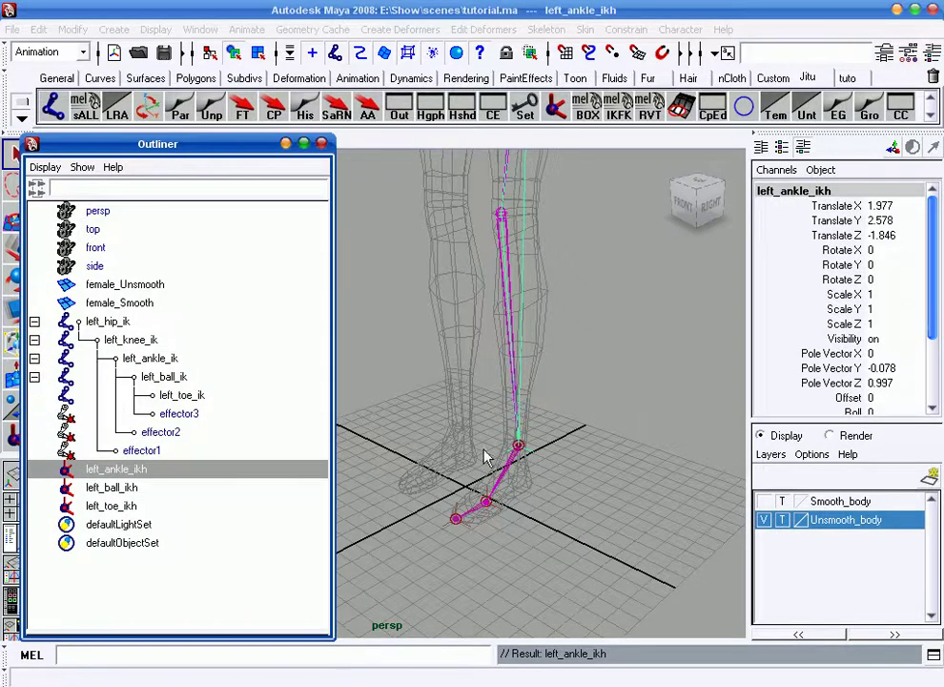
{"action": "scroll", "coordinate": [459, 439], "scroll_direction": "up", "scroll_amount": 3}
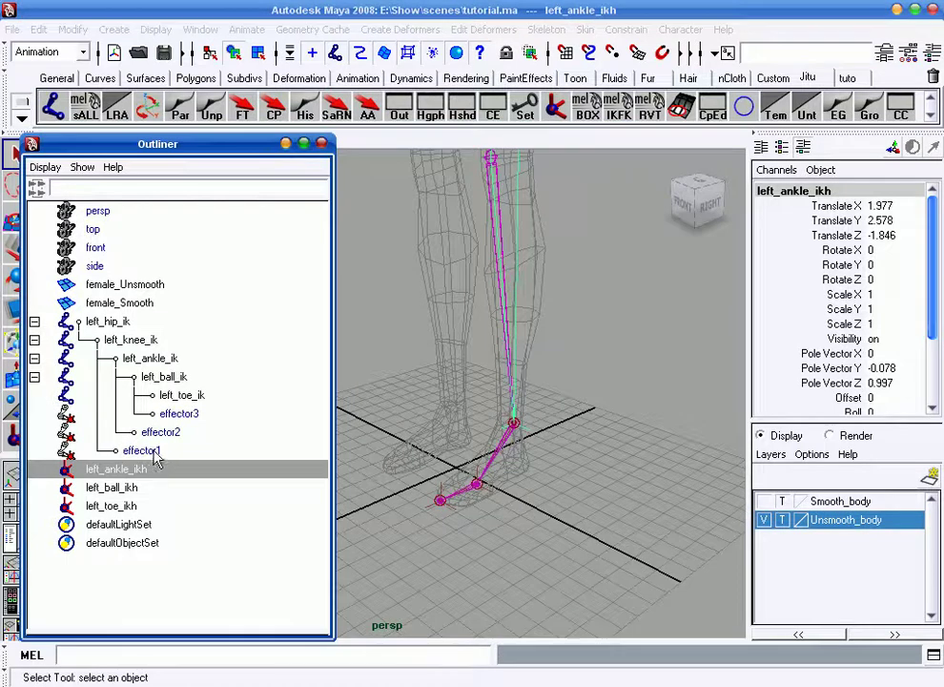
- Rename effector1 to left_ankle_eff, based on the left_ankle_ikh handle name
{"action": "double_click", "coordinate": [143, 468]}
{"action": "key", "text": "ctrl+c"}
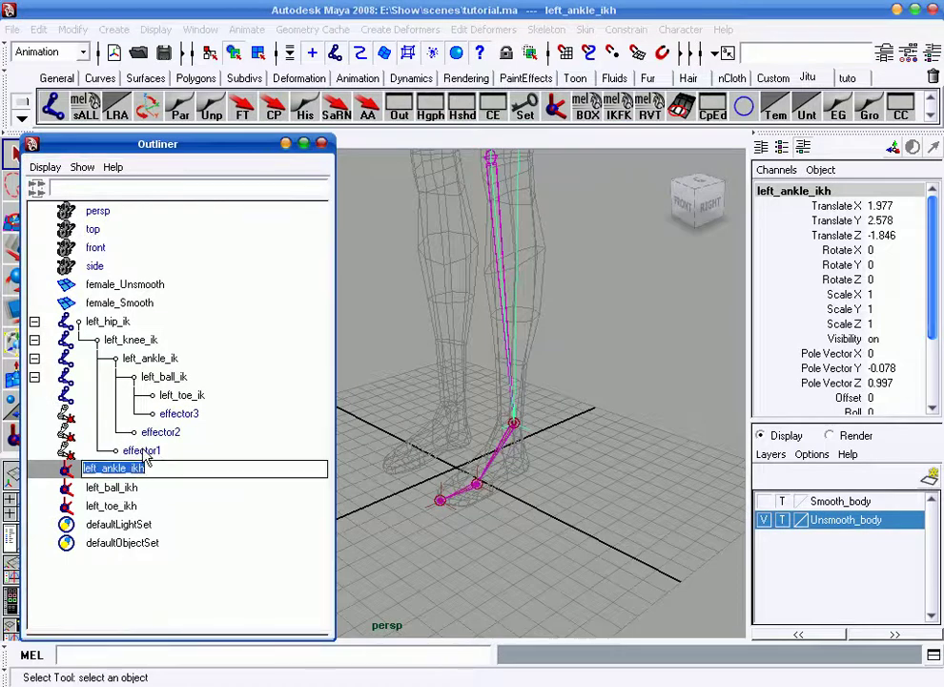
{"action": "left_click", "coordinate": [143, 454]}
{"action": "left_click", "coordinate": [189, 416]}
{"action": "key", "text": "w"}
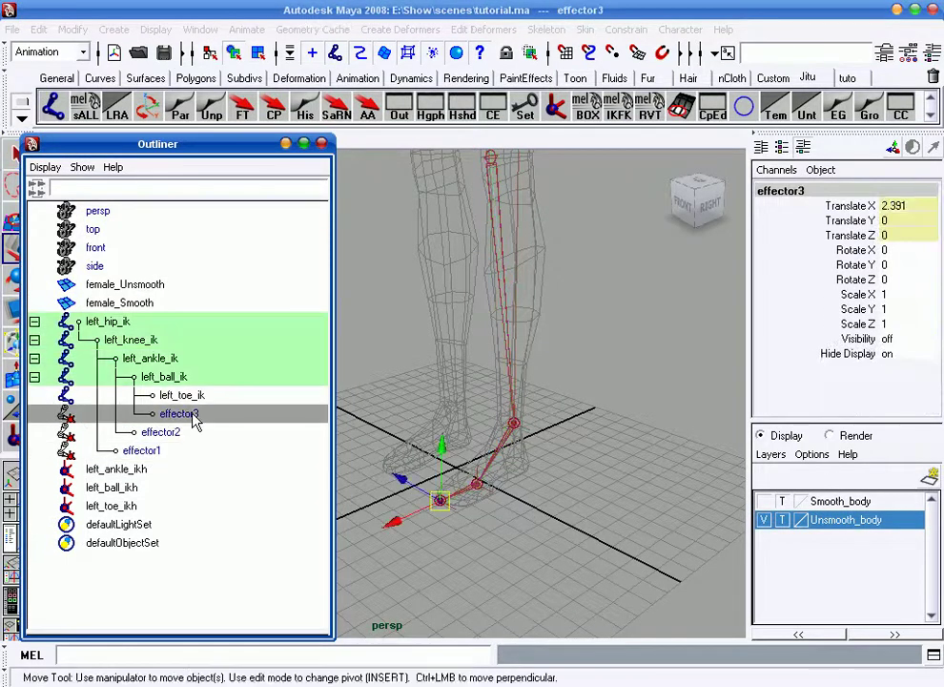
{"action": "left_click", "coordinate": [153, 450]}
{"action": "double_click", "coordinate": [152, 451]}
{"action": "key", "text": "ctrl+v"}
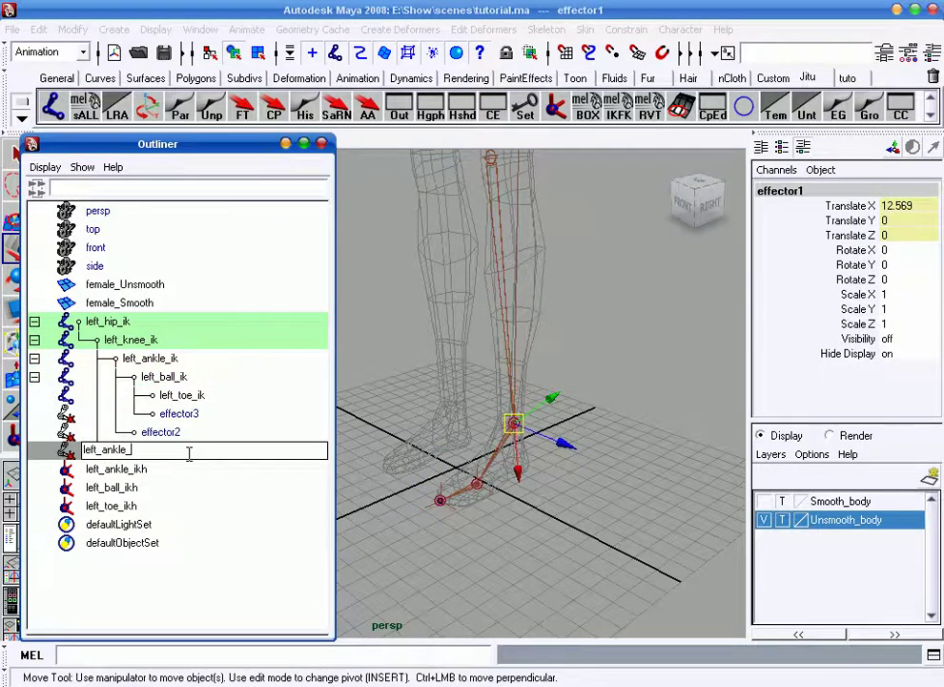
{"action": "type", "text": "eff"}
{"action": "key", "text": "Return"}
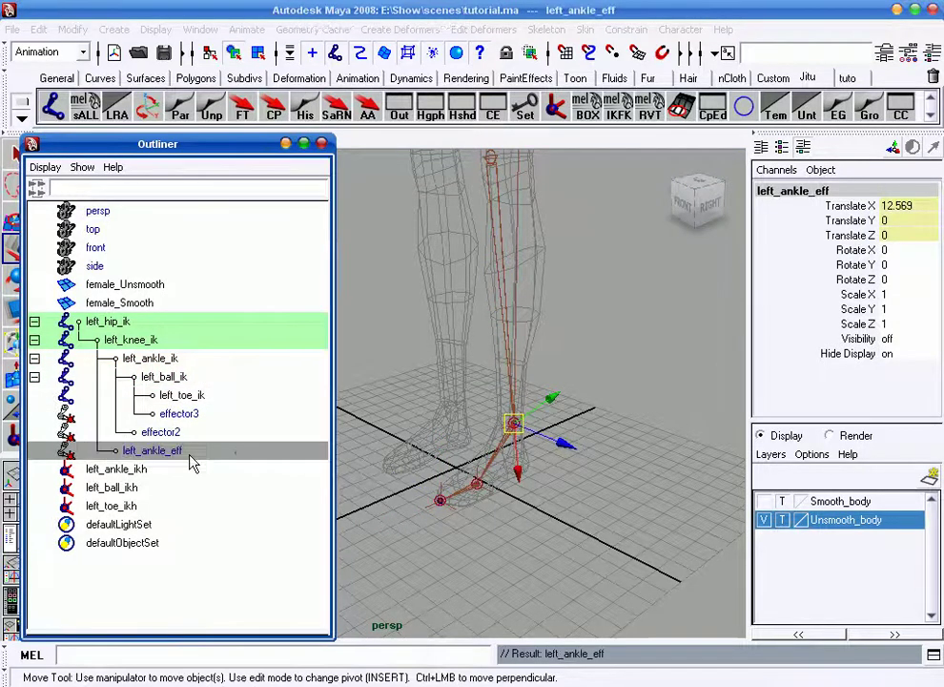
- Copy left_ball_ikh's name onto effector2 and rename it left_ball_eff
{"action": "double_click", "coordinate": [138, 487]}
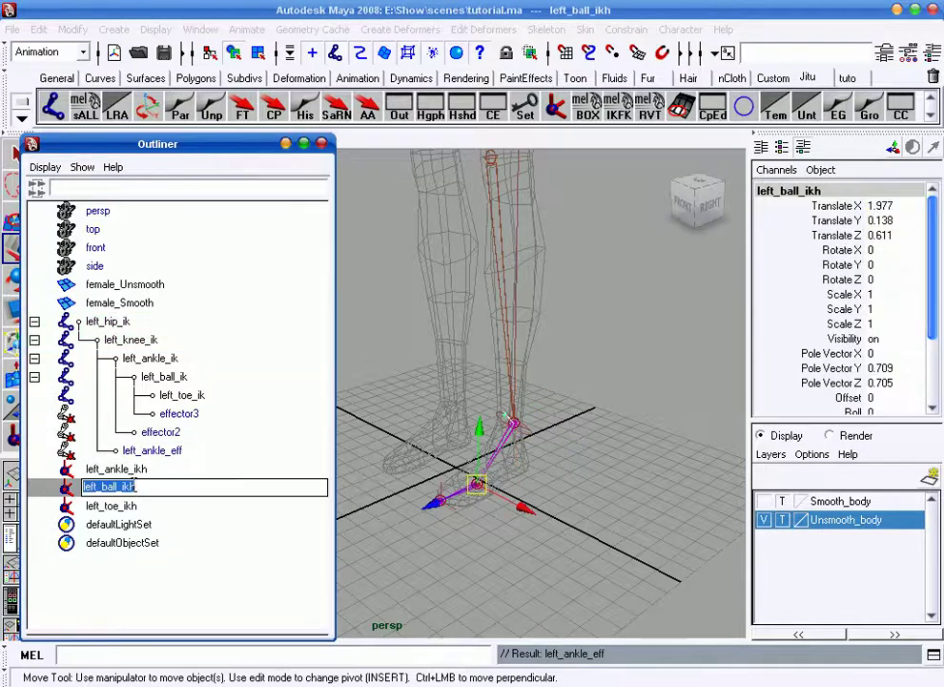
{"action": "key", "text": "ctrl+c"}
{"action": "left_click", "coordinate": [160, 432]}
{"action": "double_click", "coordinate": [161, 432]}
{"action": "key", "text": "ctrl+v"}
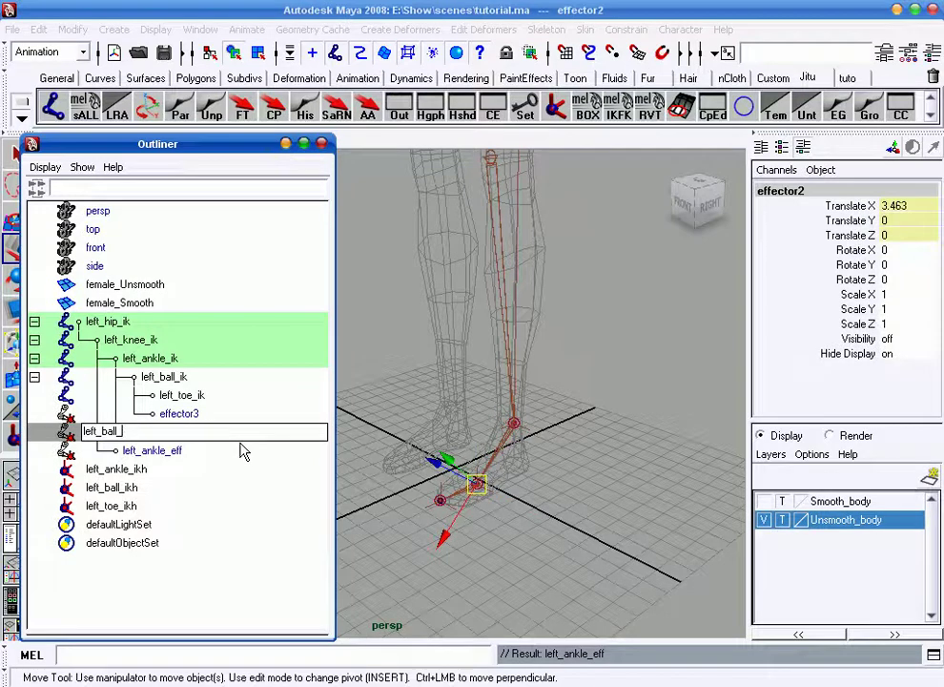
{"action": "type", "text": "eff"}
{"action": "key", "text": "Return"}
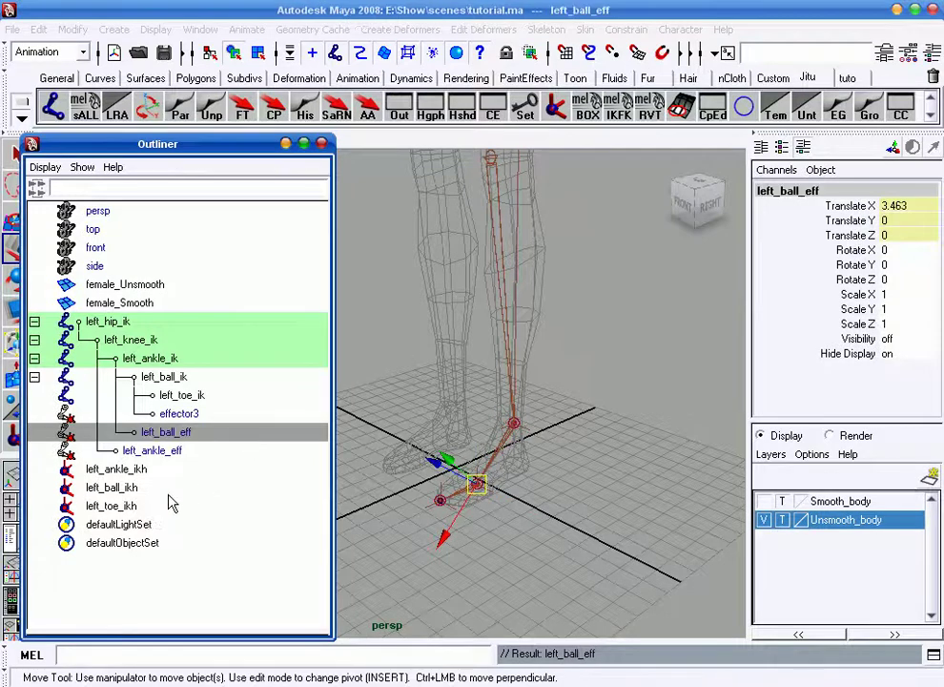
- Copy left_toe_ikh's name onto effector3 and rename it left_toe_eff
{"action": "left_click", "coordinate": [153, 506]}
{"action": "double_click", "coordinate": [145, 504]}
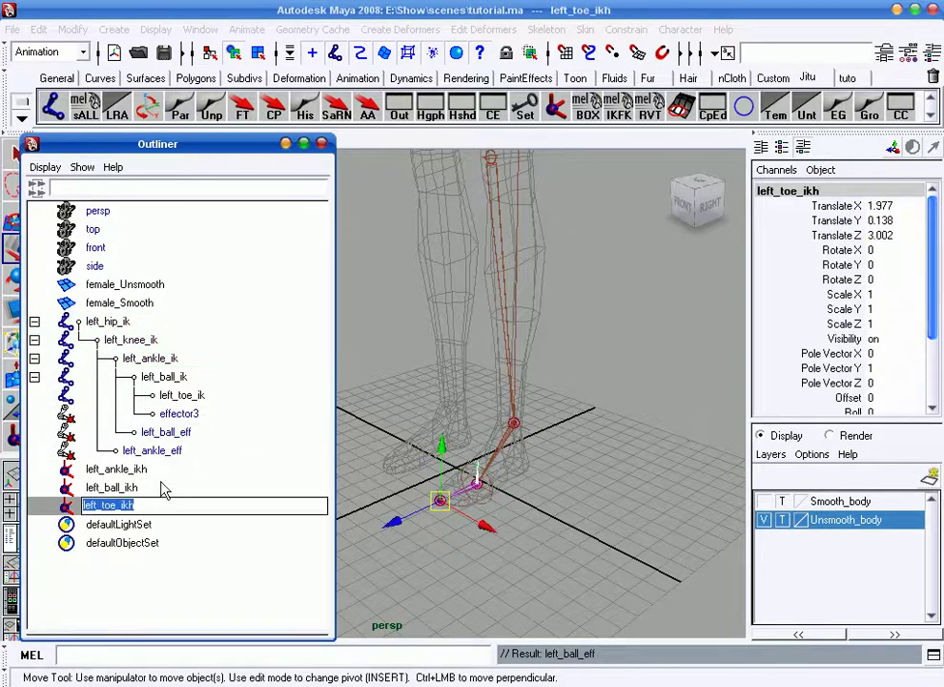
{"action": "key", "text": "ctrl+c"}
{"action": "double_click", "coordinate": [179, 413]}
{"action": "key", "text": "ctrl+v"}
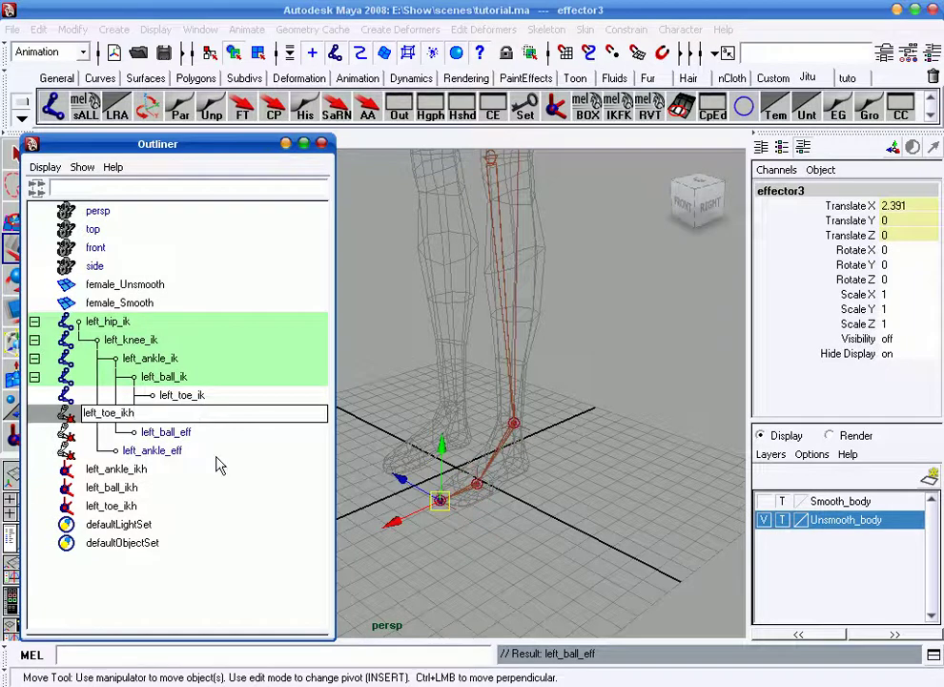
{"action": "type", "text": "ff"}
{"action": "key", "text": "Return"}
{"action": "left_click_drag", "start_coordinate": [354, 448], "coordinate": [562, 453], "text": "alt"}
{"action": "mouse_move", "coordinate": [562, 452]}
{"action": "right_mouse_down", "text": "alt"}
{"action": "mouse_move", "coordinate": [596, 465]}
{"action": "mouse_move", "coordinate": [511, 411]}
{"action": "right_mouse_up", "text": "alt"}
- Clear the selection and create a NURBS circle from Create > NURBS Primitives
{"action": "left_click_drag", "start_coordinate": [510, 412], "coordinate": [535, 432], "text": "alt"}
{"action": "left_click", "coordinate": [630, 339]}
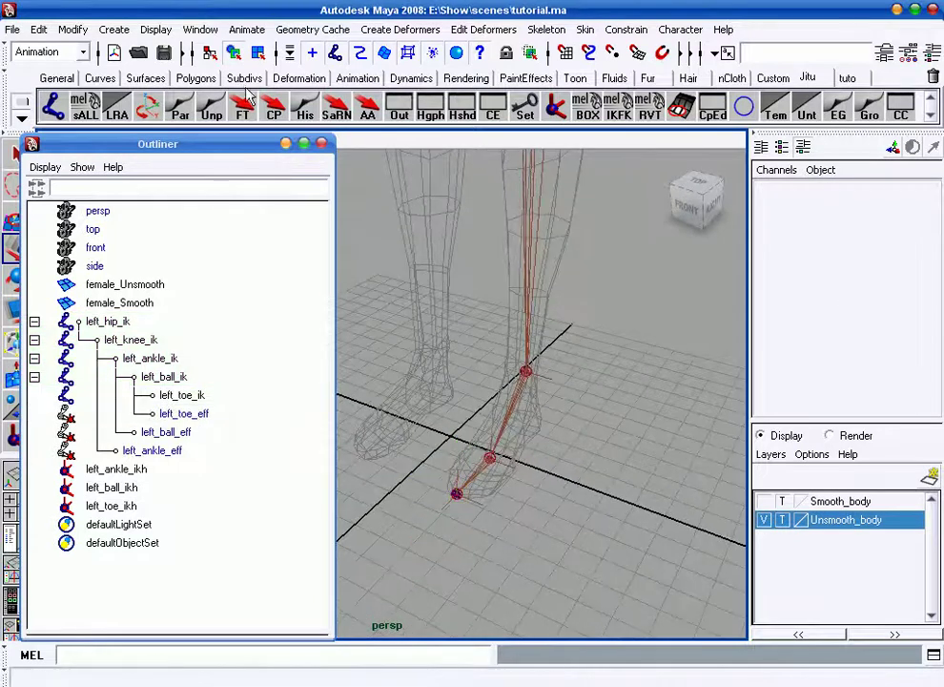
{"action": "left_click", "coordinate": [125, 33]}
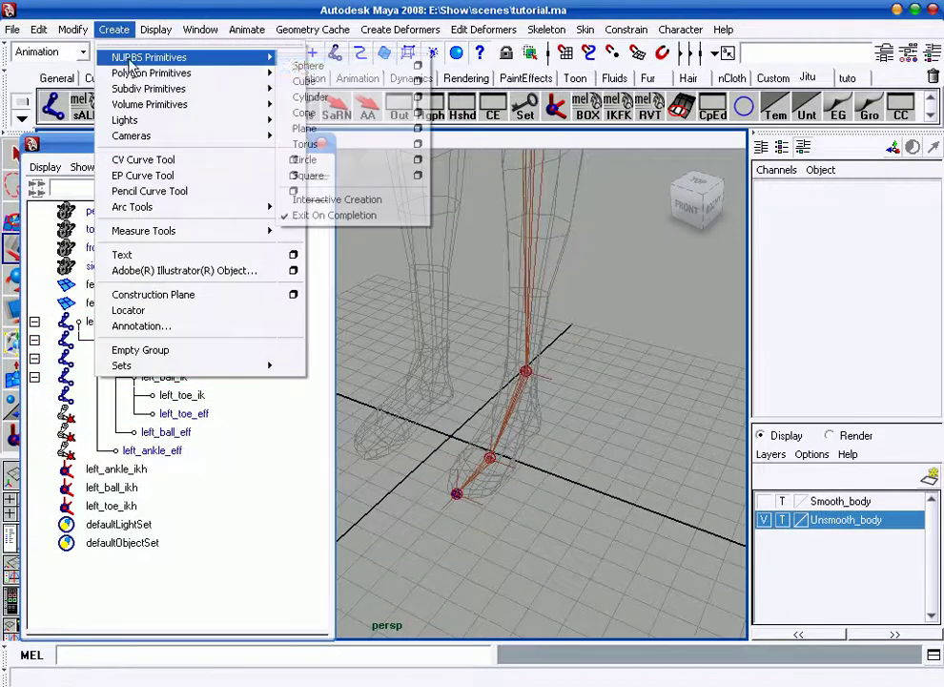
{"action": "mouse_move", "coordinate": [149, 57]}
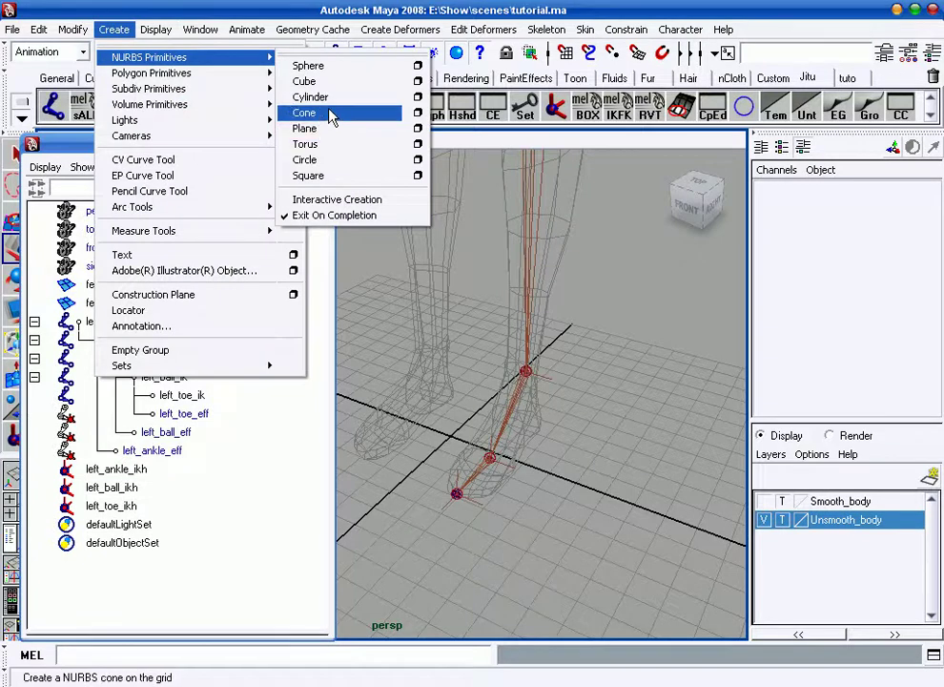
{"action": "left_click", "coordinate": [306, 160]}
- Move the circle to the ball of the foot (1.977, 0.138, 0.611) and scale it uniformly to 1.559
{"action": "right_click_drag", "start_coordinate": [585, 525], "coordinate": [539, 474], "text": "alt"}
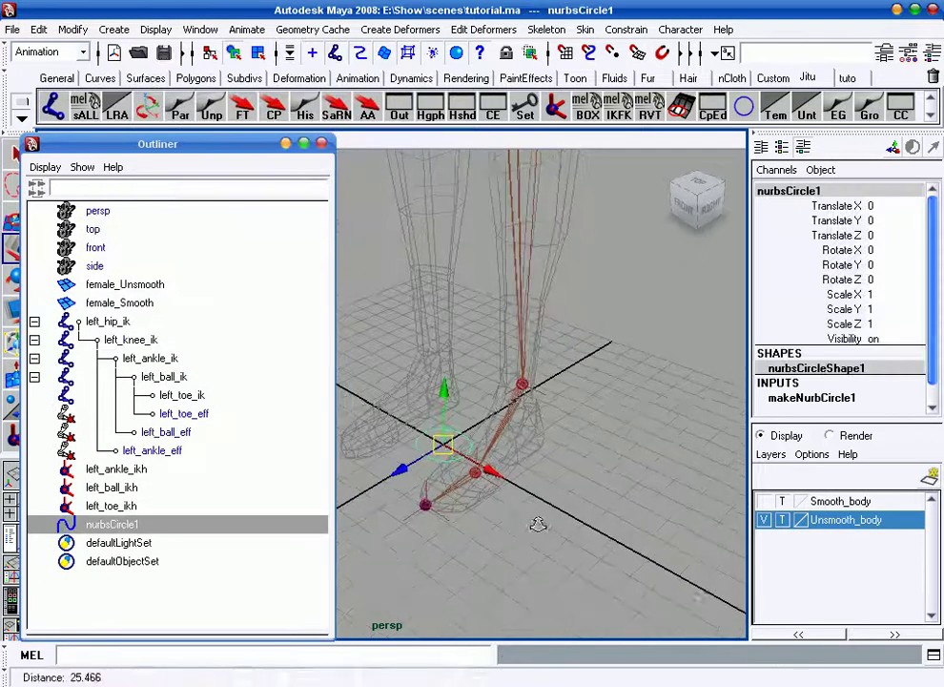
{"action": "middle_click_drag", "start_coordinate": [539, 474], "coordinate": [527, 463]}
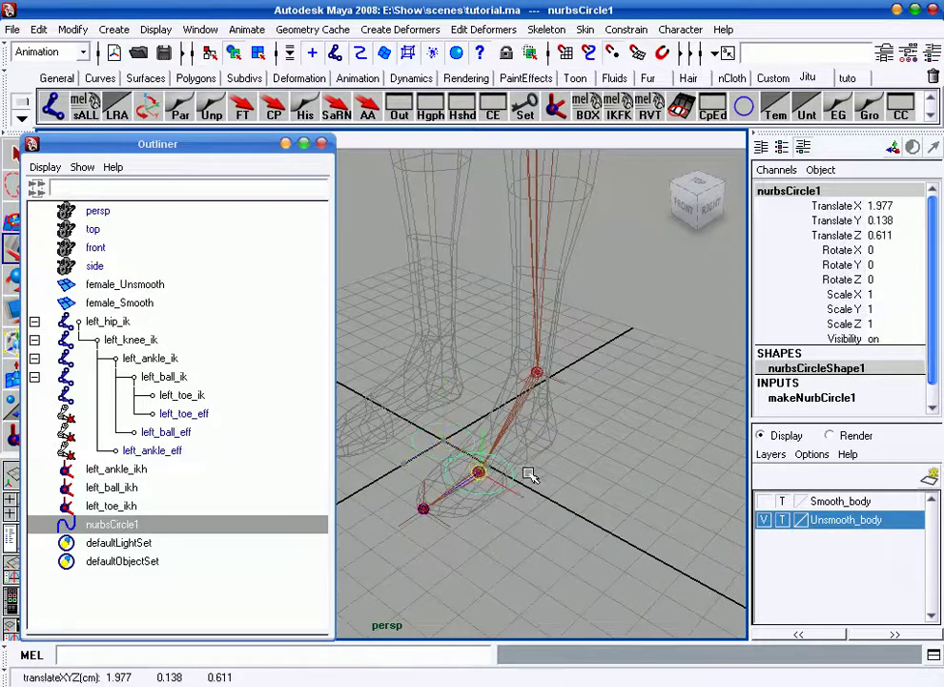
{"action": "left_click_drag", "start_coordinate": [526, 481], "coordinate": [481, 505], "text": "alt"}
{"action": "right_click_drag", "start_coordinate": [481, 506], "coordinate": [503, 459], "text": "alt"}
{"action": "key", "text": "r"}
{"action": "mouse_move", "coordinate": [485, 447]}
{"action": "left_mouse_down"}
{"action": "mouse_move", "coordinate": [582, 446]}
{"action": "mouse_move", "coordinate": [512, 453]}
{"action": "mouse_move", "coordinate": [533, 447]}
{"action": "mouse_move", "coordinate": [572, 484]}
{"action": "left_mouse_up"}
{"action": "left_click_drag", "start_coordinate": [474, 406], "coordinate": [408, 277], "text": "alt"}
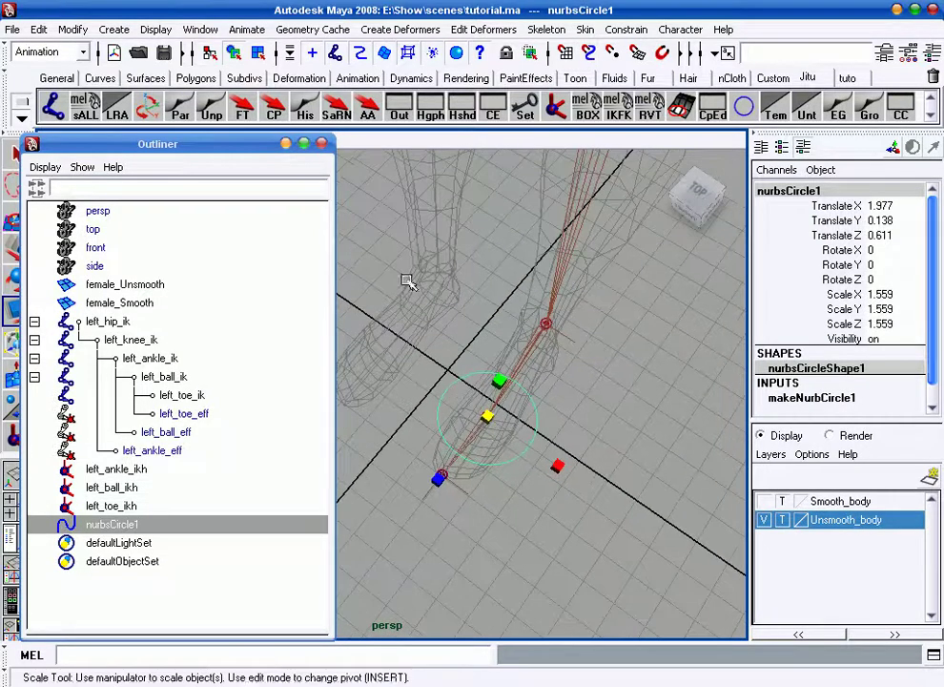
- In CV mode, drag the circle's control points to stretch it toward the toes
{"action": "left_click", "coordinate": [258, 53]}
{"action": "right_click_drag", "start_coordinate": [496, 420], "coordinate": [544, 436], "text": "alt"}
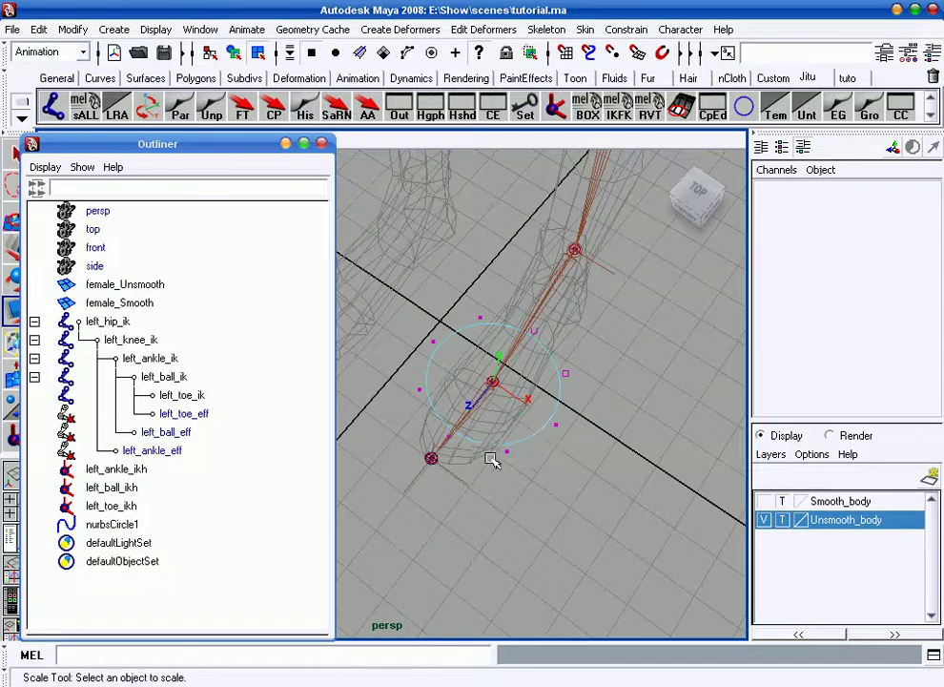
{"action": "left_click", "coordinate": [506, 447]}
{"action": "key", "text": "Left"}
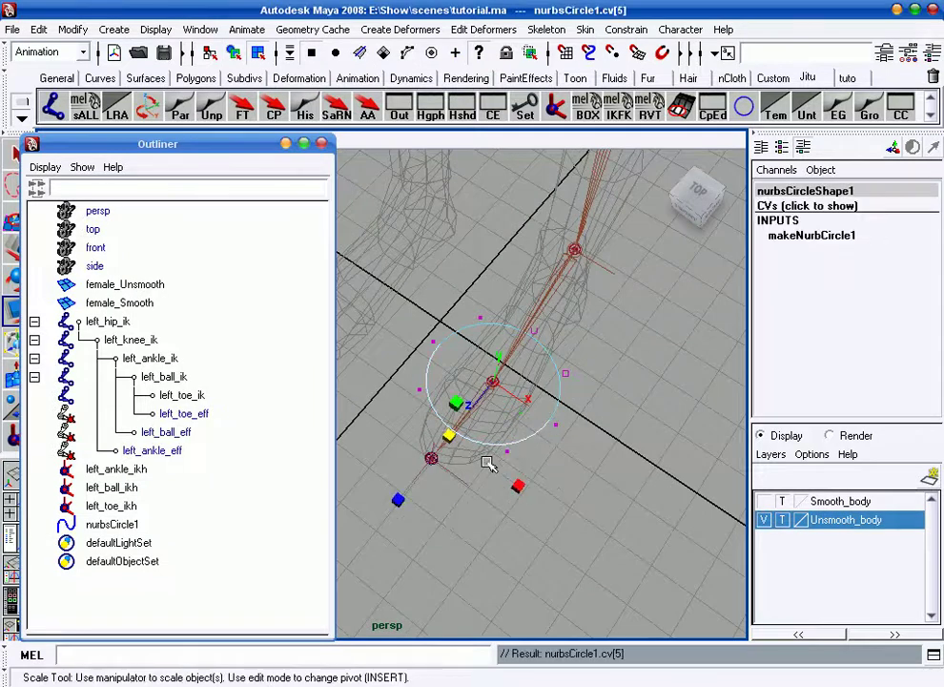
{"action": "key", "text": "w"}
{"action": "mouse_move", "coordinate": [417, 486]}
{"action": "left_mouse_down"}
{"action": "mouse_move", "coordinate": [354, 548]}
{"action": "mouse_move", "coordinate": [498, 453]}
{"action": "mouse_move", "coordinate": [443, 411]}
{"action": "mouse_move", "coordinate": [542, 455]}
{"action": "mouse_move", "coordinate": [394, 432]}
{"action": "mouse_move", "coordinate": [418, 453]}
{"action": "mouse_move", "coordinate": [423, 482]}
{"action": "left_mouse_up"}
{"action": "left_click", "coordinate": [428, 402]}
{"action": "left_click", "coordinate": [475, 482]}
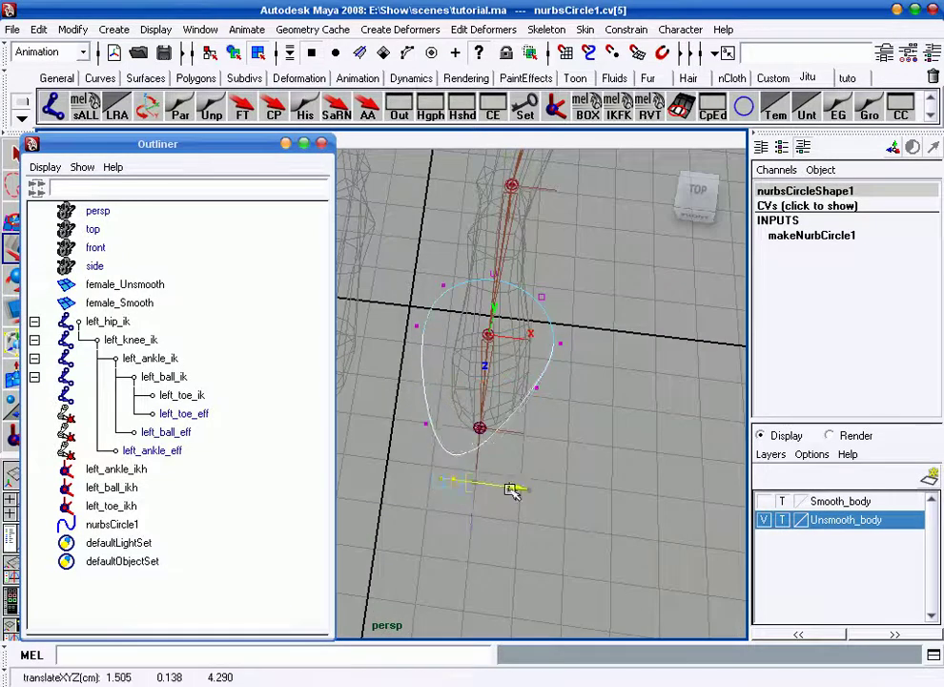
{"action": "left_click_drag", "start_coordinate": [531, 489], "coordinate": [515, 451]}
{"action": "middle_click_drag", "start_coordinate": [542, 392], "coordinate": [535, 443]}
{"action": "left_click_drag", "start_coordinate": [535, 448], "coordinate": [527, 495]}
- Pull the circle's right and left sides inward and move the bottom CV along Z to fit the foot
{"action": "key", "text": "Right"}
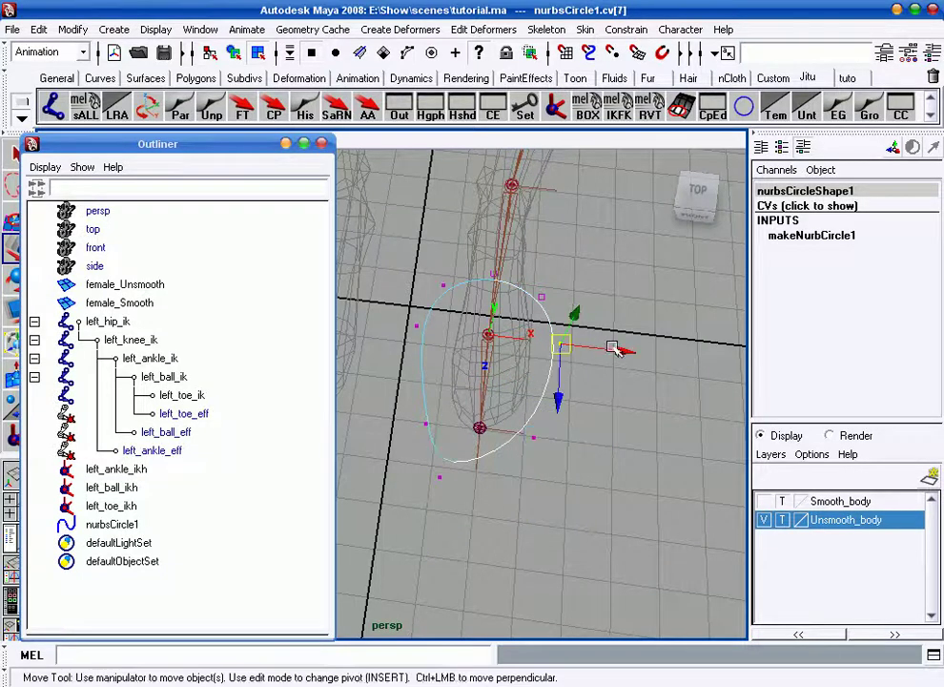
{"action": "left_click_drag", "start_coordinate": [616, 350], "coordinate": [599, 350]}
{"action": "left_click", "coordinate": [417, 327]}
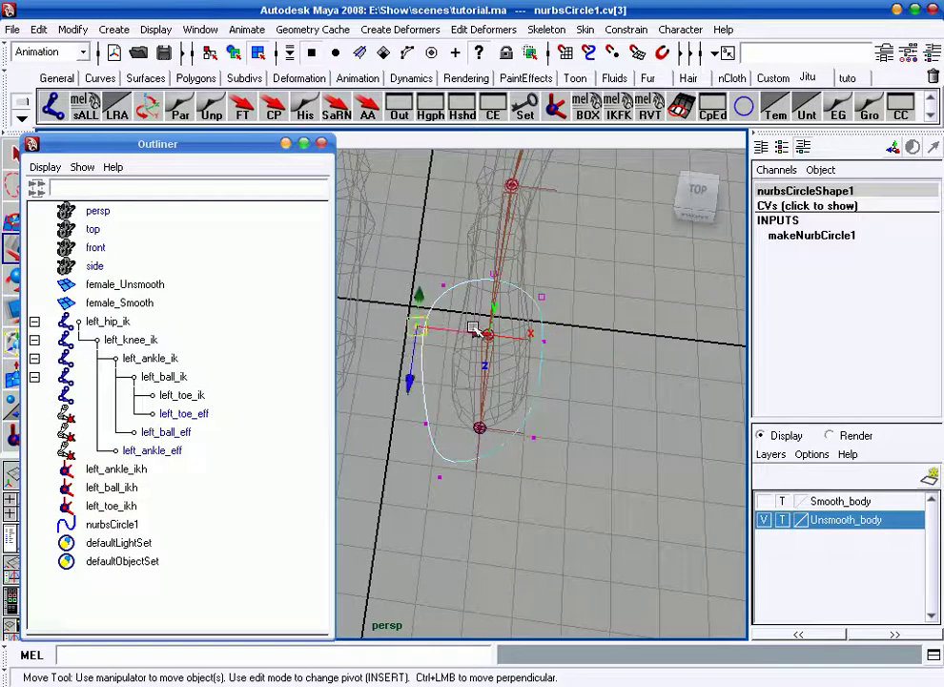
{"action": "left_click_drag", "start_coordinate": [471, 330], "coordinate": [497, 334]}
{"action": "left_click", "coordinate": [423, 426]}
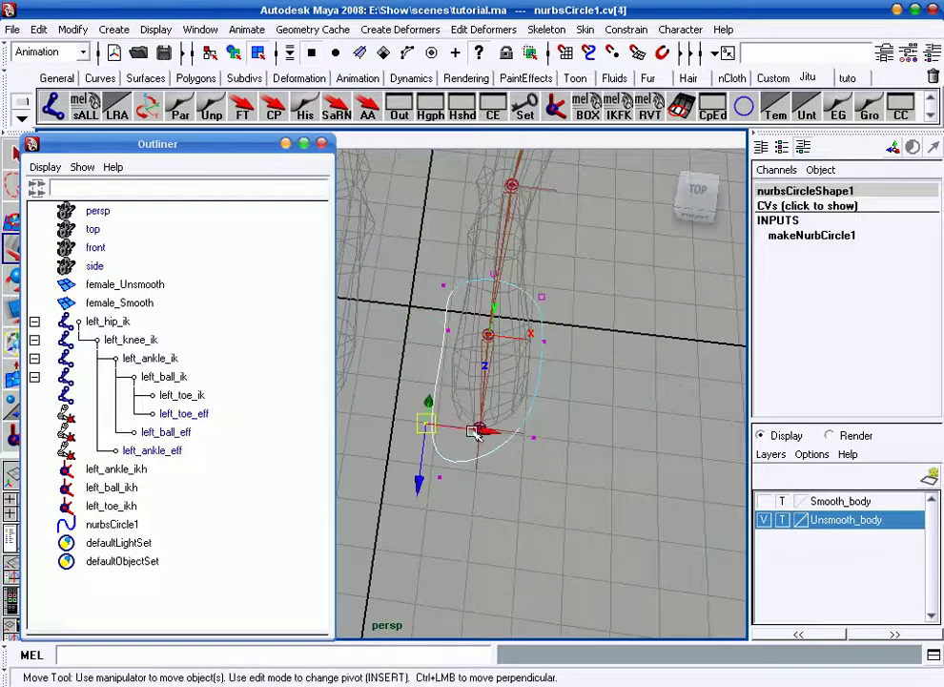
{"action": "left_click_drag", "start_coordinate": [474, 433], "coordinate": [527, 431]}
{"action": "left_click", "coordinate": [439, 477]}
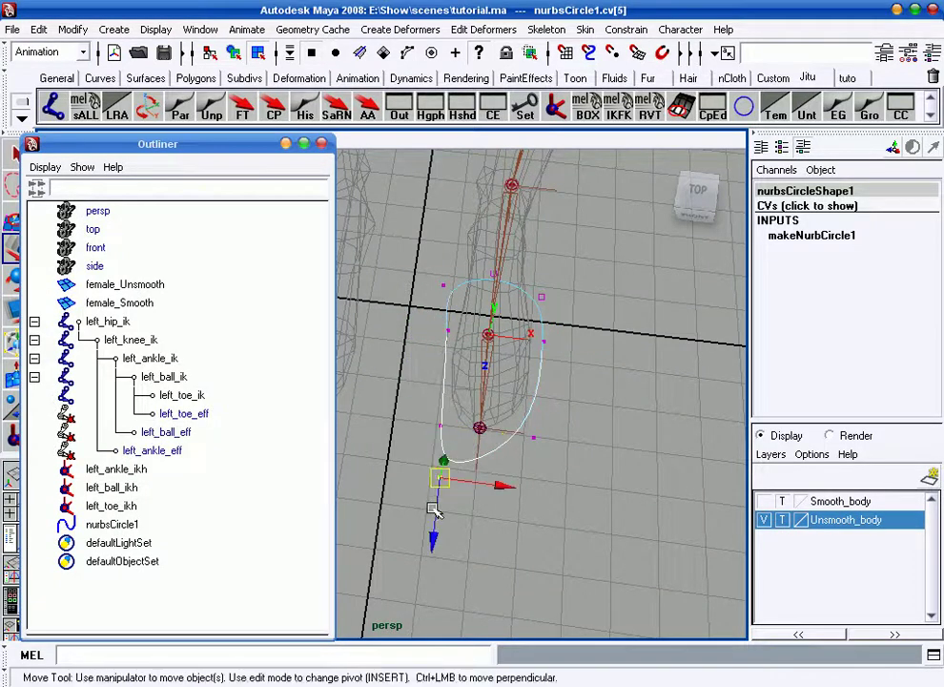
{"action": "left_click", "coordinate": [432, 505]}
{"action": "mouse_move", "coordinate": [458, 449]}
{"action": "left_mouse_down"}
{"action": "mouse_move", "coordinate": [429, 534]}
{"action": "mouse_move", "coordinate": [535, 357]}
{"action": "left_mouse_up"}
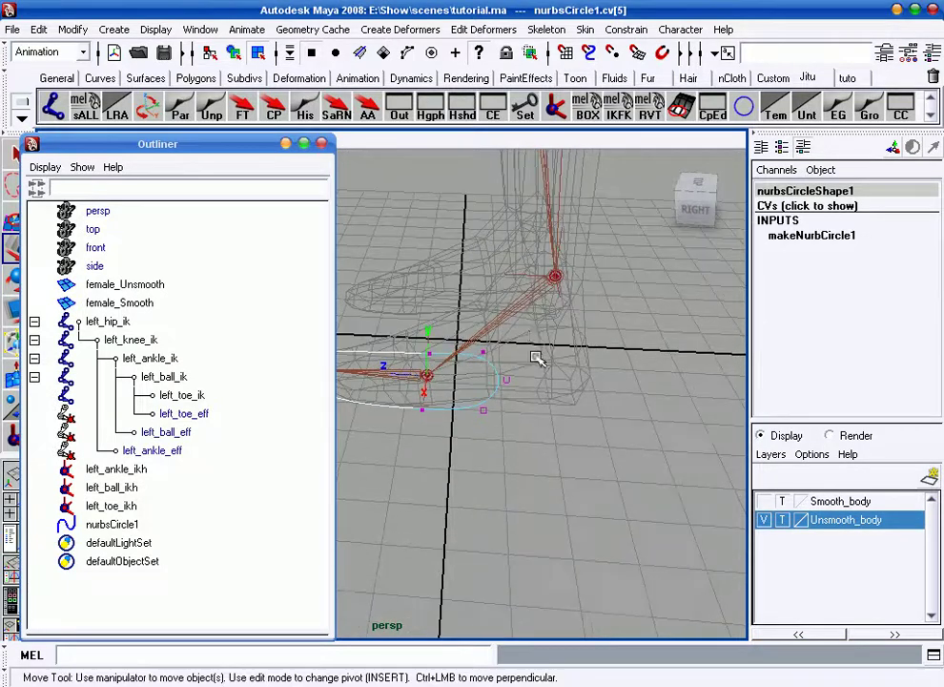
{"action": "mouse_move", "coordinate": [520, 429]}
{"action": "left_mouse_down"}
{"action": "mouse_move", "coordinate": [465, 368]}
{"action": "mouse_move", "coordinate": [533, 381]}
{"action": "mouse_move", "coordinate": [525, 396]}
{"action": "mouse_move", "coordinate": [700, 451]}
{"action": "mouse_move", "coordinate": [540, 404]}
{"action": "mouse_move", "coordinate": [516, 441]}
{"action": "left_mouse_up"}
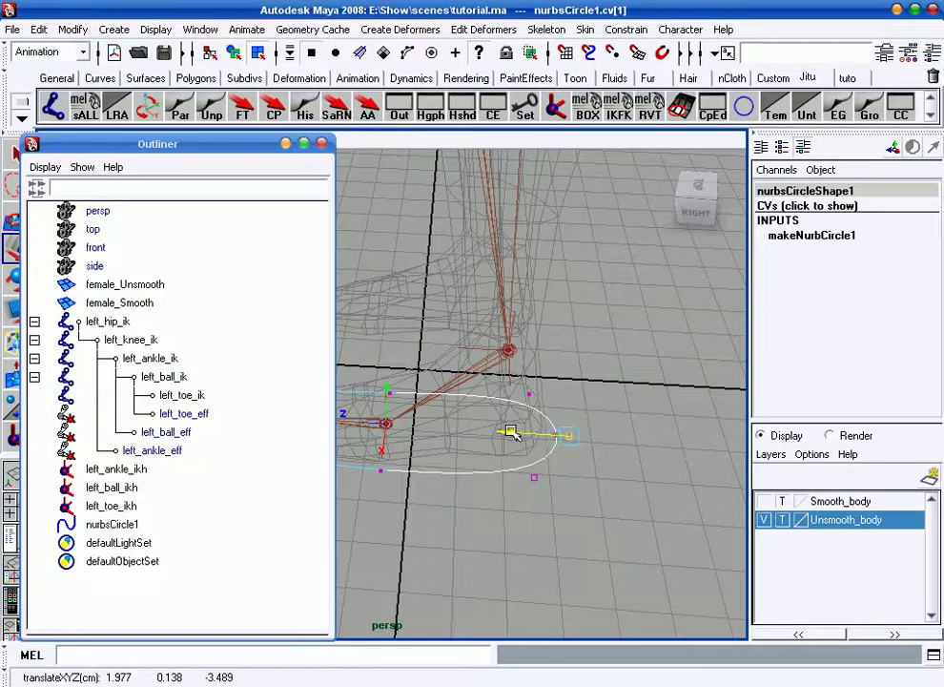
- Undo an unwanted bulge and pull a side control point outward to widen the outline
{"action": "left_click_drag", "start_coordinate": [501, 432], "coordinate": [533, 383], "text": "alt"}
{"action": "left_click", "coordinate": [517, 447]}
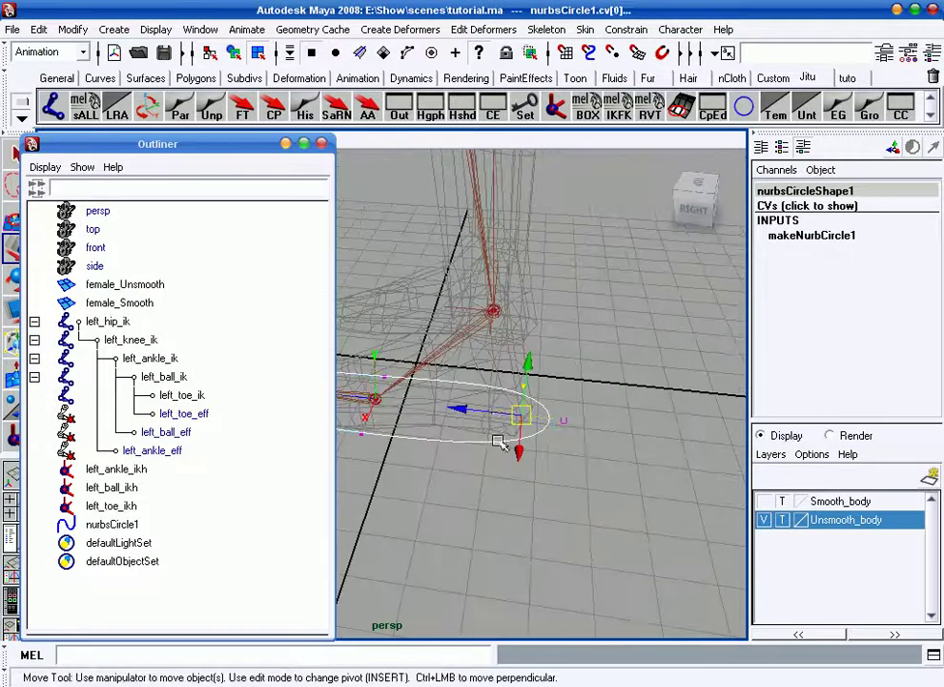
{"action": "key", "text": "Right"}
{"action": "key", "text": "Right"}
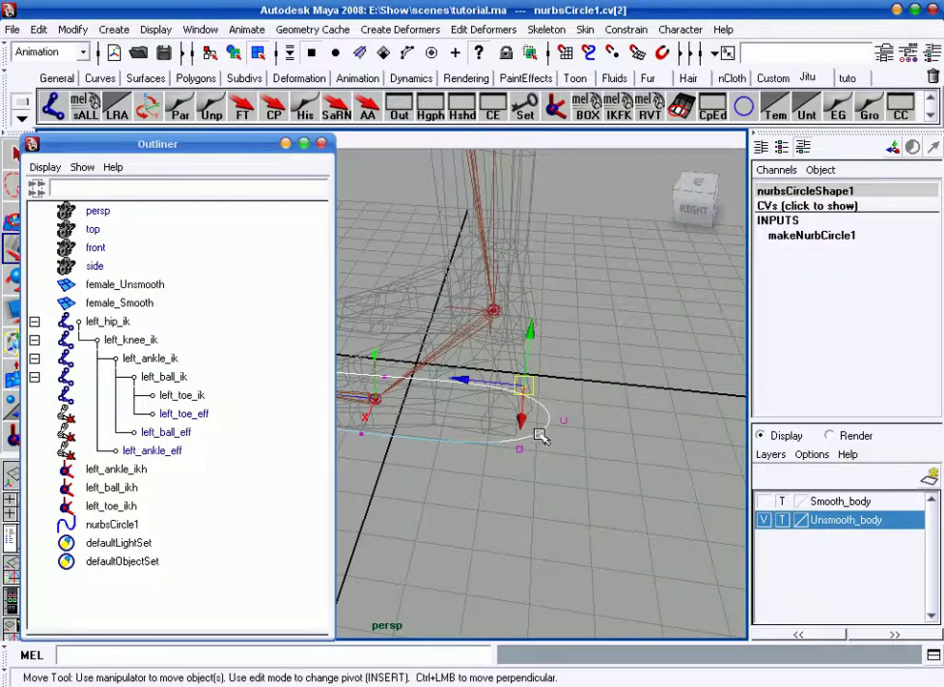
{"action": "key", "text": "ctrl+z"}
{"action": "left_click_drag", "start_coordinate": [450, 408], "coordinate": [605, 384], "text": "alt"}
{"action": "left_click", "coordinate": [538, 384]}
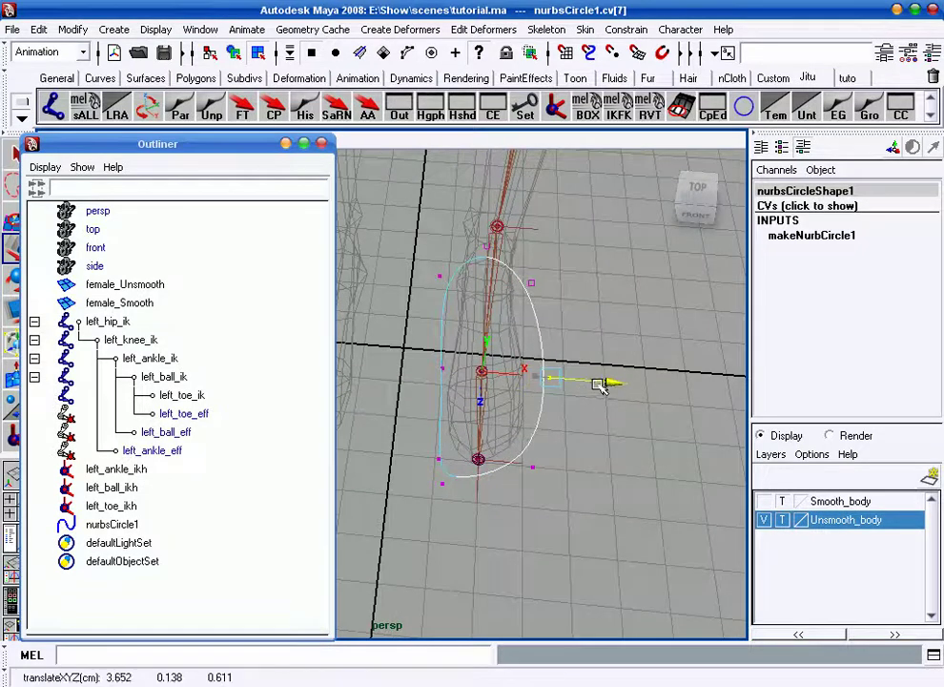
- Stretch the outline's lower-left edge along Z, then return to object mode and check the shape
{"action": "left_click", "coordinate": [441, 457]}
{"action": "mouse_move", "coordinate": [441, 463]}
{"action": "left_mouse_down"}
{"action": "mouse_move", "coordinate": [436, 488]}
{"action": "mouse_move", "coordinate": [394, 432]}
{"action": "left_mouse_up"}
{"action": "right_click_drag", "start_coordinate": [394, 432], "coordinate": [491, 411], "text": "alt"}
{"action": "left_click_drag", "start_coordinate": [492, 411], "coordinate": [601, 432], "text": "alt"}
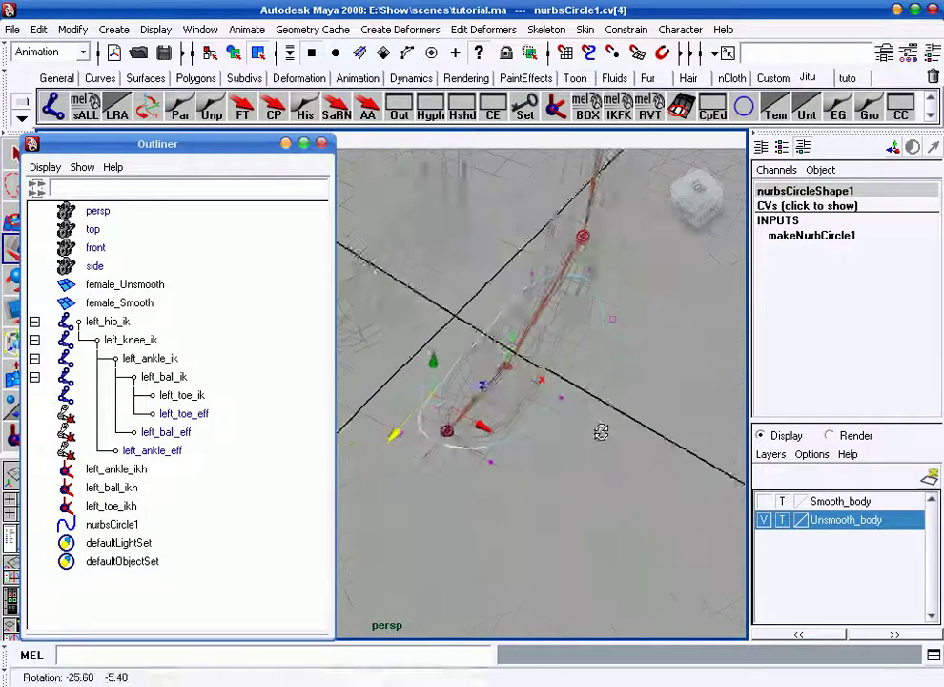
{"action": "left_click", "coordinate": [408, 428]}
{"action": "mouse_move", "coordinate": [385, 460]}
{"action": "left_mouse_down", "text": "alt"}
{"action": "mouse_move", "coordinate": [552, 436]}
{"action": "mouse_move", "coordinate": [546, 413]}
{"action": "left_mouse_up", "text": "alt"}
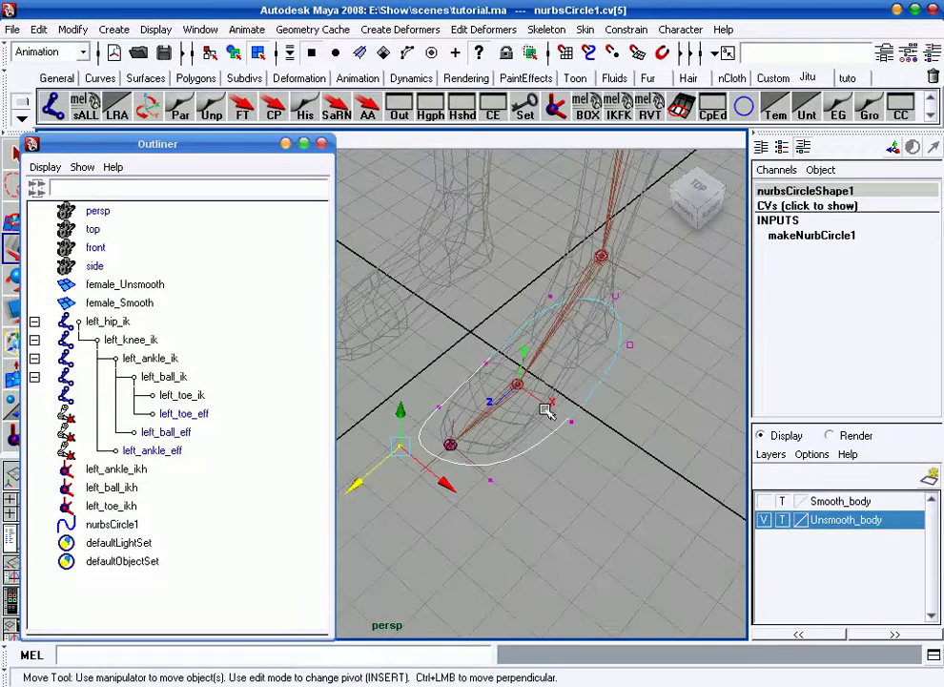
{"action": "left_click", "coordinate": [234, 52]}
{"action": "mouse_move", "coordinate": [584, 470]}
{"action": "left_mouse_down", "text": "alt"}
{"action": "mouse_move", "coordinate": [558, 369]}
{"action": "mouse_move", "coordinate": [577, 406]}
{"action": "left_mouse_up", "text": "alt"}
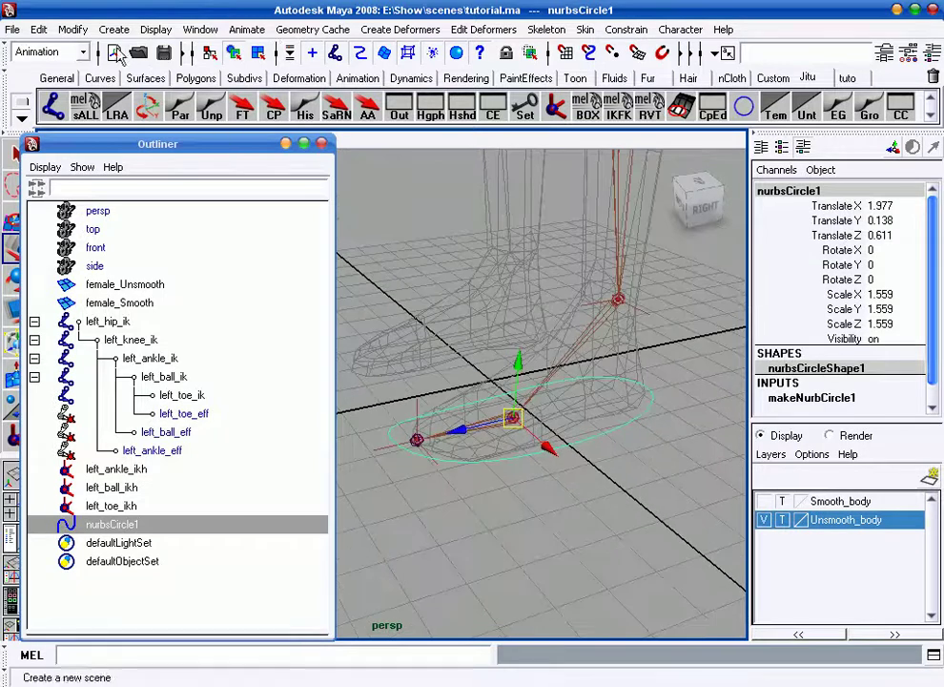
- Freeze nurbsCircle1's transformations and delete its construction history by type
{"action": "left_click", "coordinate": [76, 30]}
{"action": "left_click", "coordinate": [101, 88]}
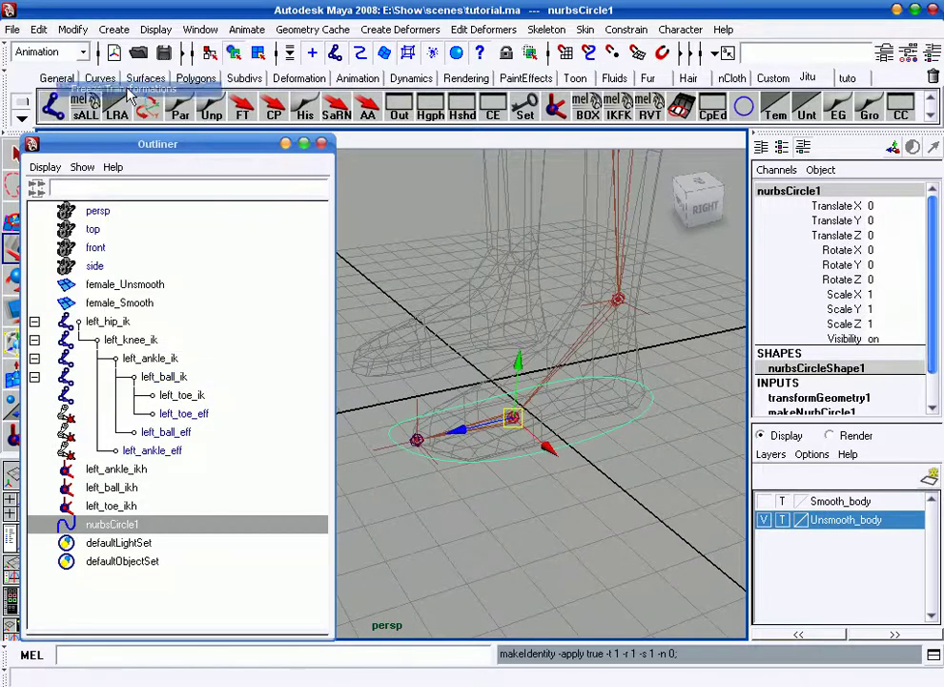
{"action": "left_click", "coordinate": [39, 30]}
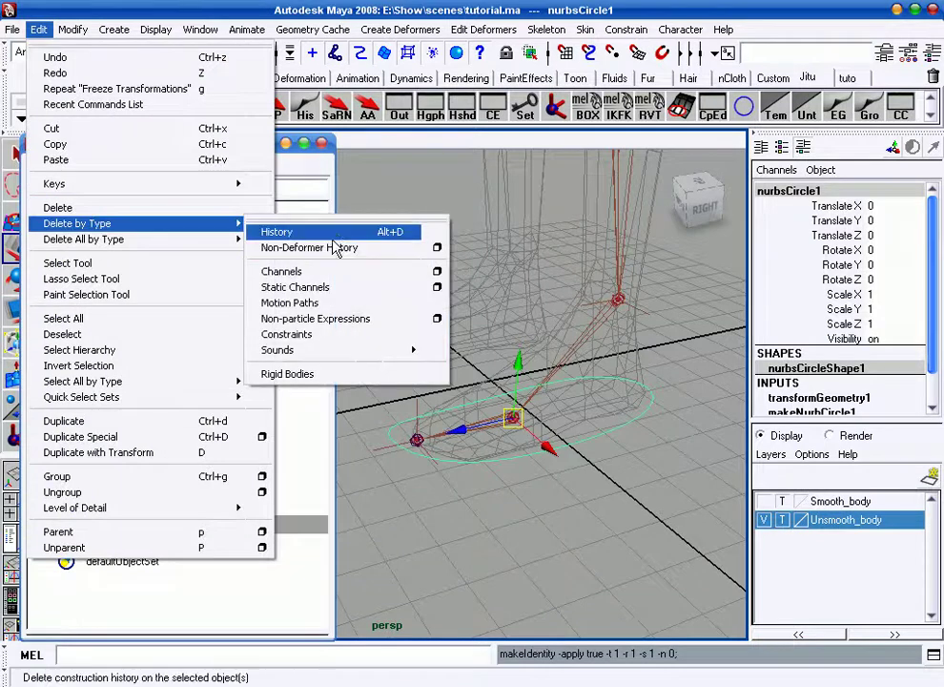
{"action": "mouse_move", "coordinate": [78, 223]}
{"action": "left_click", "coordinate": [331, 234]}
{"action": "mouse_move", "coordinate": [624, 457]}
{"action": "left_mouse_down", "text": "alt"}
{"action": "mouse_move", "coordinate": [534, 409]}
{"action": "mouse_move", "coordinate": [731, 508]}
{"action": "left_mouse_up", "text": "alt"}
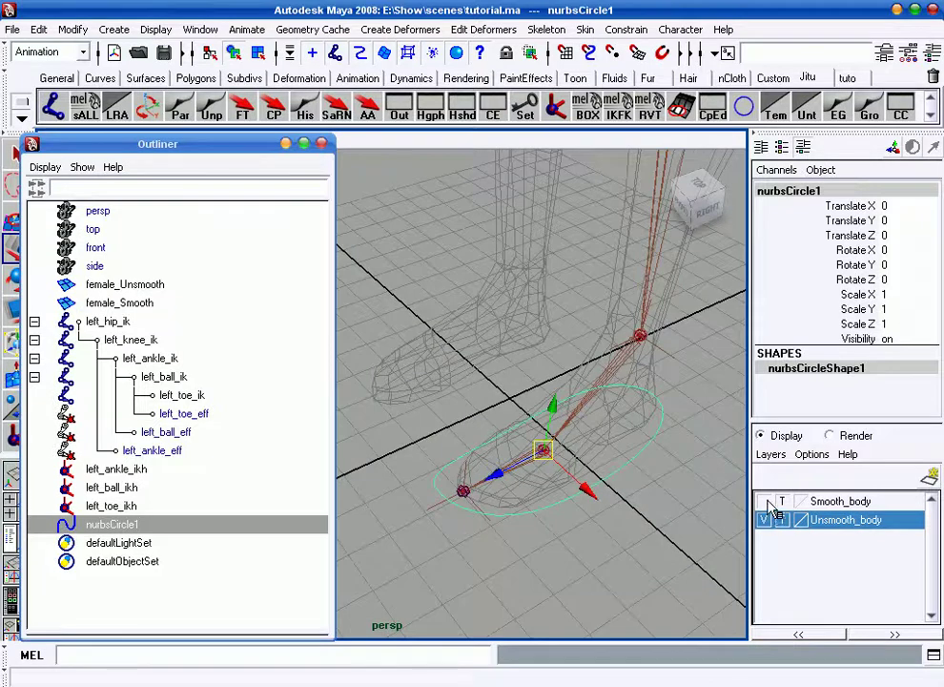
- Hide the Smooth_body layer, set Unsmooth_body to template display, and turn on smooth shading
{"action": "left_click", "coordinate": [764, 500]}
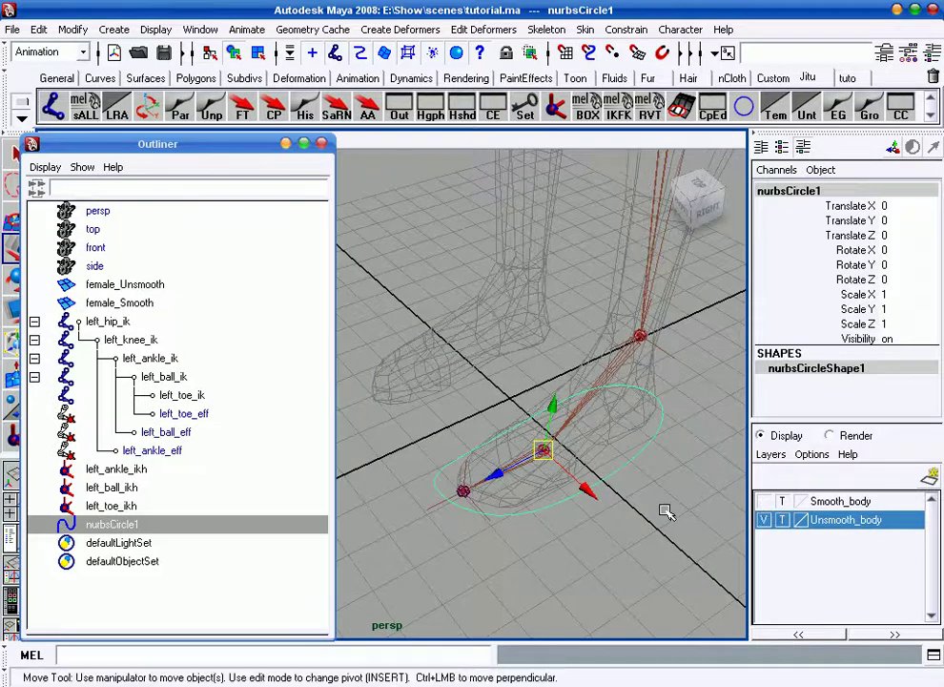
{"action": "left_click", "coordinate": [782, 520]}
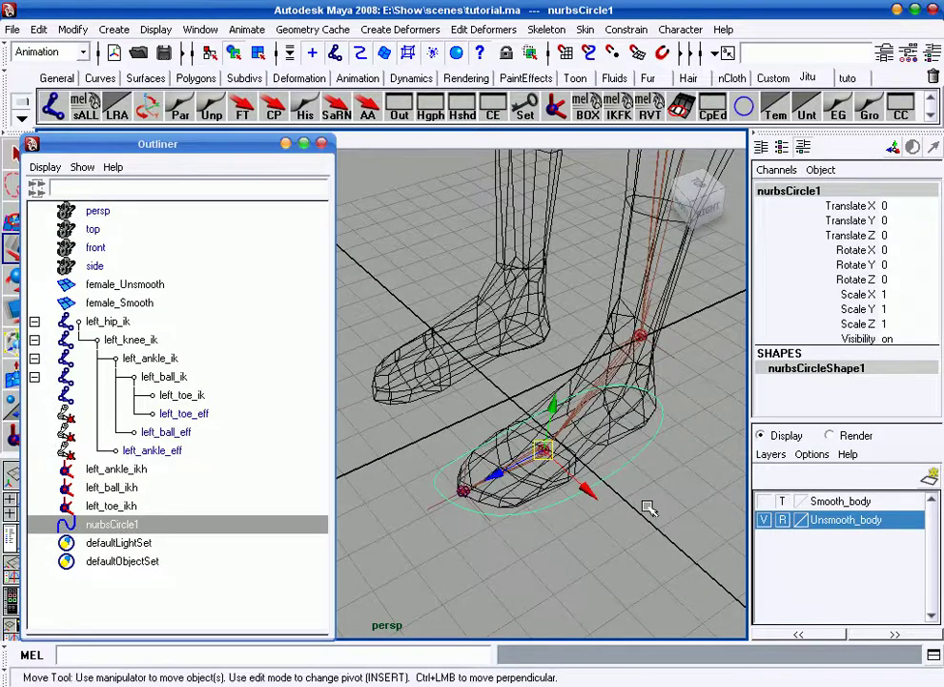
{"action": "key", "text": "5"}
{"action": "mouse_move", "coordinate": [626, 439]}
{"action": "left_mouse_down", "text": "alt"}
{"action": "mouse_move", "coordinate": [512, 342]}
{"action": "mouse_move", "coordinate": [436, 366]}
{"action": "mouse_move", "coordinate": [727, 384]}
{"action": "mouse_move", "coordinate": [563, 371]}
{"action": "mouse_move", "coordinate": [649, 451]}
{"action": "mouse_move", "coordinate": [573, 441]}
{"action": "mouse_move", "coordinate": [637, 443]}
{"action": "mouse_move", "coordinate": [615, 453]}
{"action": "mouse_move", "coordinate": [632, 470]}
{"action": "mouse_move", "coordinate": [668, 477]}
{"action": "mouse_move", "coordinate": [658, 483]}
{"action": "mouse_move", "coordinate": [594, 413]}
{"action": "mouse_move", "coordinate": [603, 445]}
{"action": "mouse_move", "coordinate": [590, 463]}
{"action": "mouse_move", "coordinate": [572, 462]}
{"action": "mouse_move", "coordinate": [594, 489]}
{"action": "mouse_move", "coordinate": [605, 481]}
{"action": "mouse_move", "coordinate": [565, 476]}
{"action": "mouse_move", "coordinate": [552, 483]}
{"action": "mouse_move", "coordinate": [571, 507]}
{"action": "mouse_move", "coordinate": [538, 500]}
{"action": "left_mouse_up", "text": "alt"}
{"action": "double_click", "coordinate": [783, 525]}
- Reframe the view closer to the left foot and clear the selection
{"action": "right_click_drag", "start_coordinate": [538, 499], "coordinate": [543, 483], "text": "alt"}
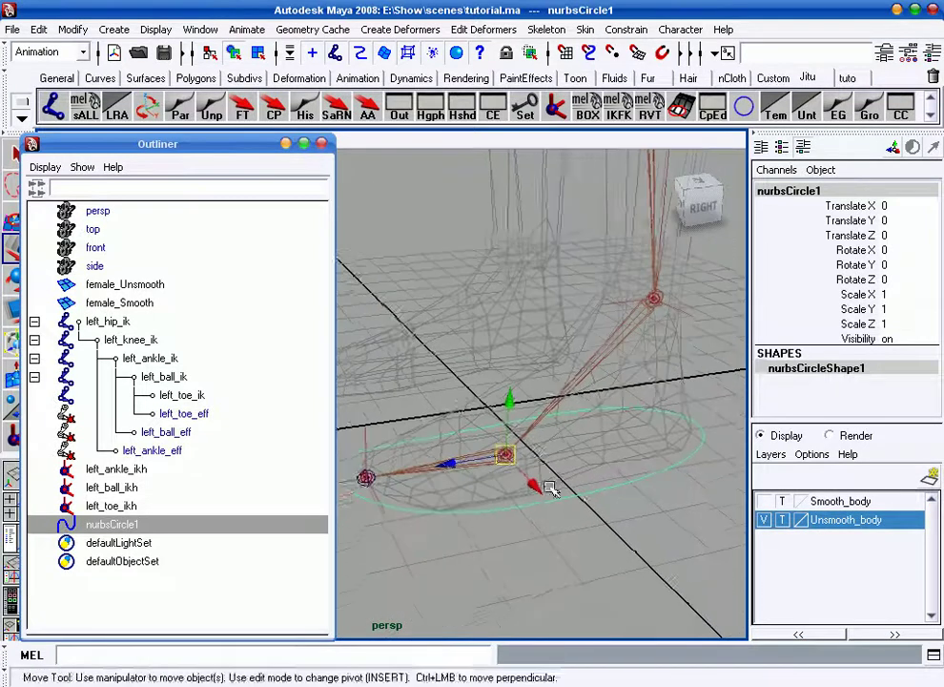
{"action": "left_click_drag", "start_coordinate": [543, 483], "coordinate": [651, 498], "text": "alt"}
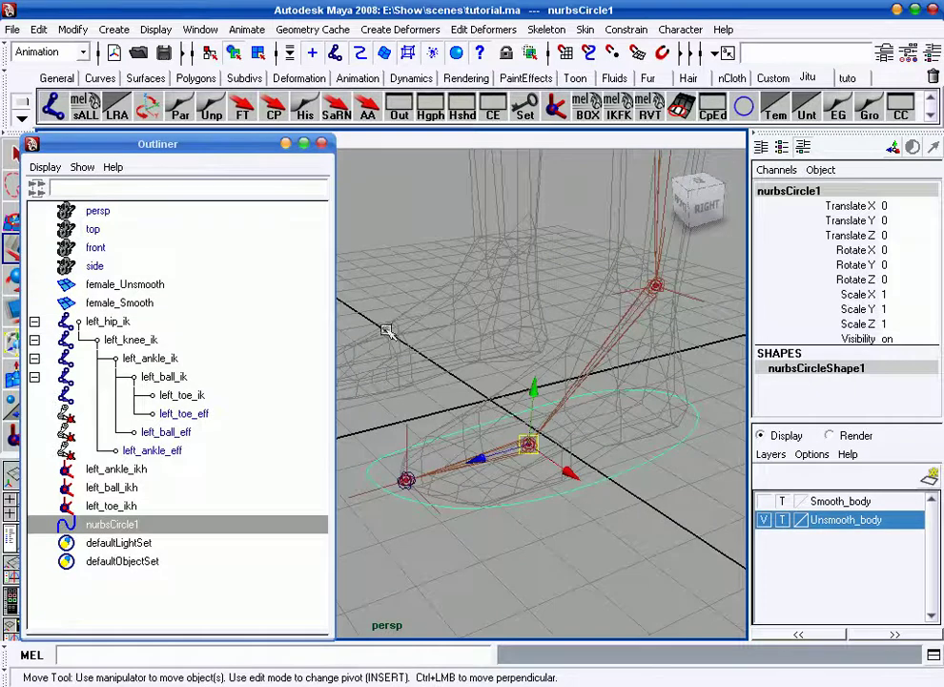
{"action": "left_click_drag", "start_coordinate": [158, 150], "coordinate": [169, 148]}
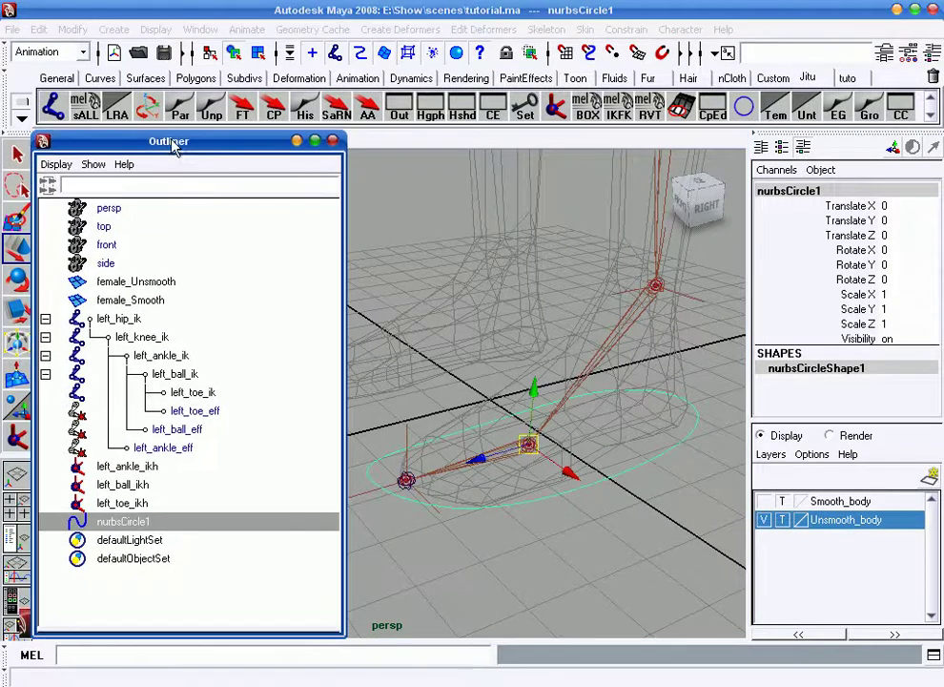
{"action": "left_click_drag", "start_coordinate": [617, 470], "coordinate": [608, 481], "text": "alt"}
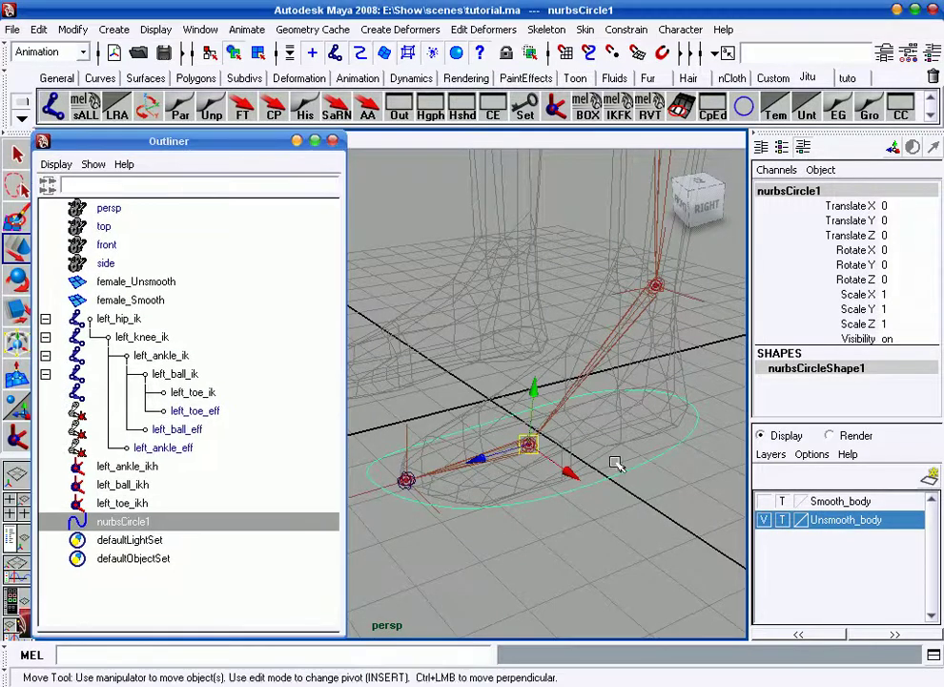
{"action": "left_click_drag", "start_coordinate": [540, 448], "coordinate": [536, 446], "text": "alt"}
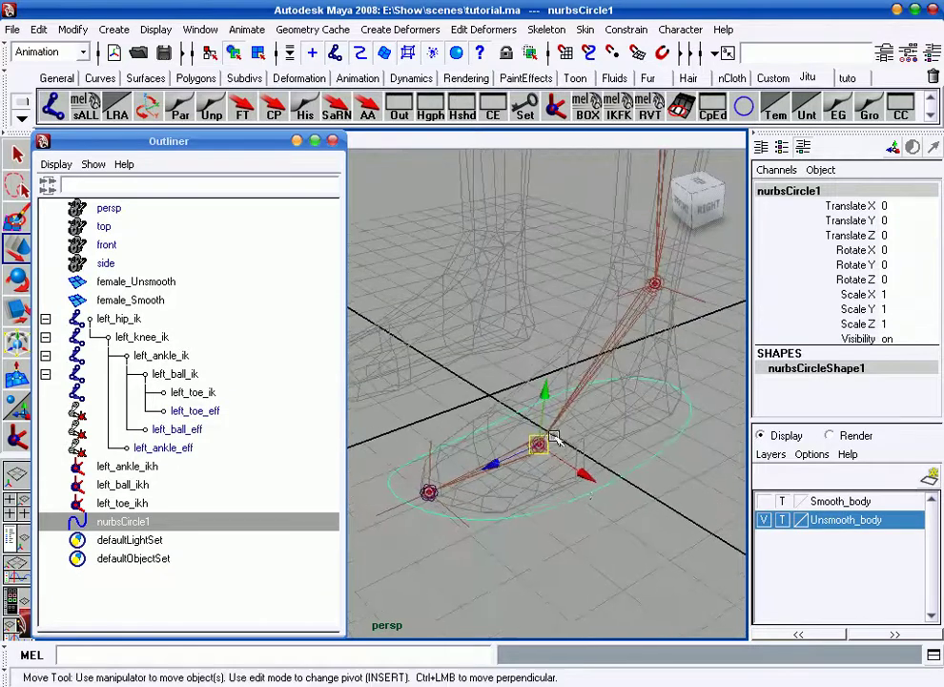
{"action": "right_click_drag", "start_coordinate": [538, 448], "coordinate": [586, 446], "text": "alt"}
{"action": "mouse_move", "coordinate": [586, 446]}
{"action": "left_mouse_down", "text": "alt"}
{"action": "mouse_move", "coordinate": [415, 334]}
{"action": "mouse_move", "coordinate": [489, 385]}
{"action": "left_mouse_up", "text": "alt"}
{"action": "left_click", "coordinate": [495, 410]}
{"action": "mouse_move", "coordinate": [549, 492]}
{"action": "left_mouse_down", "text": "alt"}
{"action": "mouse_move", "coordinate": [543, 481]}
{"action": "mouse_move", "coordinate": [540, 492]}
{"action": "left_mouse_up", "text": "alt"}
- Group left_toe_ikh into a new group with the Group options reset to defaults
{"action": "left_click", "coordinate": [462, 501]}
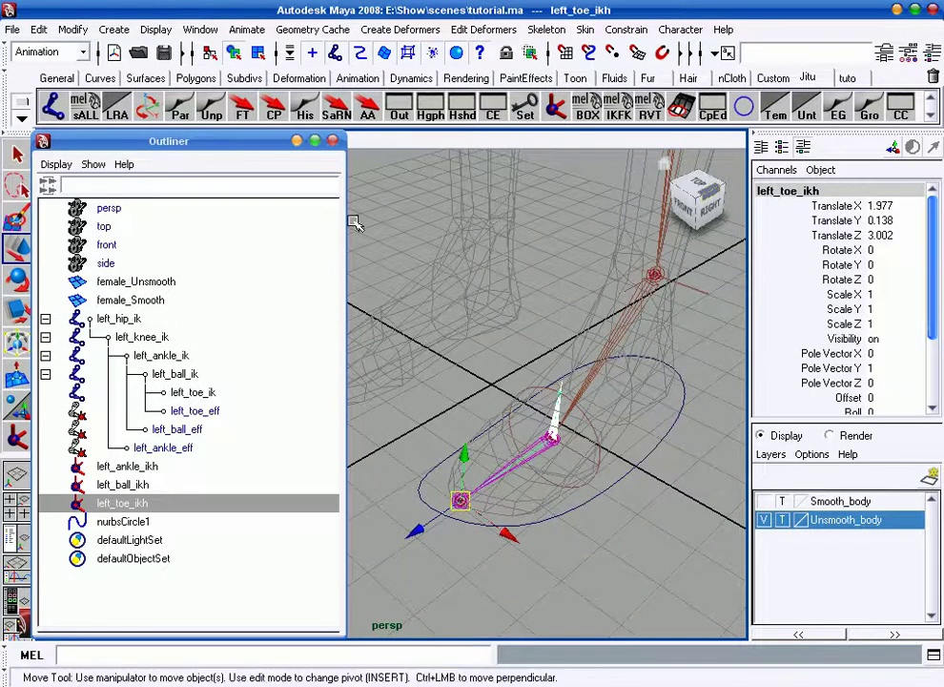
{"action": "left_click", "coordinate": [488, 505]}
{"action": "left_click", "coordinate": [462, 501]}
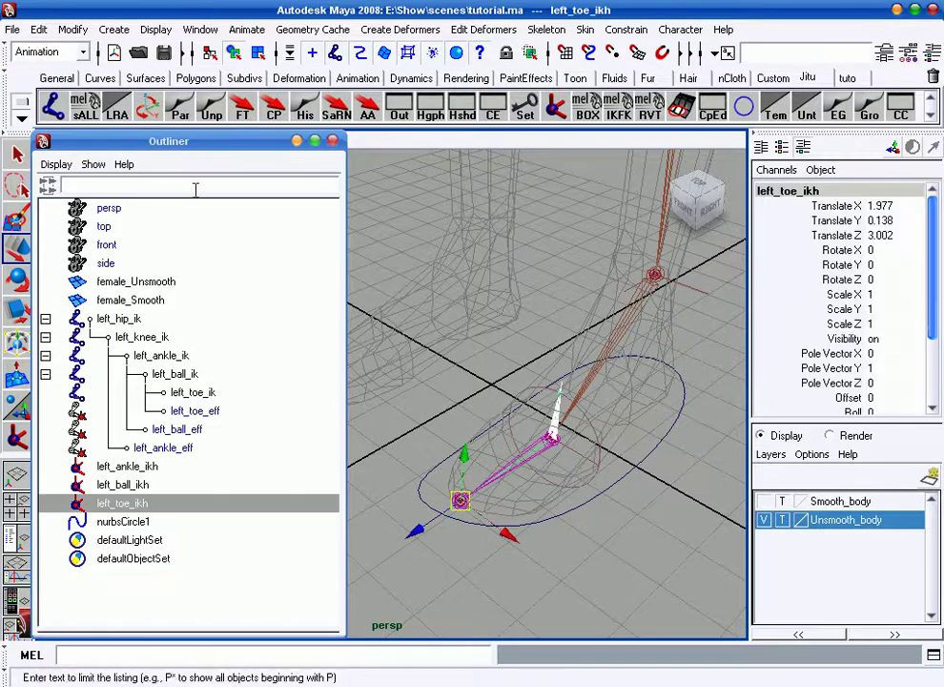
{"action": "left_click", "coordinate": [38, 30]}
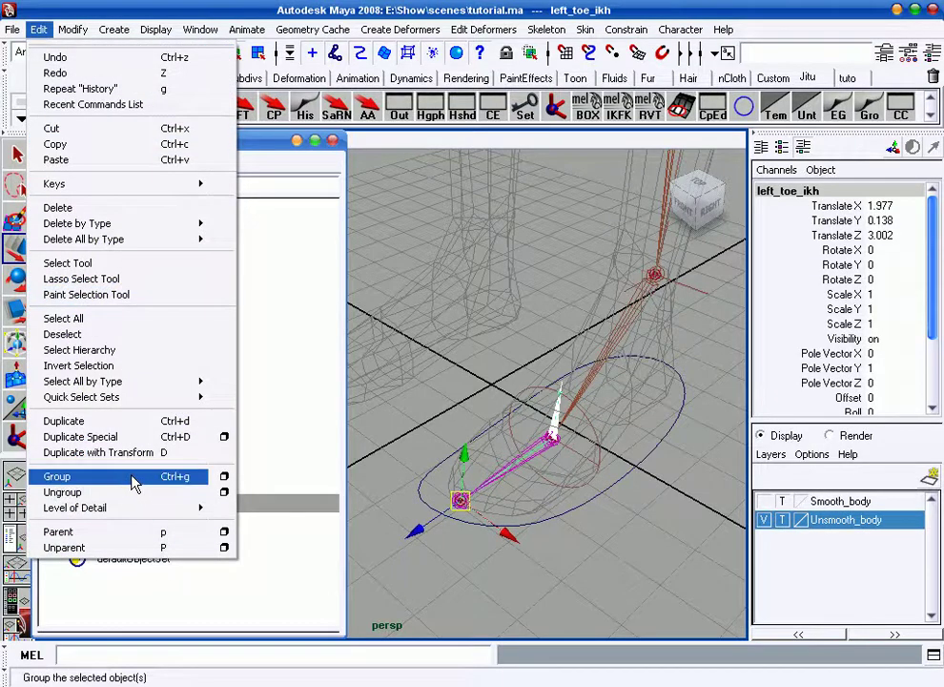
{"action": "left_click", "coordinate": [223, 476]}
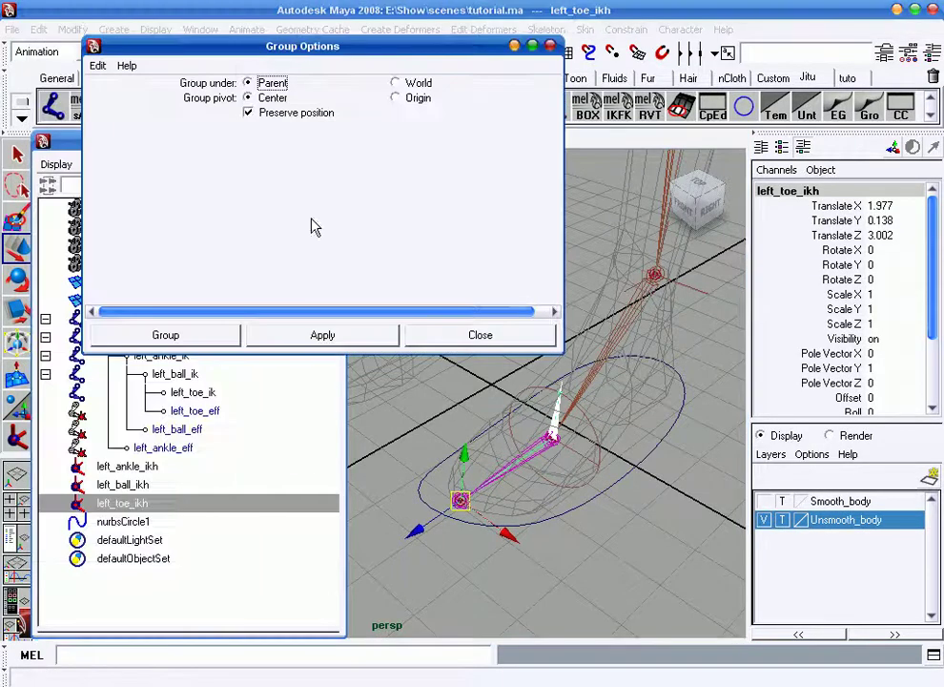
{"action": "left_click", "coordinate": [91, 65]}
{"action": "left_click", "coordinate": [134, 100]}
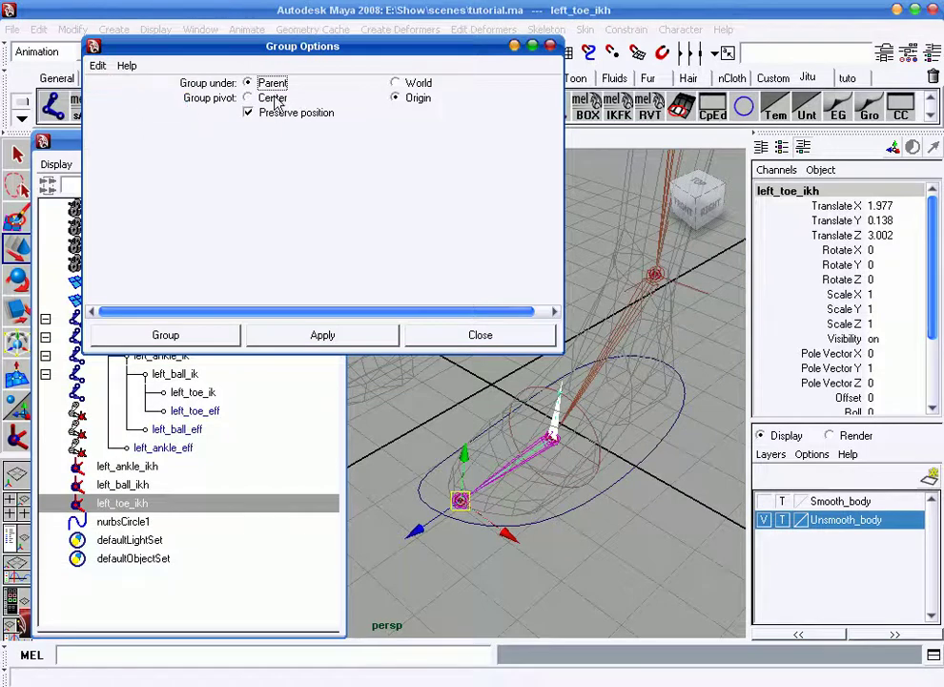
{"action": "left_click", "coordinate": [212, 331]}
- Snap the group's pivot to the toe handle and rename group1 to left_toe_ikh_grp
{"action": "left_click_drag", "start_coordinate": [372, 367], "coordinate": [594, 477], "text": "alt"}
{"action": "key", "text": "Insert"}
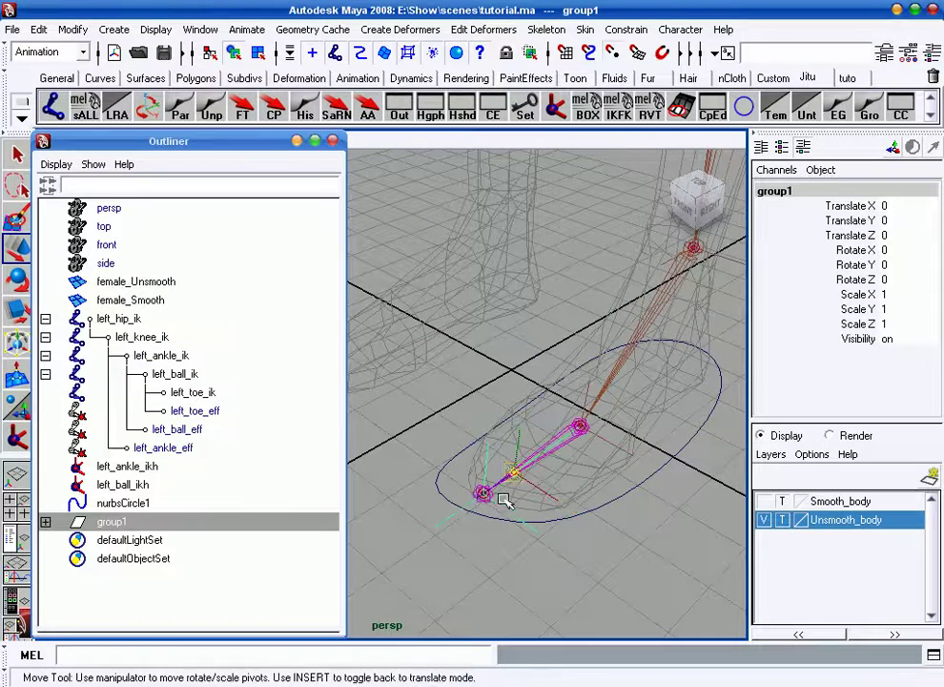
{"action": "left_click_drag", "start_coordinate": [512, 474], "coordinate": [484, 493]}
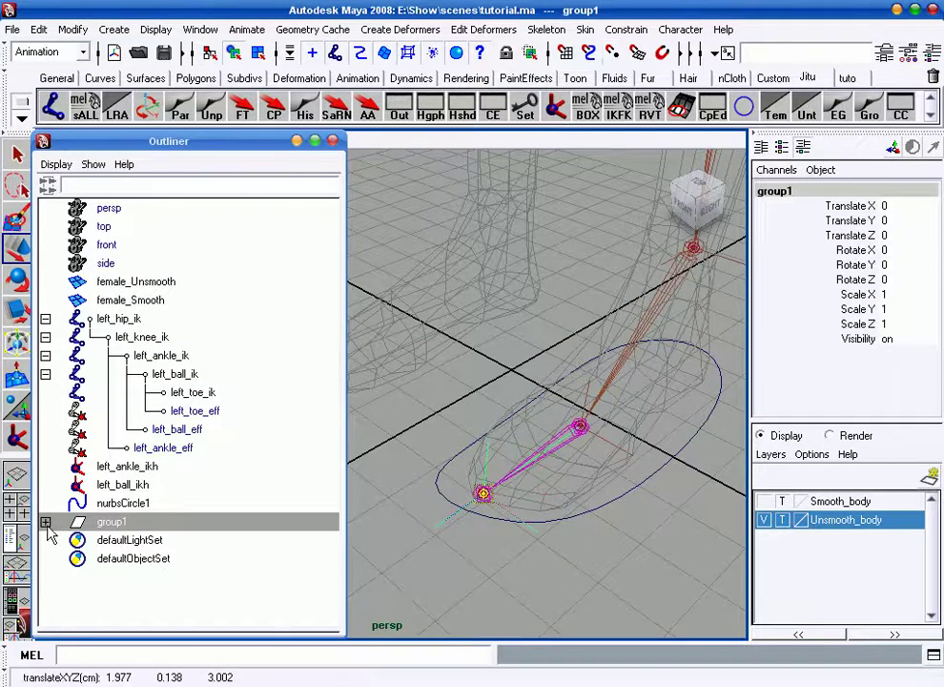
{"action": "left_click", "coordinate": [46, 524]}
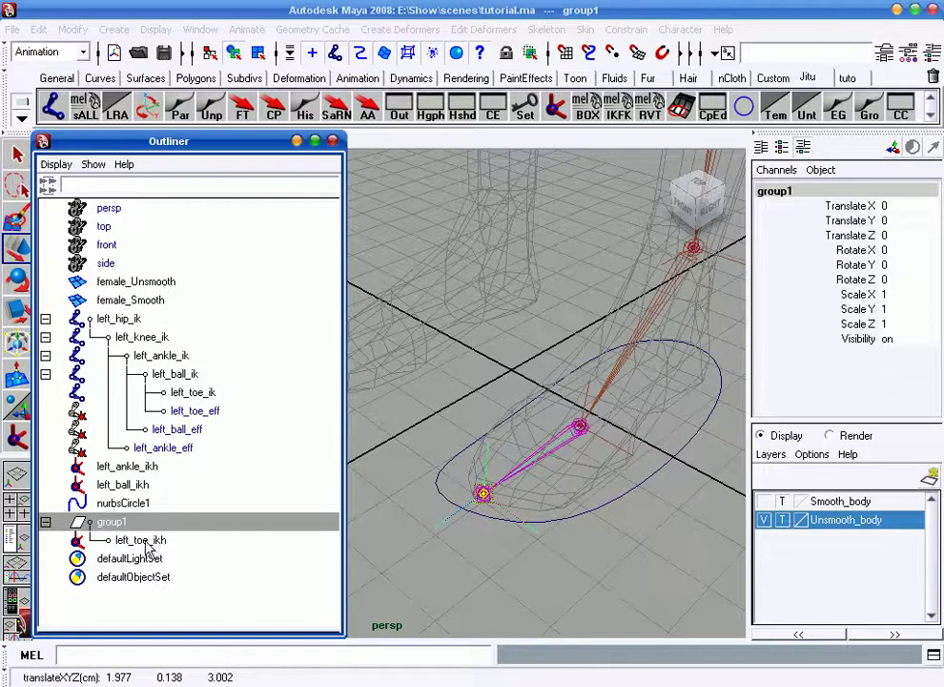
{"action": "double_click", "coordinate": [143, 541]}
{"action": "key", "text": "ctrl+c"}
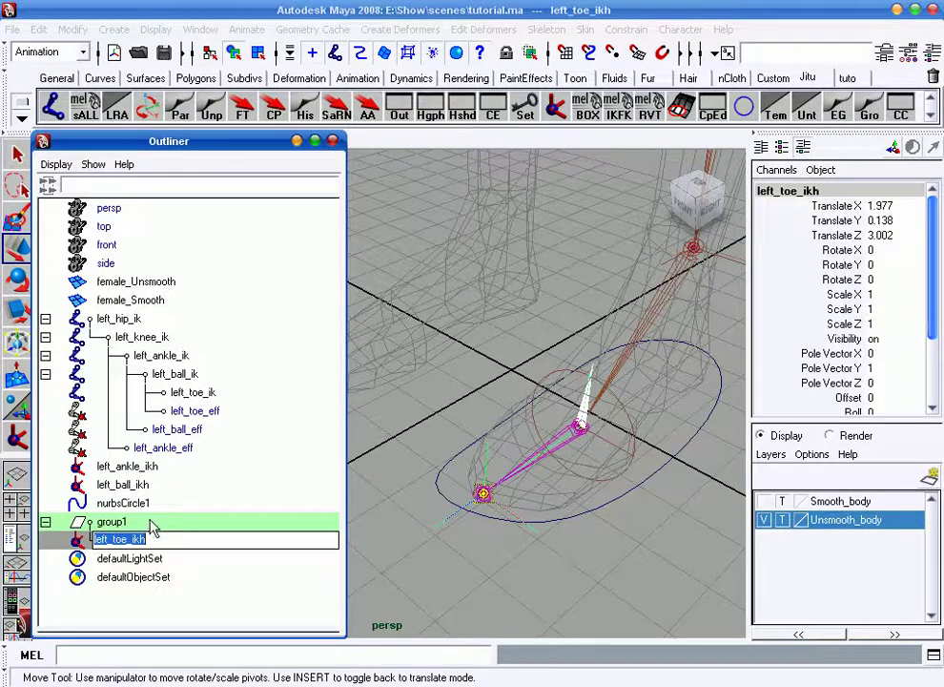
{"action": "left_click", "coordinate": [111, 522]}
{"action": "double_click", "coordinate": [148, 521]}
{"action": "key", "text": "ctrl+v"}
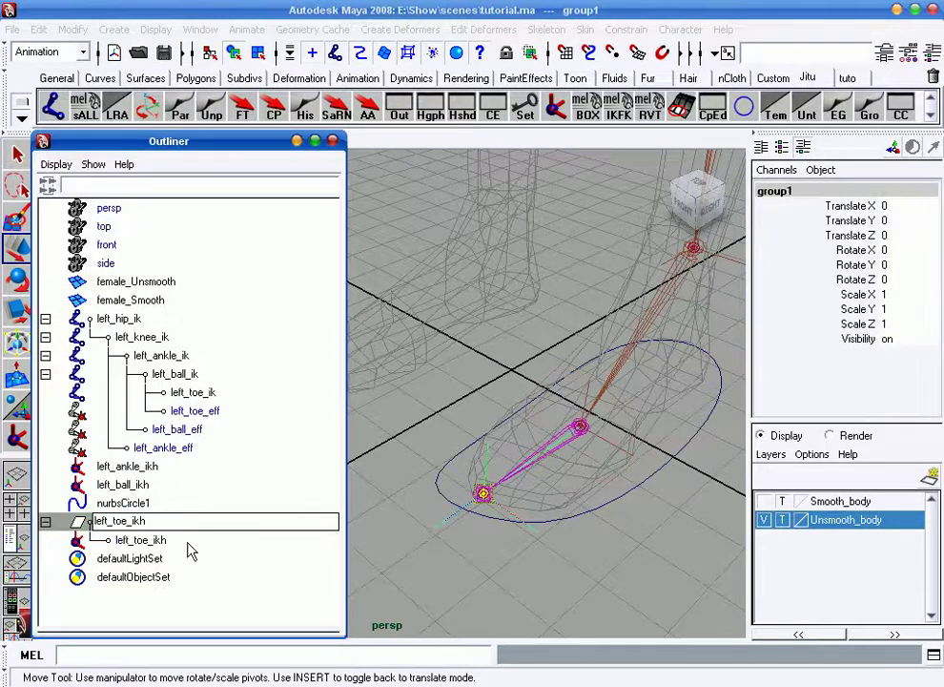
{"action": "type", "text": "_grp"}
{"action": "key", "text": "Return"}
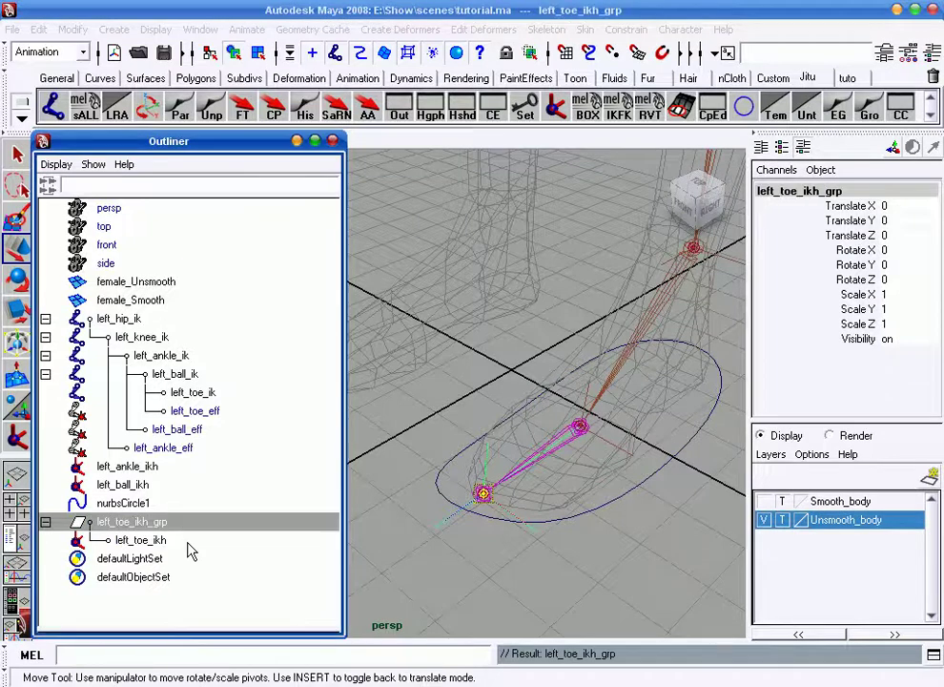
{"action": "mouse_move", "coordinate": [529, 436]}
{"action": "left_mouse_down", "text": "alt"}
{"action": "mouse_move", "coordinate": [529, 460]}
{"action": "mouse_move", "coordinate": [603, 473]}
{"action": "mouse_move", "coordinate": [607, 495]}
{"action": "mouse_move", "coordinate": [587, 483]}
{"action": "left_mouse_up", "text": "alt"}
- Group left_ball_ikh and move the new group's pivot onto the ball joint
{"action": "left_click", "coordinate": [601, 496]}
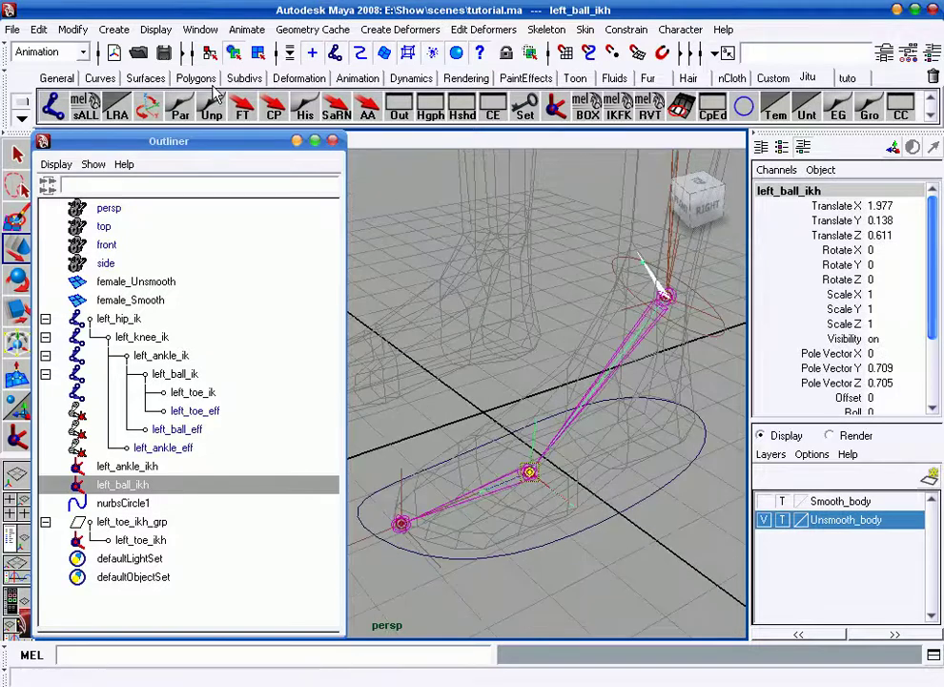
{"action": "left_click", "coordinate": [50, 31]}
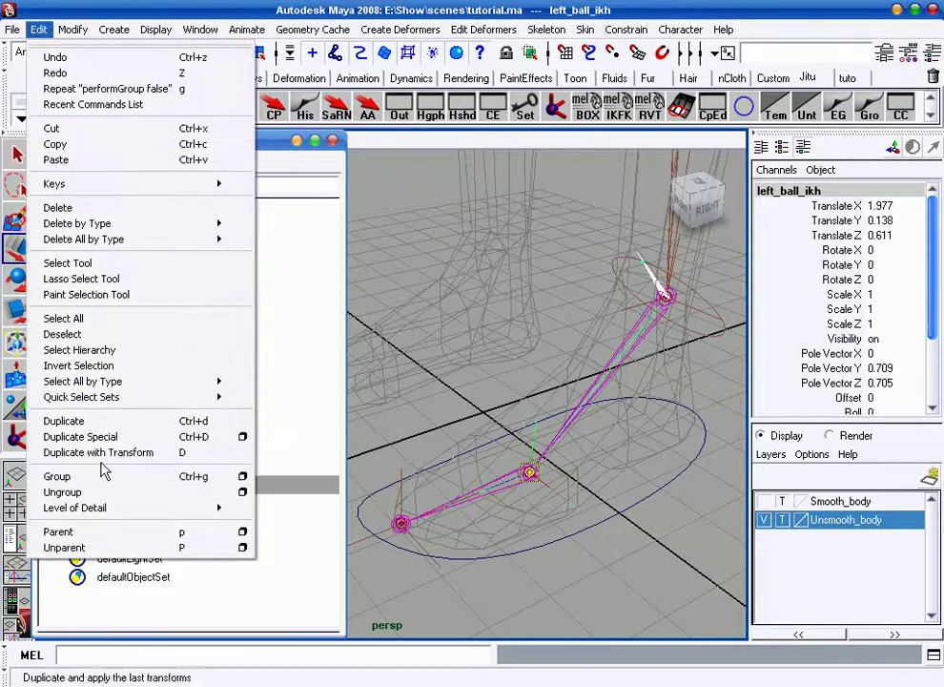
{"action": "left_click", "coordinate": [56, 477]}
{"action": "left_click_drag", "start_coordinate": [525, 487], "coordinate": [527, 504], "text": "alt"}
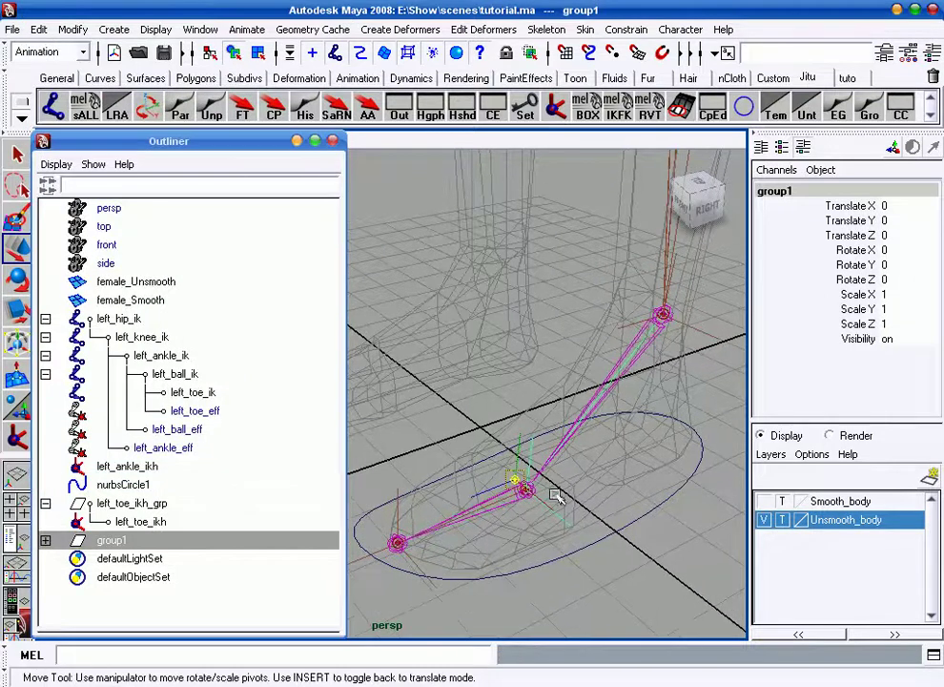
{"action": "middle_click_drag", "start_coordinate": [565, 491], "coordinate": [565, 498]}
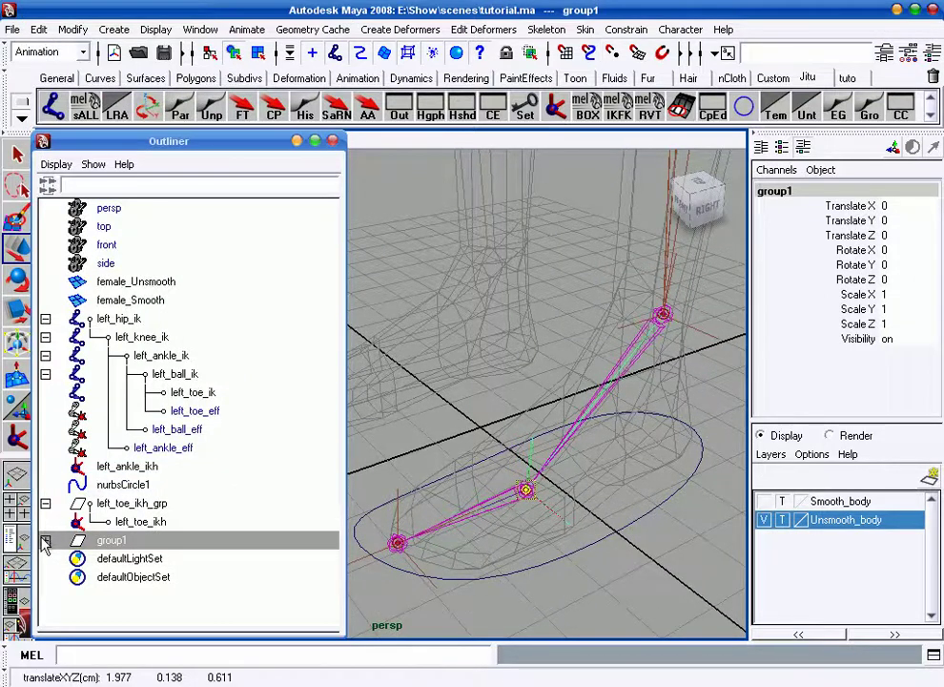
- Rename group1 to left_ball_ikh_grp by pasting the handle's name and adding the suffix
{"action": "left_click", "coordinate": [45, 542]}
{"action": "double_click", "coordinate": [134, 559]}
{"action": "key", "text": "ctrl+c"}
{"action": "key", "text": "Escape"}
{"action": "left_click", "coordinate": [143, 541]}
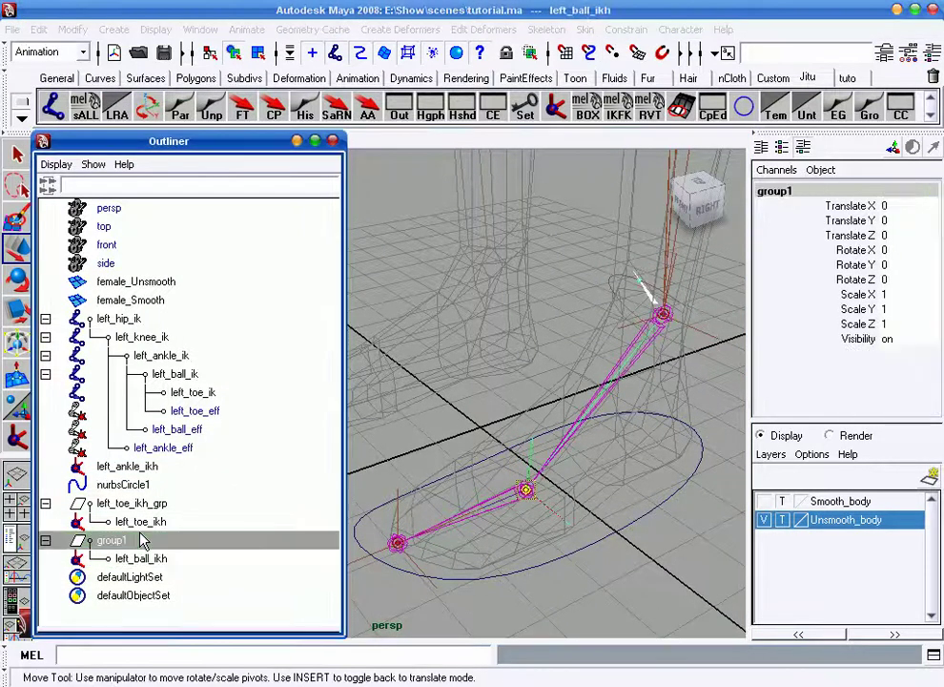
{"action": "double_click", "coordinate": [115, 541]}
{"action": "key", "text": "ctrl+v"}
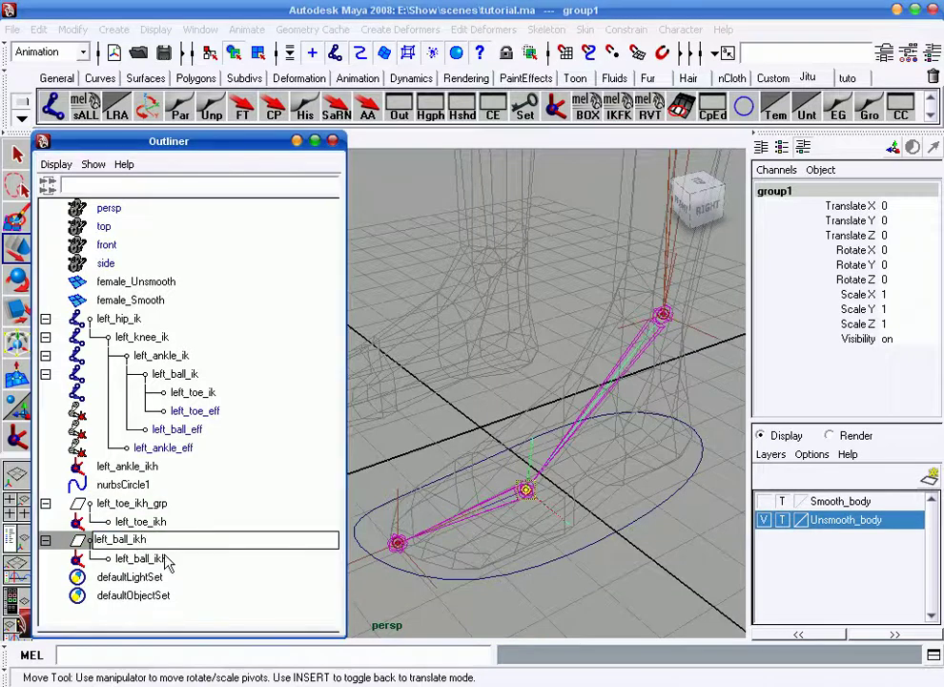
{"action": "type", "text": "_grp"}
{"action": "key", "text": "Return"}
{"action": "right_click_drag", "start_coordinate": [629, 306], "coordinate": [671, 323], "text": "alt"}
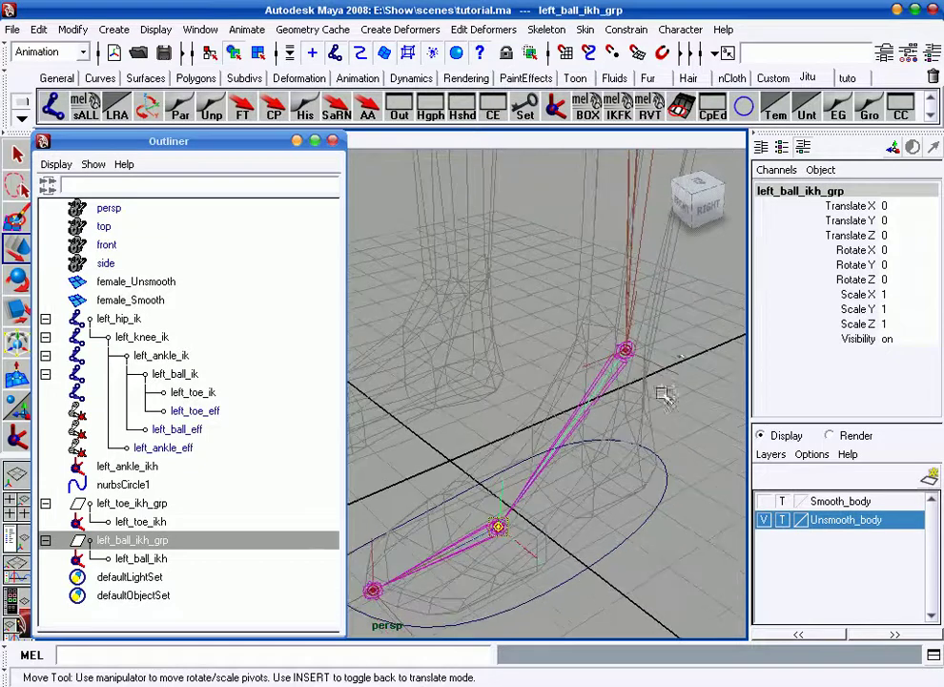
{"action": "left_click", "coordinate": [630, 393]}
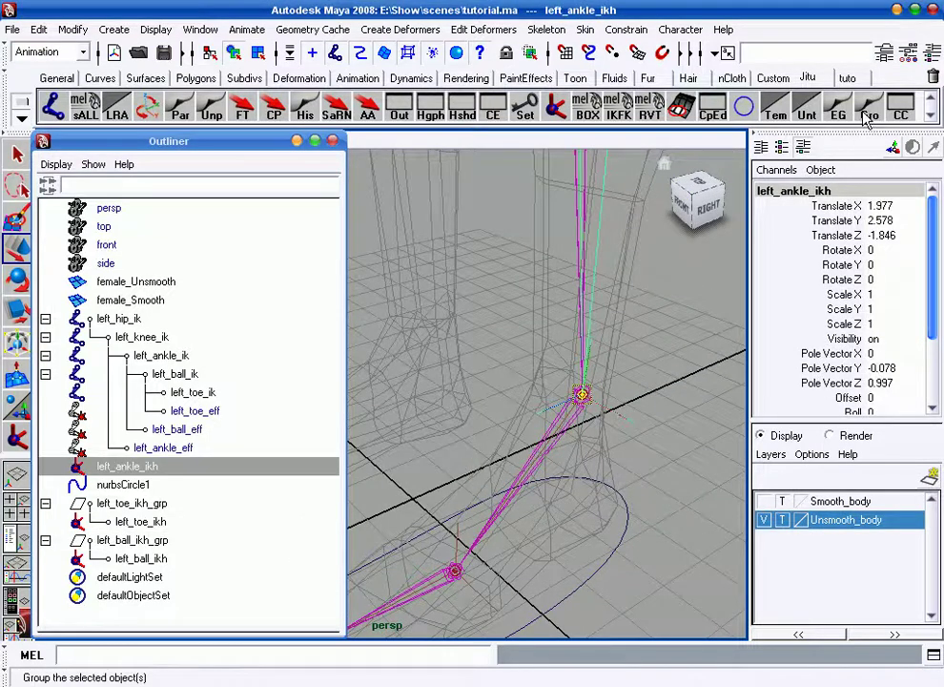
- Group left_ankle_ikh and move the new group's pivot to the ankle joint
{"action": "left_click", "coordinate": [870, 112]}
{"action": "right_click_drag", "start_coordinate": [680, 354], "coordinate": [622, 390], "text": "alt"}
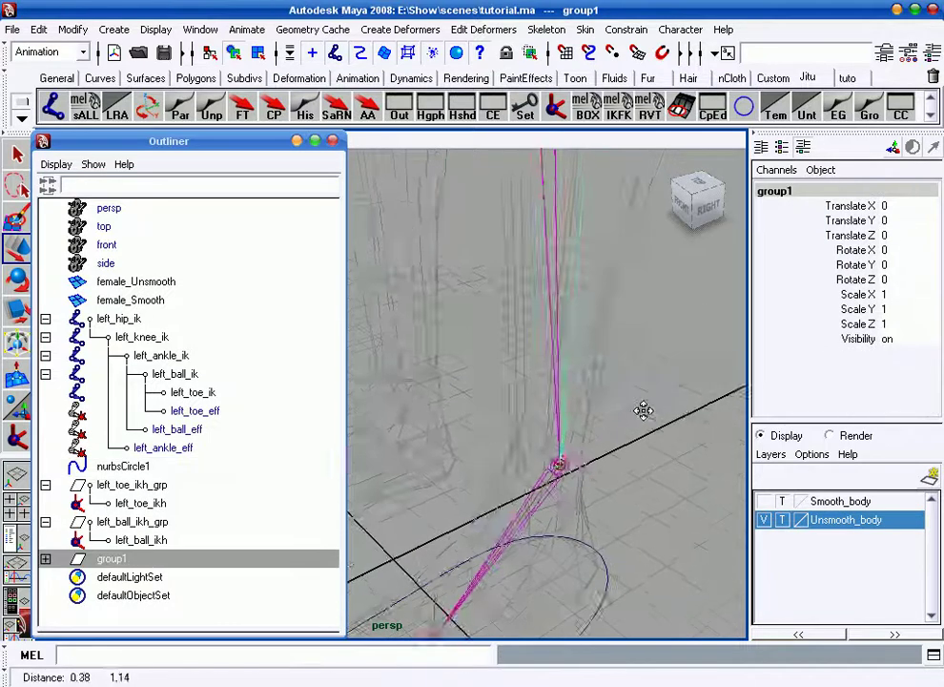
{"action": "middle_click_drag", "start_coordinate": [514, 440], "coordinate": [514, 448]}
{"action": "mouse_move", "coordinate": [514, 449]}
{"action": "right_mouse_down", "text": "alt"}
{"action": "mouse_move", "coordinate": [539, 465]}
{"action": "mouse_move", "coordinate": [573, 421]}
{"action": "right_mouse_up", "text": "alt"}
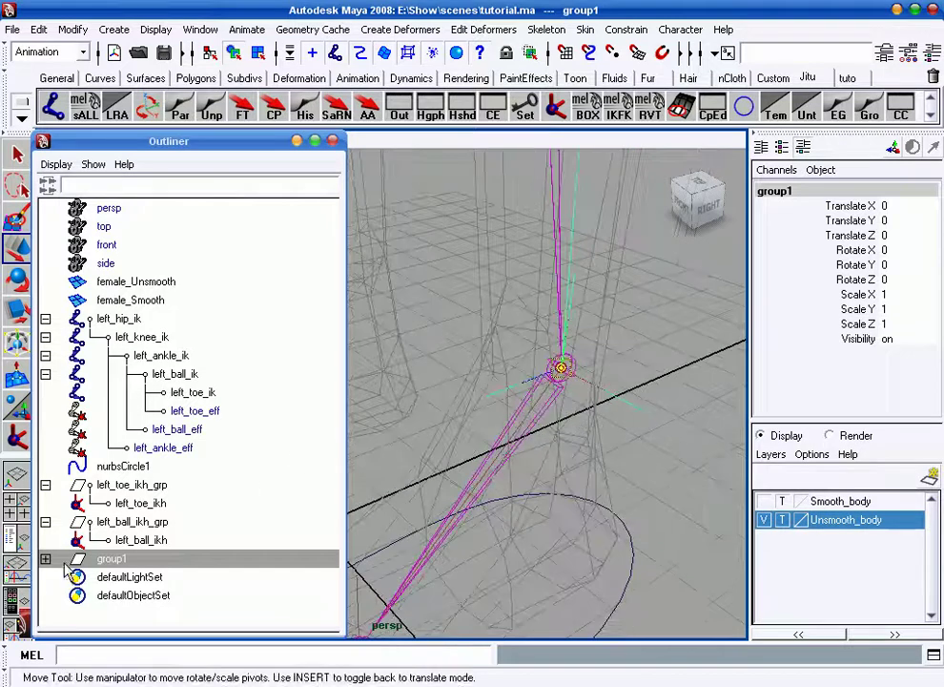
- Rename group1 to left_ankle_ikh_grp in the Outliner
{"action": "left_click", "coordinate": [45, 559]}
{"action": "double_click", "coordinate": [129, 576]}
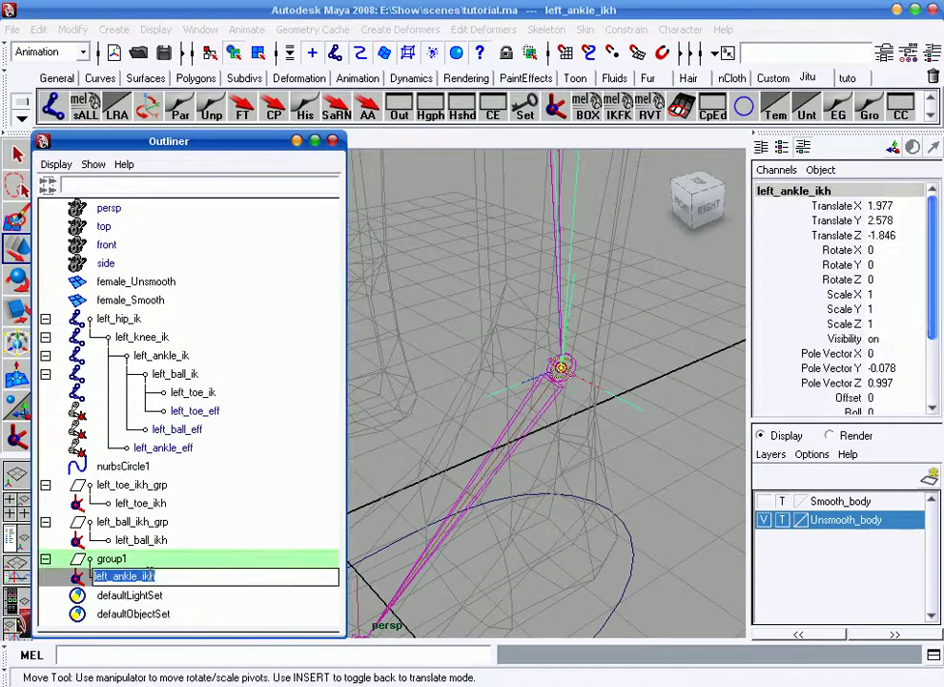
{"action": "left_click", "coordinate": [203, 561]}
{"action": "double_click", "coordinate": [203, 561]}
{"action": "key", "text": "ctrl+v"}
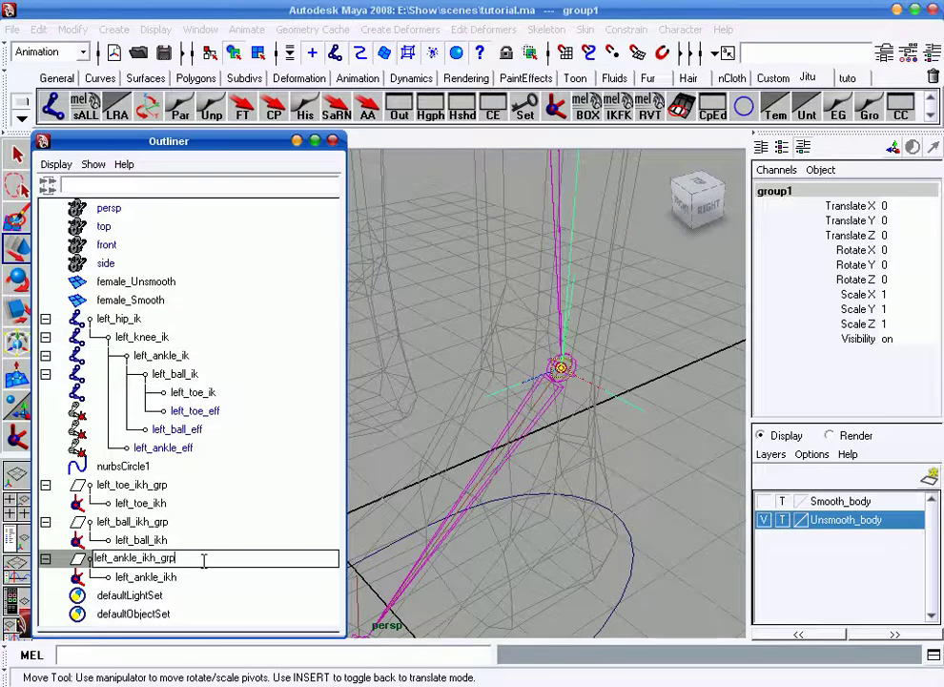
{"action": "key", "text": "Return"}
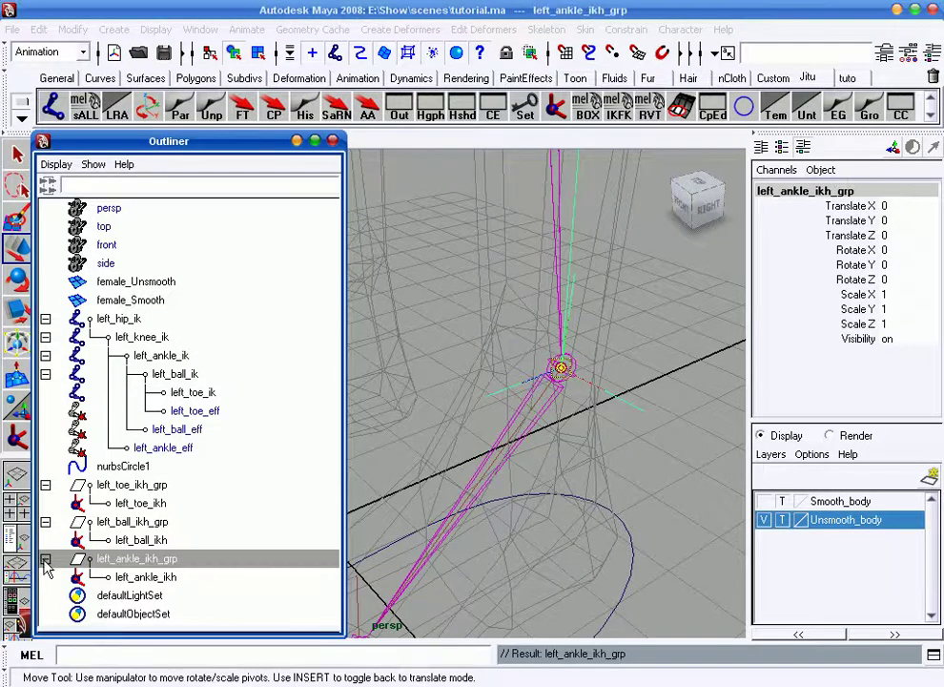
- Collapse the ankle, ball and toe IK groups and orbit around the whole foot rig
{"action": "left_click", "coordinate": [45, 559]}
{"action": "left_click", "coordinate": [45, 522]}
{"action": "left_click", "coordinate": [45, 484]}
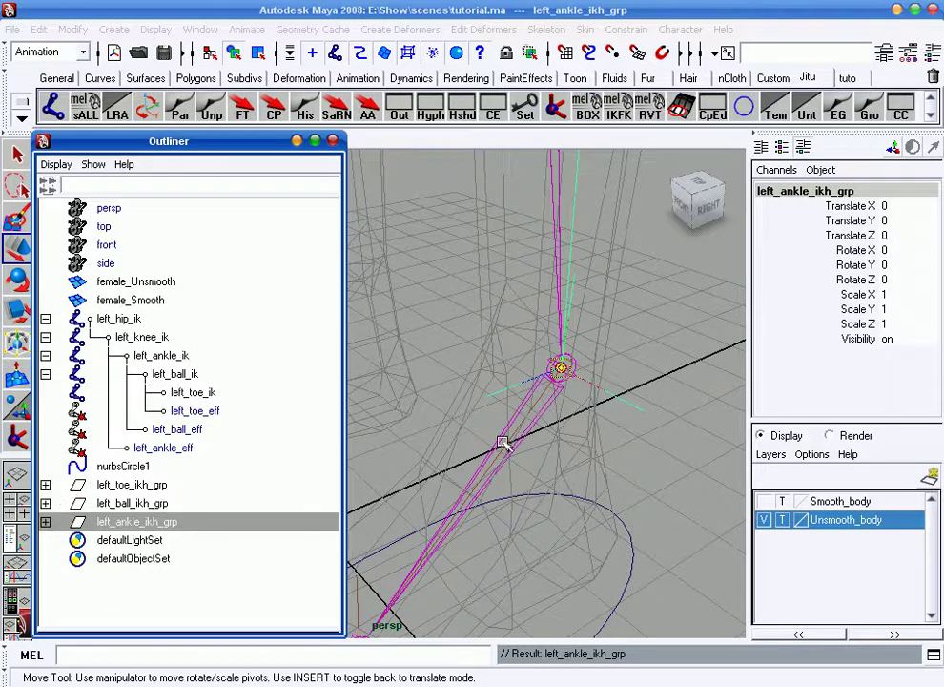
{"action": "right_click_drag", "start_coordinate": [504, 443], "coordinate": [548, 423], "text": "alt"}
{"action": "mouse_move", "coordinate": [548, 423]}
{"action": "left_mouse_down", "text": "alt"}
{"action": "mouse_move", "coordinate": [573, 417]}
{"action": "mouse_move", "coordinate": [564, 434]}
{"action": "mouse_move", "coordinate": [655, 417]}
{"action": "left_mouse_up", "text": "alt"}
{"action": "left_click", "coordinate": [655, 417]}
{"action": "mouse_move", "coordinate": [524, 434]}
{"action": "left_mouse_down", "text": "alt"}
{"action": "mouse_move", "coordinate": [506, 438]}
{"action": "mouse_move", "coordinate": [537, 446]}
{"action": "mouse_move", "coordinate": [522, 403]}
{"action": "left_mouse_up", "text": "alt"}
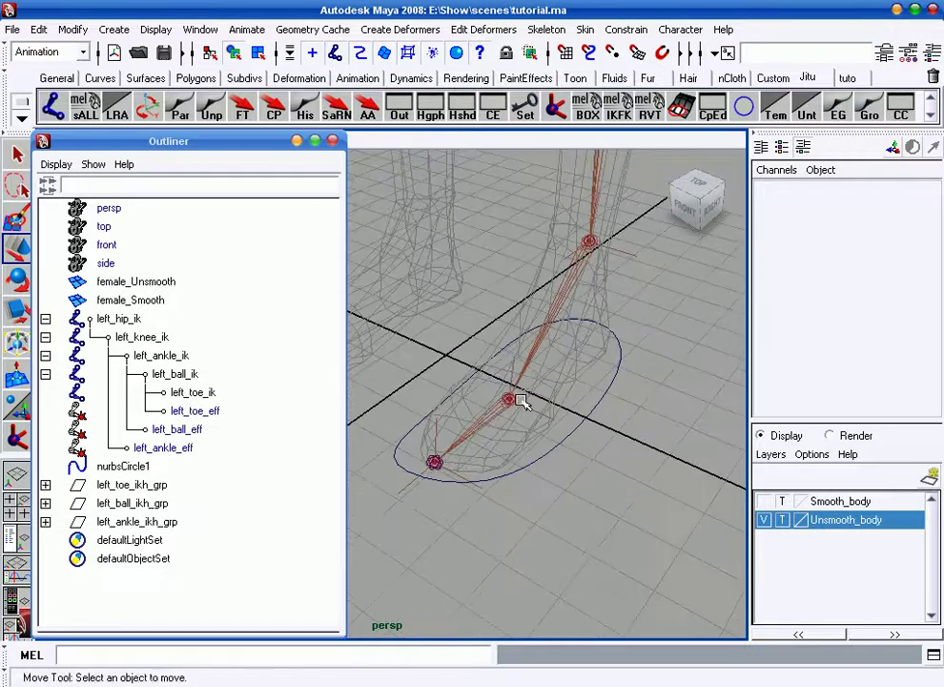
{"action": "mouse_move", "coordinate": [630, 426]}
{"action": "left_mouse_down", "text": "alt"}
{"action": "mouse_move", "coordinate": [582, 411]}
{"action": "mouse_move", "coordinate": [479, 329]}
{"action": "mouse_move", "coordinate": [523, 359]}
{"action": "left_mouse_up", "text": "alt"}
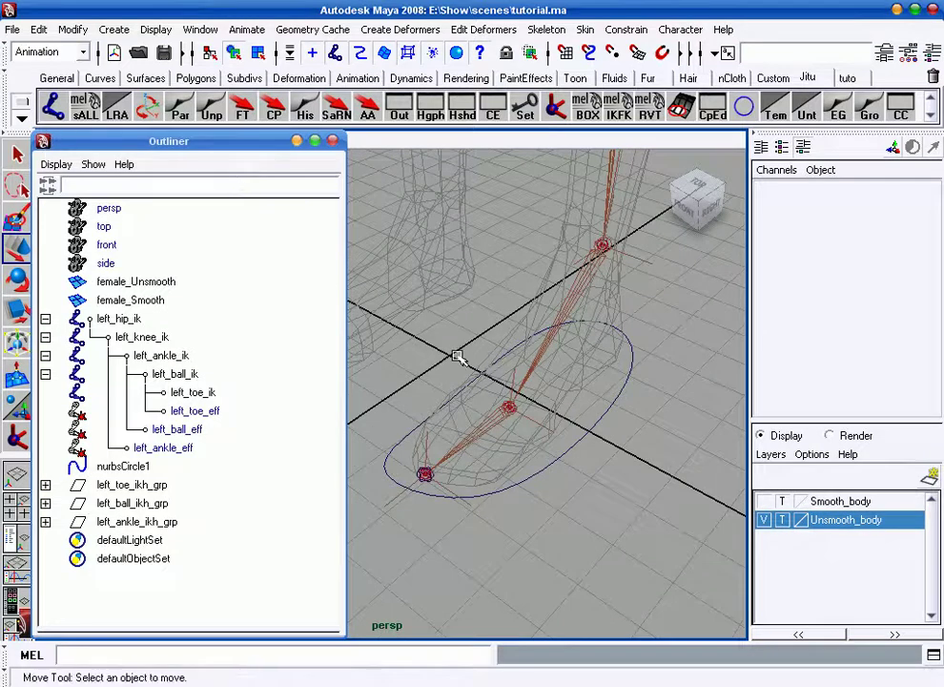
{"action": "right_click_drag", "start_coordinate": [436, 392], "coordinate": [444, 415], "text": "alt"}
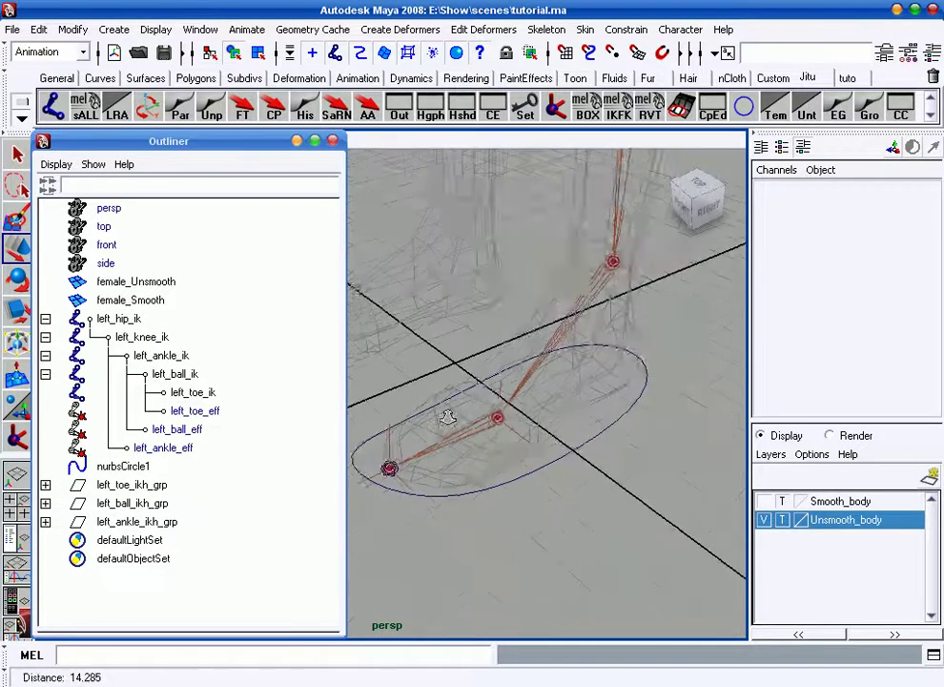
{"action": "left_click_drag", "start_coordinate": [445, 415], "coordinate": [552, 429], "text": "alt"}
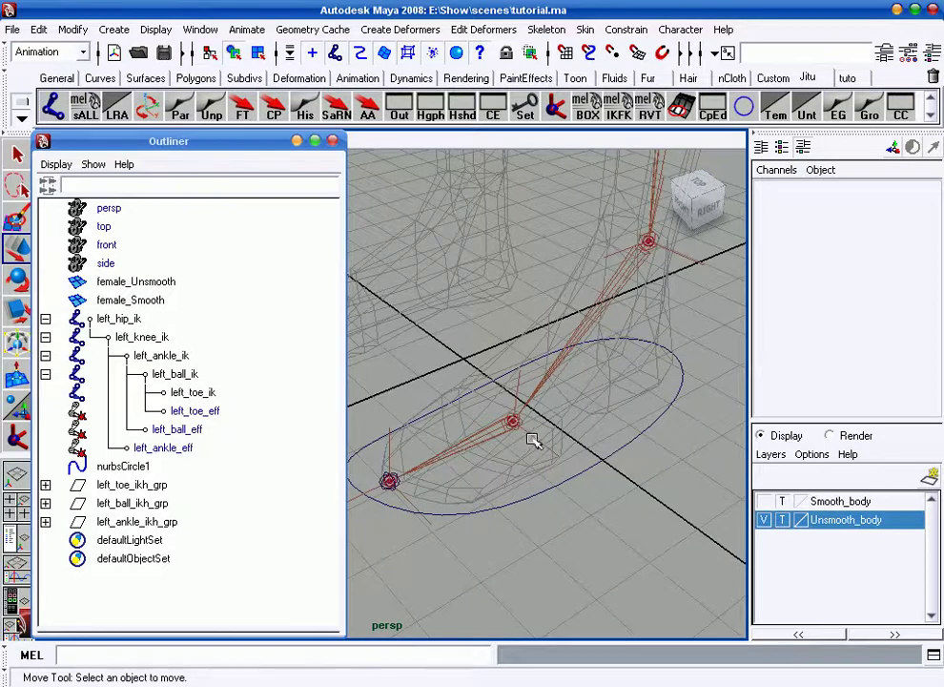
{"action": "mouse_move", "coordinate": [496, 458]}
{"action": "left_mouse_down", "text": "alt"}
{"action": "mouse_move", "coordinate": [514, 447]}
{"action": "mouse_move", "coordinate": [561, 472]}
{"action": "left_mouse_up", "text": "alt"}
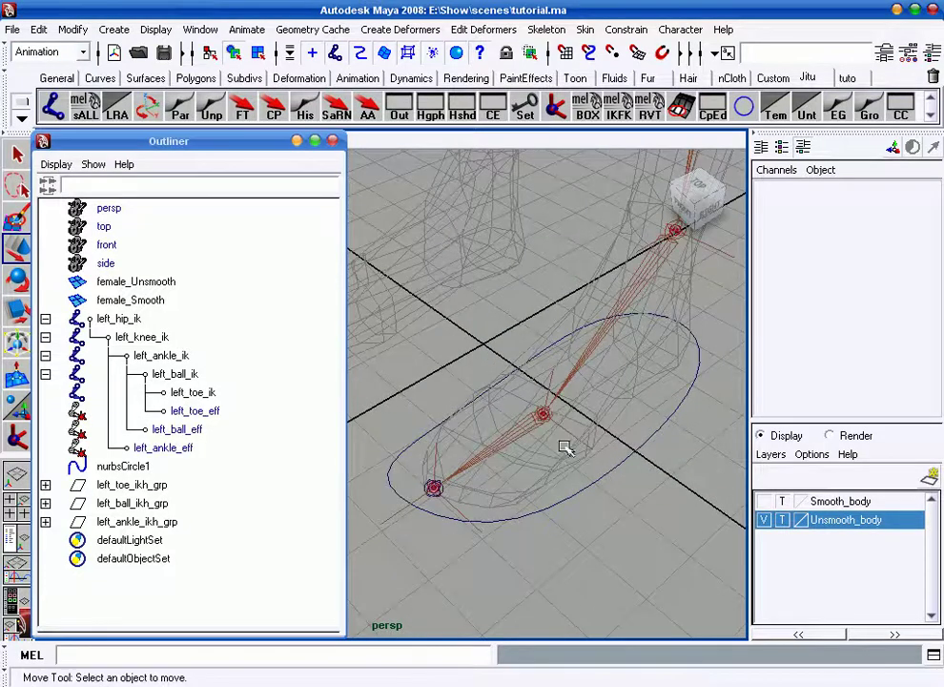
{"action": "mouse_move", "coordinate": [552, 429]}
{"action": "left_mouse_down", "text": "alt"}
{"action": "mouse_move", "coordinate": [553, 443]}
{"action": "mouse_move", "coordinate": [476, 402]}
{"action": "left_mouse_up", "text": "alt"}
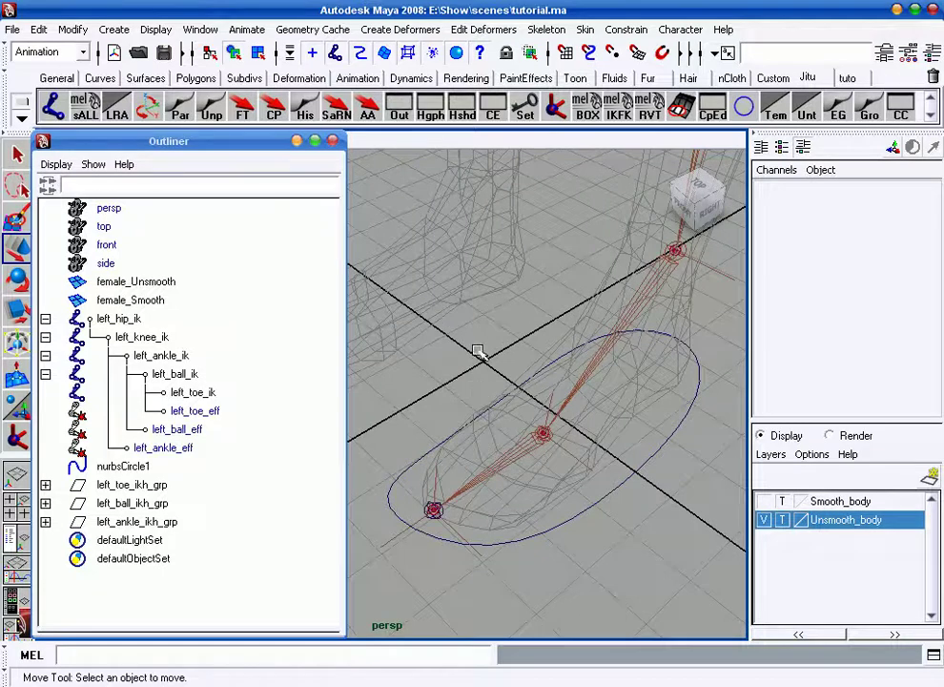
{"action": "mouse_move", "coordinate": [466, 403]}
{"action": "left_mouse_down", "text": "alt"}
{"action": "mouse_move", "coordinate": [429, 354]}
{"action": "mouse_move", "coordinate": [483, 322]}
{"action": "left_mouse_up", "text": "alt"}
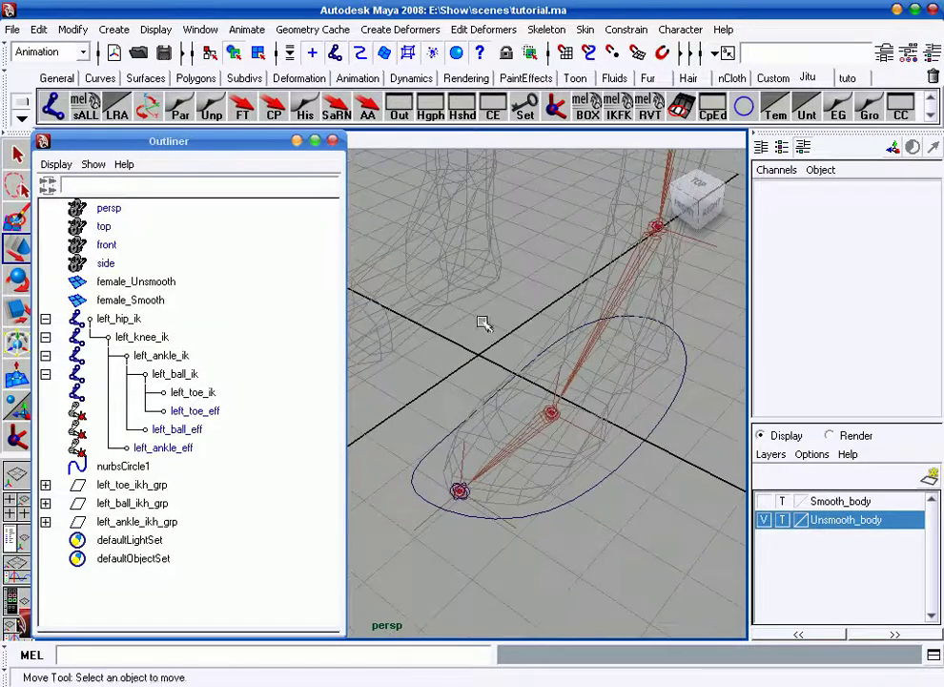
- Create an empty node null1 and put it inside a new group1
{"action": "left_click", "coordinate": [114, 30]}
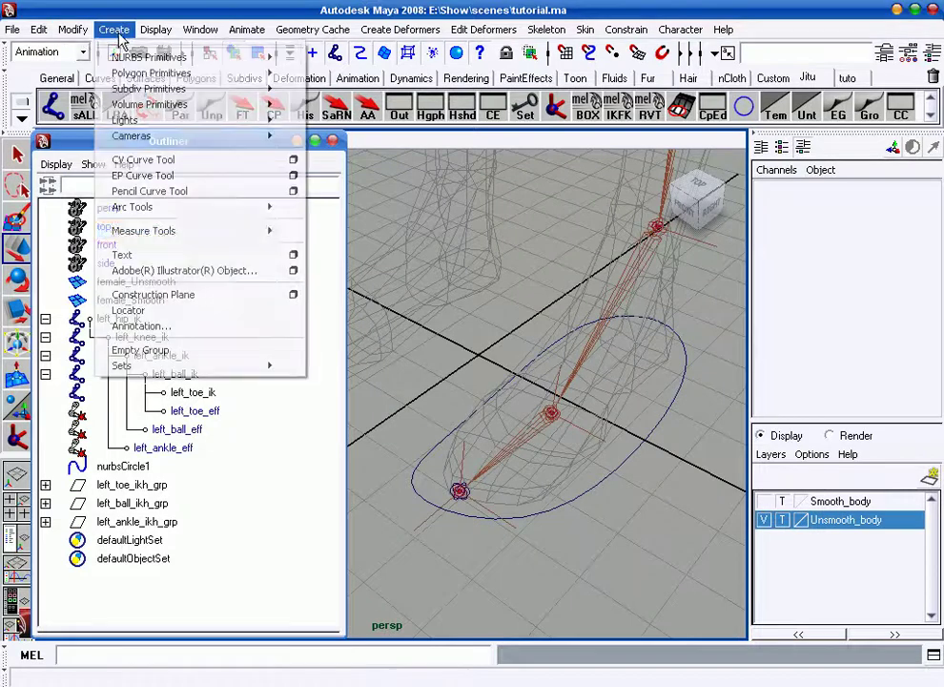
{"action": "left_click", "coordinate": [182, 350]}
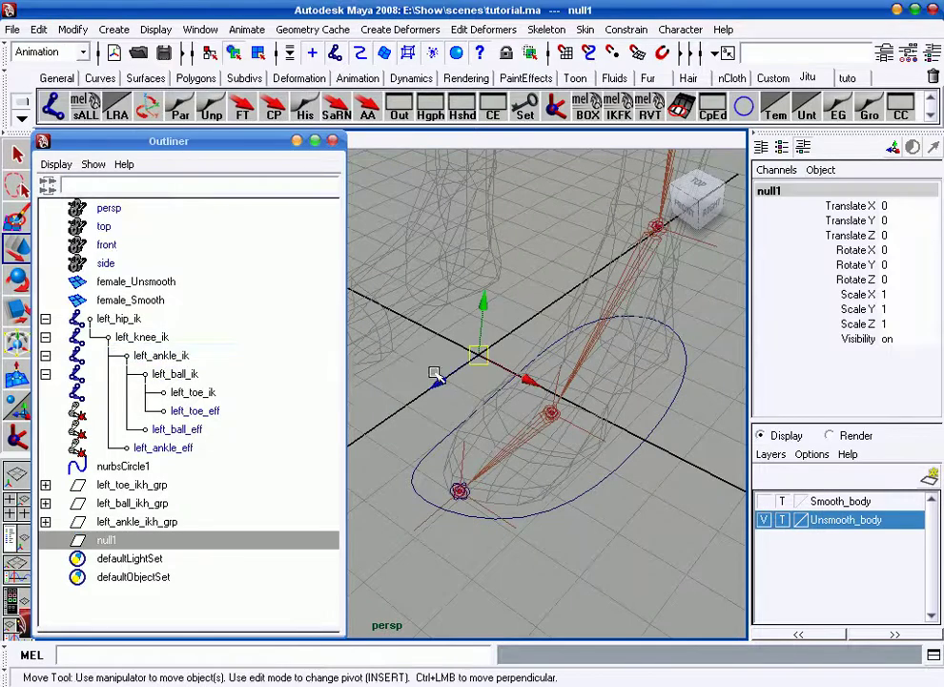
{"action": "left_click_drag", "start_coordinate": [434, 375], "coordinate": [477, 344], "text": "alt"}
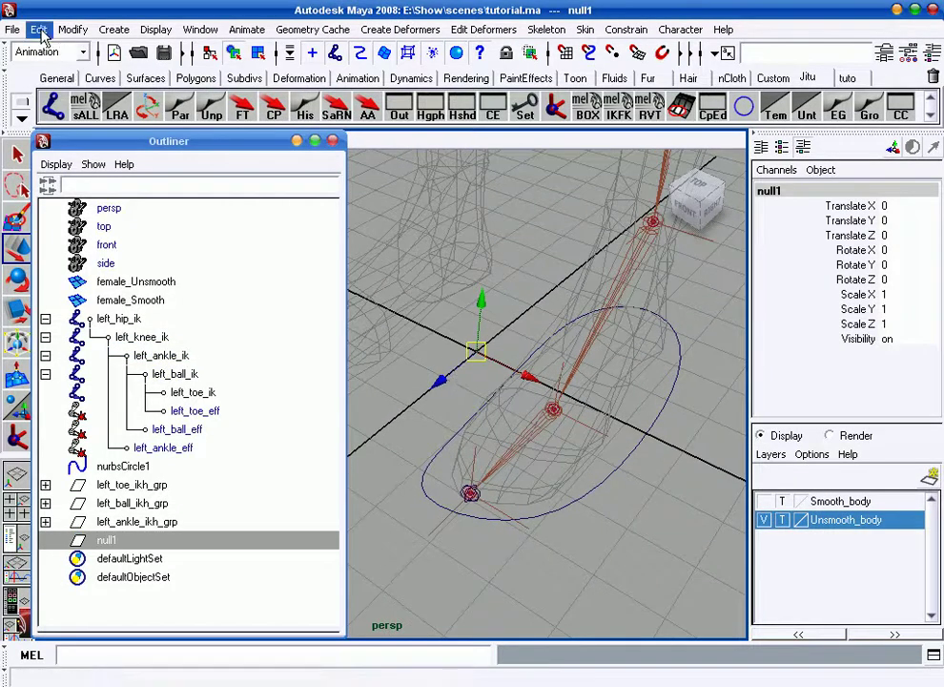
{"action": "left_click", "coordinate": [40, 30]}
{"action": "left_click", "coordinate": [111, 483]}
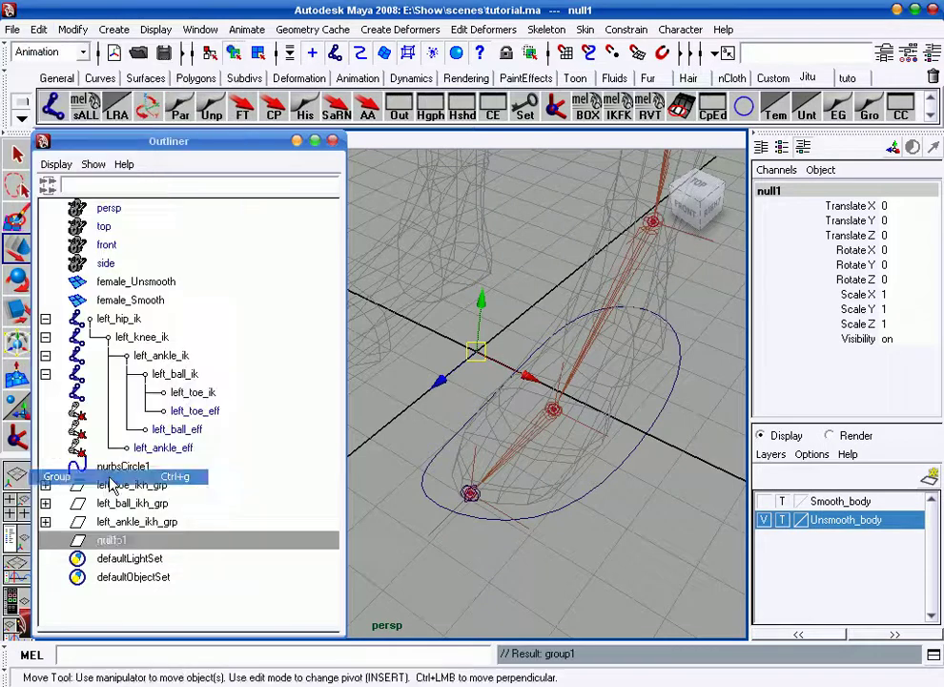
{"action": "left_click_drag", "start_coordinate": [369, 438], "coordinate": [382, 425], "text": "alt"}
- Rename null1 to left_pawn_rl and its parent group to left_pawn_rl_grp
{"action": "left_click", "coordinate": [45, 540]}
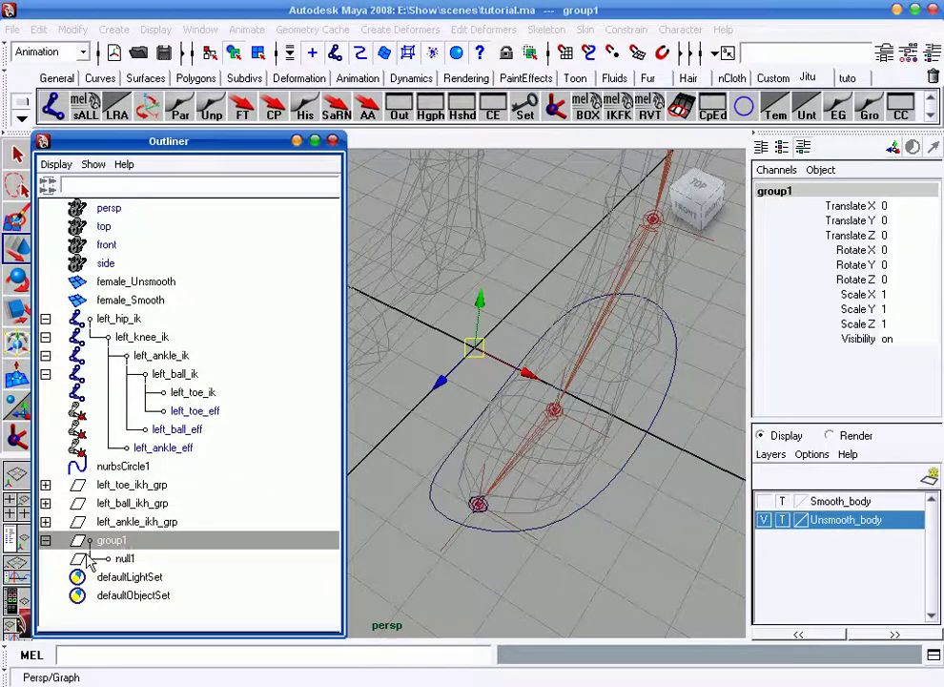
{"action": "left_click", "coordinate": [139, 555]}
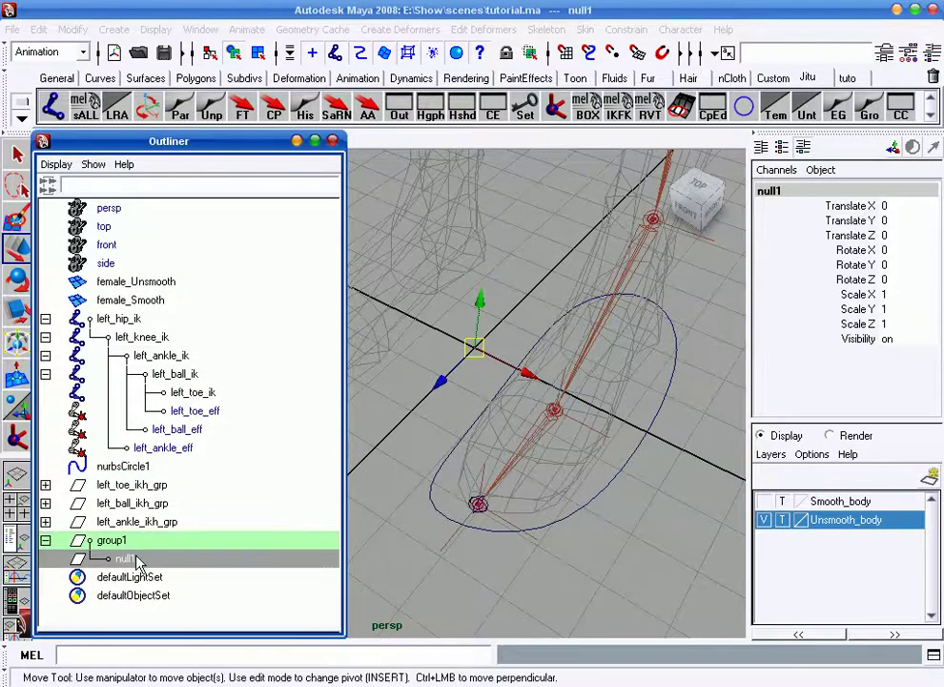
{"action": "left_click", "coordinate": [131, 543]}
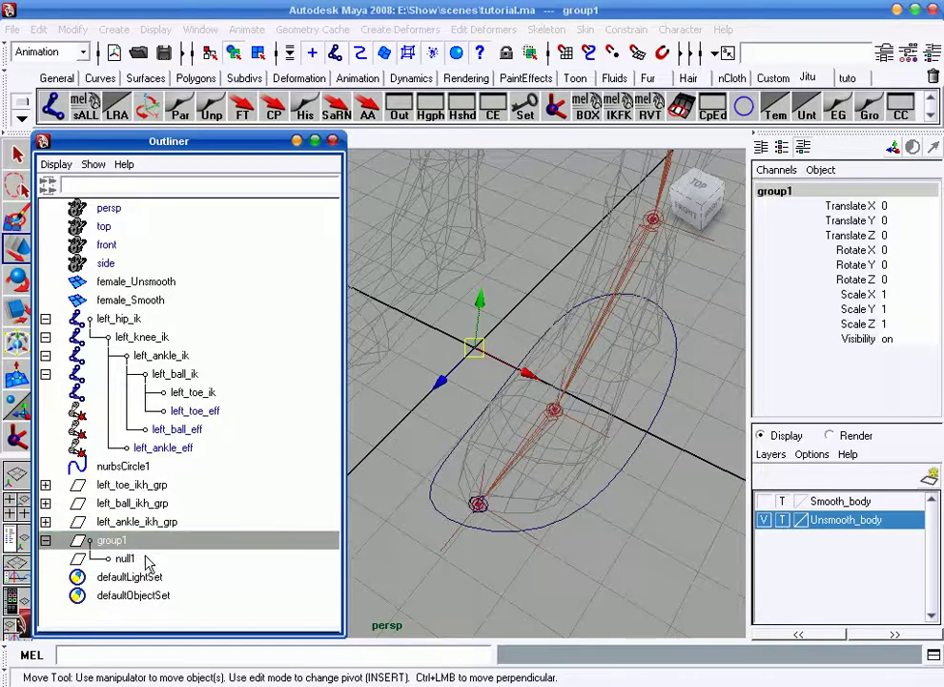
{"action": "double_click", "coordinate": [152, 558]}
{"action": "type", "text": "left_pawn_r"}
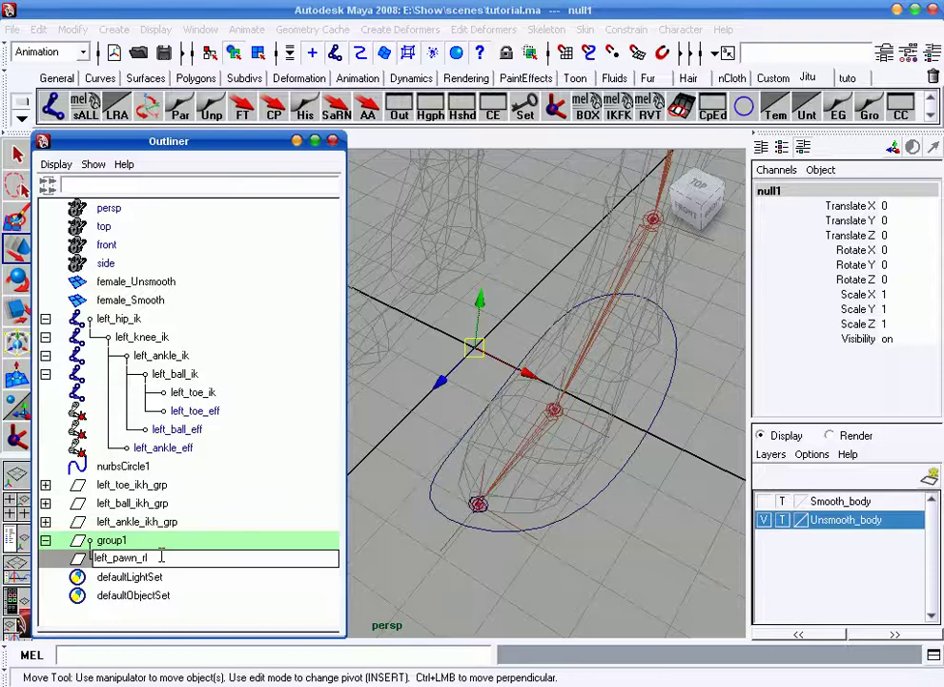
{"action": "key", "text": "Return"}
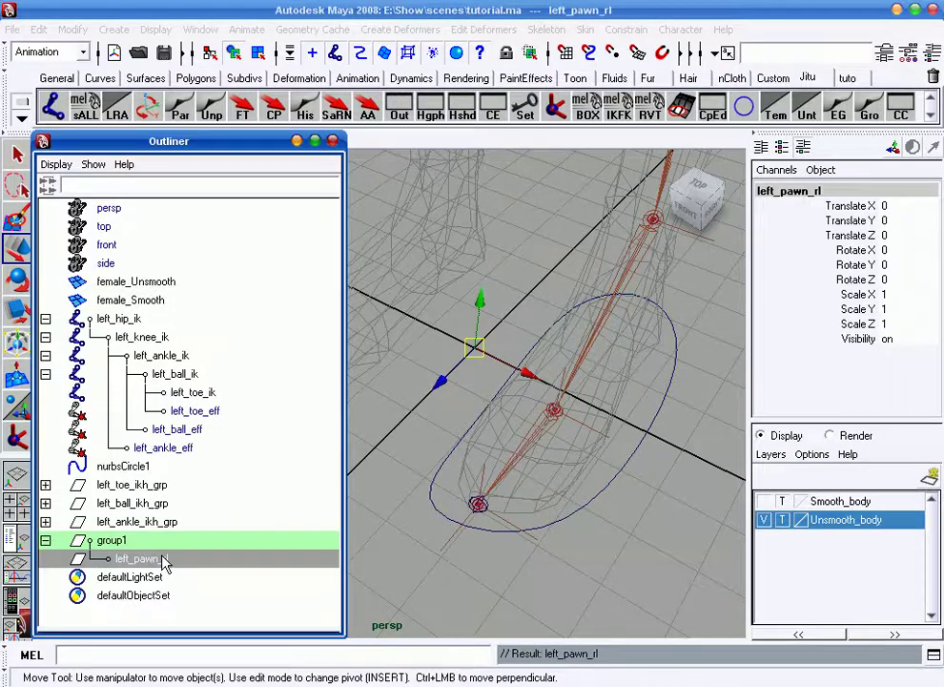
{"action": "double_click", "coordinate": [152, 559]}
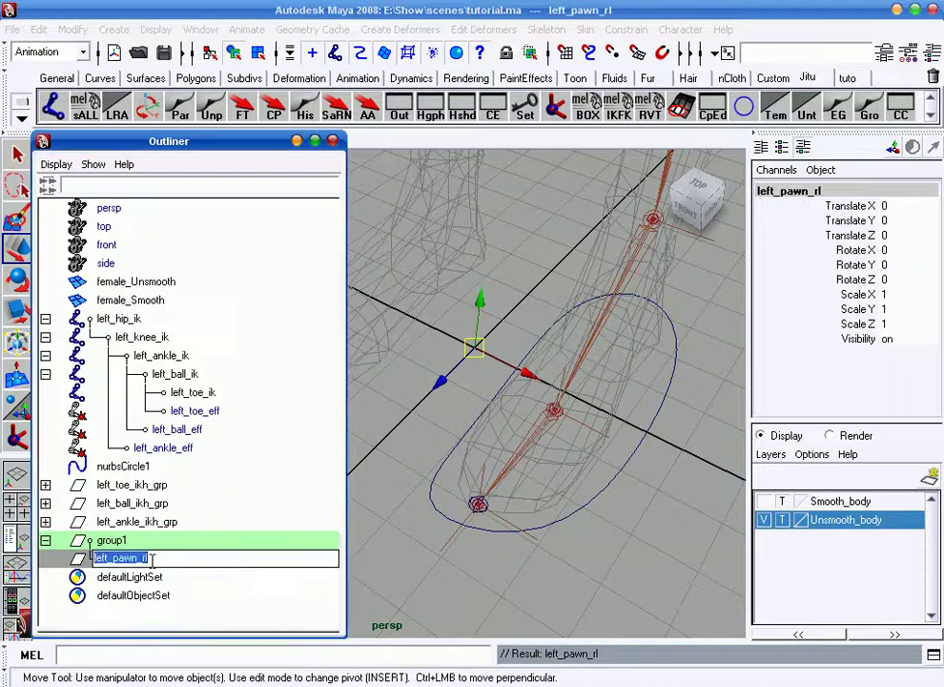
{"action": "middle_click_drag", "start_coordinate": [136, 545], "coordinate": [137, 544]}
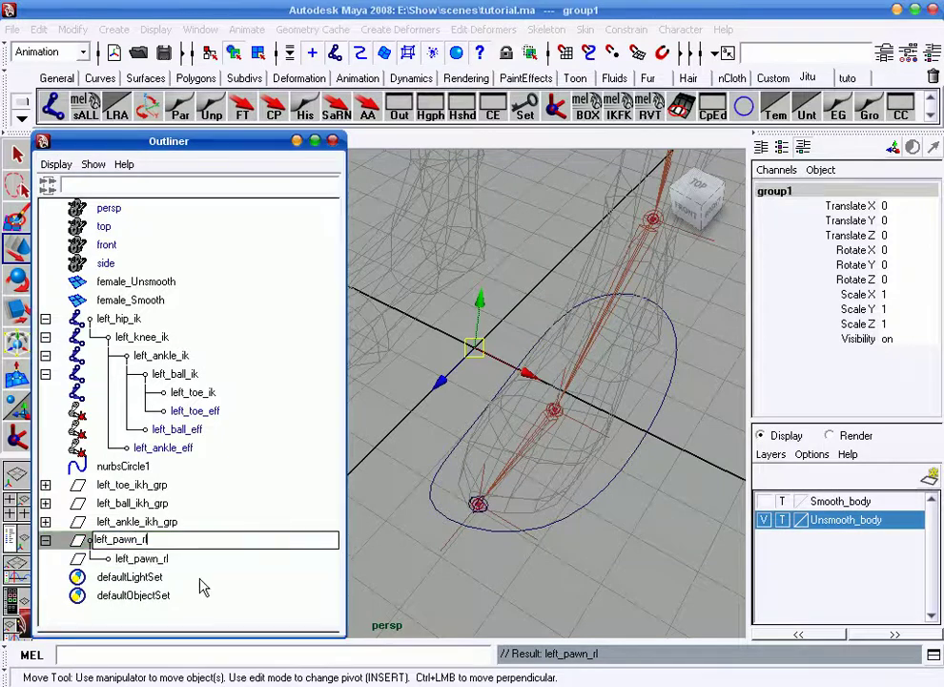
{"action": "key", "text": "Return"}
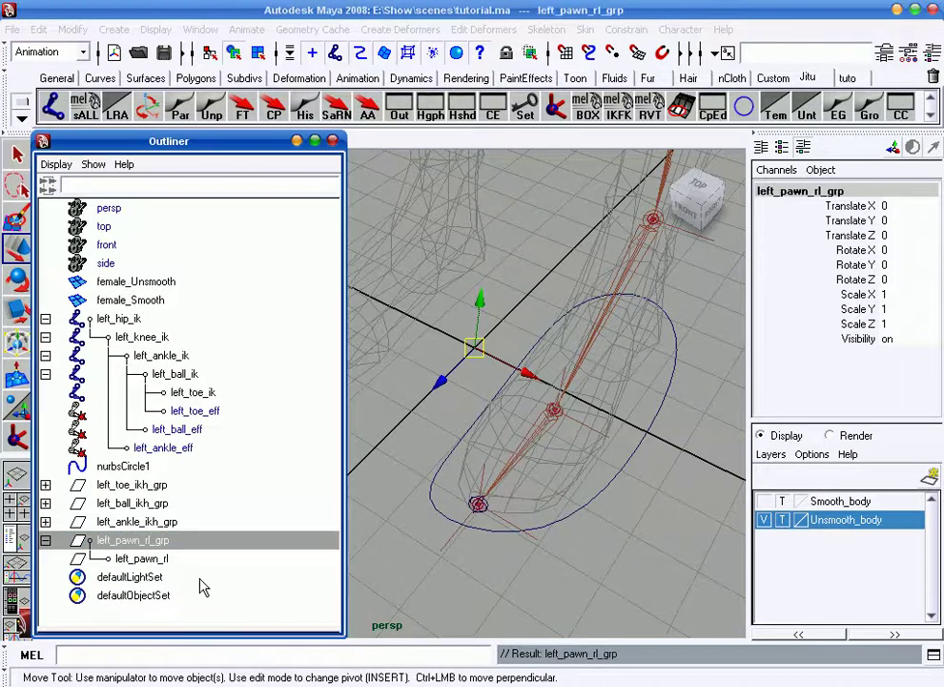
{"action": "left_click_drag", "start_coordinate": [572, 410], "coordinate": [606, 413], "text": "alt"}
{"action": "right_click_drag", "start_coordinate": [606, 414], "coordinate": [558, 420], "text": "alt"}
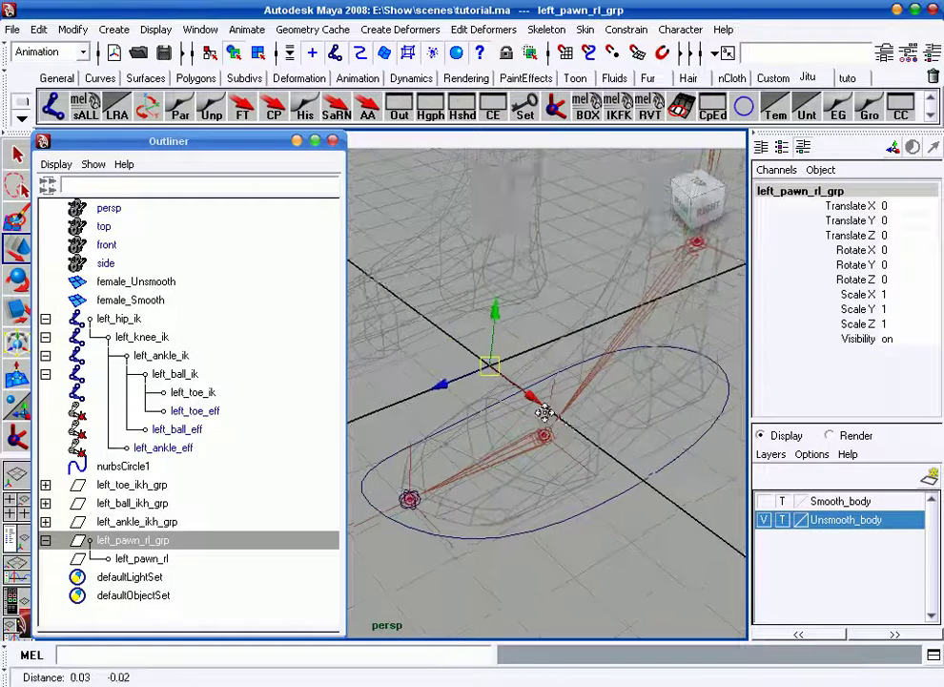
- Select left_ball_ik and left_pawn_rl_grp and try rotating the pawn group slightly
{"action": "left_click", "coordinate": [558, 420]}
{"action": "left_click", "coordinate": [487, 452]}
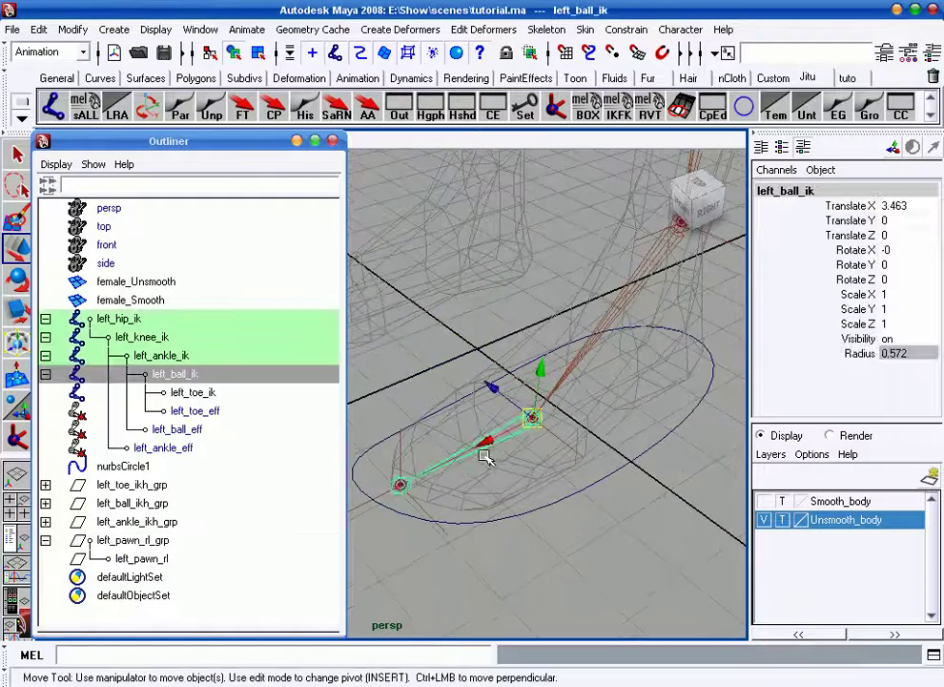
{"action": "key", "text": "e"}
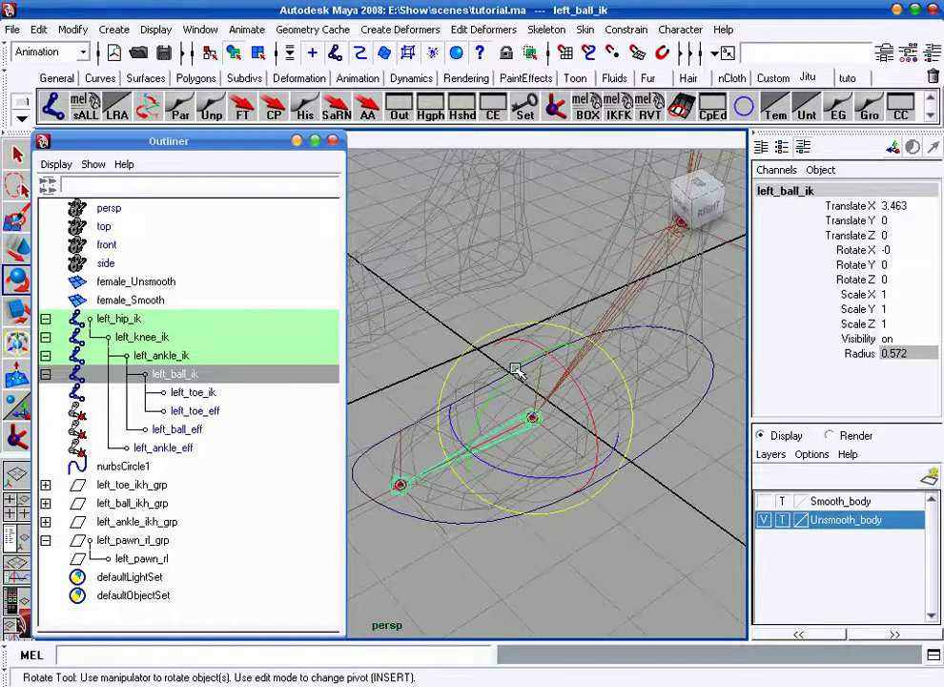
{"action": "left_click", "coordinate": [160, 541]}
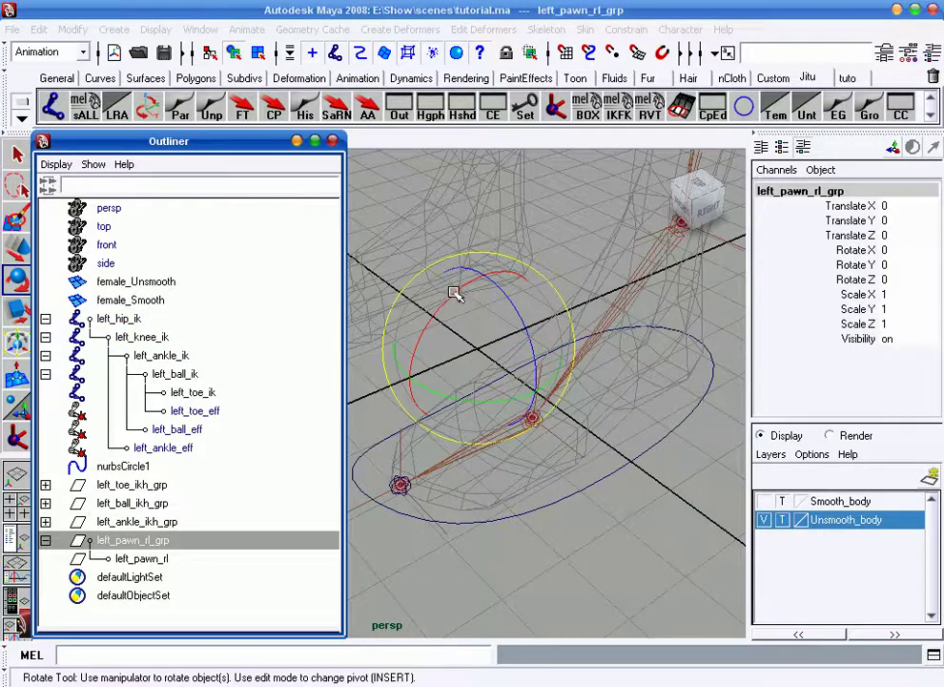
{"action": "left_click_drag", "start_coordinate": [490, 382], "coordinate": [523, 463]}
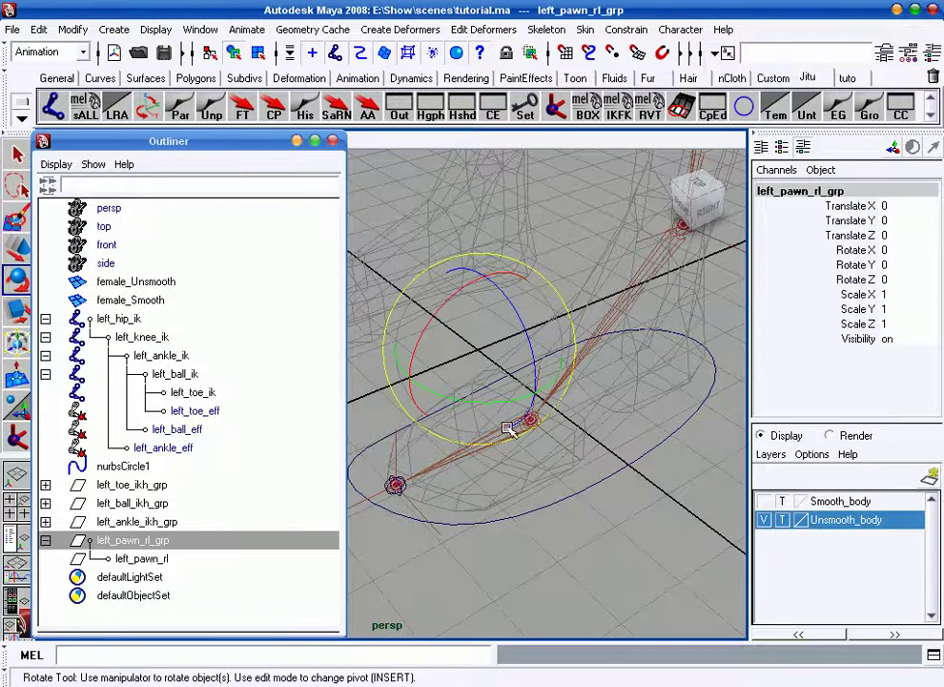
- Reselect left_ball_ik, then add left_pawn_rl_grp to the selection with the Move tool
{"action": "left_click", "coordinate": [477, 462]}
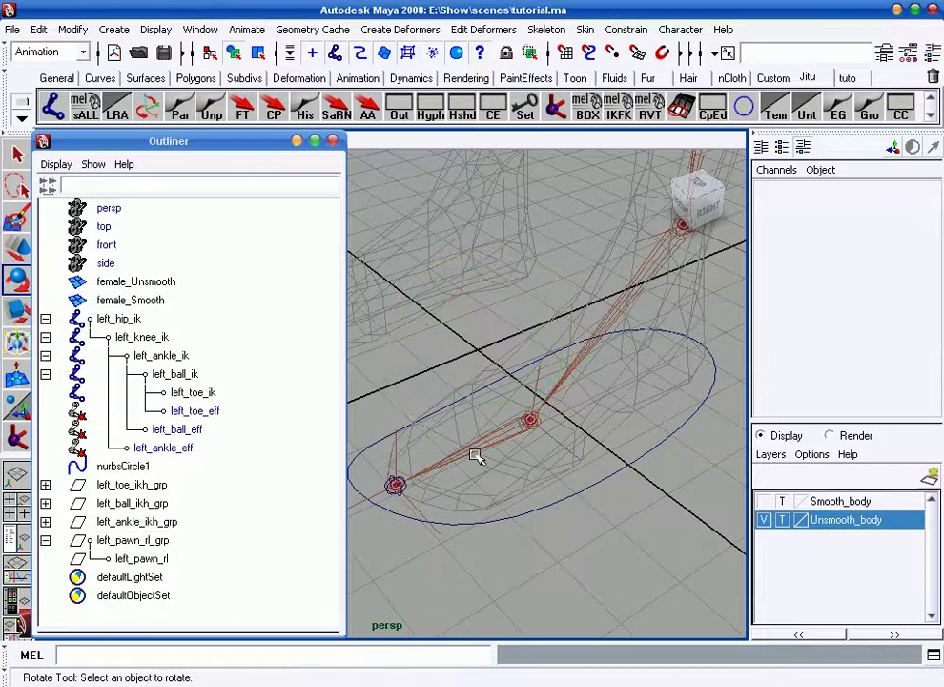
{"action": "left_click", "coordinate": [474, 454]}
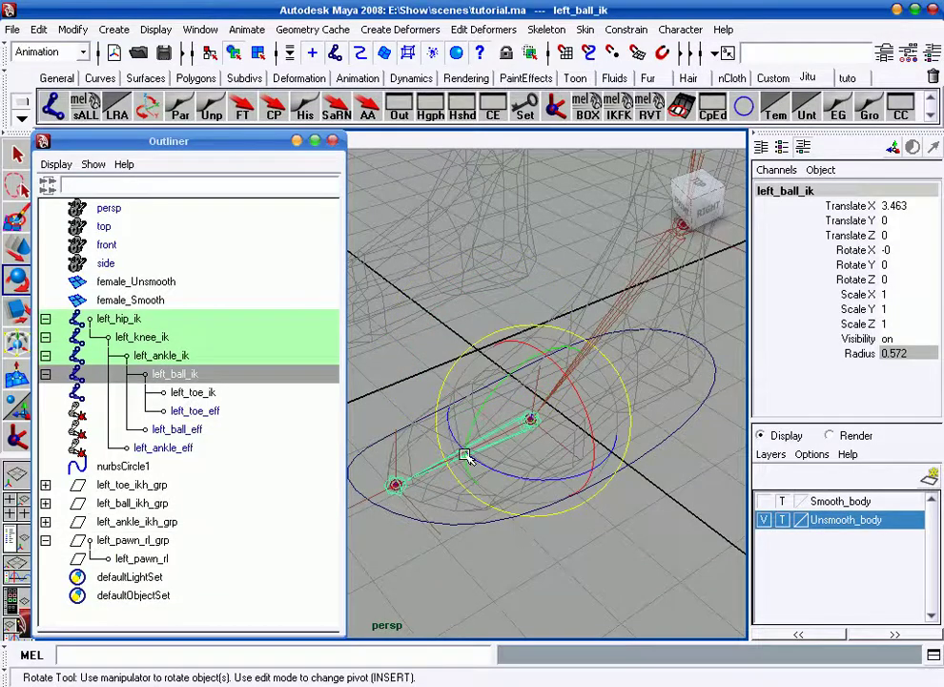
{"action": "key", "text": "w"}
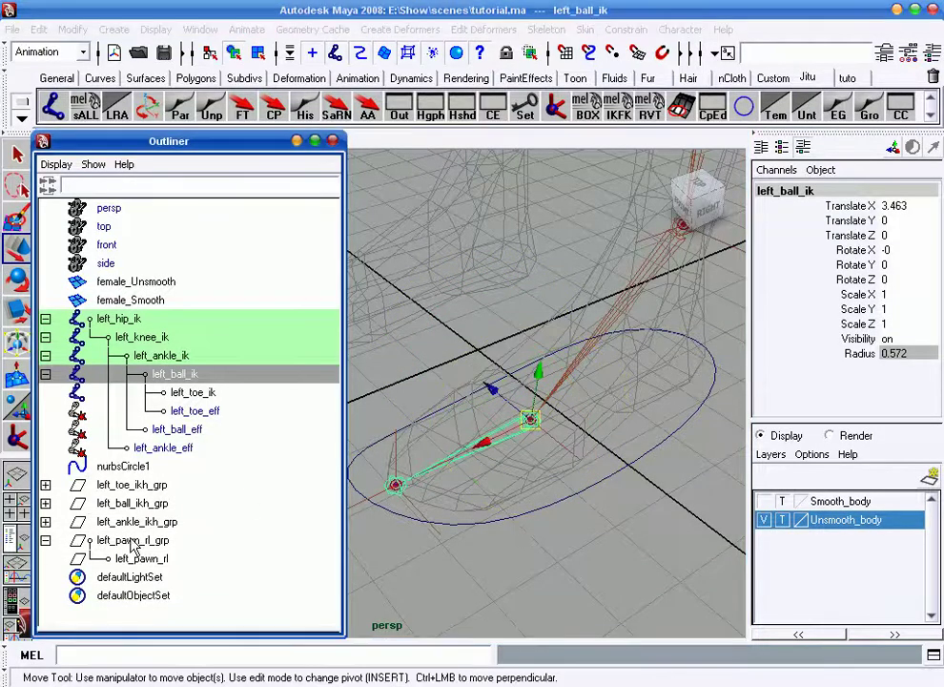
{"action": "left_click", "coordinate": [134, 541], "text": "ctrl"}
- Point-constrain left_pawn_rl_grp to the ball, then orient-constrain it using reset default settings
{"action": "left_click", "coordinate": [626, 30]}
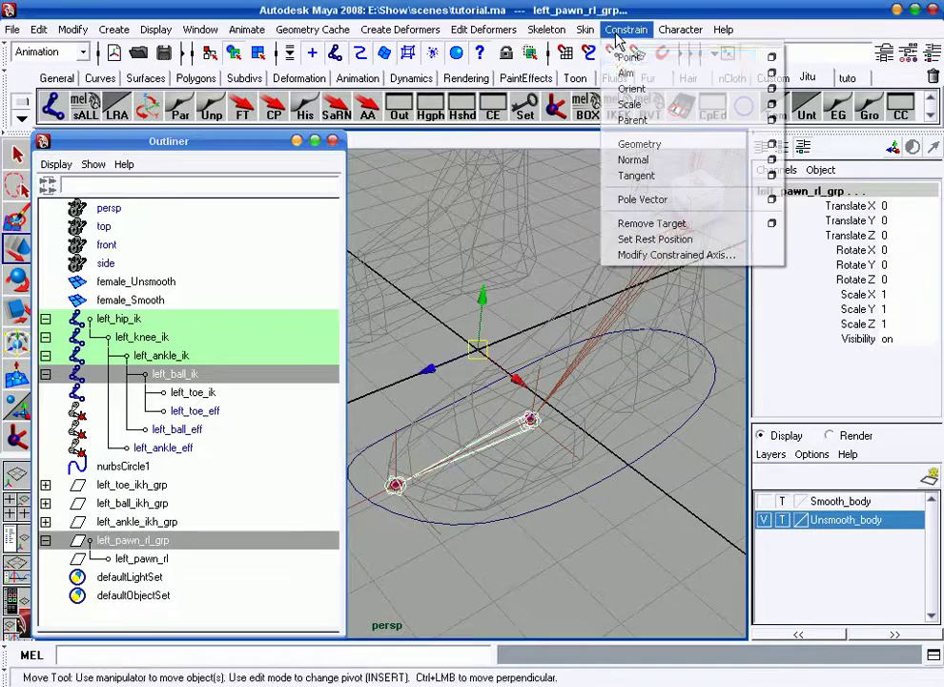
{"action": "left_click", "coordinate": [629, 57]}
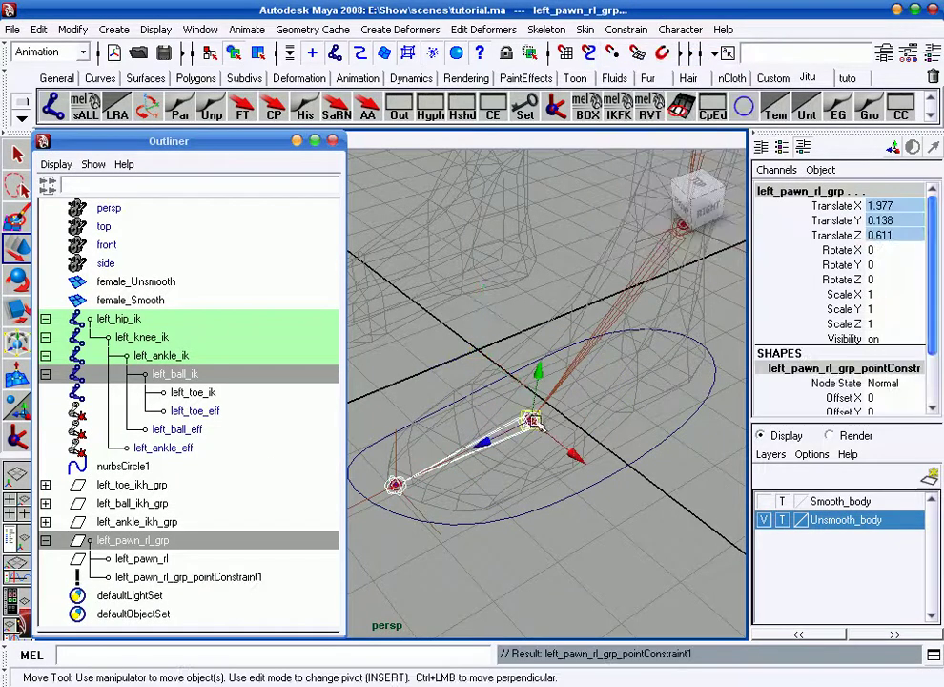
{"action": "left_click", "coordinate": [626, 30]}
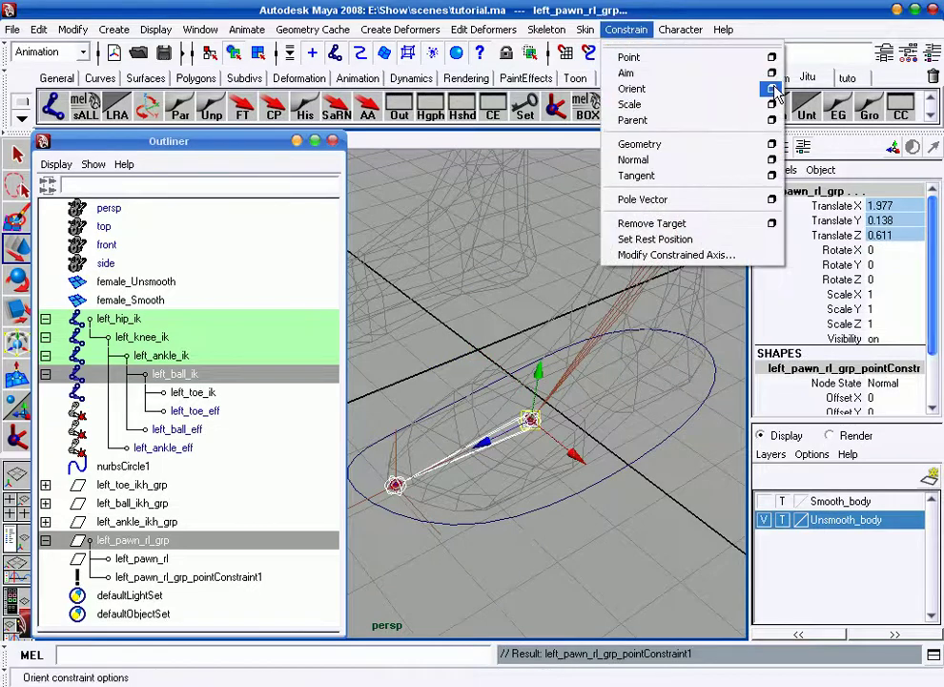
{"action": "left_click", "coordinate": [773, 89]}
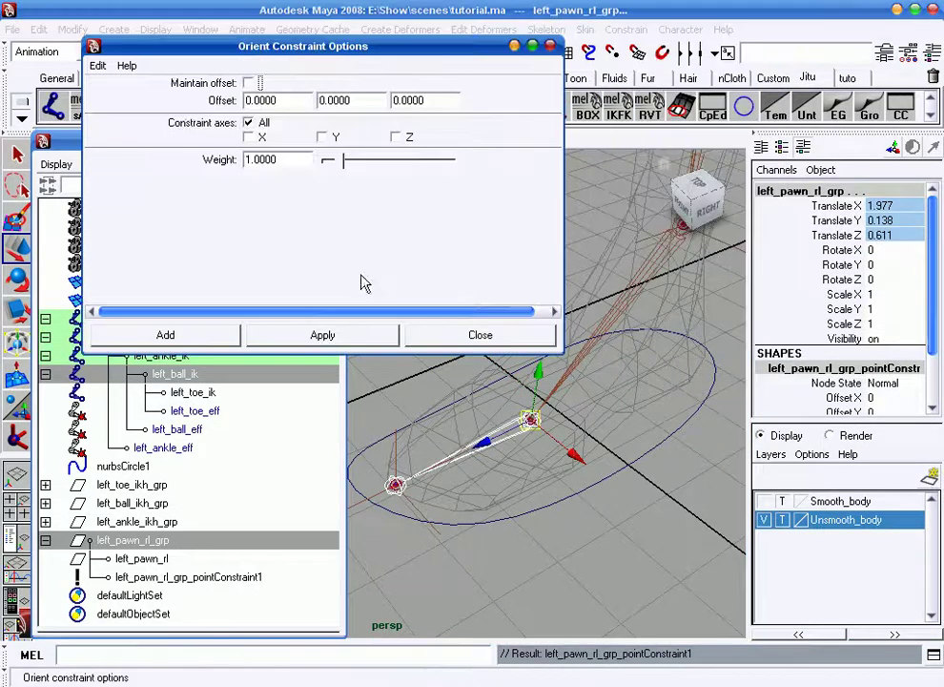
{"action": "left_click", "coordinate": [98, 65]}
{"action": "left_click", "coordinate": [124, 100]}
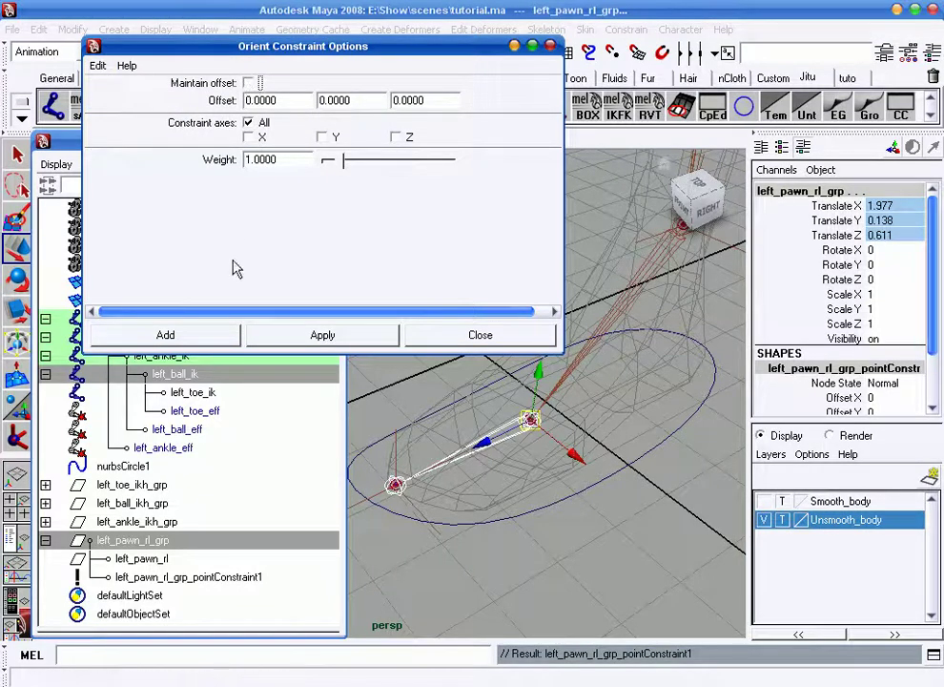
{"action": "left_click", "coordinate": [165, 335]}
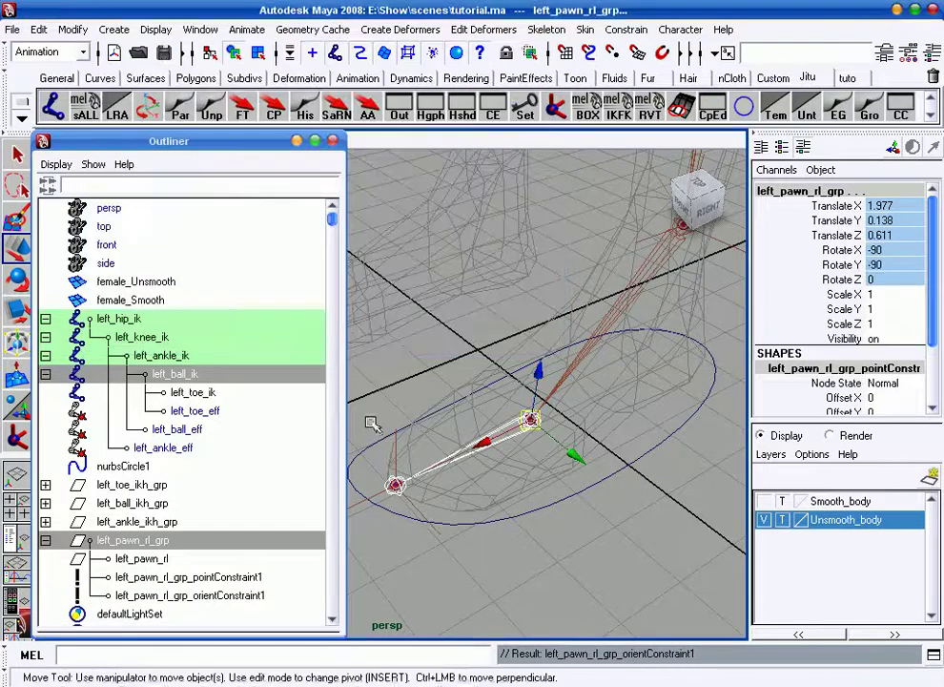
- Delete the two temporary constraint nodes from left_pawn_rl_grp
{"action": "scroll", "coordinate": [178, 539], "scroll_direction": "down", "scroll_amount": 2}
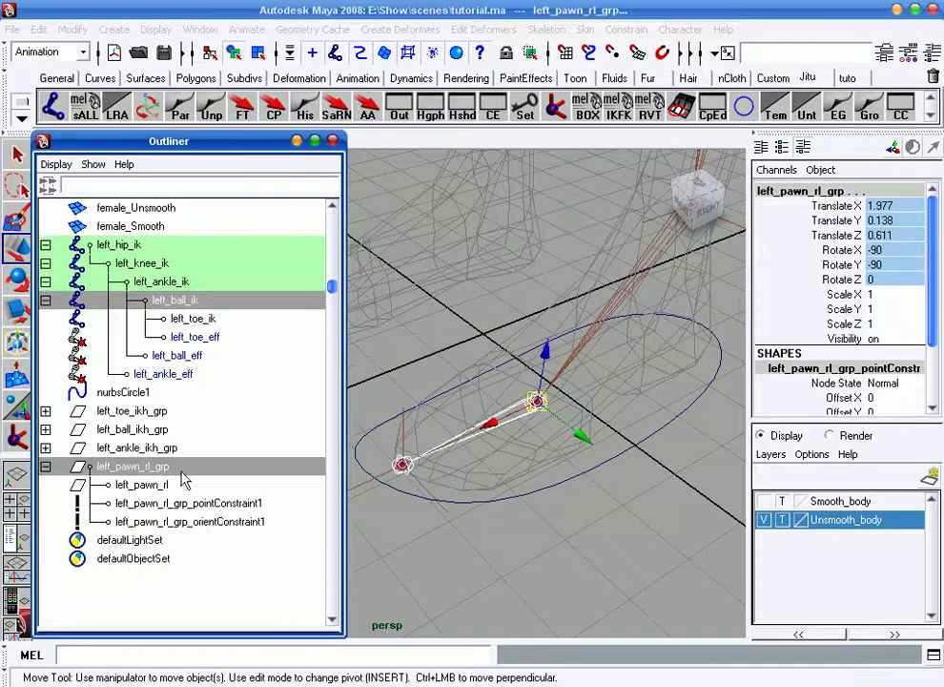
{"action": "left_click", "coordinate": [134, 485]}
{"action": "key", "text": "e"}
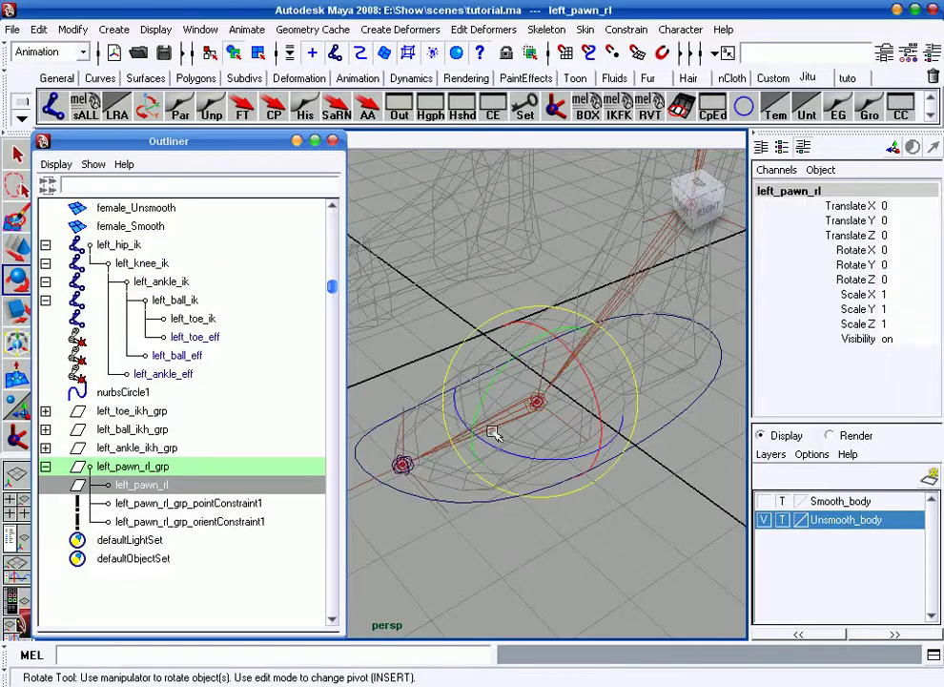
{"action": "scroll", "coordinate": [191, 467], "scroll_direction": "down", "scroll_amount": 4}
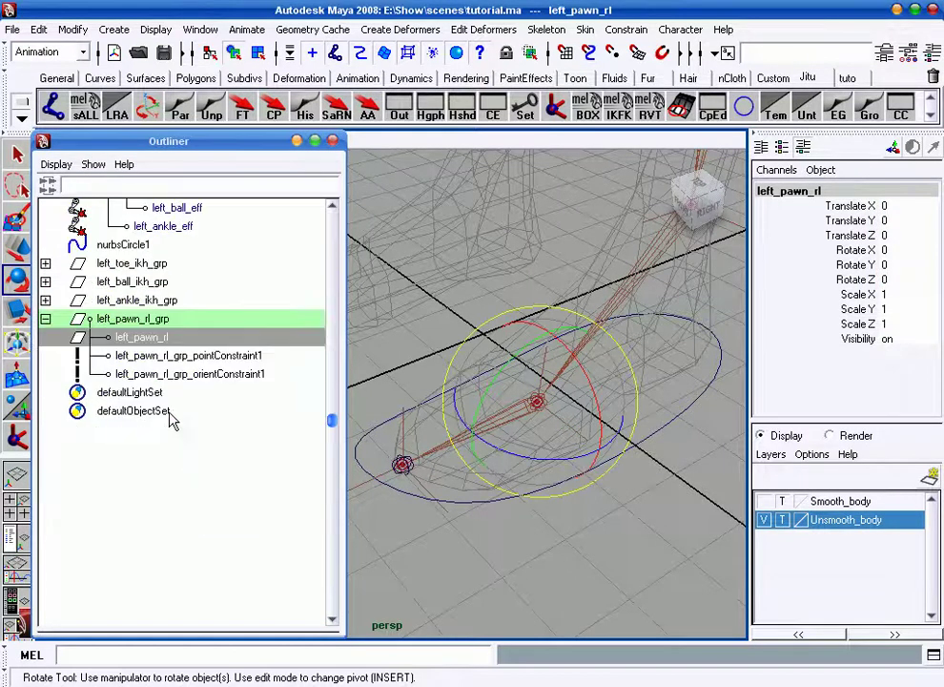
{"action": "left_click_drag", "start_coordinate": [188, 360], "coordinate": [187, 377]}
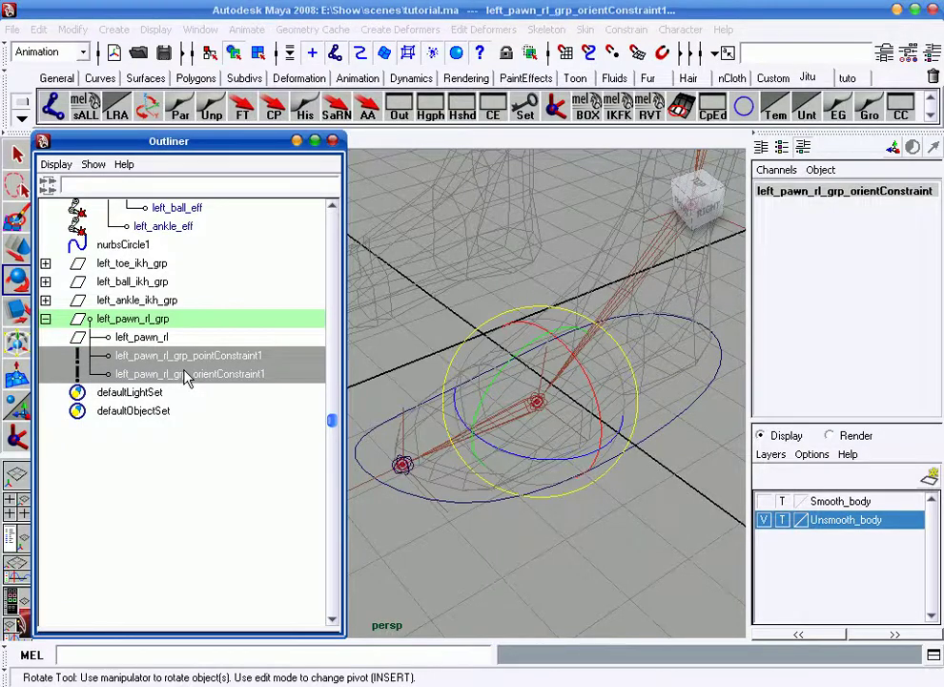
{"action": "key", "text": "Delete"}
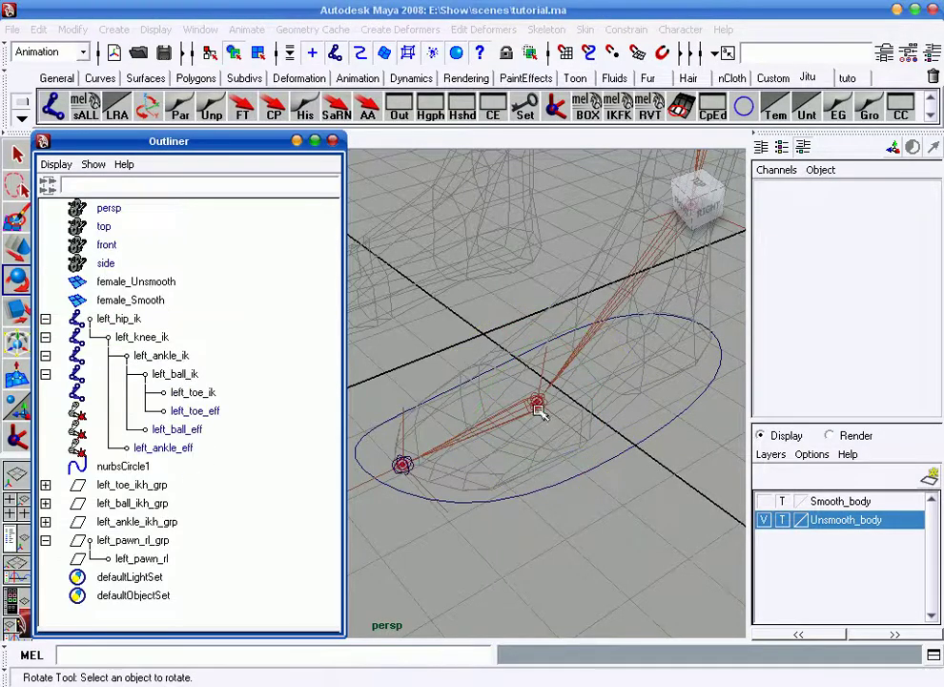
- Select left_toe_ikh_grp, then add left_pawn_rl as the parent target
{"action": "middle_click_drag", "start_coordinate": [537, 400], "coordinate": [570, 365], "text": "alt"}
{"action": "left_click_drag", "start_coordinate": [570, 365], "coordinate": [534, 375], "text": "alt"}
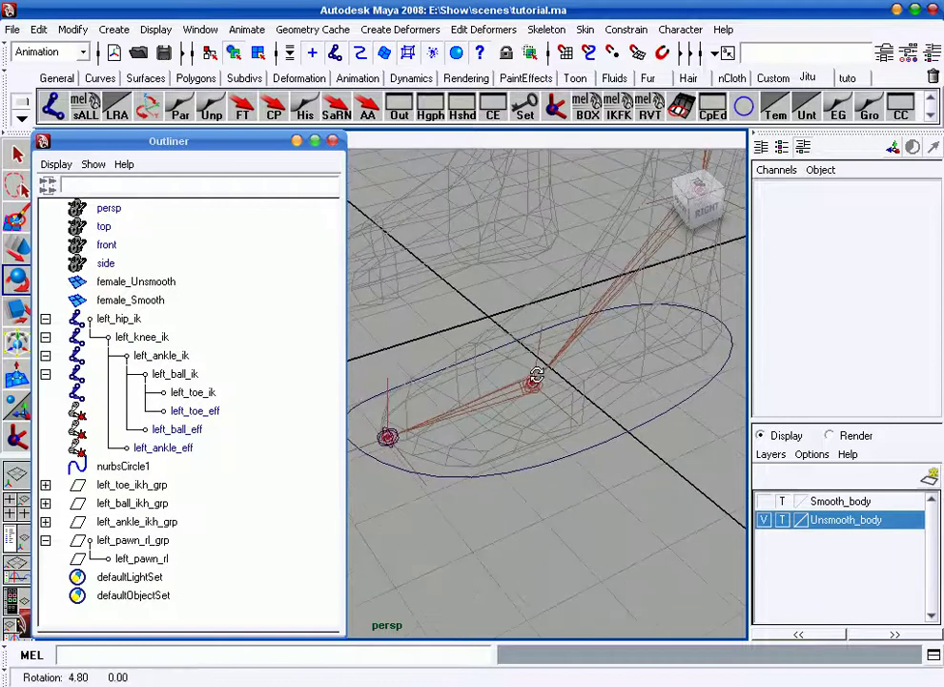
{"action": "left_click", "coordinate": [140, 488]}
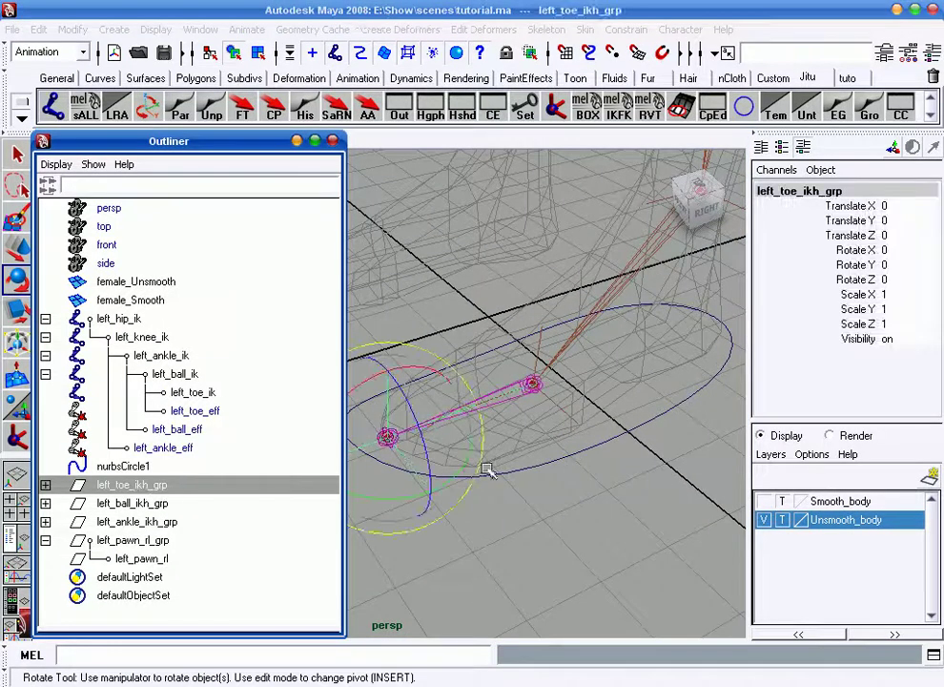
{"action": "key", "text": "w"}
{"action": "left_click_drag", "start_coordinate": [540, 454], "coordinate": [569, 422], "text": "alt"}
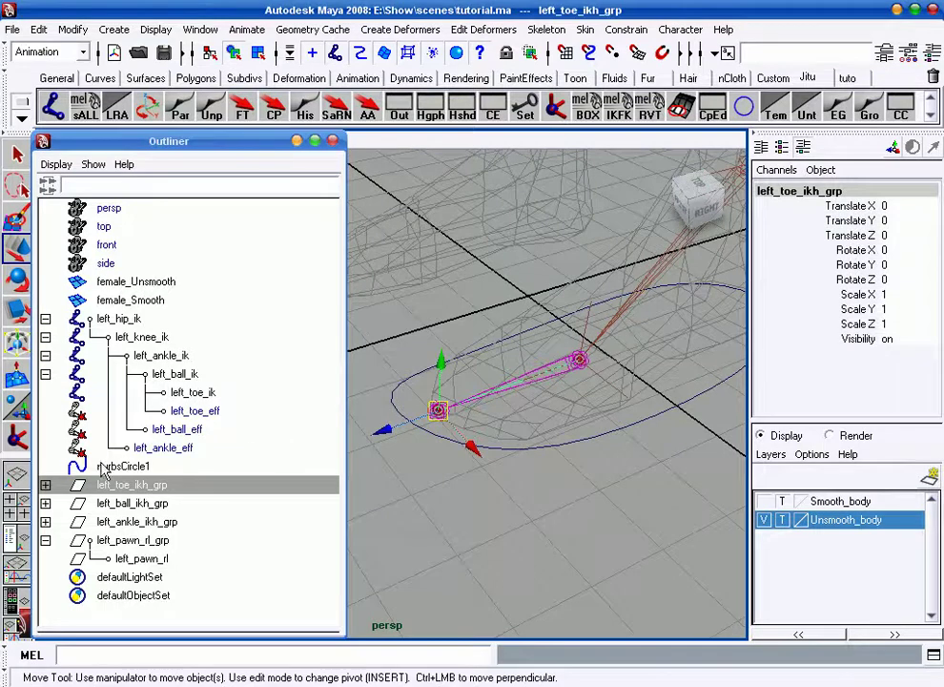
{"action": "left_click", "coordinate": [144, 559]}
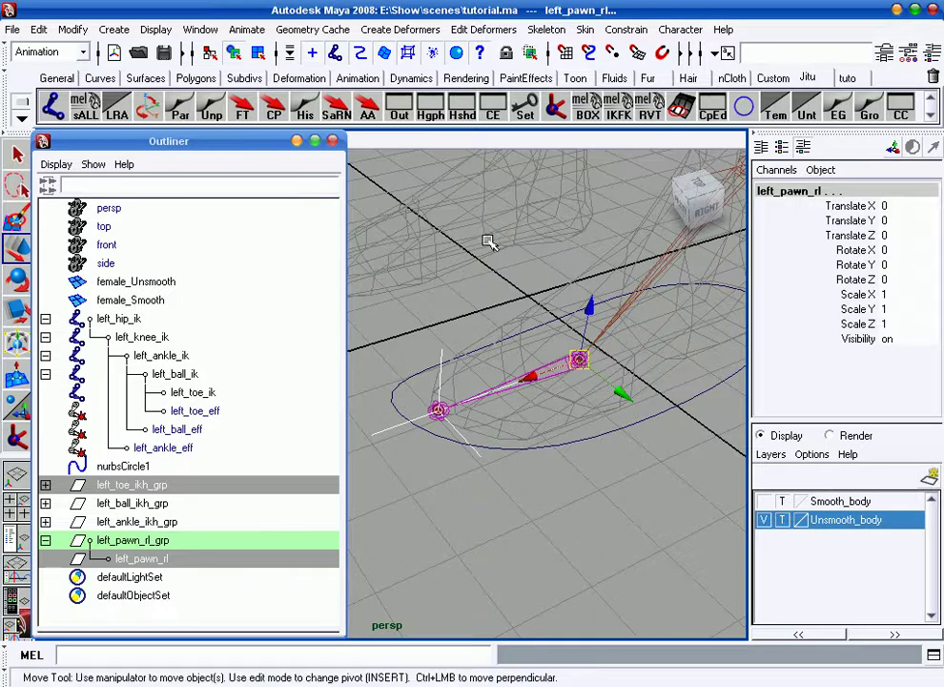
- Parent left_toe_ikh_grp under left_pawn_rl and expand it in the Outliner
{"action": "key", "text": "p"}
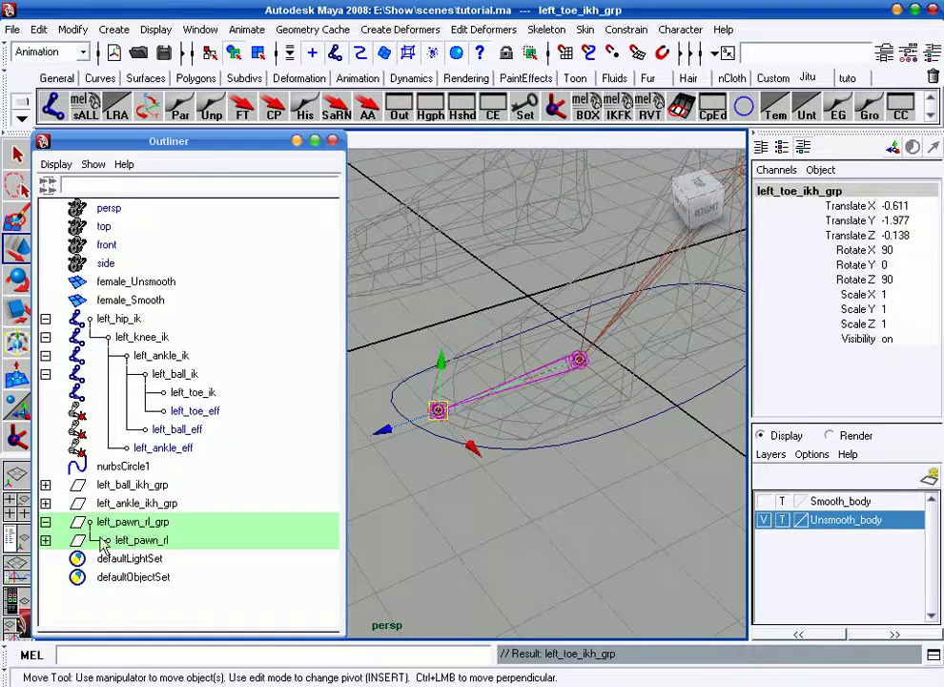
{"action": "left_click", "coordinate": [46, 540]}
{"action": "left_click", "coordinate": [122, 521]}
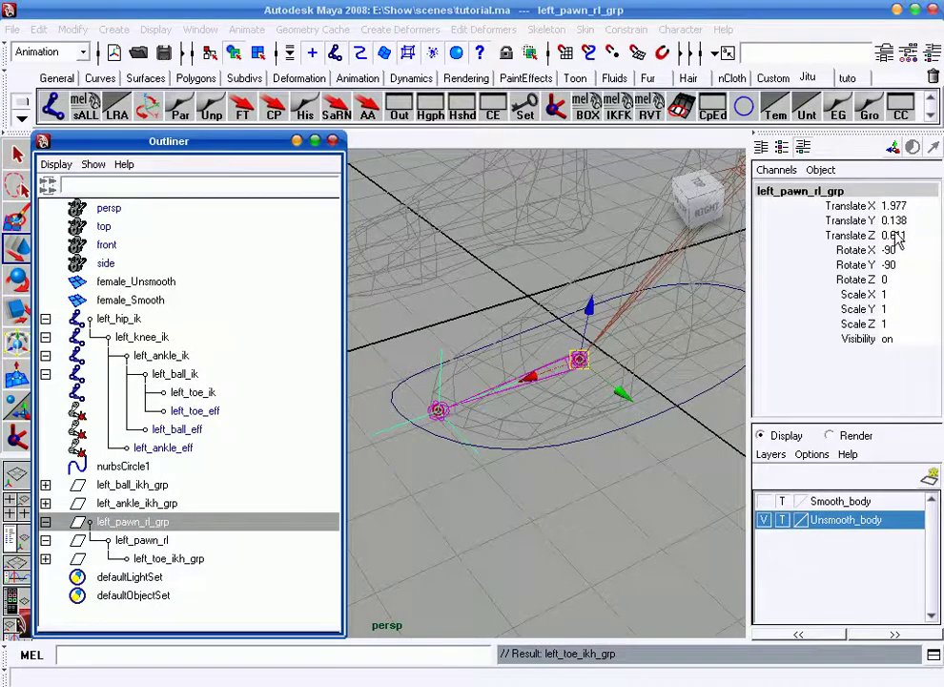
{"action": "left_click", "coordinate": [148, 541]}
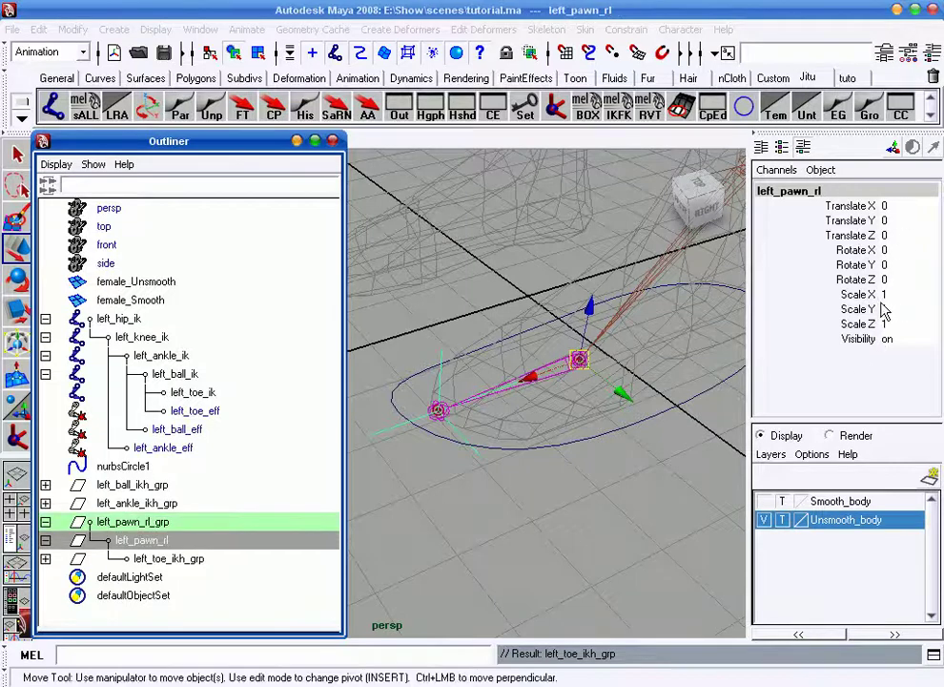
- Test-rotate left_pawn_rl to check the toe pivots at the ball, then undo and deselect
{"action": "left_click_drag", "start_coordinate": [514, 466], "coordinate": [511, 411], "text": "alt"}
{"action": "left_click_drag", "start_coordinate": [596, 382], "coordinate": [564, 408], "text": "alt"}
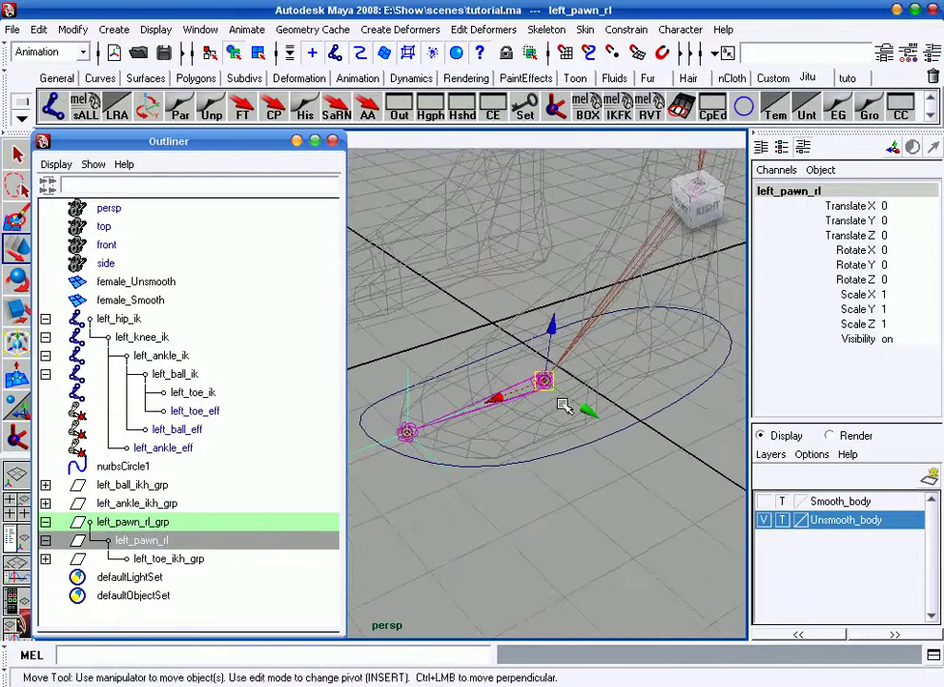
{"action": "key", "text": "e"}
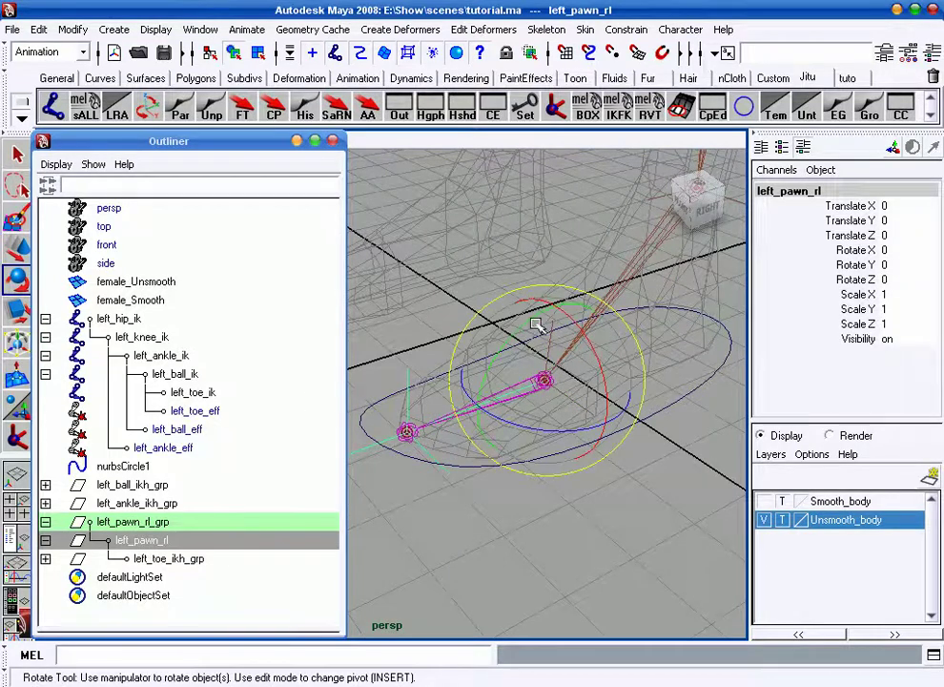
{"action": "mouse_move", "coordinate": [530, 323]}
{"action": "left_mouse_down"}
{"action": "mouse_move", "coordinate": [512, 359]}
{"action": "mouse_move", "coordinate": [548, 316]}
{"action": "mouse_move", "coordinate": [505, 413]}
{"action": "mouse_move", "coordinate": [529, 371]}
{"action": "mouse_move", "coordinate": [625, 287]}
{"action": "mouse_move", "coordinate": [540, 344]}
{"action": "mouse_move", "coordinate": [557, 315]}
{"action": "mouse_move", "coordinate": [531, 388]}
{"action": "mouse_move", "coordinate": [540, 348]}
{"action": "mouse_move", "coordinate": [516, 386]}
{"action": "left_mouse_up"}
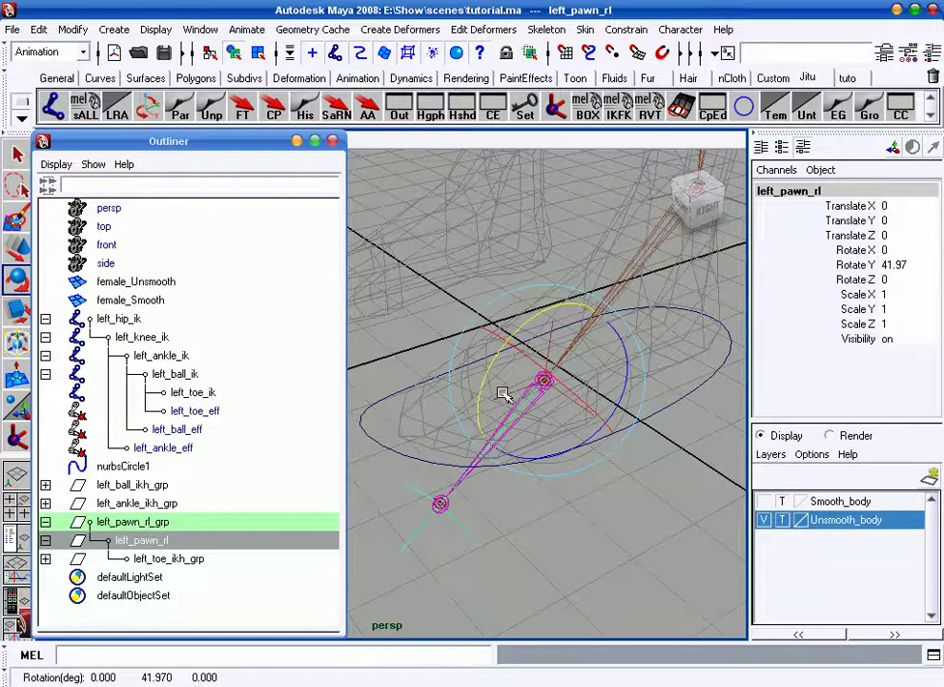
{"action": "key", "text": "ctrl+z"}
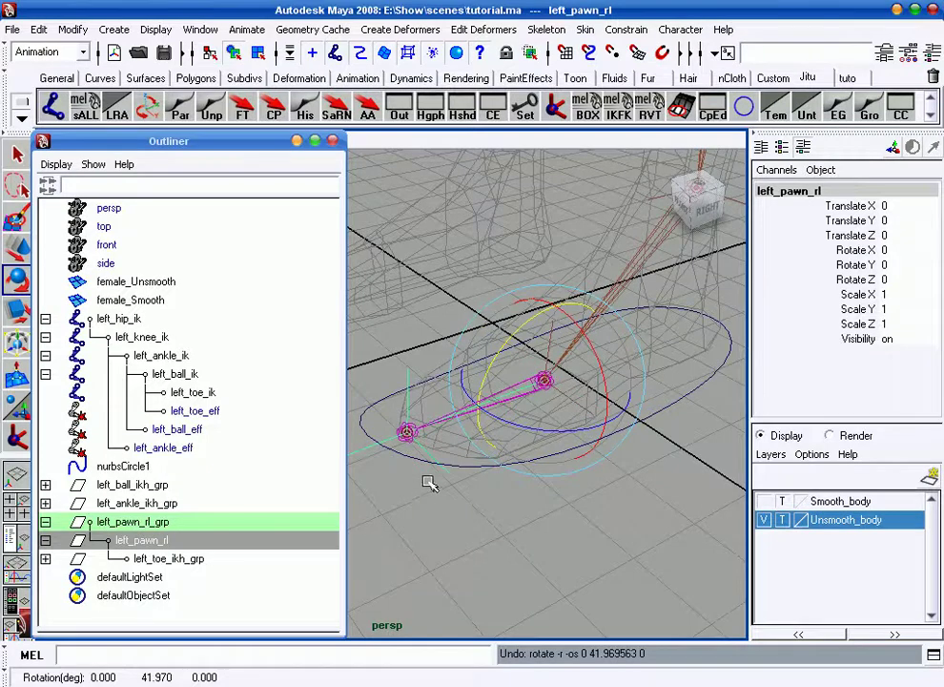
{"action": "mouse_move", "coordinate": [481, 457]}
{"action": "left_mouse_down", "text": "alt"}
{"action": "mouse_move", "coordinate": [542, 465]}
{"action": "mouse_move", "coordinate": [466, 449]}
{"action": "mouse_move", "coordinate": [544, 521]}
{"action": "left_mouse_up", "text": "alt"}
{"action": "left_click", "coordinate": [491, 485]}
{"action": "left_click_drag", "start_coordinate": [460, 315], "coordinate": [591, 277], "text": "alt"}
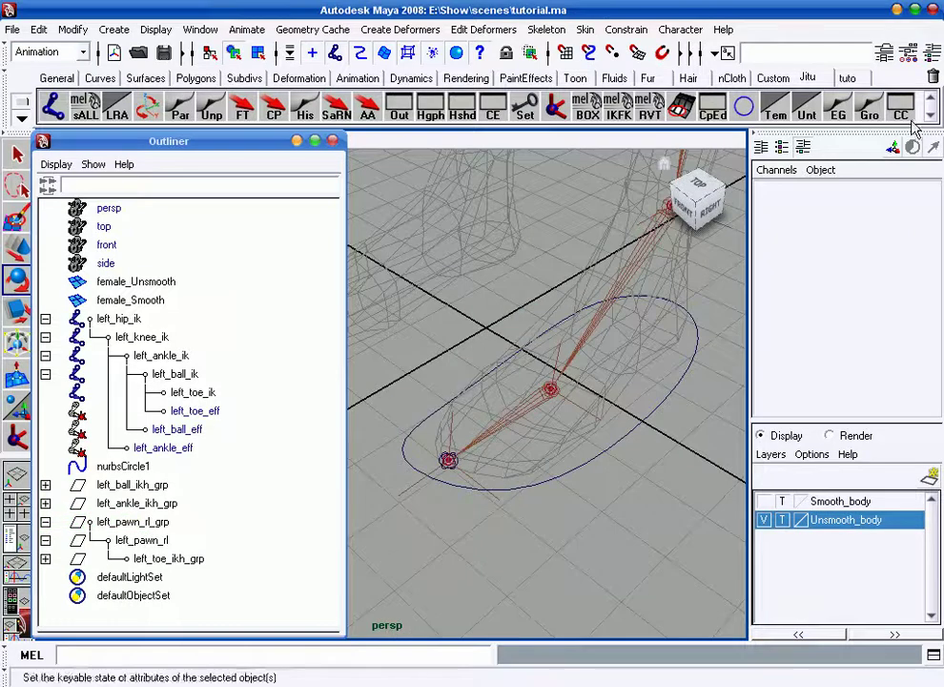
- Create an empty node inside a new group and rename null1 to left_ballRaise_rl
{"action": "left_click", "coordinate": [835, 110]}
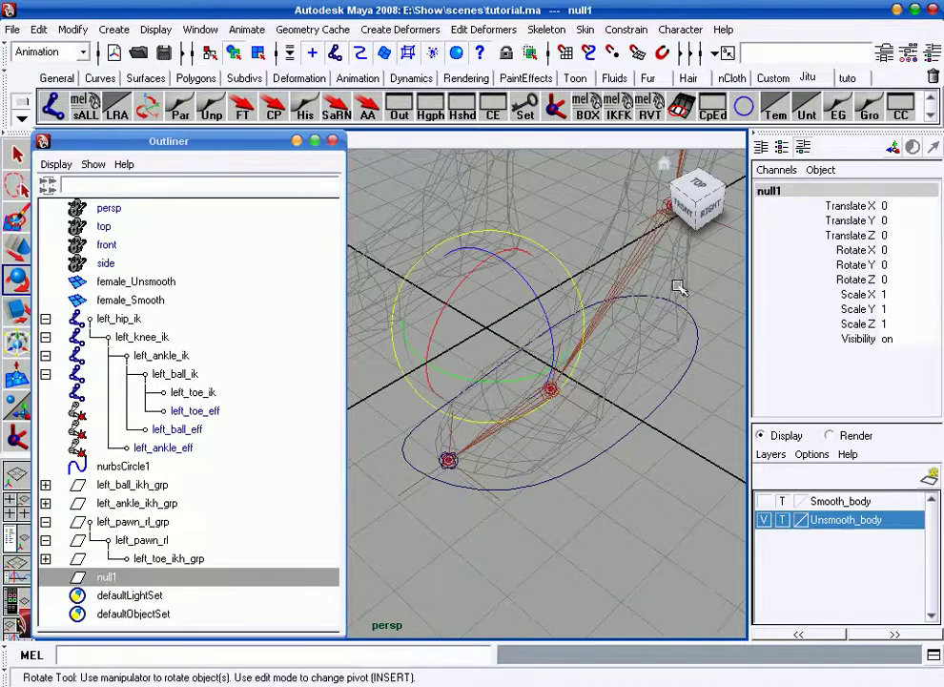
{"action": "left_click", "coordinate": [869, 112]}
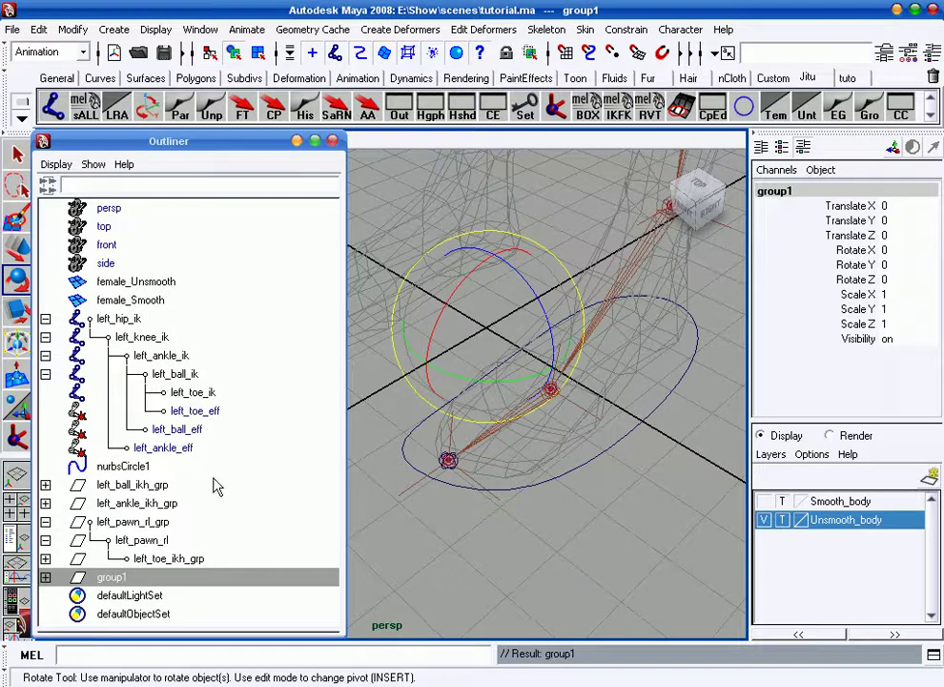
{"action": "left_click", "coordinate": [45, 577]}
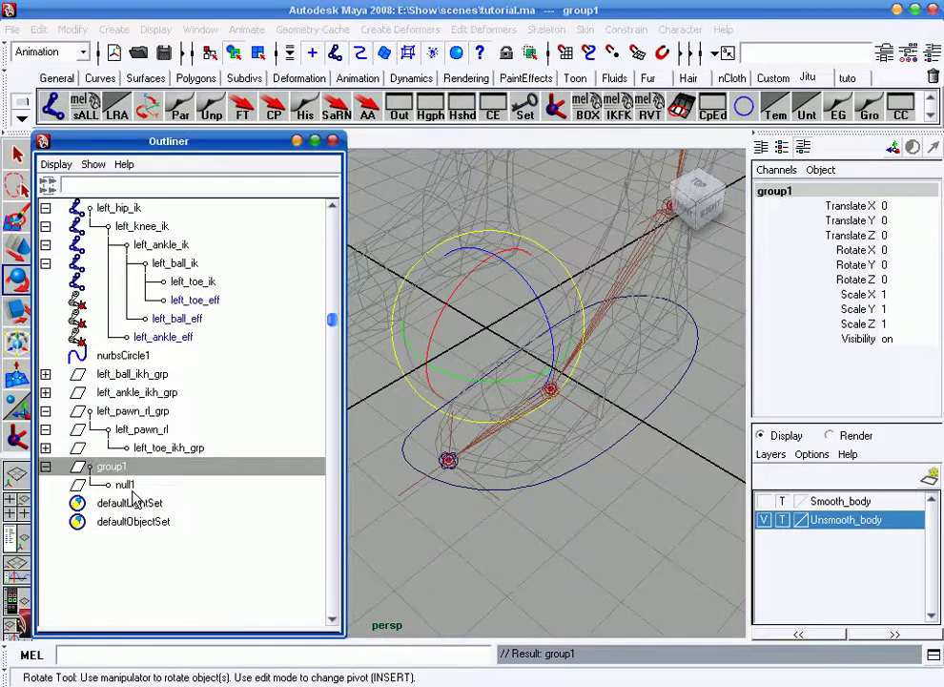
{"action": "double_click", "coordinate": [148, 485]}
{"action": "type", "text": "left_ballRai"}
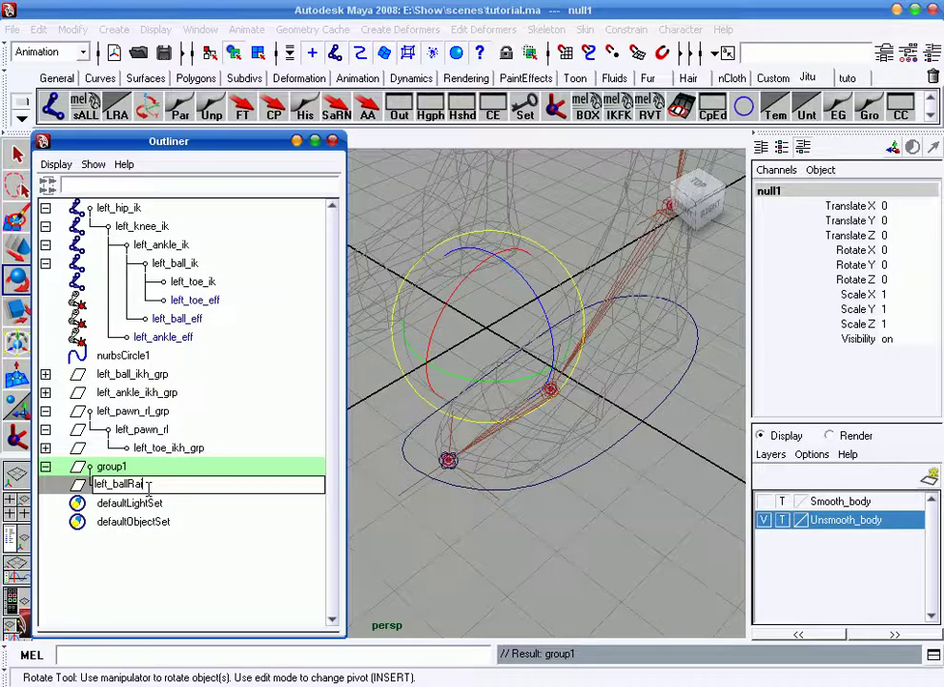
{"action": "type", "text": "se_rl"}
{"action": "key", "text": "Return"}
- Rename group1 to left_ballRaise_rl_grp by reusing the child's name, then deselect
{"action": "double_click", "coordinate": [150, 488]}
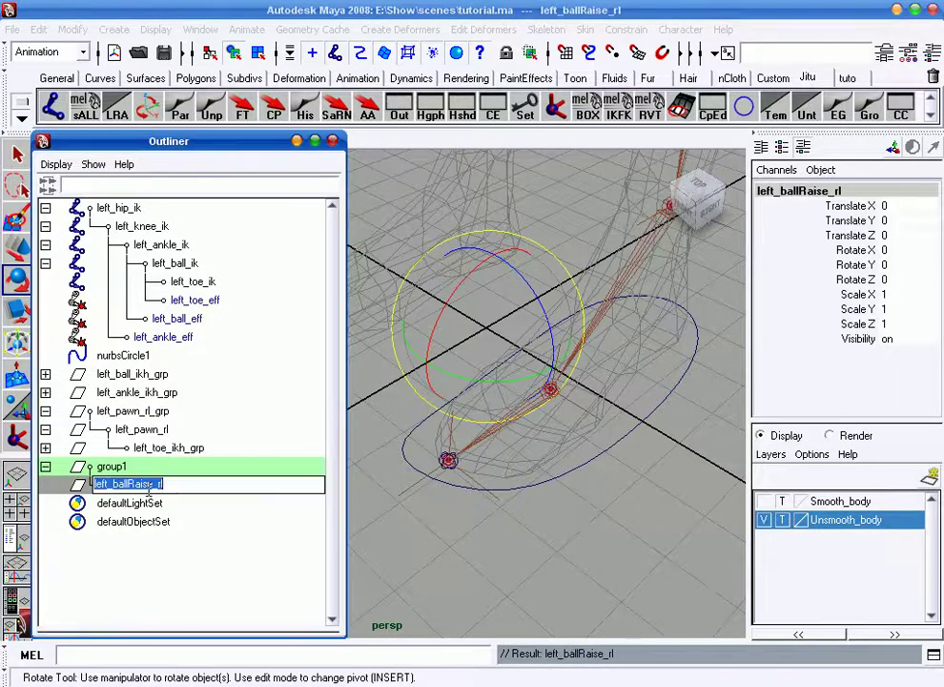
{"action": "key", "text": "ctrl+c"}
{"action": "double_click", "coordinate": [111, 466]}
{"action": "key", "text": "ctrl+v"}
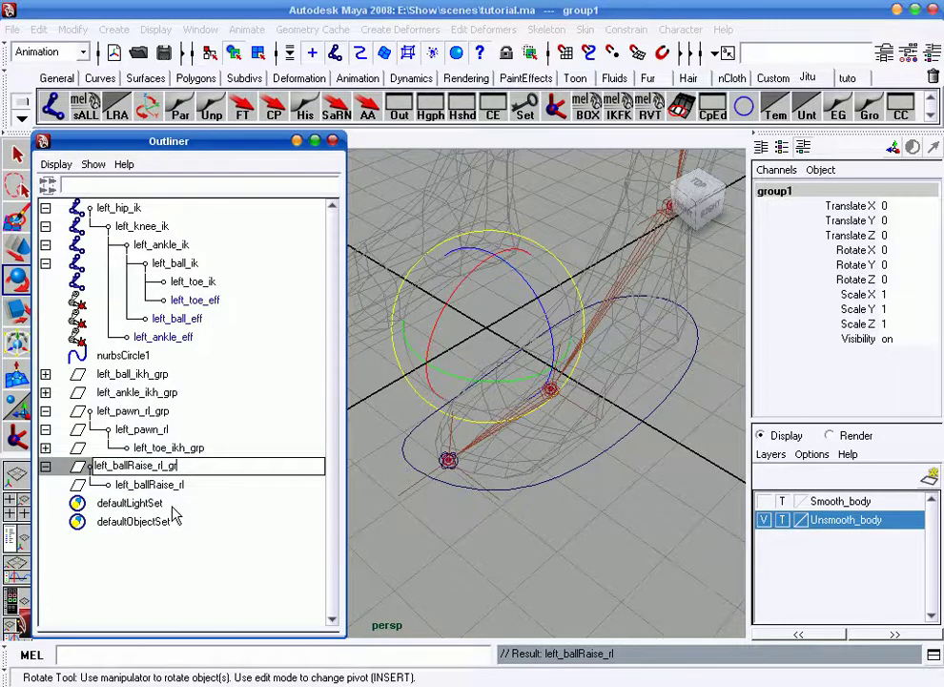
{"action": "type", "text": "p"}
{"action": "key", "text": "Return"}
{"action": "left_click_drag", "start_coordinate": [525, 511], "coordinate": [511, 495], "text": "alt"}
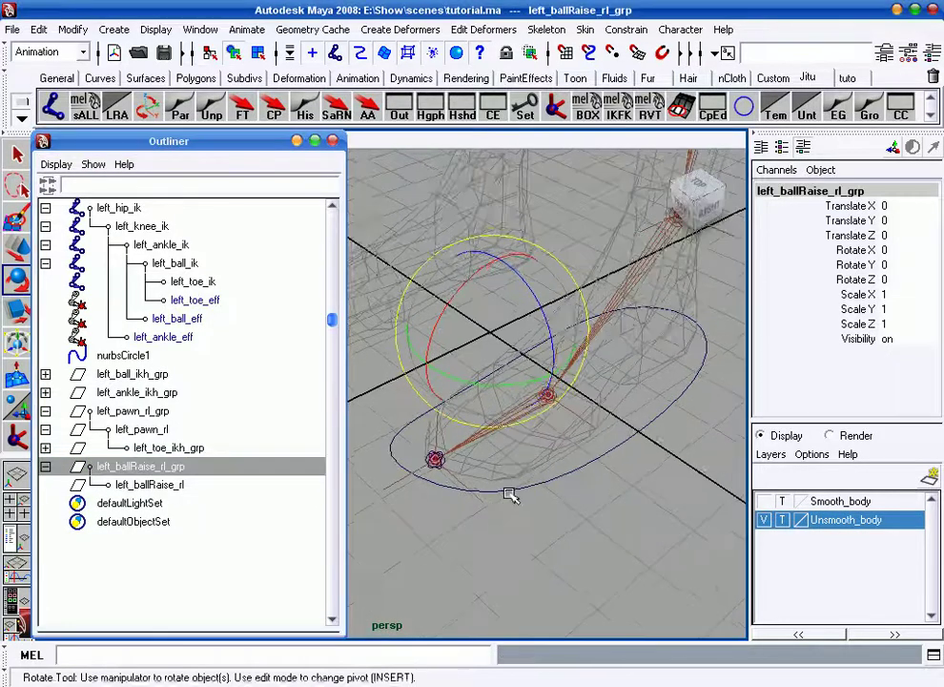
{"action": "left_click", "coordinate": [544, 432]}
- Point- and orient-constrain left_ballRaise_rl_grp to left_ball_ik, then delete both constraint nodes
{"action": "left_click", "coordinate": [524, 416]}
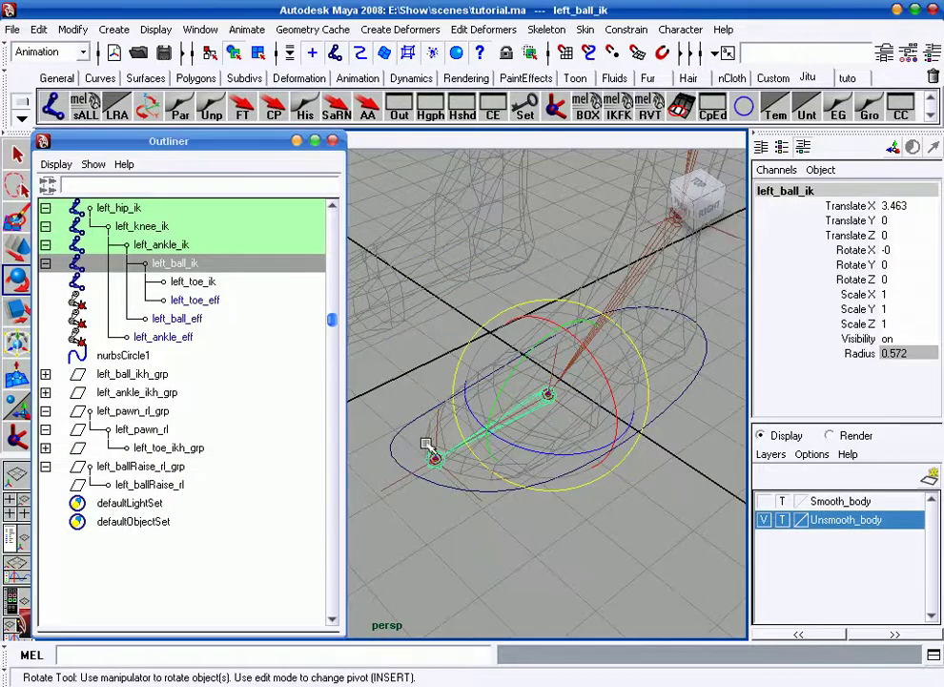
{"action": "left_click", "coordinate": [153, 467]}
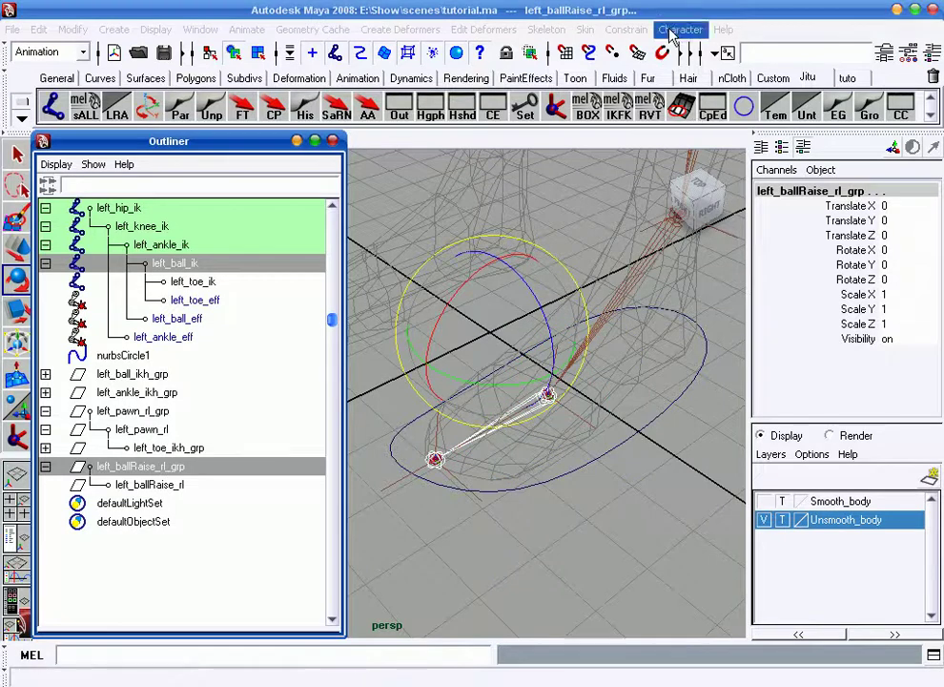
{"action": "left_click", "coordinate": [626, 29]}
{"action": "left_click", "coordinate": [628, 57]}
{"action": "left_click", "coordinate": [626, 30]}
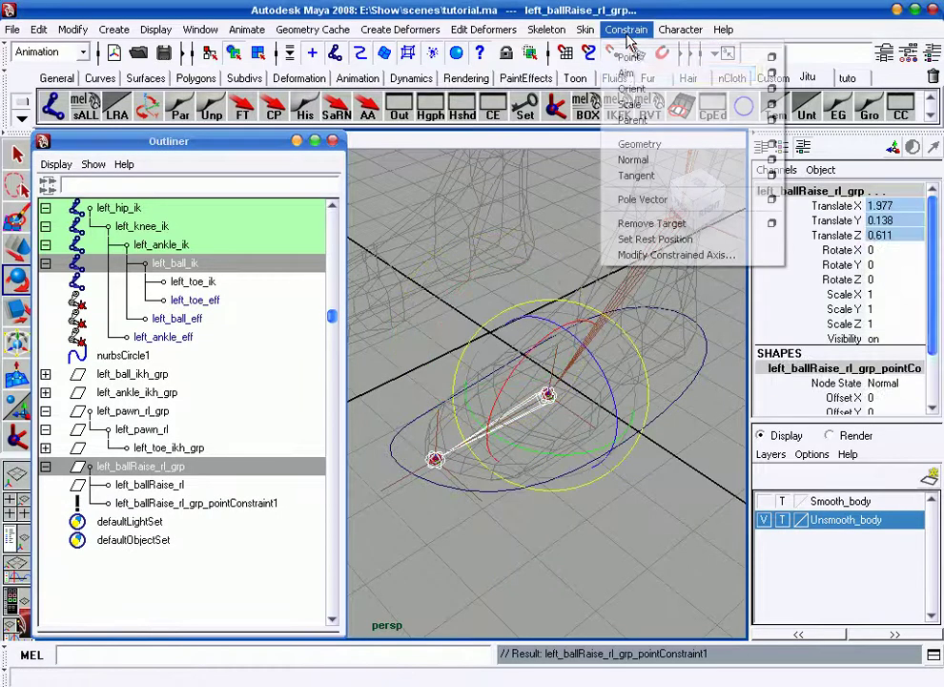
{"action": "left_click", "coordinate": [632, 89]}
{"action": "left_click_drag", "start_coordinate": [203, 506], "coordinate": [191, 522]}
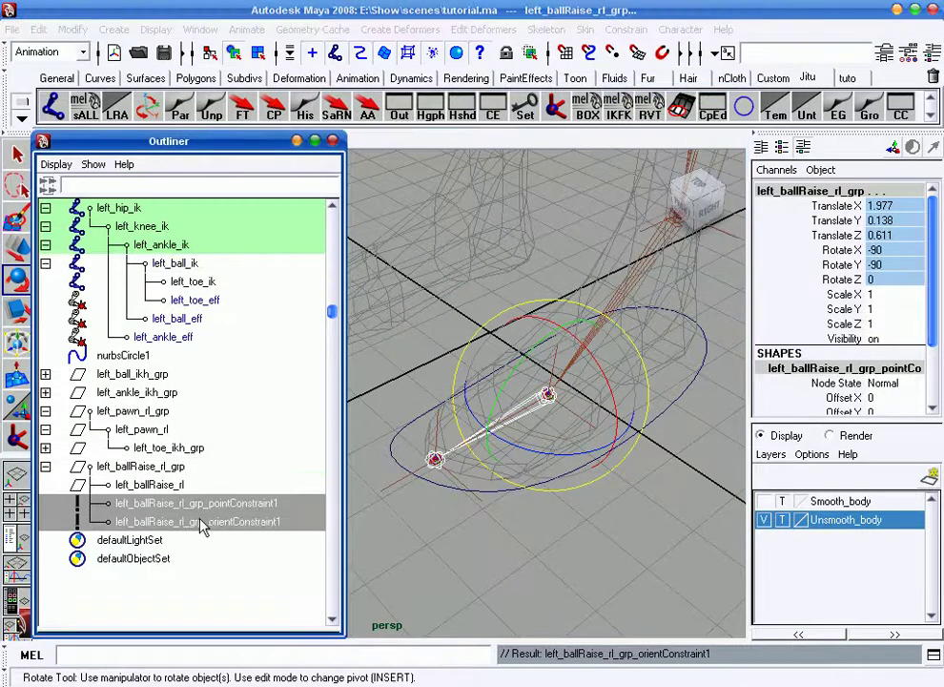
{"action": "key", "text": "Delete"}
{"action": "mouse_move", "coordinate": [410, 426]}
{"action": "left_mouse_down", "text": "alt"}
{"action": "mouse_move", "coordinate": [516, 380]}
{"action": "mouse_move", "coordinate": [515, 350]}
{"action": "mouse_move", "coordinate": [506, 355]}
{"action": "left_mouse_up", "text": "alt"}
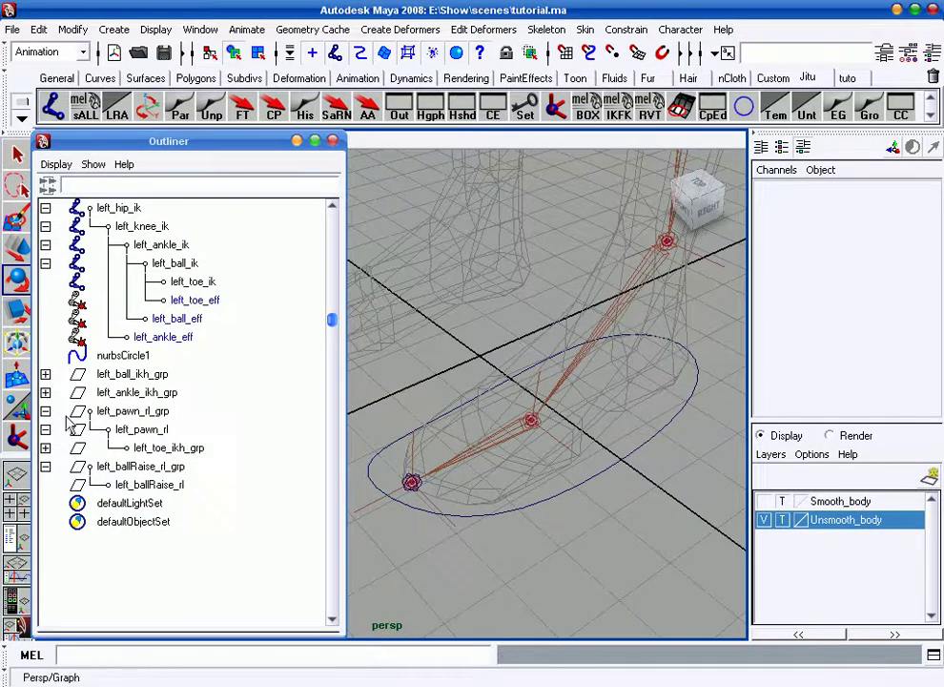
- Test-rotate left_ballRaise_rl around its pivot, then undo and deselect
{"action": "mouse_move", "coordinate": [401, 325]}
{"action": "right_mouse_down", "text": "alt"}
{"action": "mouse_move", "coordinate": [584, 415]}
{"action": "mouse_move", "coordinate": [431, 326]}
{"action": "right_mouse_up", "text": "alt"}
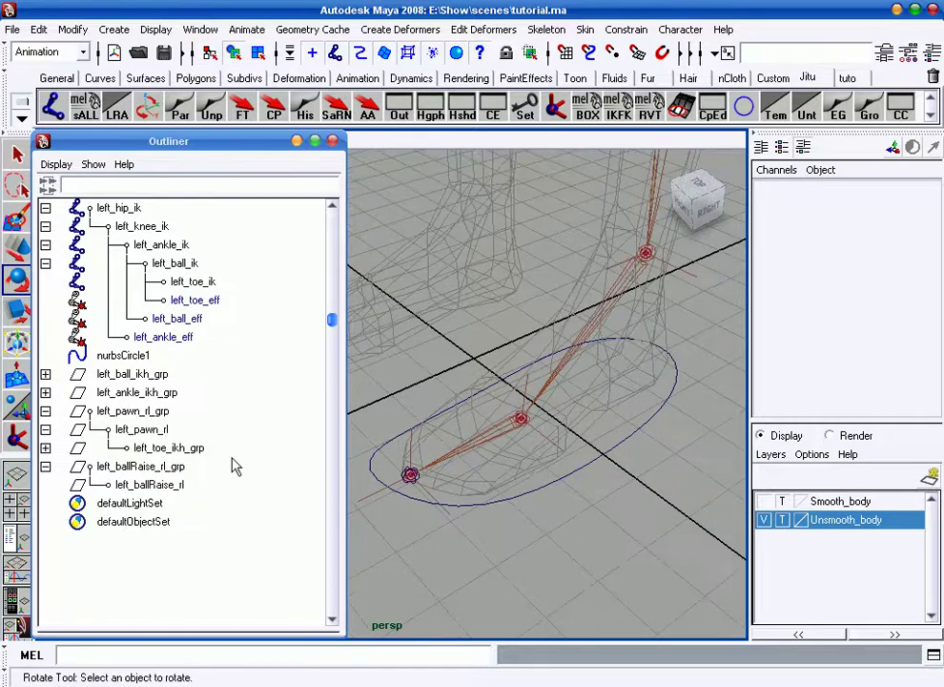
{"action": "left_click", "coordinate": [164, 487]}
{"action": "mouse_move", "coordinate": [565, 436]}
{"action": "left_mouse_down", "text": "alt"}
{"action": "mouse_move", "coordinate": [500, 371]}
{"action": "mouse_move", "coordinate": [466, 391]}
{"action": "left_mouse_up", "text": "alt"}
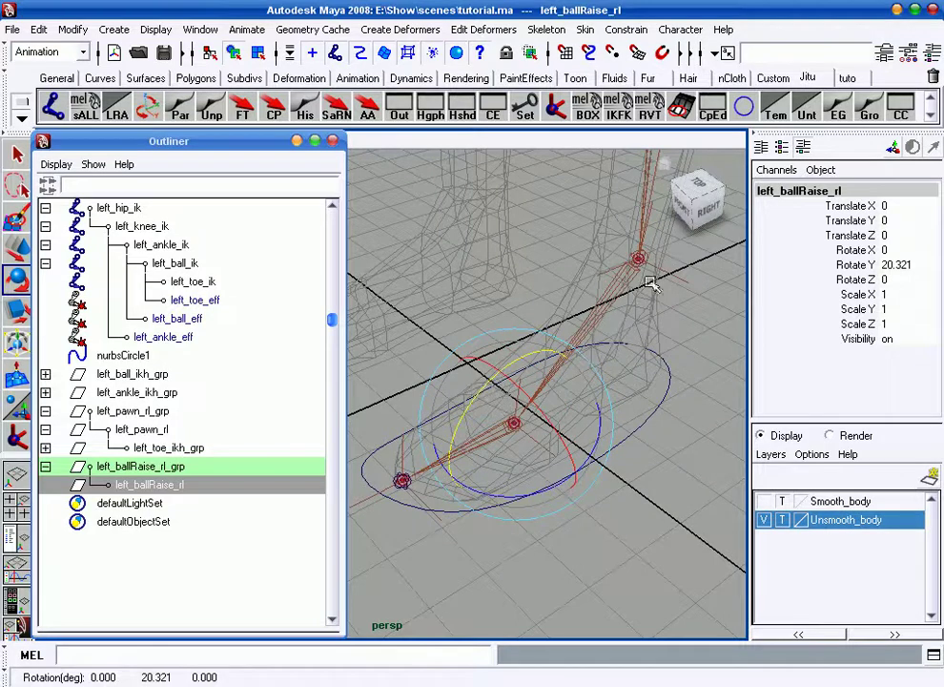
{"action": "key", "text": "ctrl+z"}
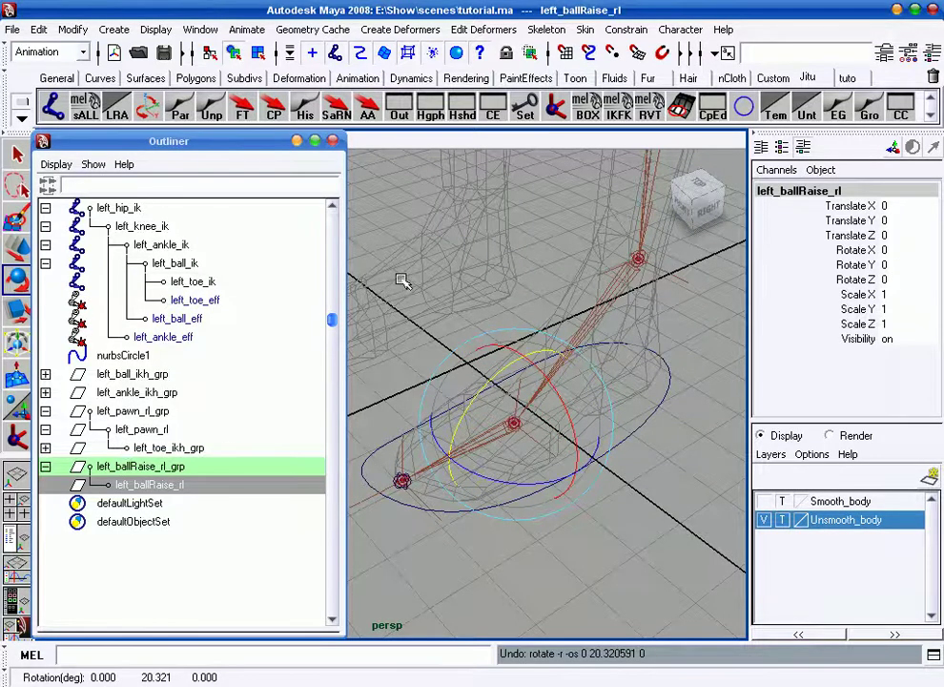
{"action": "left_click", "coordinate": [472, 379]}
- Parent left_ball_ikh_grp and left_ankle_ikh_grp under left_ballRaise_rl
{"action": "left_click", "coordinate": [133, 374]}
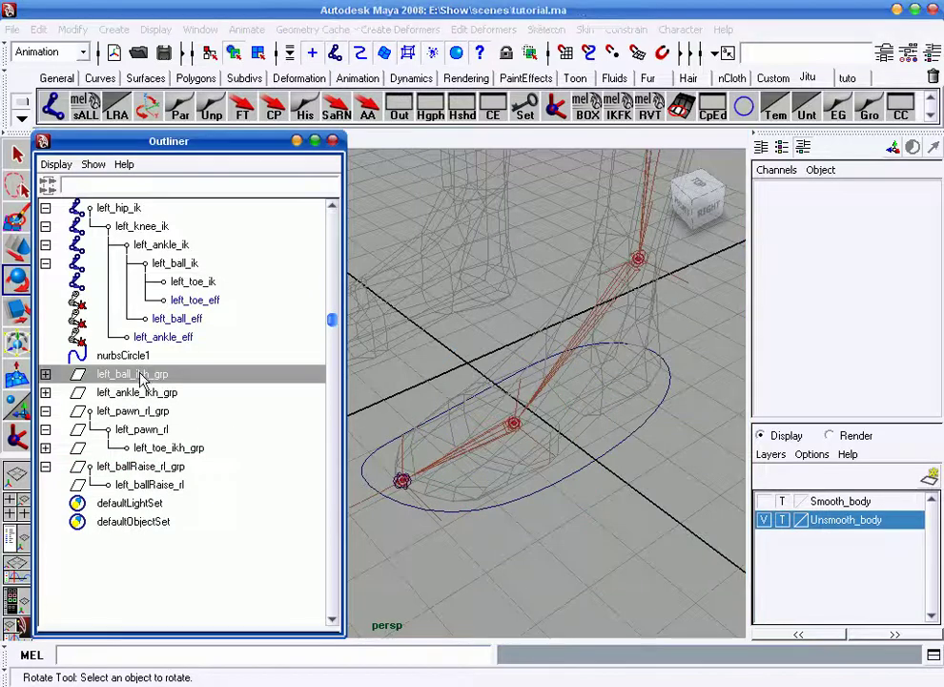
{"action": "left_click", "coordinate": [160, 487], "text": "shift"}
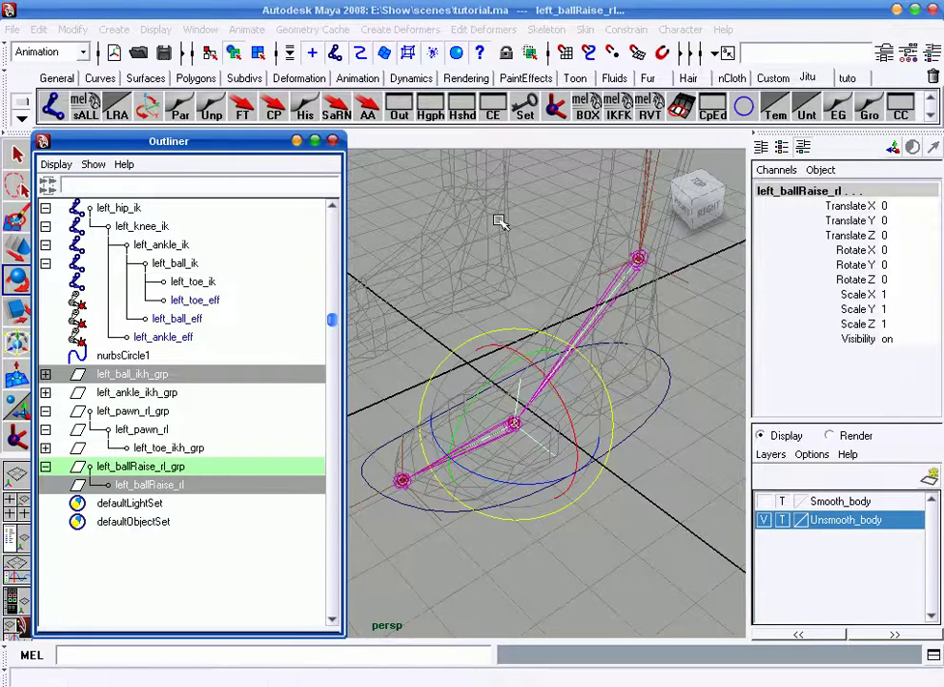
{"action": "key", "text": "p"}
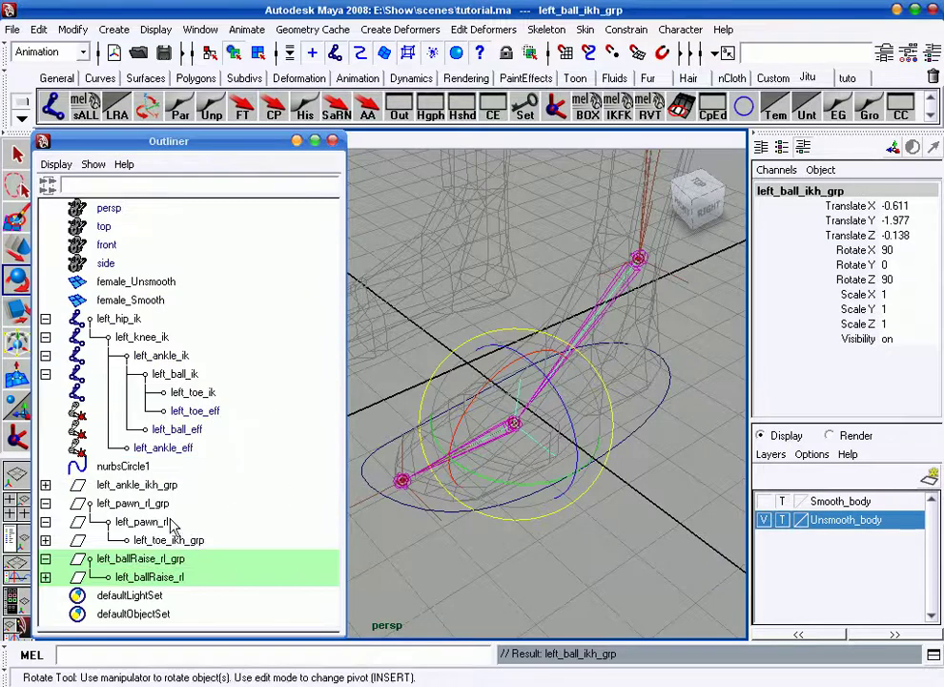
{"action": "left_click", "coordinate": [143, 486]}
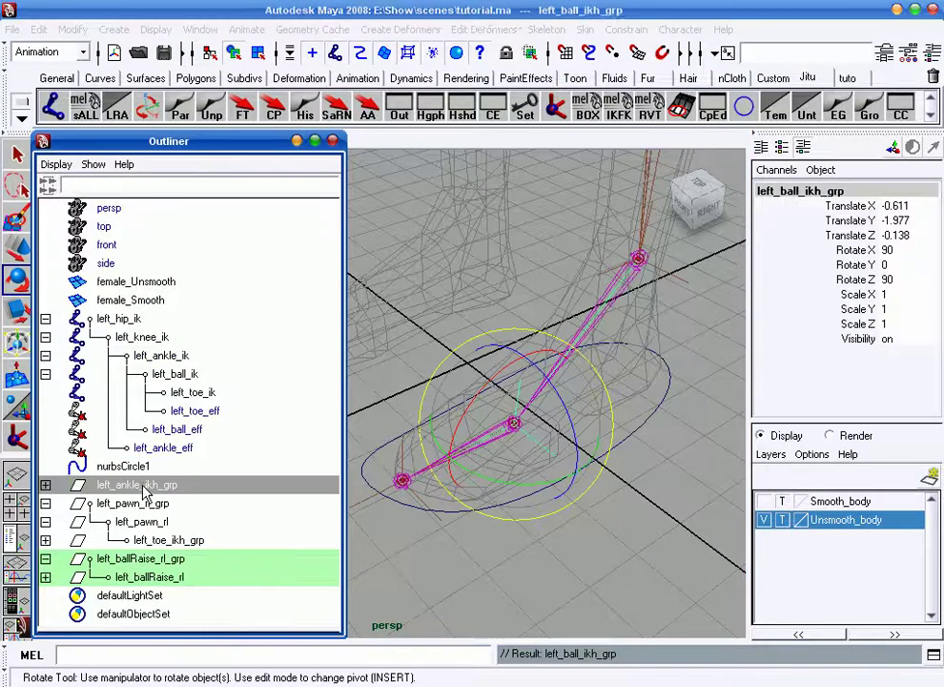
{"action": "left_click", "coordinate": [144, 578], "text": "ctrl"}
{"action": "key", "text": "p"}
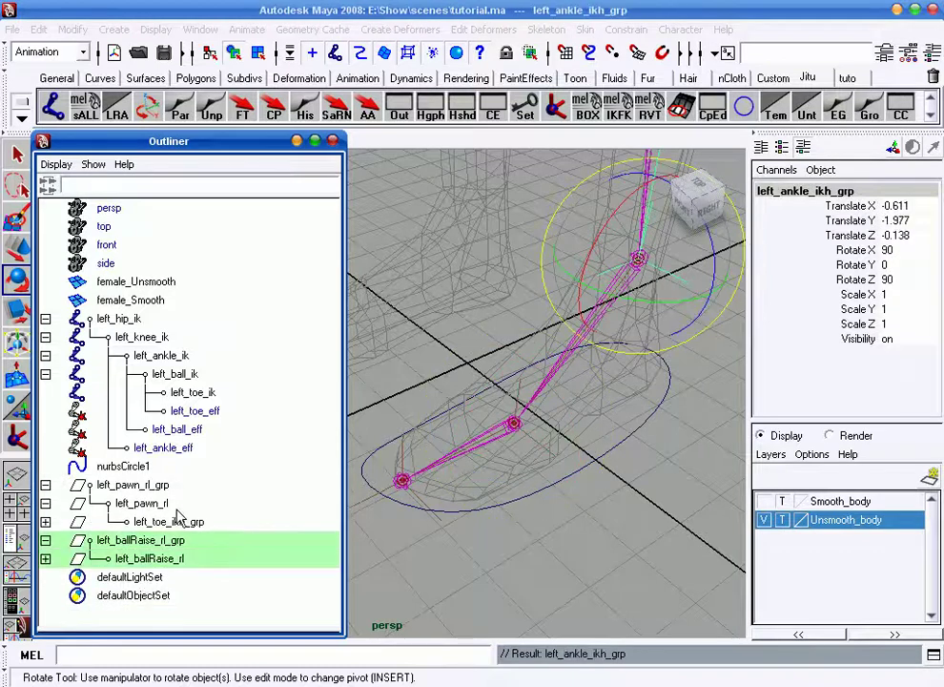
- Rotate left_ballRaise_rl to check the foot bends at the ball, then deselect
{"action": "left_click", "coordinate": [45, 559]}
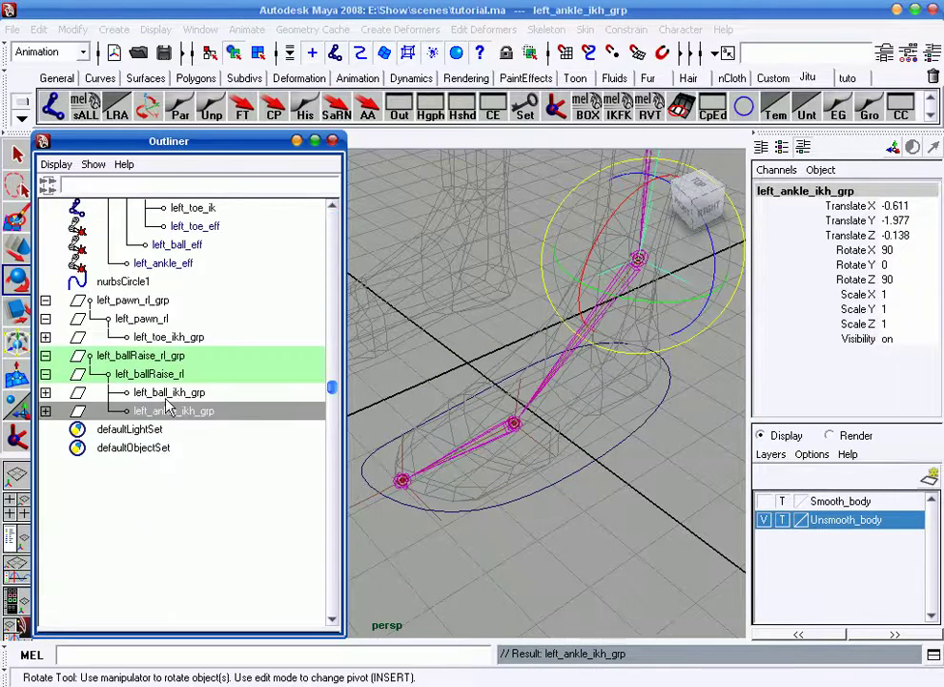
{"action": "left_click", "coordinate": [149, 374]}
{"action": "middle_click_drag", "start_coordinate": [468, 382], "coordinate": [498, 385], "text": "alt"}
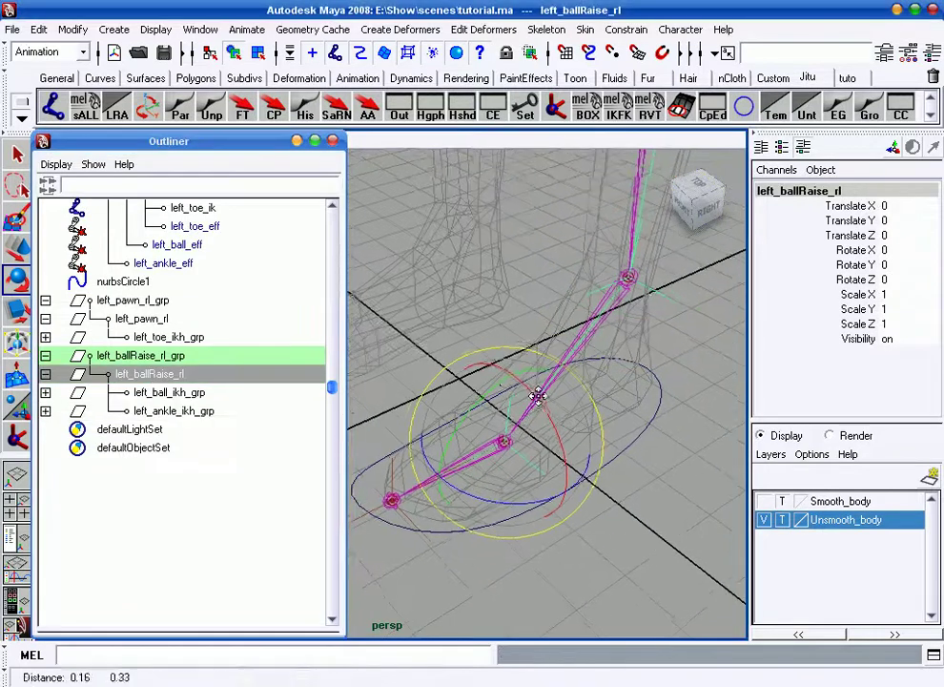
{"action": "mouse_move", "coordinate": [498, 385]}
{"action": "left_mouse_down"}
{"action": "mouse_move", "coordinate": [482, 396]}
{"action": "mouse_move", "coordinate": [467, 439]}
{"action": "left_mouse_up"}
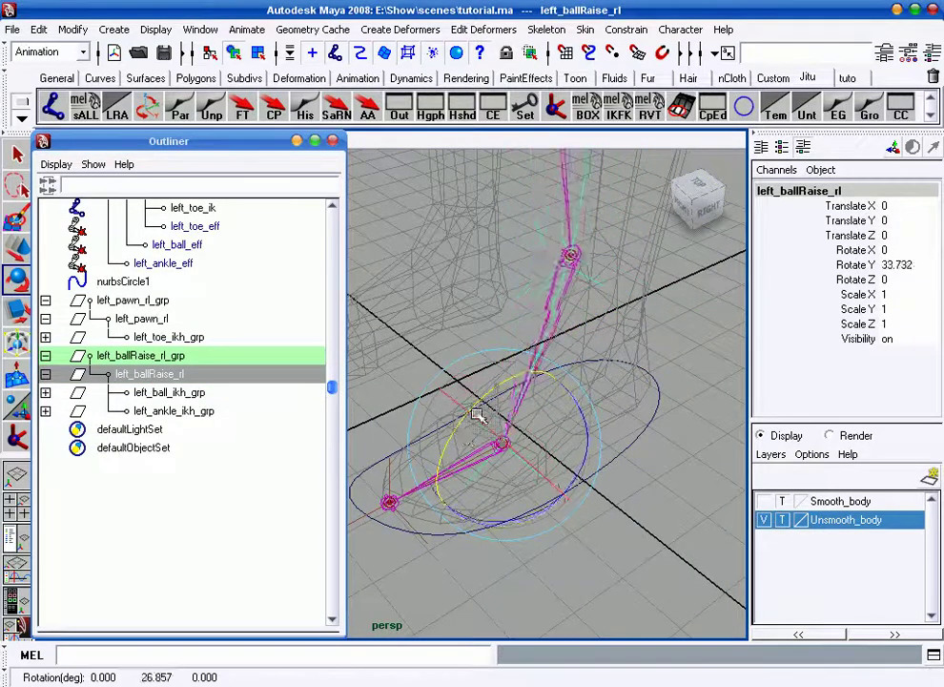
{"action": "right_click_drag", "start_coordinate": [467, 439], "coordinate": [584, 439], "text": "alt"}
{"action": "middle_click_drag", "start_coordinate": [584, 439], "coordinate": [443, 344], "text": "alt"}
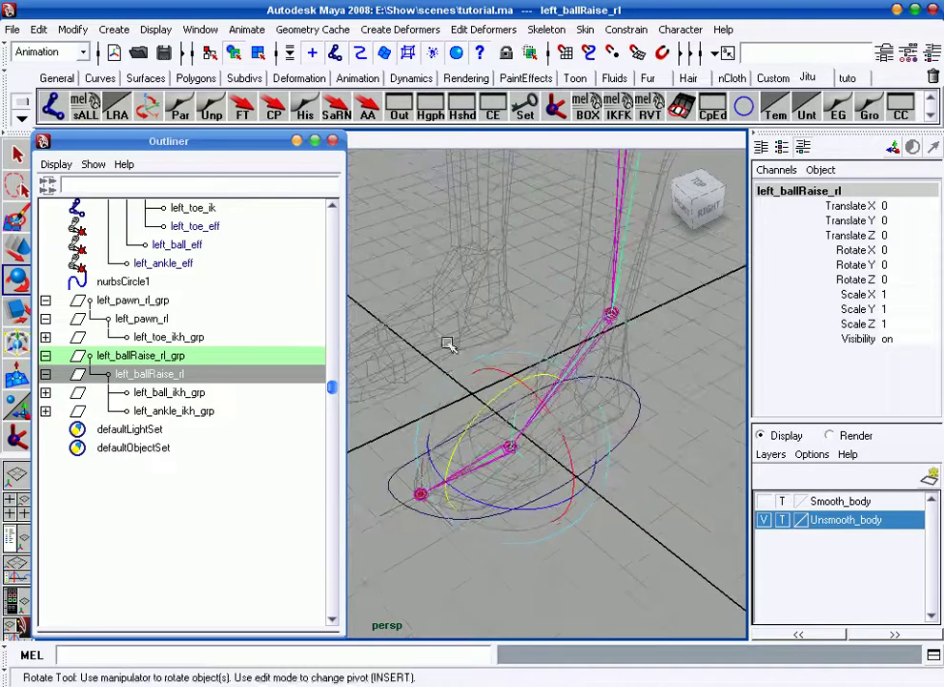
{"action": "left_click", "coordinate": [443, 343]}
{"action": "left_click_drag", "start_coordinate": [620, 286], "coordinate": [676, 258], "text": "alt"}
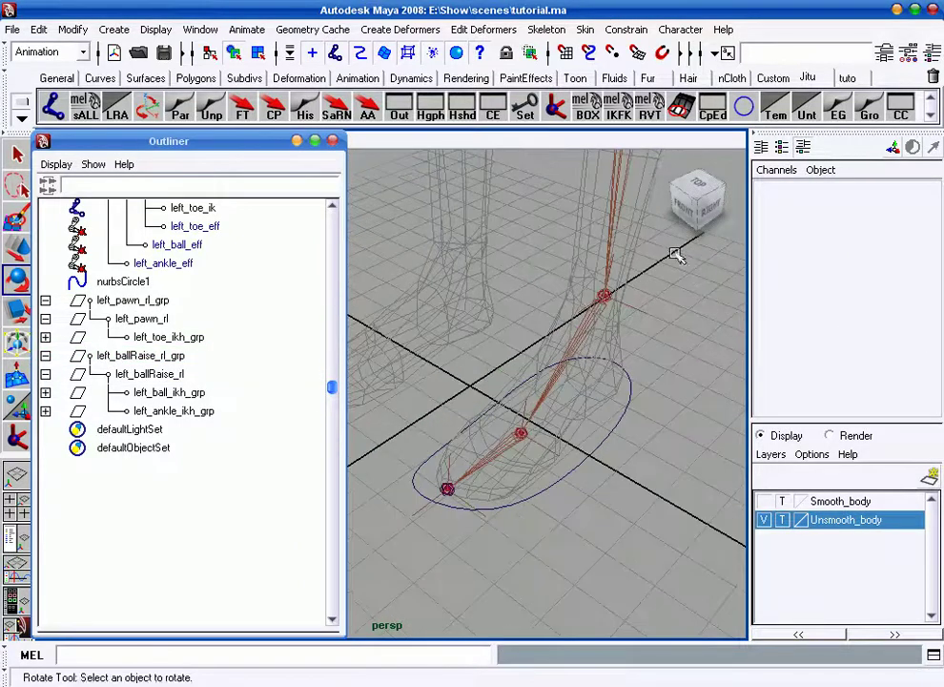
- Create an empty node inside a new group and rename null1 to left_toeRaise_rl
{"action": "left_click", "coordinate": [840, 109]}
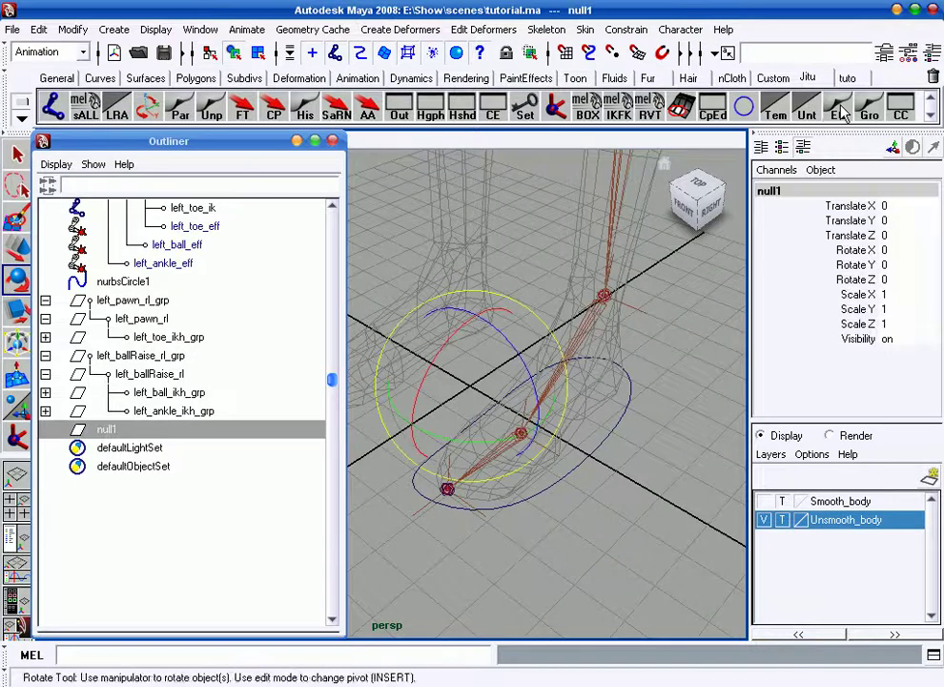
{"action": "left_click", "coordinate": [870, 115]}
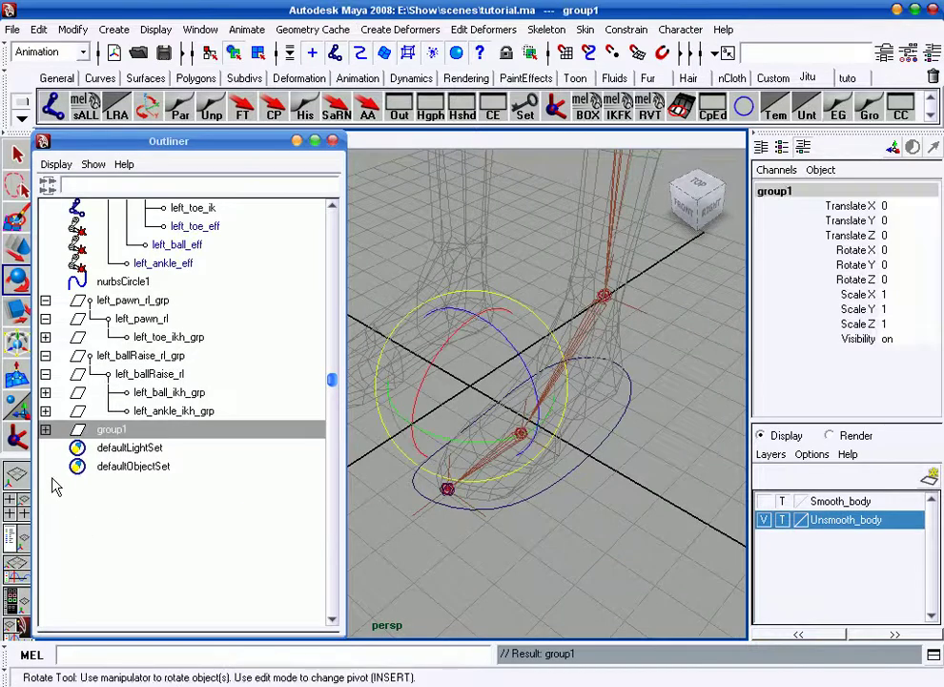
{"action": "left_click", "coordinate": [45, 429]}
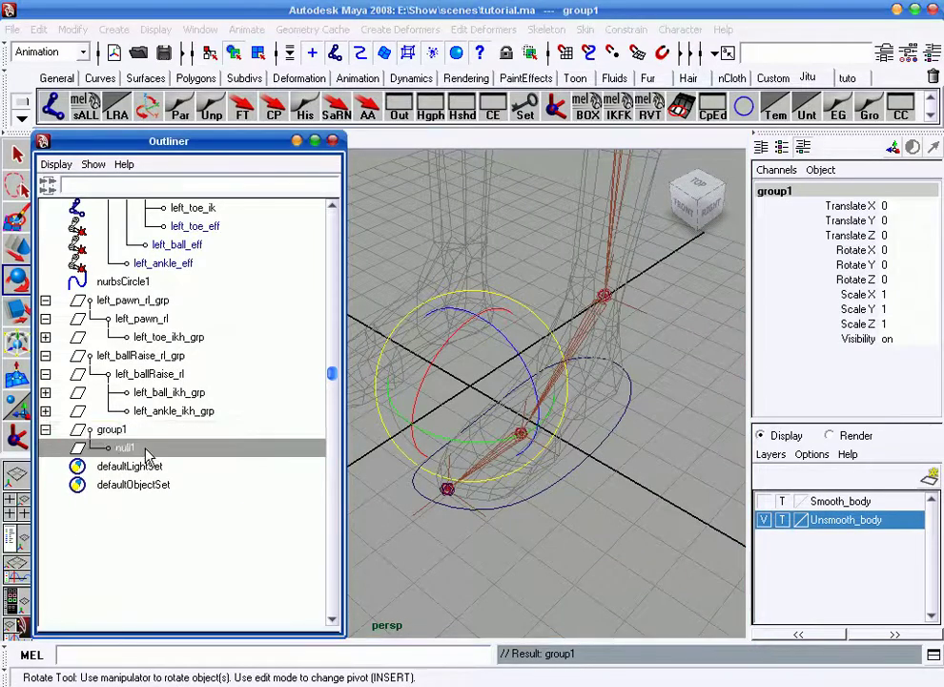
{"action": "double_click", "coordinate": [201, 446]}
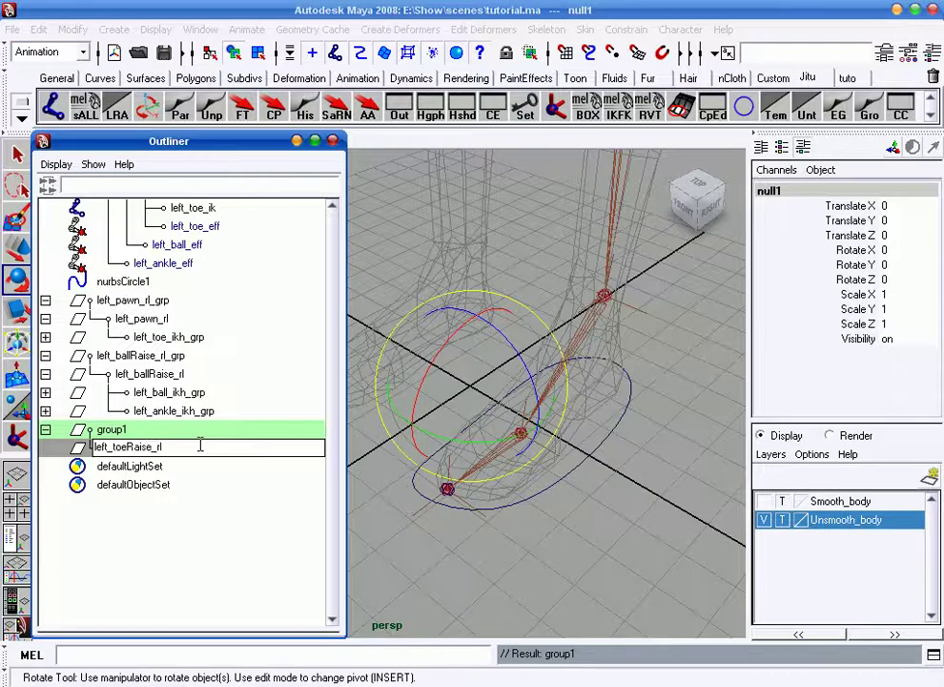
{"action": "key", "text": "Return"}
- Rename the parent group1 to left_toeRaise_rl_grp
{"action": "double_click", "coordinate": [201, 448]}
{"action": "key", "text": "ctrl+c"}
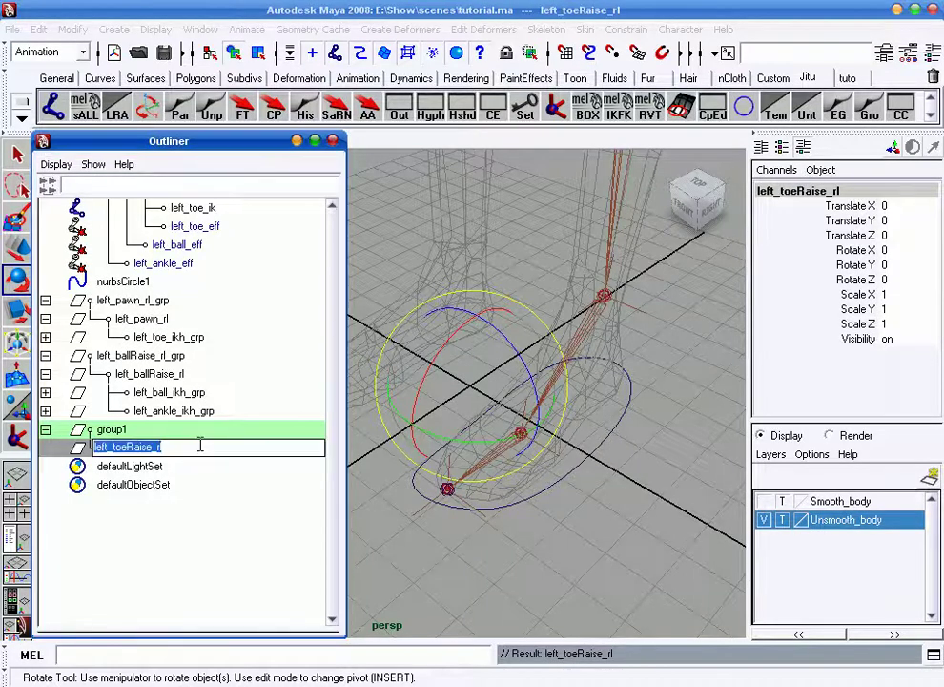
{"action": "left_click", "coordinate": [173, 429]}
{"action": "double_click", "coordinate": [173, 429]}
{"action": "key", "text": "ctrl+v"}
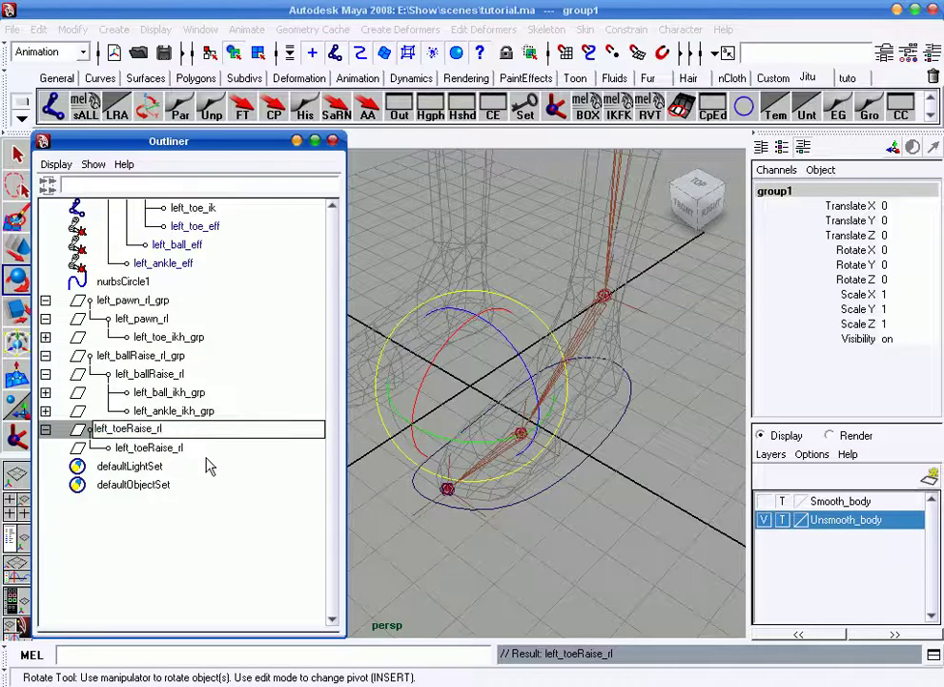
{"action": "type", "text": "_grp"}
{"action": "key", "text": "Return"}
- Try dragging left_ballRaise_rl_grp under left_toeRaise_rl, then undo it
{"action": "key", "text": "w"}
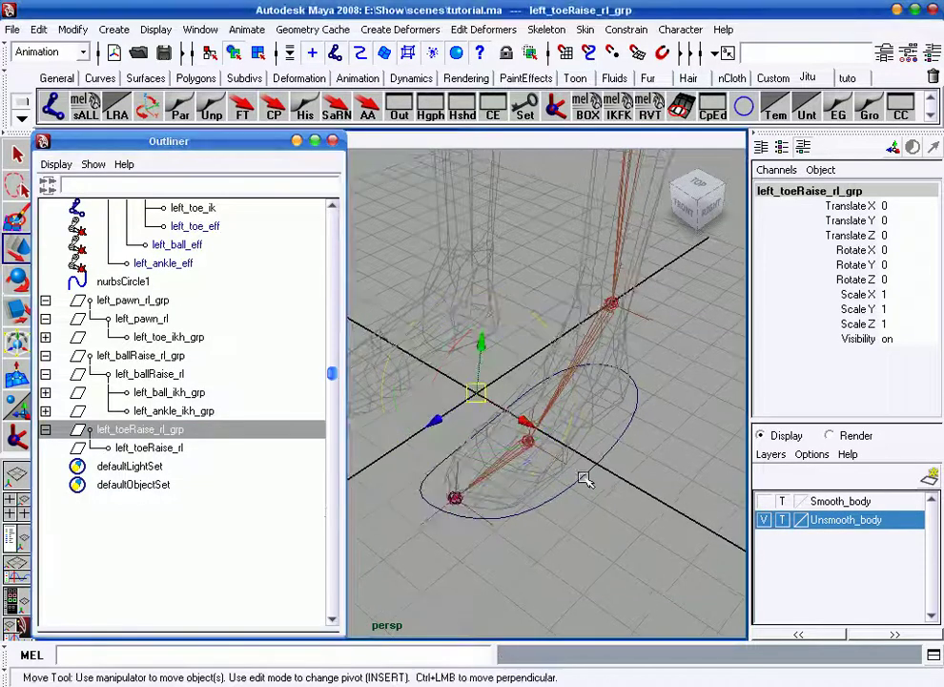
{"action": "left_click", "coordinate": [150, 359]}
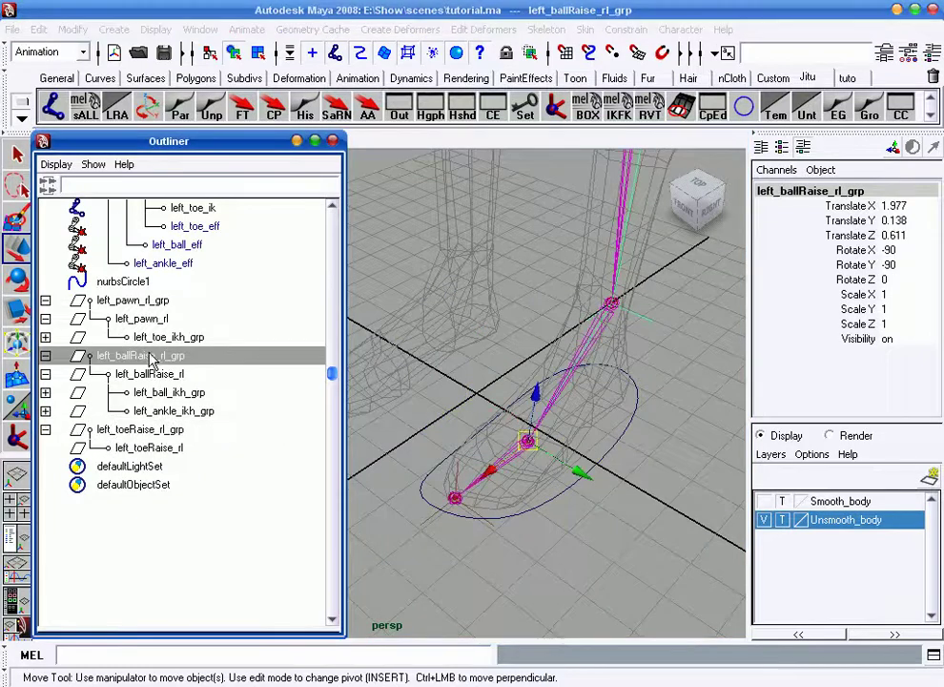
{"action": "left_click_drag", "start_coordinate": [443, 413], "coordinate": [421, 390], "text": "alt"}
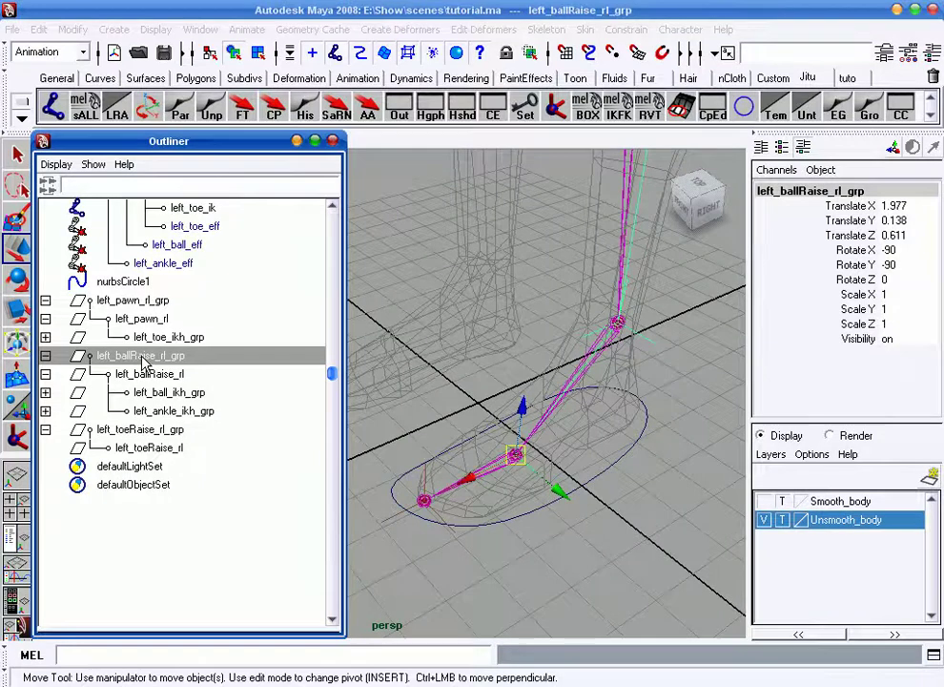
{"action": "middle_click_drag", "start_coordinate": [146, 359], "coordinate": [124, 448]}
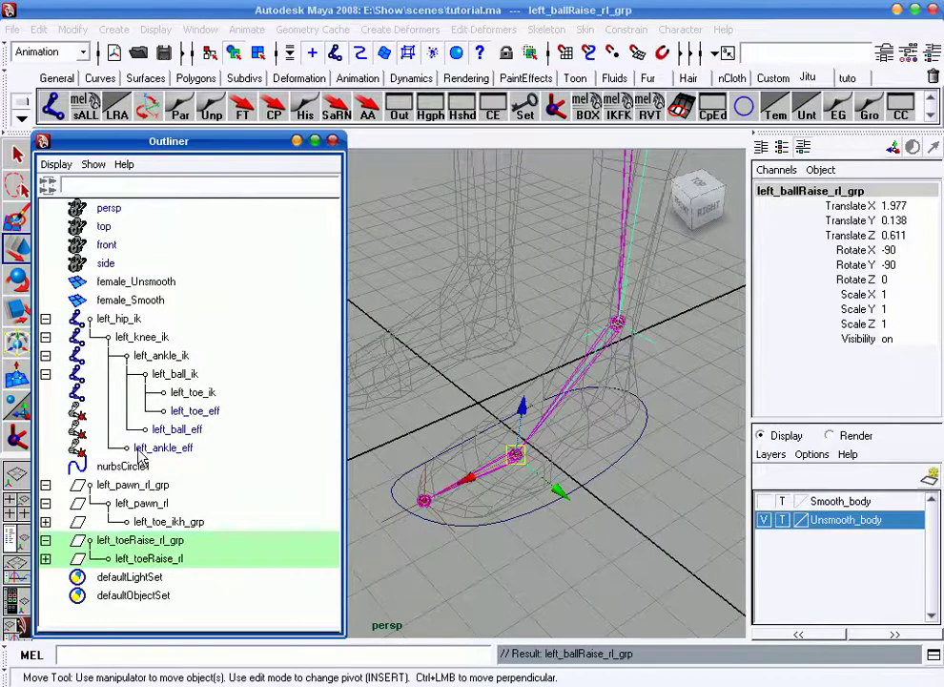
{"action": "left_click", "coordinate": [103, 558]}
{"action": "left_click_drag", "start_coordinate": [354, 458], "coordinate": [362, 459], "text": "alt"}
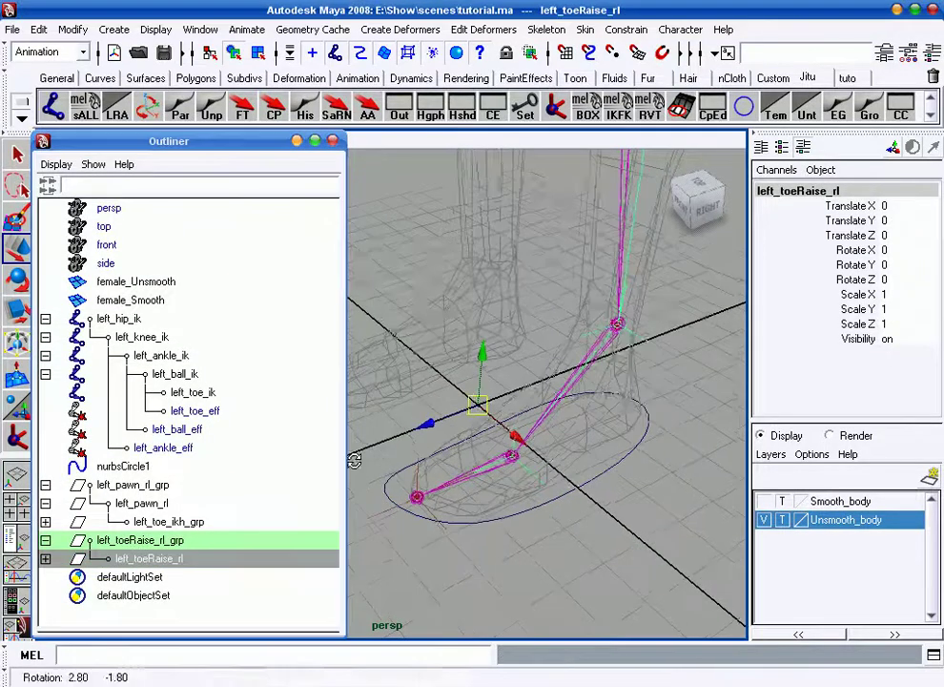
{"action": "key", "text": "z"}
{"action": "key", "text": "z"}
{"action": "mouse_move", "coordinate": [401, 496]}
{"action": "left_mouse_down", "text": "alt"}
{"action": "mouse_move", "coordinate": [512, 481]}
{"action": "mouse_move", "coordinate": [460, 447]}
{"action": "mouse_move", "coordinate": [431, 401]}
{"action": "left_mouse_up", "text": "alt"}
- Point- and orient-constrain left_toeRaise_rl_grp to the left_toe_ik handle
{"action": "left_click", "coordinate": [430, 400]}
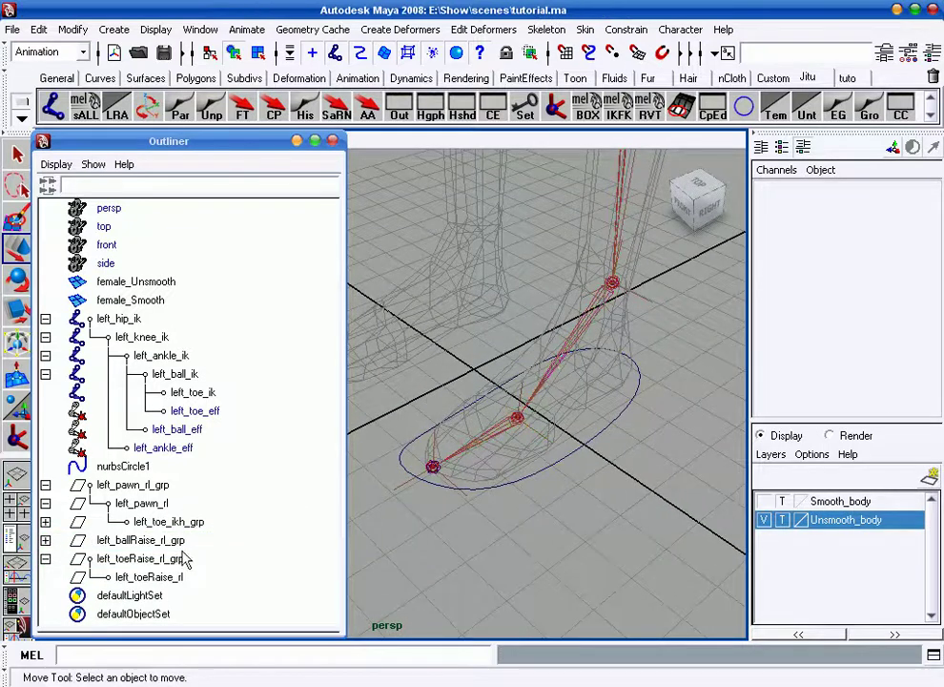
{"action": "mouse_move", "coordinate": [500, 453]}
{"action": "right_mouse_down", "text": "alt"}
{"action": "mouse_move", "coordinate": [563, 453]}
{"action": "mouse_move", "coordinate": [540, 384]}
{"action": "right_mouse_up", "text": "alt"}
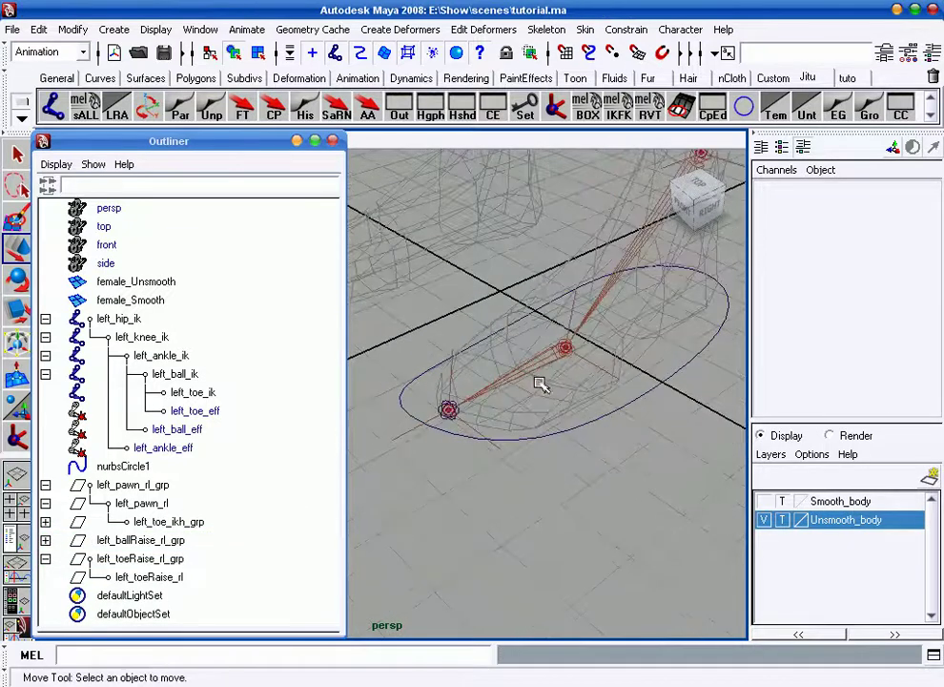
{"action": "left_click", "coordinate": [542, 378]}
{"action": "left_click", "coordinate": [448, 410]}
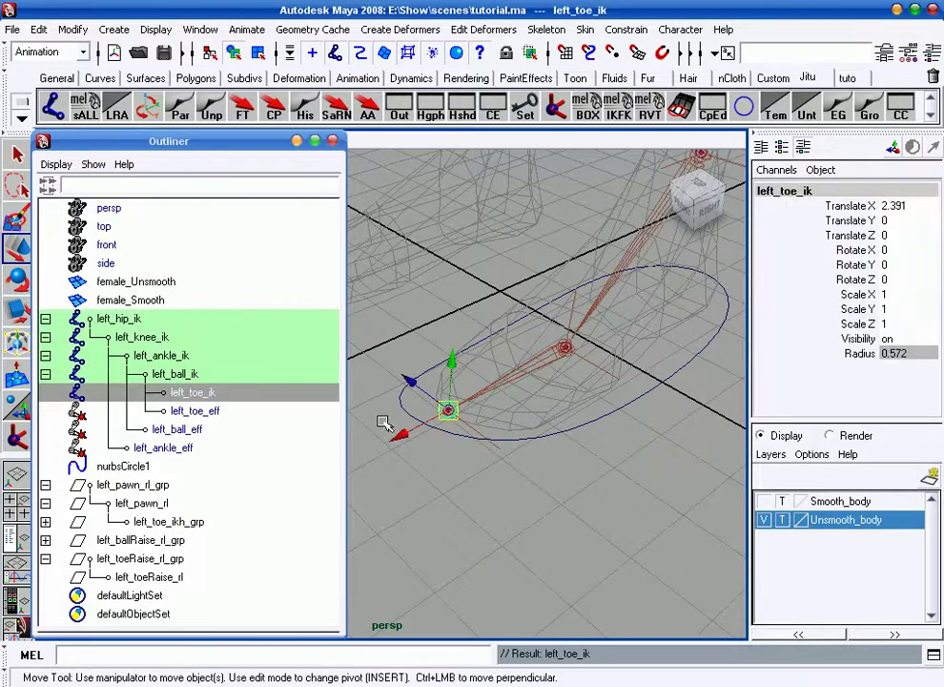
{"action": "left_click", "coordinate": [134, 558]}
{"action": "left_click", "coordinate": [626, 30]}
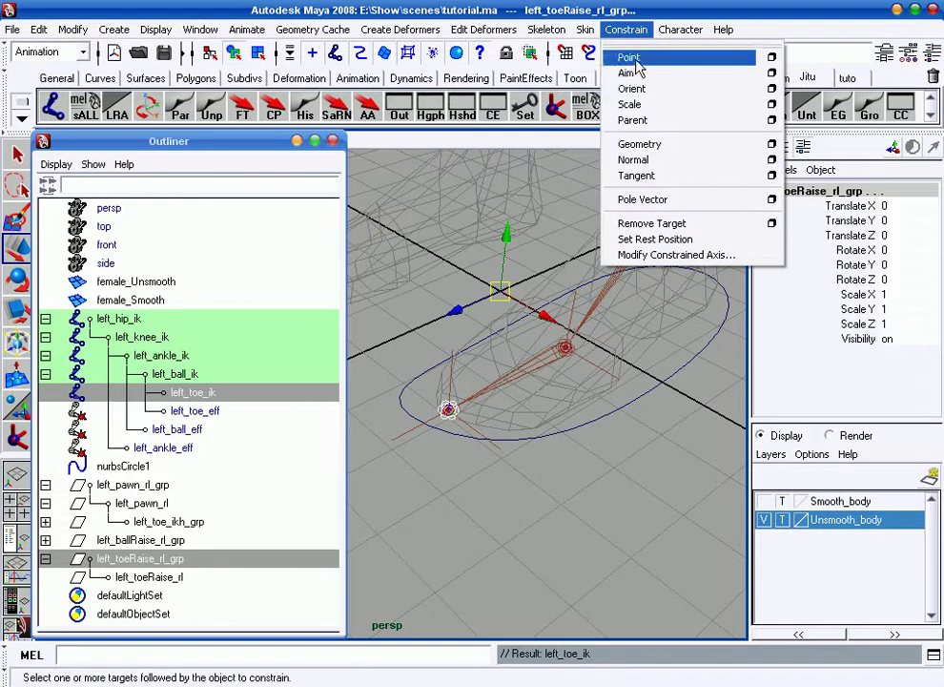
{"action": "left_click", "coordinate": [629, 57]}
{"action": "left_click", "coordinate": [626, 30]}
{"action": "left_click", "coordinate": [632, 87]}
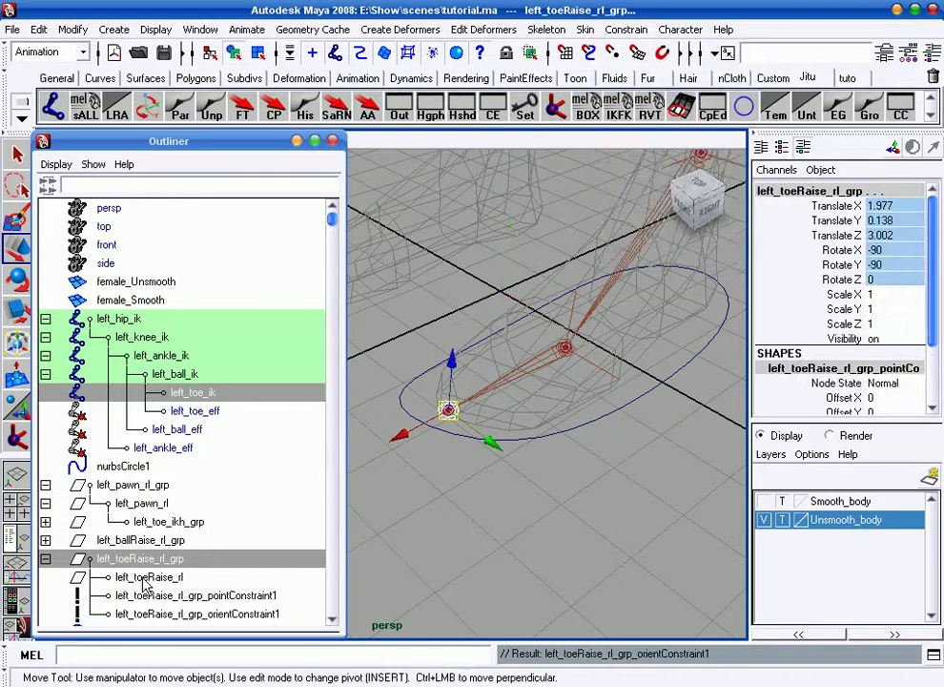
- Delete both new constraint nodes in the Outliner, then select left_pawn_rl_grp
{"action": "scroll", "coordinate": [194, 568], "scroll_direction": "down", "scroll_amount": 4}
{"action": "left_click_drag", "start_coordinate": [228, 375], "coordinate": [228, 394]}
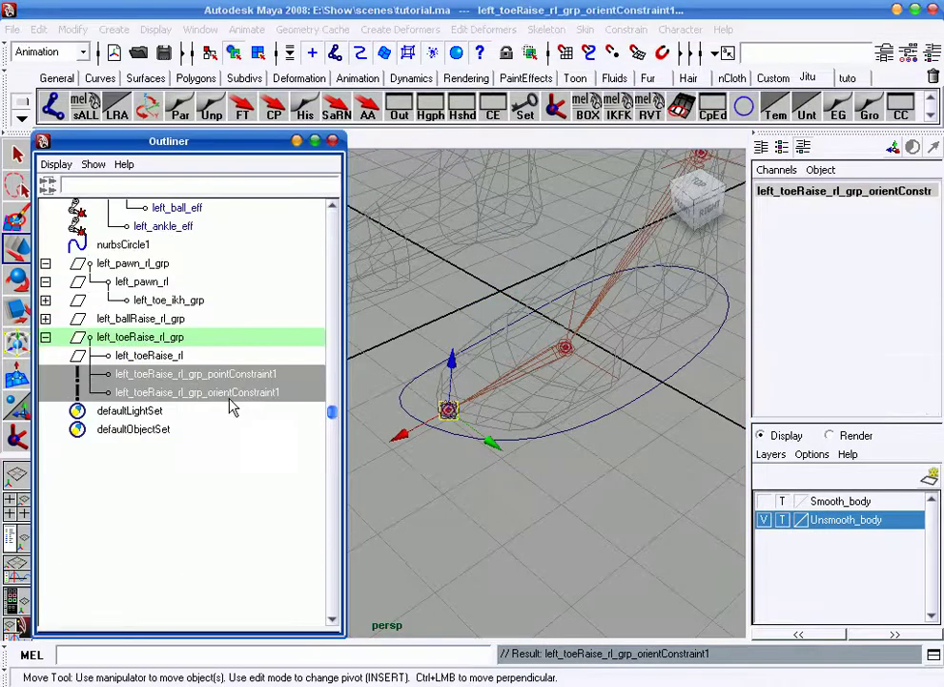
{"action": "key", "text": "Delete"}
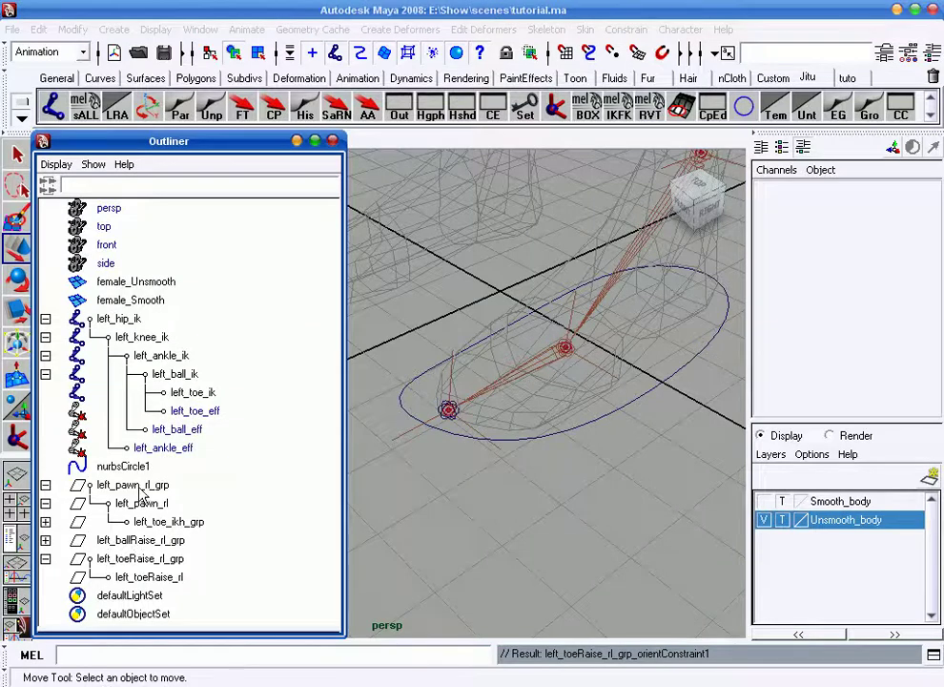
{"action": "left_click", "coordinate": [141, 488]}
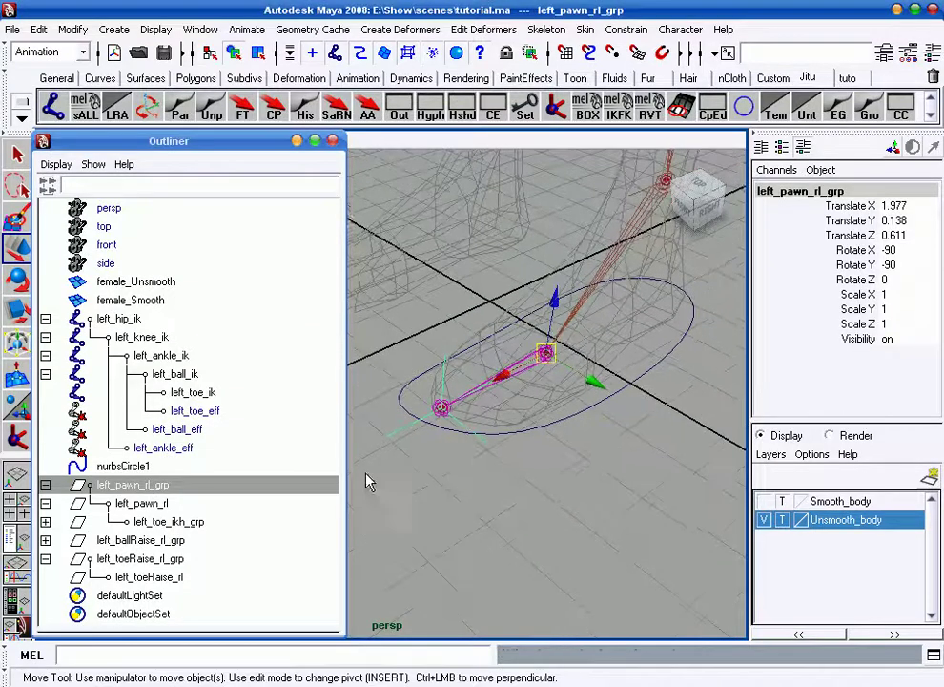
- Parent left_ballRaise_rl_grp under left_toeRaise_rl and test-rotate the toe group's pivot
{"action": "left_click", "coordinate": [162, 541]}
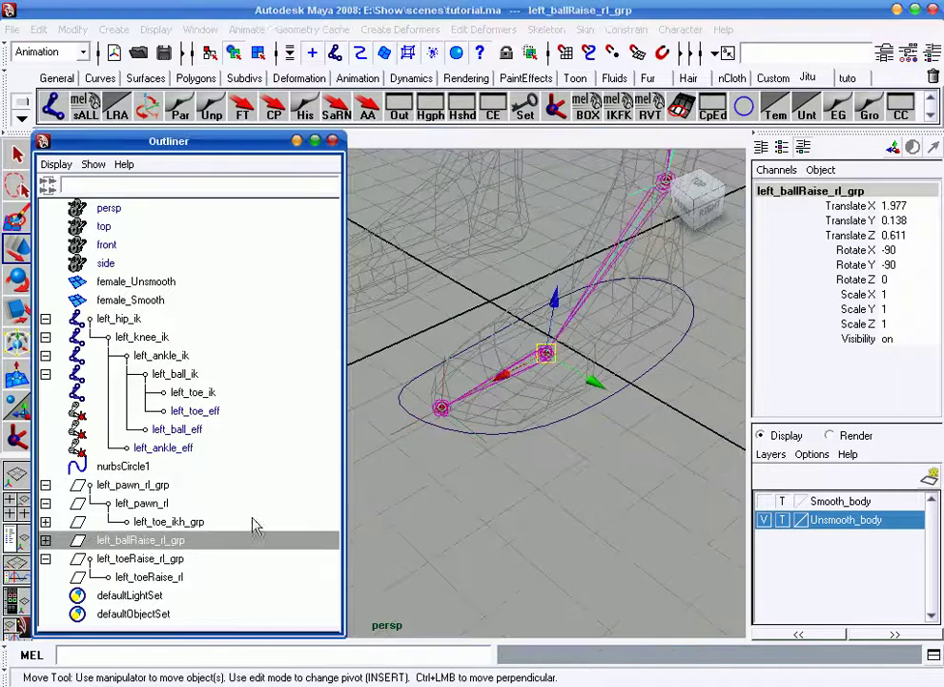
{"action": "left_click", "coordinate": [143, 578]}
{"action": "middle_click_drag", "start_coordinate": [141, 579], "coordinate": [140, 580]}
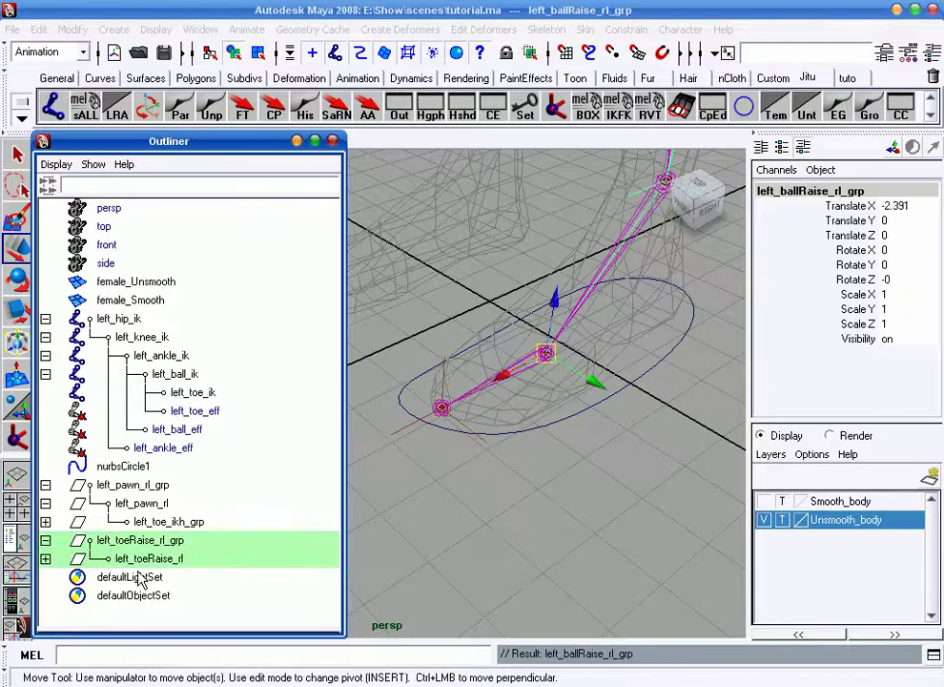
{"action": "left_click", "coordinate": [145, 563]}
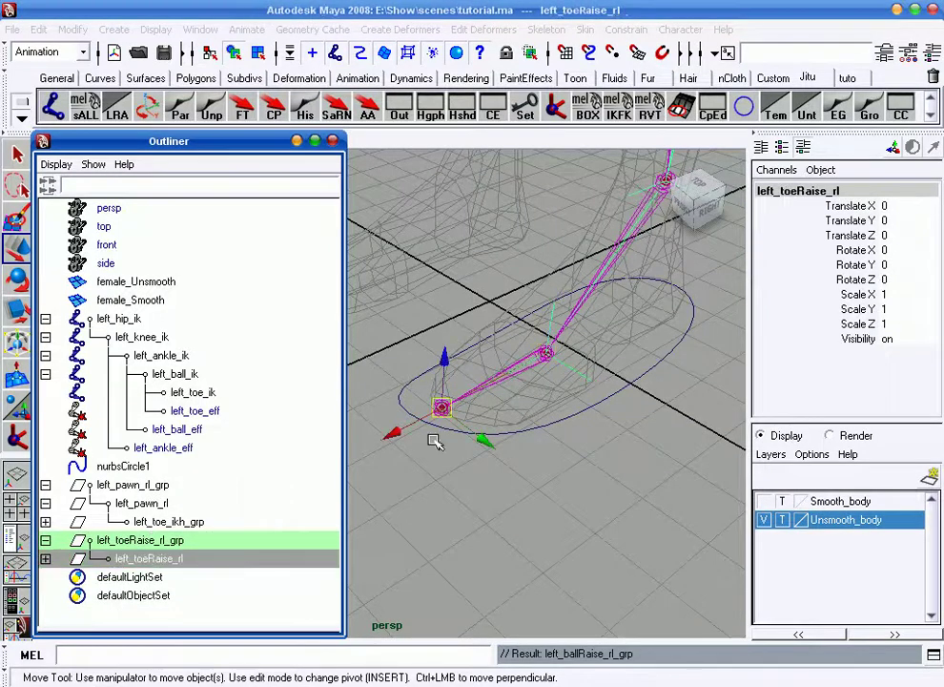
{"action": "mouse_move", "coordinate": [516, 409]}
{"action": "left_mouse_down", "text": "alt"}
{"action": "mouse_move", "coordinate": [489, 396]}
{"action": "mouse_move", "coordinate": [509, 408]}
{"action": "left_mouse_up", "text": "alt"}
{"action": "key", "text": "e"}
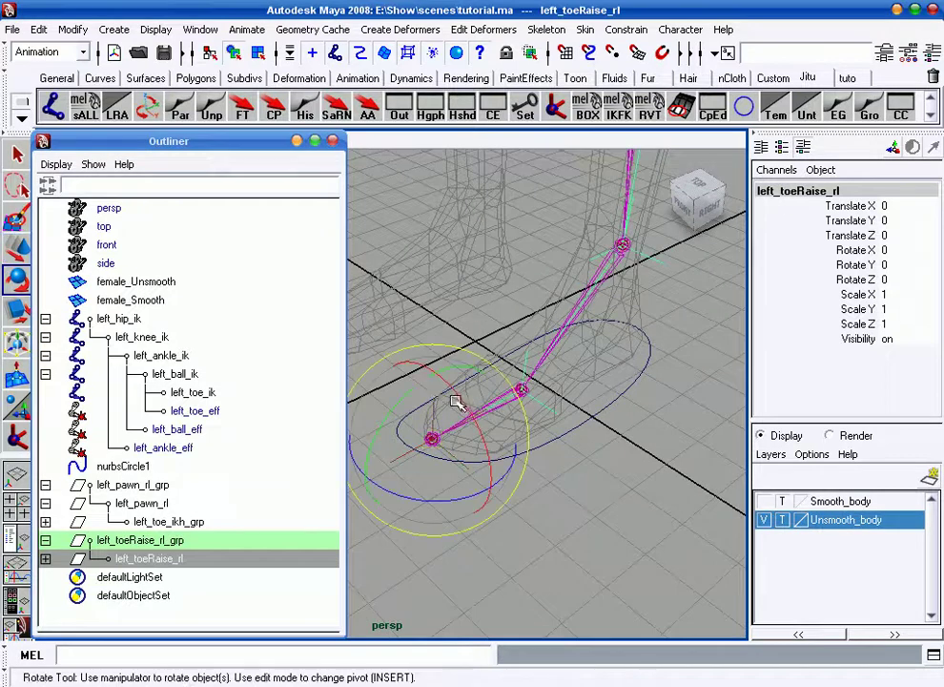
{"action": "mouse_move", "coordinate": [420, 382]}
{"action": "left_mouse_down"}
{"action": "mouse_move", "coordinate": [384, 434]}
{"action": "mouse_move", "coordinate": [403, 411]}
{"action": "mouse_move", "coordinate": [401, 426]}
{"action": "mouse_move", "coordinate": [467, 455]}
{"action": "left_mouse_up"}
{"action": "right_click_drag", "start_coordinate": [467, 454], "coordinate": [460, 460], "text": "alt"}
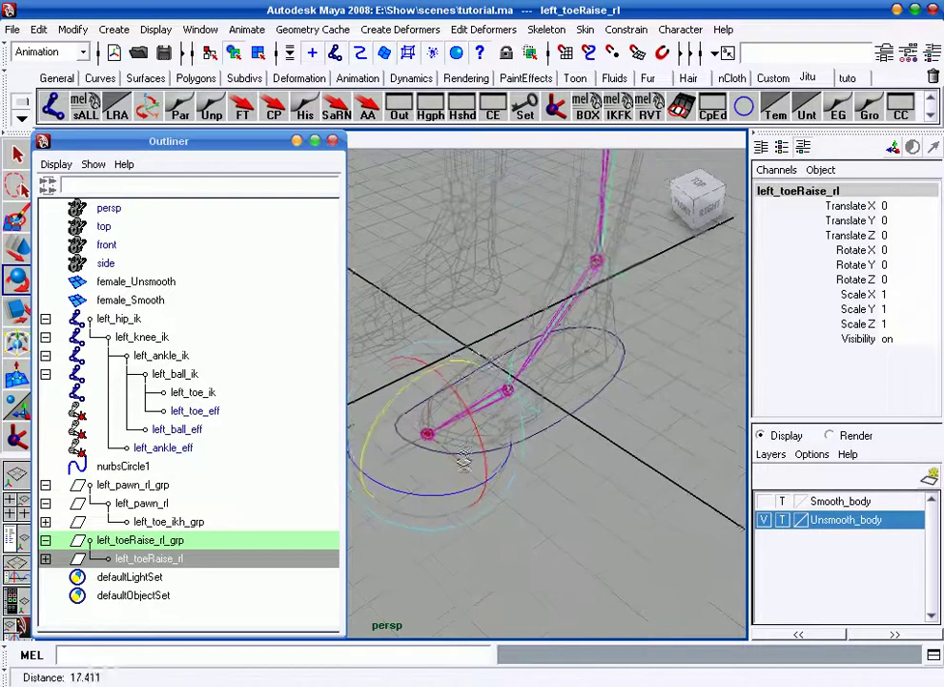
{"action": "left_click_drag", "start_coordinate": [460, 460], "coordinate": [512, 443], "text": "alt"}
{"action": "left_click_drag", "start_coordinate": [421, 395], "coordinate": [410, 420]}
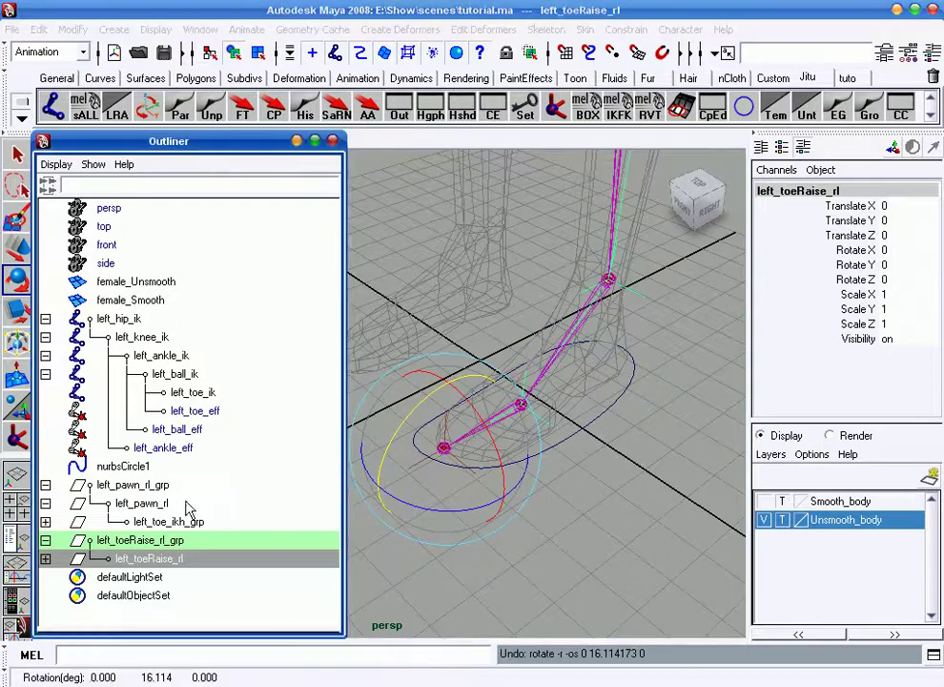
- Parent left_pawn_rl_grp under left_toeRaise_rl, test the toe lift, and undo the rotation
{"action": "left_click", "coordinate": [134, 485]}
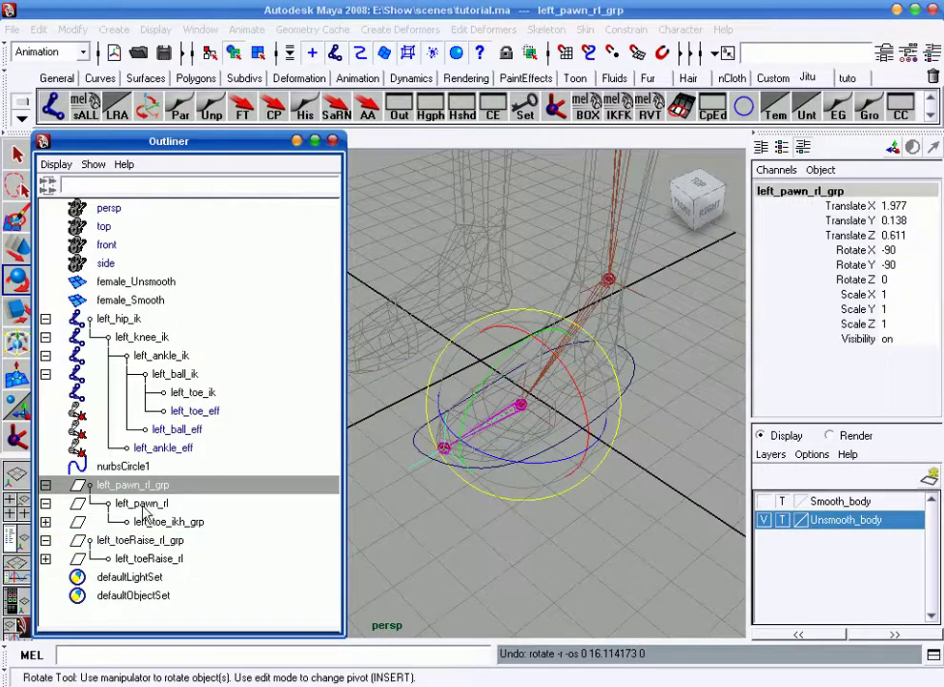
{"action": "left_click", "coordinate": [139, 560]}
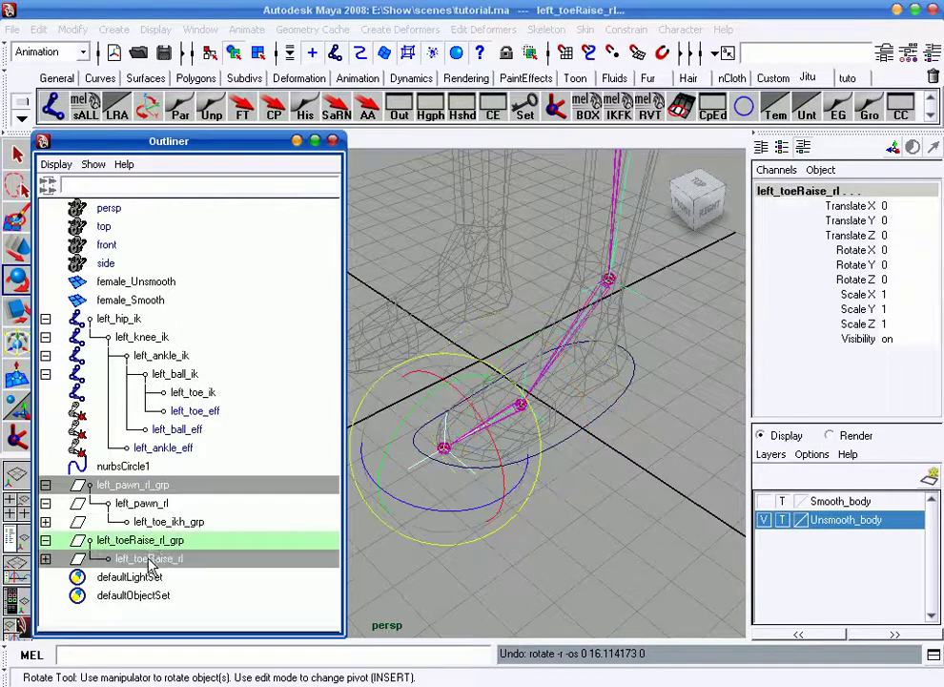
{"action": "key", "text": "p"}
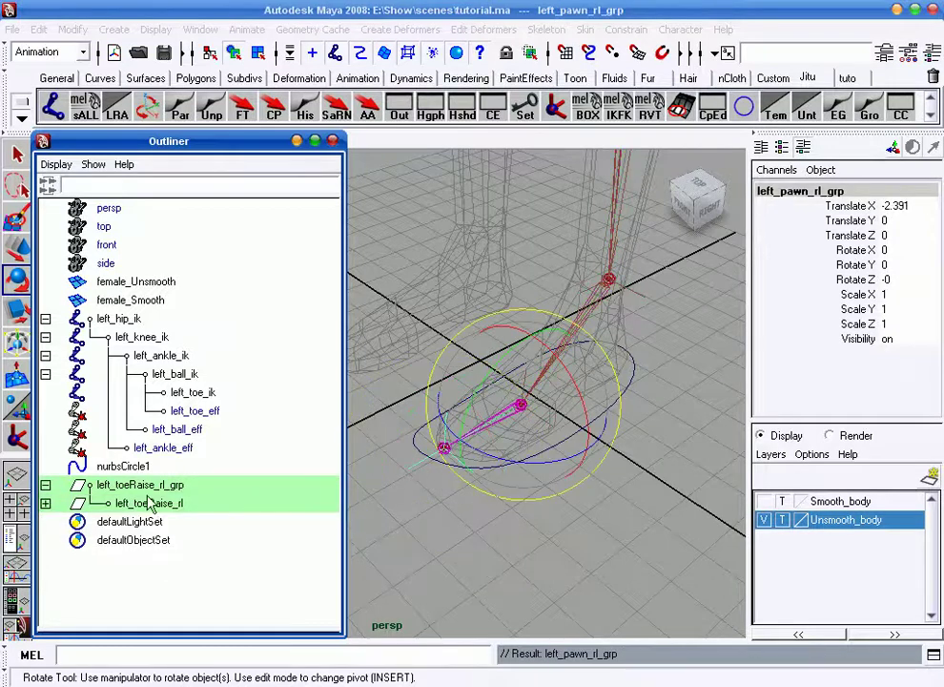
{"action": "left_click", "coordinate": [162, 505]}
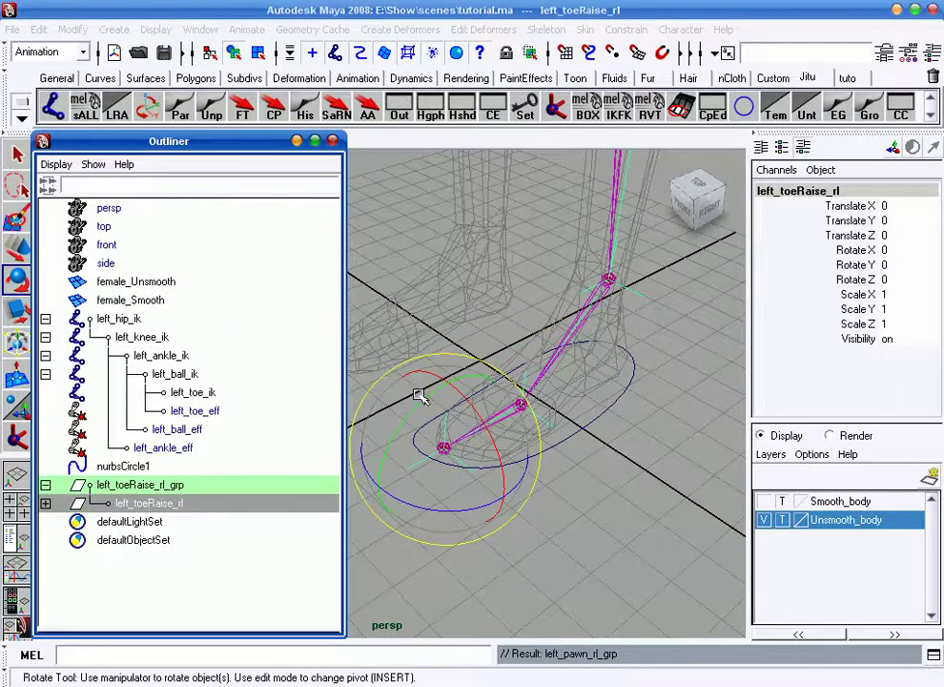
{"action": "left_click_drag", "start_coordinate": [429, 401], "coordinate": [383, 462]}
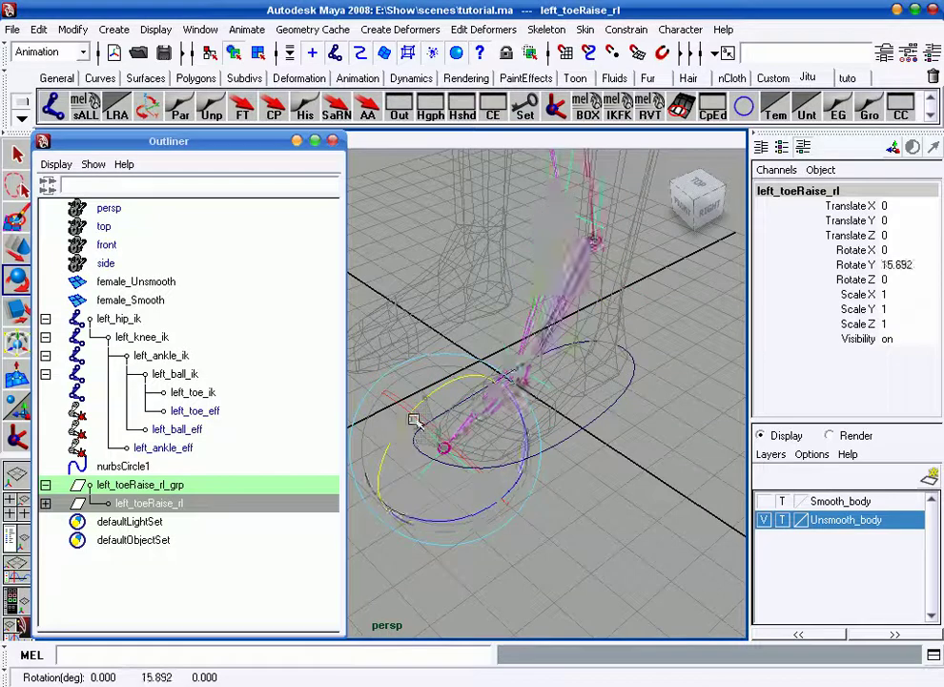
{"action": "key", "text": "ctrl+z"}
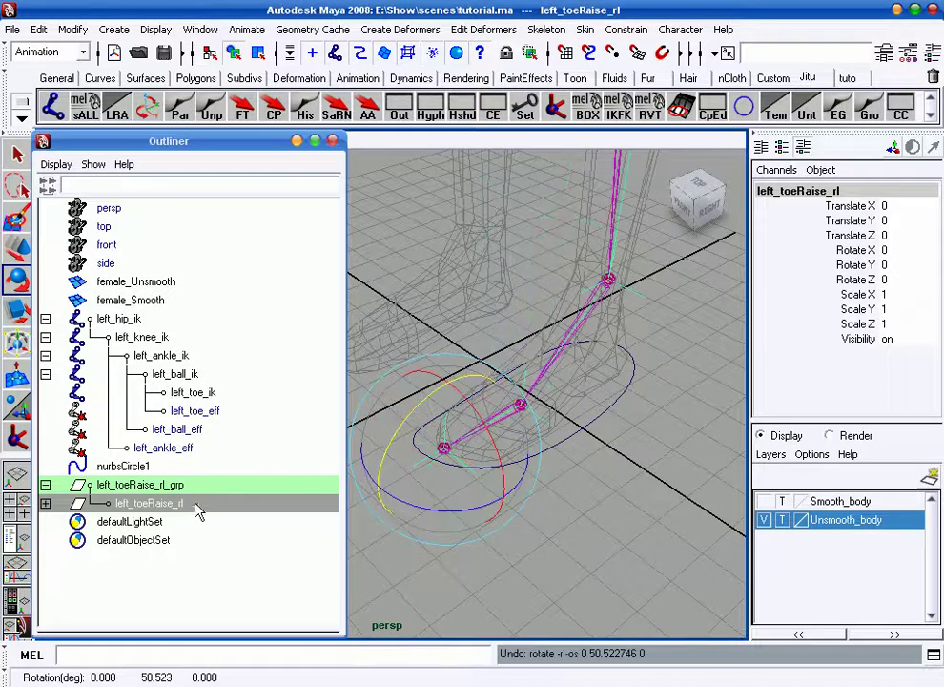
{"action": "mouse_move", "coordinate": [572, 502]}
{"action": "left_mouse_down", "text": "alt"}
{"action": "mouse_move", "coordinate": [599, 488]}
{"action": "mouse_move", "coordinate": [605, 459]}
{"action": "mouse_move", "coordinate": [624, 505]}
{"action": "mouse_move", "coordinate": [595, 497]}
{"action": "left_mouse_up", "text": "alt"}
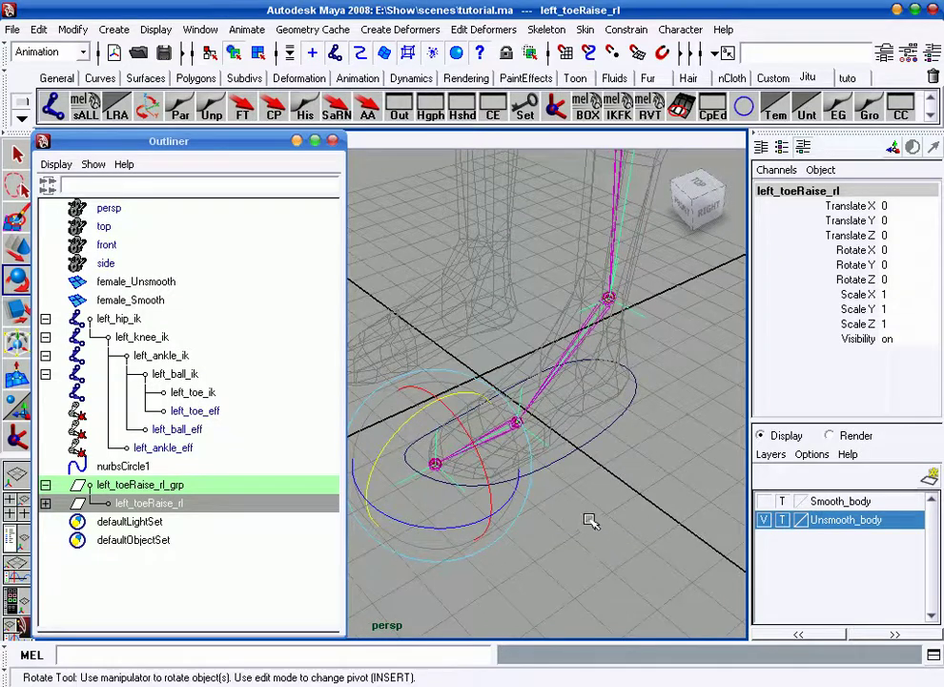
{"action": "left_click", "coordinate": [591, 515]}
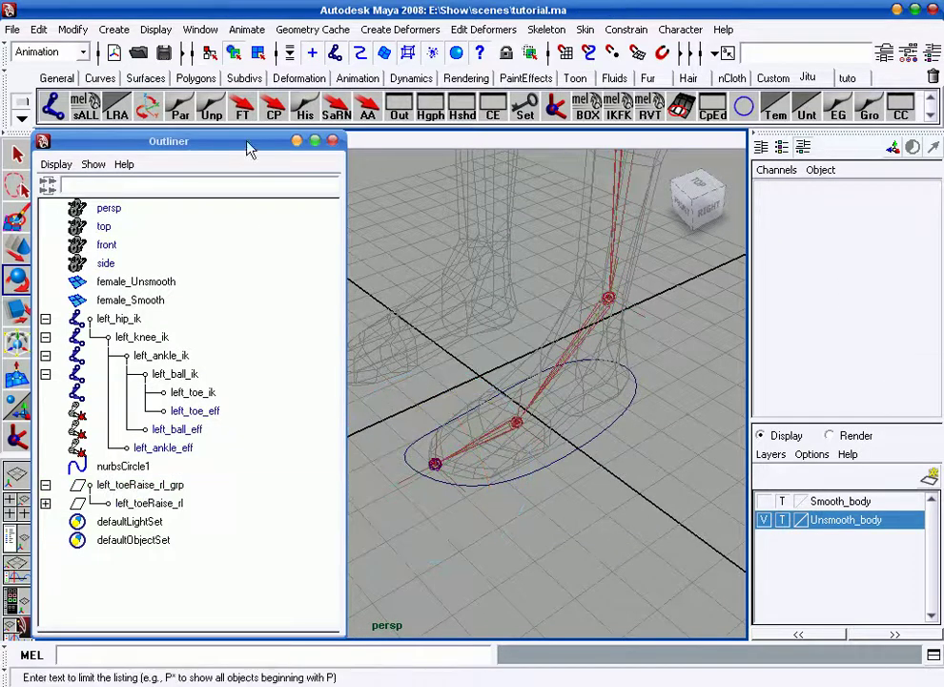
- Create a grouped null and rename the null left_heelRaise_rl
{"action": "left_click_drag", "start_coordinate": [585, 382], "coordinate": [608, 391], "text": "alt"}
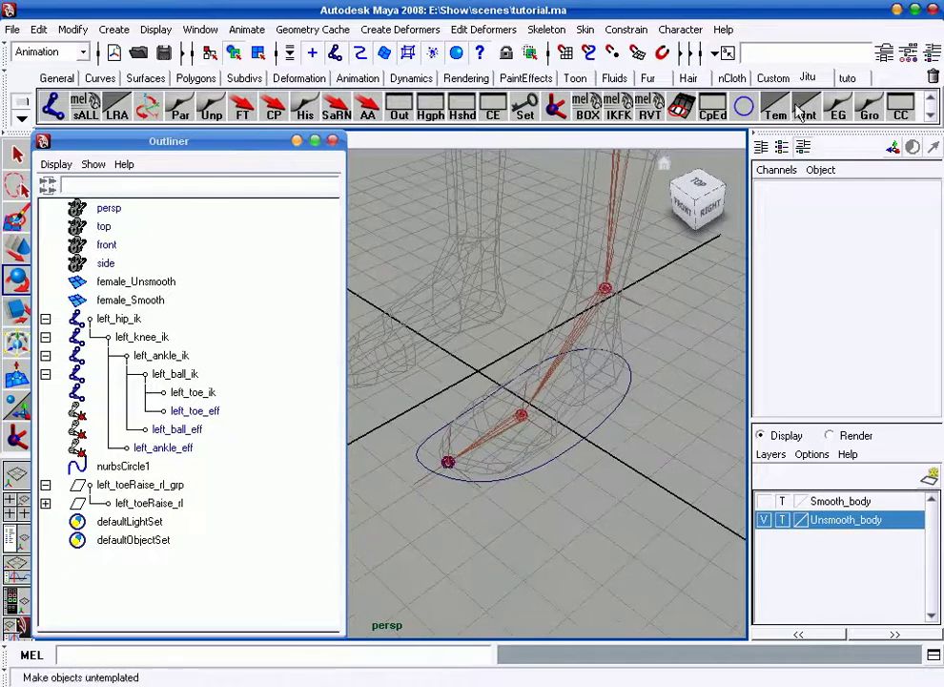
{"action": "left_click", "coordinate": [840, 115]}
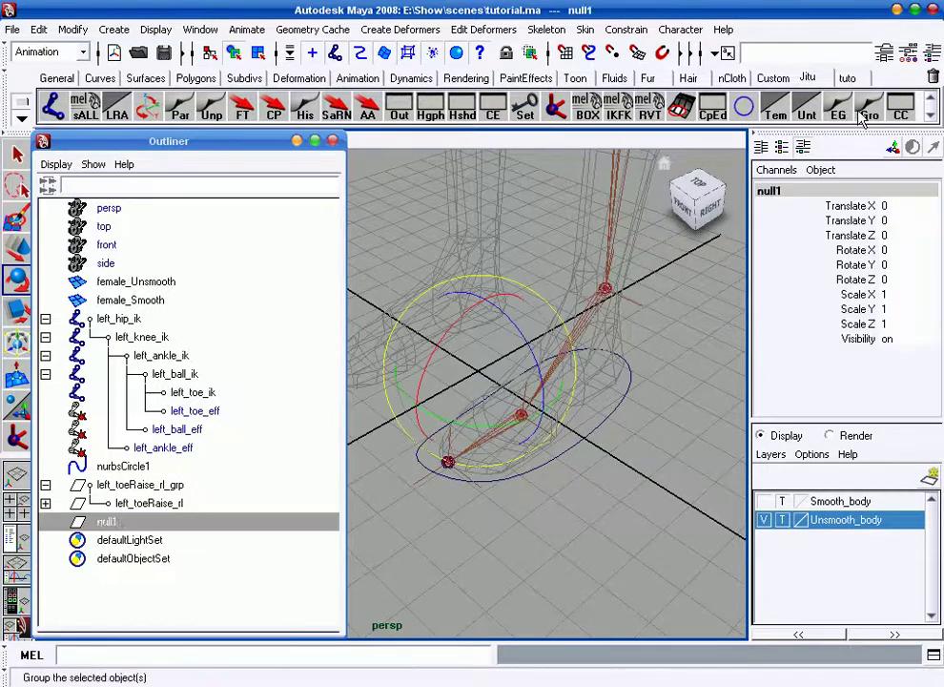
{"action": "key", "text": "ctrl+g"}
{"action": "left_click", "coordinate": [45, 522]}
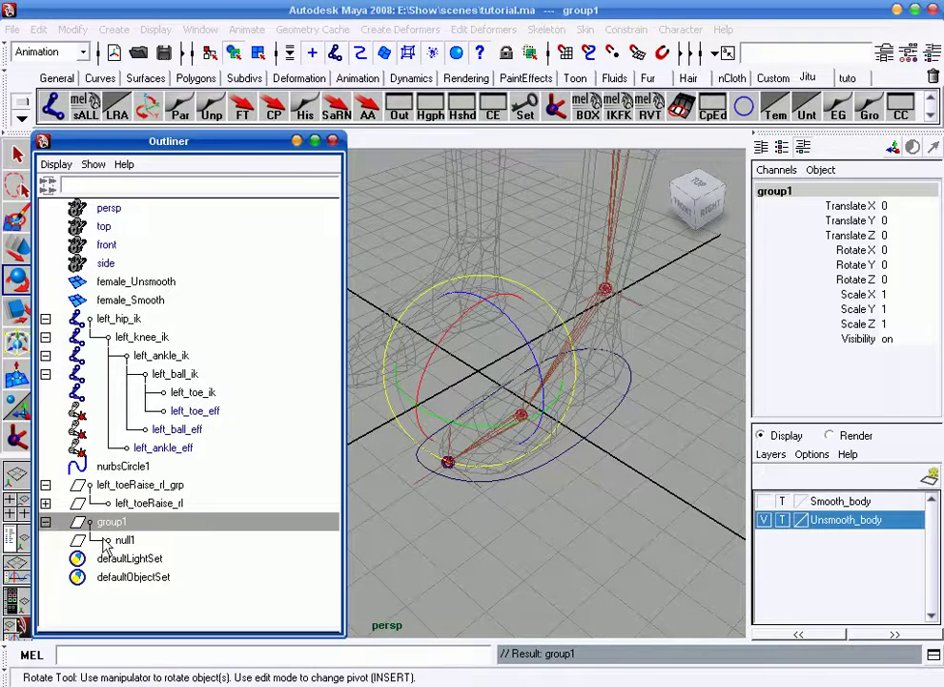
{"action": "double_click", "coordinate": [125, 539]}
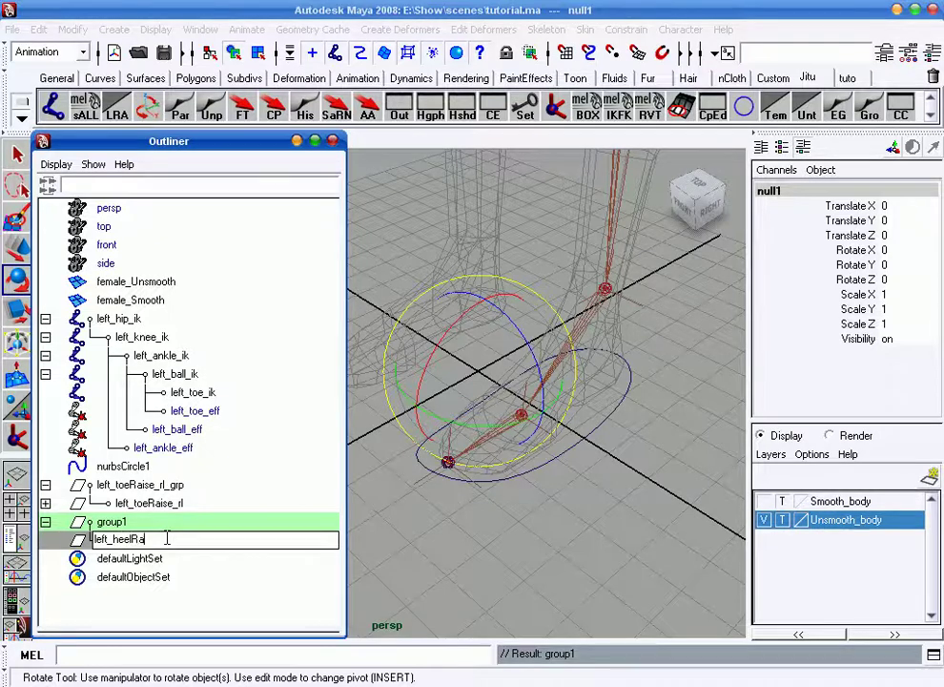
{"action": "type", "text": "left_heelRaise_rl"}
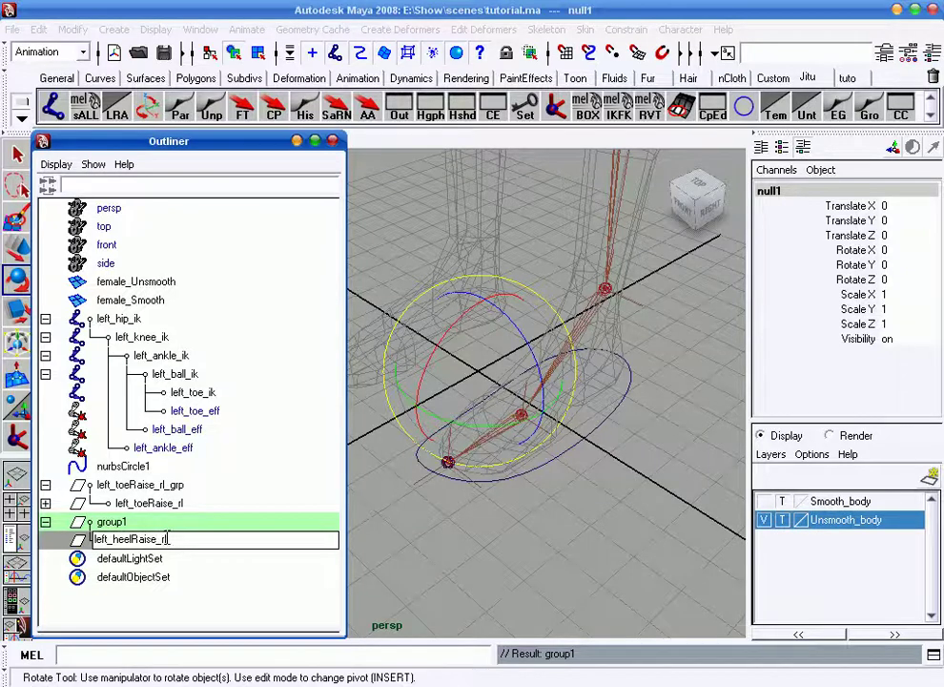
{"action": "key", "text": "Return"}
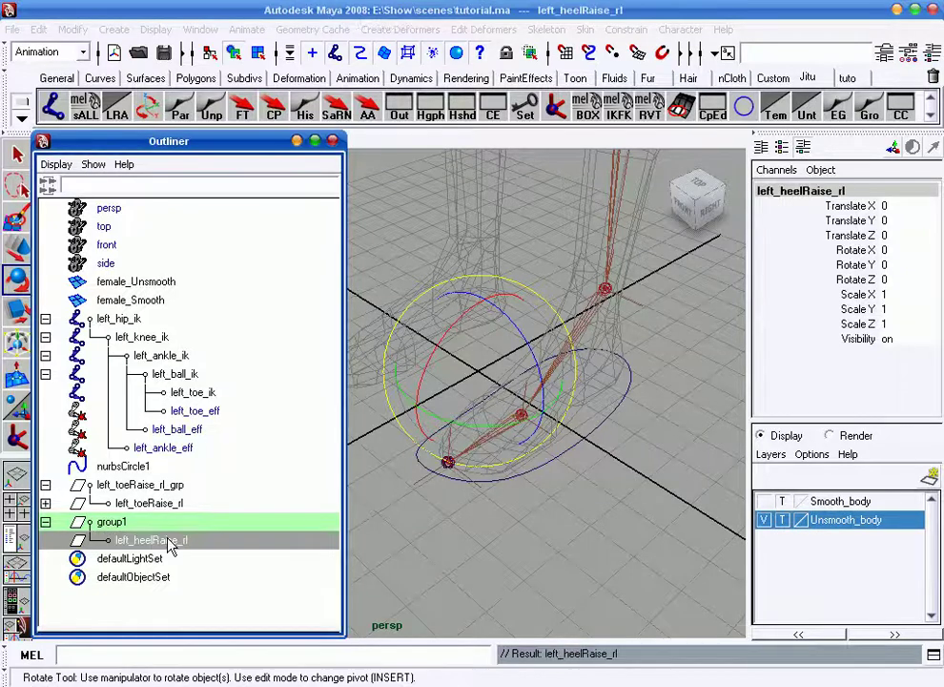
- Rename group1 to left_heelRaise_rl_grp by pasting the null's name and adding '_grp'
{"action": "double_click", "coordinate": [171, 541]}
{"action": "key", "text": "ctrl+c"}
{"action": "double_click", "coordinate": [133, 522]}
{"action": "key", "text": "ctrl+v"}
{"action": "type", "text": "_grp"}
{"action": "key", "text": "Return"}
- Select left_ankle_ik as the constraint target
{"action": "mouse_move", "coordinate": [554, 468]}
{"action": "left_mouse_down", "text": "alt"}
{"action": "mouse_move", "coordinate": [592, 375]}
{"action": "mouse_move", "coordinate": [604, 380]}
{"action": "left_mouse_up", "text": "alt"}
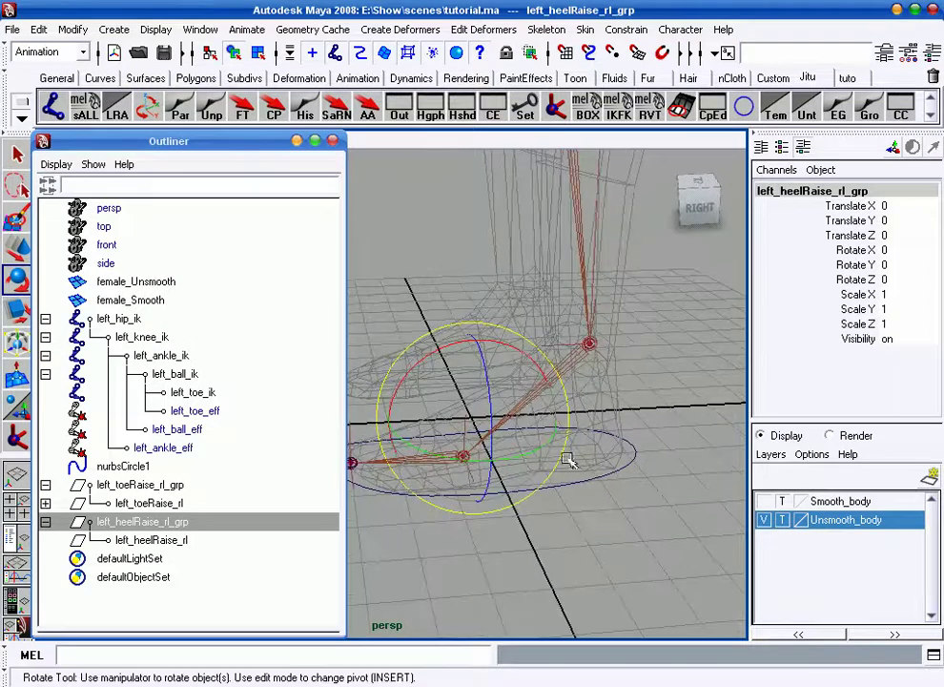
{"action": "left_click_drag", "start_coordinate": [594, 443], "coordinate": [654, 439], "text": "alt"}
{"action": "key", "text": "w"}
{"action": "left_click_drag", "start_coordinate": [622, 380], "coordinate": [602, 363], "text": "alt"}
{"action": "left_click", "coordinate": [586, 343]}
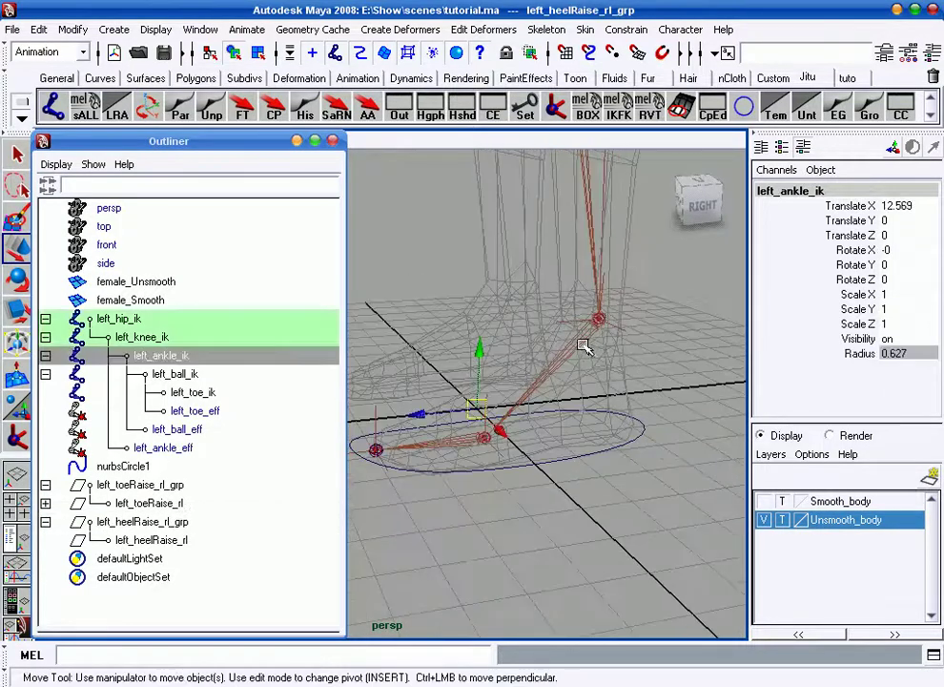
- Snap left_heelRaise_rl_grp to left_ankle_ik with a point constraint, then delete the constraint
{"action": "left_click", "coordinate": [143, 522]}
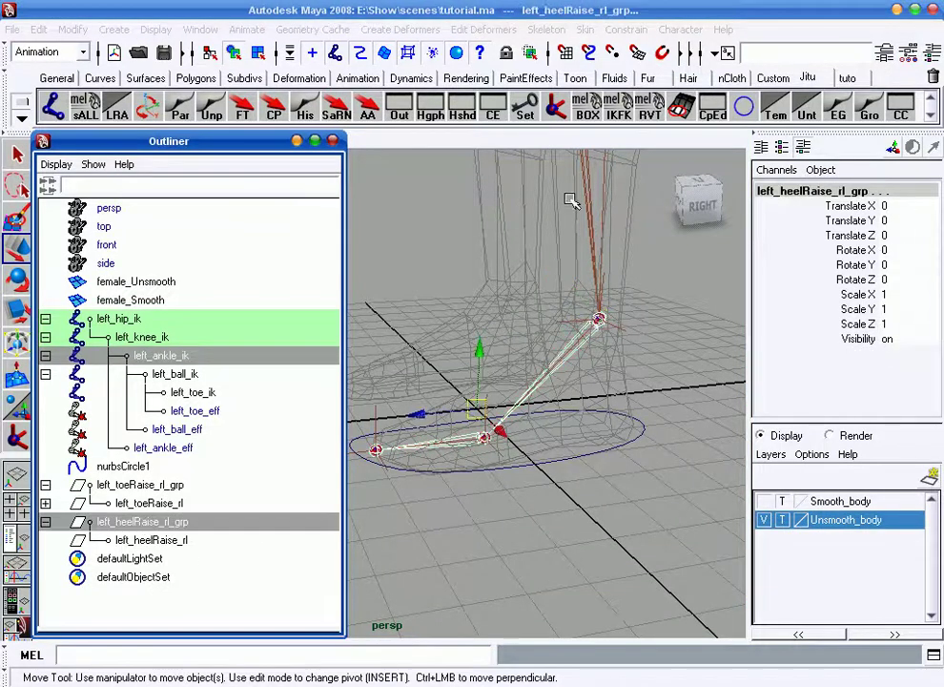
{"action": "left_click", "coordinate": [626, 29]}
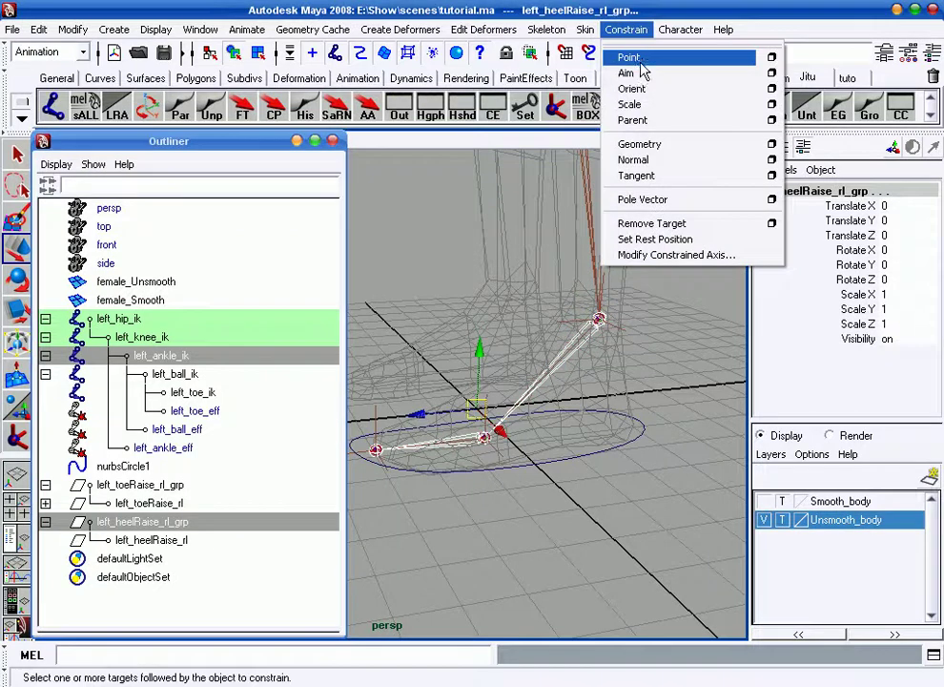
{"action": "left_click", "coordinate": [637, 58]}
{"action": "left_click_drag", "start_coordinate": [566, 493], "coordinate": [624, 476], "text": "alt"}
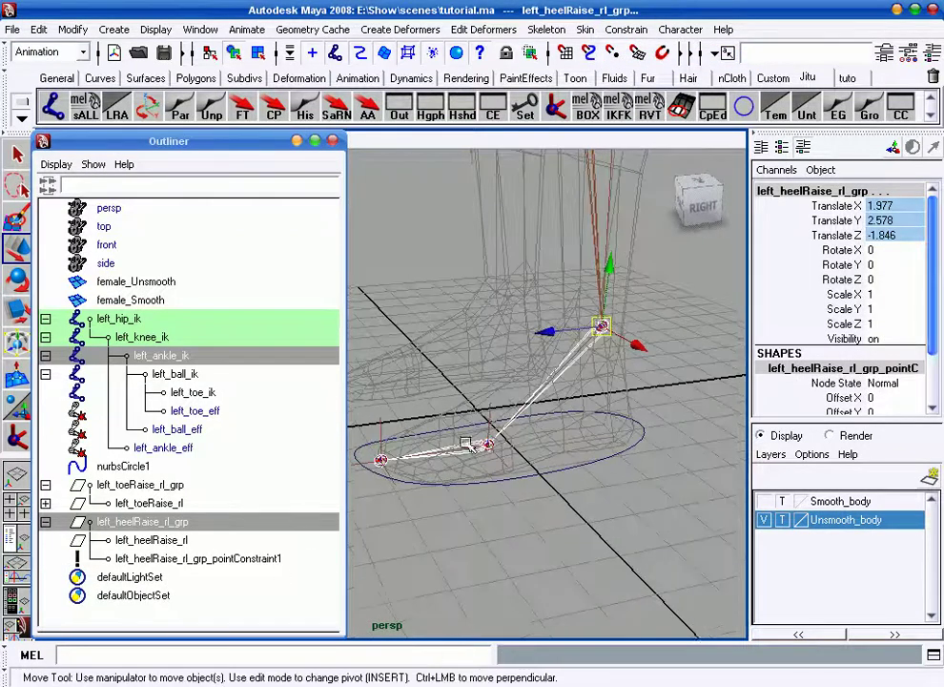
{"action": "left_click_drag", "start_coordinate": [417, 348], "coordinate": [448, 344], "text": "alt"}
{"action": "left_click", "coordinate": [204, 559]}
{"action": "key", "text": "Delete"}
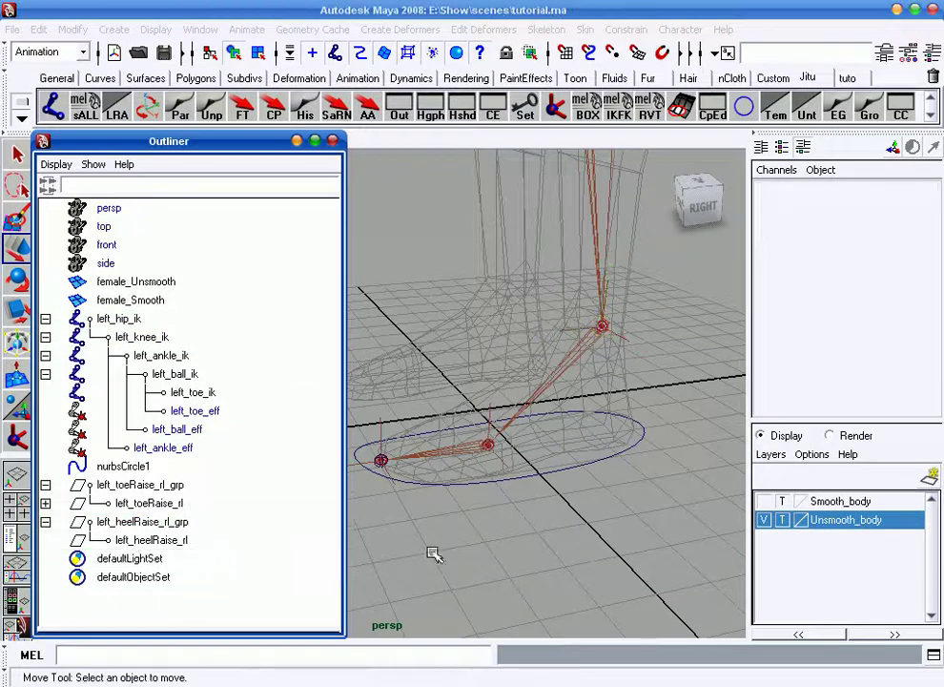
{"action": "left_click", "coordinate": [143, 522]}
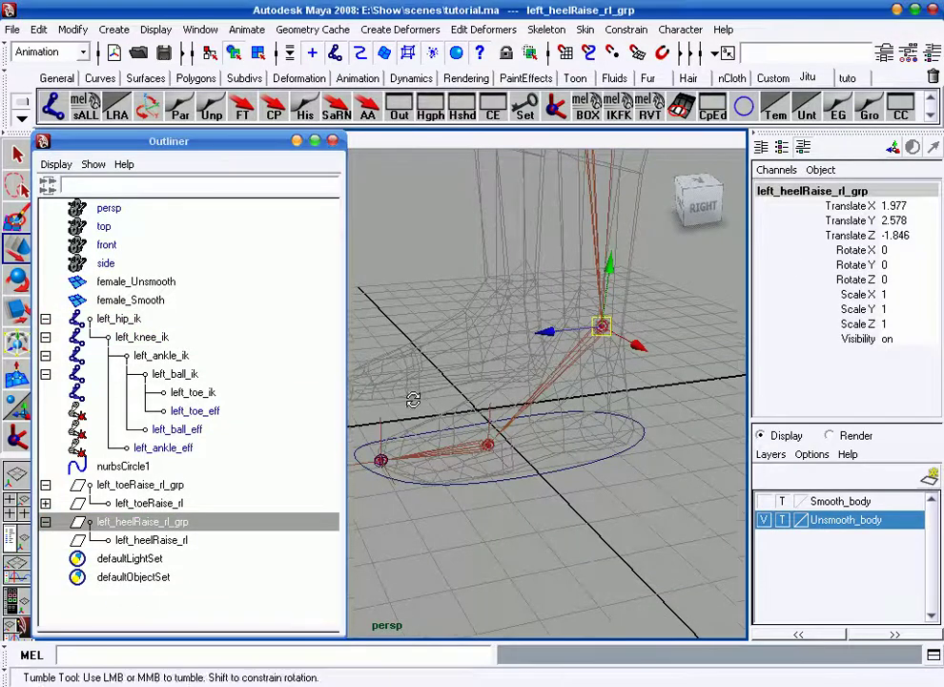
- In side view, move the heel group down and back to the heel (1.977, 0.138, -2.925)
{"action": "left_click_drag", "start_coordinate": [413, 396], "coordinate": [523, 443], "text": "alt"}
{"action": "key", "text": "space"}
{"action": "middle_click_drag", "start_coordinate": [513, 501], "coordinate": [529, 359], "text": "alt"}
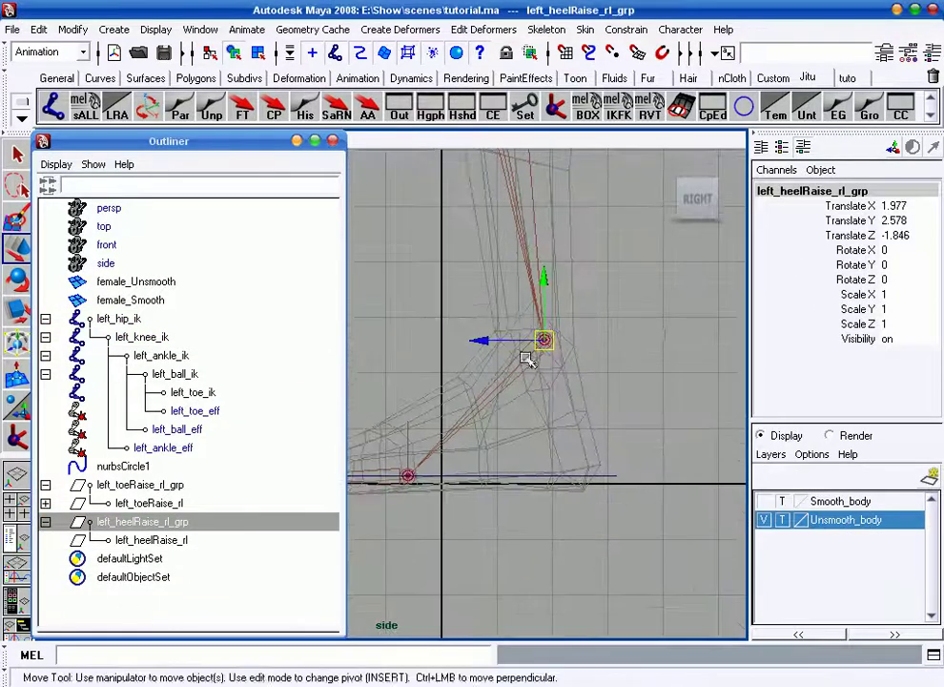
{"action": "mouse_move", "coordinate": [549, 277]}
{"action": "left_mouse_down"}
{"action": "mouse_move", "coordinate": [548, 303]}
{"action": "mouse_move", "coordinate": [480, 465]}
{"action": "mouse_move", "coordinate": [543, 502]}
{"action": "left_mouse_up"}
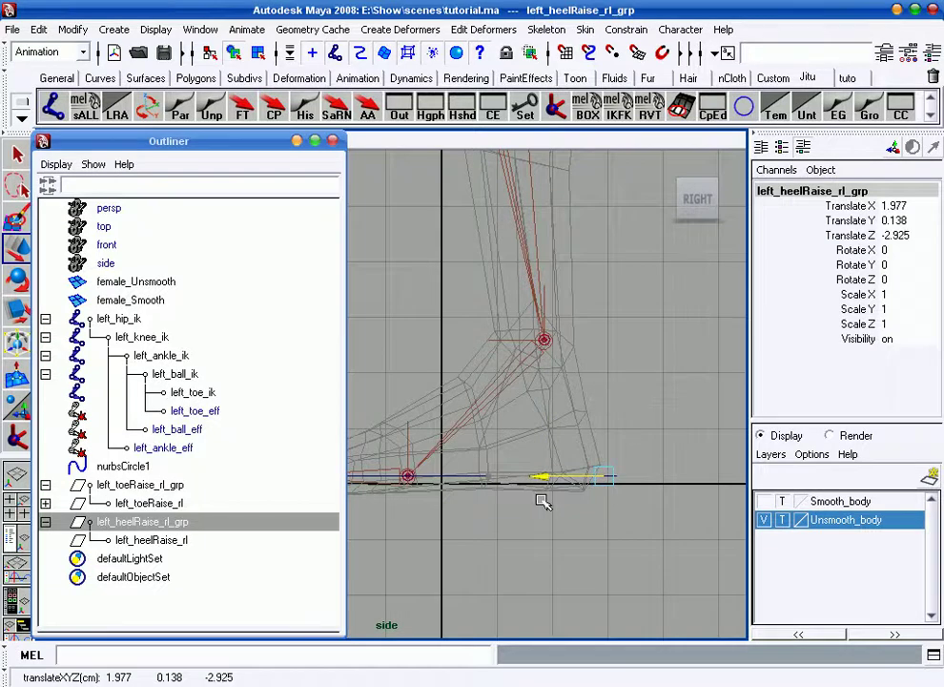
{"action": "key", "text": "space"}
{"action": "key", "text": "space"}
{"action": "left_click_drag", "start_coordinate": [610, 420], "coordinate": [643, 428], "text": "alt"}
{"action": "right_click_drag", "start_coordinate": [643, 428], "coordinate": [610, 416], "text": "alt"}
- Select the left_ball_ik handle as the orientation target
{"action": "key", "text": "e"}
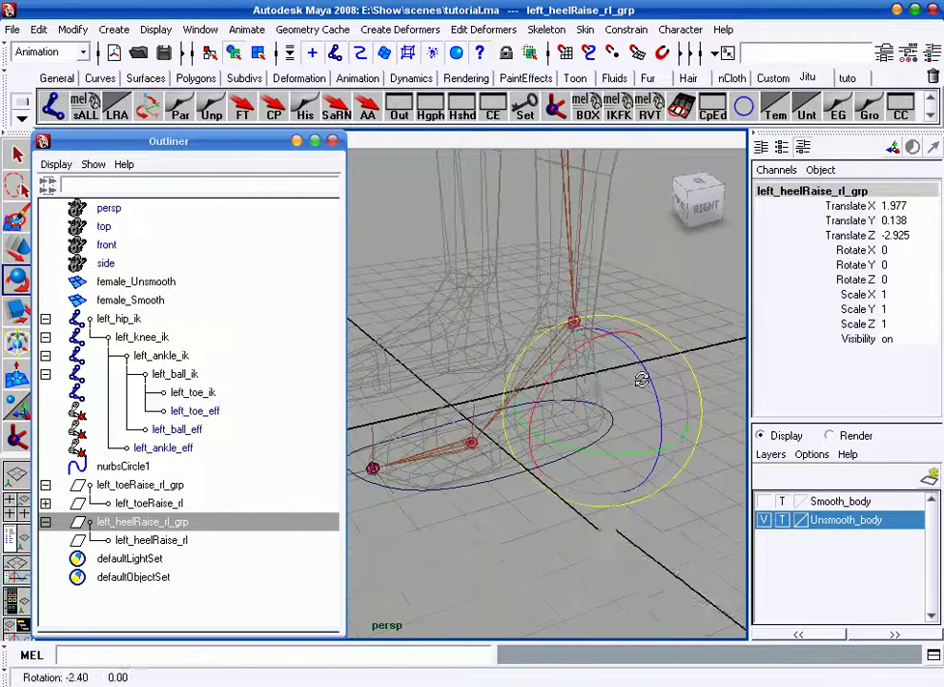
{"action": "left_click_drag", "start_coordinate": [639, 381], "coordinate": [713, 382], "text": "alt"}
{"action": "right_click_drag", "start_coordinate": [712, 382], "coordinate": [632, 401], "text": "alt"}
{"action": "mouse_move", "coordinate": [632, 401]}
{"action": "left_mouse_down", "text": "alt"}
{"action": "mouse_move", "coordinate": [640, 428]}
{"action": "mouse_move", "coordinate": [638, 398]}
{"action": "mouse_move", "coordinate": [565, 415]}
{"action": "left_mouse_up", "text": "alt"}
{"action": "mouse_move", "coordinate": [467, 460]}
{"action": "left_mouse_down", "text": "alt"}
{"action": "mouse_move", "coordinate": [487, 439]}
{"action": "mouse_move", "coordinate": [460, 451]}
{"action": "left_mouse_up", "text": "alt"}
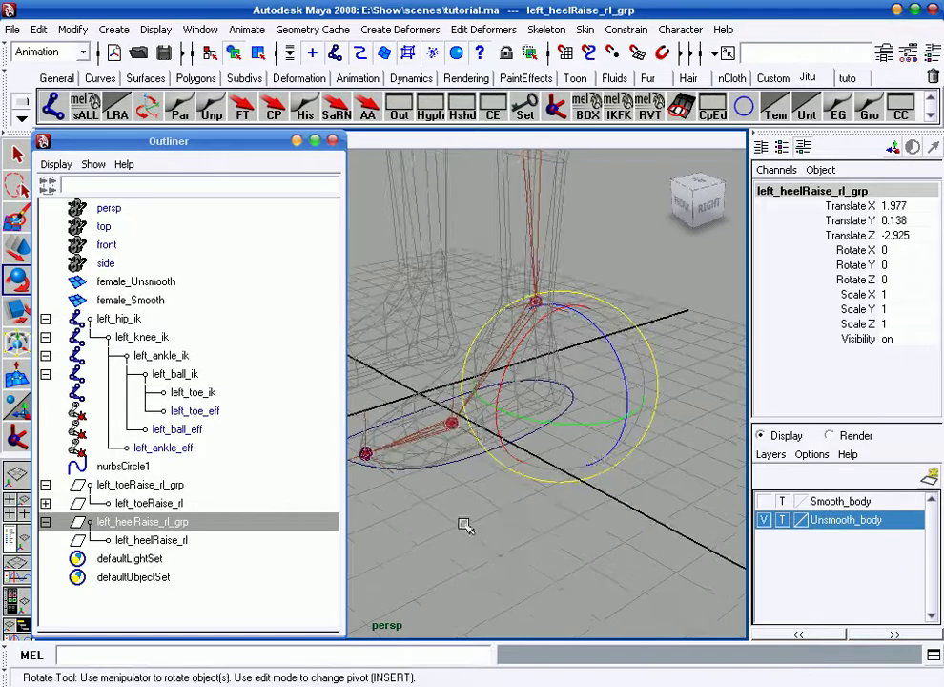
{"action": "left_click", "coordinate": [434, 451]}
{"action": "left_click", "coordinate": [431, 442]}
{"action": "key", "text": "q"}
{"action": "left_click", "coordinate": [407, 458]}
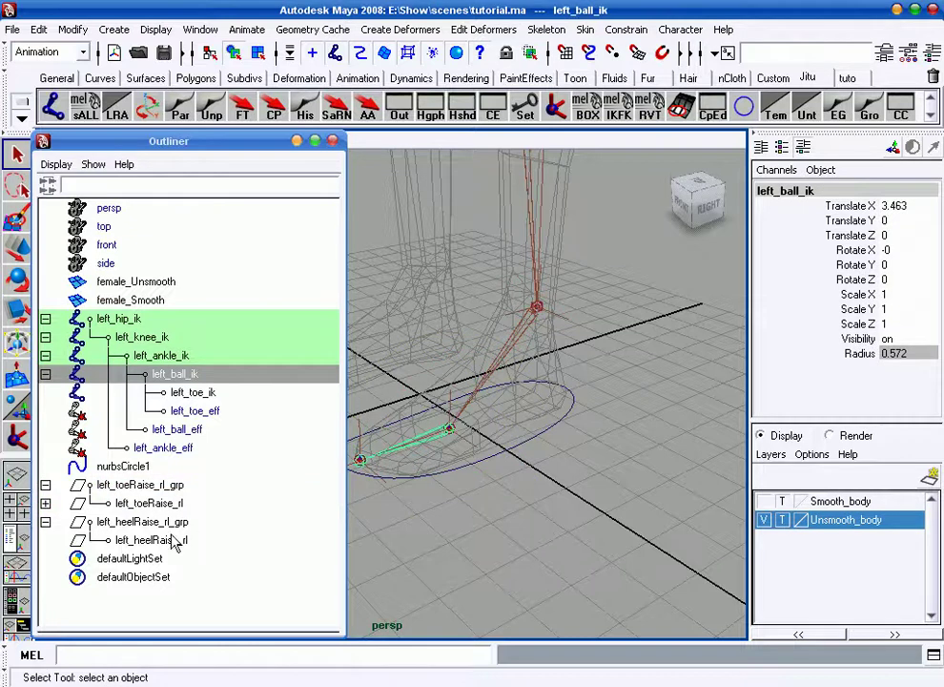
- Orient-constrain left_heelRaise_rl_grp to left_ball_ik, then delete the constraint
{"action": "left_click", "coordinate": [143, 522]}
{"action": "left_click", "coordinate": [628, 32]}
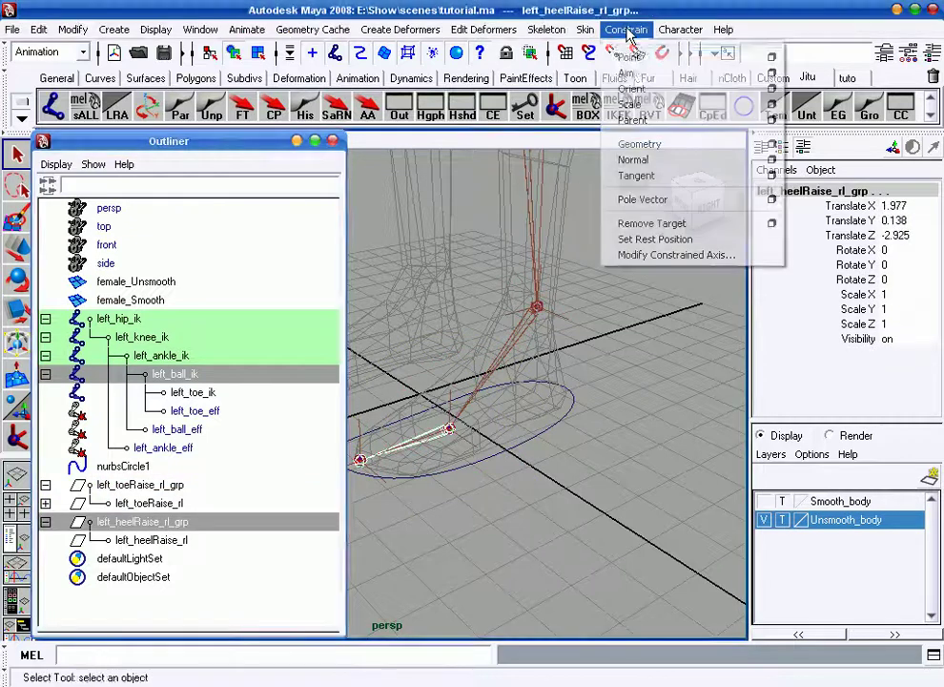
{"action": "left_click", "coordinate": [634, 88]}
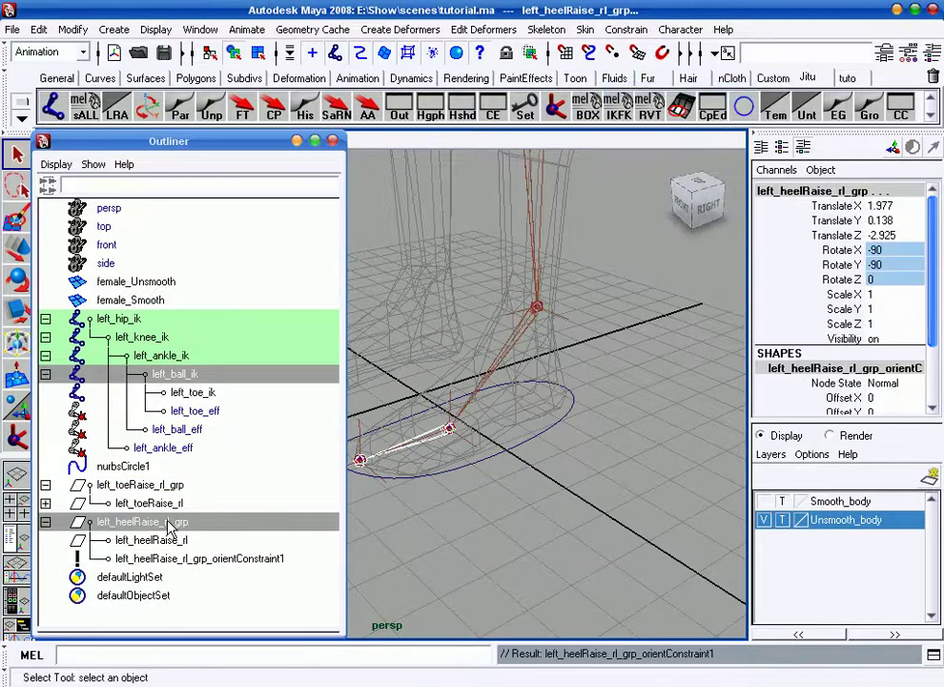
{"action": "key", "text": "w"}
{"action": "key", "text": "e"}
{"action": "mouse_move", "coordinate": [396, 489]}
{"action": "left_mouse_down", "text": "alt"}
{"action": "mouse_move", "coordinate": [548, 459]}
{"action": "mouse_move", "coordinate": [385, 512]}
{"action": "left_mouse_up", "text": "alt"}
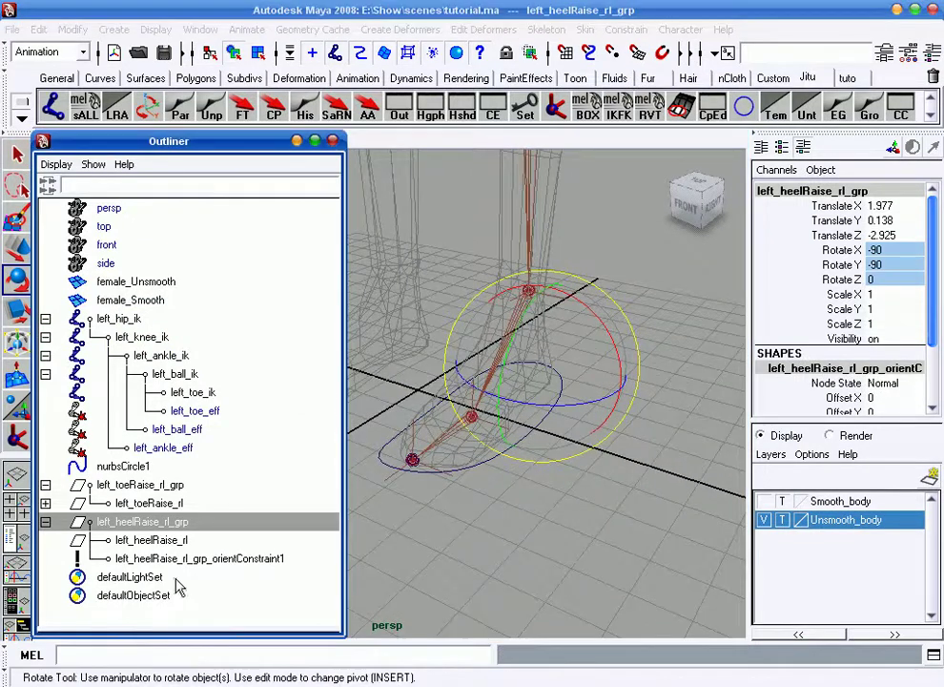
{"action": "left_click", "coordinate": [184, 561]}
{"action": "key", "text": "Delete"}
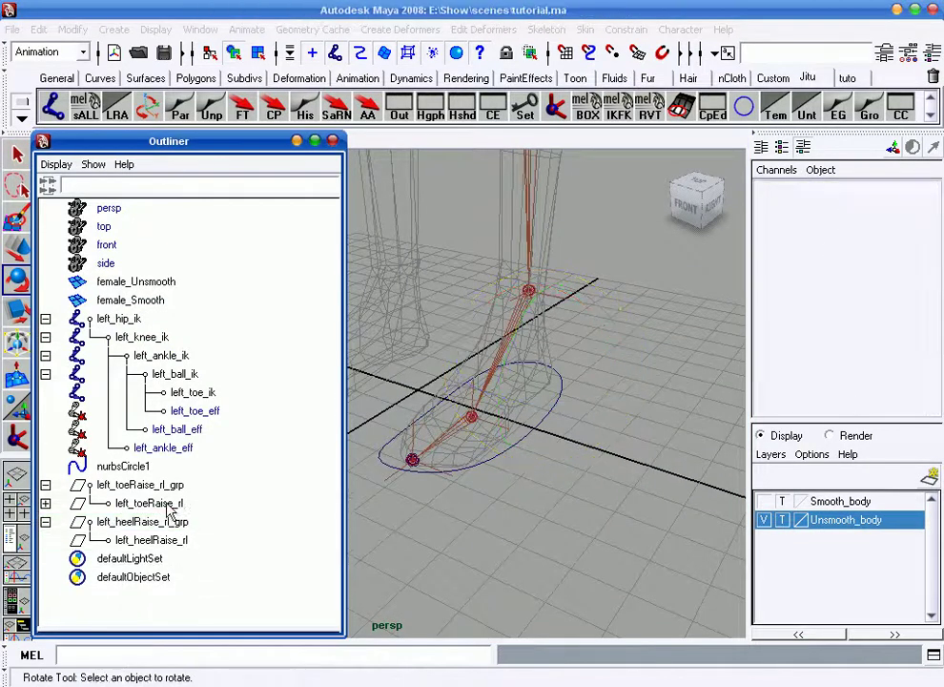
{"action": "left_click_drag", "start_coordinate": [485, 460], "coordinate": [516, 476], "text": "alt"}
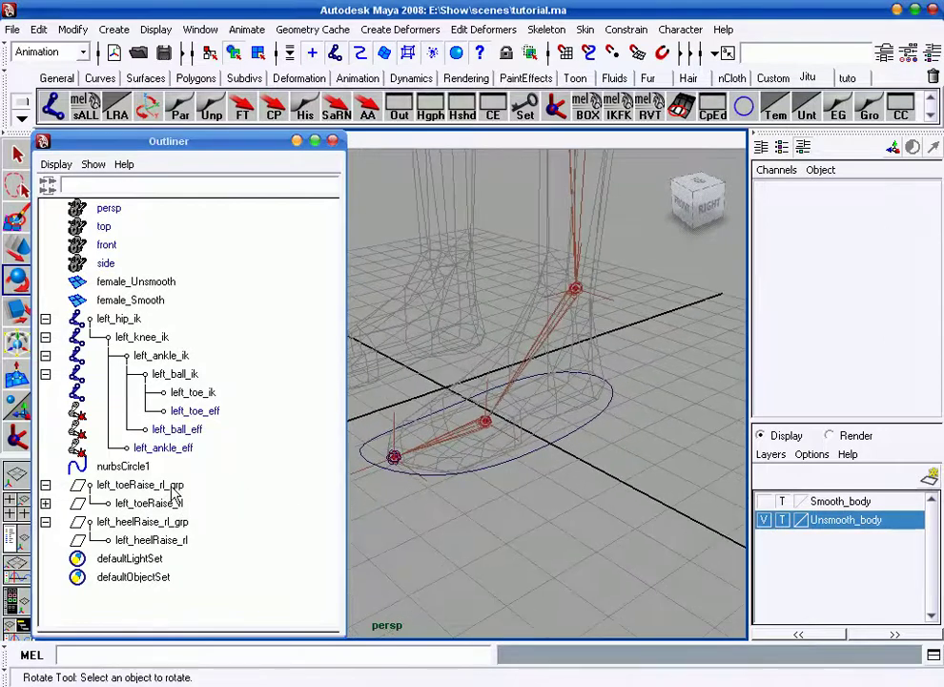
- Parent left_toeRaise_rl_grp under left_heelRaise_rl, test-rotate the heel, and undo
{"action": "left_click", "coordinate": [133, 486]}
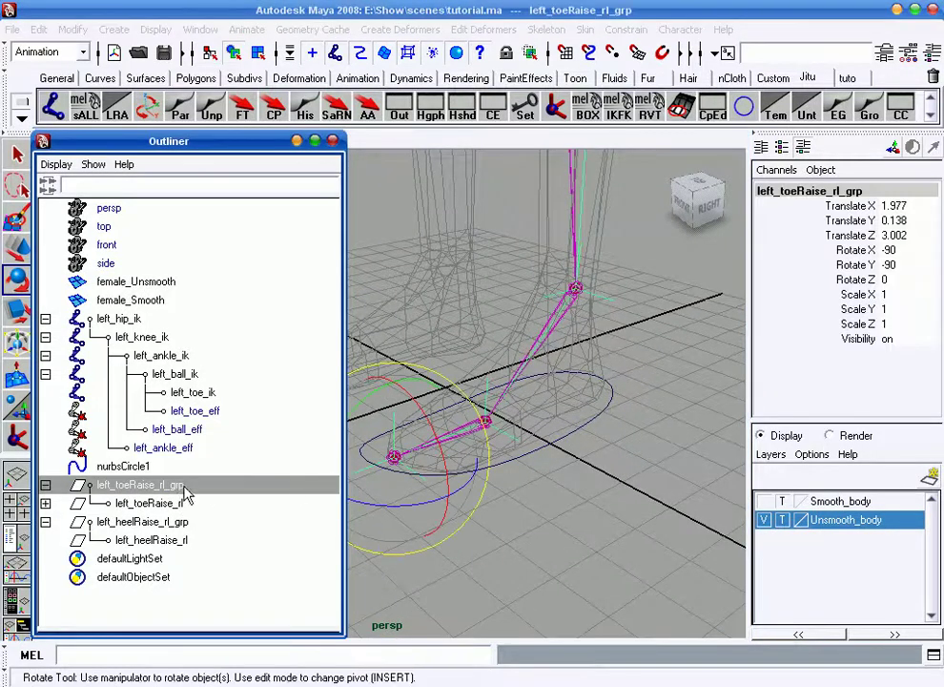
{"action": "left_click", "coordinate": [147, 541]}
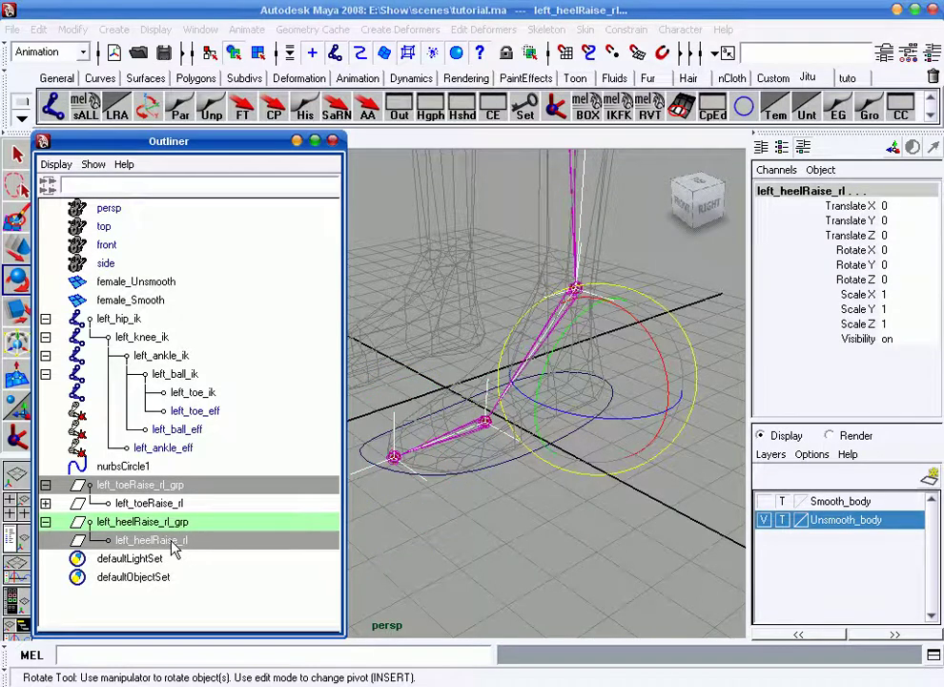
{"action": "key", "text": "p"}
{"action": "left_click", "coordinate": [172, 505]}
{"action": "mouse_move", "coordinate": [515, 449]}
{"action": "left_mouse_down", "text": "alt"}
{"action": "mouse_move", "coordinate": [555, 446]}
{"action": "mouse_move", "coordinate": [559, 361]}
{"action": "mouse_move", "coordinate": [601, 338]}
{"action": "left_mouse_up", "text": "alt"}
{"action": "key", "text": "ctrl+z"}
{"action": "mouse_move", "coordinate": [570, 386]}
{"action": "left_mouse_down", "text": "alt"}
{"action": "mouse_move", "coordinate": [586, 465]}
{"action": "mouse_move", "coordinate": [626, 507]}
{"action": "mouse_move", "coordinate": [521, 471]}
{"action": "mouse_move", "coordinate": [586, 496]}
{"action": "mouse_move", "coordinate": [635, 486]}
{"action": "mouse_move", "coordinate": [589, 466]}
{"action": "mouse_move", "coordinate": [637, 483]}
{"action": "mouse_move", "coordinate": [581, 399]}
{"action": "mouse_move", "coordinate": [561, 435]}
{"action": "mouse_move", "coordinate": [540, 446]}
{"action": "left_mouse_up", "text": "alt"}
{"action": "left_click", "coordinate": [554, 491]}
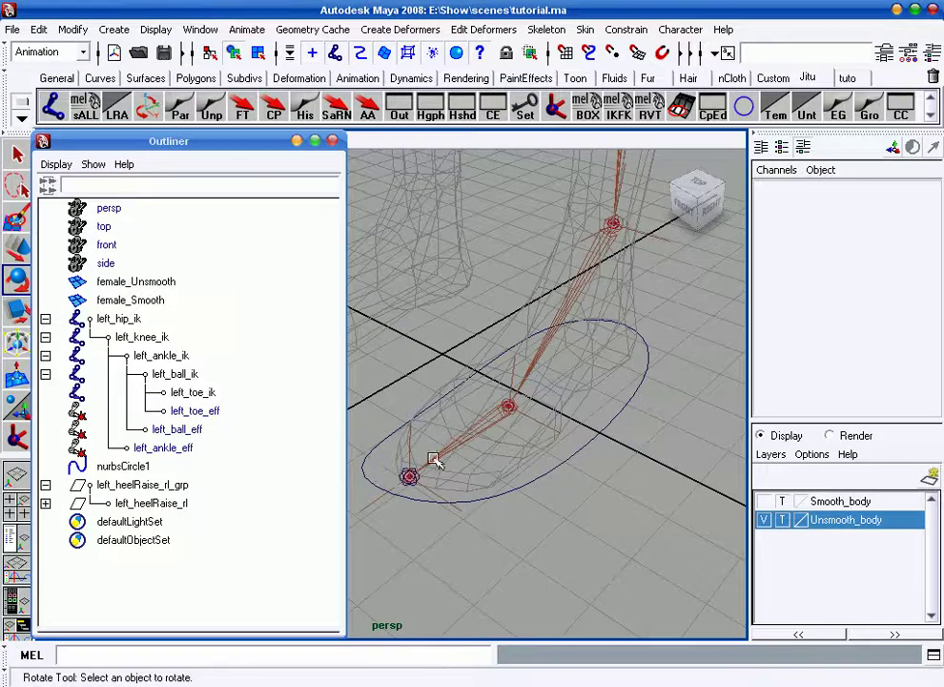
- Make a grouped null with the EG shelf button and begin renaming null1, typing 'le'
{"action": "left_click_drag", "start_coordinate": [437, 460], "coordinate": [488, 380], "text": "alt"}
{"action": "left_click", "coordinate": [838, 114]}
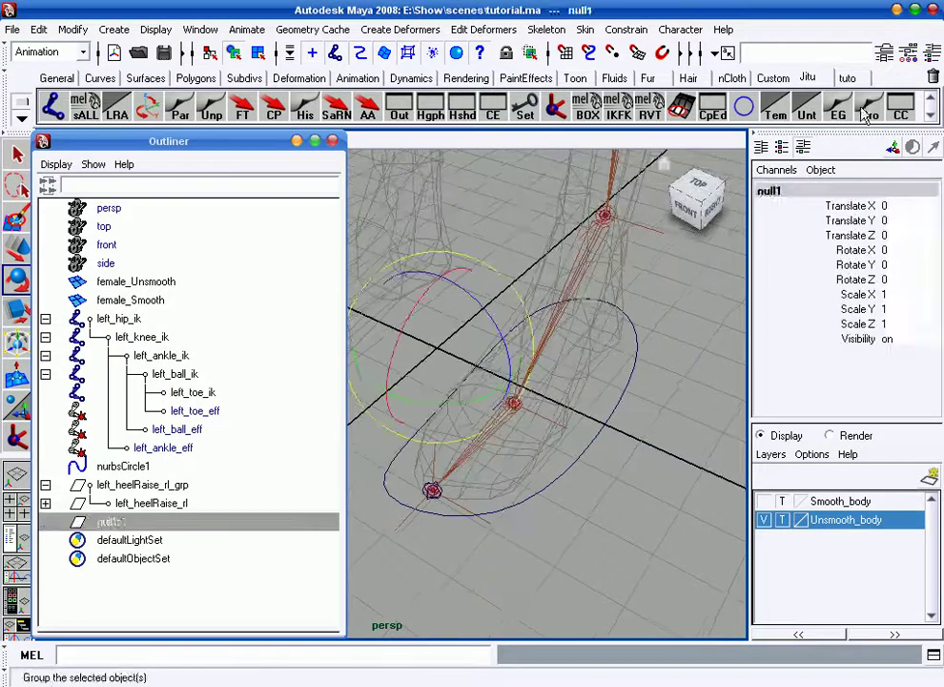
{"action": "left_click", "coordinate": [45, 523]}
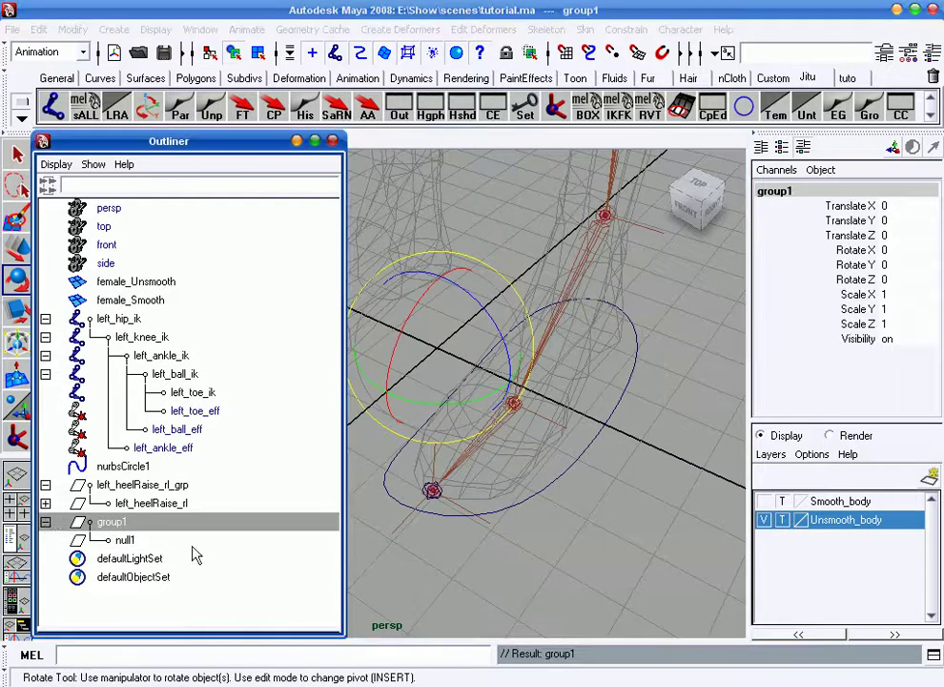
{"action": "double_click", "coordinate": [187, 541]}
{"action": "type", "text": "left_bank_r_rl"}
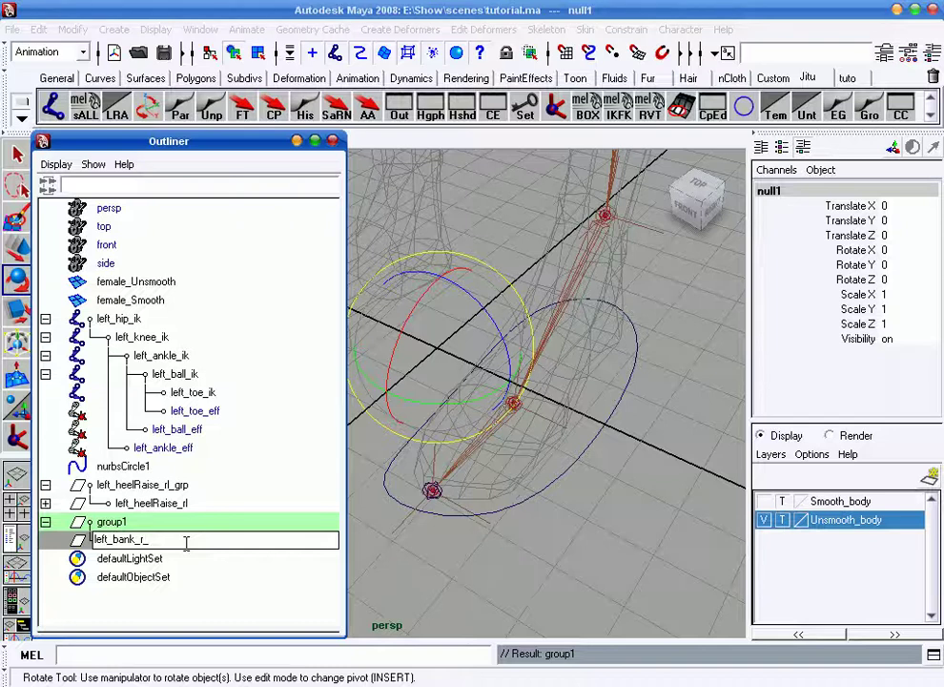
{"action": "type", "text": "rl"}
- Confirm the pivot name left_bank_r_rl and rename group1 to left_bank_r_rl_grp
{"action": "key", "text": "Return"}
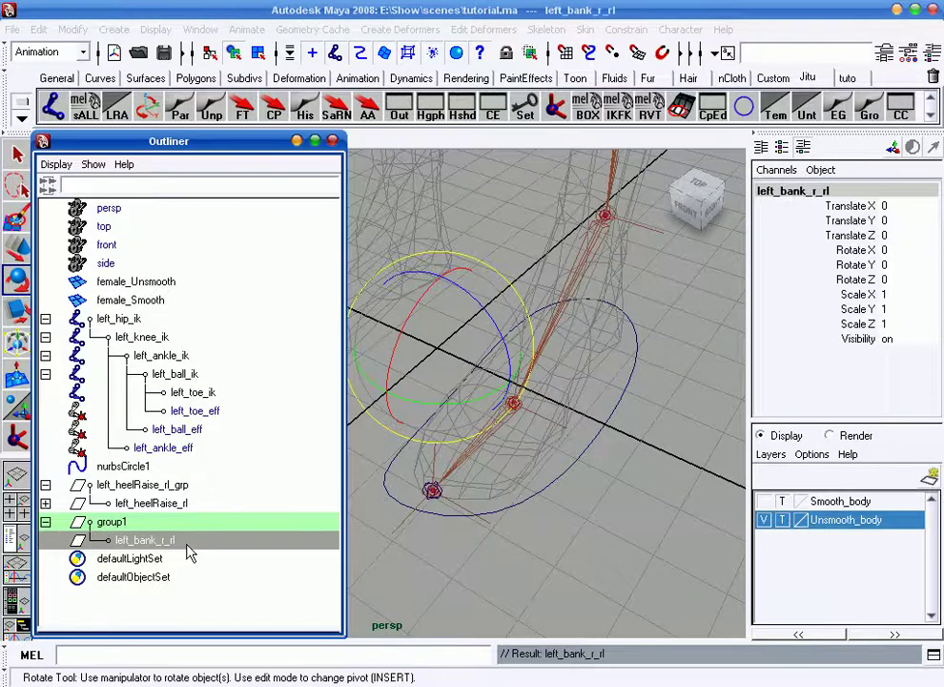
{"action": "double_click", "coordinate": [186, 541]}
{"action": "key", "text": "ctrl+c"}
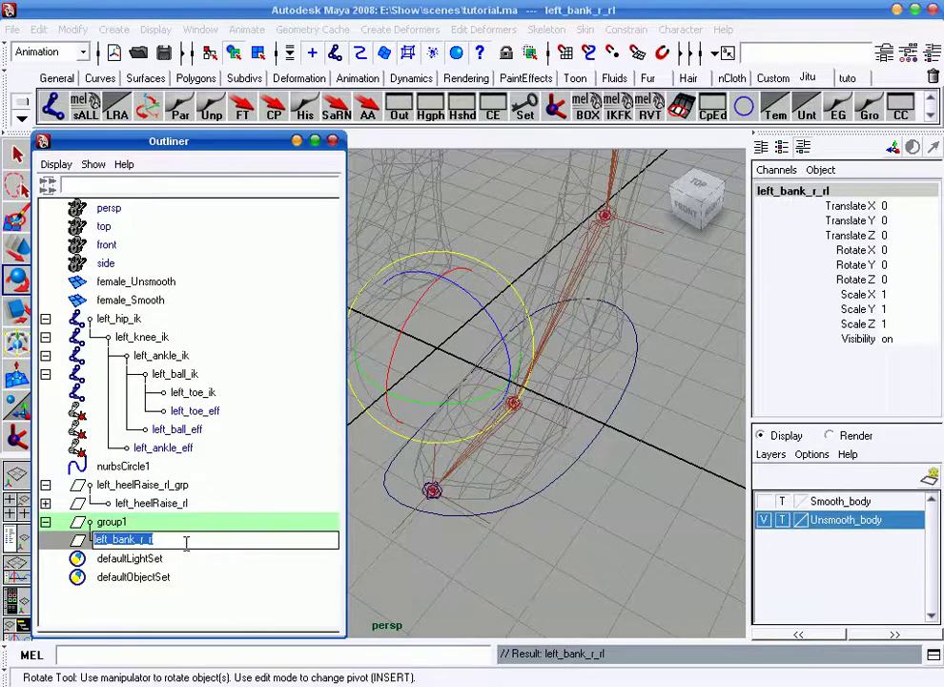
{"action": "double_click", "coordinate": [120, 522]}
{"action": "key", "text": "ctrl+v"}
{"action": "type", "text": "_gr"}
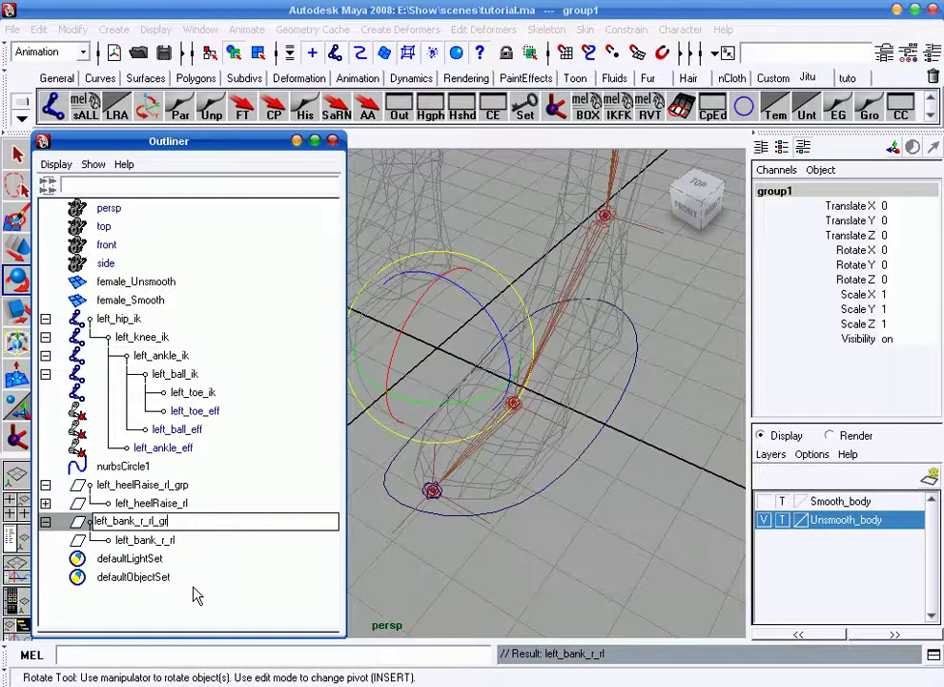
{"action": "type", "text": "p"}
{"action": "key", "text": "Return"}
{"action": "mouse_move", "coordinate": [506, 453]}
{"action": "left_mouse_down", "text": "alt"}
{"action": "mouse_move", "coordinate": [539, 483]}
{"action": "mouse_move", "coordinate": [565, 533]}
{"action": "mouse_move", "coordinate": [390, 525]}
{"action": "mouse_move", "coordinate": [610, 436]}
{"action": "mouse_move", "coordinate": [551, 460]}
{"action": "left_mouse_up", "text": "alt"}
{"action": "left_click", "coordinate": [531, 541]}
{"action": "mouse_move", "coordinate": [584, 388]}
{"action": "left_mouse_down", "text": "alt"}
{"action": "mouse_move", "coordinate": [549, 434]}
{"action": "mouse_move", "coordinate": [703, 392]}
{"action": "mouse_move", "coordinate": [439, 358]}
{"action": "mouse_move", "coordinate": [597, 380]}
{"action": "mouse_move", "coordinate": [664, 498]}
{"action": "mouse_move", "coordinate": [603, 492]}
{"action": "mouse_move", "coordinate": [611, 502]}
{"action": "mouse_move", "coordinate": [458, 430]}
{"action": "left_mouse_up", "text": "alt"}
- Snap left_bank_r_rl_grp to left_ball_ik's position and orientation, then delete the point and orient constraints
{"action": "left_click", "coordinate": [468, 394]}
{"action": "left_click_drag", "start_coordinate": [506, 468], "coordinate": [484, 445], "text": "alt"}
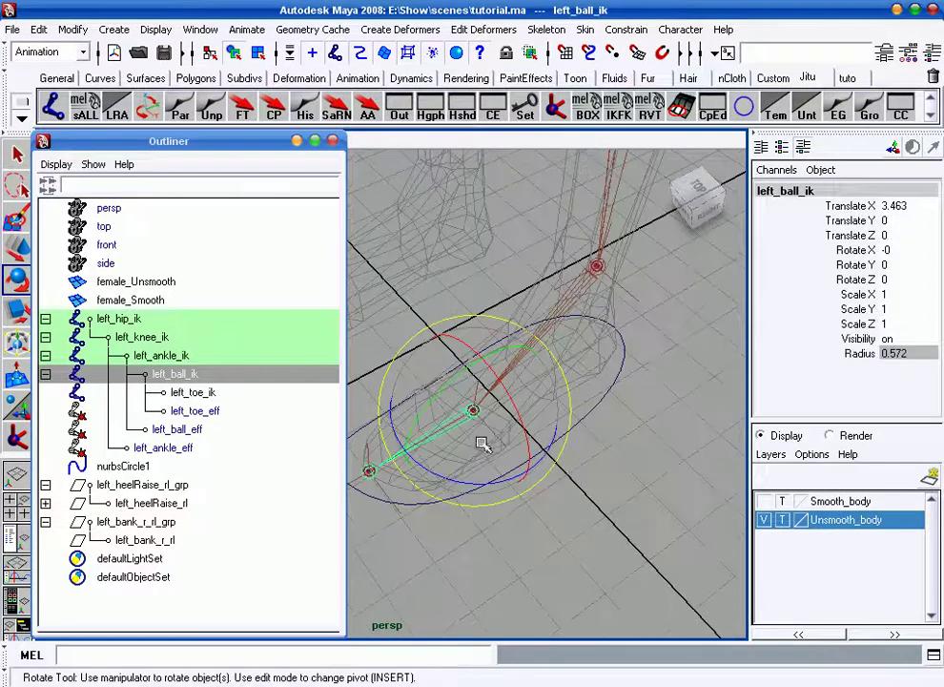
{"action": "left_click", "coordinate": [143, 523]}
{"action": "left_click", "coordinate": [626, 29]}
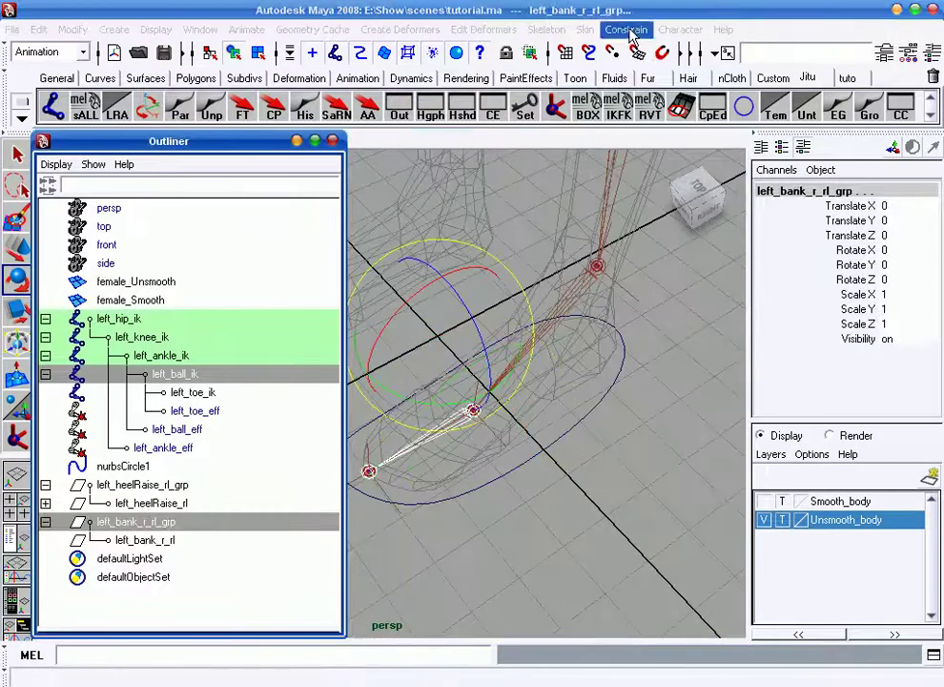
{"action": "left_click", "coordinate": [645, 58]}
{"action": "left_click", "coordinate": [625, 28]}
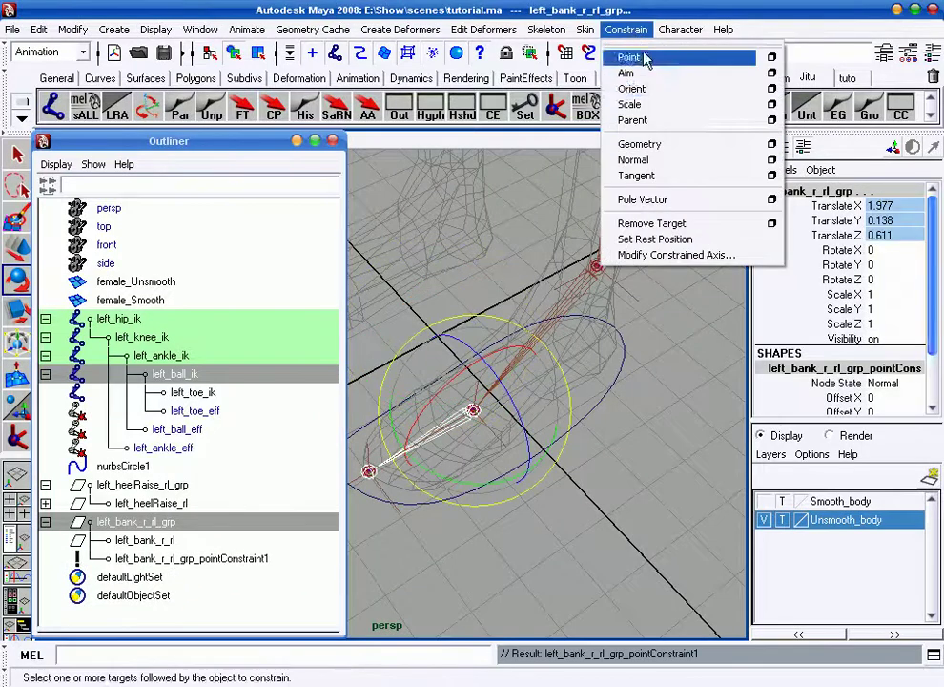
{"action": "left_click", "coordinate": [643, 89]}
{"action": "left_click_drag", "start_coordinate": [196, 558], "coordinate": [196, 576]}
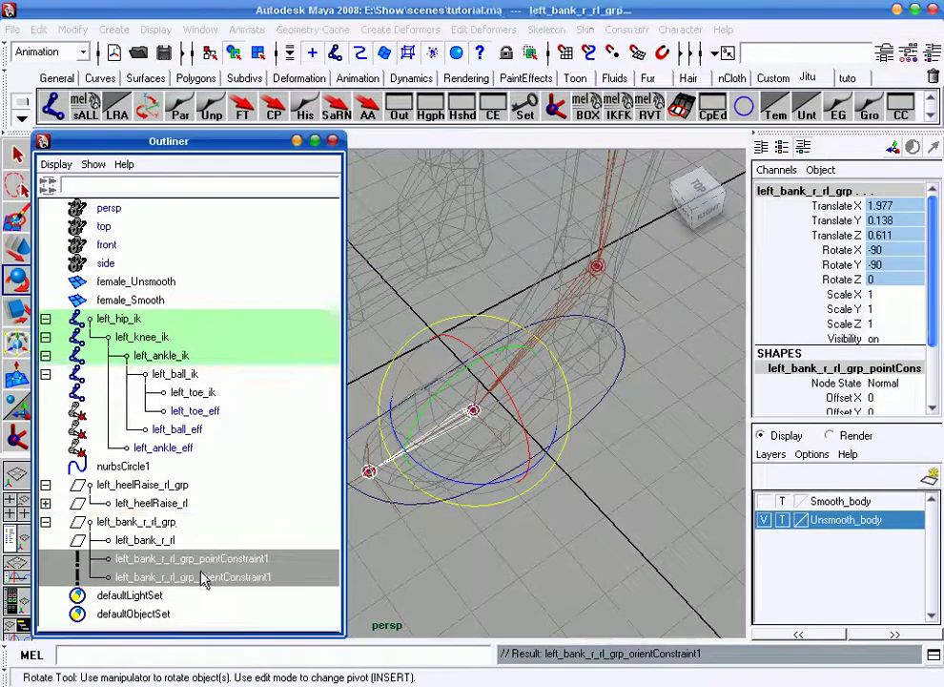
{"action": "key", "text": "Delete"}
- Move left_bank_r_rl_grp out to the foot's side edge at translate 1.254, 0.138, 0.2
{"action": "left_click", "coordinate": [135, 522]}
{"action": "mouse_move", "coordinate": [516, 463]}
{"action": "left_mouse_down", "text": "alt"}
{"action": "mouse_move", "coordinate": [537, 443]}
{"action": "mouse_move", "coordinate": [685, 448]}
{"action": "mouse_move", "coordinate": [569, 470]}
{"action": "left_mouse_up", "text": "alt"}
{"action": "key", "text": "w"}
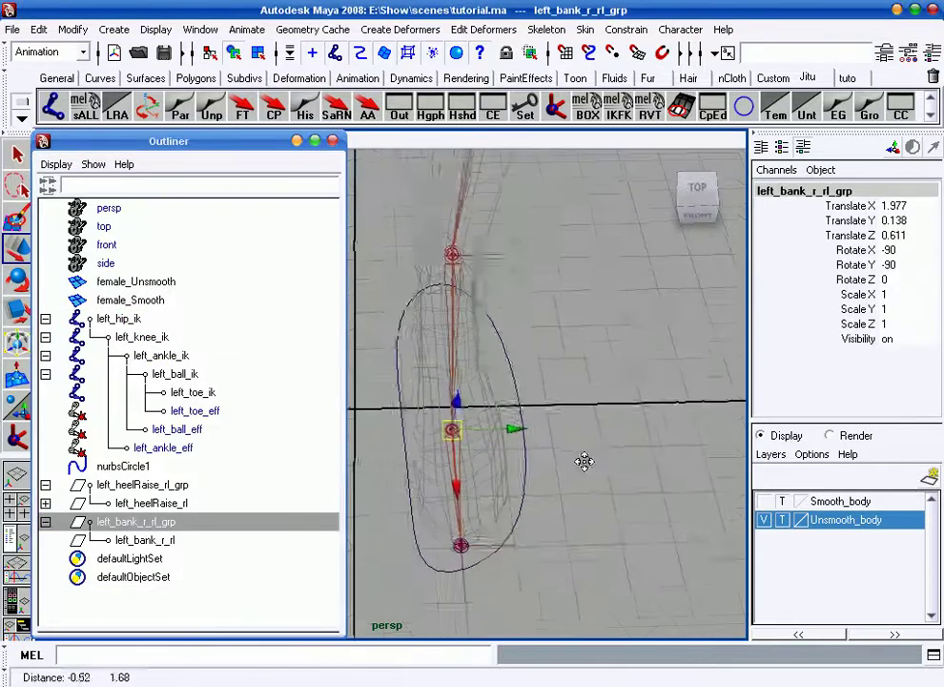
{"action": "left_click_drag", "start_coordinate": [520, 430], "coordinate": [482, 435]}
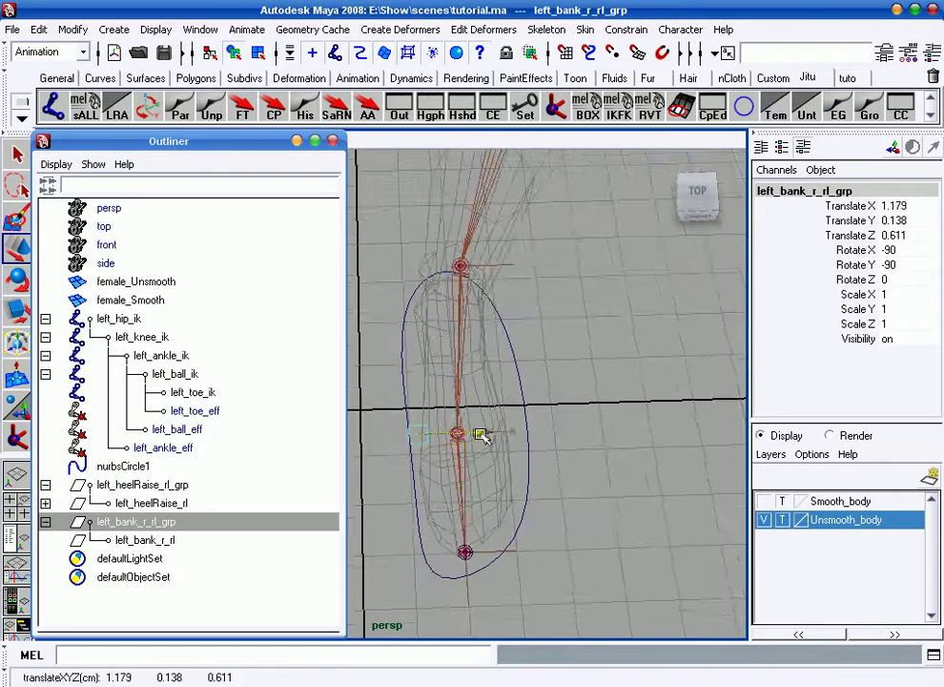
{"action": "left_click_drag", "start_coordinate": [421, 497], "coordinate": [427, 478]}
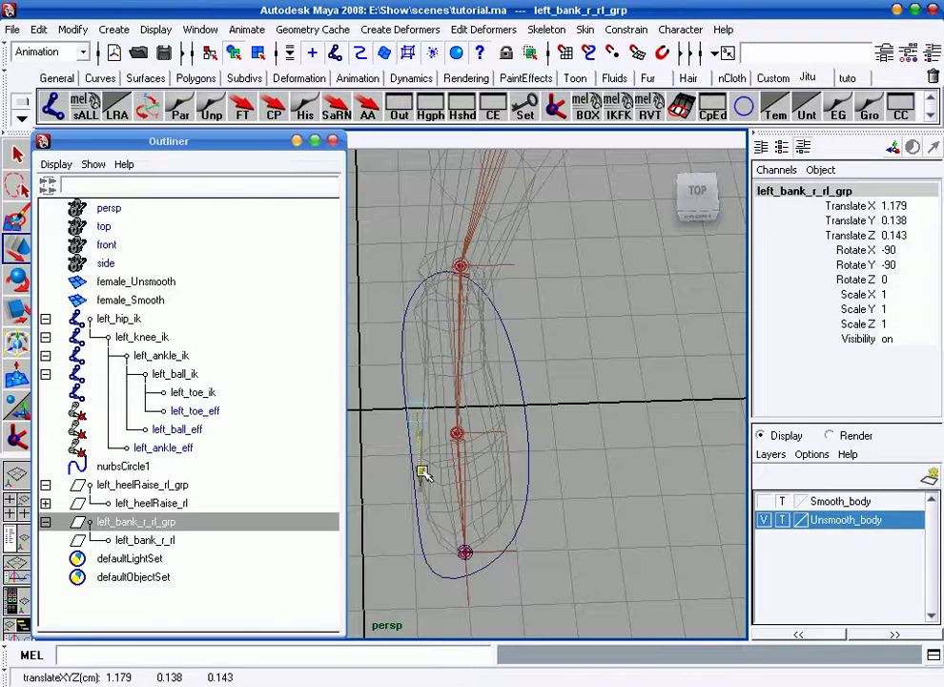
{"action": "mouse_move", "coordinate": [481, 413]}
{"action": "left_mouse_down"}
{"action": "mouse_move", "coordinate": [573, 420]}
{"action": "mouse_move", "coordinate": [422, 390]}
{"action": "left_mouse_up"}
{"action": "right_click_drag", "start_coordinate": [422, 390], "coordinate": [495, 362], "text": "alt"}
{"action": "mouse_move", "coordinate": [495, 363]}
{"action": "left_mouse_down", "text": "alt"}
{"action": "mouse_move", "coordinate": [569, 375]}
{"action": "mouse_move", "coordinate": [614, 363]}
{"action": "mouse_move", "coordinate": [617, 511]}
{"action": "mouse_move", "coordinate": [607, 449]}
{"action": "mouse_move", "coordinate": [573, 432]}
{"action": "mouse_move", "coordinate": [607, 481]}
{"action": "left_mouse_up", "text": "alt"}
{"action": "left_click", "coordinate": [607, 481]}
{"action": "left_click_drag", "start_coordinate": [468, 496], "coordinate": [448, 477], "text": "alt"}
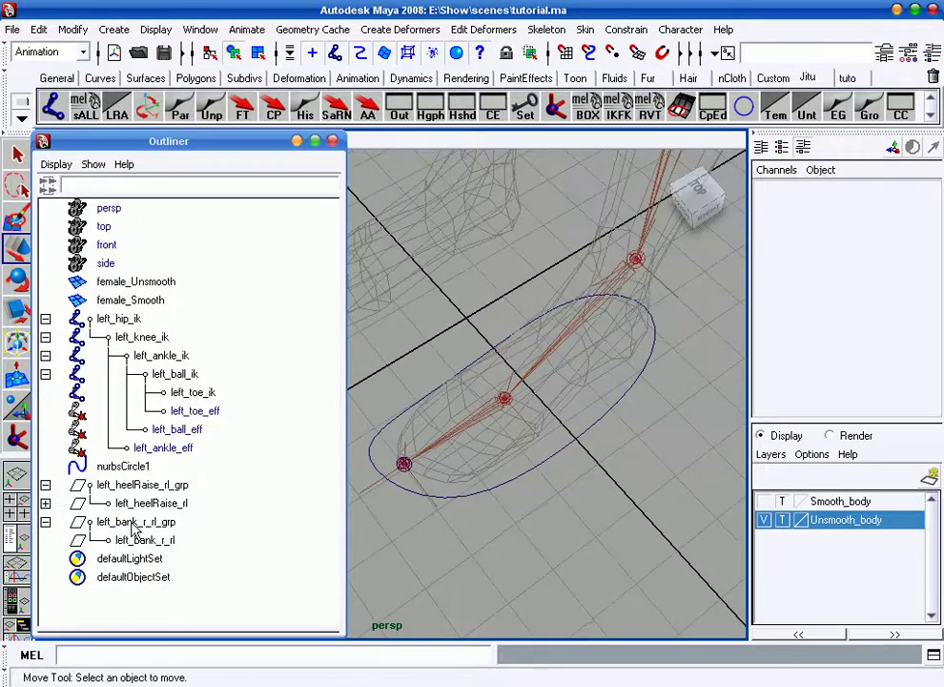
- Create an empty null1 node and wrap it in a new group1
{"action": "mouse_move", "coordinate": [560, 519]}
{"action": "left_mouse_down", "text": "alt"}
{"action": "mouse_move", "coordinate": [646, 439]}
{"action": "mouse_move", "coordinate": [593, 448]}
{"action": "mouse_move", "coordinate": [583, 421]}
{"action": "mouse_move", "coordinate": [559, 439]}
{"action": "left_mouse_up", "text": "alt"}
{"action": "left_click_drag", "start_coordinate": [468, 232], "coordinate": [559, 369], "text": "alt"}
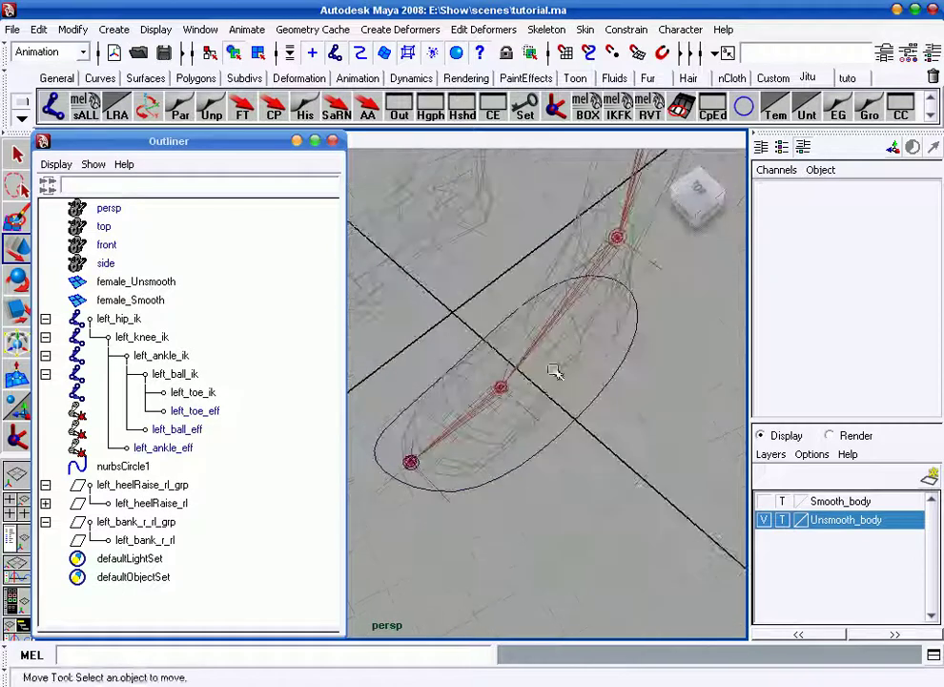
{"action": "left_click", "coordinate": [143, 523]}
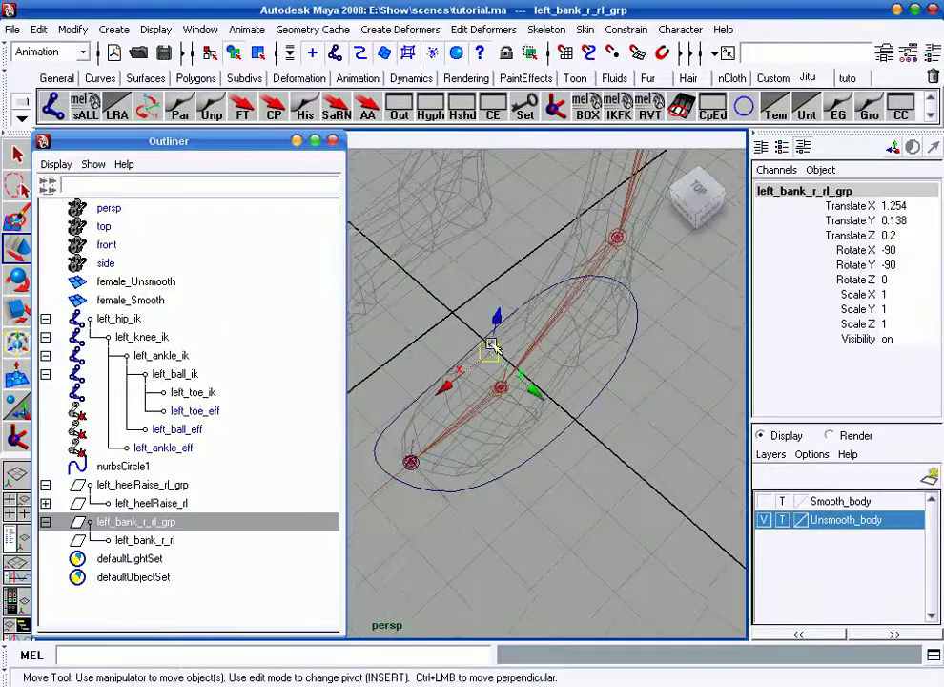
{"action": "left_click_drag", "start_coordinate": [489, 341], "coordinate": [506, 283], "text": "alt"}
{"action": "left_click", "coordinate": [113, 30]}
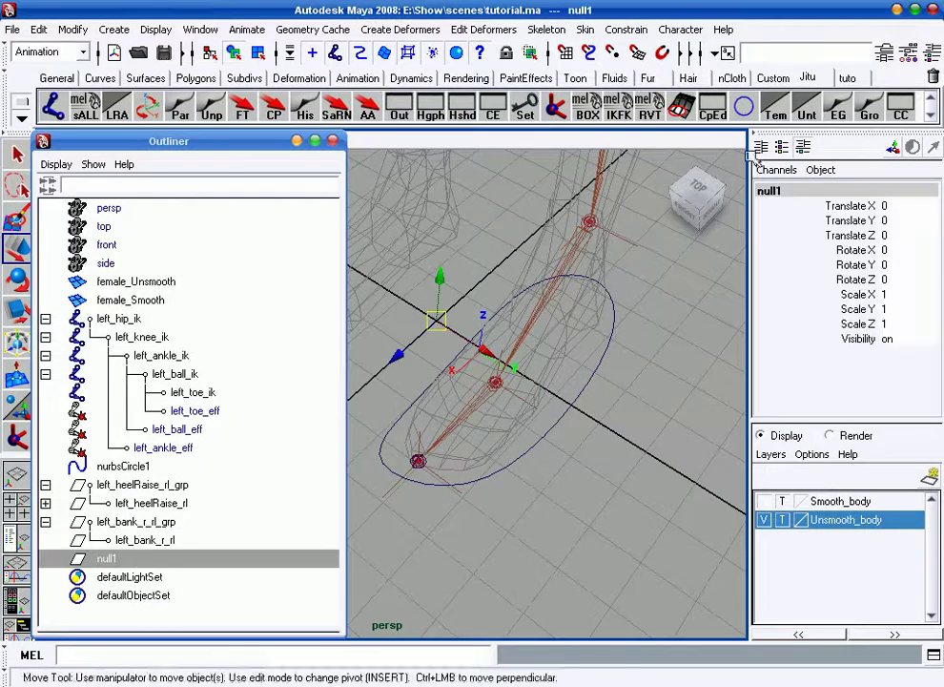
{"action": "left_click", "coordinate": [143, 431]}
{"action": "key", "text": "ctrl+g"}
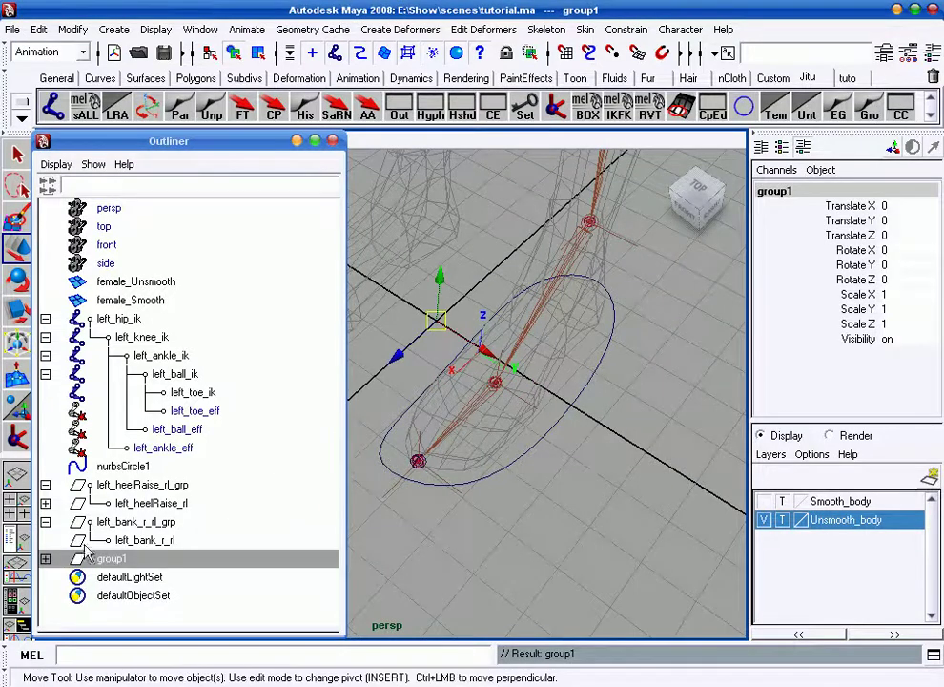
{"action": "left_click", "coordinate": [45, 560]}
- Rename null1 to left_bank_l_rl and group1 to left_bank_l_rl_grp
{"action": "double_click", "coordinate": [168, 540]}
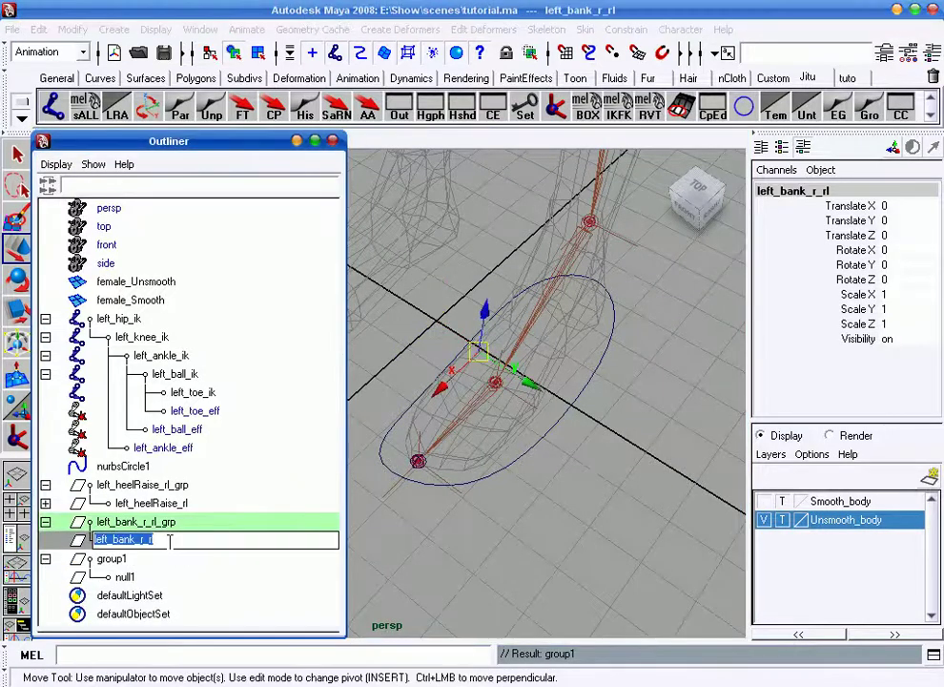
{"action": "double_click", "coordinate": [151, 576]}
{"action": "key", "text": "ctrl+v"}
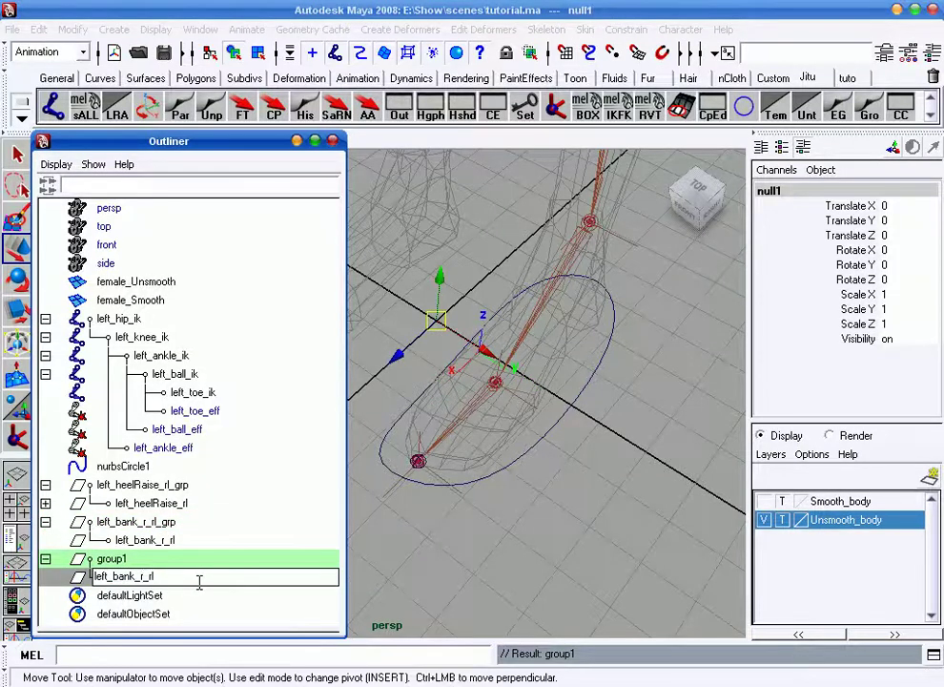
{"action": "type", "text": "l"}
{"action": "key", "text": "Return"}
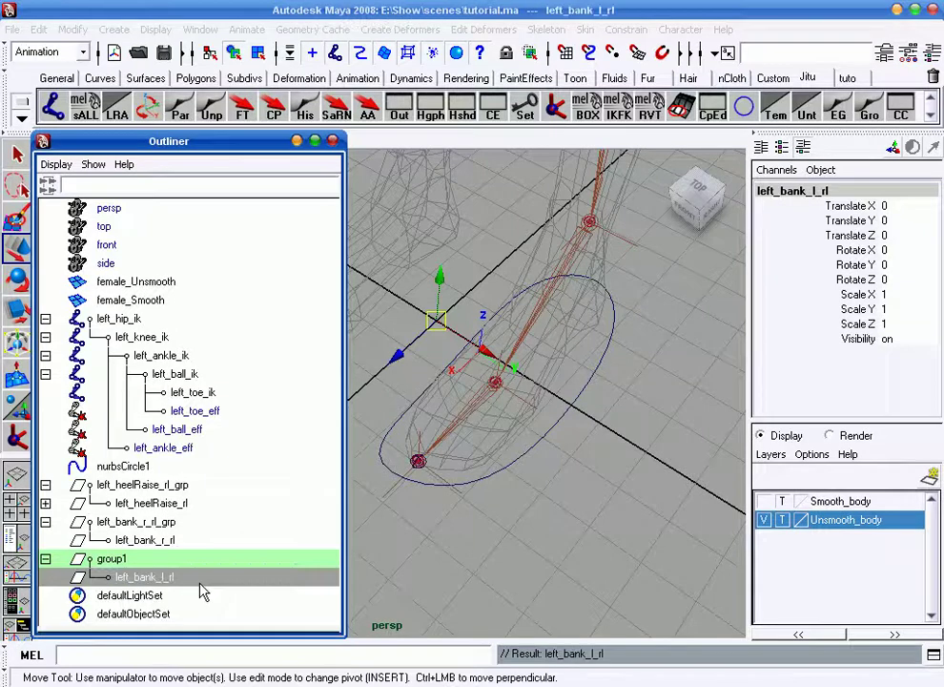
{"action": "double_click", "coordinate": [188, 578]}
{"action": "key", "text": "ctrl+c"}
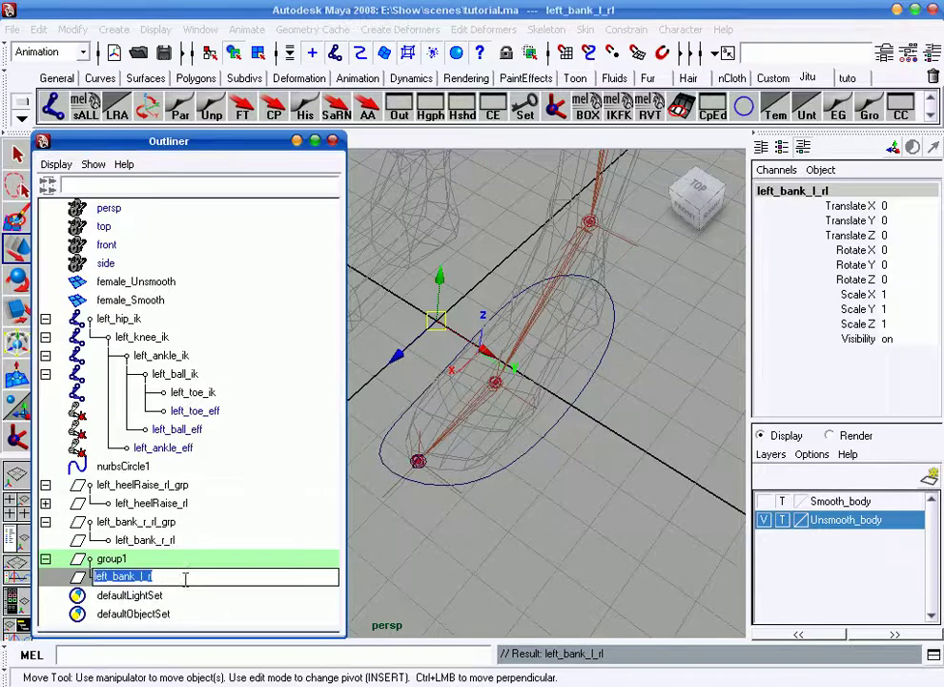
{"action": "double_click", "coordinate": [167, 559]}
{"action": "key", "text": "ctrl+v"}
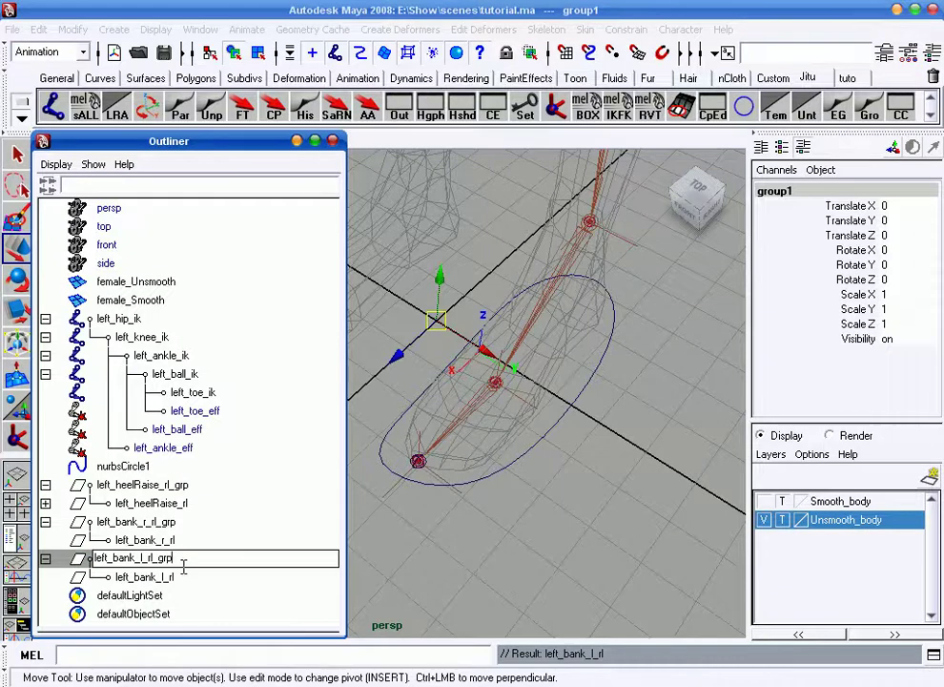
{"action": "key", "text": "Return"}
- Align left_bank_l_rl_grp to left_bank_r_rl_grp with point and orient constraints, then delete the constraints
{"action": "left_click_drag", "start_coordinate": [461, 524], "coordinate": [525, 469], "text": "alt"}
{"action": "left_click", "coordinate": [502, 431]}
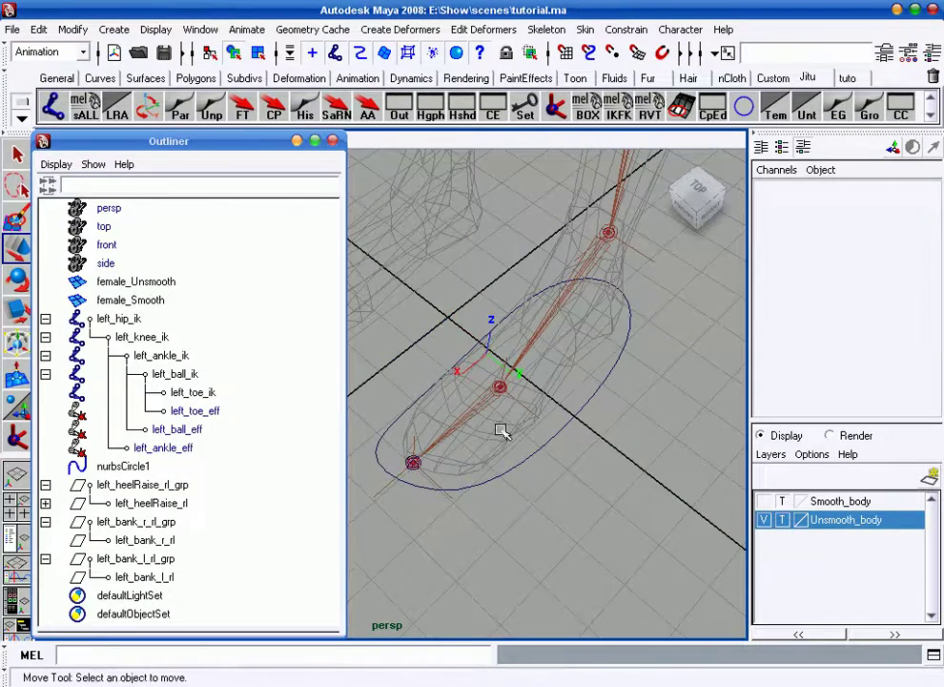
{"action": "left_click", "coordinate": [143, 522]}
{"action": "left_click_drag", "start_coordinate": [448, 515], "coordinate": [362, 498], "text": "alt"}
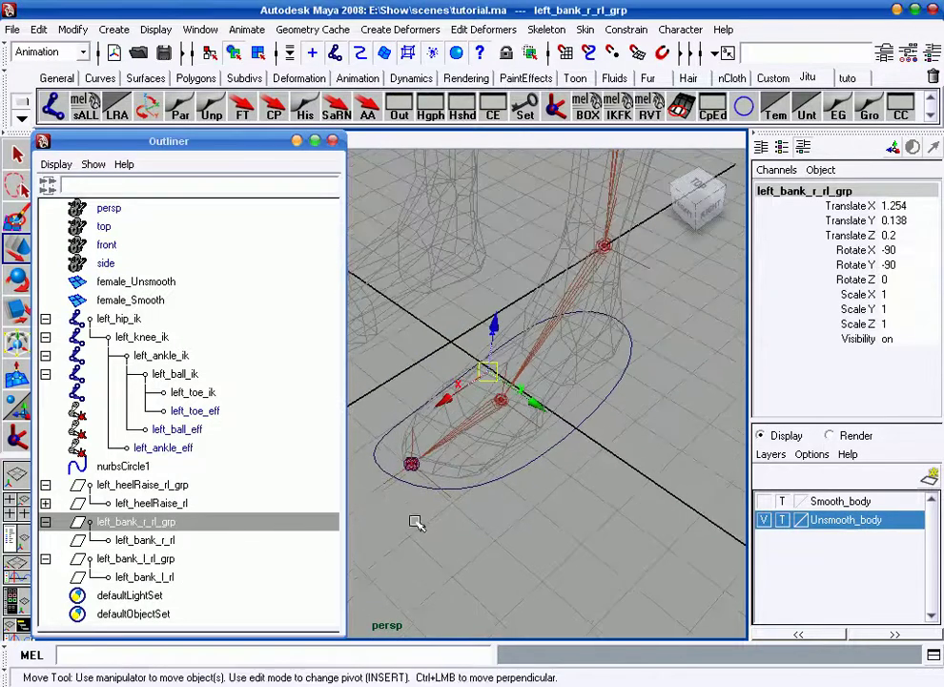
{"action": "left_click", "coordinate": [157, 560], "text": "ctrl"}
{"action": "left_click", "coordinate": [626, 30]}
{"action": "left_click", "coordinate": [636, 60]}
{"action": "left_click", "coordinate": [625, 29]}
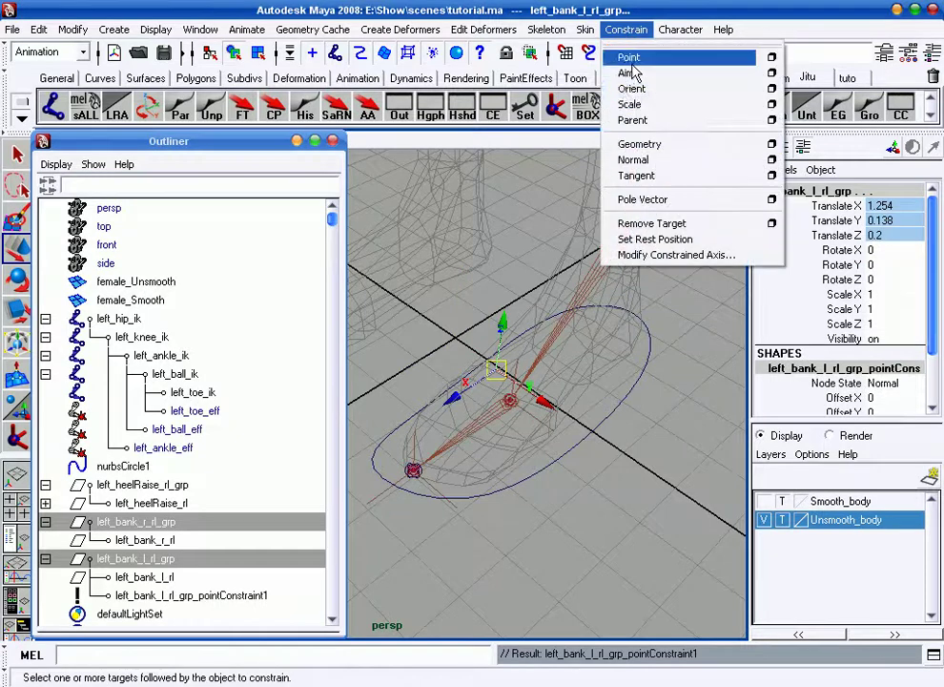
{"action": "left_click", "coordinate": [633, 90]}
{"action": "scroll", "coordinate": [186, 515], "scroll_direction": "down", "scroll_amount": 4}
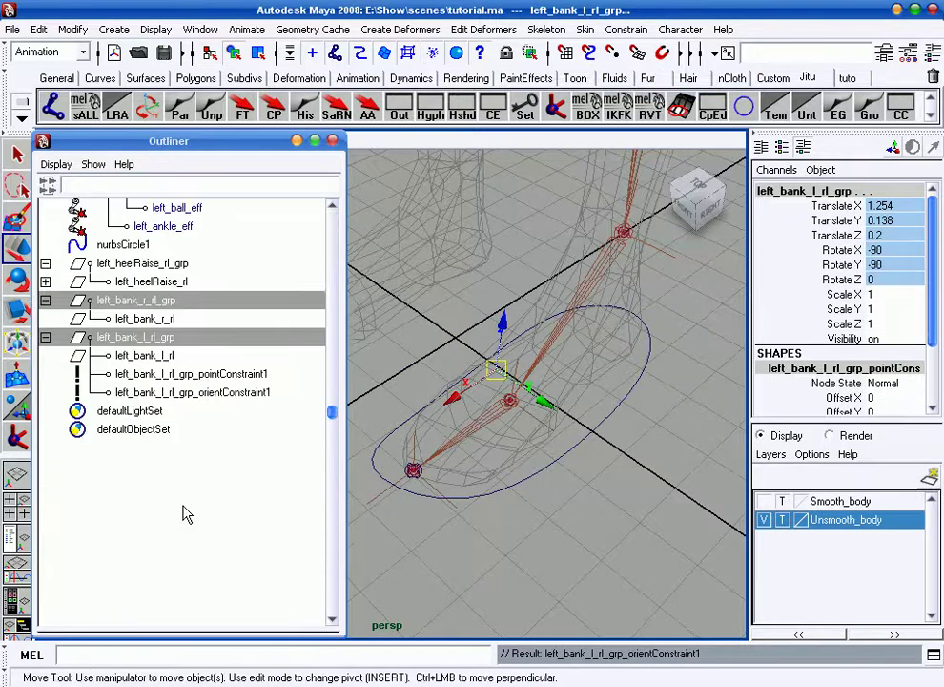
{"action": "left_click_drag", "start_coordinate": [200, 379], "coordinate": [200, 394]}
{"action": "key", "text": "Delete"}
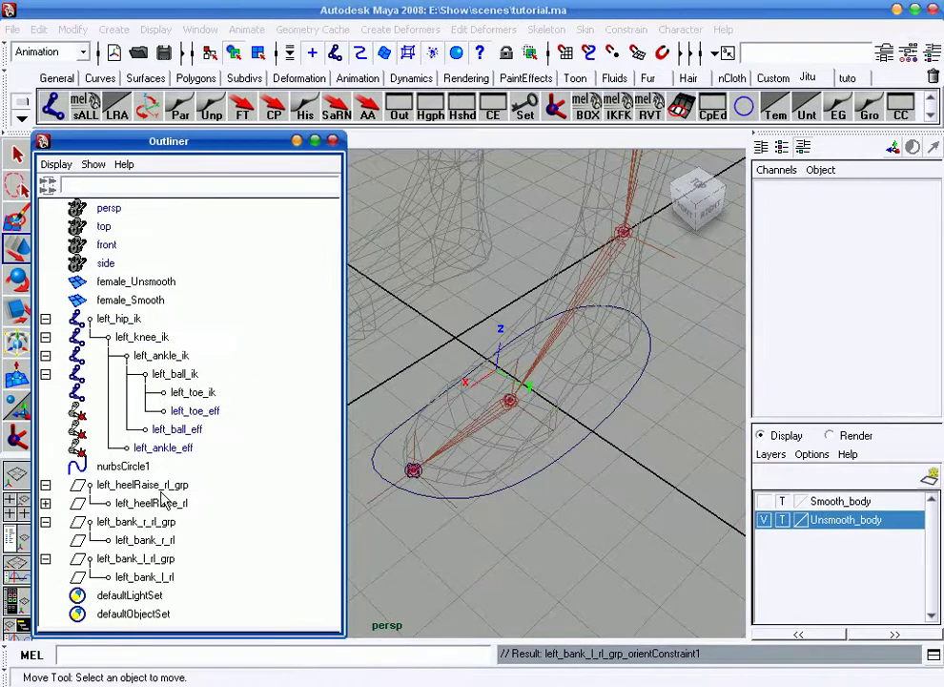
- Move left_bank_l_rl_grp along X to 2.961 on the foot's opposite edge
{"action": "left_click", "coordinate": [139, 560]}
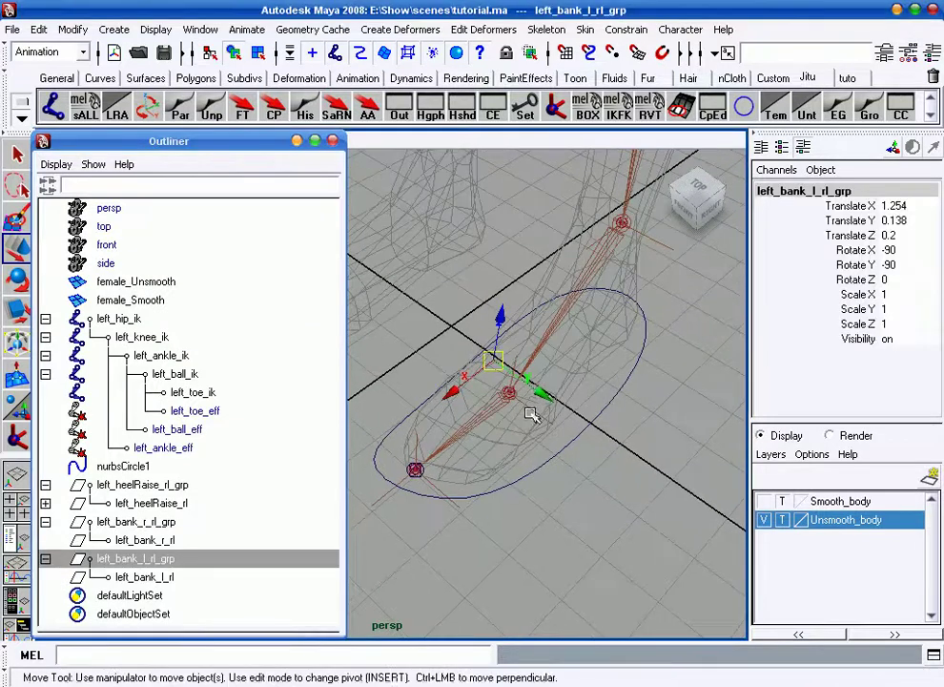
{"action": "mouse_move", "coordinate": [542, 395]}
{"action": "left_mouse_down"}
{"action": "mouse_move", "coordinate": [588, 461]}
{"action": "mouse_move", "coordinate": [724, 483]}
{"action": "left_mouse_up"}
{"action": "right_click_drag", "start_coordinate": [723, 483], "coordinate": [574, 415], "text": "alt"}
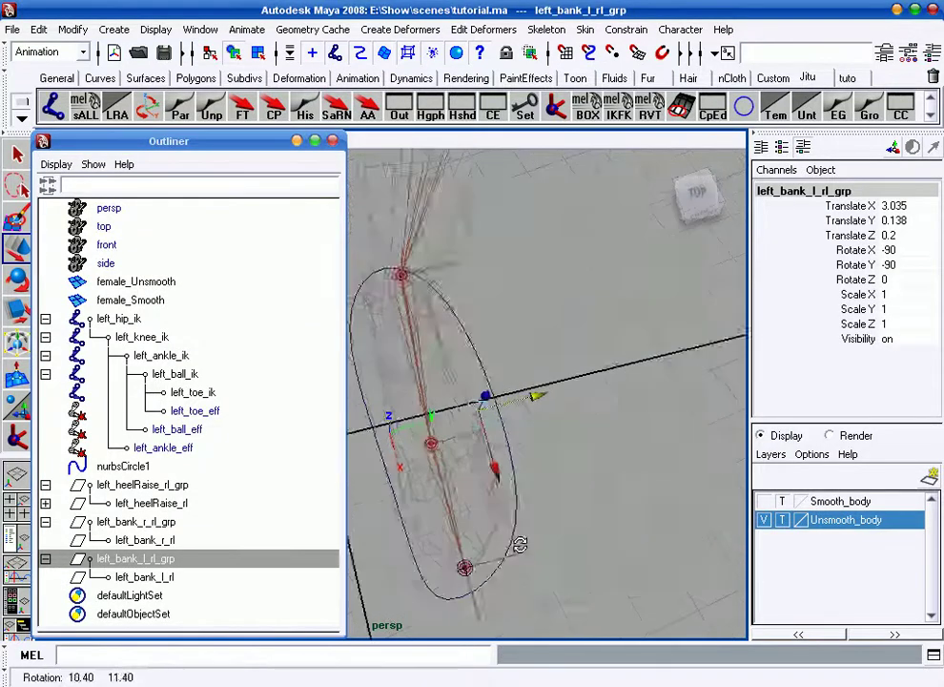
{"action": "left_click_drag", "start_coordinate": [574, 415], "coordinate": [523, 466], "text": "alt"}
{"action": "left_click_drag", "start_coordinate": [540, 411], "coordinate": [500, 514]}
{"action": "right_click_drag", "start_coordinate": [500, 514], "coordinate": [468, 460], "text": "alt"}
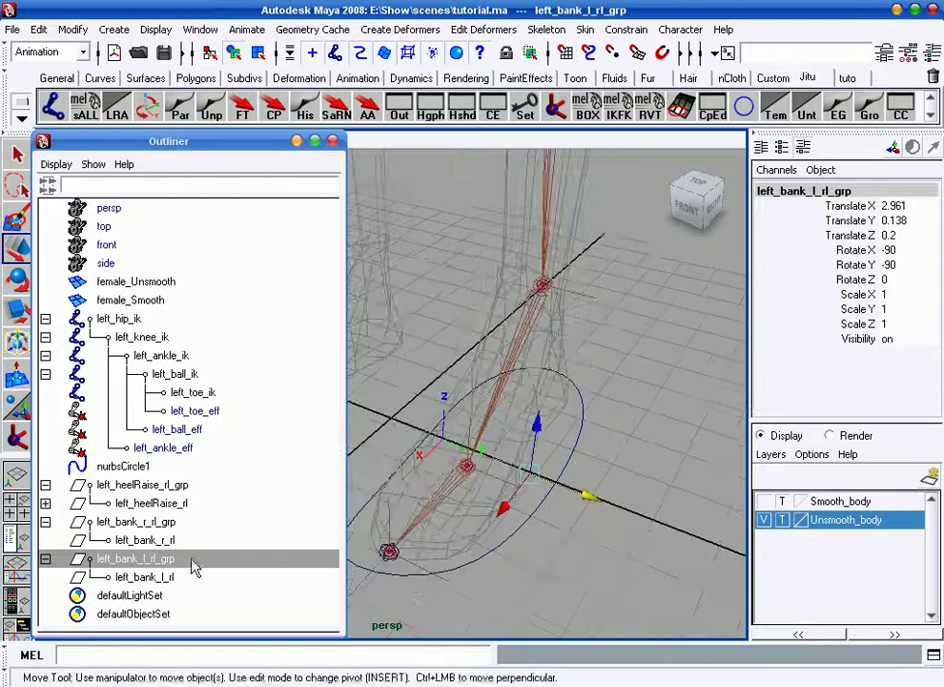
{"action": "left_click", "coordinate": [145, 524]}
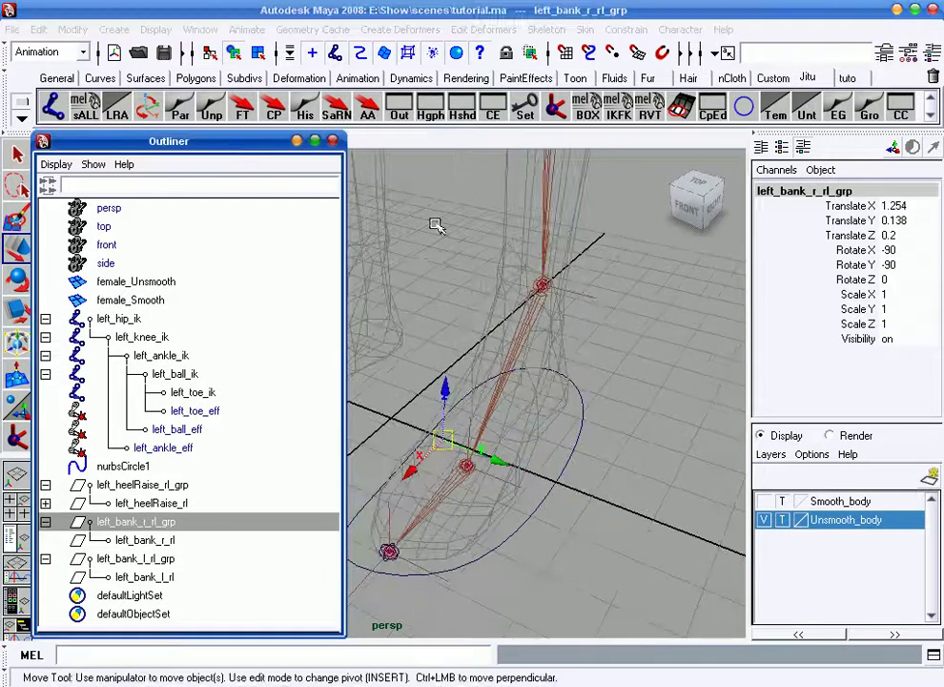
{"action": "mouse_move", "coordinate": [355, 315]}
{"action": "left_mouse_down", "text": "alt"}
{"action": "mouse_move", "coordinate": [394, 255]}
{"action": "mouse_move", "coordinate": [483, 316]}
{"action": "left_mouse_up", "text": "alt"}
{"action": "left_click", "coordinate": [363, 396]}
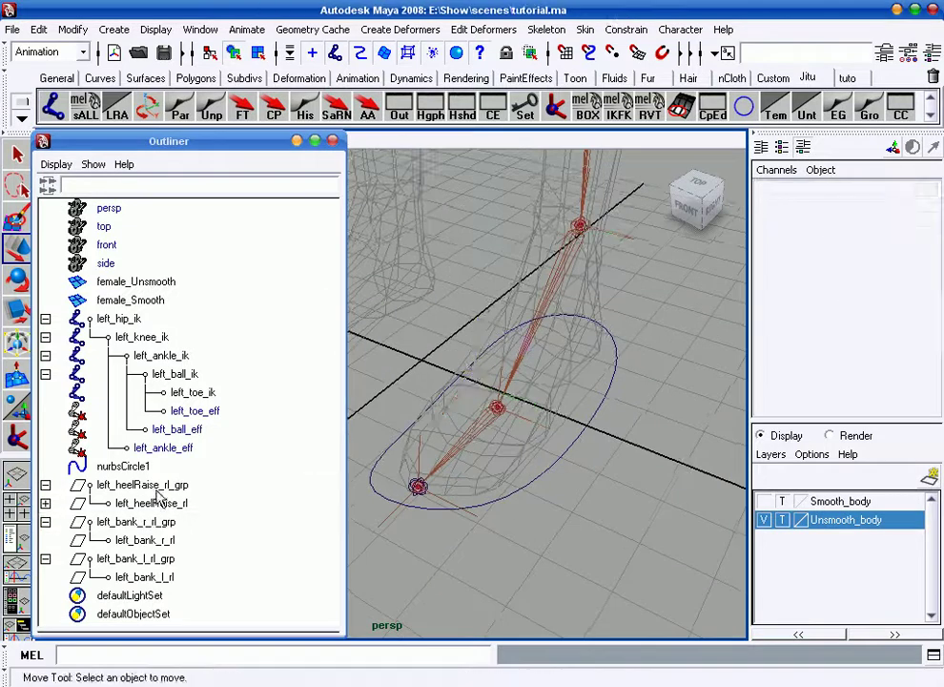
- Parent left_heelRaise_rl_grp under left_bank_r_rl and left_bank_r_rl_grp under left_bank_l_rl
{"action": "left_click", "coordinate": [152, 487]}
{"action": "left_click_drag", "start_coordinate": [502, 443], "coordinate": [284, 476], "text": "alt"}
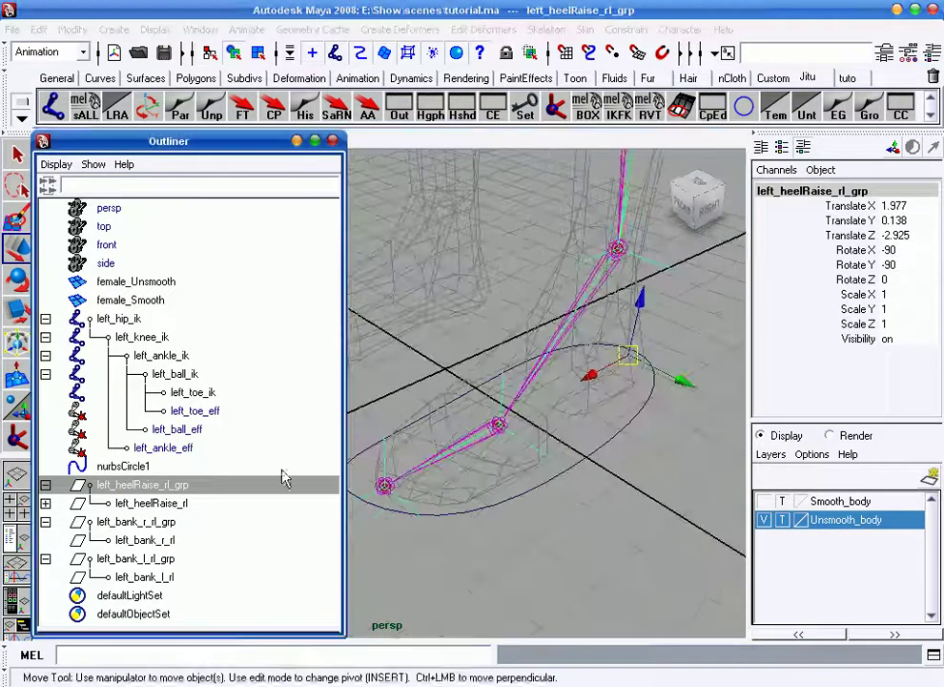
{"action": "left_click", "coordinate": [152, 542], "text": "ctrl"}
{"action": "key", "text": "p"}
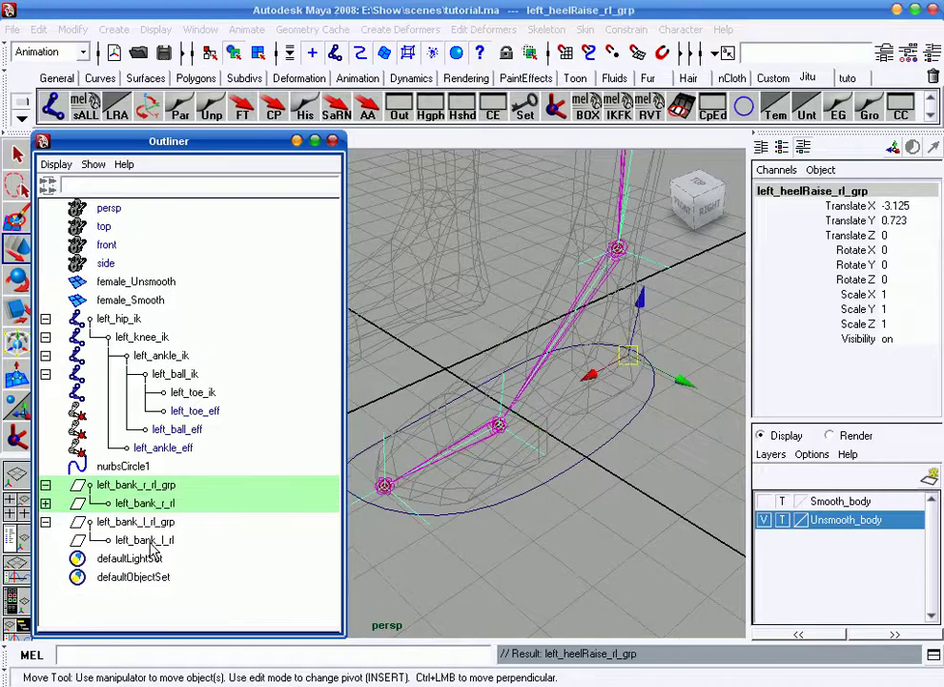
{"action": "key", "text": "Up"}
{"action": "key", "text": "Up"}
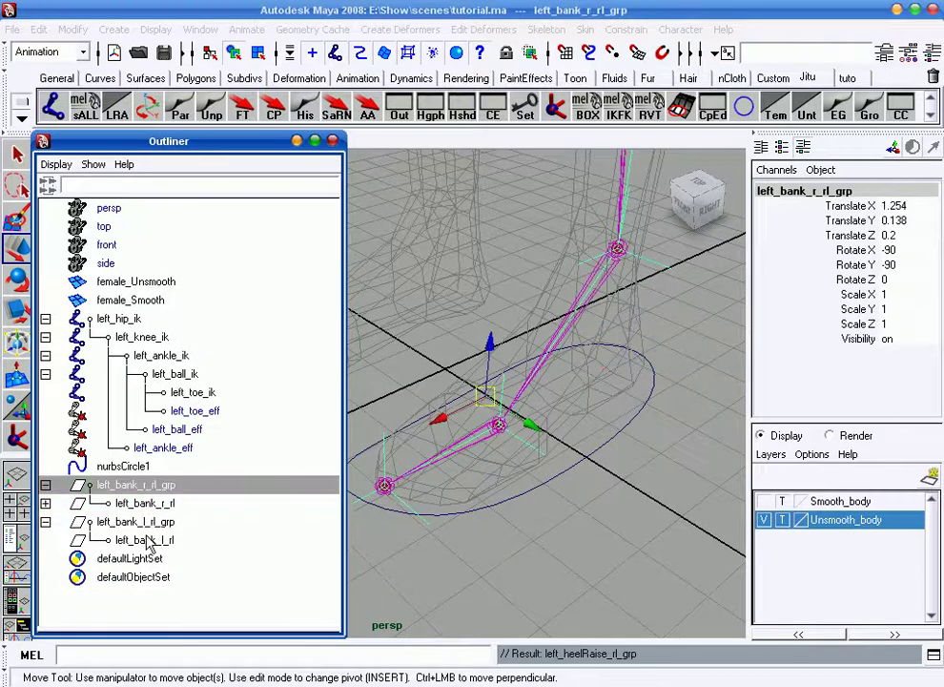
{"action": "left_click", "coordinate": [153, 541], "text": "ctrl"}
{"action": "key", "text": "p"}
{"action": "mouse_move", "coordinate": [469, 521]}
{"action": "left_mouse_down", "text": "alt"}
{"action": "mouse_move", "coordinate": [570, 477]}
{"action": "mouse_move", "coordinate": [585, 505]}
{"action": "left_mouse_up", "text": "alt"}
{"action": "left_click", "coordinate": [586, 530]}
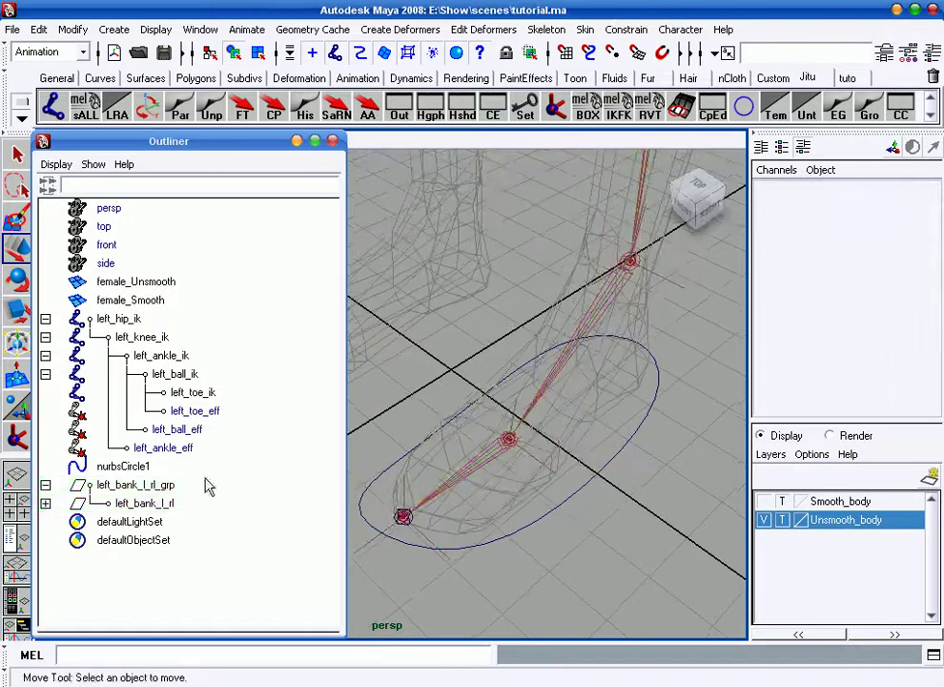
- Test-rotate left_bank_l_rl in X to about -43.6 to tilt the foot
{"action": "left_click", "coordinate": [147, 503]}
{"action": "mouse_move", "coordinate": [498, 467]}
{"action": "left_mouse_down", "text": "alt"}
{"action": "mouse_move", "coordinate": [596, 458]}
{"action": "mouse_move", "coordinate": [595, 446]}
{"action": "left_mouse_up", "text": "alt"}
{"action": "key", "text": "e"}
{"action": "mouse_move", "coordinate": [516, 318]}
{"action": "left_mouse_down"}
{"action": "mouse_move", "coordinate": [584, 316]}
{"action": "mouse_move", "coordinate": [502, 331]}
{"action": "mouse_move", "coordinate": [586, 337]}
{"action": "left_mouse_up"}
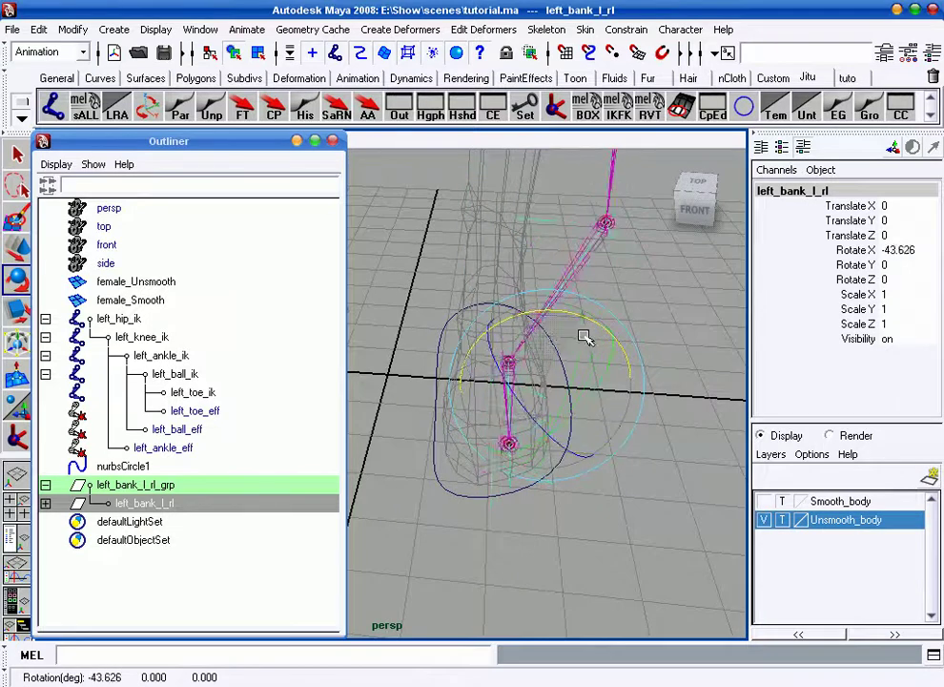
- Undo the bank tilt, then test-rotate left_bank_r_rl to X 36.46 and undo it
{"action": "key", "text": "ctrl+z"}
{"action": "left_click", "coordinate": [45, 502]}
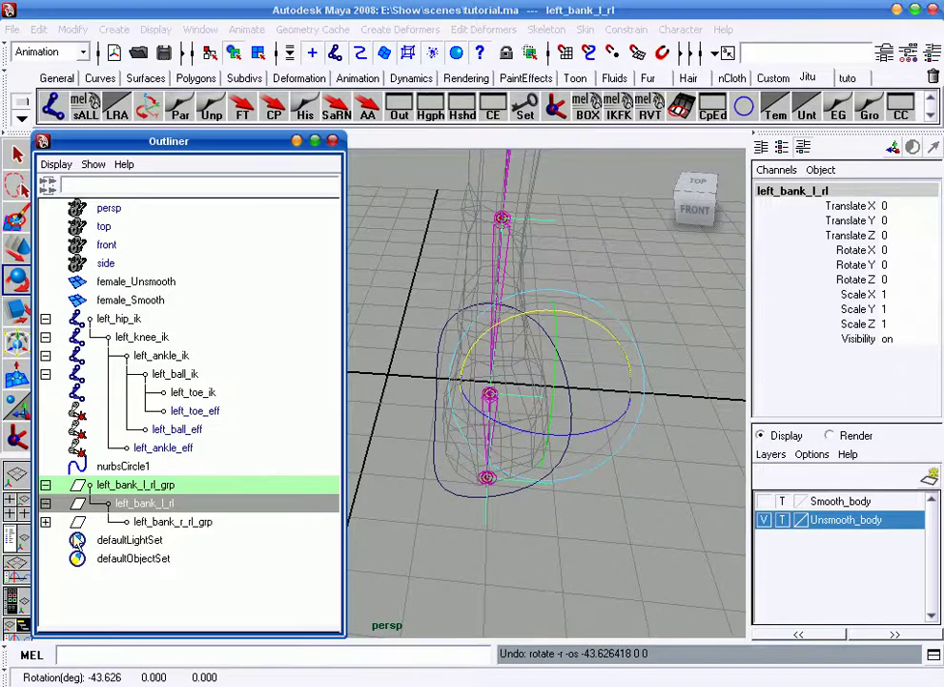
{"action": "left_click", "coordinate": [177, 540]}
{"action": "left_click_drag", "start_coordinate": [433, 487], "coordinate": [498, 441], "text": "alt"}
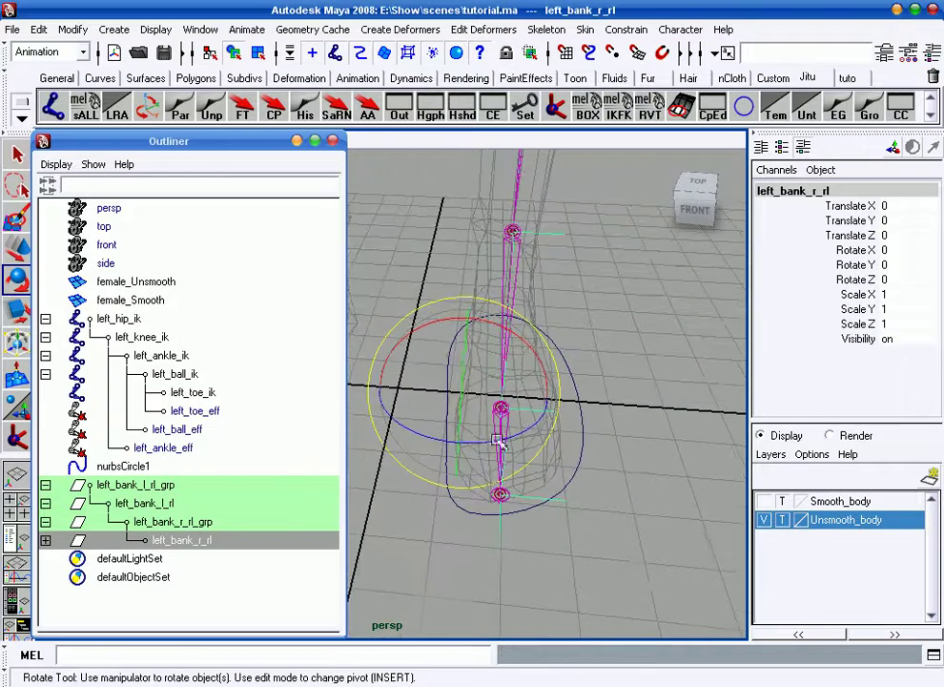
{"action": "left_click_drag", "start_coordinate": [456, 329], "coordinate": [409, 353]}
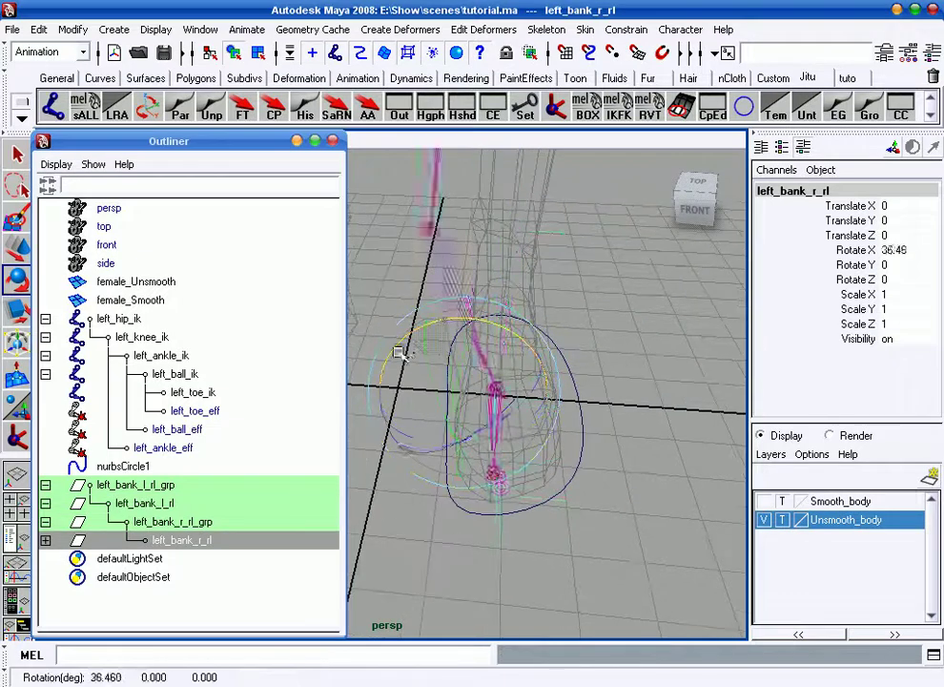
{"action": "key", "text": "ctrl+z"}
{"action": "mouse_move", "coordinate": [505, 443]}
{"action": "left_mouse_down", "text": "alt"}
{"action": "mouse_move", "coordinate": [506, 410]}
{"action": "mouse_move", "coordinate": [481, 467]}
{"action": "mouse_move", "coordinate": [599, 477]}
{"action": "mouse_move", "coordinate": [506, 481]}
{"action": "mouse_move", "coordinate": [580, 493]}
{"action": "mouse_move", "coordinate": [527, 497]}
{"action": "mouse_move", "coordinate": [541, 509]}
{"action": "mouse_move", "coordinate": [516, 519]}
{"action": "mouse_move", "coordinate": [537, 569]}
{"action": "mouse_move", "coordinate": [544, 555]}
{"action": "mouse_move", "coordinate": [557, 560]}
{"action": "left_mouse_up", "text": "alt"}
{"action": "left_click", "coordinate": [560, 550]}
{"action": "mouse_move", "coordinate": [550, 497]}
{"action": "left_mouse_down", "text": "alt"}
{"action": "mouse_move", "coordinate": [533, 512]}
{"action": "mouse_move", "coordinate": [520, 494]}
{"action": "mouse_move", "coordinate": [528, 546]}
{"action": "mouse_move", "coordinate": [491, 534]}
{"action": "left_mouse_up", "text": "alt"}
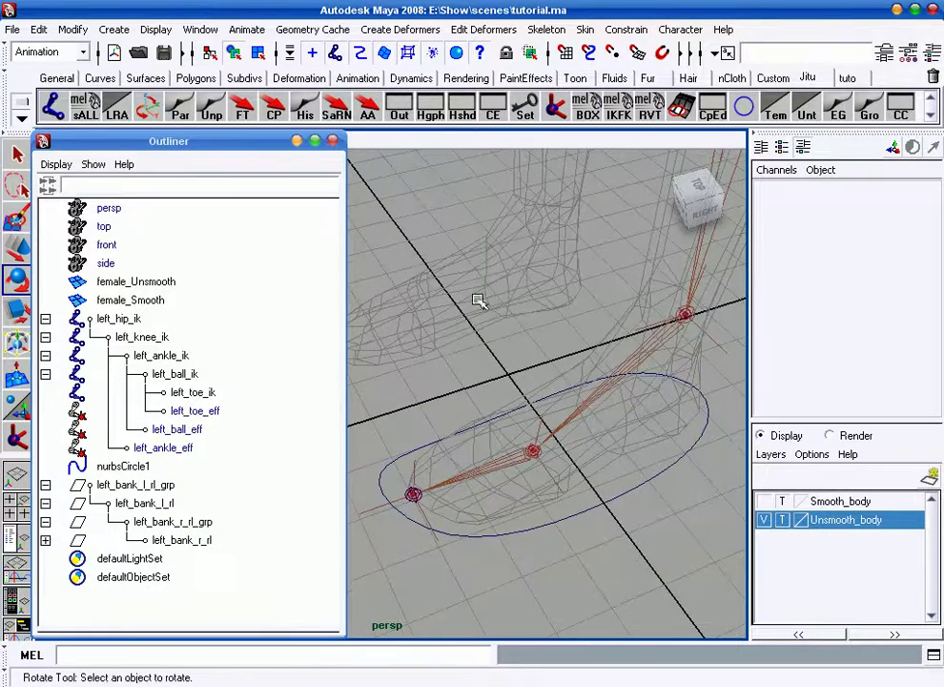
- Create an empty null1 node wrapped in a new group1
{"action": "left_click", "coordinate": [840, 111]}
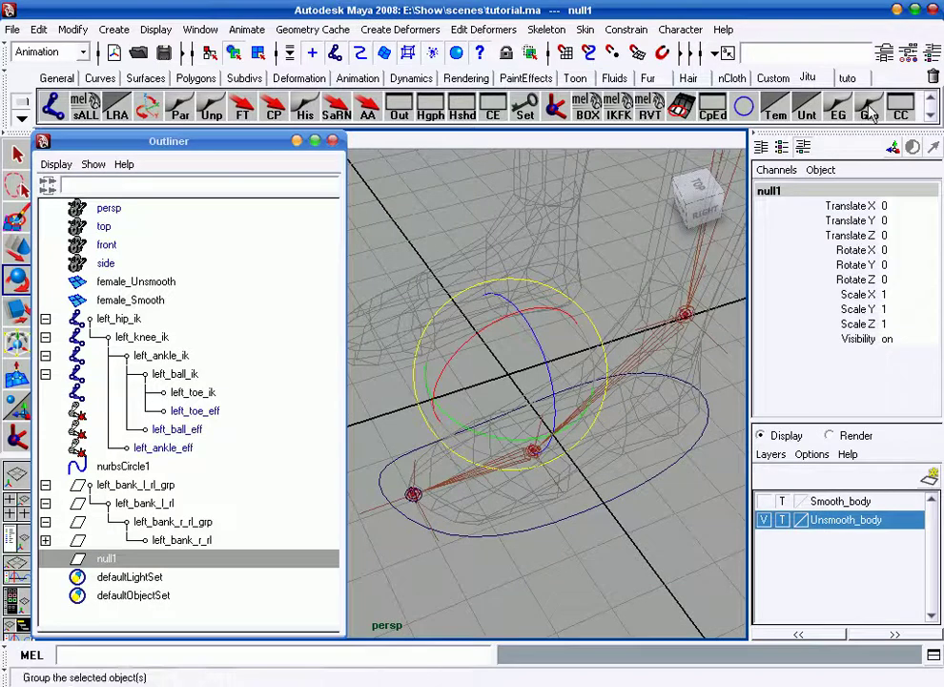
{"action": "left_click", "coordinate": [869, 111]}
{"action": "left_click", "coordinate": [45, 559]}
{"action": "mouse_move", "coordinate": [401, 532]}
{"action": "left_mouse_down", "text": "alt"}
{"action": "mouse_move", "coordinate": [480, 493]}
{"action": "mouse_move", "coordinate": [471, 511]}
{"action": "mouse_move", "coordinate": [506, 547]}
{"action": "mouse_move", "coordinate": [479, 534]}
{"action": "left_mouse_up", "text": "alt"}
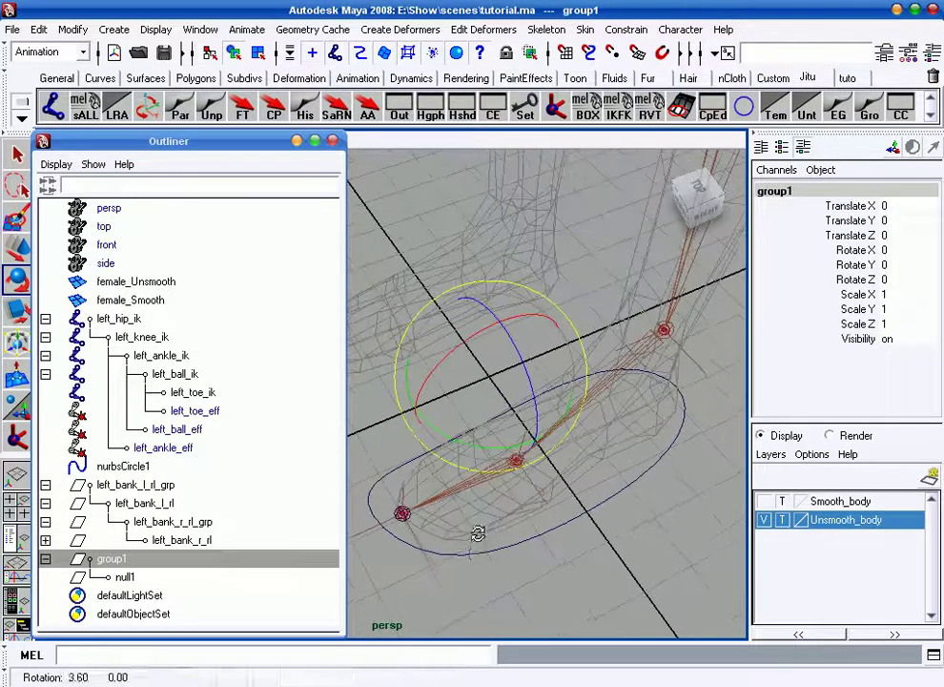
{"action": "left_click_drag", "start_coordinate": [524, 579], "coordinate": [510, 553], "text": "alt"}
{"action": "key", "text": "e"}
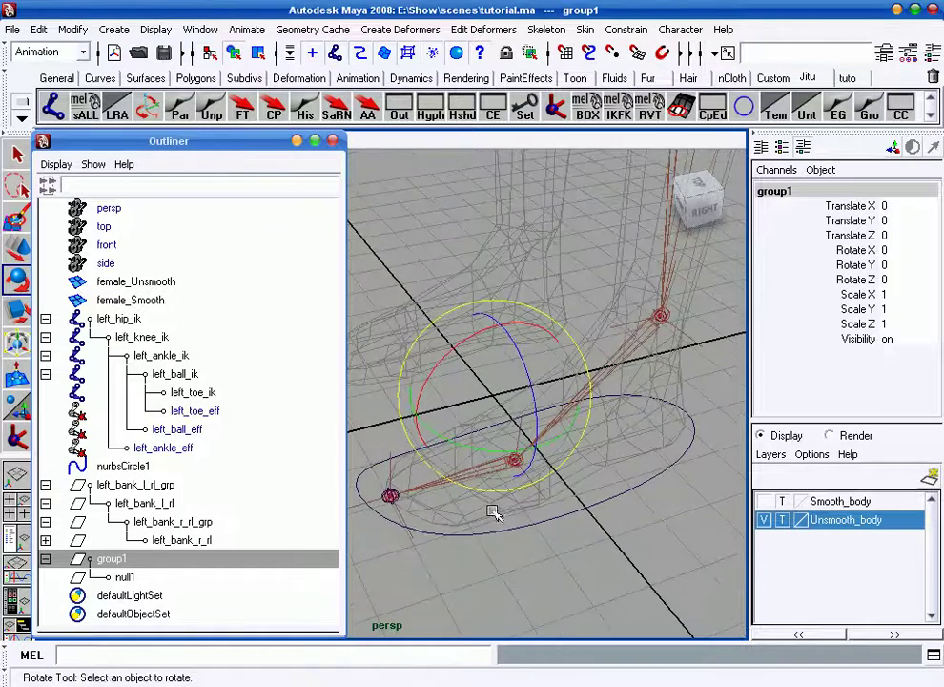
{"action": "left_click", "coordinate": [500, 479]}
- Snap group1 to the left_ball_ik joint with point and orient constraints, then delete them
{"action": "left_click", "coordinate": [503, 470]}
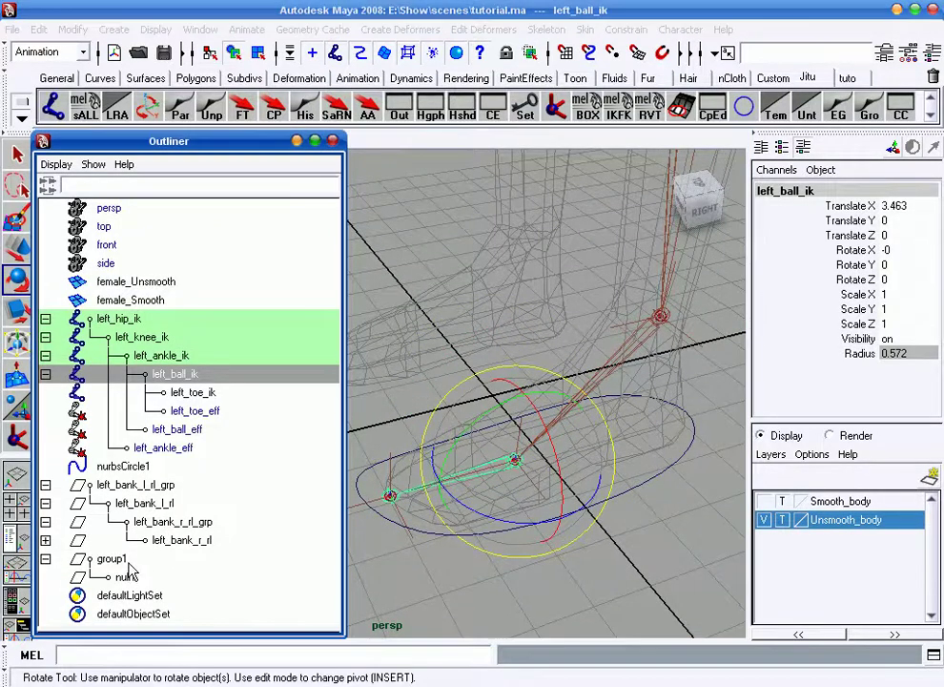
{"action": "left_click", "coordinate": [114, 559], "text": "ctrl"}
{"action": "left_click", "coordinate": [626, 30]}
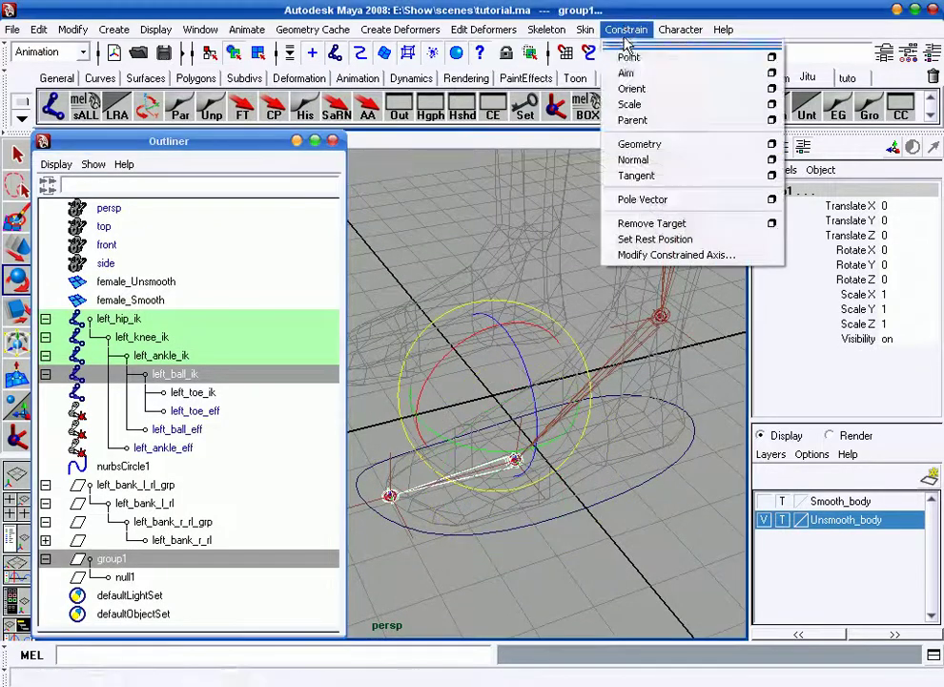
{"action": "left_click", "coordinate": [630, 55]}
{"action": "left_click", "coordinate": [628, 31]}
{"action": "left_click", "coordinate": [637, 87]}
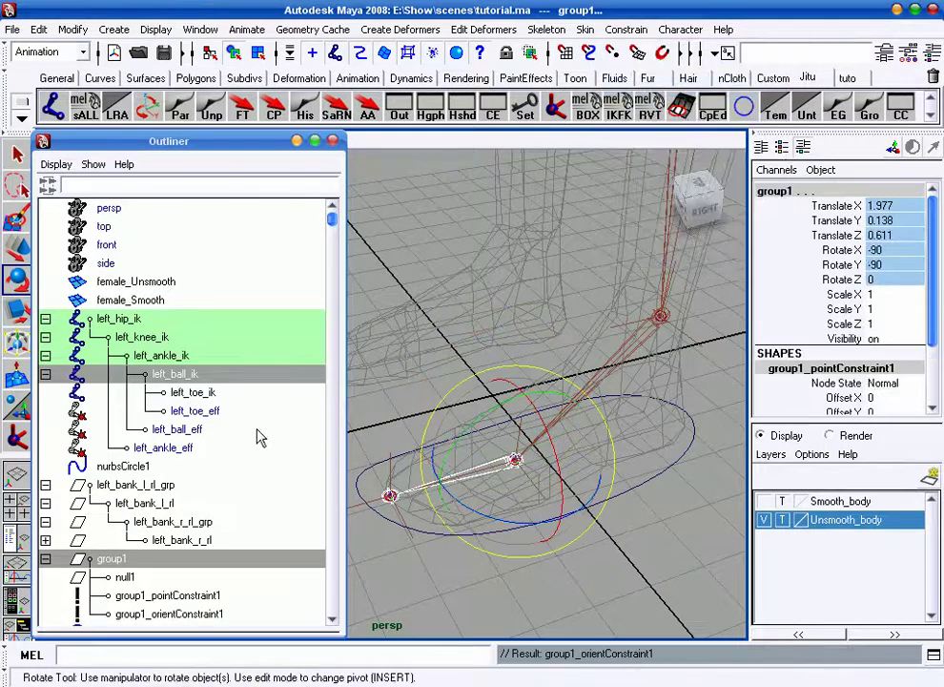
{"action": "scroll", "coordinate": [129, 547], "scroll_direction": "down", "scroll_amount": 5}
{"action": "left_click", "coordinate": [211, 301]}
{"action": "left_click", "coordinate": [212, 318], "text": "shift"}
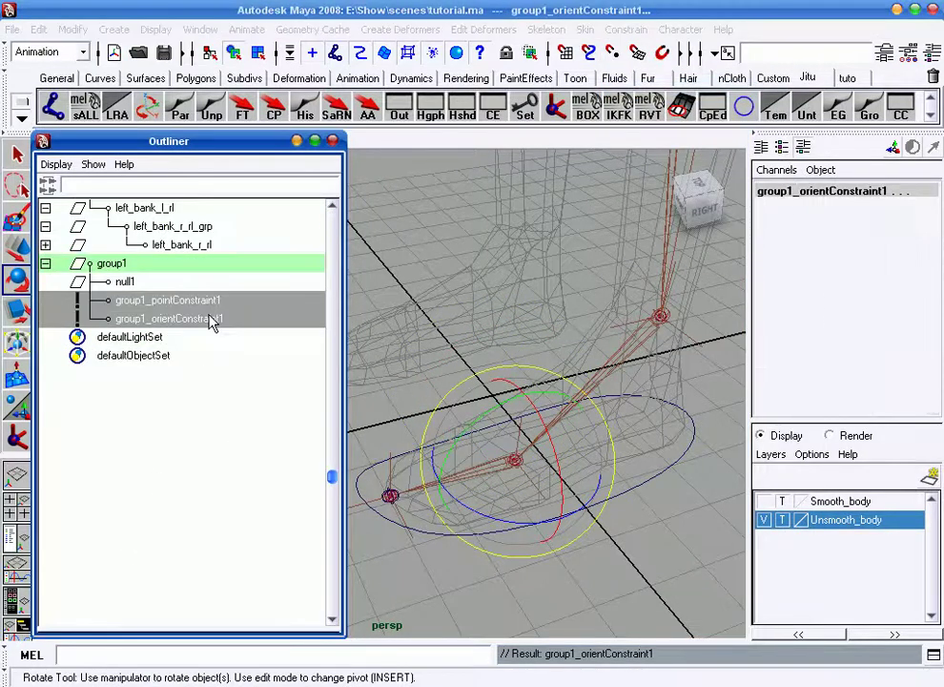
{"action": "key", "text": "Delete"}
- Rename null1 to left_ballPivot_rl and group1 to left_ballPivot_rl_grp
{"action": "double_click", "coordinate": [131, 577]}
{"action": "type", "text": "left_ballPivot_r"}
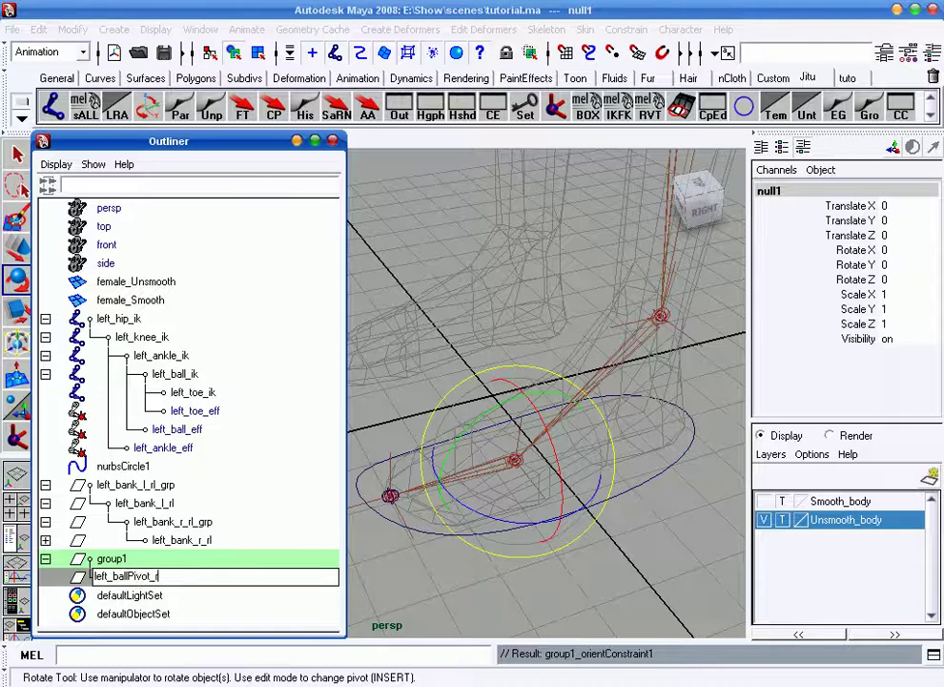
{"action": "key", "text": "Return"}
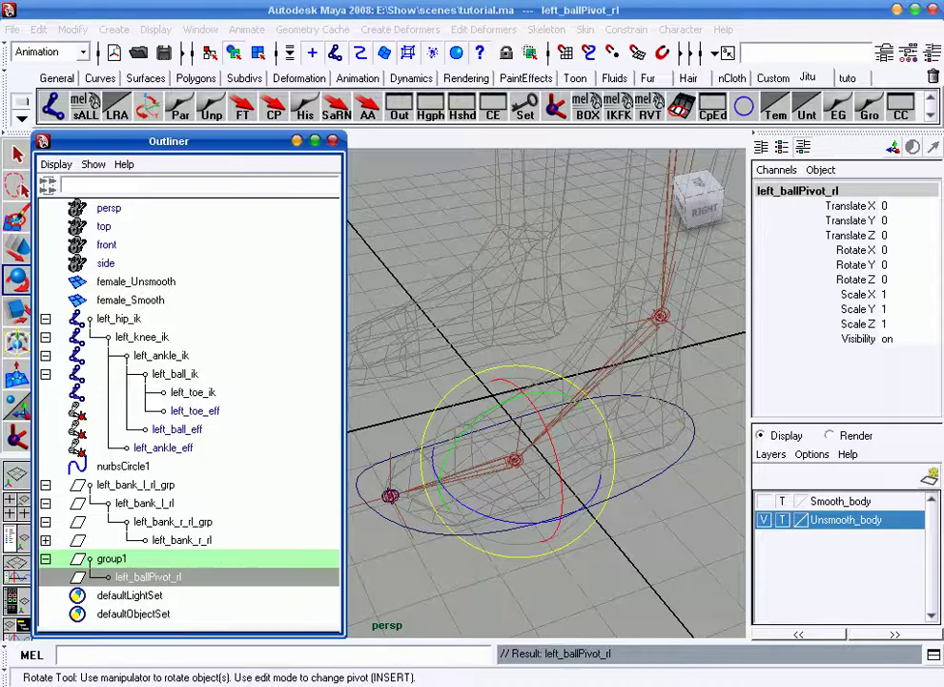
{"action": "double_click", "coordinate": [221, 576]}
{"action": "key", "text": "ctrl+c"}
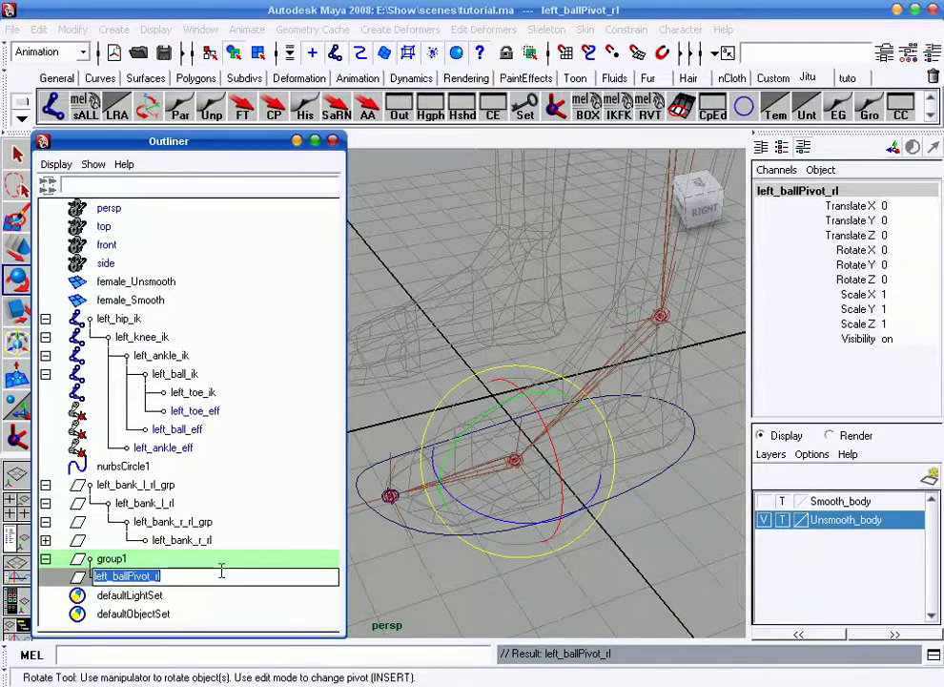
{"action": "double_click", "coordinate": [219, 558]}
{"action": "key", "text": "ctrl+v"}
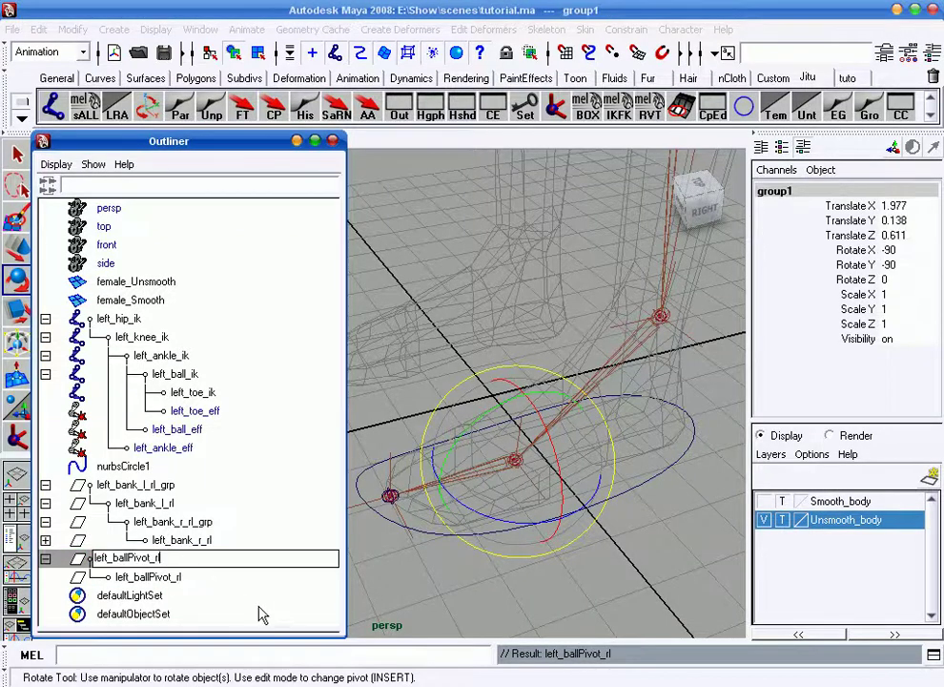
{"action": "type", "text": "_grp"}
{"action": "key", "text": "Return"}
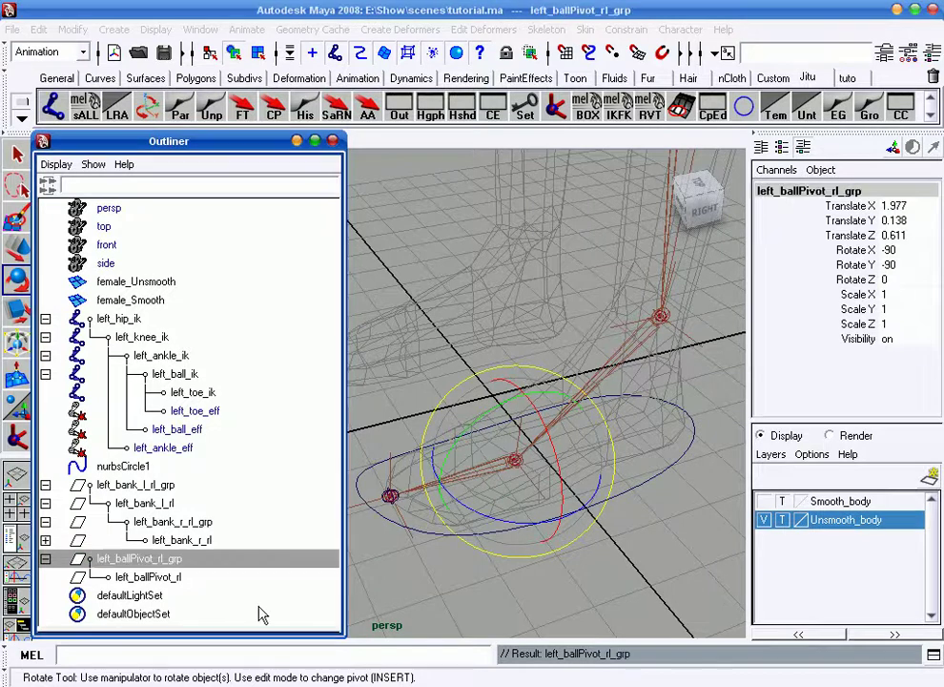
{"action": "left_click_drag", "start_coordinate": [645, 460], "coordinate": [650, 481]}
- Parent left_bank_l_rl_grp under left_ballPivot_rl
{"action": "left_click", "coordinate": [650, 481]}
{"action": "left_click", "coordinate": [179, 484]}
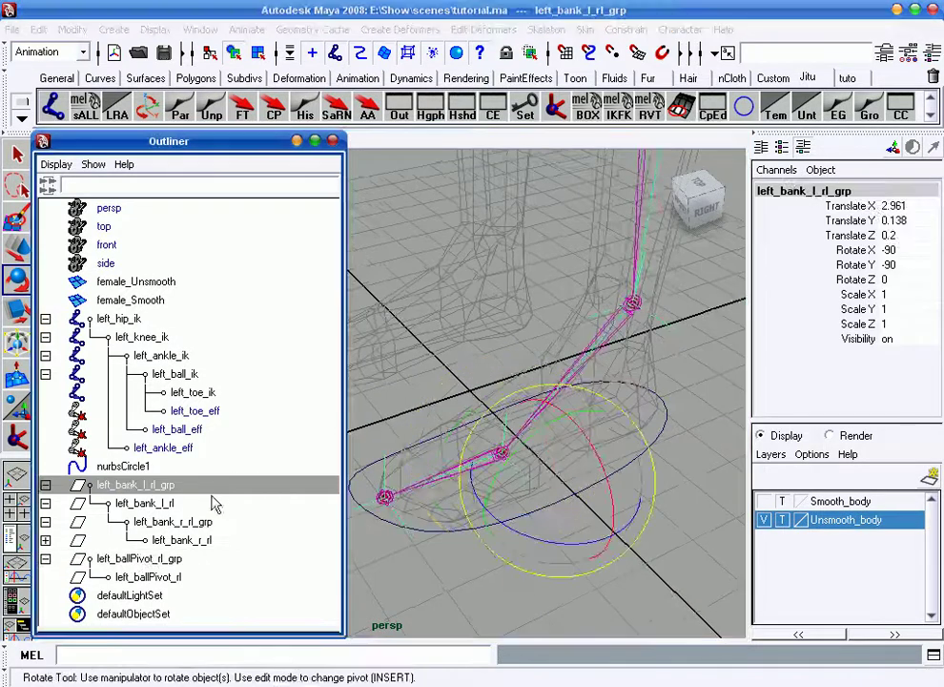
{"action": "left_click", "coordinate": [167, 580], "text": "ctrl"}
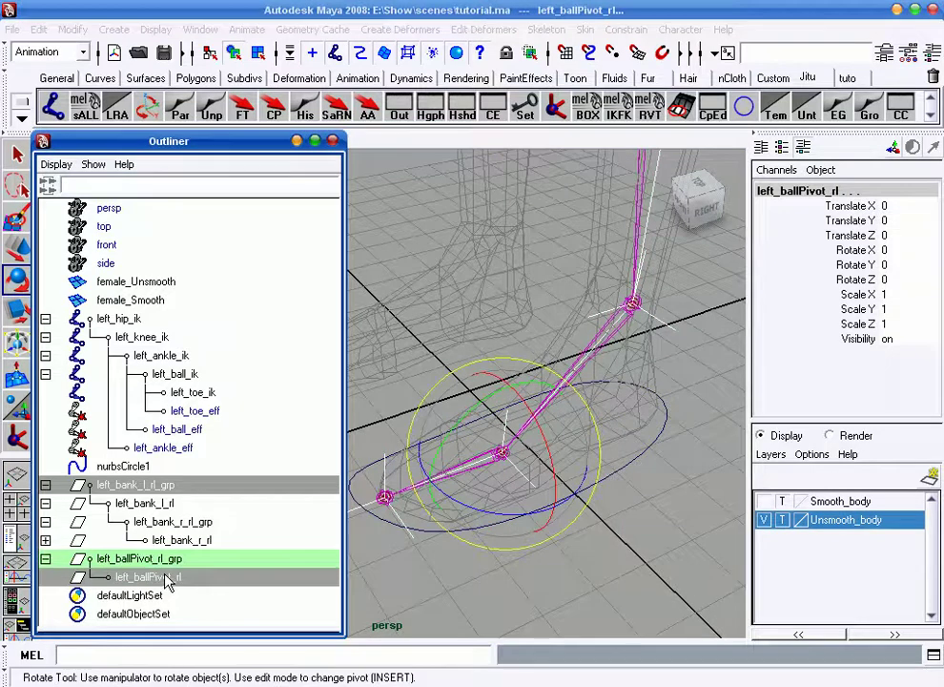
{"action": "key", "text": "p"}
- Test-swivel left_ballPivot_rl on Rotate Z (27.669, -27.17), then undo it to 0
{"action": "left_click", "coordinate": [145, 503]}
{"action": "mouse_move", "coordinate": [559, 453]}
{"action": "left_mouse_down", "text": "alt"}
{"action": "mouse_move", "coordinate": [542, 487]}
{"action": "mouse_move", "coordinate": [498, 495]}
{"action": "mouse_move", "coordinate": [564, 498]}
{"action": "mouse_move", "coordinate": [496, 493]}
{"action": "mouse_move", "coordinate": [559, 487]}
{"action": "mouse_move", "coordinate": [527, 483]}
{"action": "left_mouse_up", "text": "alt"}
{"action": "key", "text": "ctrl+z"}
{"action": "mouse_move", "coordinate": [630, 492]}
{"action": "left_mouse_down", "text": "alt"}
{"action": "mouse_move", "coordinate": [612, 511]}
{"action": "mouse_move", "coordinate": [643, 498]}
{"action": "mouse_move", "coordinate": [671, 523]}
{"action": "left_mouse_up", "text": "alt"}
{"action": "left_click", "coordinate": [671, 523]}
{"action": "middle_click_drag", "start_coordinate": [477, 477], "coordinate": [523, 468], "text": "alt"}
{"action": "left_click_drag", "start_coordinate": [523, 468], "coordinate": [564, 447], "text": "alt"}
{"action": "middle_click_drag", "start_coordinate": [565, 447], "coordinate": [553, 451], "text": "alt"}
{"action": "mouse_move", "coordinate": [553, 449]}
{"action": "left_mouse_down", "text": "alt"}
{"action": "mouse_move", "coordinate": [585, 443]}
{"action": "mouse_move", "coordinate": [582, 427]}
{"action": "left_mouse_up", "text": "alt"}
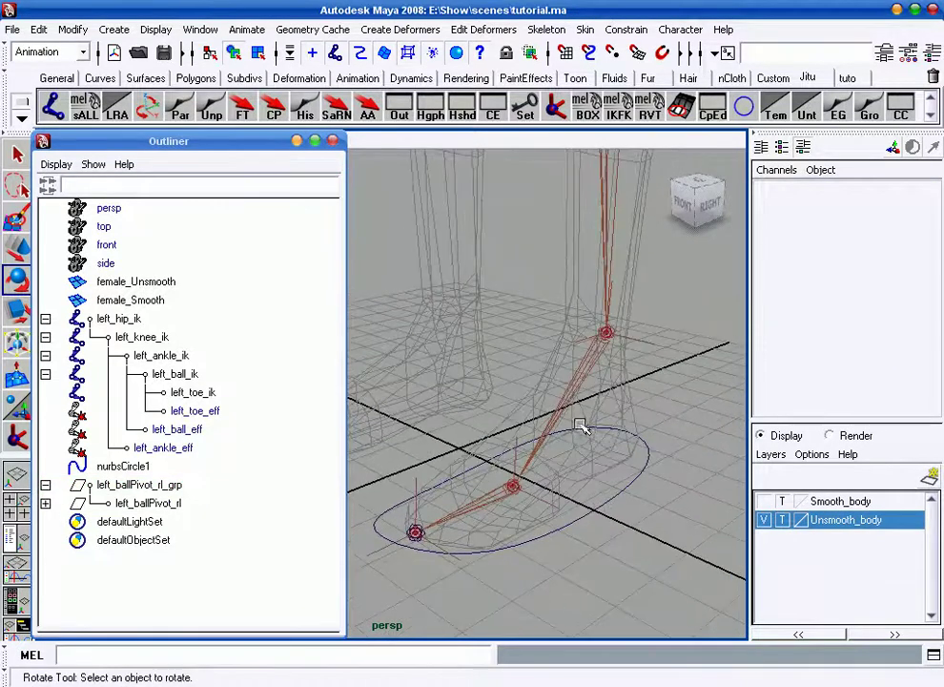
{"action": "middle_click_drag", "start_coordinate": [561, 421], "coordinate": [570, 417], "text": "alt"}
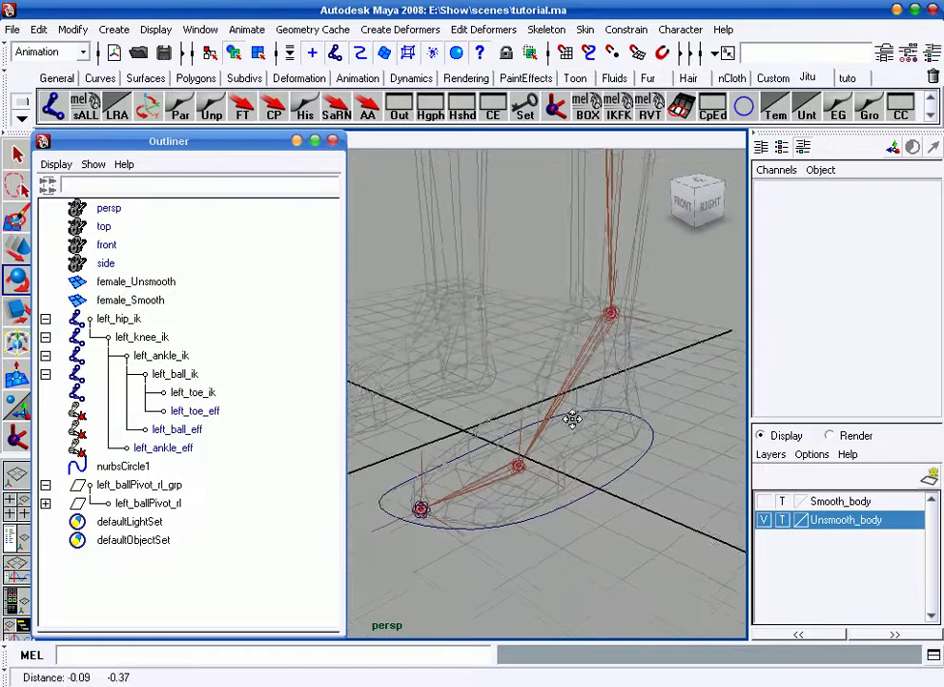
{"action": "left_click_drag", "start_coordinate": [570, 417], "coordinate": [569, 449], "text": "alt"}
{"action": "middle_click_drag", "start_coordinate": [570, 449], "coordinate": [596, 428], "text": "alt"}
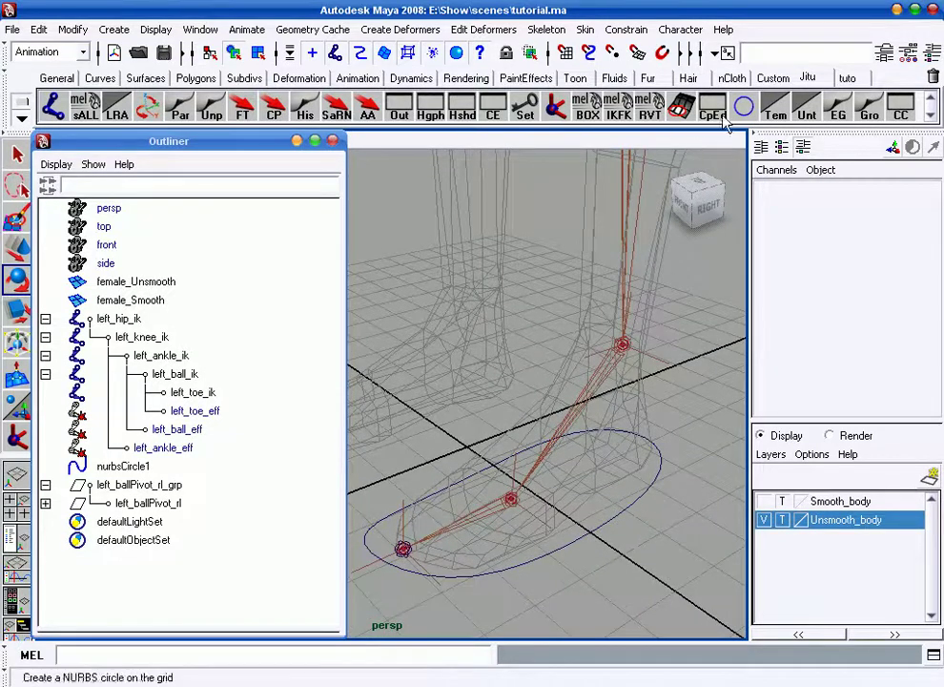
- Create an empty null inside a group, named left_ankle_rl and left_ankle_rl_grp
{"action": "left_click", "coordinate": [838, 114]}
{"action": "left_click", "coordinate": [870, 115]}
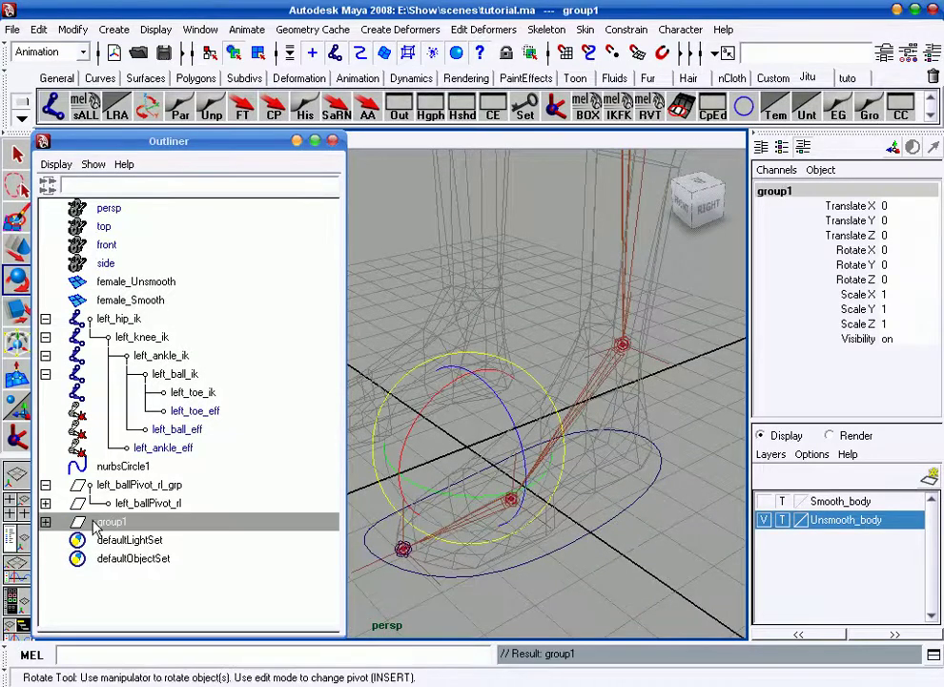
{"action": "left_click", "coordinate": [45, 522]}
{"action": "mouse_move", "coordinate": [569, 523]}
{"action": "left_mouse_down", "text": "alt"}
{"action": "mouse_move", "coordinate": [570, 488]}
{"action": "mouse_move", "coordinate": [611, 498]}
{"action": "mouse_move", "coordinate": [596, 506]}
{"action": "left_mouse_up", "text": "alt"}
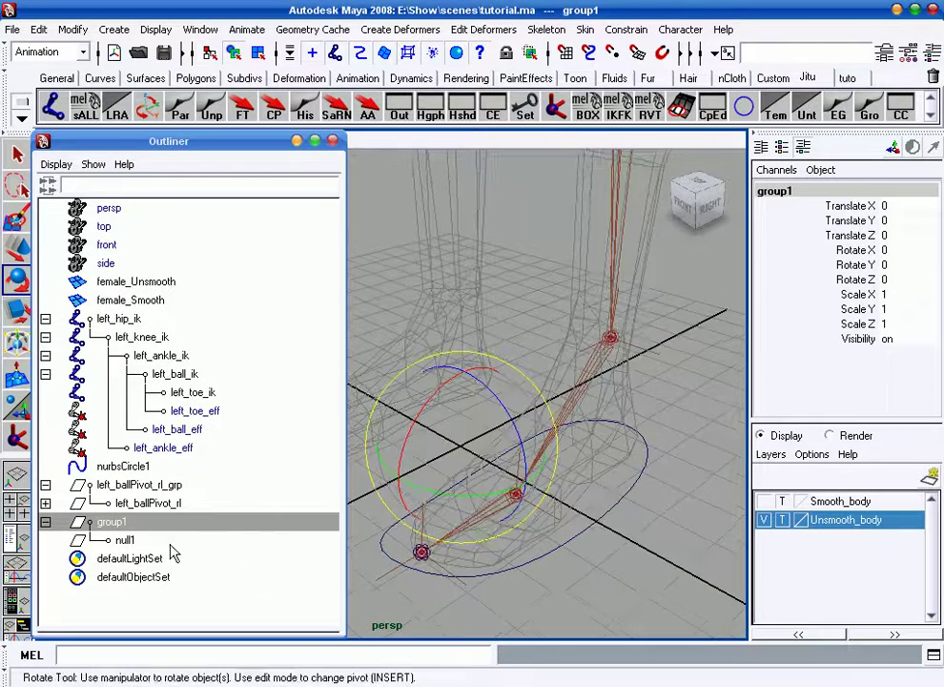
{"action": "double_click", "coordinate": [165, 540]}
{"action": "type", "text": "ft"}
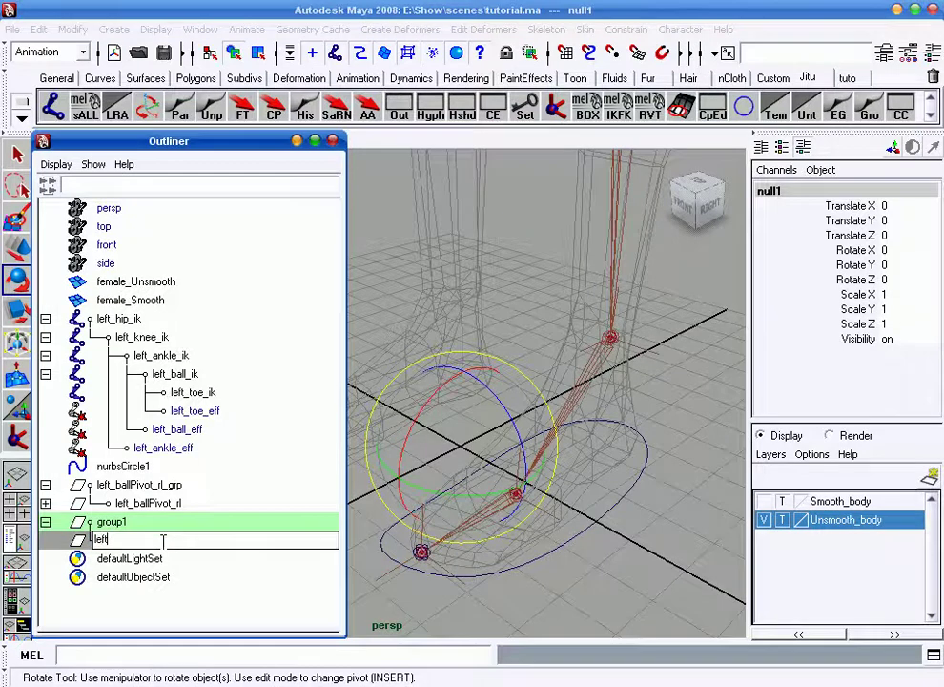
{"action": "type", "text": "_ankle_rl"}
{"action": "key", "text": "Return"}
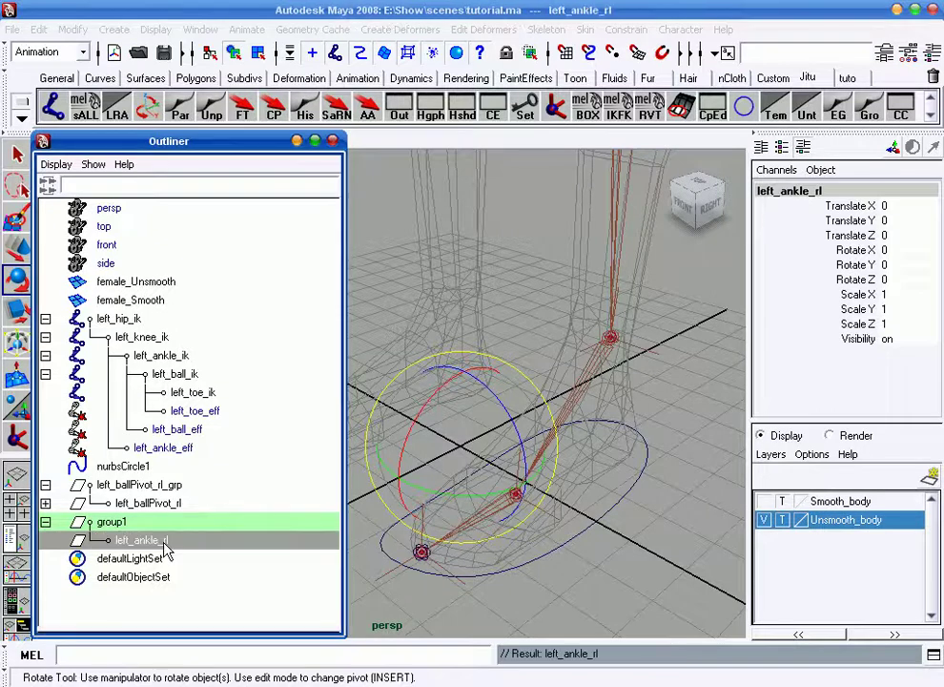
{"action": "left_click", "coordinate": [109, 522]}
{"action": "double_click", "coordinate": [135, 522]}
{"action": "type", "text": "left_ankle_rl"}
{"action": "type", "text": "_gr"}
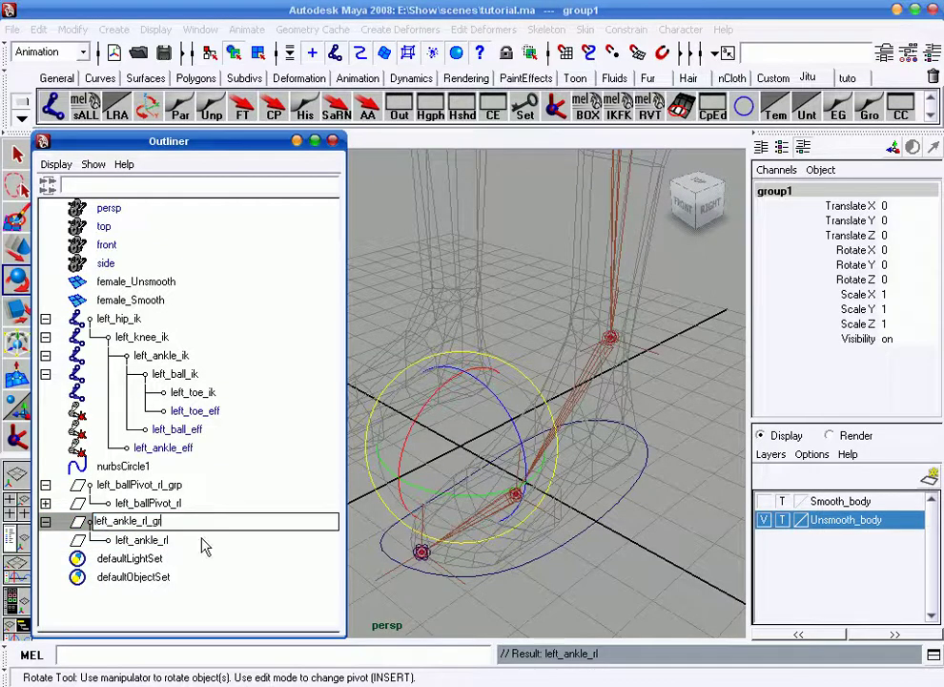
{"action": "type", "text": "p"}
{"action": "key", "text": "Return"}
- Snap left_ankle_rl_grp to left_ankle_ik with point and orient constraints, then delete the constraints
{"action": "left_click_drag", "start_coordinate": [548, 468], "coordinate": [587, 427], "text": "alt"}
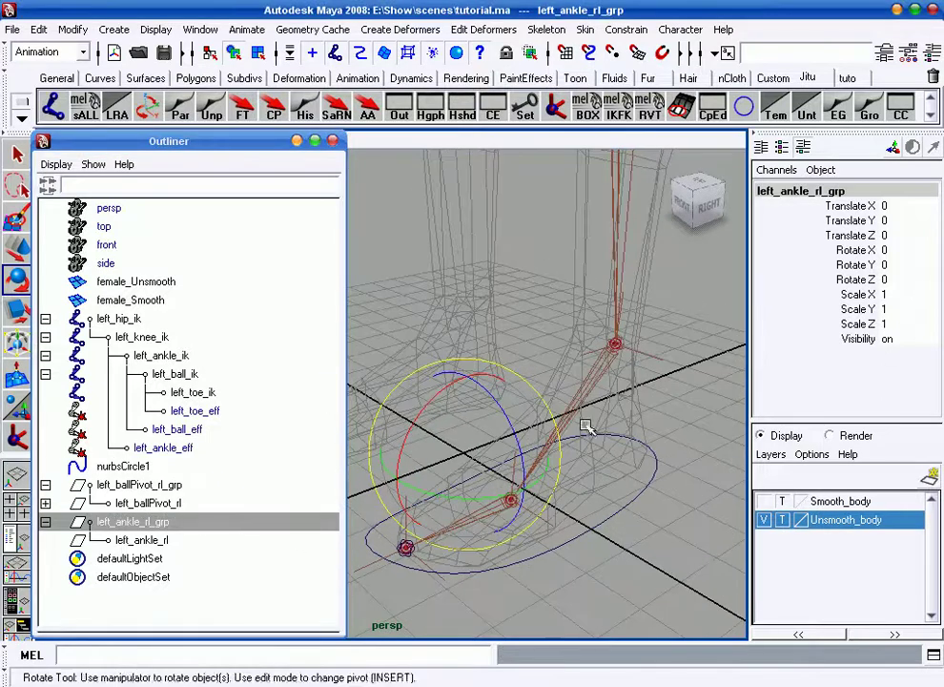
{"action": "left_click", "coordinate": [614, 382]}
{"action": "left_click", "coordinate": [615, 344]}
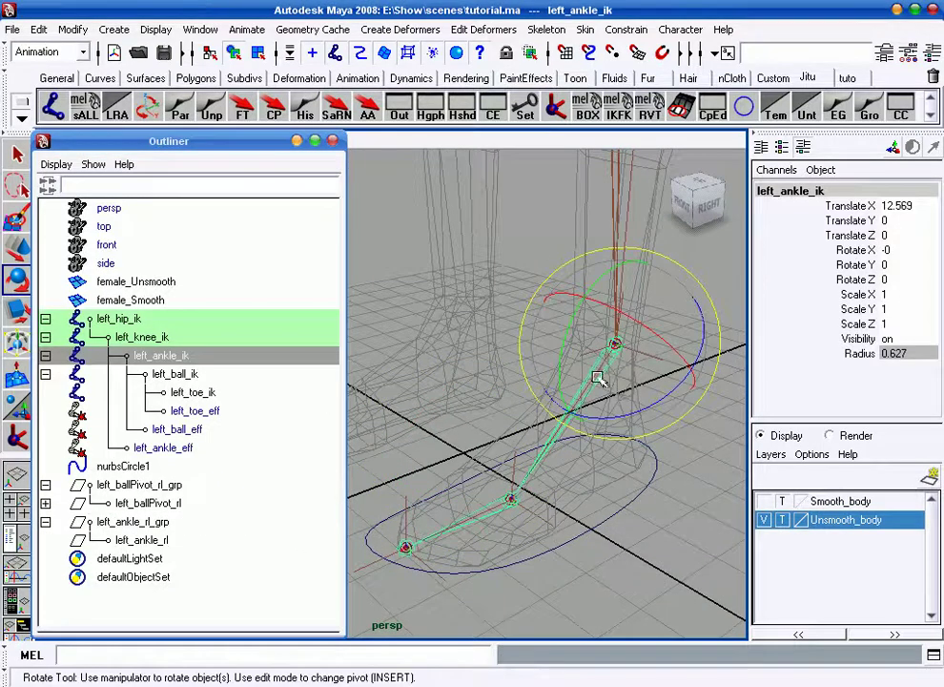
{"action": "left_click", "coordinate": [170, 524], "text": "ctrl"}
{"action": "left_click", "coordinate": [626, 30]}
{"action": "left_click", "coordinate": [638, 58]}
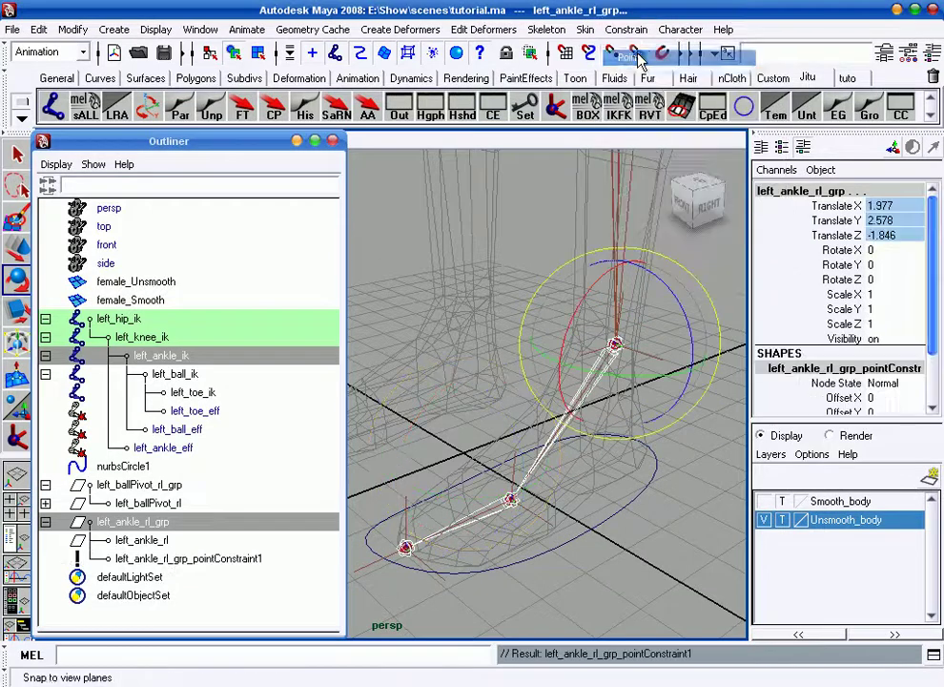
{"action": "left_click", "coordinate": [627, 30]}
{"action": "left_click", "coordinate": [634, 89]}
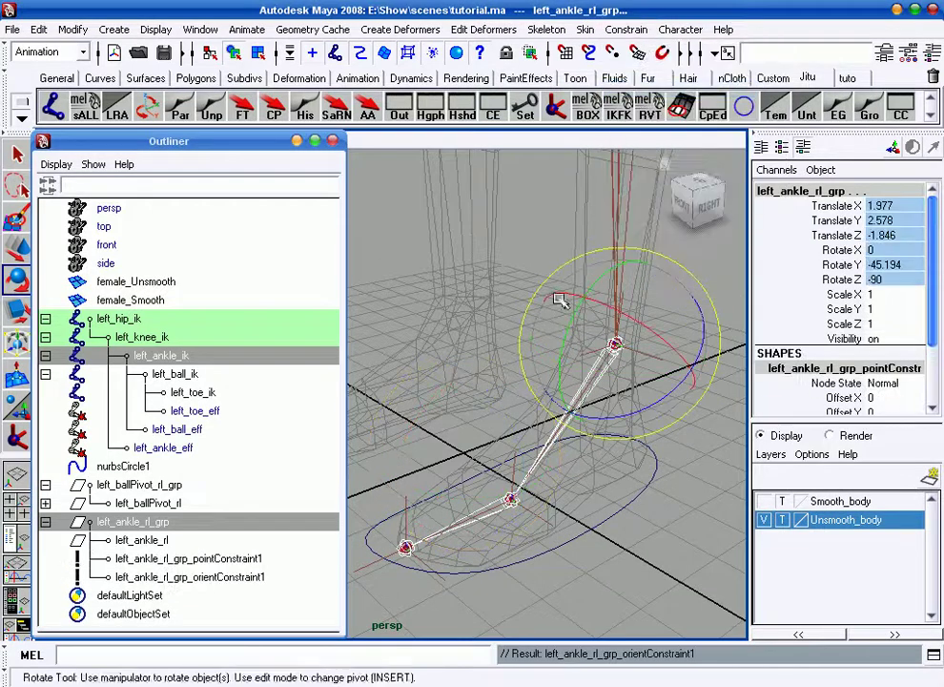
{"action": "left_click_drag", "start_coordinate": [182, 558], "coordinate": [190, 579]}
{"action": "key", "text": "Delete"}
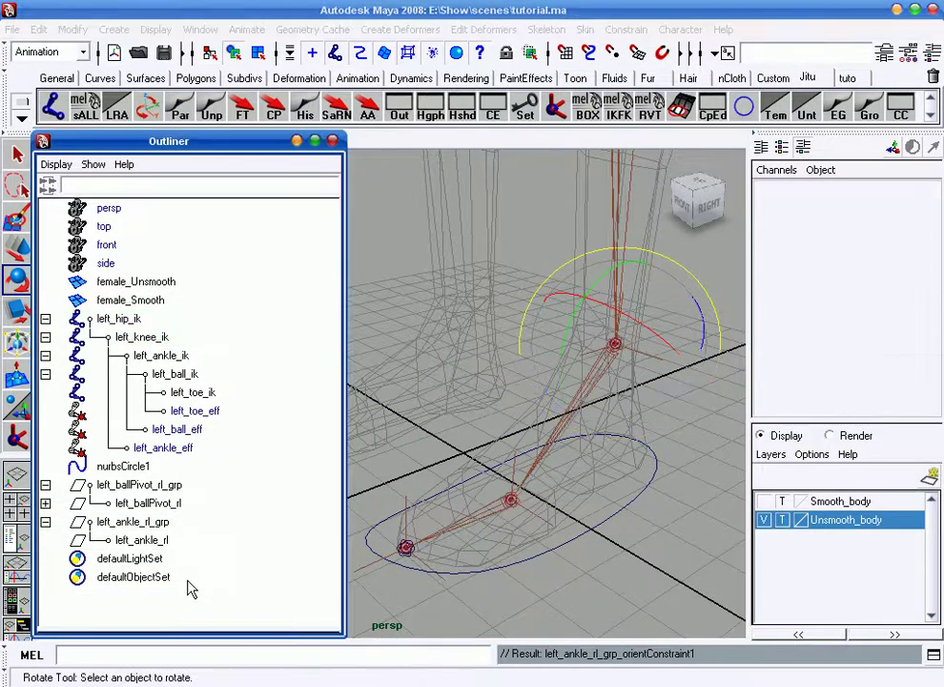
- Parent left_ballPivot_rl_grp under left_ankle_rl and test-rotate the ankle pivot
{"action": "left_click", "coordinate": [149, 487]}
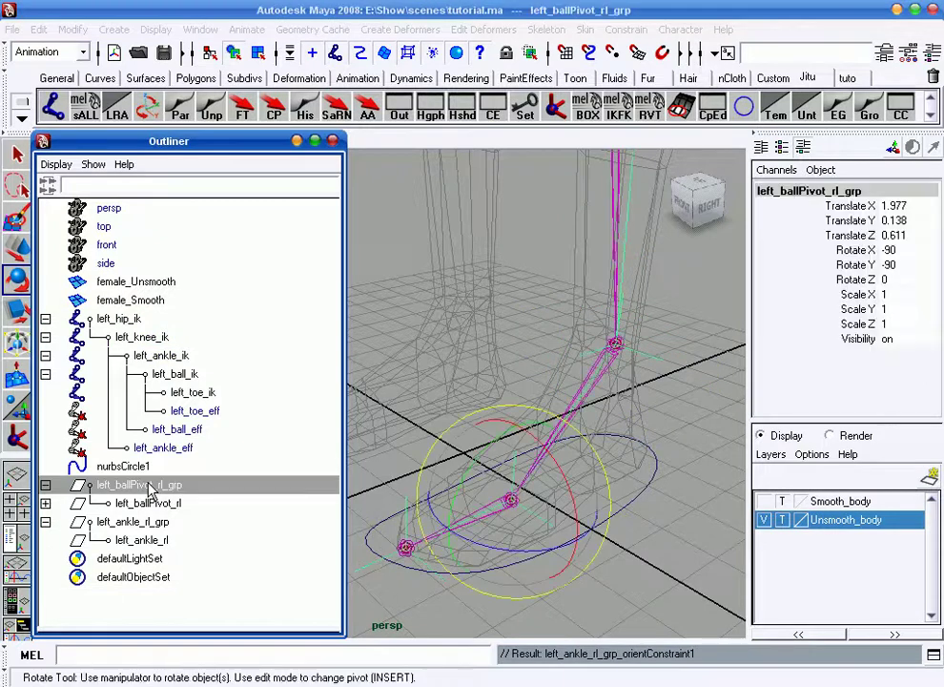
{"action": "left_click", "coordinate": [147, 541], "text": "ctrl"}
{"action": "key", "text": "p"}
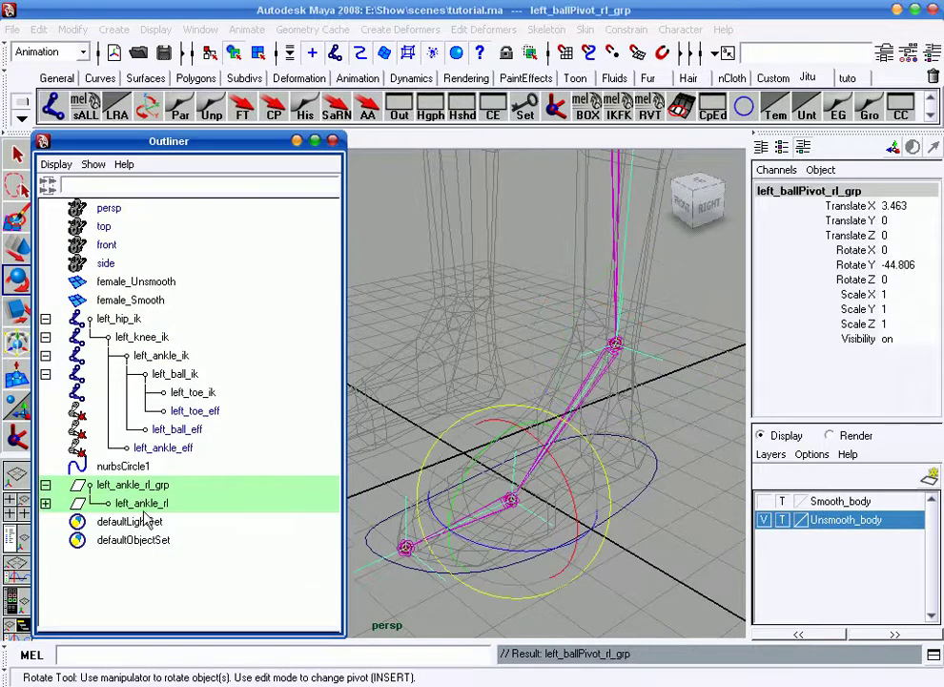
{"action": "left_click", "coordinate": [153, 504]}
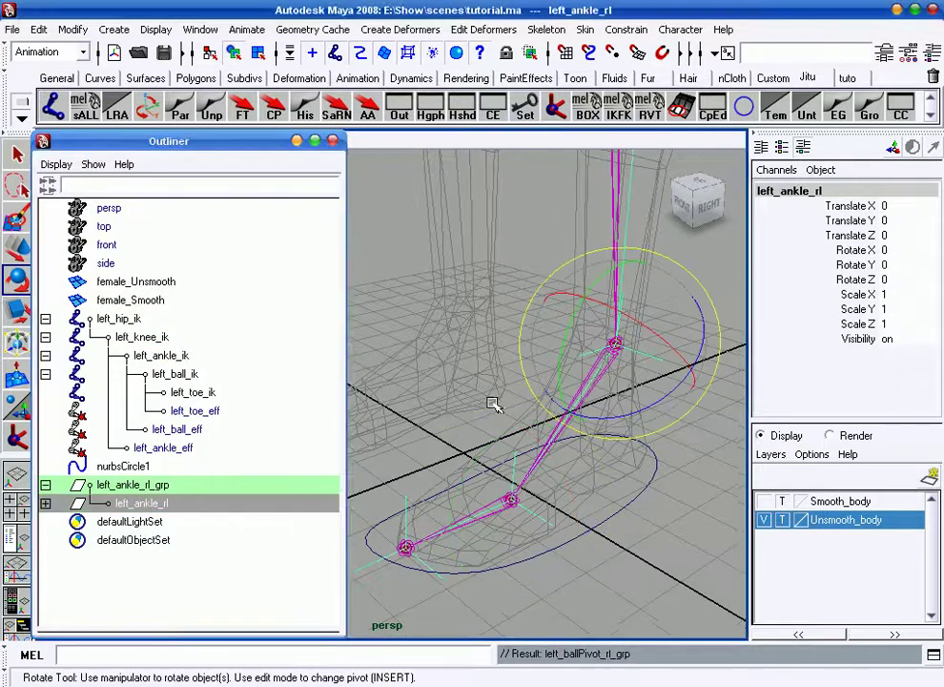
{"action": "mouse_move", "coordinate": [575, 333]}
{"action": "left_mouse_down"}
{"action": "mouse_move", "coordinate": [561, 385]}
{"action": "mouse_move", "coordinate": [575, 408]}
{"action": "mouse_move", "coordinate": [632, 481]}
{"action": "mouse_move", "coordinate": [660, 468]}
{"action": "left_mouse_up"}
{"action": "left_click", "coordinate": [686, 475]}
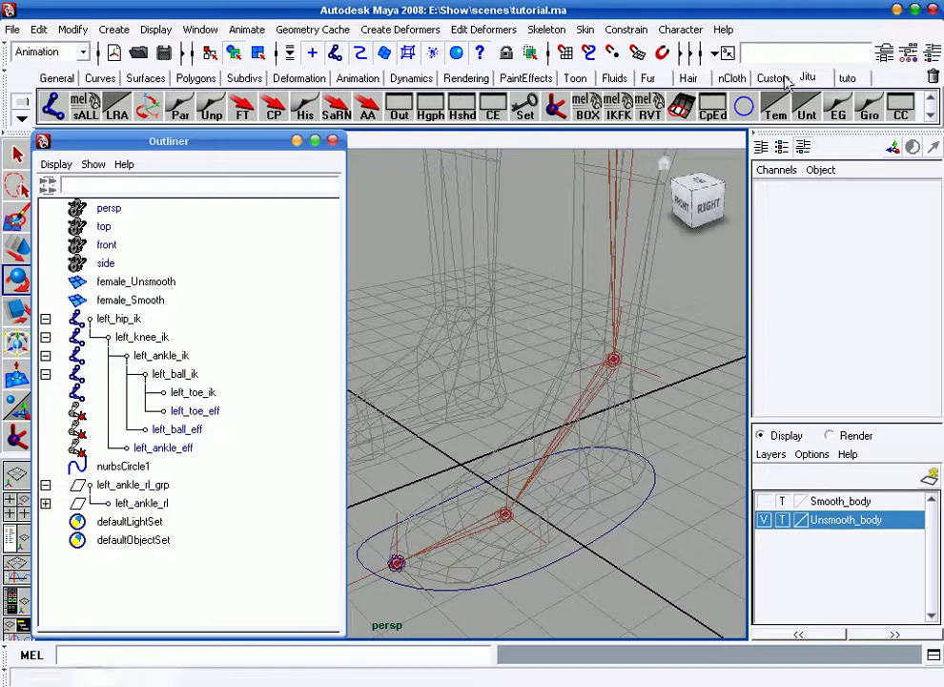
- Create an empty null inside a group, named left_ankleOffset_rl and left_ankleOffset_rl_grp
{"action": "left_click", "coordinate": [839, 107]}
{"action": "left_click", "coordinate": [869, 107]}
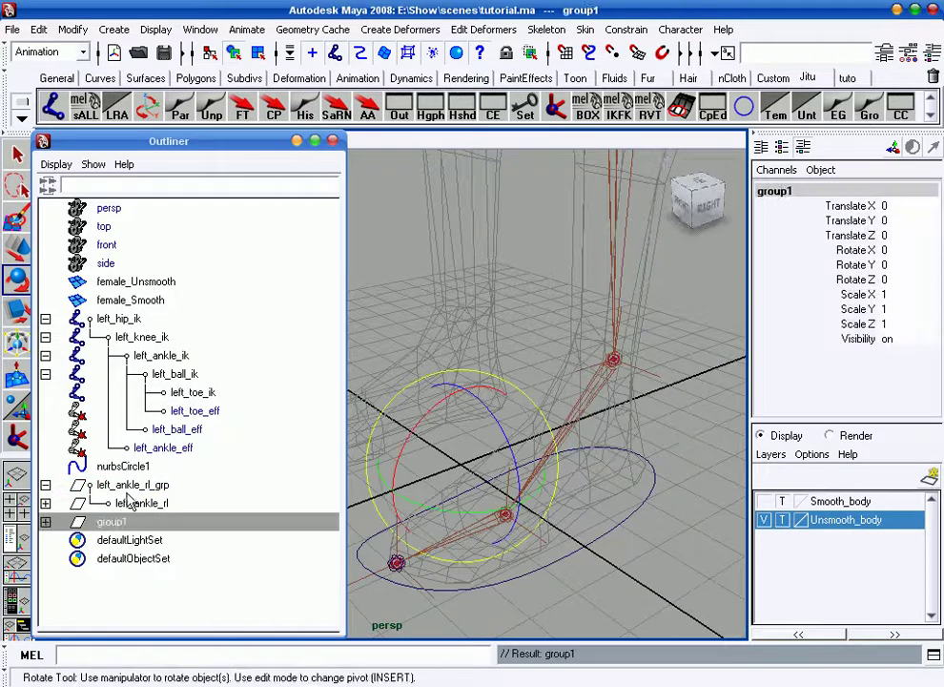
{"action": "left_click", "coordinate": [44, 522]}
{"action": "mouse_move", "coordinate": [381, 477]}
{"action": "left_mouse_down", "text": "alt"}
{"action": "mouse_move", "coordinate": [436, 453]}
{"action": "mouse_move", "coordinate": [363, 491]}
{"action": "left_mouse_up", "text": "alt"}
{"action": "double_click", "coordinate": [143, 540]}
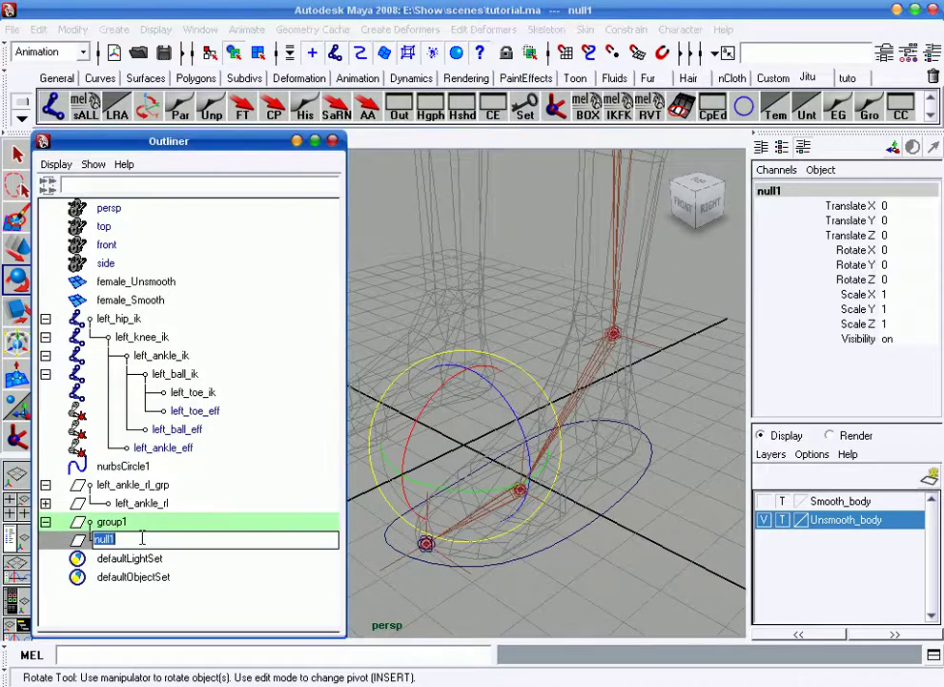
{"action": "key", "text": "BackSpace"}
{"action": "type", "text": "left_ankleC"}
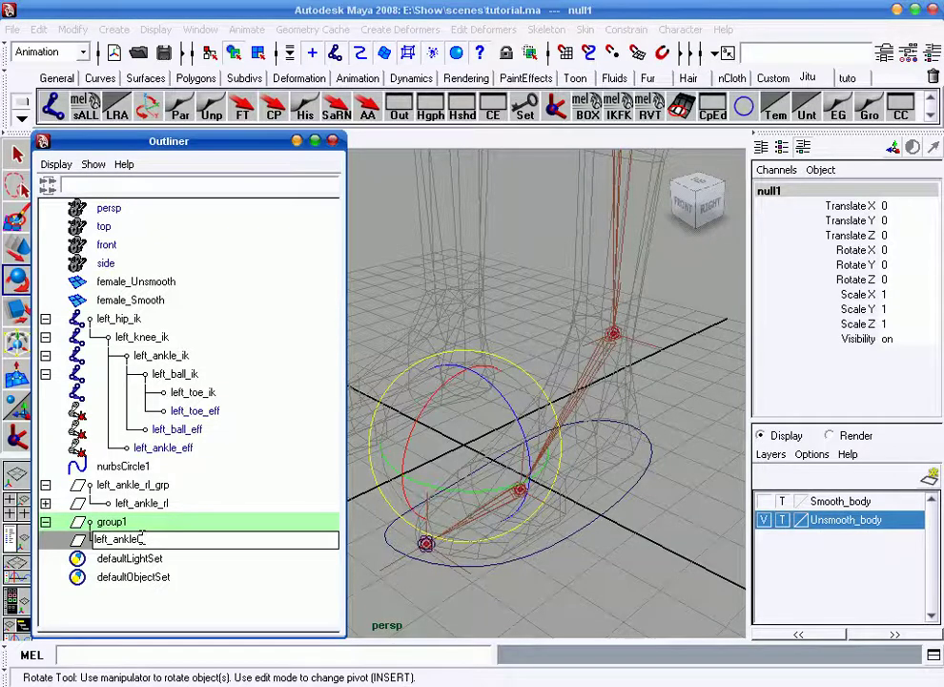
{"action": "type", "text": "ffset"}
{"action": "type", "text": "_r"}
{"action": "type", "text": "l"}
{"action": "key", "text": "Return"}
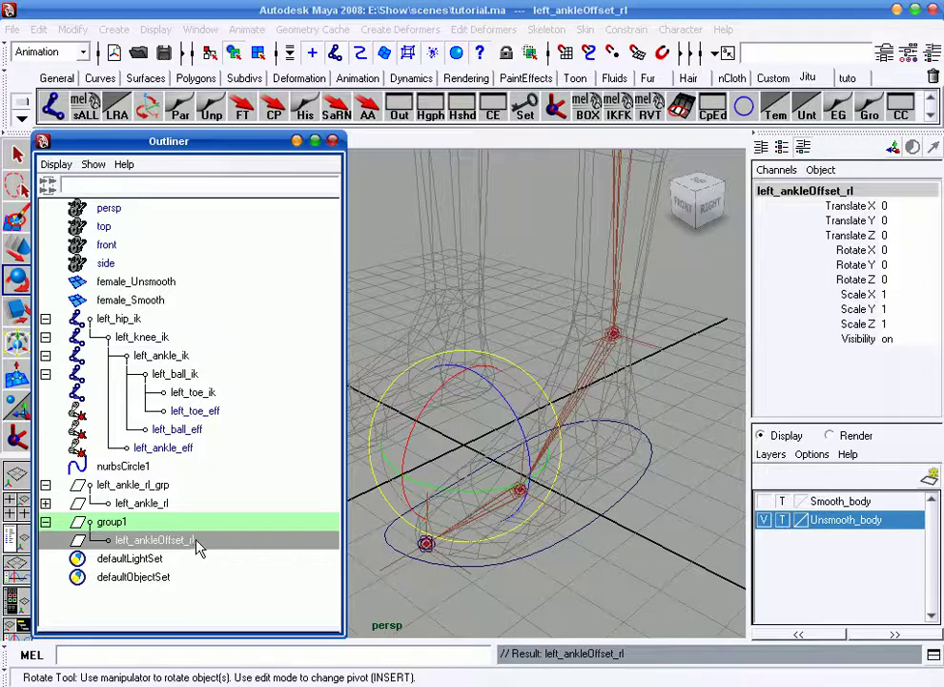
{"action": "double_click", "coordinate": [195, 541]}
{"action": "key", "text": "ctrl+c"}
{"action": "double_click", "coordinate": [170, 524]}
{"action": "key", "text": "ctrl+v"}
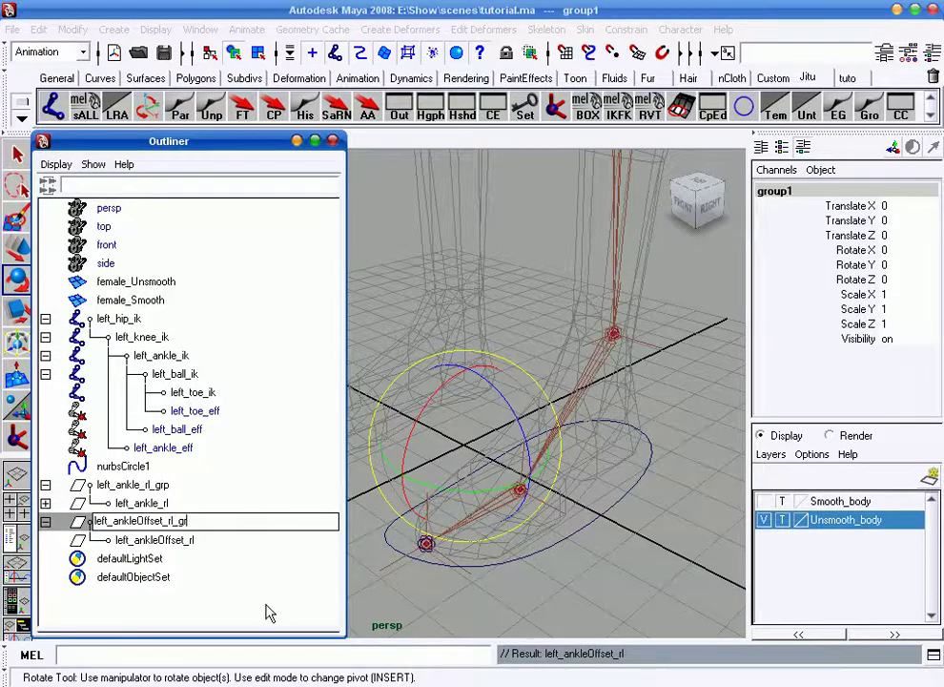
{"action": "type", "text": "p"}
{"action": "key", "text": "Return"}
- Point-constrain left_ankleOffset_rl_grp to left_ankle_ik, then delete the constraint
{"action": "mouse_move", "coordinate": [517, 480]}
{"action": "left_mouse_down", "text": "alt"}
{"action": "mouse_move", "coordinate": [549, 480]}
{"action": "mouse_move", "coordinate": [579, 454]}
{"action": "left_mouse_up", "text": "alt"}
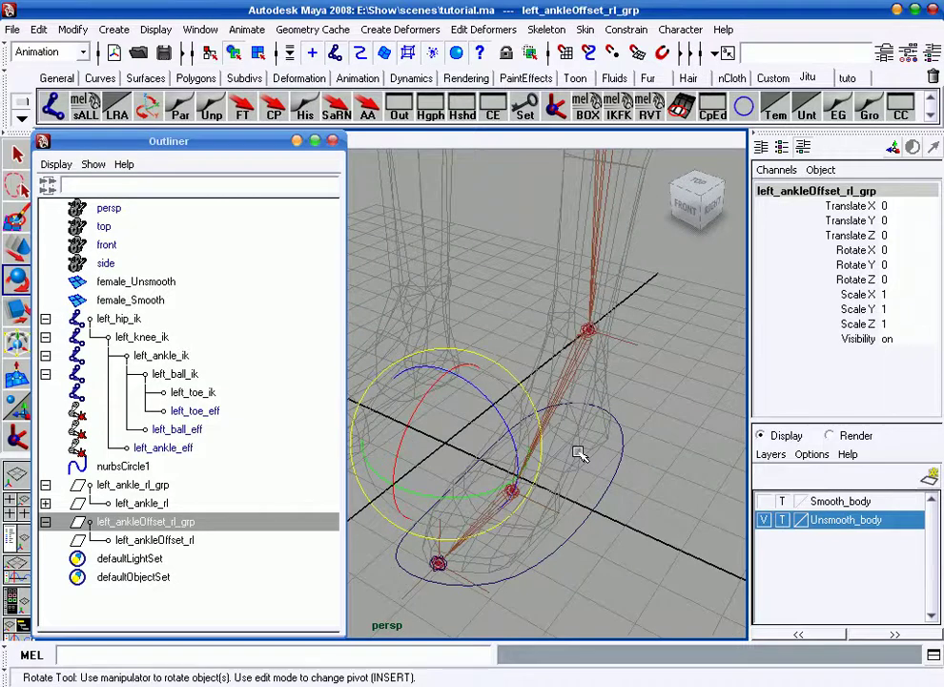
{"action": "mouse_move", "coordinate": [618, 481]}
{"action": "left_mouse_down", "text": "alt"}
{"action": "mouse_move", "coordinate": [601, 413]}
{"action": "mouse_move", "coordinate": [613, 397]}
{"action": "mouse_move", "coordinate": [549, 404]}
{"action": "left_mouse_up", "text": "alt"}
{"action": "left_click", "coordinate": [543, 400]}
{"action": "left_click", "coordinate": [172, 525]}
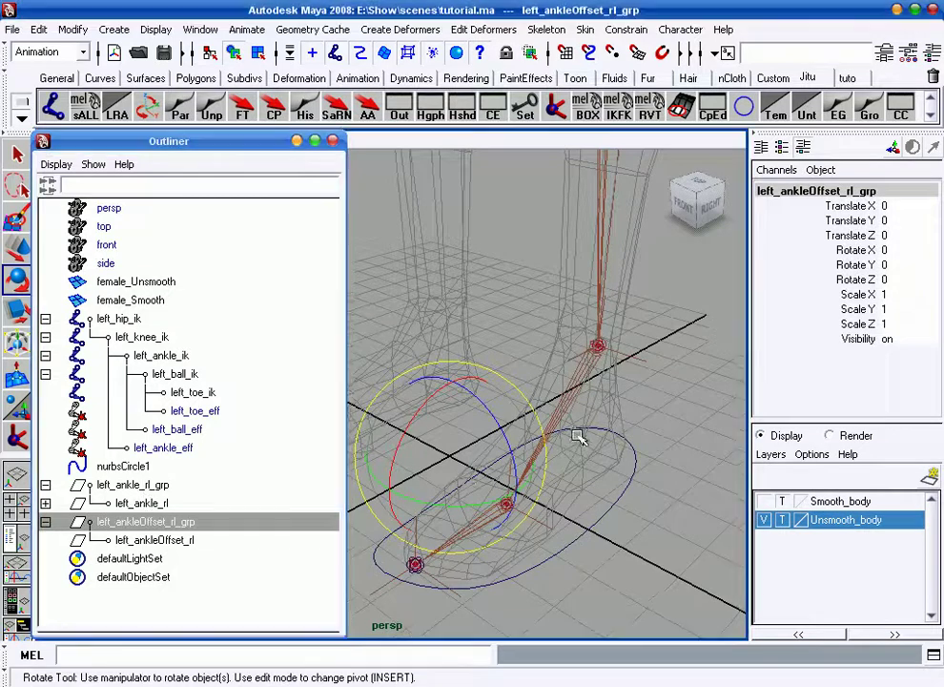
{"action": "left_click", "coordinate": [144, 503]}
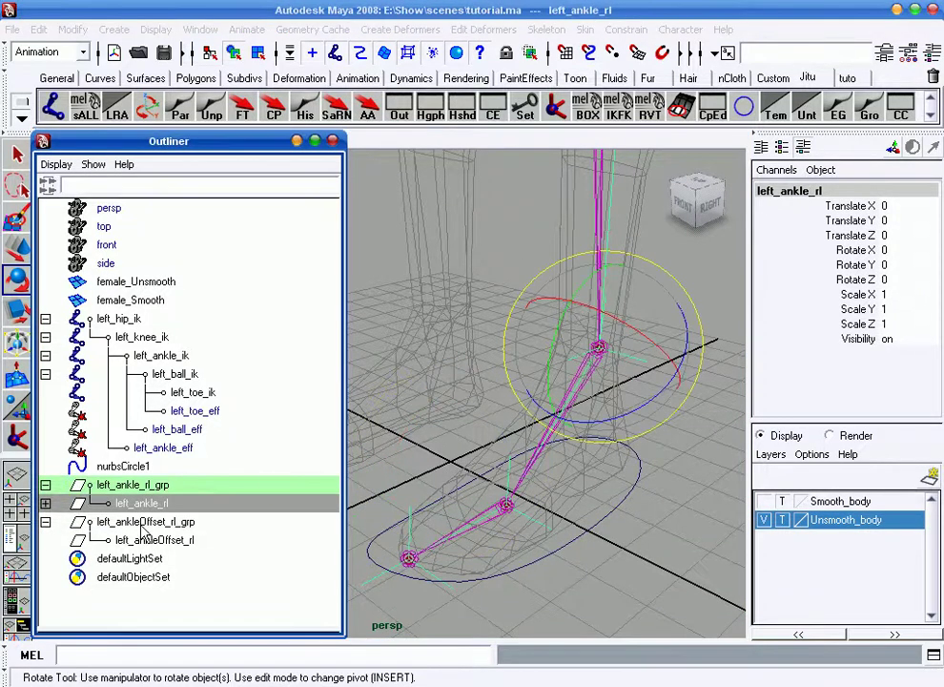
{"action": "left_click", "coordinate": [143, 522]}
{"action": "left_click_drag", "start_coordinate": [422, 509], "coordinate": [468, 480]}
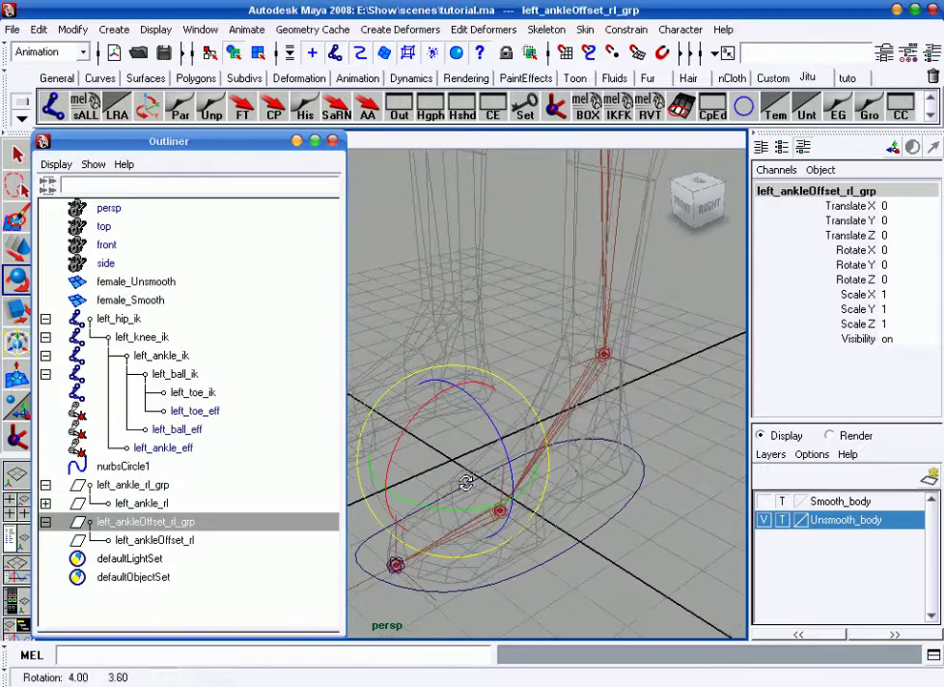
{"action": "left_click", "coordinate": [605, 438]}
{"action": "left_click", "coordinate": [596, 391]}
{"action": "left_click", "coordinate": [212, 520], "text": "ctrl"}
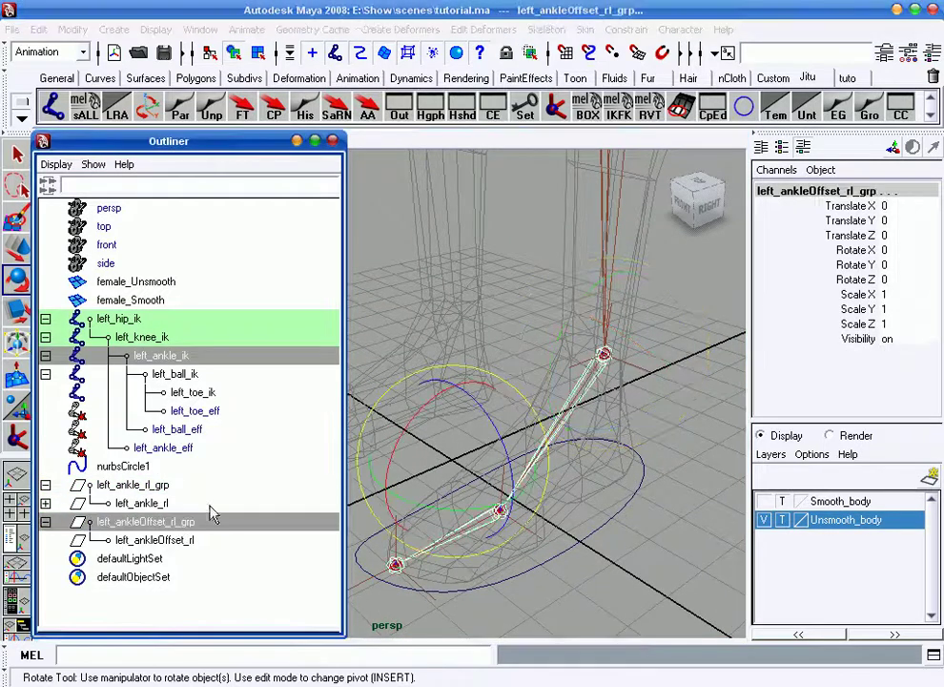
{"action": "left_click", "coordinate": [626, 30]}
{"action": "left_click", "coordinate": [625, 56]}
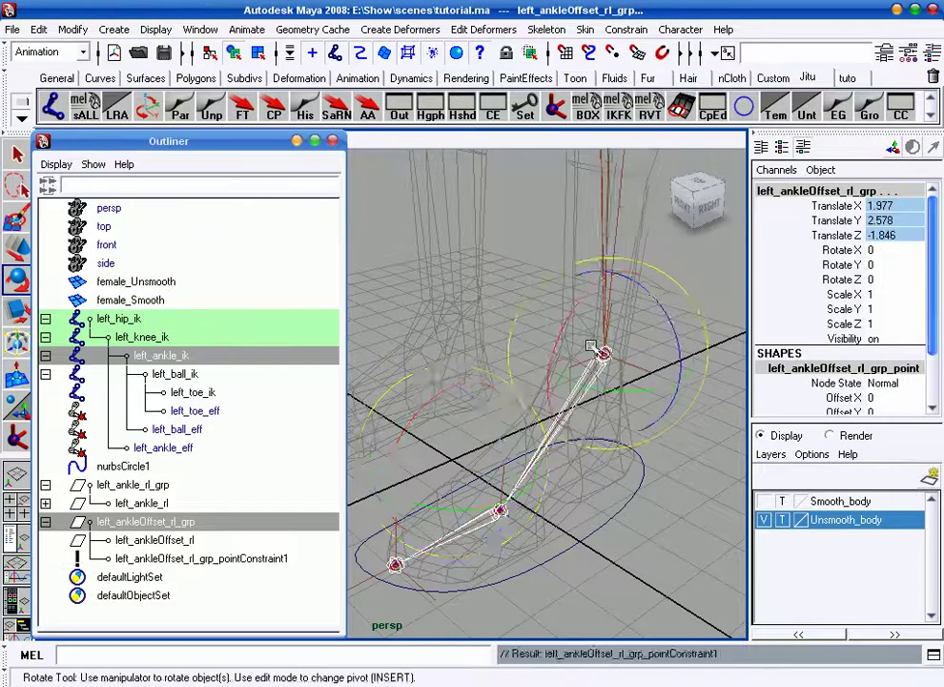
{"action": "left_click_drag", "start_coordinate": [592, 345], "coordinate": [643, 379], "text": "alt"}
{"action": "left_click", "coordinate": [184, 559]}
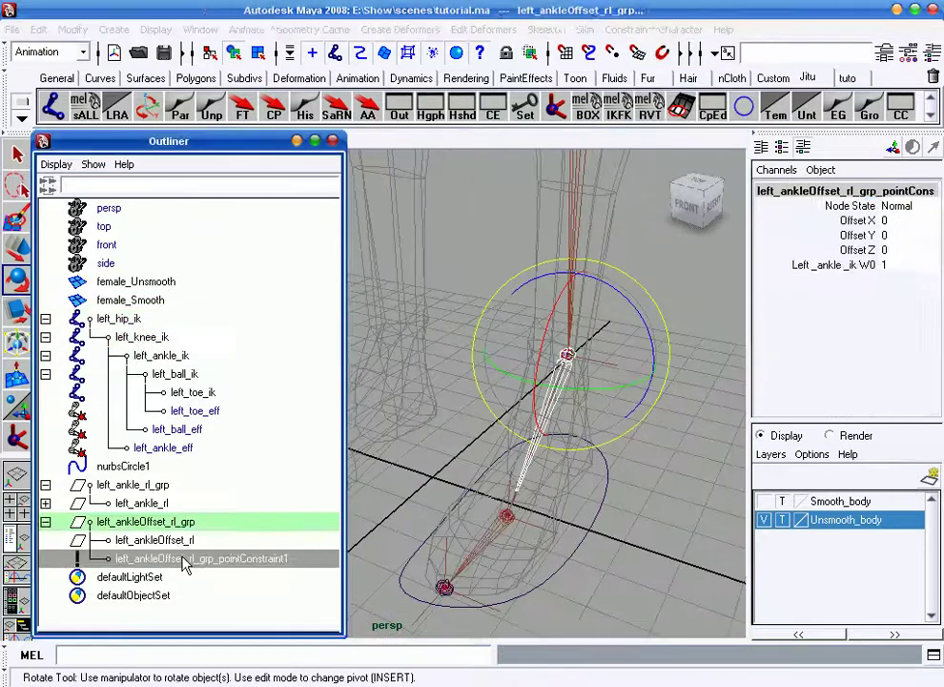
{"action": "key", "text": "Delete"}
- Parent left_ankle_rl_grp under left_ankleOffset_rl
{"action": "left_click", "coordinate": [143, 485]}
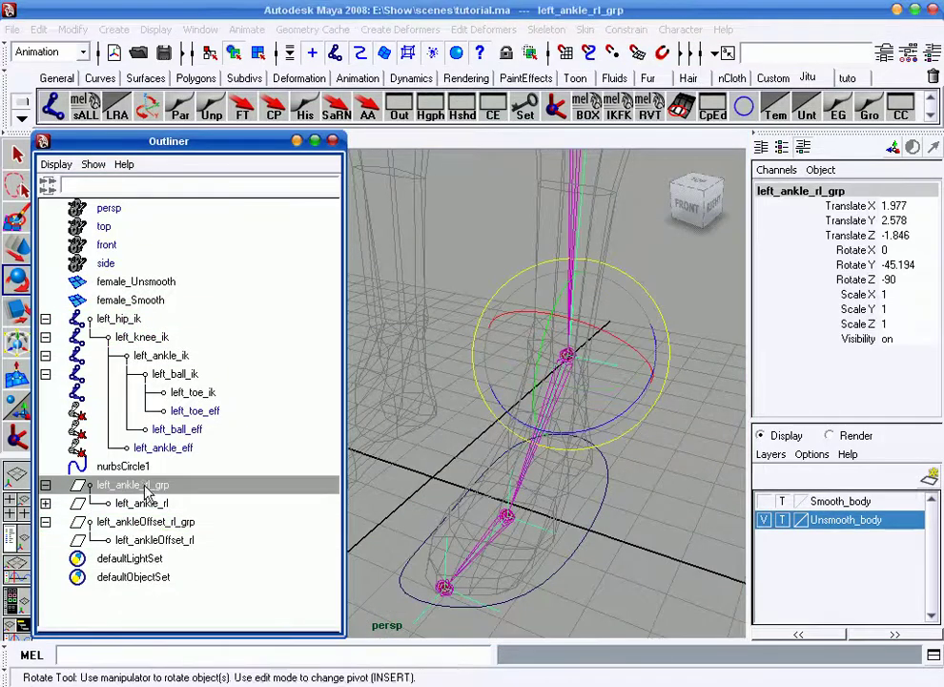
{"action": "left_click", "coordinate": [169, 540], "text": "ctrl"}
{"action": "key", "text": "p"}
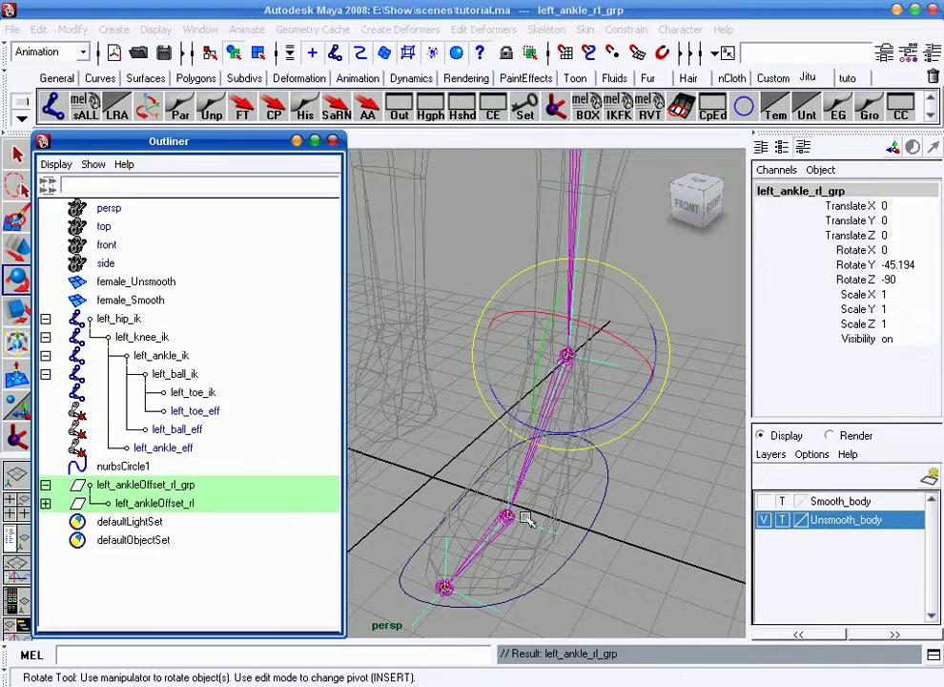
{"action": "mouse_move", "coordinate": [534, 449]}
{"action": "left_mouse_down", "text": "alt"}
{"action": "mouse_move", "coordinate": [573, 436]}
{"action": "mouse_move", "coordinate": [629, 471]}
{"action": "mouse_move", "coordinate": [607, 474]}
{"action": "mouse_move", "coordinate": [617, 465]}
{"action": "mouse_move", "coordinate": [622, 510]}
{"action": "mouse_move", "coordinate": [643, 510]}
{"action": "left_mouse_up", "text": "alt"}
{"action": "left_click", "coordinate": [643, 511]}
{"action": "mouse_move", "coordinate": [643, 511]}
{"action": "right_mouse_down", "text": "alt"}
{"action": "mouse_move", "coordinate": [594, 508]}
{"action": "mouse_move", "coordinate": [644, 503]}
{"action": "right_mouse_up", "text": "alt"}
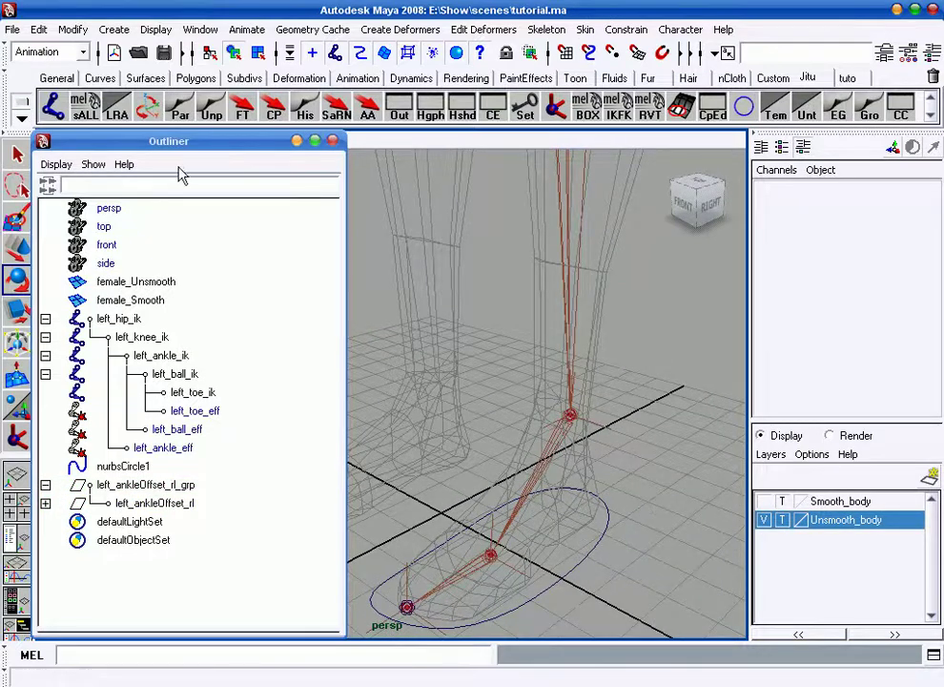
{"action": "left_click_drag", "start_coordinate": [508, 421], "coordinate": [544, 437], "text": "alt"}
- Enter the MEL command createNode implicitSphere; in the command line
{"action": "left_click", "coordinate": [144, 655]}
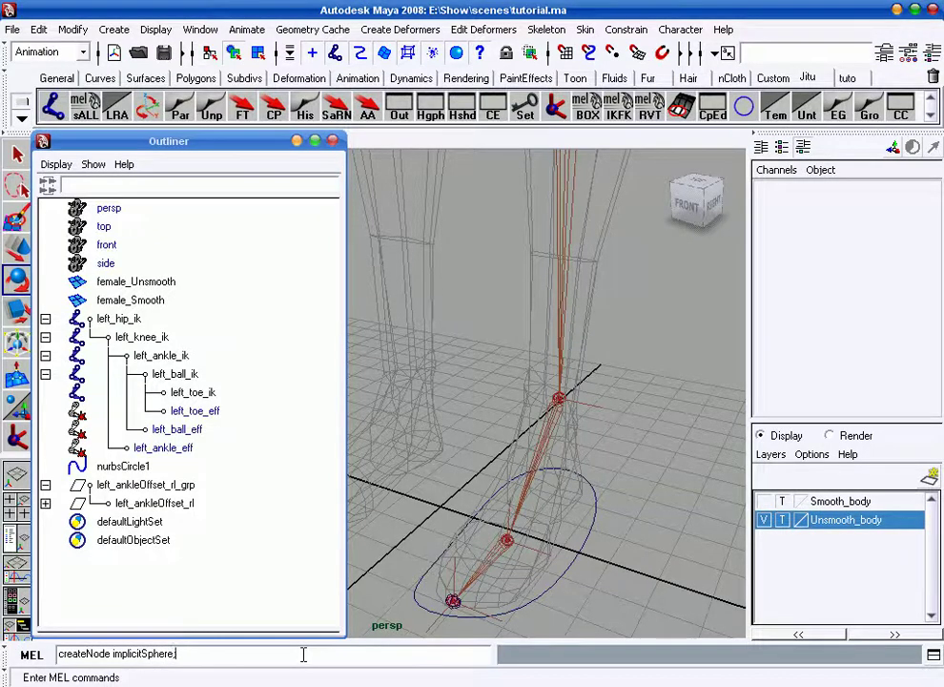
- Run the command to create the implicit sphere sphere1 and select it
{"action": "key", "text": "Return"}
{"action": "left_click_drag", "start_coordinate": [542, 499], "coordinate": [570, 447], "text": "alt"}
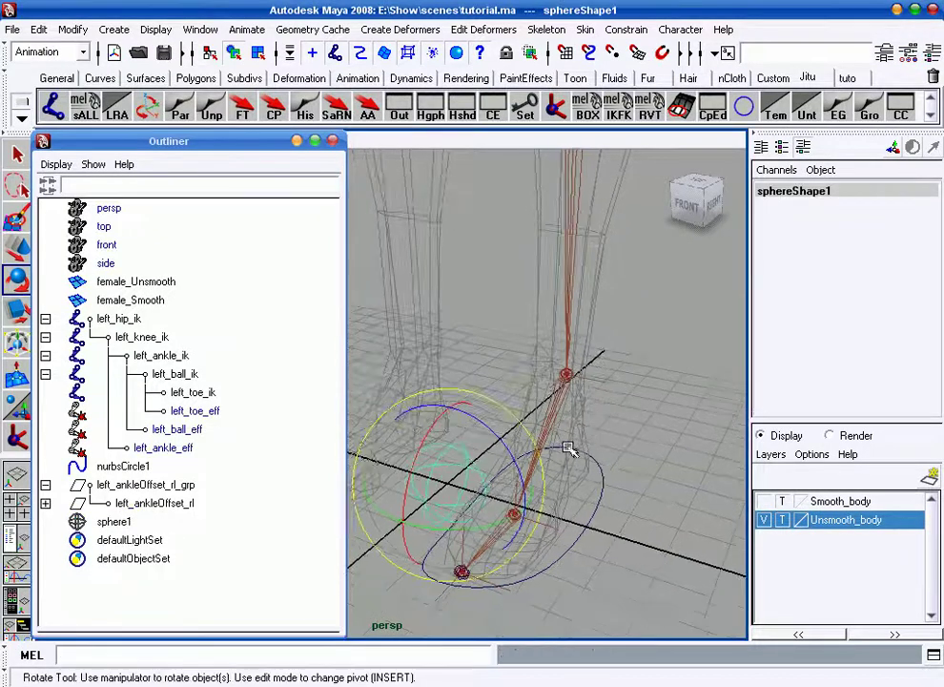
{"action": "left_click", "coordinate": [493, 431]}
{"action": "left_click", "coordinate": [462, 465]}
{"action": "left_click_drag", "start_coordinate": [464, 463], "coordinate": [627, 394], "text": "alt"}
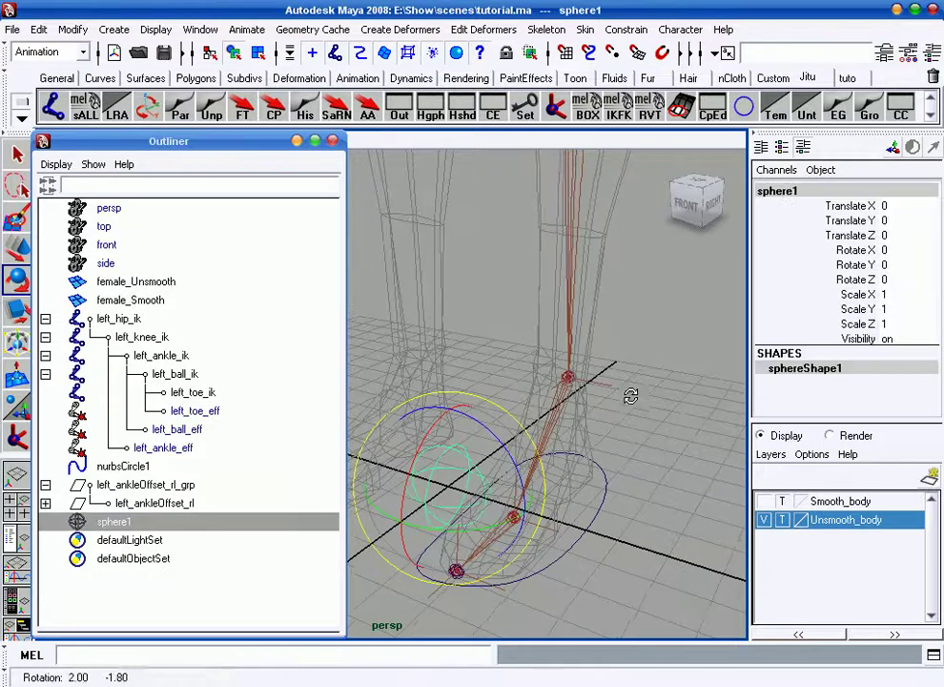
- Set sphere1's Scale X, Y and Z to 0.5 in the Channel Box
{"action": "left_click_drag", "start_coordinate": [831, 295], "coordinate": [821, 324]}
{"action": "key", "text": "r"}
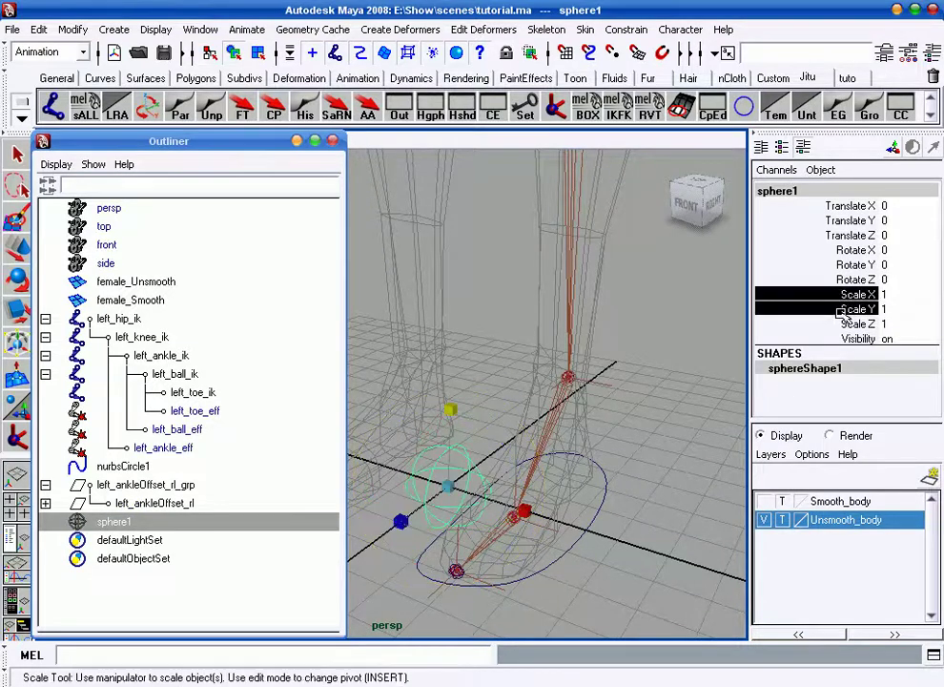
{"action": "middle_click_drag", "start_coordinate": [620, 449], "coordinate": [695, 439]}
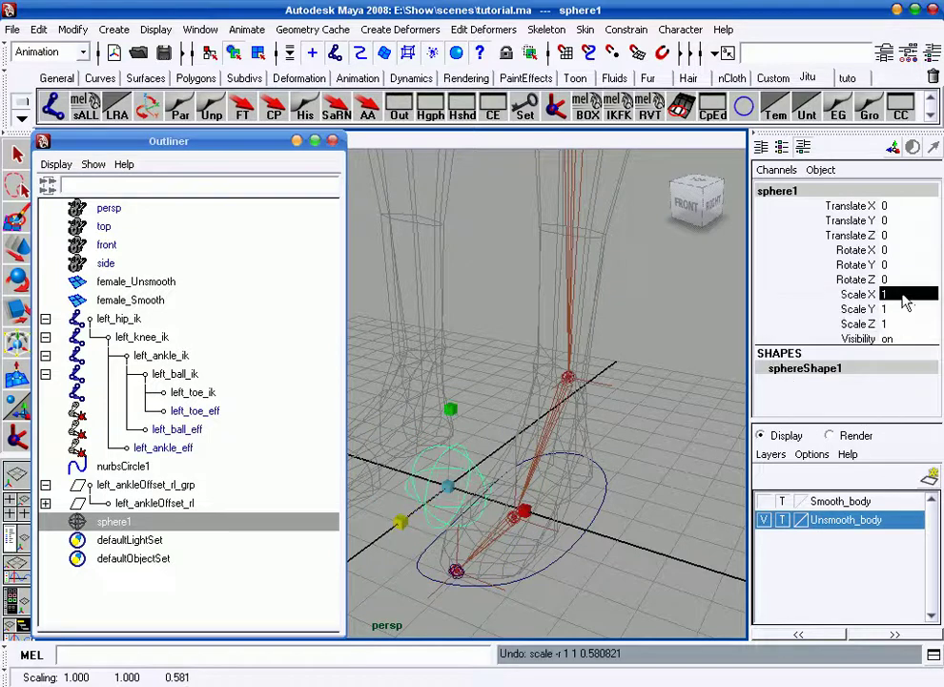
{"action": "left_click_drag", "start_coordinate": [906, 294], "coordinate": [905, 323]}
{"action": "type", "text": "0.5"}
{"action": "key", "text": "Return"}
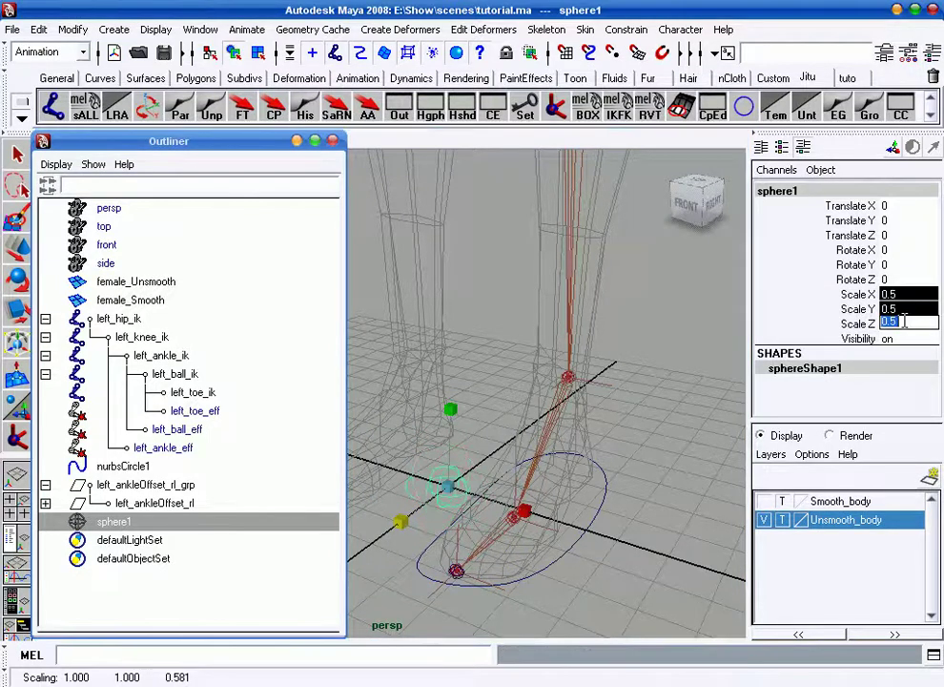
- Reselect sphere1 and begin renaming it in the Channel Box
{"action": "left_click_drag", "start_coordinate": [572, 467], "coordinate": [587, 466], "text": "alt"}
{"action": "right_click_drag", "start_coordinate": [588, 467], "coordinate": [575, 445], "text": "alt"}
{"action": "left_click_drag", "start_coordinate": [575, 445], "coordinate": [633, 436], "text": "alt"}
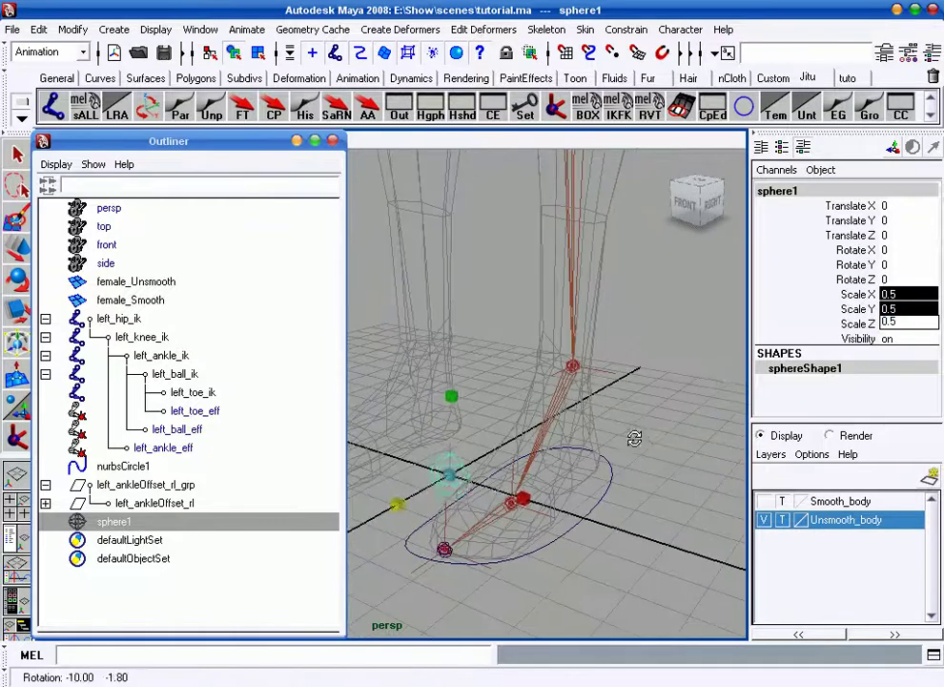
{"action": "left_click", "coordinate": [544, 459]}
{"action": "left_click_drag", "start_coordinate": [544, 460], "coordinate": [528, 471], "text": "alt"}
{"action": "left_click", "coordinate": [447, 452]}
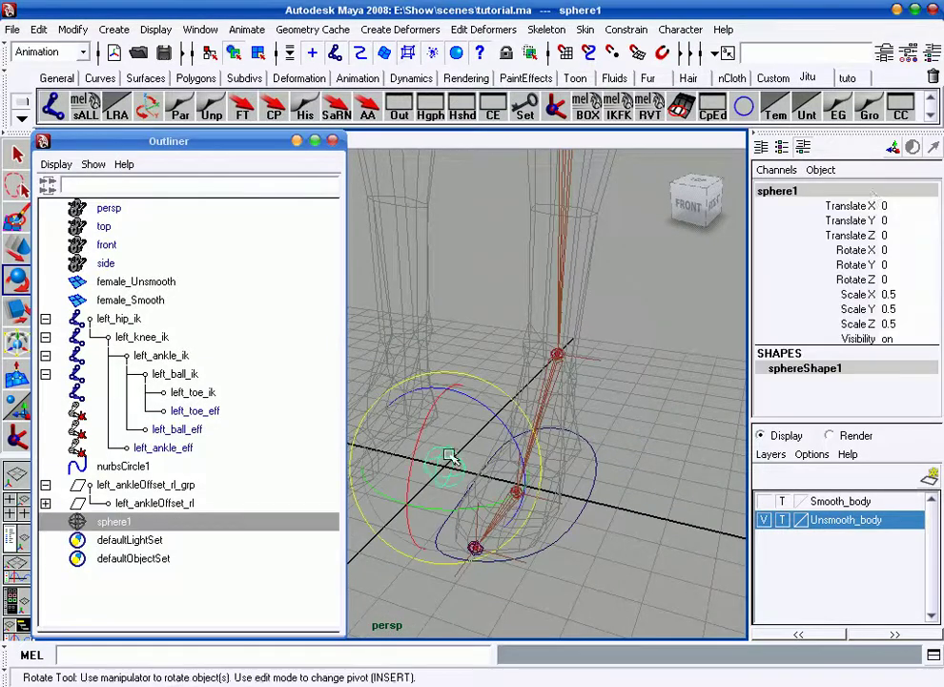
{"action": "left_click", "coordinate": [821, 189]}
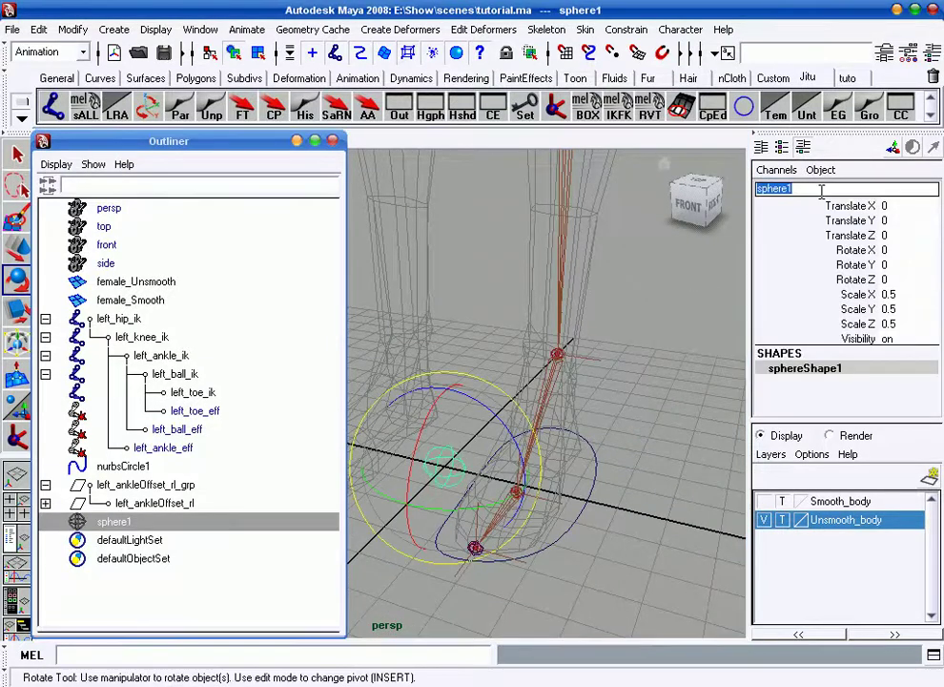
- Rename the sphere left_GimbalHelper_rl
{"action": "type", "text": "left_Gimbal"}
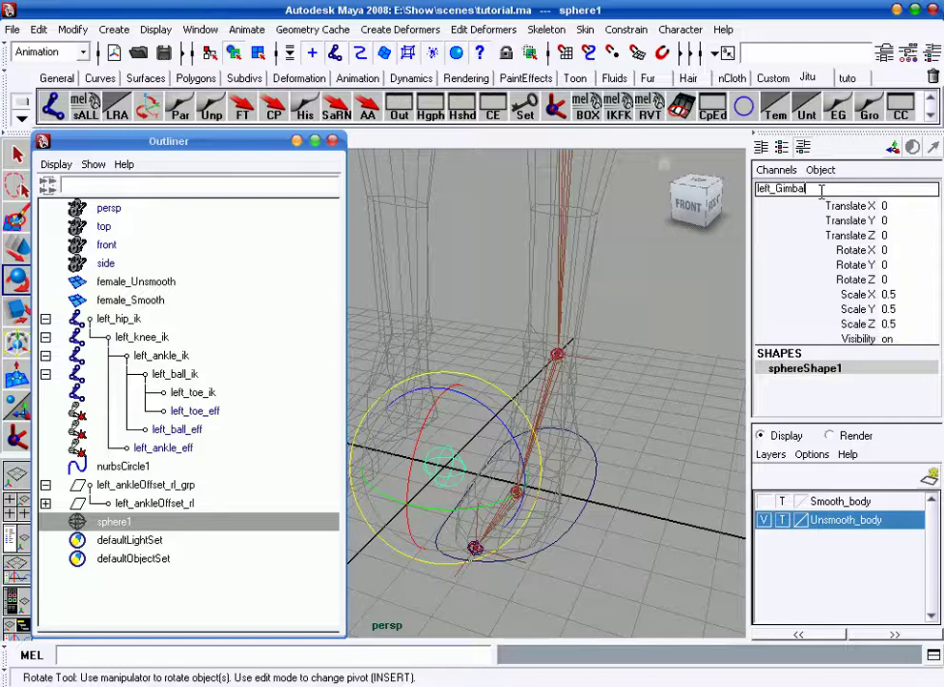
{"action": "type", "text": "Helper_"}
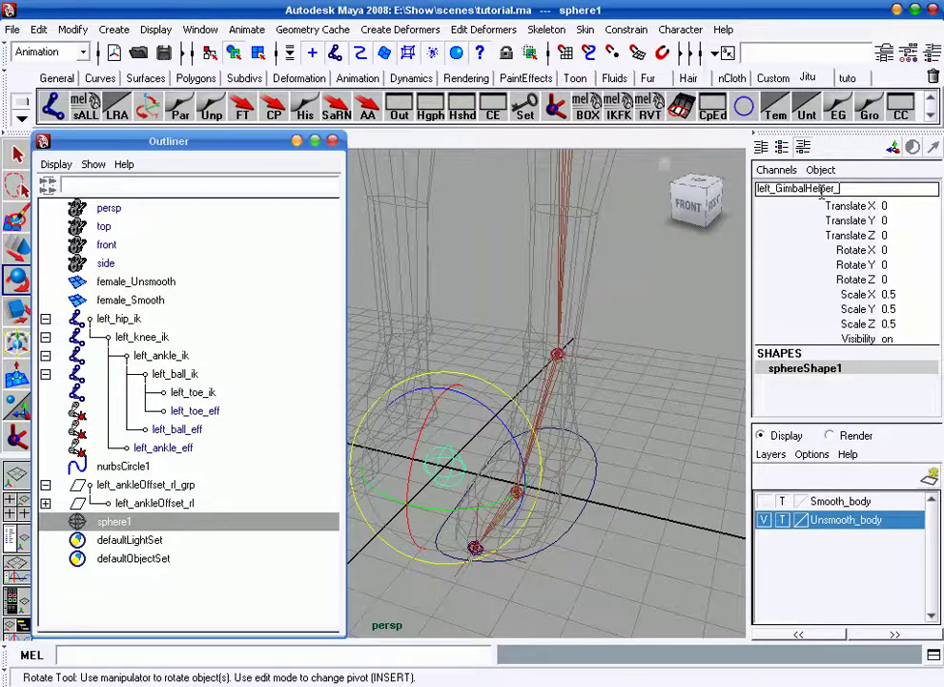
{"action": "key", "text": "Return"}
- Group the helper and name the new group left_GimbalHelper_rl_grp
{"action": "key", "text": "ctrl+g"}
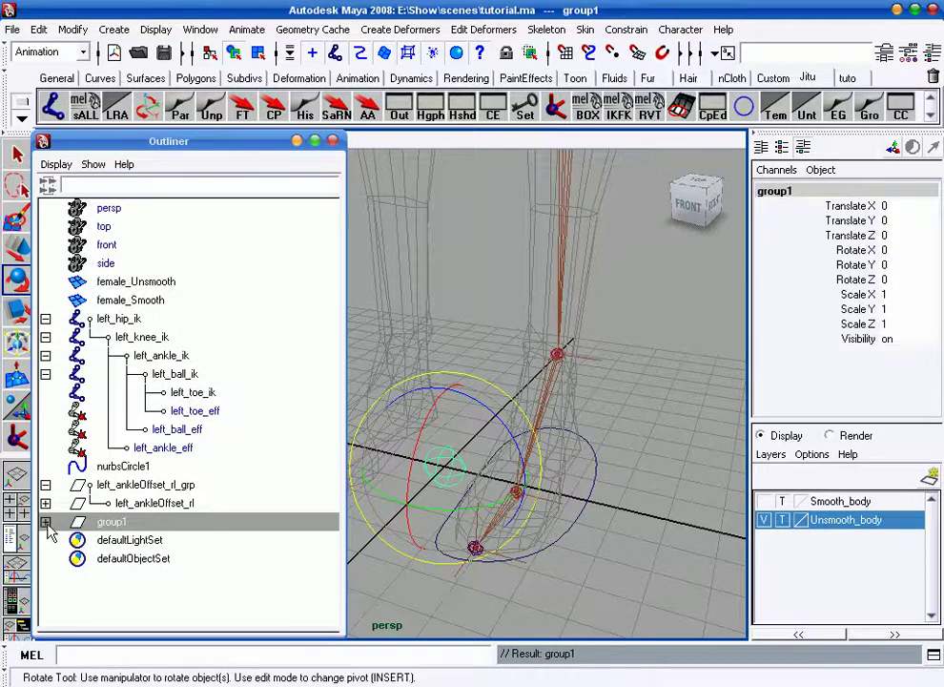
{"action": "left_click", "coordinate": [45, 522]}
{"action": "double_click", "coordinate": [139, 539]}
{"action": "key", "text": "ctrl+c"}
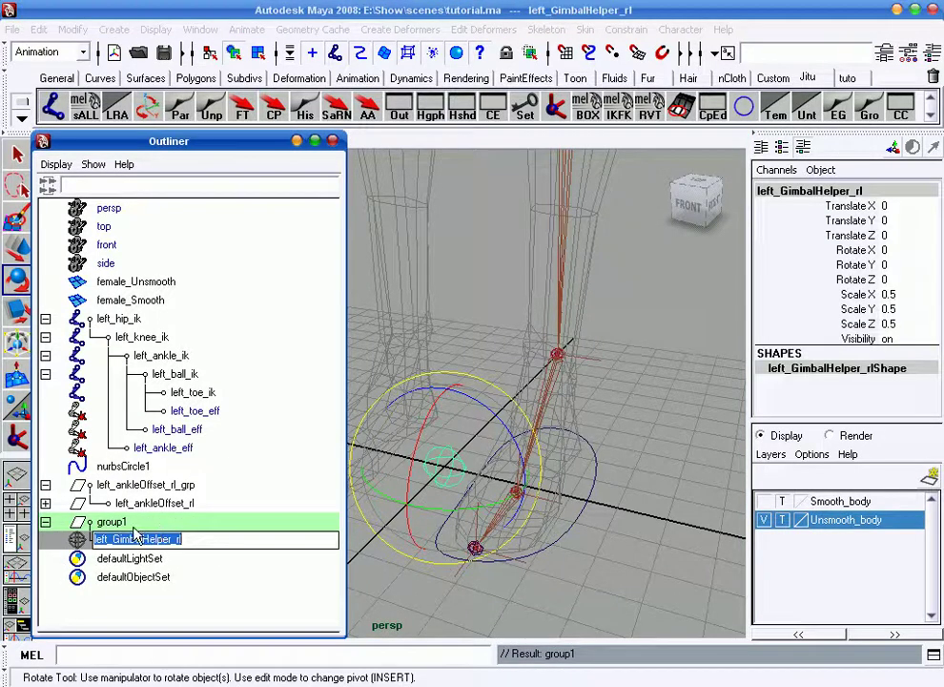
{"action": "double_click", "coordinate": [157, 523]}
{"action": "key", "text": "ctrl+v"}
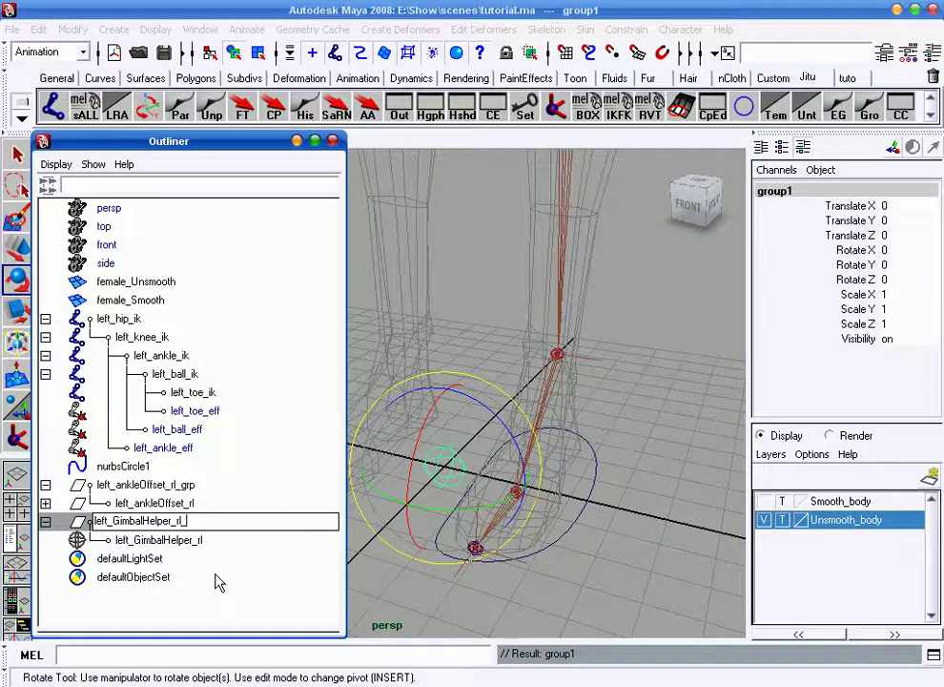
{"action": "type", "text": "grp"}
{"action": "key", "text": "Return"}
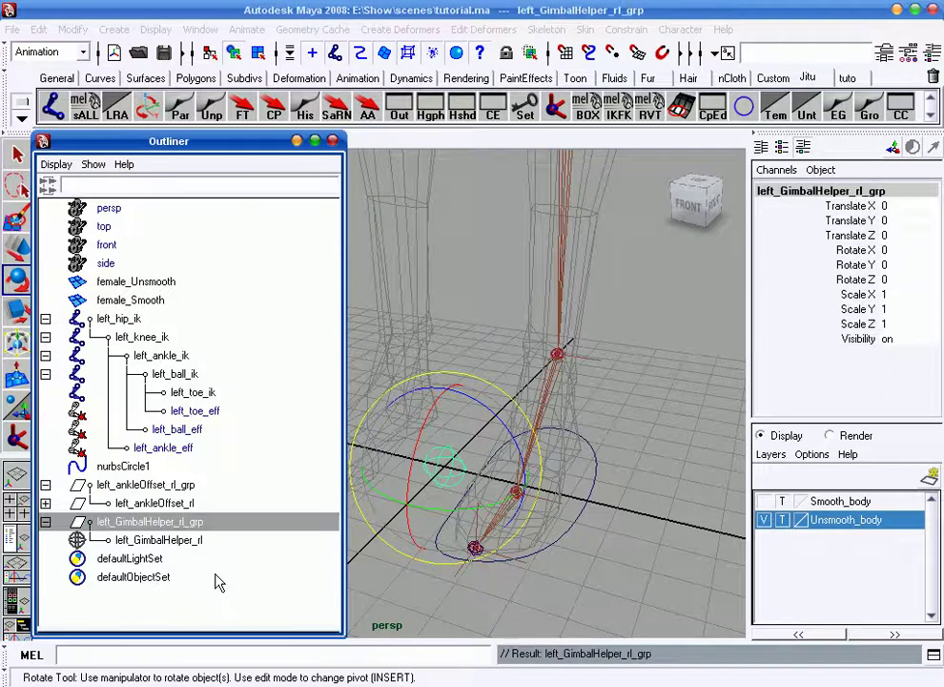
{"action": "mouse_move", "coordinate": [474, 443]}
{"action": "left_mouse_down", "text": "alt"}
{"action": "mouse_move", "coordinate": [512, 382]}
{"action": "mouse_move", "coordinate": [500, 405]}
{"action": "mouse_move", "coordinate": [523, 411]}
{"action": "left_mouse_up", "text": "alt"}
{"action": "left_click", "coordinate": [512, 382]}
- Snap left_GimbalHelper_rl_grp to left_ankle_ik with point and orient constraints, then delete both constraints
{"action": "key", "text": "q"}
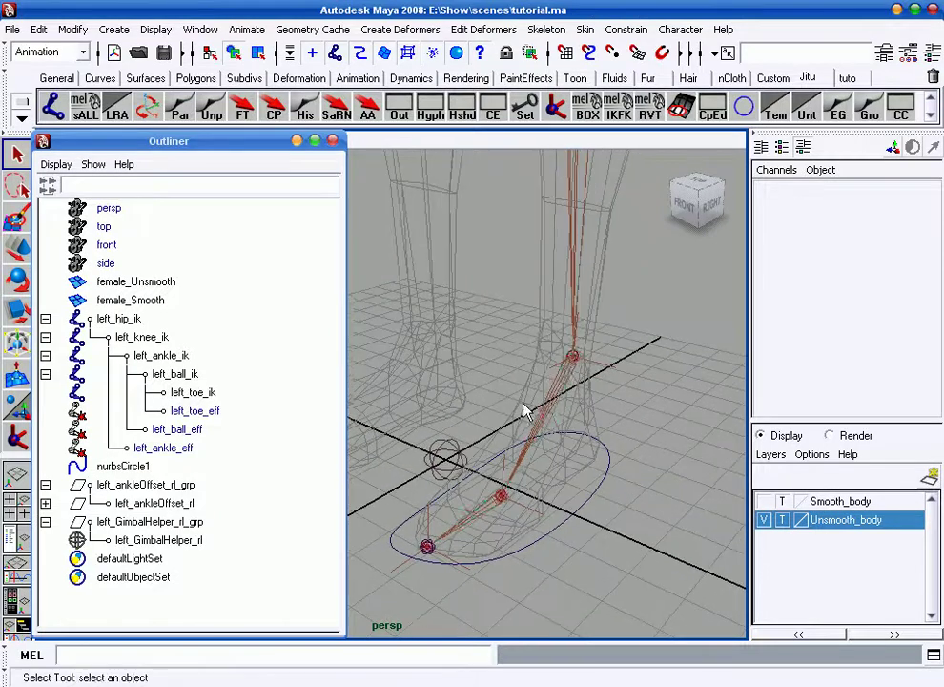
{"action": "left_click", "coordinate": [544, 375]}
{"action": "left_click_drag", "start_coordinate": [472, 432], "coordinate": [477, 425], "text": "alt"}
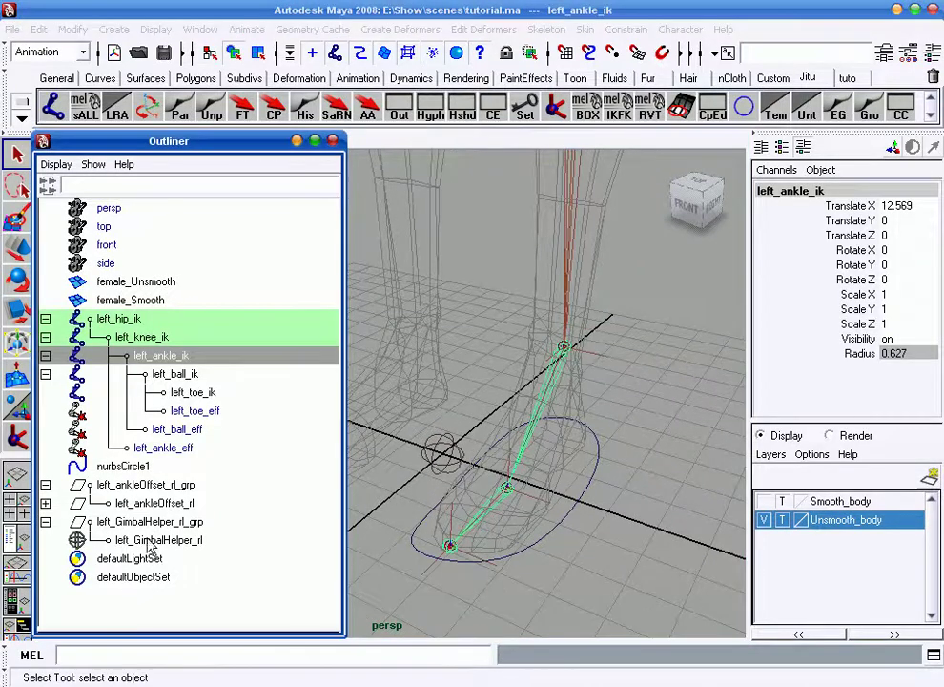
{"action": "left_click", "coordinate": [143, 522]}
{"action": "left_click", "coordinate": [626, 30]}
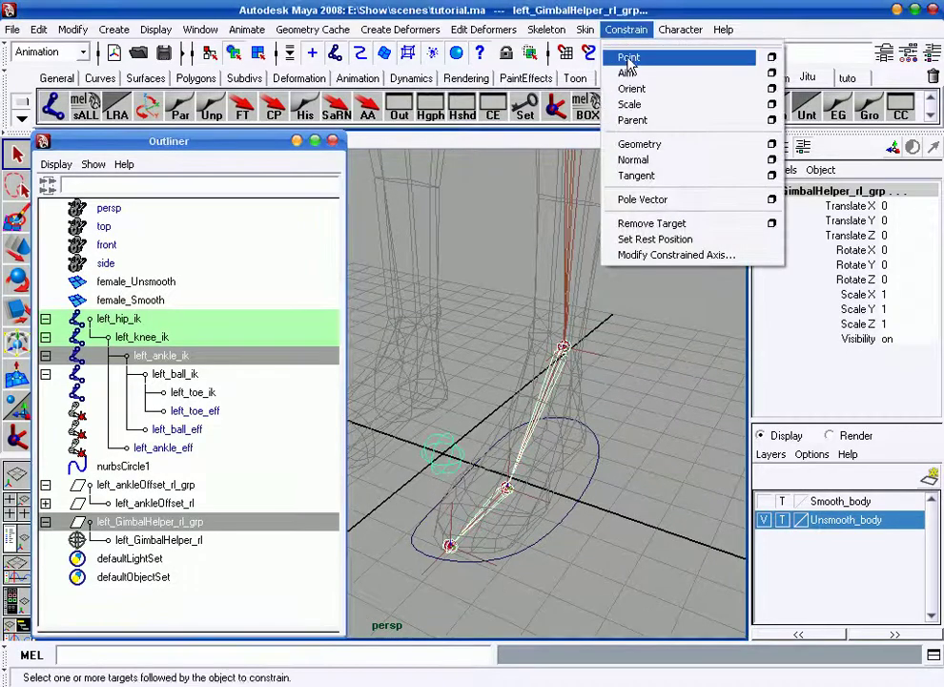
{"action": "left_click", "coordinate": [629, 58]}
{"action": "left_click", "coordinate": [626, 30]}
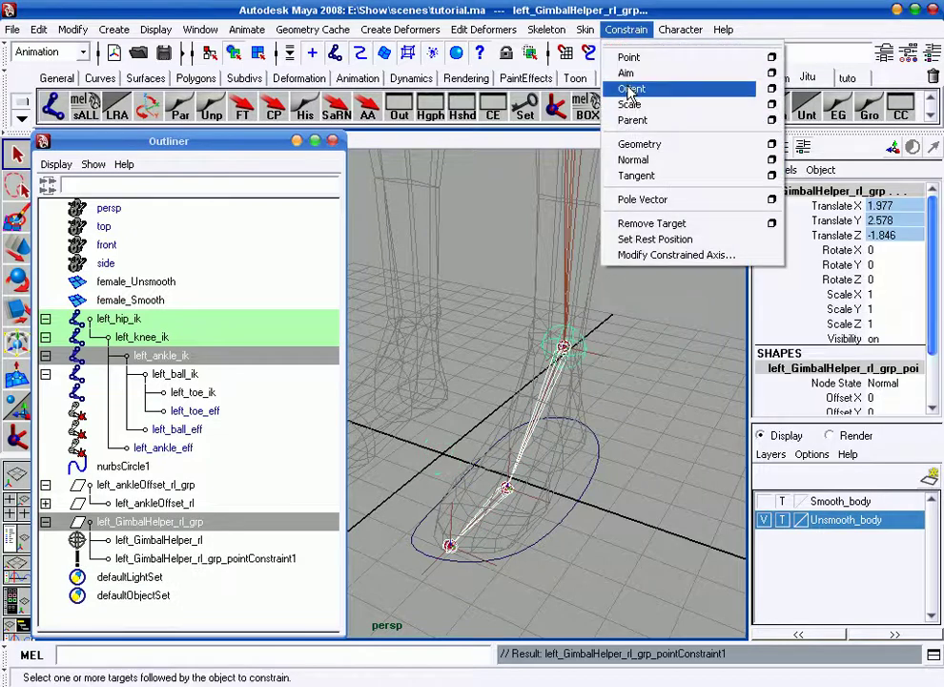
{"action": "left_click", "coordinate": [631, 88]}
{"action": "left_click_drag", "start_coordinate": [572, 286], "coordinate": [515, 314], "text": "alt"}
{"action": "left_click_drag", "start_coordinate": [203, 565], "coordinate": [205, 582]}
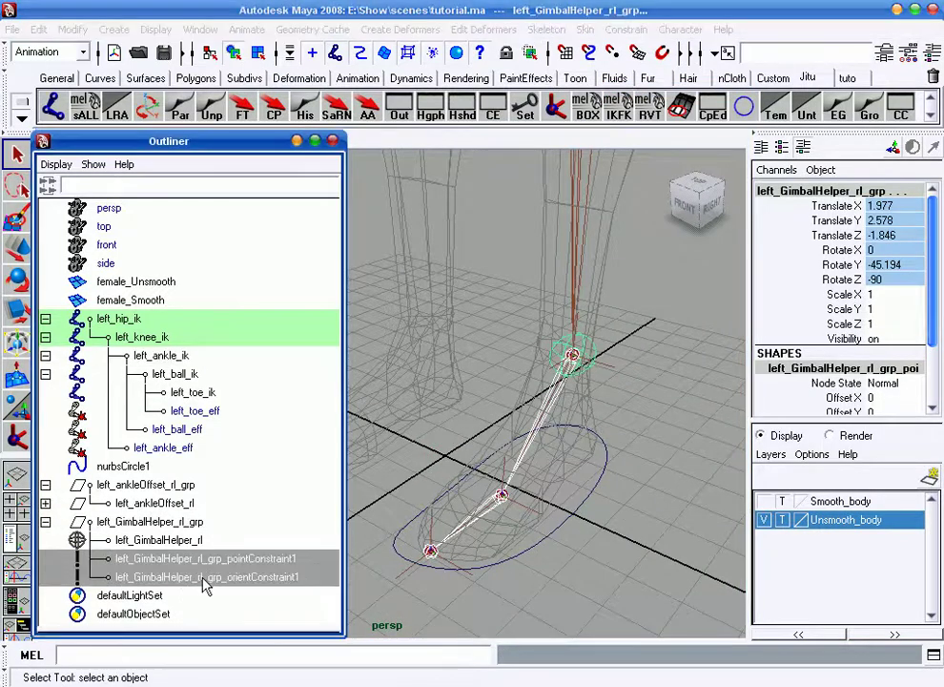
{"action": "key", "text": "Delete"}
- Parent left_ankleOffset_rl_grp under left_GimbalHelper_rl
{"action": "left_click", "coordinate": [145, 485]}
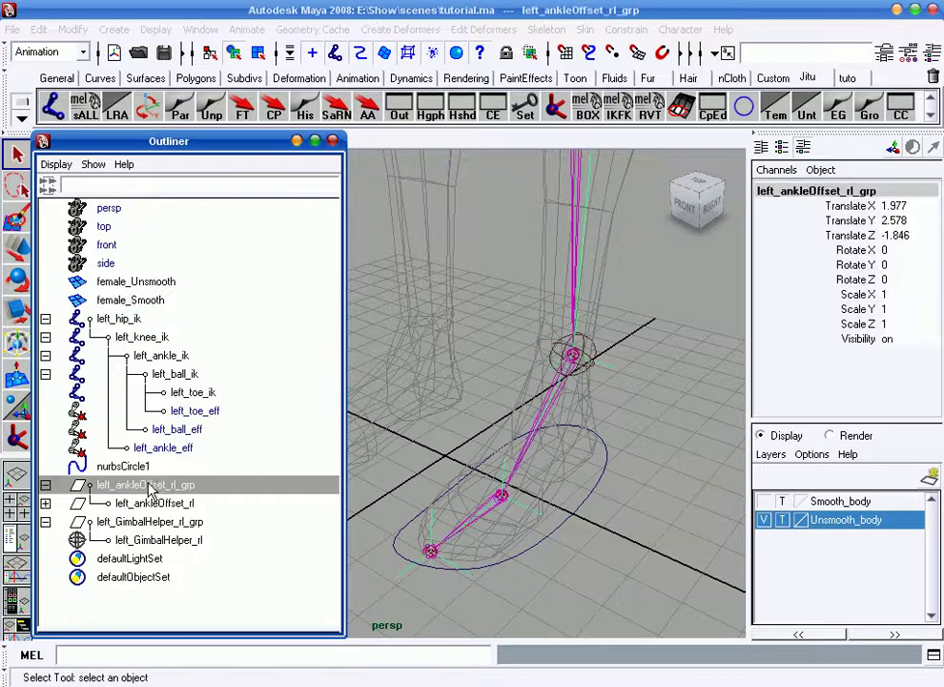
{"action": "left_click", "coordinate": [167, 541], "text": "ctrl"}
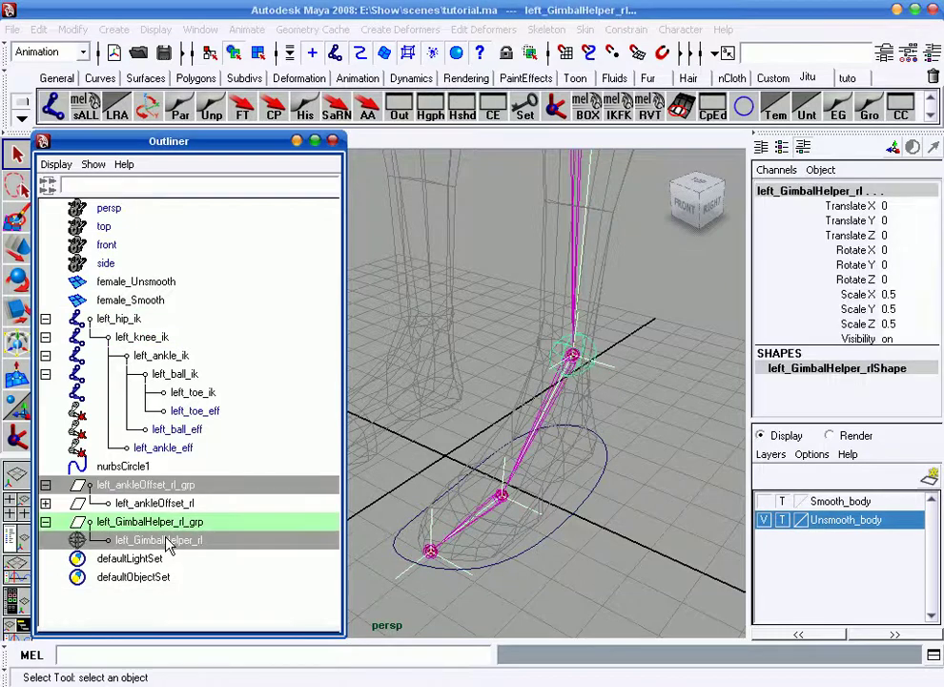
{"action": "key", "text": "p"}
{"action": "mouse_move", "coordinate": [464, 415]}
{"action": "left_mouse_down", "text": "alt"}
{"action": "mouse_move", "coordinate": [613, 396]}
{"action": "mouse_move", "coordinate": [613, 426]}
{"action": "mouse_move", "coordinate": [596, 390]}
{"action": "mouse_move", "coordinate": [633, 419]}
{"action": "left_mouse_up", "text": "alt"}
- Create an empty null inside a new group and name it left_leg_ctrl
{"action": "left_click", "coordinate": [633, 419]}
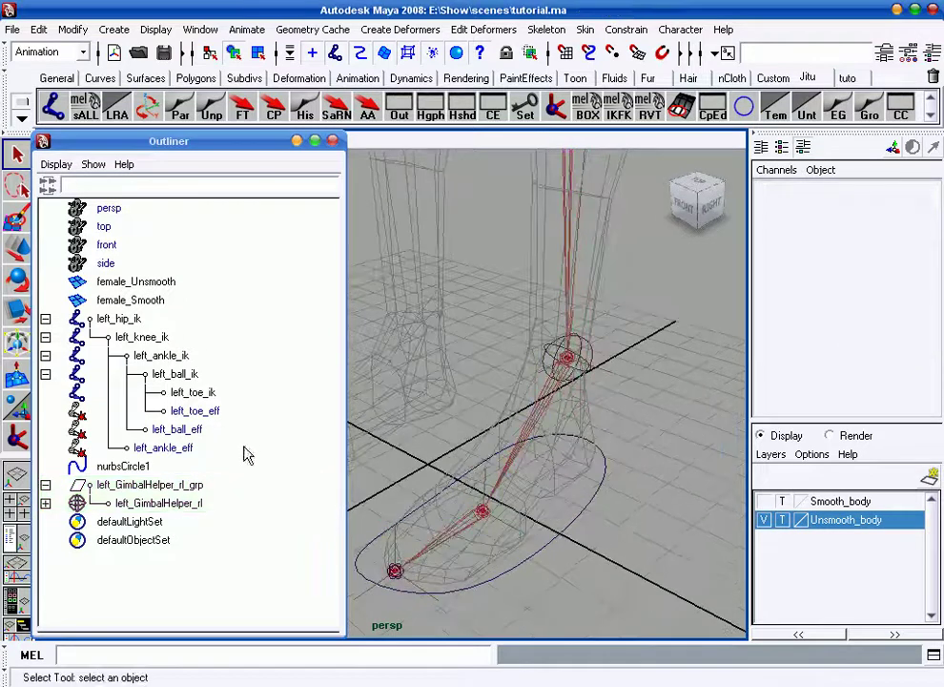
{"action": "left_click_drag", "start_coordinate": [515, 410], "coordinate": [529, 411], "text": "alt"}
{"action": "right_click_drag", "start_coordinate": [530, 412], "coordinate": [582, 396], "text": "alt"}
{"action": "left_click_drag", "start_coordinate": [582, 396], "coordinate": [573, 411], "text": "alt"}
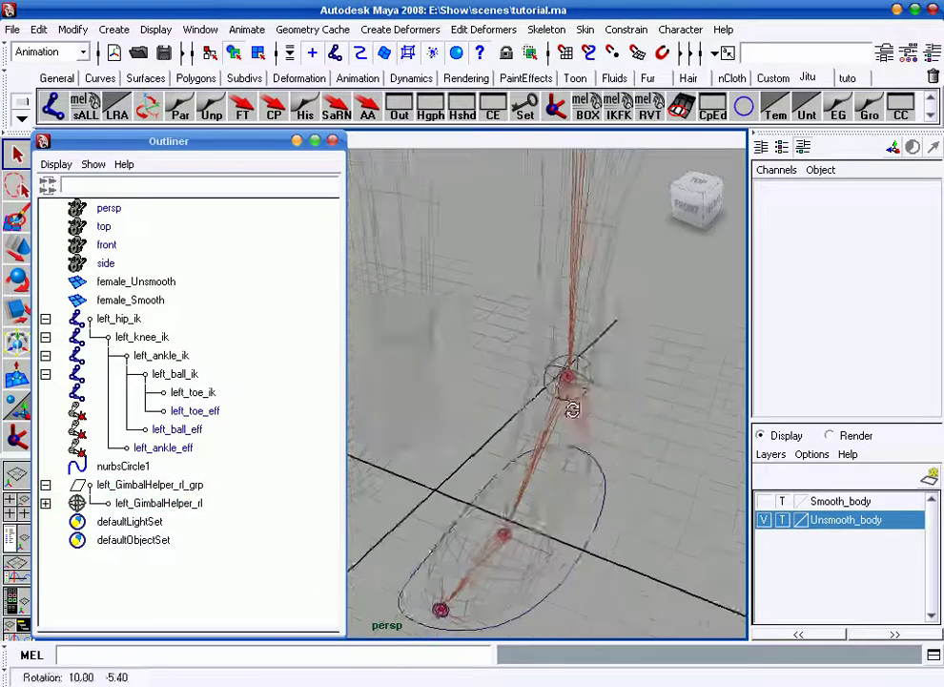
{"action": "left_click", "coordinate": [838, 114]}
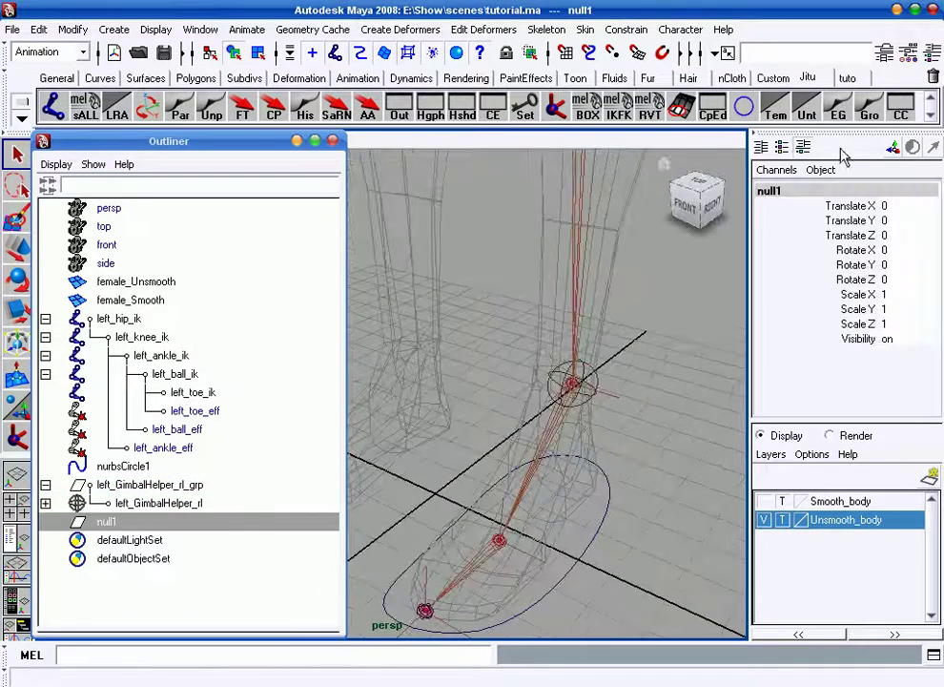
{"action": "key", "text": "ctrl+g"}
{"action": "left_click", "coordinate": [45, 522]}
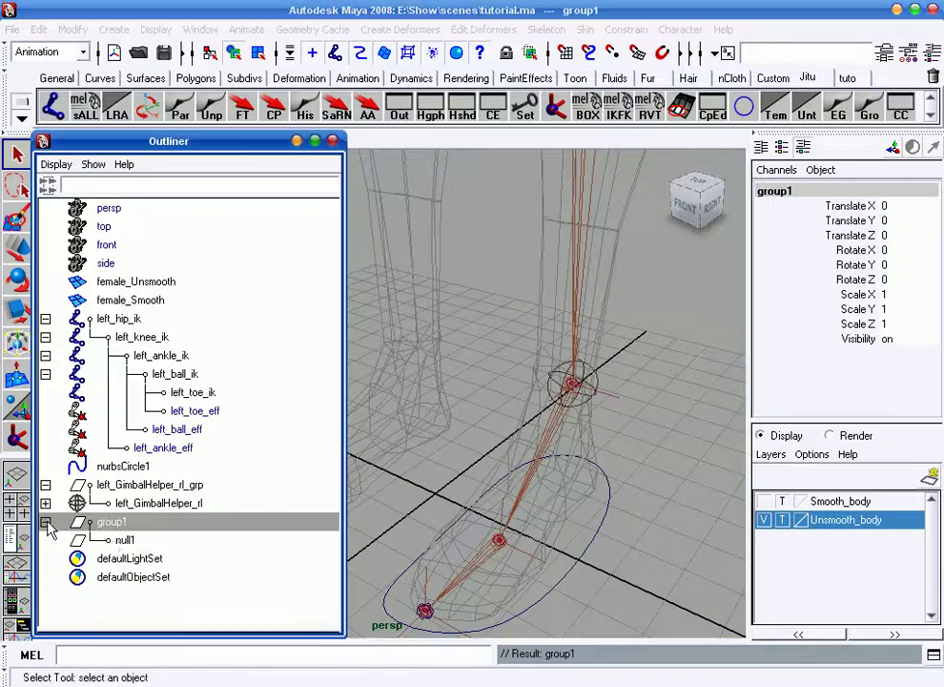
{"action": "double_click", "coordinate": [159, 540]}
{"action": "type", "text": "left_"}
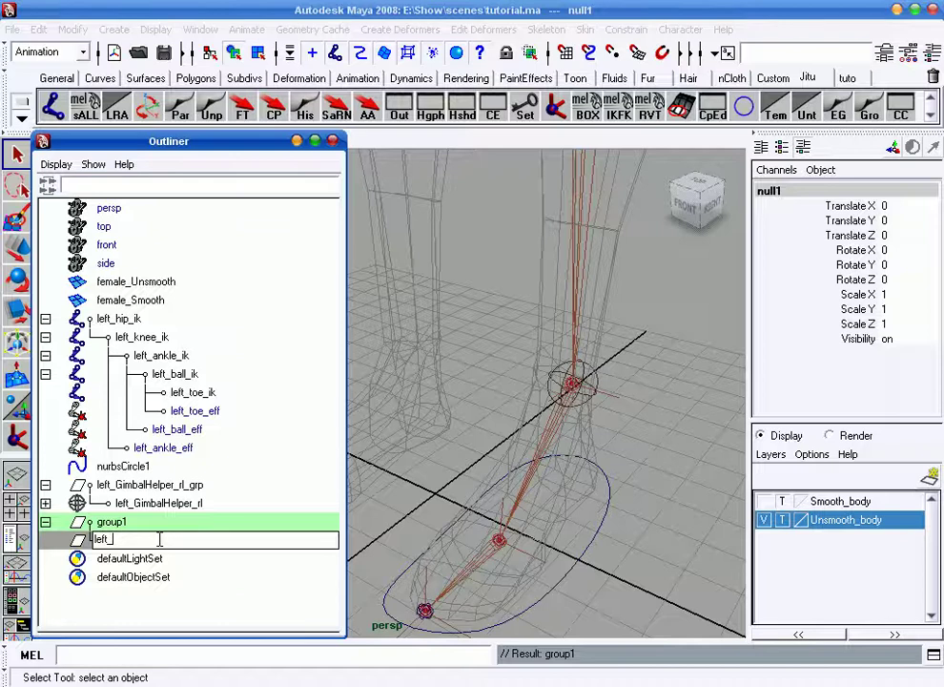
{"action": "type", "text": "leg"}
{"action": "key", "text": "Return"}
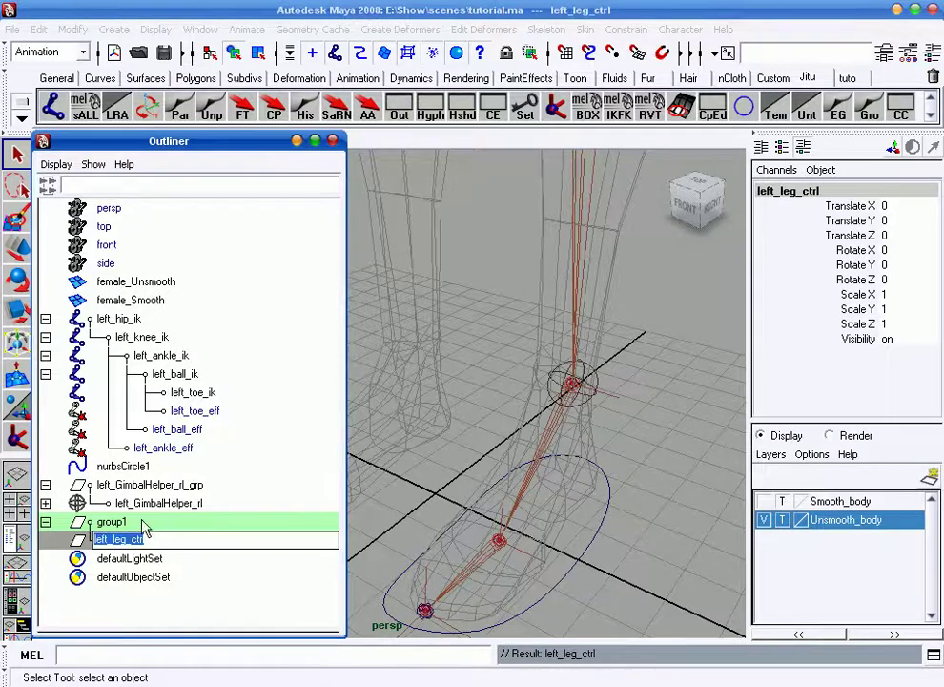
- Rename the new group left_leg_ctrl_grp
{"action": "double_click", "coordinate": [141, 521]}
{"action": "key", "text": "ctrl+v"}
{"action": "type", "text": "_g"}
{"action": "key", "text": "Return"}
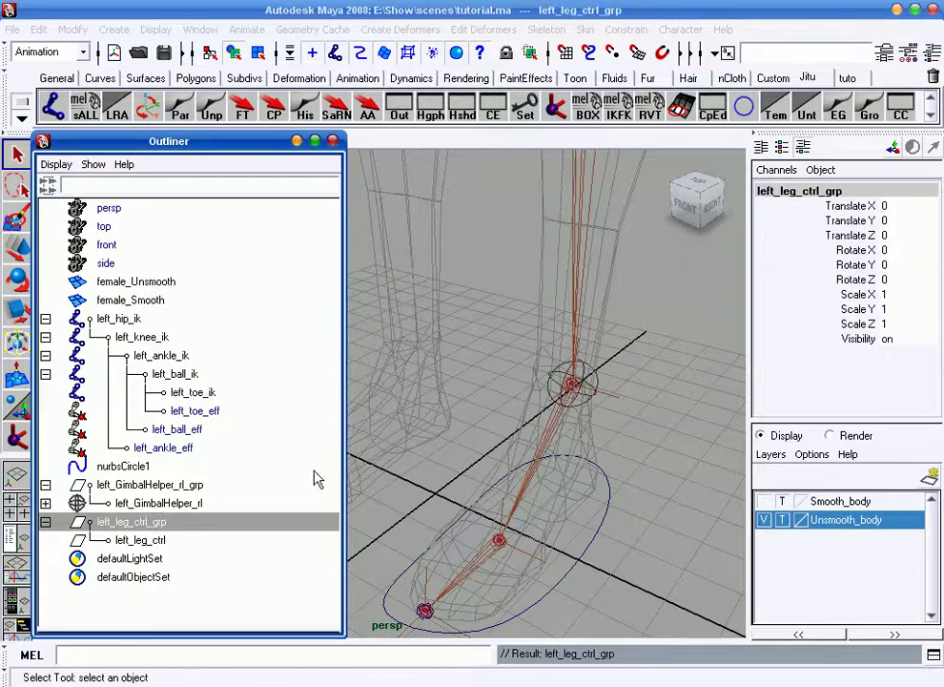
- Parent left_GimbalHelper_rl_grp under left_leg_ctrl
{"action": "left_click", "coordinate": [302, 483]}
{"action": "left_click", "coordinate": [187, 486]}
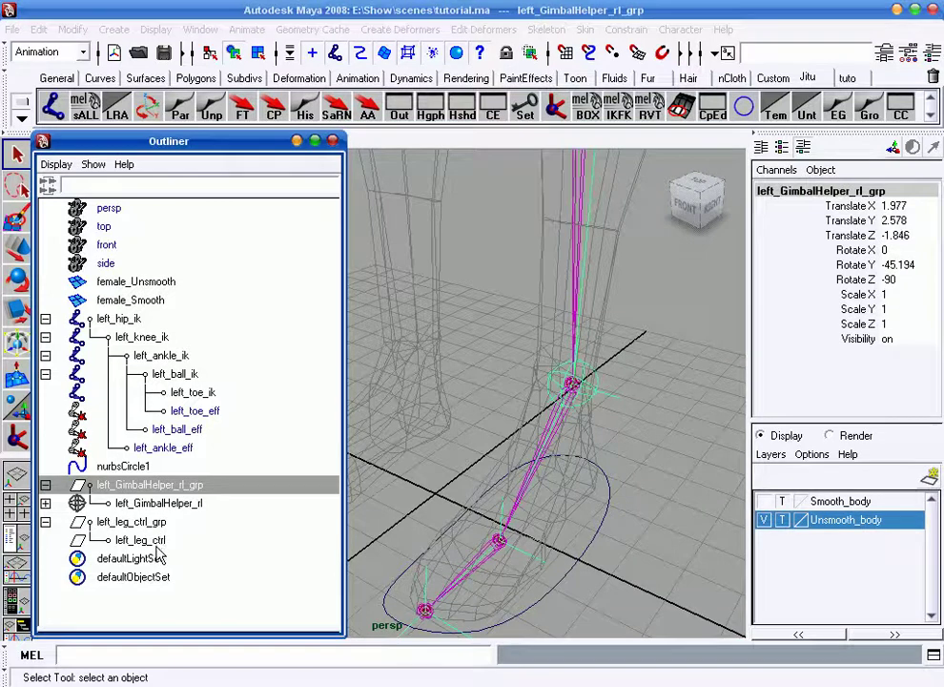
{"action": "left_click", "coordinate": [143, 541], "text": "ctrl"}
{"action": "key", "text": "p"}
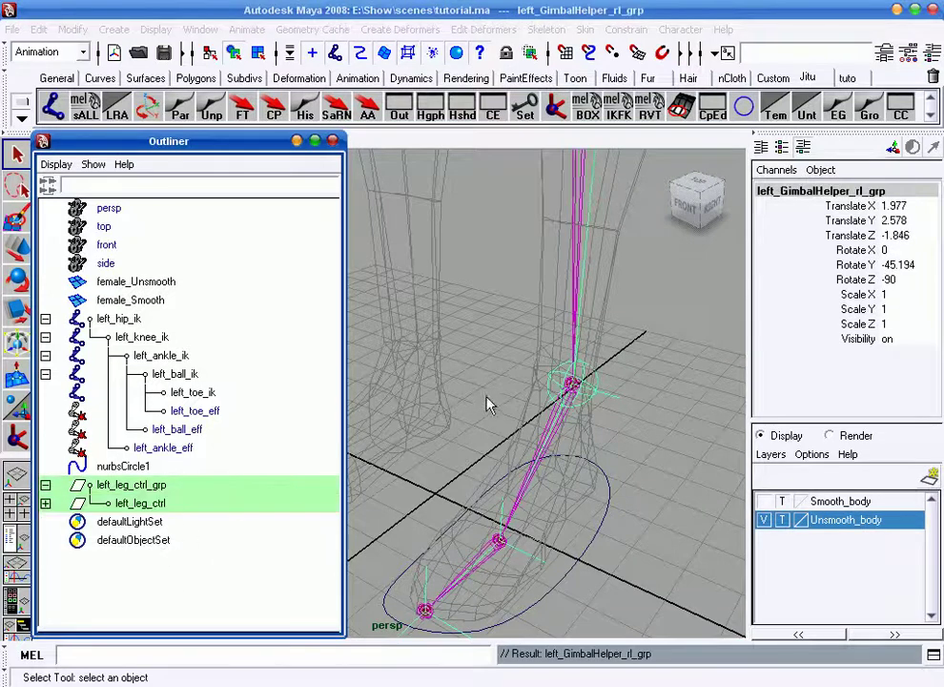
{"action": "left_click", "coordinate": [487, 402]}
{"action": "mouse_move", "coordinate": [534, 458]}
{"action": "left_mouse_down", "text": "alt"}
{"action": "mouse_move", "coordinate": [555, 474]}
{"action": "mouse_move", "coordinate": [559, 460]}
{"action": "mouse_move", "coordinate": [560, 491]}
{"action": "left_mouse_up", "text": "alt"}
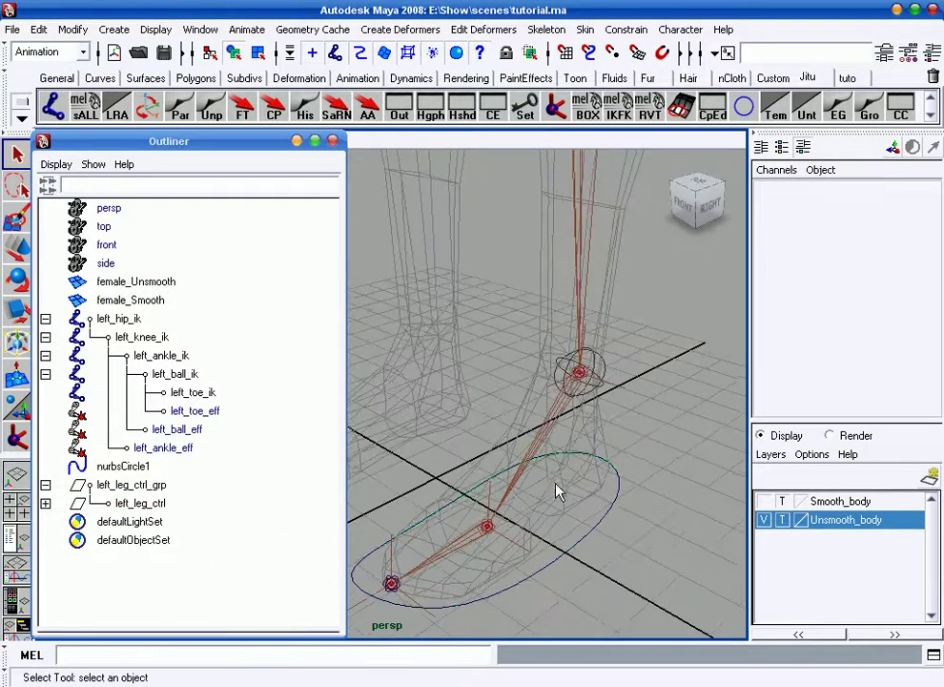
- Snap the foot circle's pivot to the ankle joint
{"action": "left_click", "coordinate": [632, 506]}
{"action": "mouse_move", "coordinate": [632, 506]}
{"action": "left_mouse_down", "text": "alt"}
{"action": "mouse_move", "coordinate": [599, 494]}
{"action": "mouse_move", "coordinate": [596, 345]}
{"action": "left_mouse_up", "text": "alt"}
{"action": "key", "text": "w"}
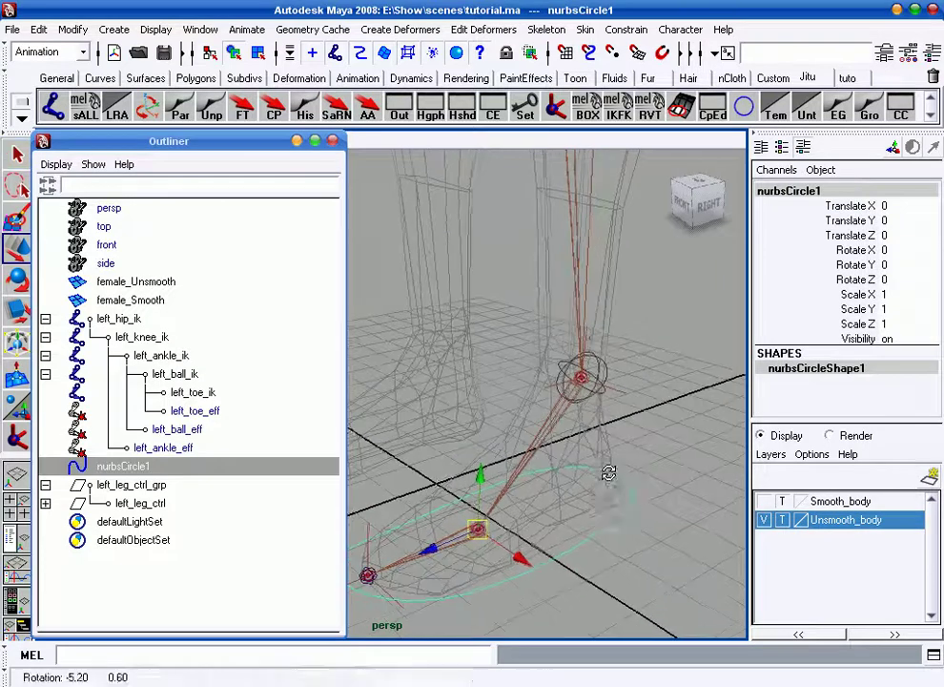
{"action": "key", "text": "Insert"}
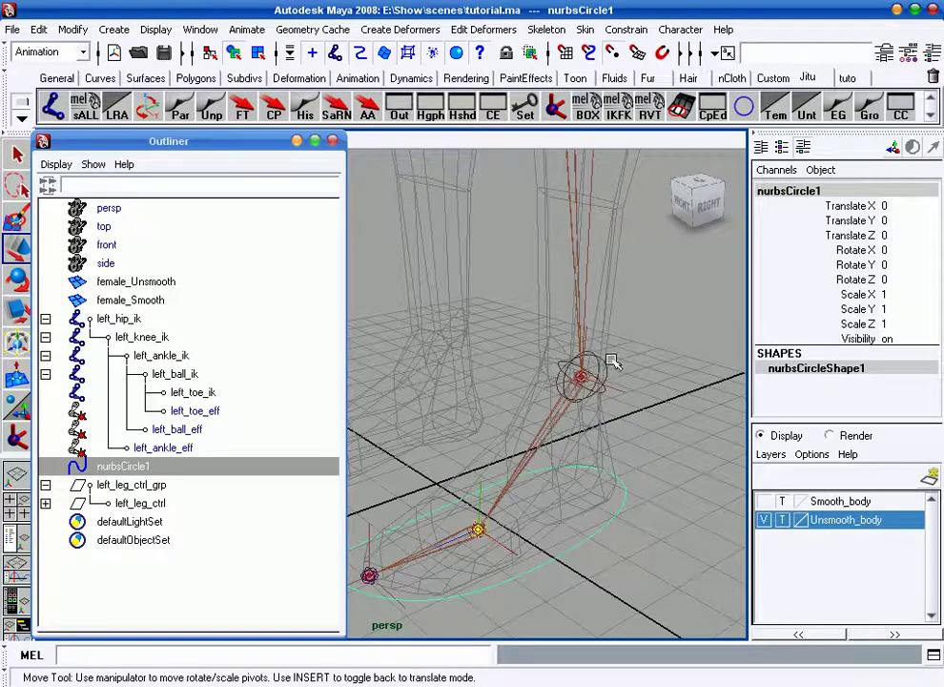
{"action": "middle_click_drag", "start_coordinate": [611, 362], "coordinate": [616, 343]}
{"action": "left_click_drag", "start_coordinate": [542, 444], "coordinate": [359, 489], "text": "alt"}
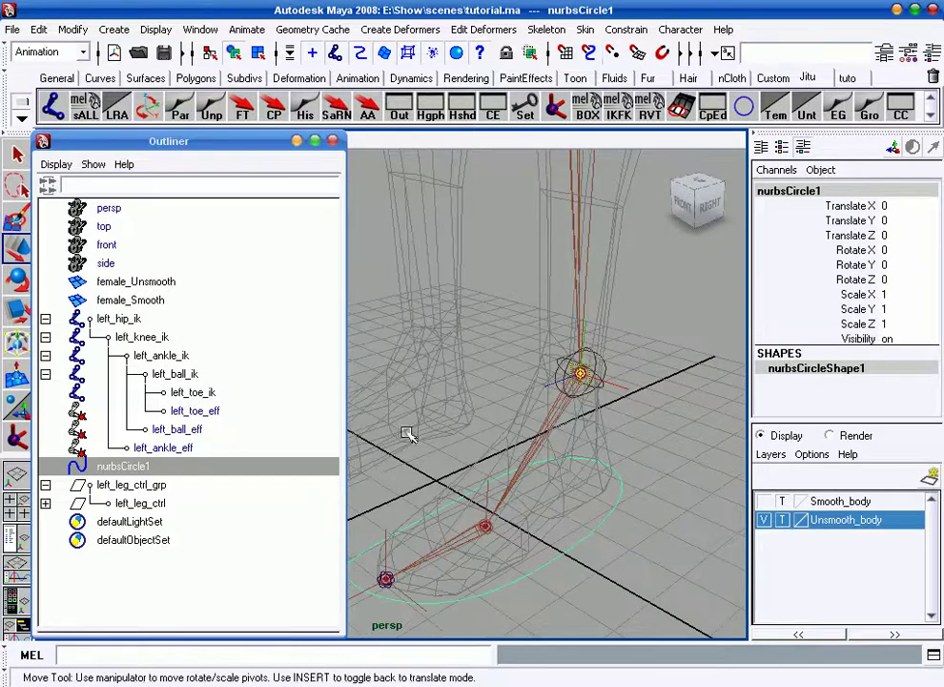
- Rename the foot circle nurbsCircle1 to left_leg_ctrl
{"action": "left_click", "coordinate": [553, 500]}
{"action": "left_click", "coordinate": [579, 500]}
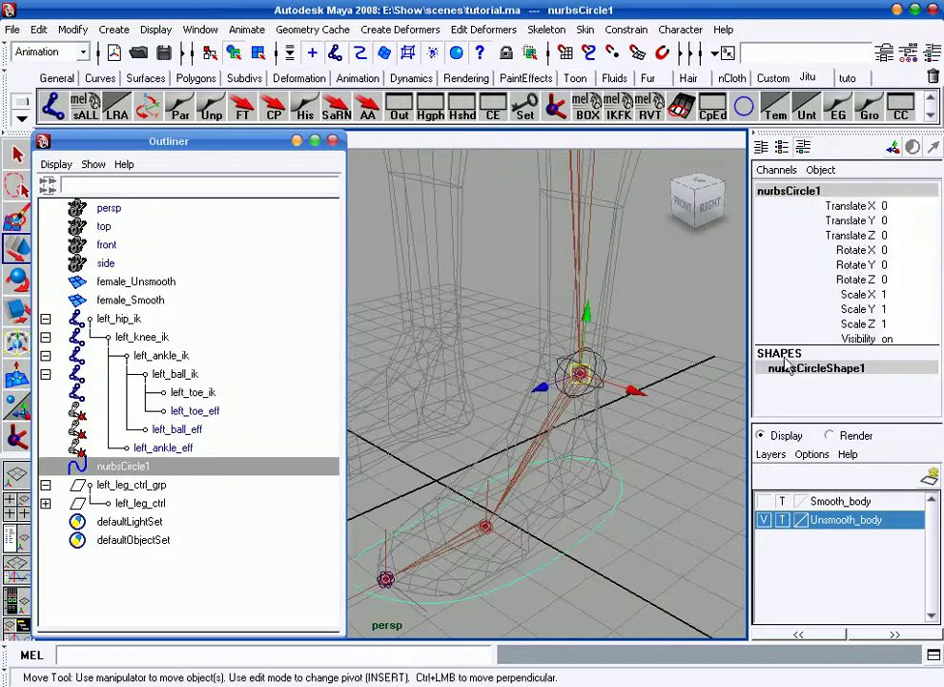
{"action": "double_click", "coordinate": [796, 189]}
{"action": "key", "text": "BackSpace"}
{"action": "type", "text": "left_"}
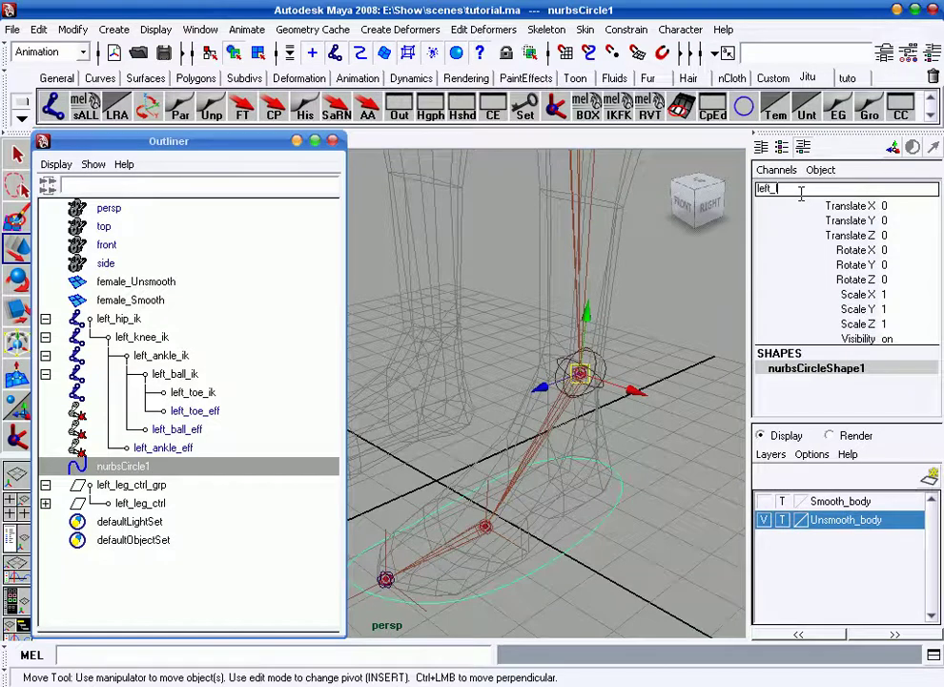
{"action": "type", "text": "leg_ctrl"}
{"action": "key", "text": "Return"}
- Group left_leg_ctrl and rename the new group left_leg_ctrl_grp1
{"action": "middle_click_drag", "start_coordinate": [632, 402], "coordinate": [635, 393], "text": "alt"}
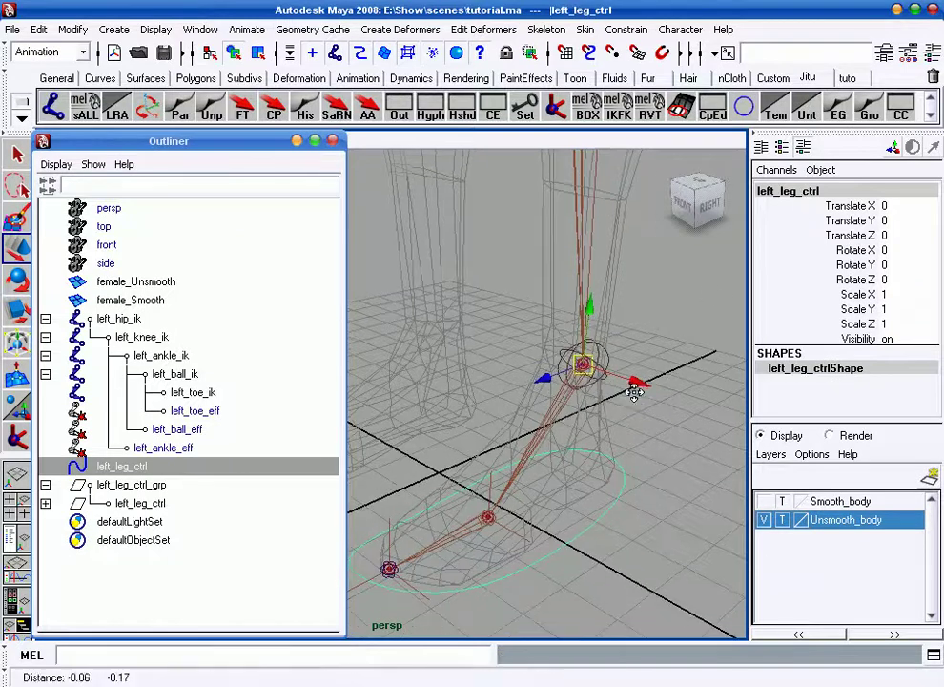
{"action": "left_click", "coordinate": [872, 109]}
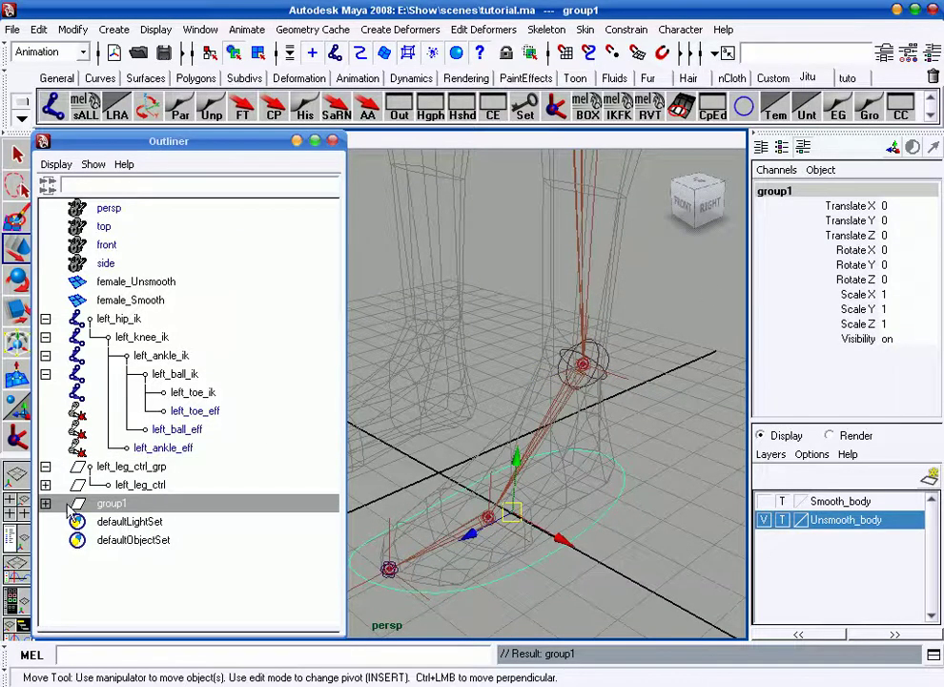
{"action": "left_click", "coordinate": [45, 503]}
{"action": "left_click", "coordinate": [134, 522]}
{"action": "double_click", "coordinate": [143, 503]}
{"action": "type", "text": "left_leg_ctrl_gr"}
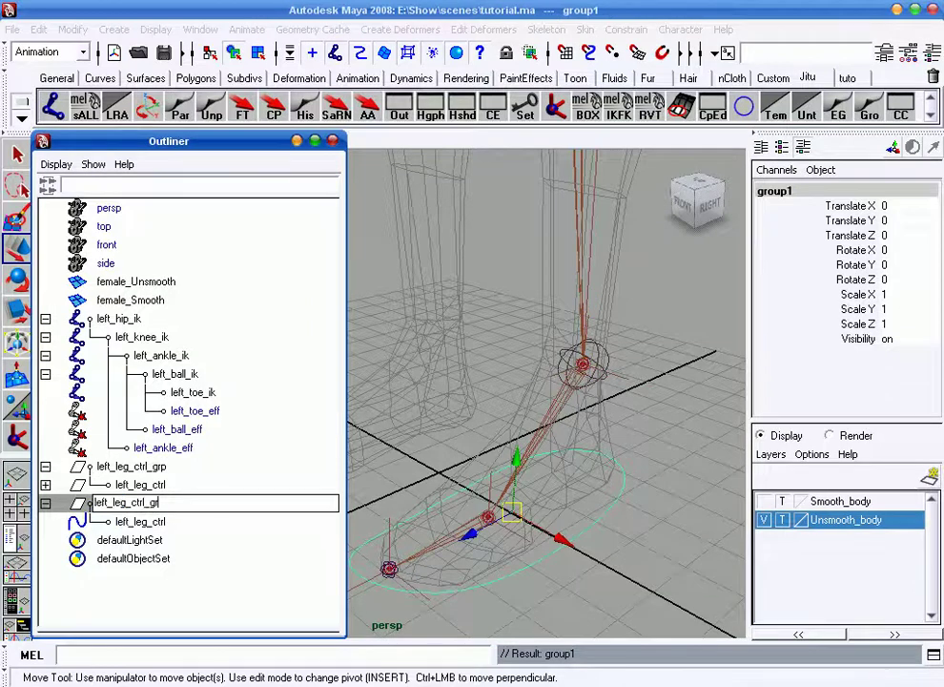
{"action": "type", "text": "p1"}
{"action": "key", "text": "Return"}
- Move left_leg_ctrl_grp1's pivot to the ankle joint
{"action": "left_click_drag", "start_coordinate": [524, 455], "coordinate": [524, 467]}
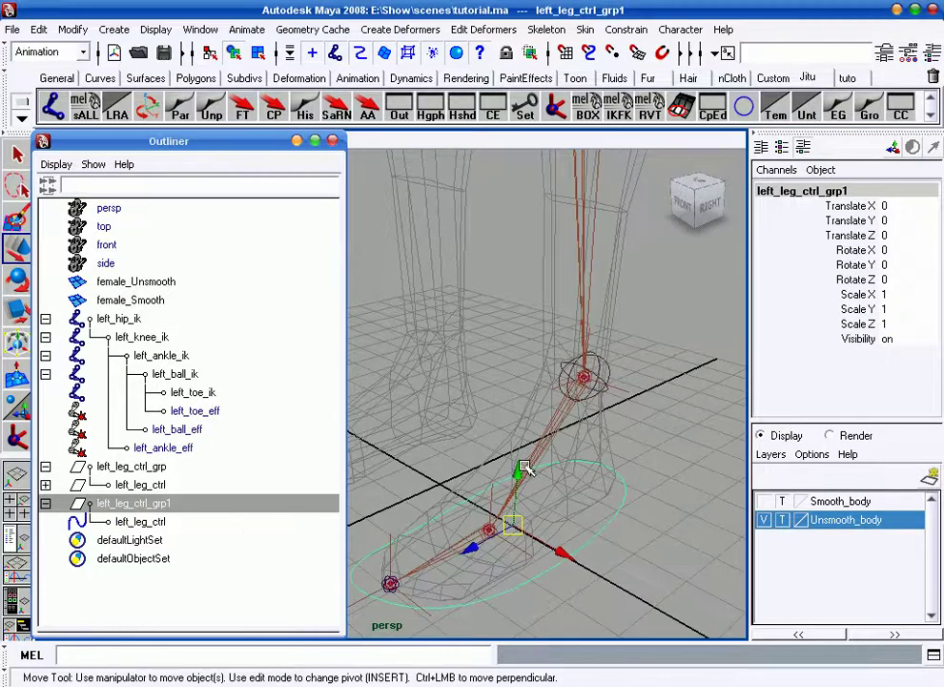
{"action": "key", "text": "Insert"}
{"action": "middle_click_drag", "start_coordinate": [632, 375], "coordinate": [608, 375]}
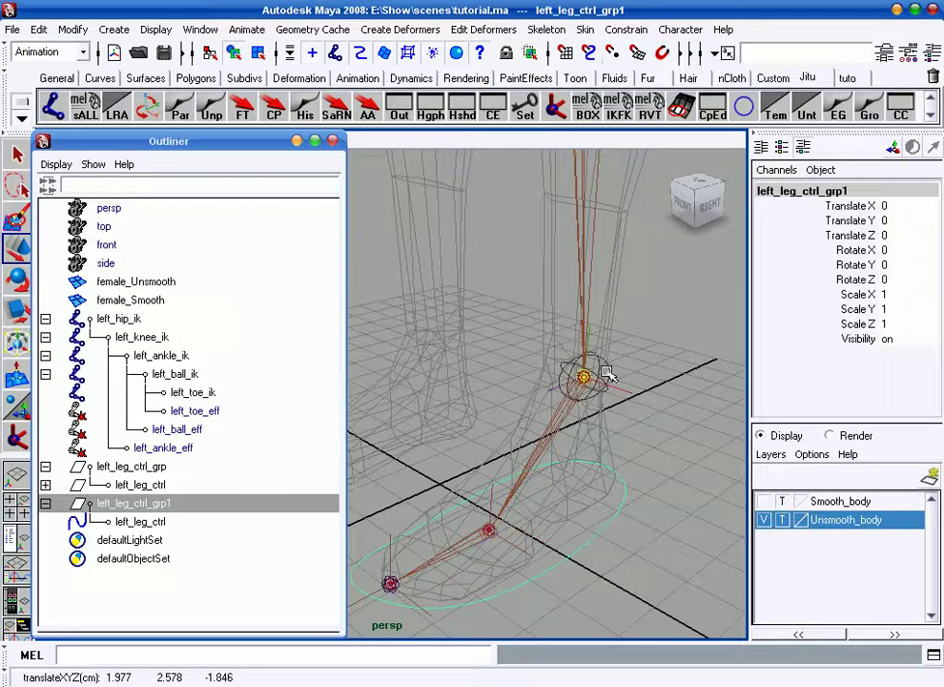
{"action": "key", "text": "Insert"}
{"action": "left_click_drag", "start_coordinate": [554, 446], "coordinate": [563, 449], "text": "alt"}
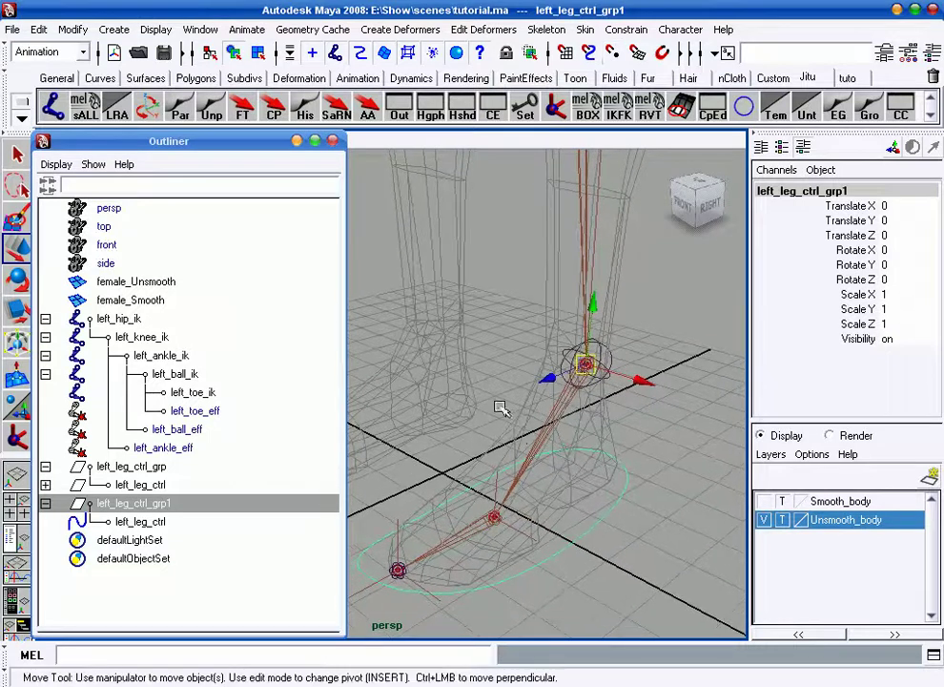
{"action": "left_click", "coordinate": [131, 467]}
{"action": "mouse_move", "coordinate": [483, 463]}
{"action": "left_mouse_down", "text": "alt"}
{"action": "mouse_move", "coordinate": [555, 466]}
{"action": "mouse_move", "coordinate": [448, 450]}
{"action": "left_mouse_up", "text": "alt"}
- Unparent left_GimbalHelper_rl_grp from left_leg_ctrl to the world
{"action": "left_click", "coordinate": [45, 485]}
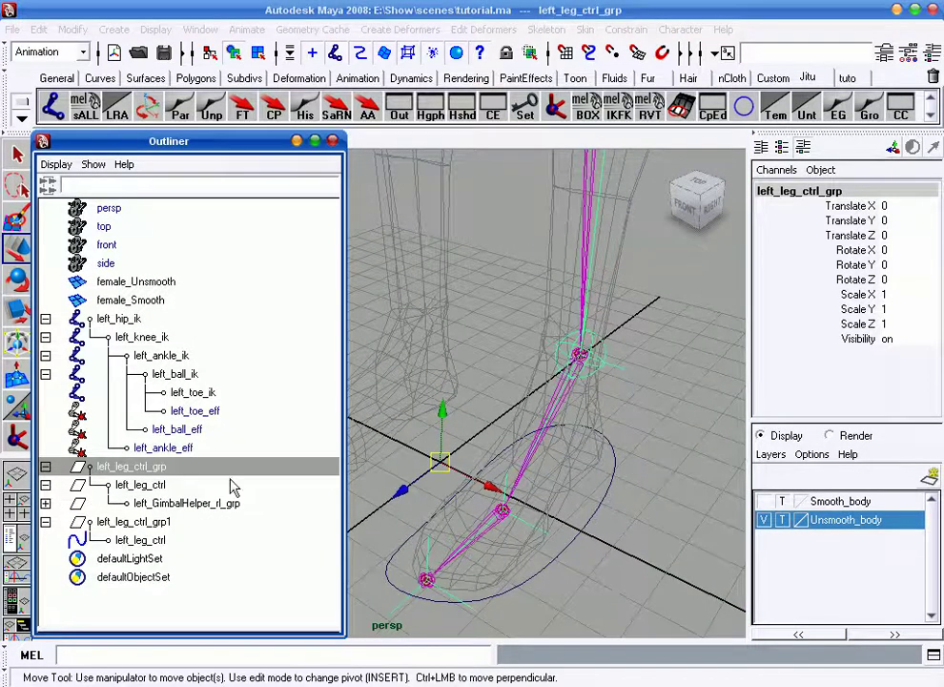
{"action": "left_click", "coordinate": [191, 502]}
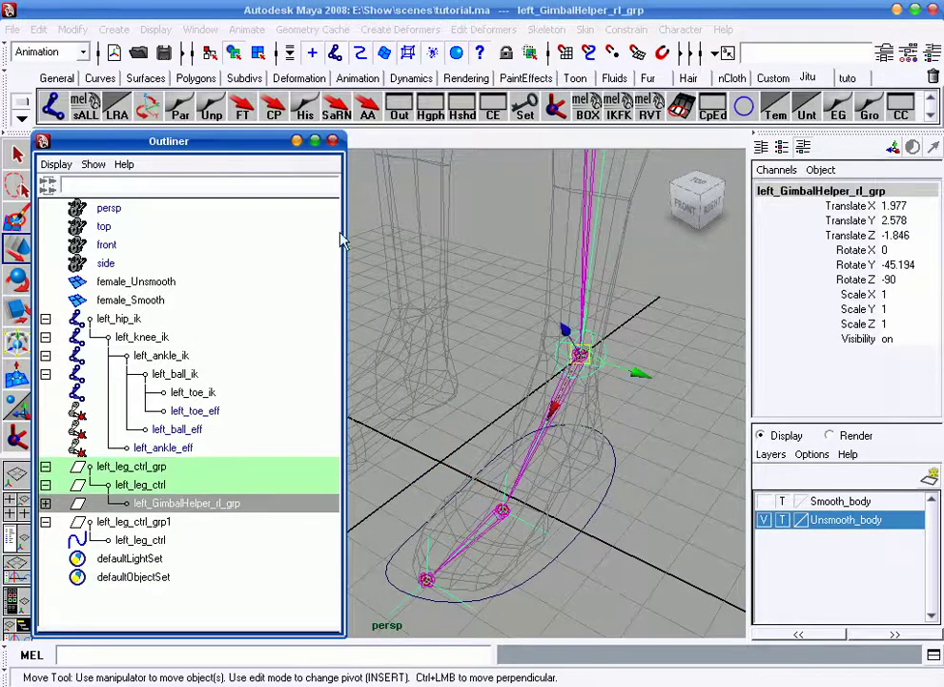
{"action": "left_click", "coordinate": [212, 107]}
- Snap left_leg_ctrl_grp to left_ankle_ik with a point constraint, then delete the constraint
{"action": "left_click", "coordinate": [133, 467]}
{"action": "left_click_drag", "start_coordinate": [391, 450], "coordinate": [431, 445], "text": "alt"}
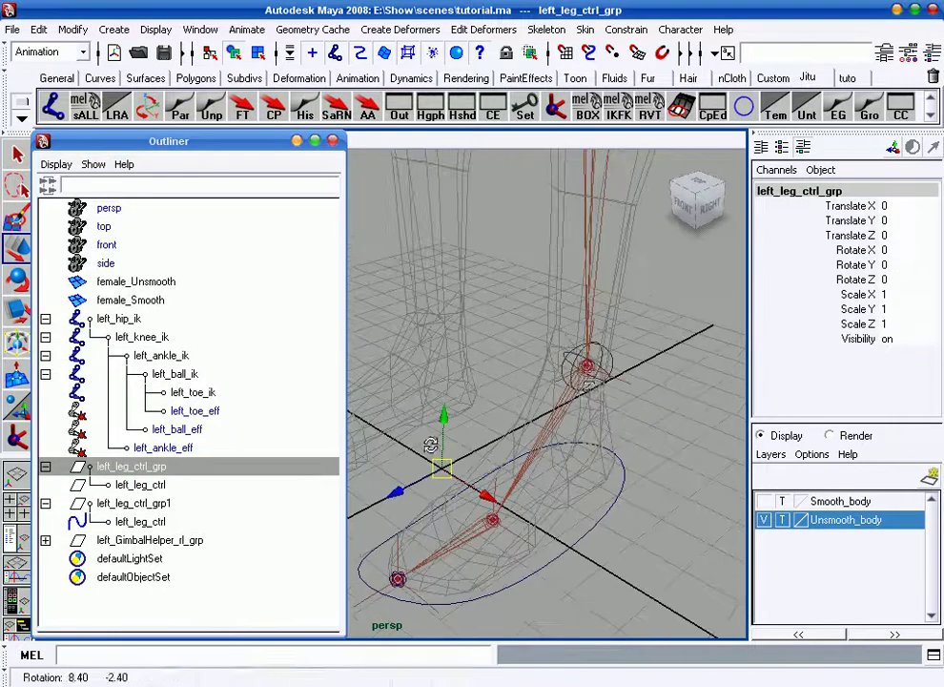
{"action": "left_click", "coordinate": [440, 311]}
{"action": "left_click_drag", "start_coordinate": [427, 329], "coordinate": [395, 333], "text": "alt"}
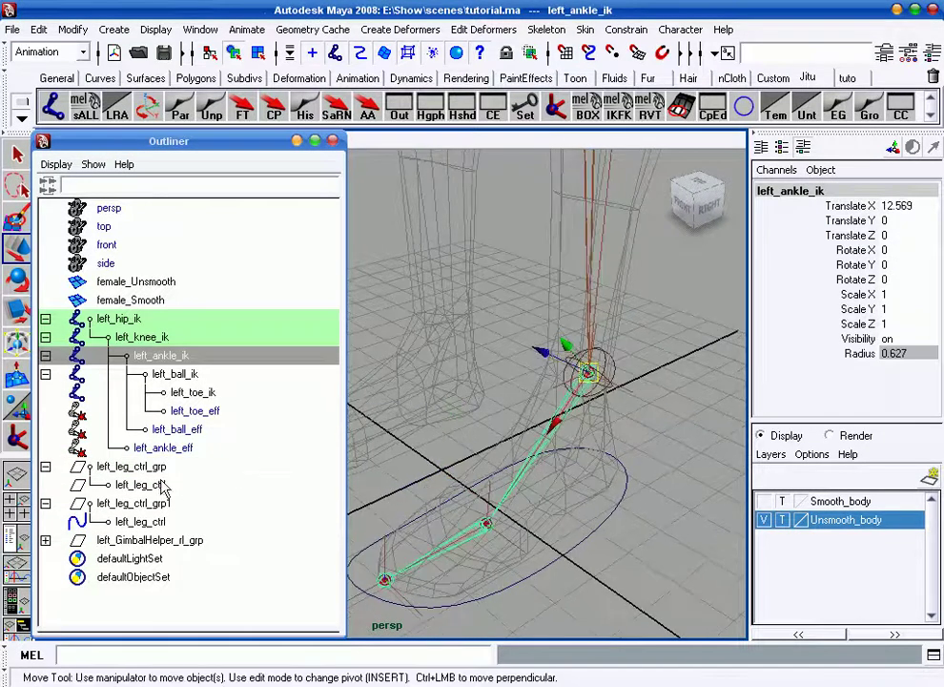
{"action": "left_click", "coordinate": [170, 467]}
{"action": "left_click", "coordinate": [630, 30]}
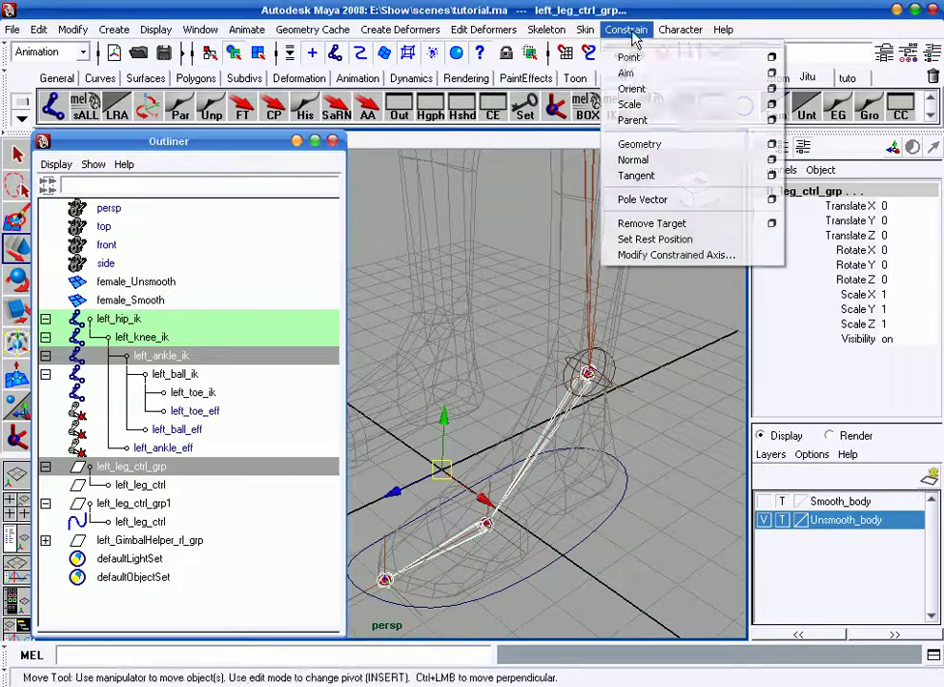
{"action": "left_click", "coordinate": [628, 58]}
{"action": "left_click", "coordinate": [191, 504]}
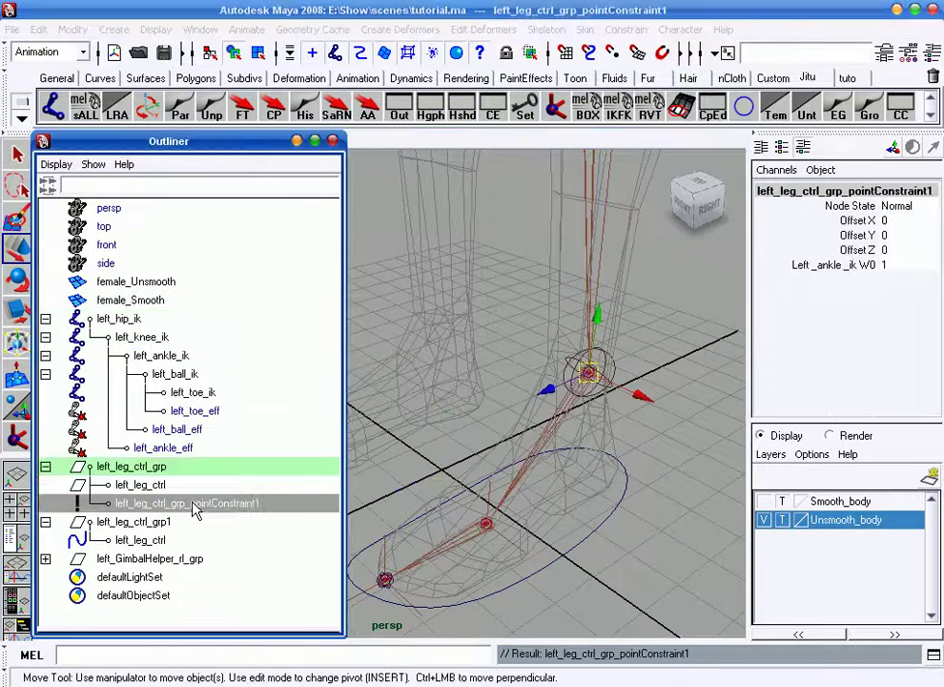
{"action": "key", "text": "Delete"}
- Re-parent the gimbal helper under left_leg_ctrl, then parent left_leg_ctrl_grp under the new left_leg_ctrl
{"action": "left_click", "coordinate": [140, 542]}
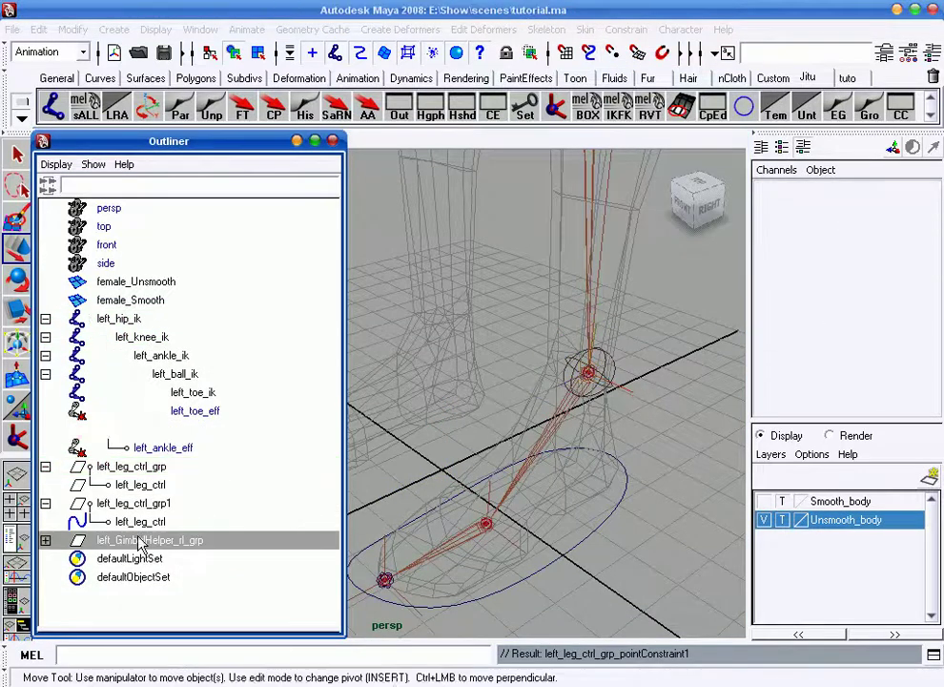
{"action": "left_click", "coordinate": [148, 485]}
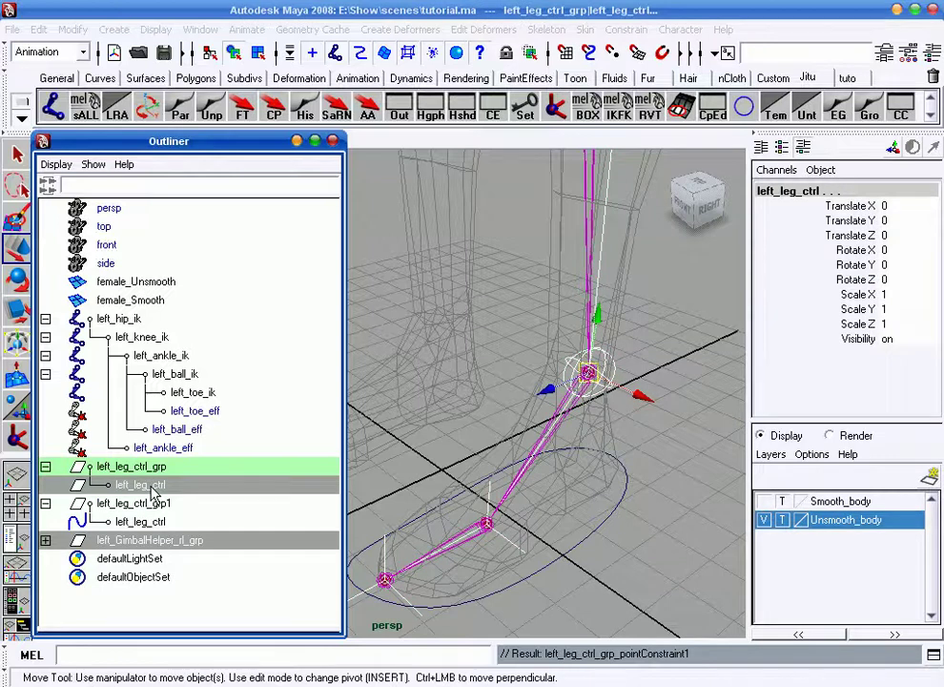
{"action": "key", "text": "p"}
{"action": "mouse_move", "coordinate": [375, 407]}
{"action": "left_mouse_down", "text": "alt"}
{"action": "mouse_move", "coordinate": [483, 354]}
{"action": "mouse_move", "coordinate": [506, 365]}
{"action": "left_mouse_up", "text": "alt"}
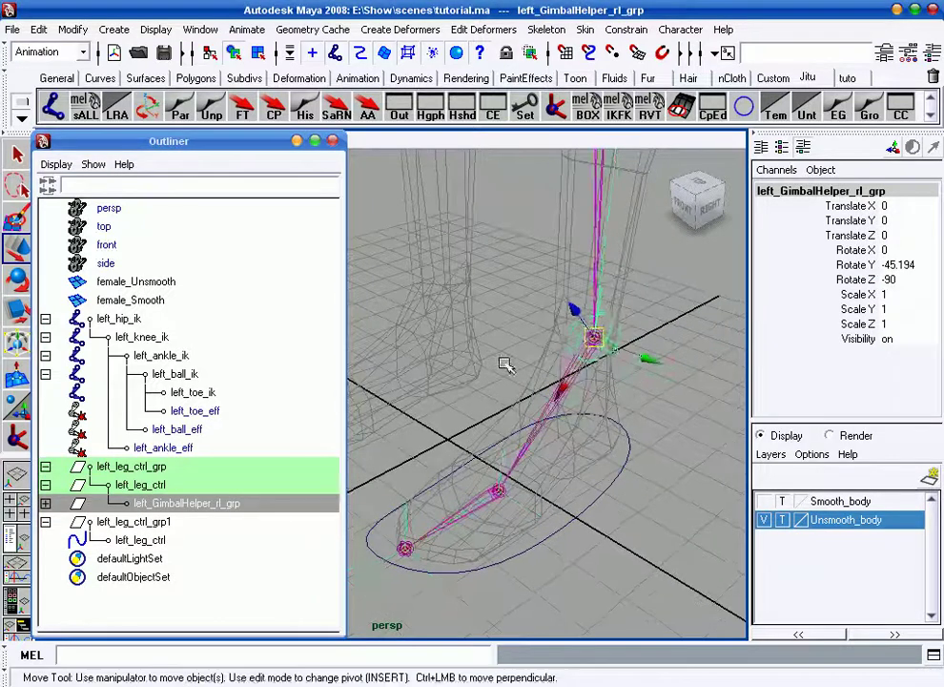
{"action": "left_click", "coordinate": [506, 365]}
{"action": "left_click", "coordinate": [151, 468]}
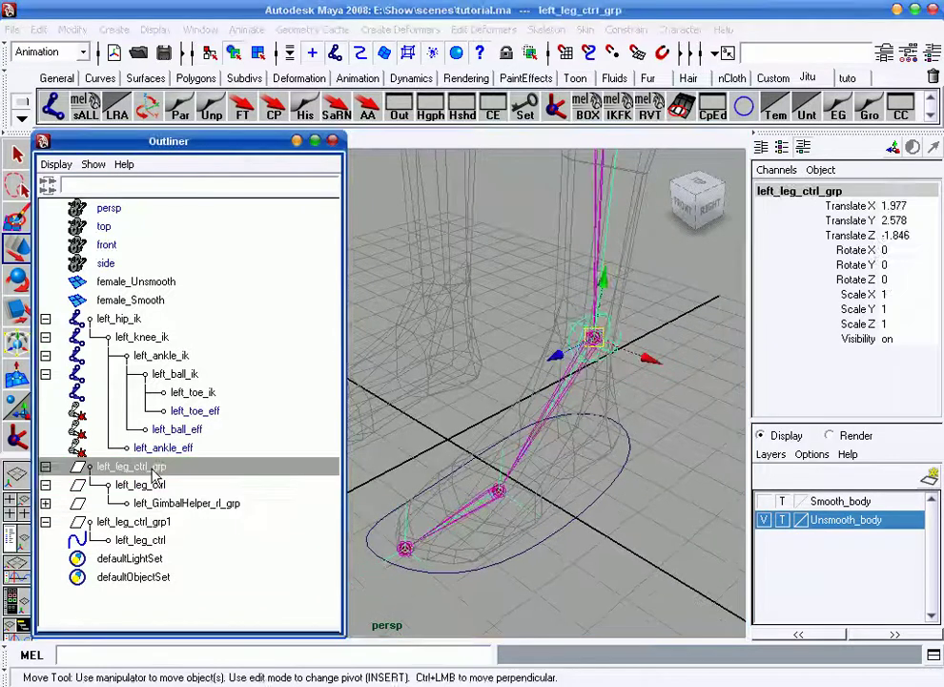
{"action": "left_click", "coordinate": [143, 541]}
{"action": "key", "text": "p"}
{"action": "left_click", "coordinate": [592, 445]}
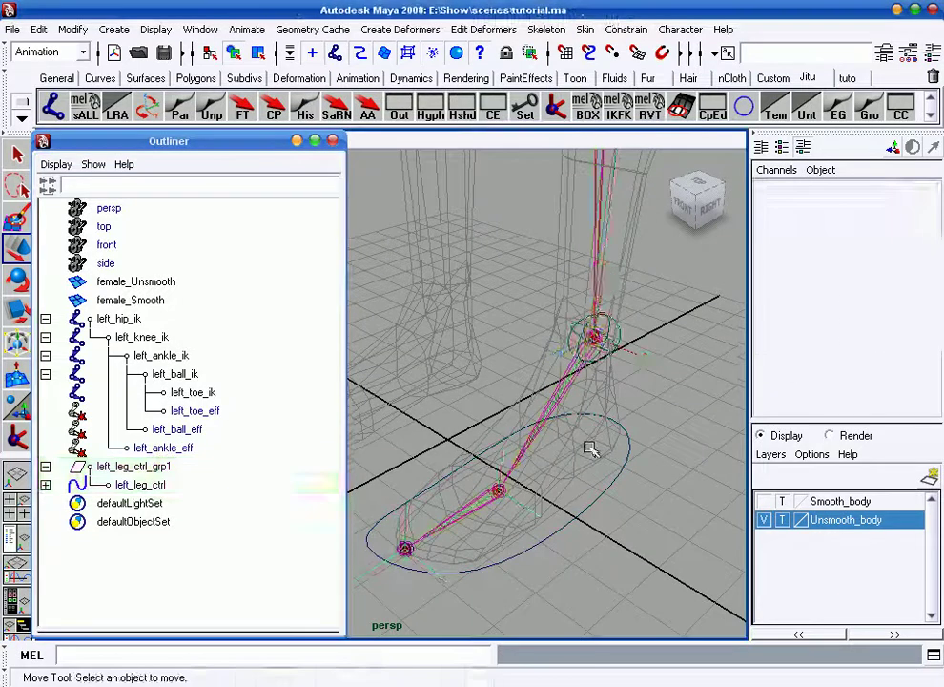
{"action": "left_click", "coordinate": [607, 459]}
{"action": "right_click_drag", "start_coordinate": [607, 460], "coordinate": [541, 402], "text": "alt"}
{"action": "left_click_drag", "start_coordinate": [541, 402], "coordinate": [548, 436], "text": "alt"}
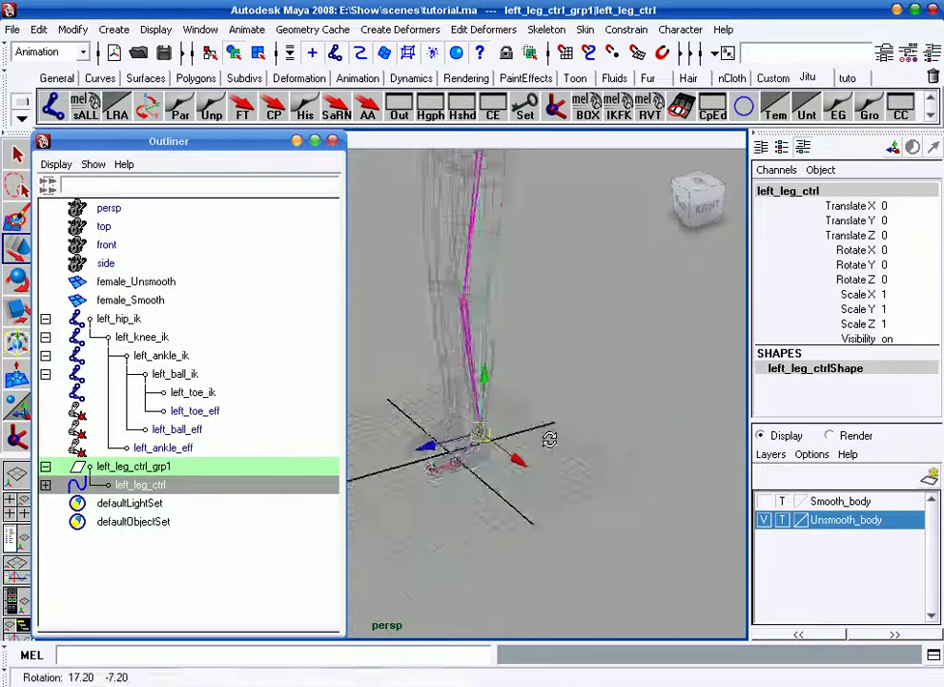
{"action": "mouse_move", "coordinate": [472, 443]}
{"action": "left_mouse_down"}
{"action": "mouse_move", "coordinate": [454, 350]}
{"action": "mouse_move", "coordinate": [391, 354]}
{"action": "left_mouse_up"}
{"action": "key", "text": "ctrl+z"}
{"action": "left_click_drag", "start_coordinate": [502, 375], "coordinate": [547, 432], "text": "alt"}
{"action": "key", "text": "e"}
{"action": "mouse_move", "coordinate": [482, 402]}
{"action": "left_mouse_down"}
{"action": "mouse_move", "coordinate": [435, 439]}
{"action": "mouse_move", "coordinate": [456, 430]}
{"action": "mouse_move", "coordinate": [449, 468]}
{"action": "left_mouse_up"}
{"action": "key", "text": "ctrl+z"}
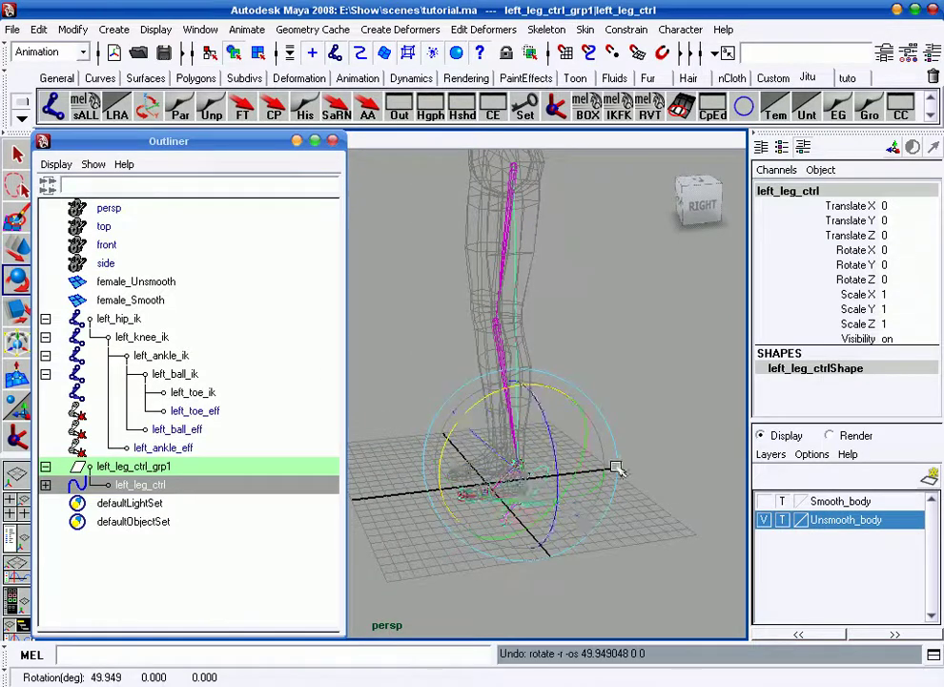
{"action": "right_click_drag", "start_coordinate": [617, 468], "coordinate": [601, 422], "text": "alt"}
{"action": "middle_click_drag", "start_coordinate": [601, 422], "coordinate": [586, 443], "text": "alt"}
{"action": "mouse_move", "coordinate": [586, 443]}
{"action": "left_mouse_down", "text": "alt"}
{"action": "mouse_move", "coordinate": [635, 486]}
{"action": "mouse_move", "coordinate": [626, 462]}
{"action": "left_mouse_up", "text": "alt"}
{"action": "right_click_drag", "start_coordinate": [626, 462], "coordinate": [620, 448], "text": "alt"}
{"action": "middle_click_drag", "start_coordinate": [620, 448], "coordinate": [611, 432], "text": "alt"}
{"action": "key", "text": "q"}
{"action": "mouse_move", "coordinate": [601, 450]}
{"action": "left_mouse_down", "text": "alt"}
{"action": "mouse_move", "coordinate": [573, 426]}
{"action": "mouse_move", "coordinate": [568, 485]}
{"action": "mouse_move", "coordinate": [601, 510]}
{"action": "mouse_move", "coordinate": [646, 424]}
{"action": "left_mouse_up", "text": "alt"}
{"action": "left_click", "coordinate": [569, 511]}
{"action": "left_click", "coordinate": [588, 522]}
{"action": "mouse_move", "coordinate": [646, 424]}
{"action": "right_mouse_down", "text": "alt"}
{"action": "mouse_move", "coordinate": [632, 500]}
{"action": "mouse_move", "coordinate": [570, 474]}
{"action": "right_mouse_up", "text": "alt"}
{"action": "mouse_move", "coordinate": [569, 474]}
{"action": "left_mouse_down", "text": "alt"}
{"action": "mouse_move", "coordinate": [537, 527]}
{"action": "mouse_move", "coordinate": [559, 472]}
{"action": "left_mouse_up", "text": "alt"}
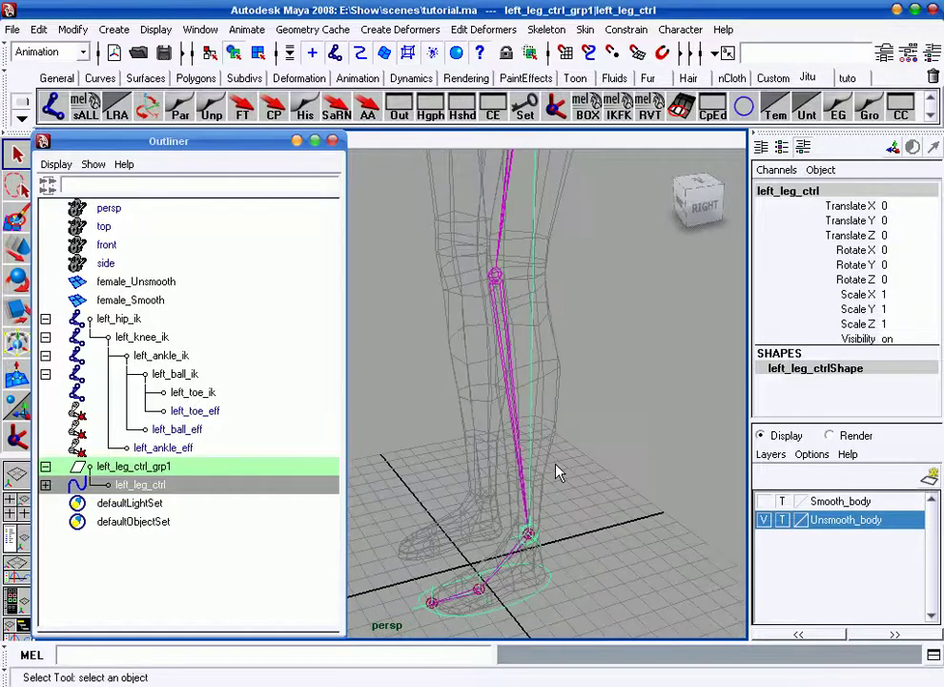
{"action": "mouse_move", "coordinate": [544, 553]}
{"action": "left_mouse_down", "text": "alt"}
{"action": "mouse_move", "coordinate": [544, 489]}
{"action": "mouse_move", "coordinate": [589, 586]}
{"action": "mouse_move", "coordinate": [588, 551]}
{"action": "mouse_move", "coordinate": [552, 496]}
{"action": "mouse_move", "coordinate": [537, 396]}
{"action": "mouse_move", "coordinate": [425, 164]}
{"action": "left_mouse_up", "text": "alt"}
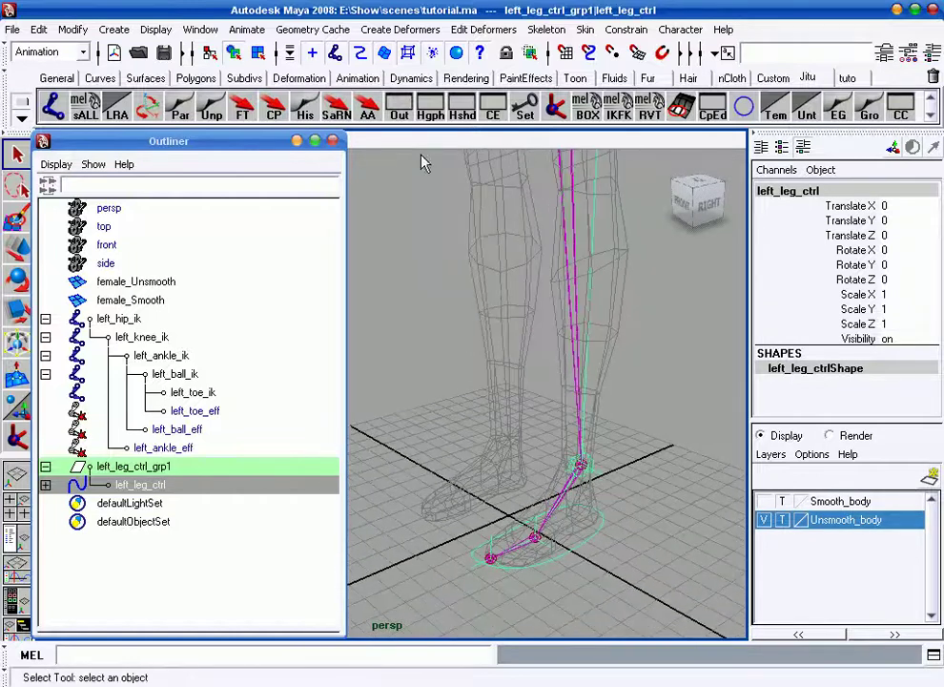
- Add a displayable, non-keyable footControls attribute to left_leg_ctrl
{"action": "left_click", "coordinate": [368, 107]}
{"action": "left_click", "coordinate": [230, 241]}
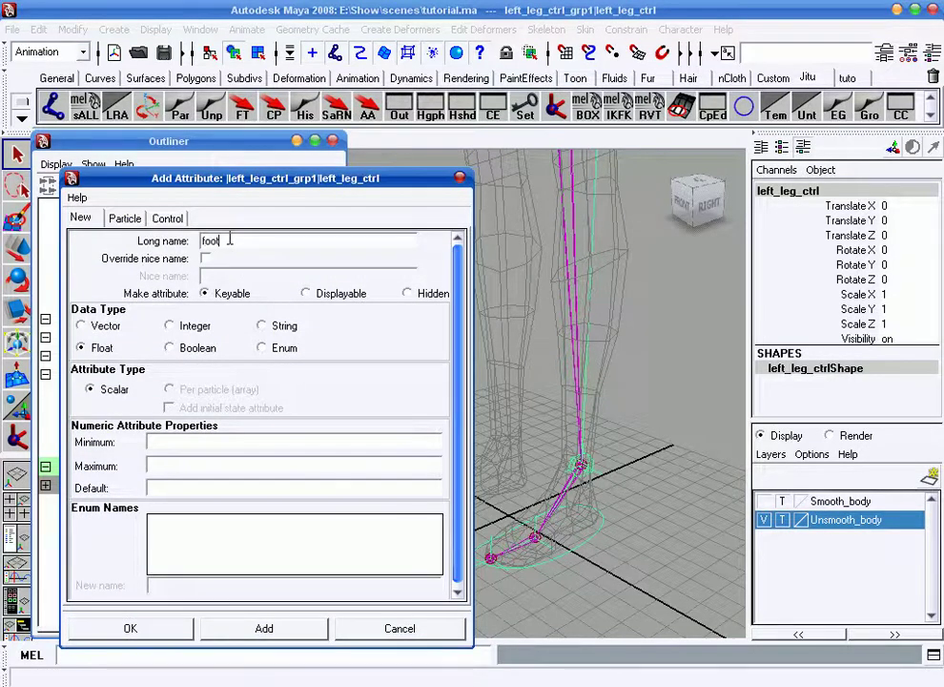
{"action": "type", "text": "rol"}
{"action": "left_click", "coordinate": [306, 293]}
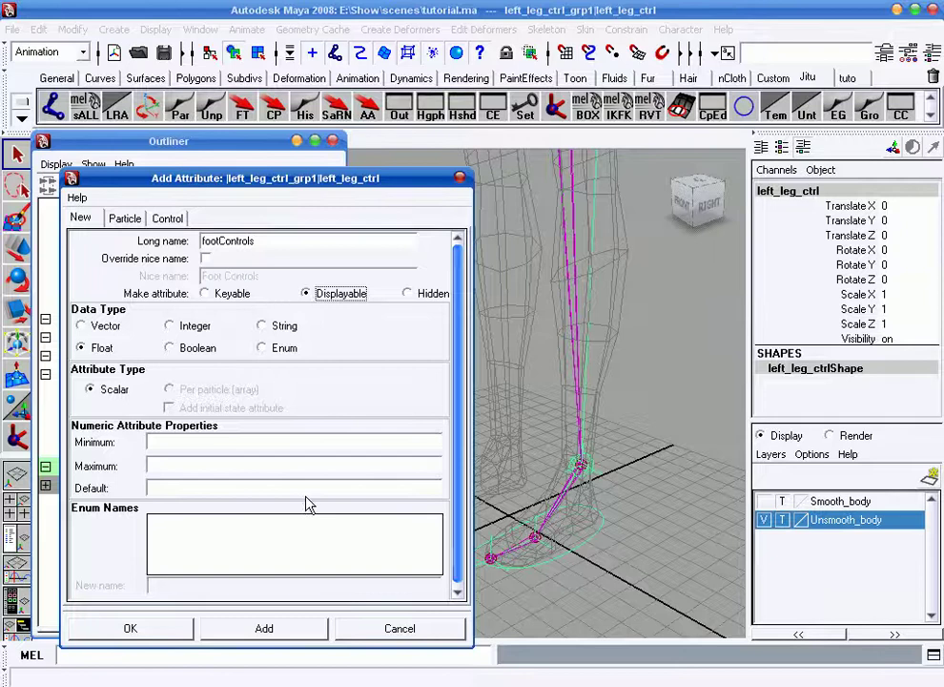
{"action": "left_click", "coordinate": [257, 629]}
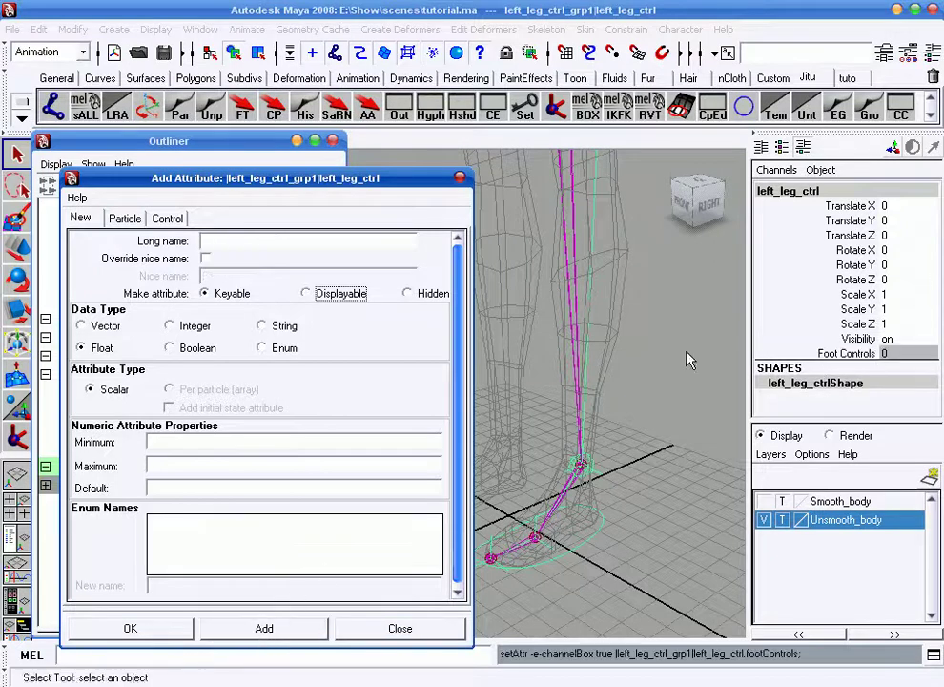
- Add toeRaise and toeRoll float attributes with default 0, then start naming ballRaise
{"action": "left_click", "coordinate": [249, 243]}
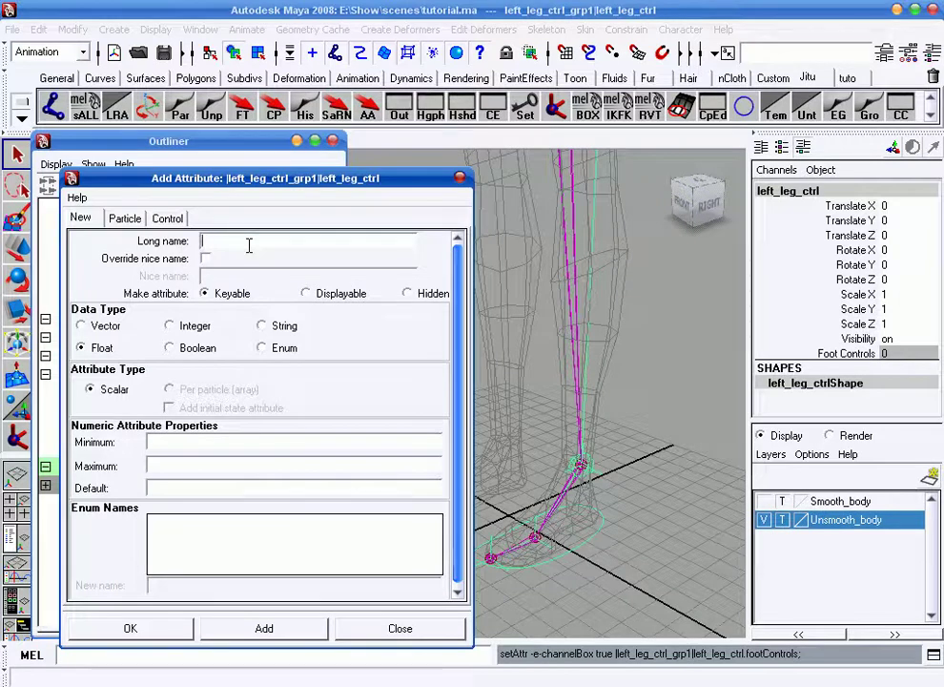
{"action": "type", "text": "oeRai"}
{"action": "type", "text": "se"}
{"action": "left_click", "coordinate": [164, 488]}
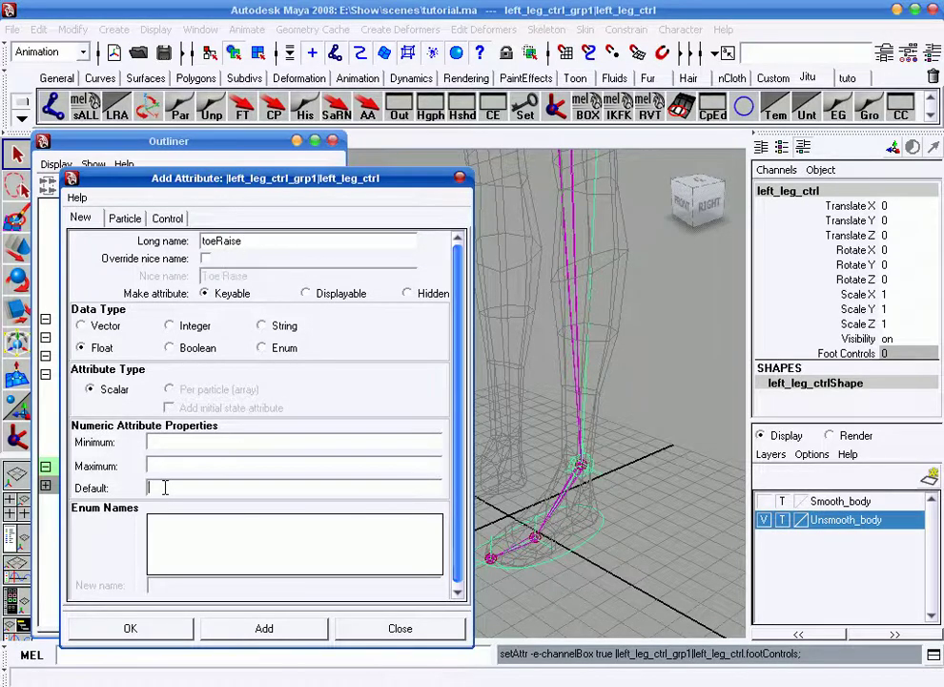
{"action": "type", "text": "0"}
{"action": "left_click", "coordinate": [281, 630]}
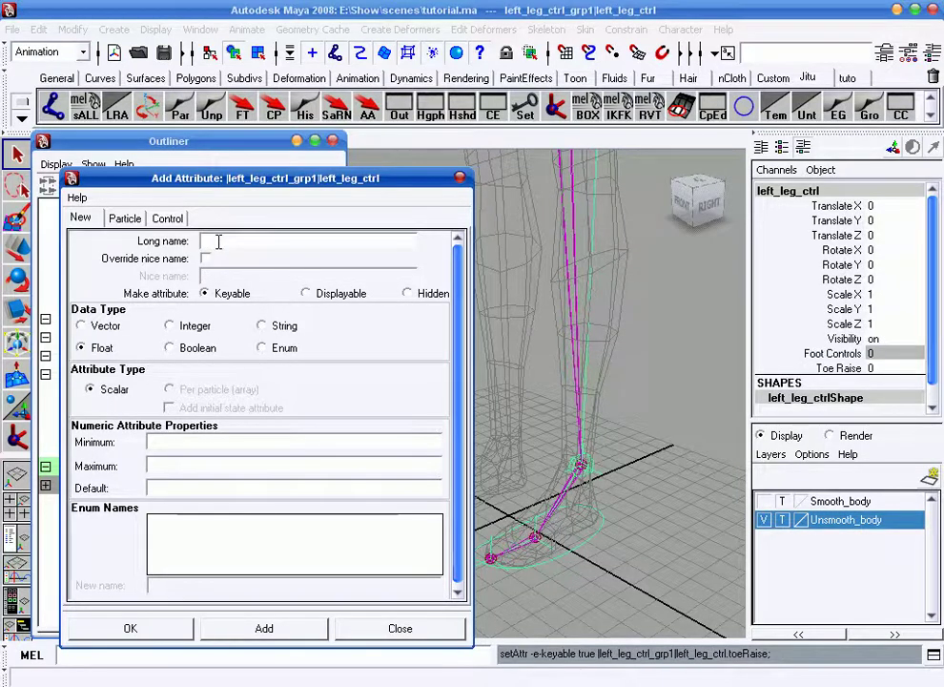
{"action": "type", "text": "toeRoll"}
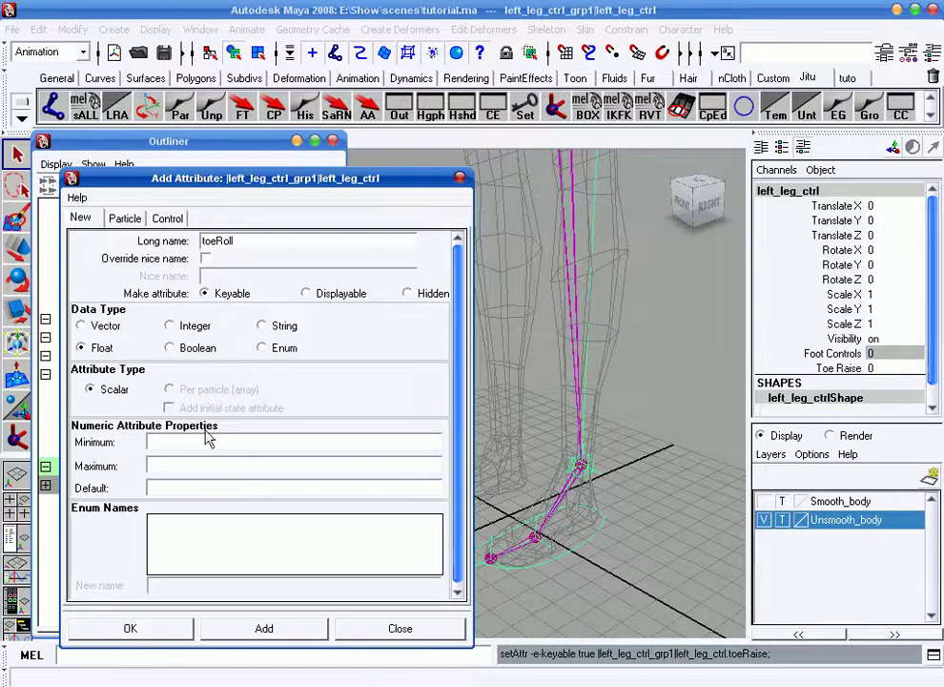
{"action": "left_click", "coordinate": [163, 489]}
{"action": "type", "text": "0"}
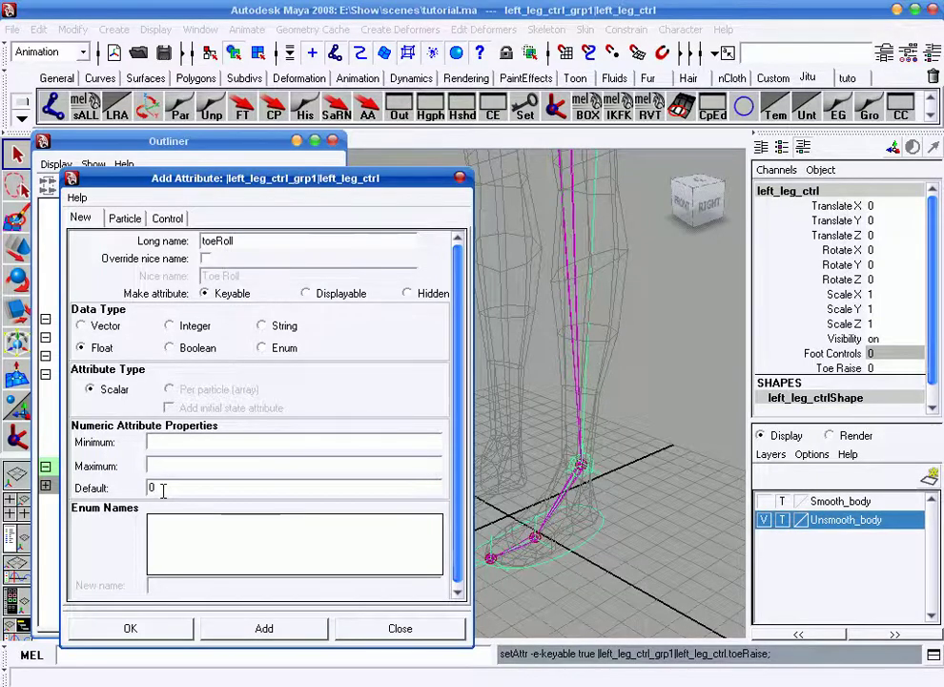
{"action": "left_click", "coordinate": [261, 628]}
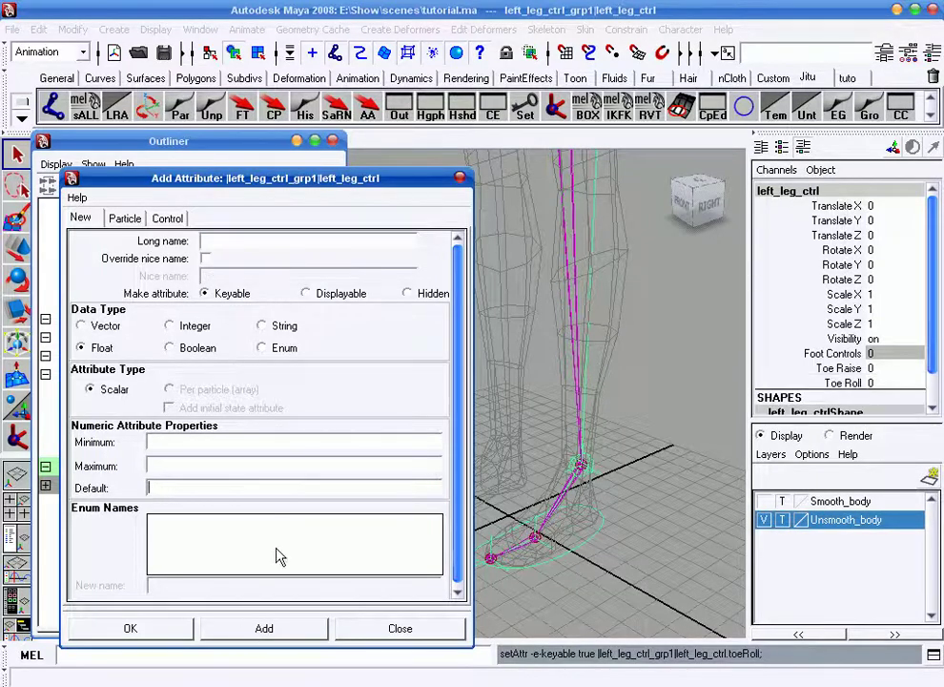
{"action": "left_click", "coordinate": [231, 242]}
{"action": "type", "text": "Raise"}
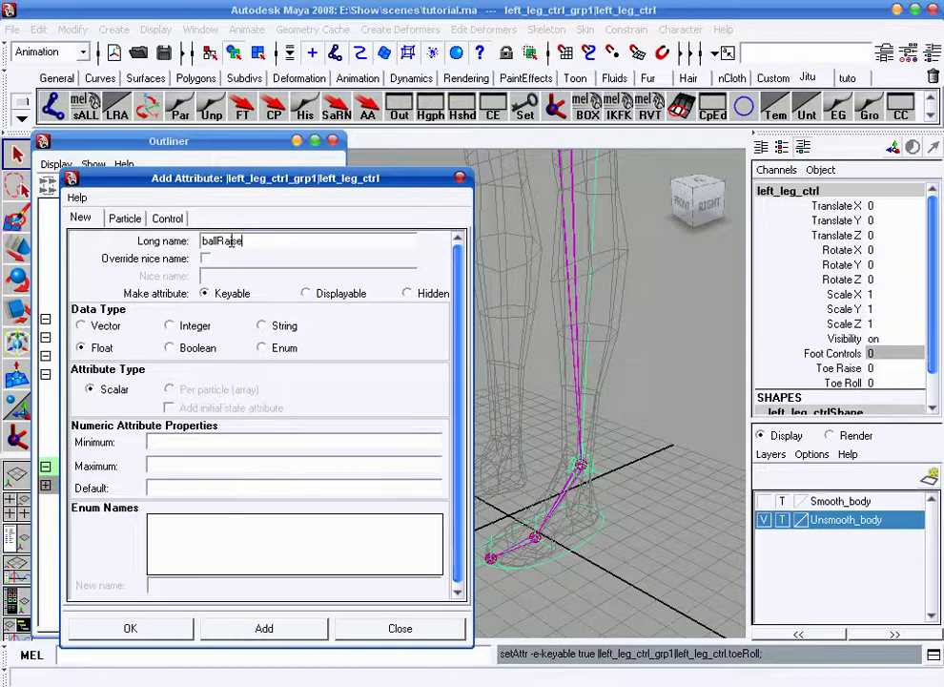
- Add the ballRaise, ballPivot and heelRoll float attributes with default 0
{"action": "left_click", "coordinate": [201, 489]}
{"action": "type", "text": "0"}
{"action": "left_click", "coordinate": [250, 627]}
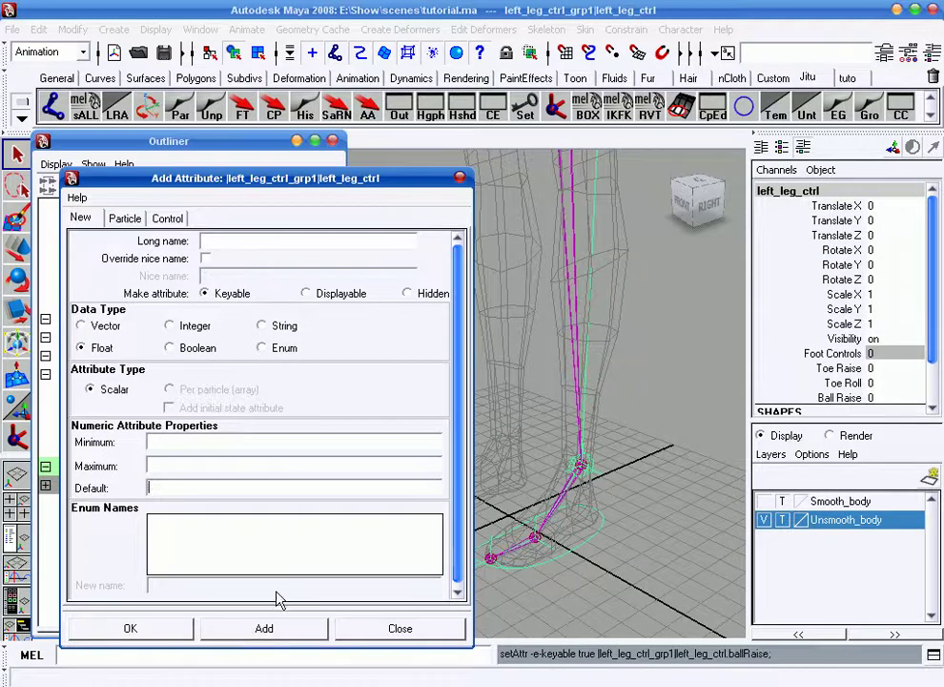
{"action": "type", "text": "ballPivo"}
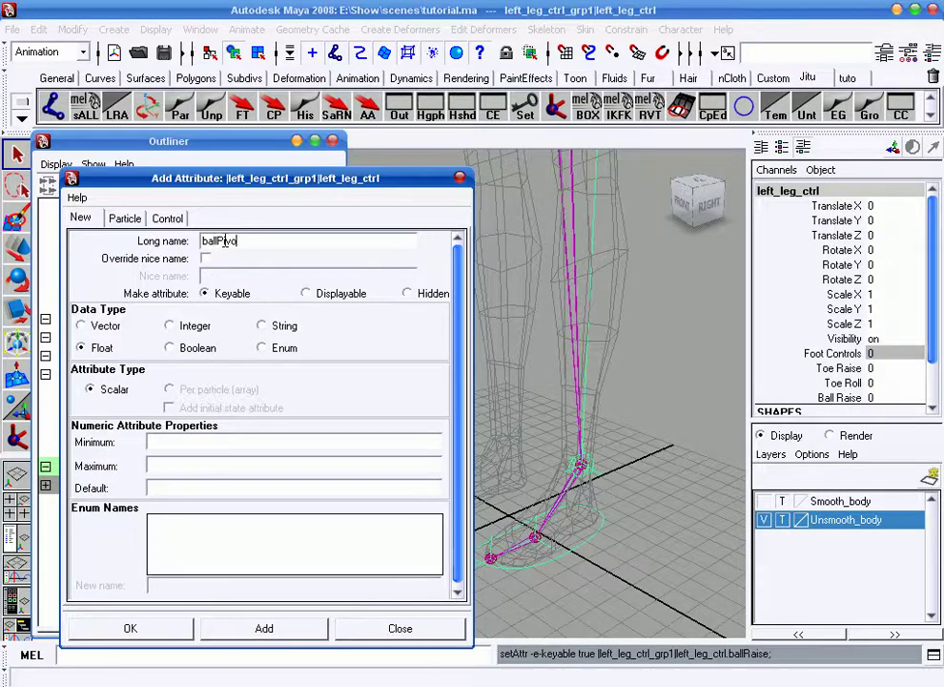
{"action": "left_click", "coordinate": [170, 488]}
{"action": "type", "text": "0"}
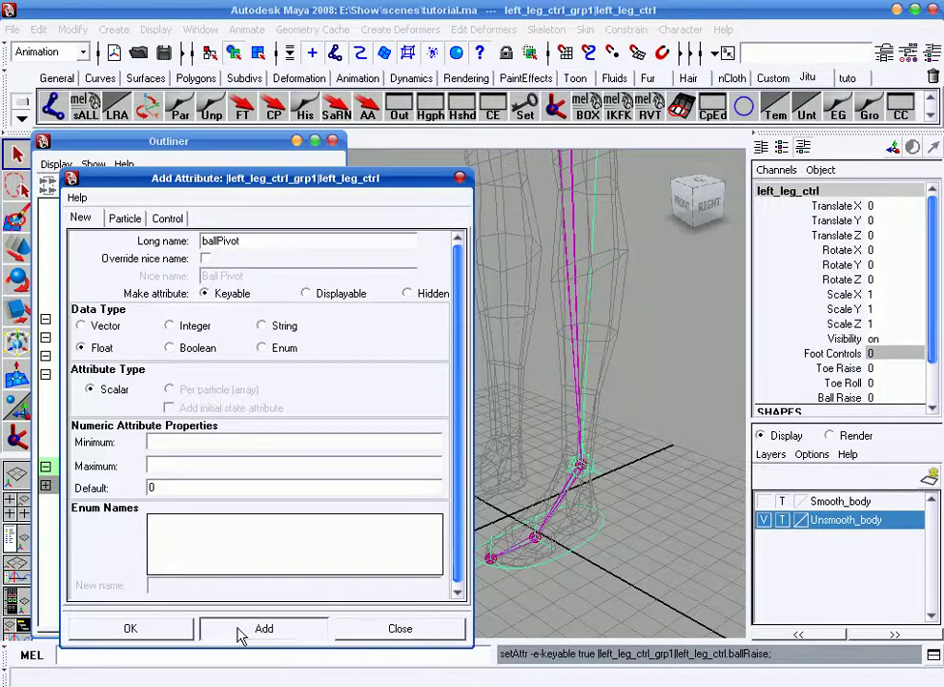
{"action": "left_click", "coordinate": [240, 629]}
{"action": "left_click", "coordinate": [215, 239]}
{"action": "type", "text": "ee"}
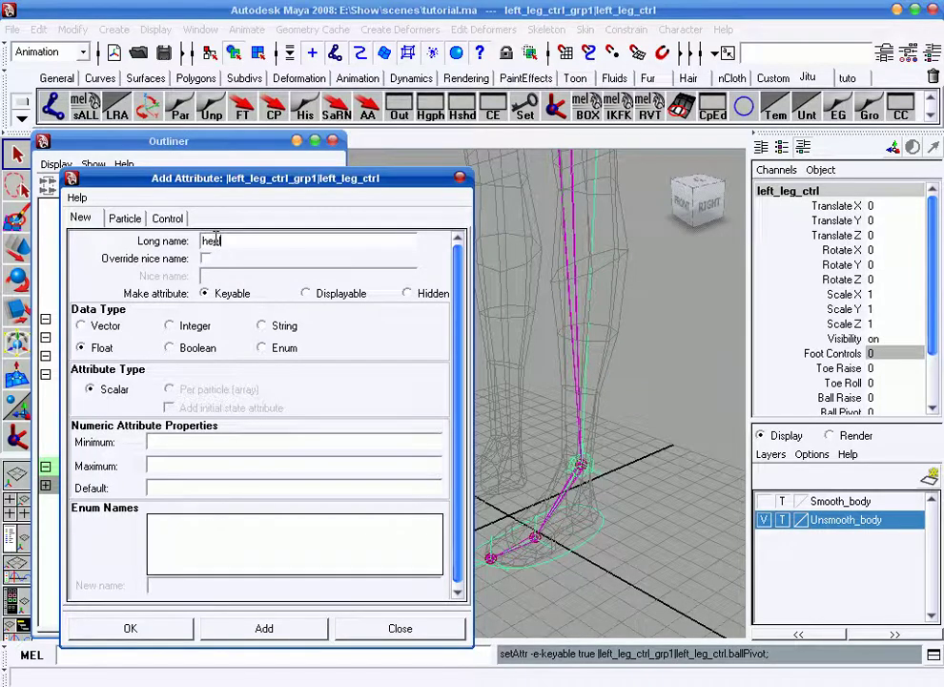
{"action": "type", "text": "lRoll"}
{"action": "left_click", "coordinate": [168, 482]}
{"action": "type", "text": "0"}
{"action": "left_click", "coordinate": [236, 627]}
- Add the bankRight, bankLeft and pawn float attributes with default 0
{"action": "left_click", "coordinate": [209, 244]}
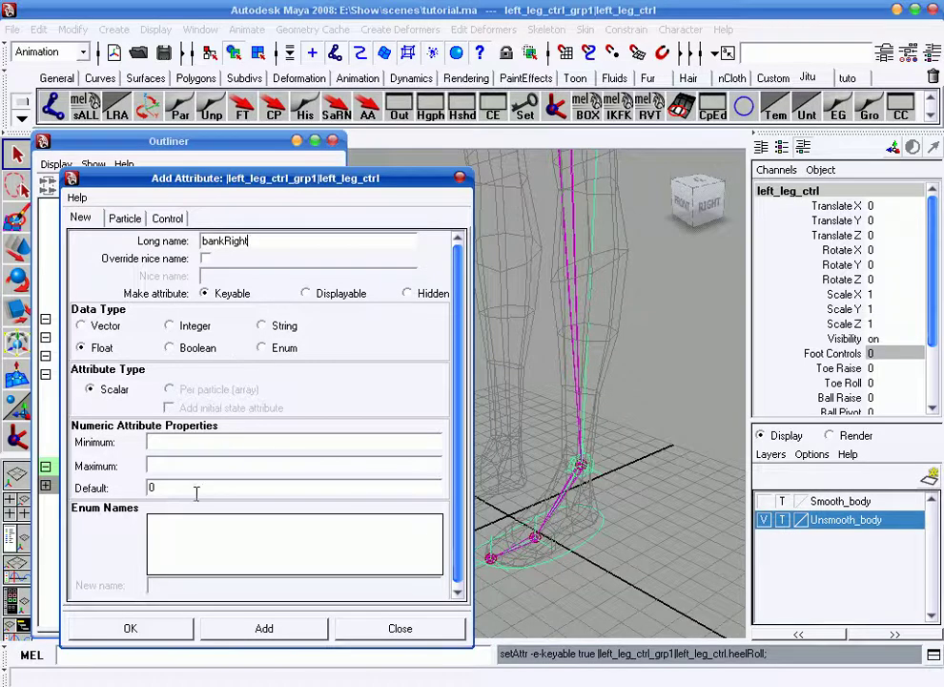
{"action": "left_click", "coordinate": [263, 626]}
{"action": "type", "text": "bankL"}
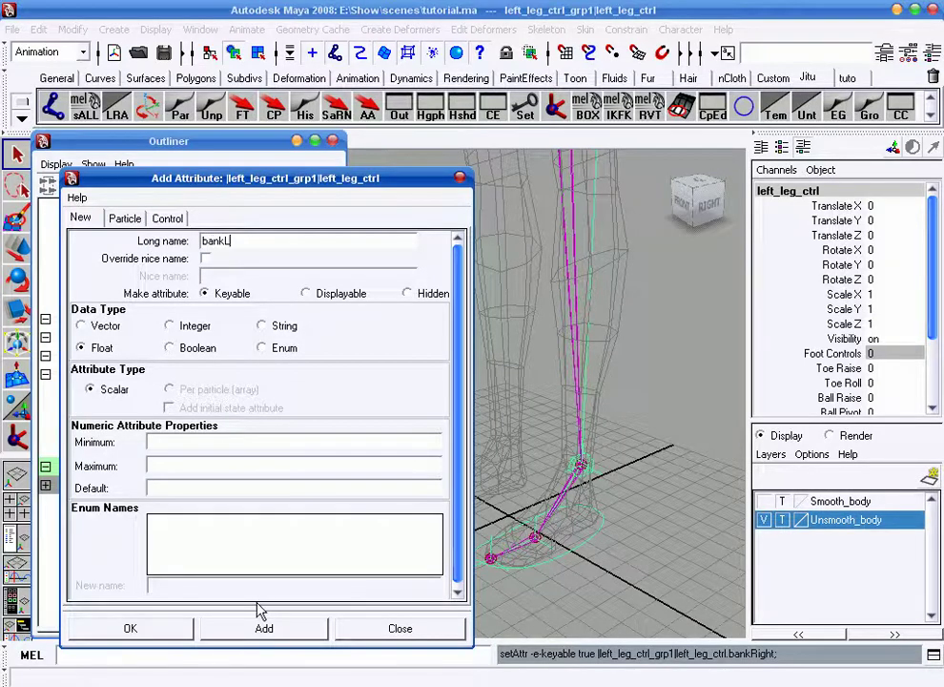
{"action": "left_click", "coordinate": [162, 488]}
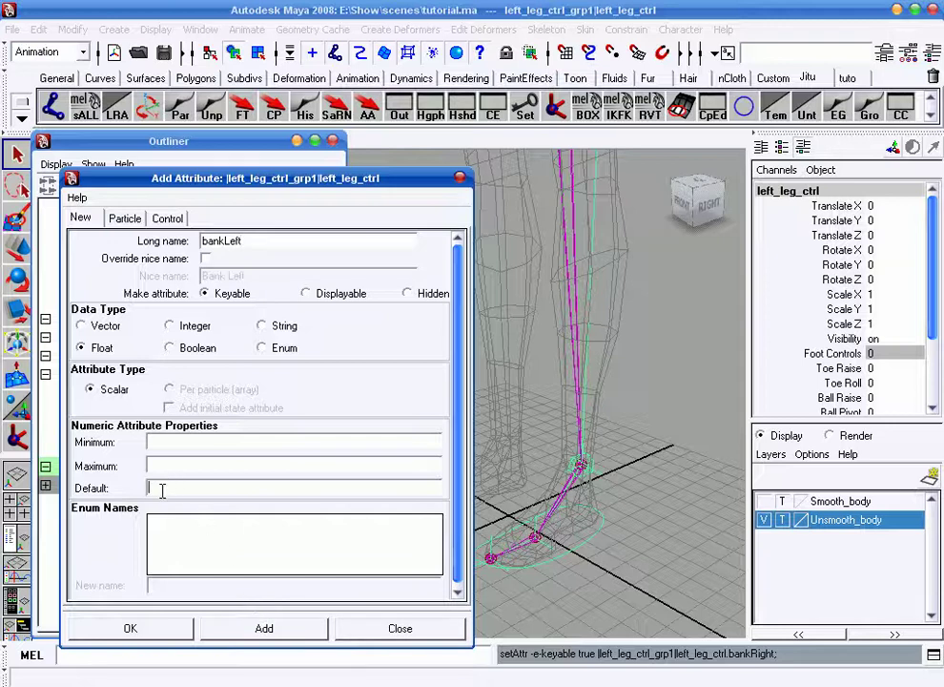
{"action": "left_click", "coordinate": [244, 625]}
{"action": "left_click", "coordinate": [225, 244]}
{"action": "type", "text": "pawn"}
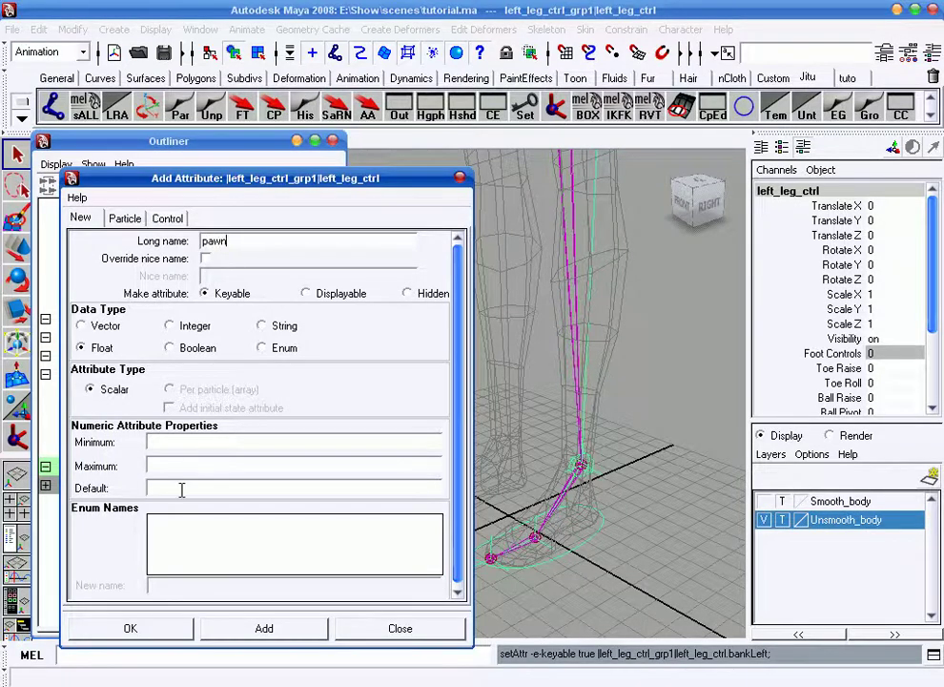
{"action": "left_click", "coordinate": [181, 489]}
{"action": "type", "text": "0"}
{"action": "left_click", "coordinate": [238, 635]}
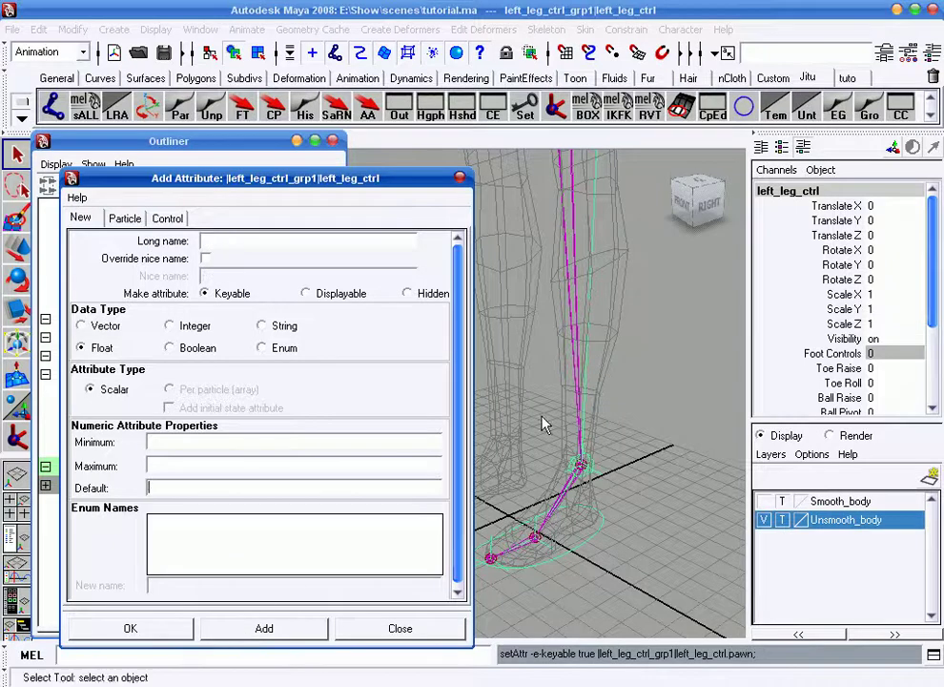
{"action": "scroll", "coordinate": [838, 315], "scroll_direction": "down", "scroll_amount": 3}
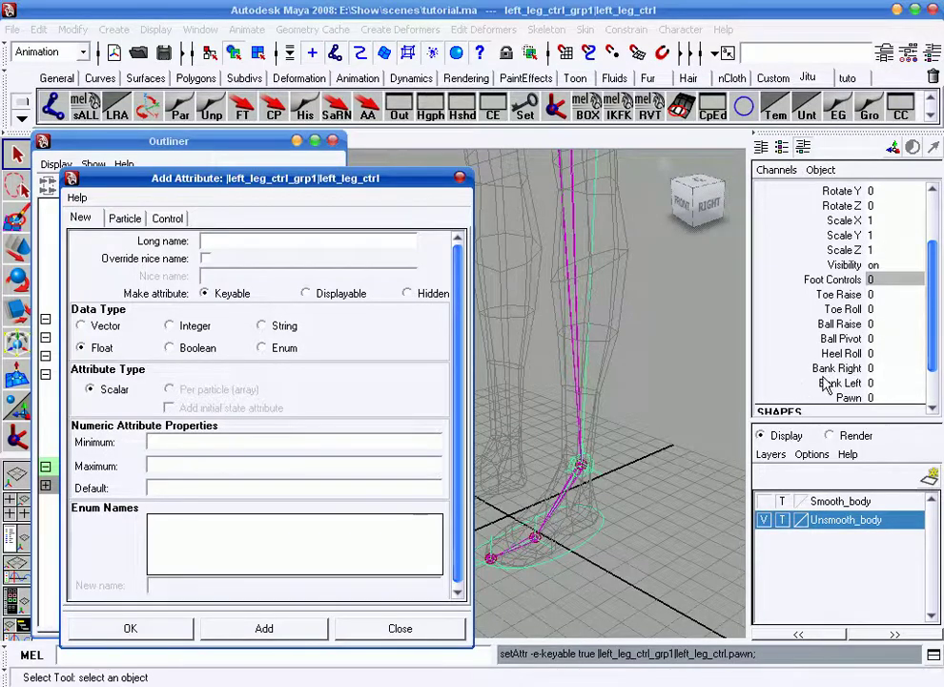
- Close Add Attribute and test-rotate, move and scale left_leg_ctrl, undoing the changes
{"action": "left_click", "coordinate": [372, 636]}
{"action": "left_click_drag", "start_coordinate": [422, 601], "coordinate": [481, 572], "text": "alt"}
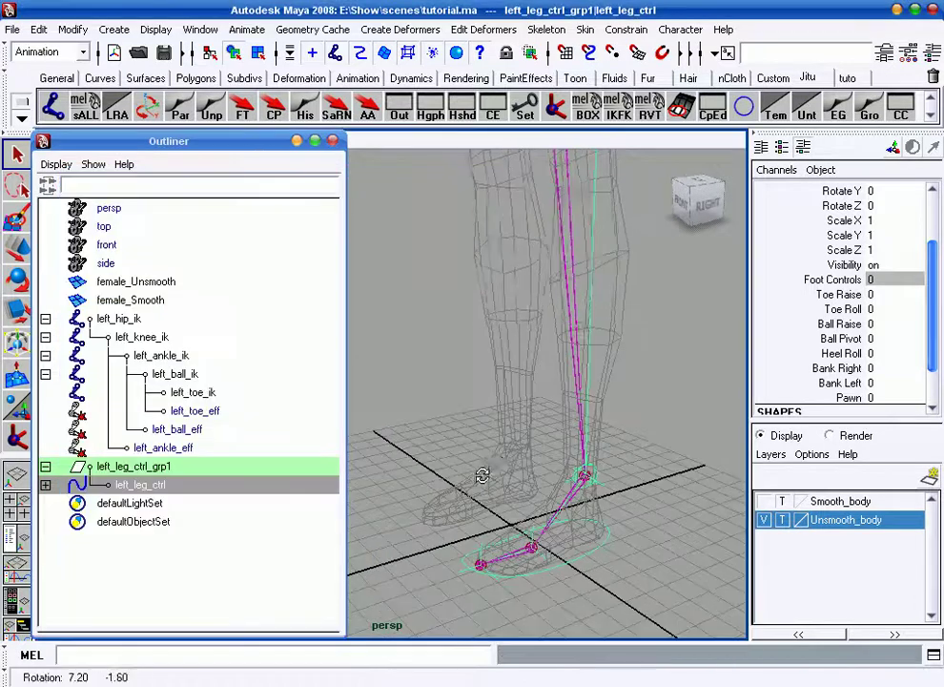
{"action": "mouse_move", "coordinate": [495, 460]}
{"action": "left_mouse_down", "text": "alt"}
{"action": "mouse_move", "coordinate": [537, 458]}
{"action": "mouse_move", "coordinate": [445, 358]}
{"action": "left_mouse_up", "text": "alt"}
{"action": "scroll", "coordinate": [895, 291], "scroll_direction": "up", "scroll_amount": 2}
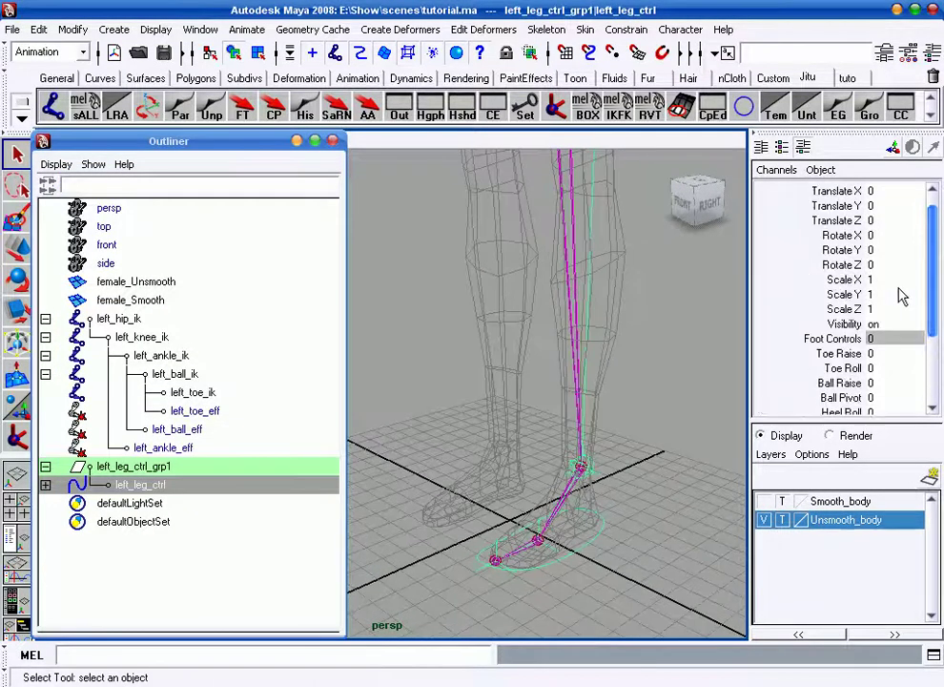
{"action": "scroll", "coordinate": [895, 291], "scroll_direction": "up", "scroll_amount": 1}
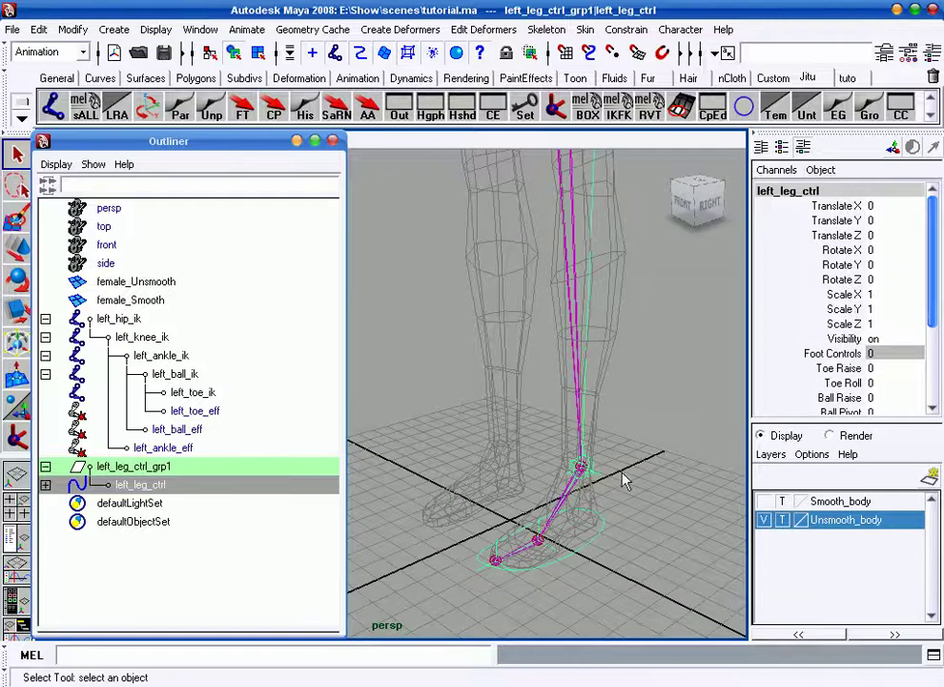
{"action": "mouse_move", "coordinate": [586, 506]}
{"action": "left_mouse_down", "text": "alt"}
{"action": "mouse_move", "coordinate": [601, 489]}
{"action": "mouse_move", "coordinate": [706, 457]}
{"action": "left_mouse_up", "text": "alt"}
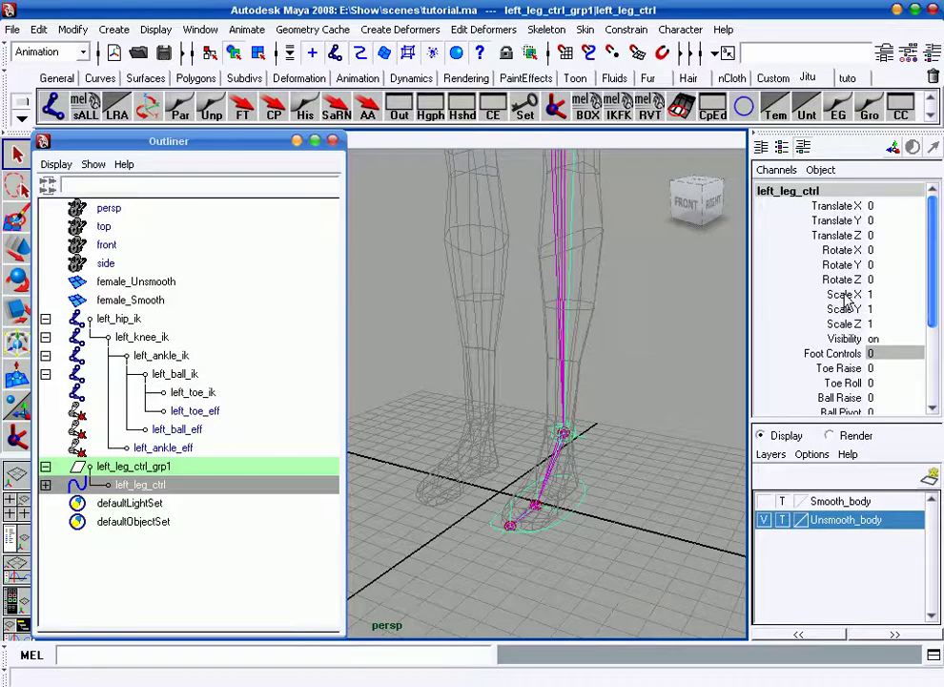
{"action": "left_click_drag", "start_coordinate": [570, 459], "coordinate": [586, 437], "text": "alt"}
{"action": "key", "text": "e"}
{"action": "mouse_move", "coordinate": [551, 398]}
{"action": "left_mouse_down"}
{"action": "mouse_move", "coordinate": [535, 445]}
{"action": "mouse_move", "coordinate": [559, 445]}
{"action": "mouse_move", "coordinate": [563, 477]}
{"action": "mouse_move", "coordinate": [632, 433]}
{"action": "mouse_move", "coordinate": [525, 446]}
{"action": "mouse_move", "coordinate": [645, 433]}
{"action": "left_mouse_up"}
{"action": "key", "text": "w"}
{"action": "key", "text": "ctrl+z"}
{"action": "key", "text": "r"}
{"action": "key", "text": "ctrl+z"}
- Lock and hide left_leg_ctrl's Scale and Visibility channels
{"action": "left_click_drag", "start_coordinate": [851, 295], "coordinate": [859, 332]}
{"action": "right_click", "coordinate": [845, 324]}
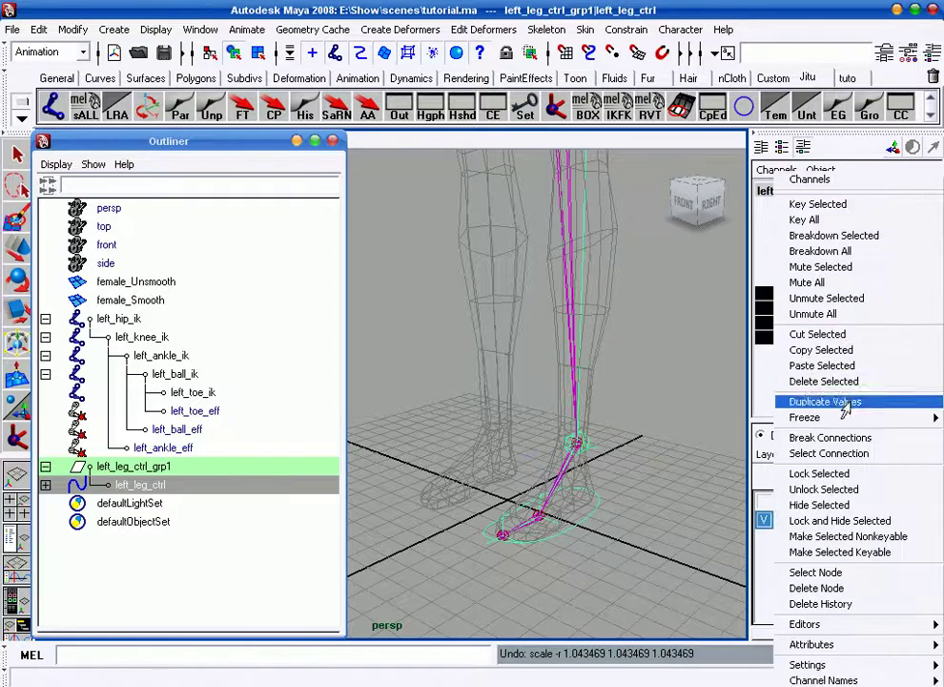
{"action": "left_click", "coordinate": [823, 520]}
- Reselect left_leg_ctrl and frame the foot, returning to the select tool
{"action": "key", "text": "r"}
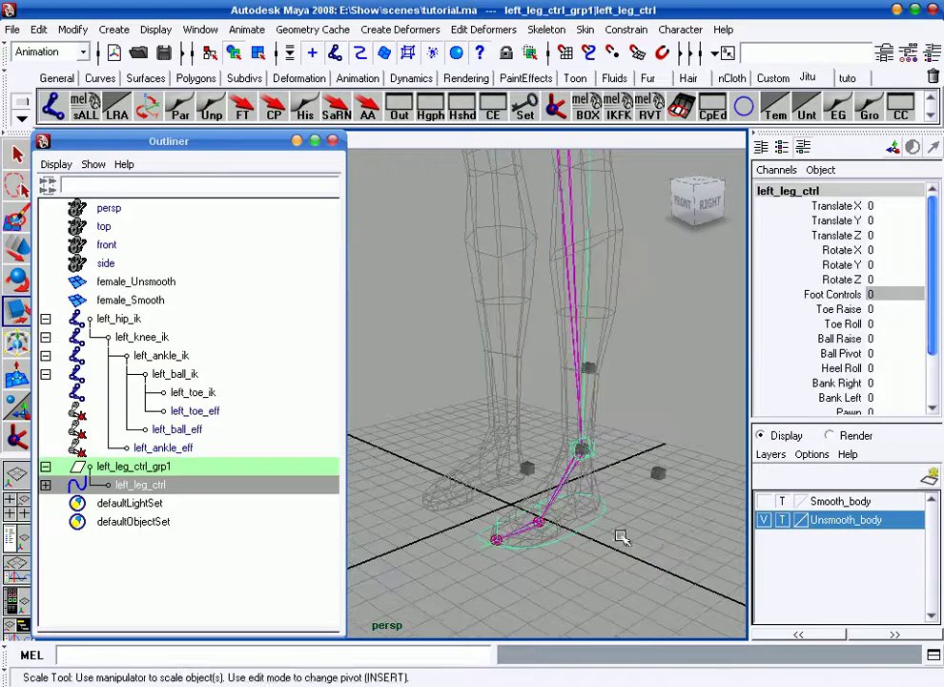
{"action": "mouse_move", "coordinate": [584, 460]}
{"action": "left_mouse_down", "text": "alt"}
{"action": "mouse_move", "coordinate": [633, 446]}
{"action": "mouse_move", "coordinate": [553, 415]}
{"action": "mouse_move", "coordinate": [641, 467]}
{"action": "left_mouse_up", "text": "alt"}
{"action": "left_click", "coordinate": [628, 466]}
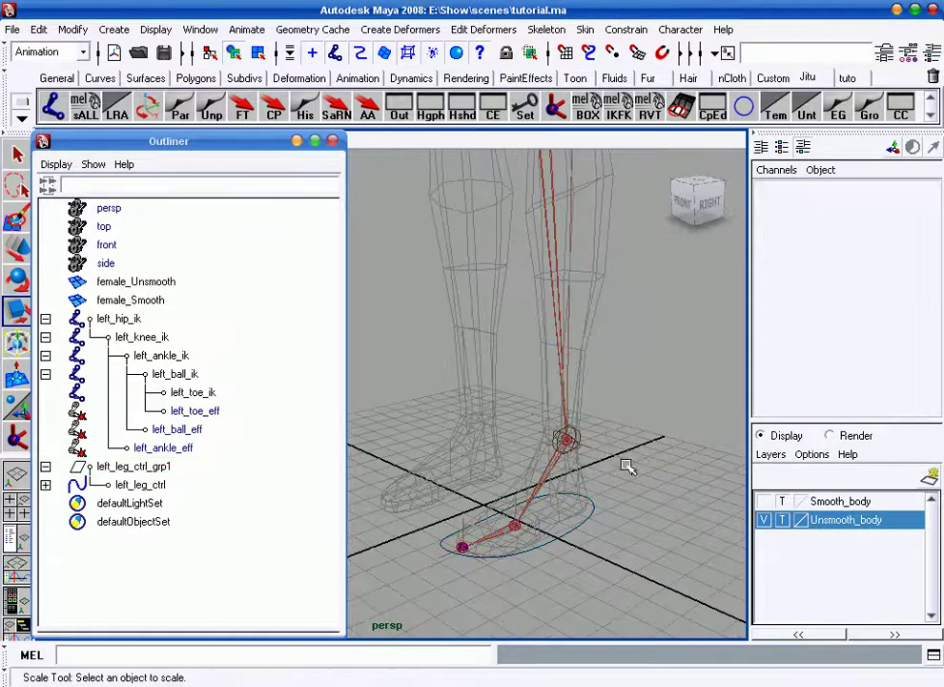
{"action": "left_click", "coordinate": [581, 505]}
{"action": "key", "text": "e"}
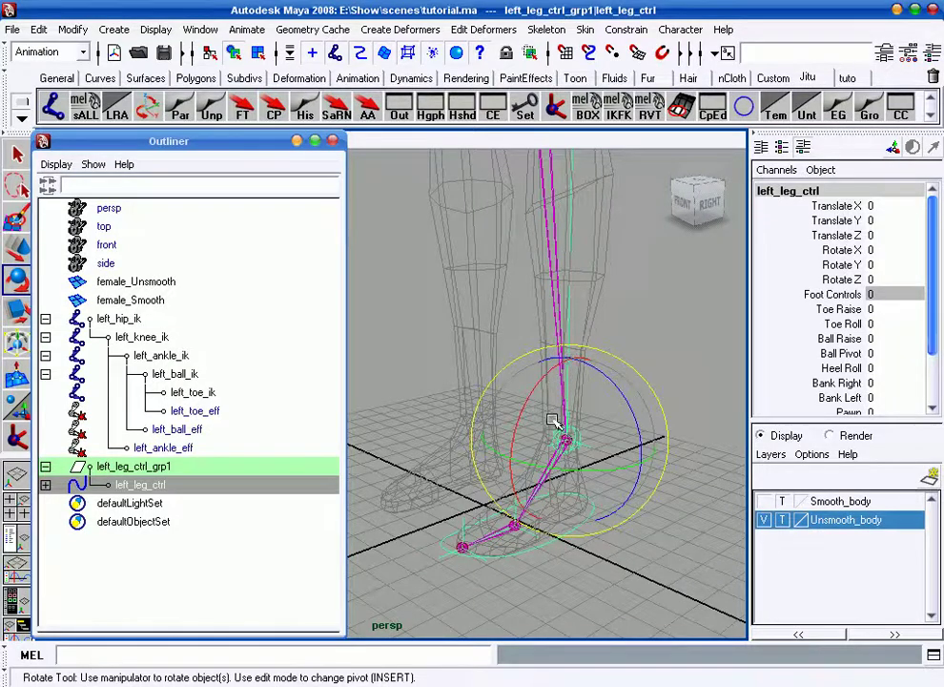
{"action": "mouse_move", "coordinate": [544, 481]}
{"action": "right_mouse_down", "text": "alt"}
{"action": "mouse_move", "coordinate": [641, 476]}
{"action": "mouse_move", "coordinate": [632, 467]}
{"action": "right_mouse_up", "text": "alt"}
{"action": "middle_click_drag", "start_coordinate": [633, 468], "coordinate": [644, 463], "text": "alt"}
{"action": "left_click", "coordinate": [653, 544]}
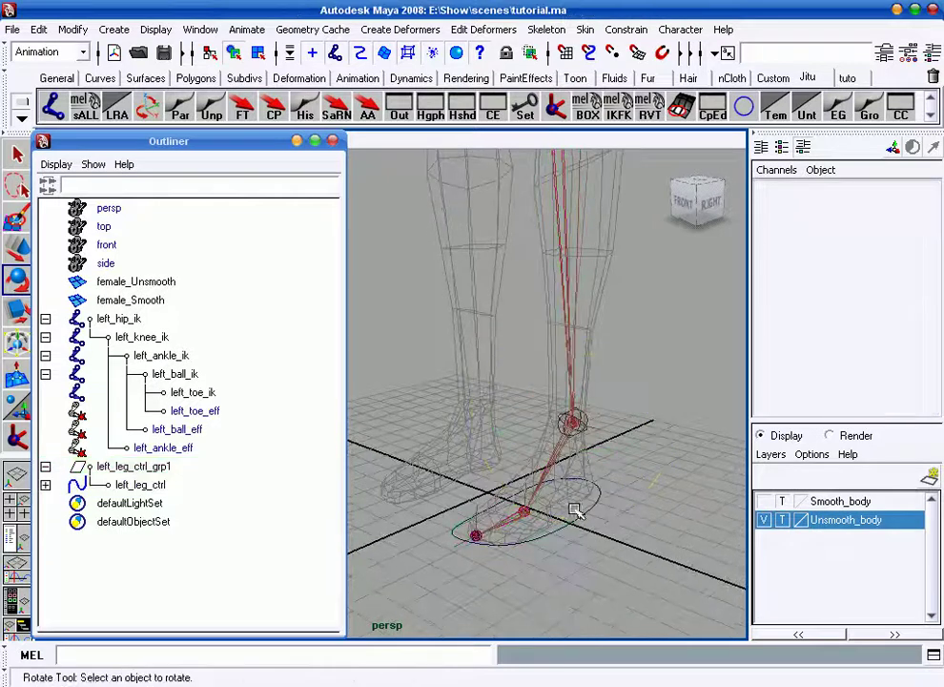
{"action": "left_click", "coordinate": [572, 506]}
{"action": "key", "text": "q"}
{"action": "left_click_drag", "start_coordinate": [615, 530], "coordinate": [582, 506], "text": "alt"}
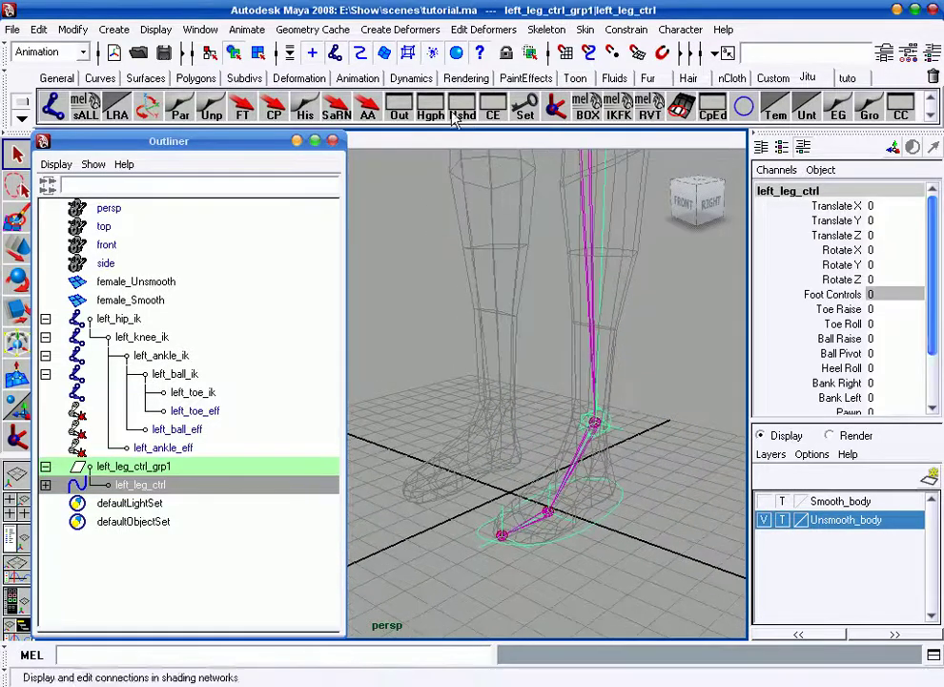
- Open the Connection Editor with left_leg_ctrl loaded and review its attribute list
{"action": "left_click", "coordinate": [491, 120]}
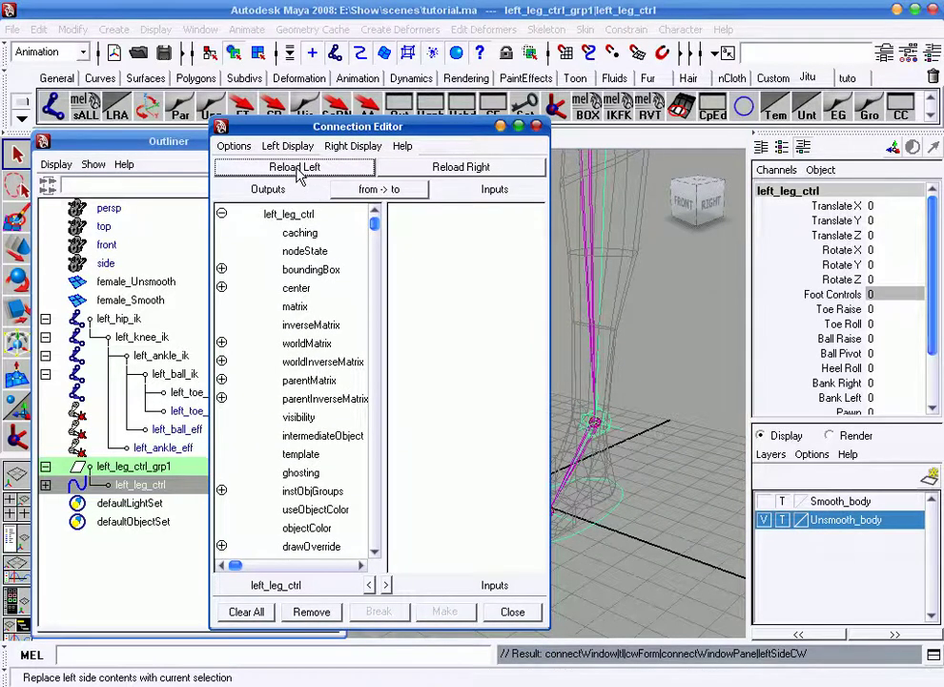
{"action": "scroll", "coordinate": [324, 346], "scroll_direction": "down", "scroll_amount": 5}
{"action": "scroll", "coordinate": [325, 345], "scroll_direction": "down", "scroll_amount": 7}
{"action": "scroll", "coordinate": [325, 345], "scroll_direction": "down", "scroll_amount": 5}
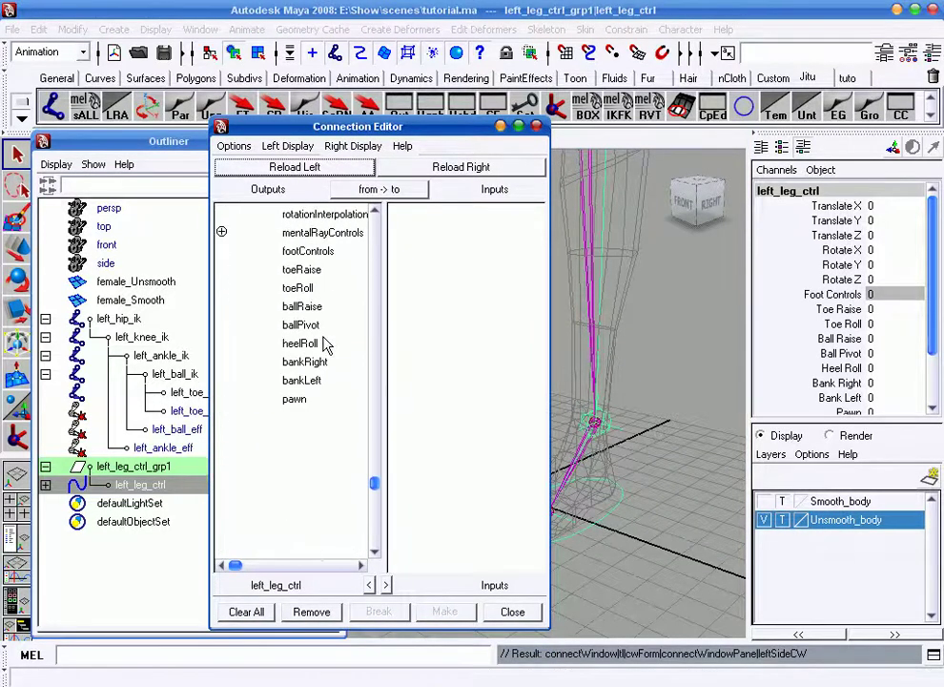
{"action": "scroll", "coordinate": [324, 345], "scroll_direction": "up", "scroll_amount": 1}
- Expand left_leg_ctrl's Outliner hierarchy through the gimbal helper down to left_ankleOffset_rl and ankle_rl
{"action": "left_click", "coordinate": [177, 331]}
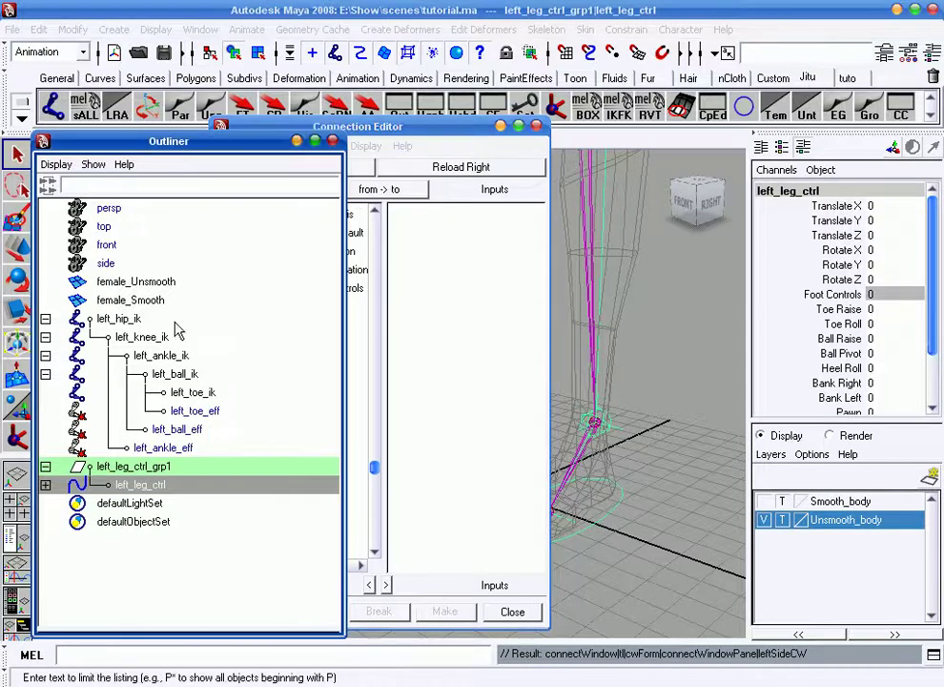
{"action": "left_click", "coordinate": [44, 486]}
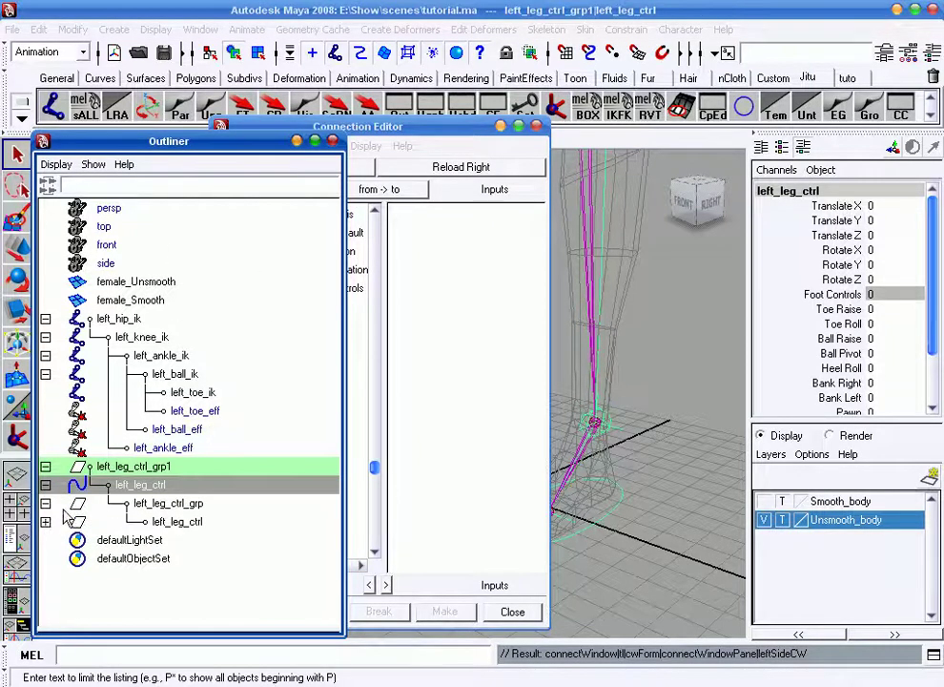
{"action": "left_click", "coordinate": [45, 522]}
{"action": "left_click", "coordinate": [45, 540]}
{"action": "left_click", "coordinate": [45, 558]}
{"action": "left_click", "coordinate": [44, 577]}
{"action": "scroll", "coordinate": [105, 557], "scroll_direction": "down", "scroll_amount": 3}
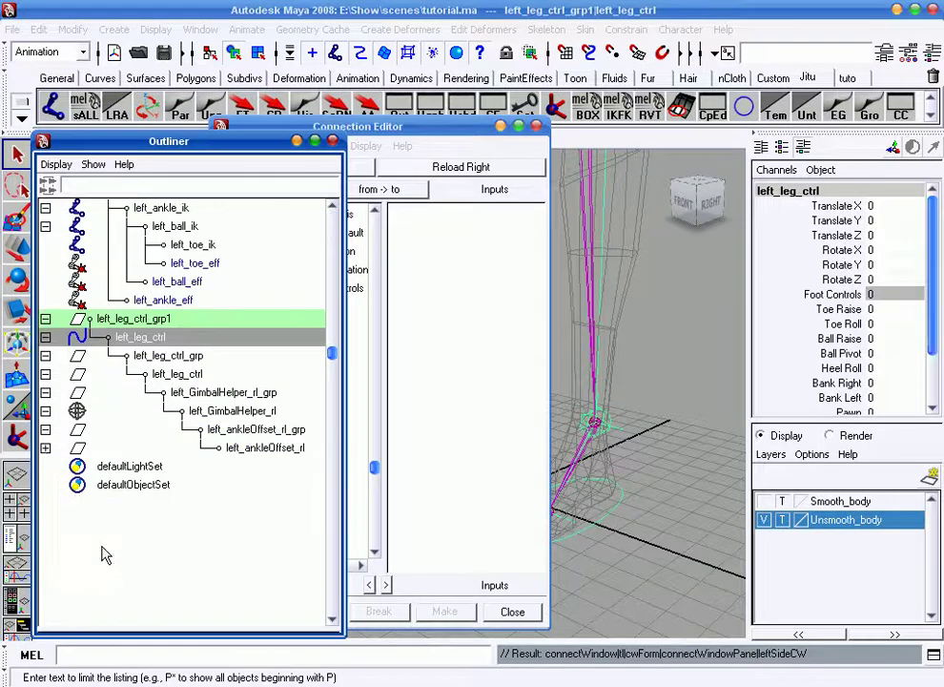
{"action": "left_click", "coordinate": [44, 447]}
{"action": "left_click", "coordinate": [45, 467]}
{"action": "left_click", "coordinate": [45, 485]}
- Expand ballPivot and the nested foot pivot groups under left_leg_ctrl in the Outliner
{"action": "left_click", "coordinate": [45, 503]}
{"action": "left_click", "coordinate": [44, 540]}
{"action": "left_click", "coordinate": [45, 558]}
{"action": "scroll", "coordinate": [47, 534], "scroll_direction": "down", "scroll_amount": 2}
{"action": "scroll", "coordinate": [47, 449], "scroll_direction": "down", "scroll_amount": 1}
{"action": "left_click", "coordinate": [44, 429]}
{"action": "left_click", "coordinate": [45, 448]}
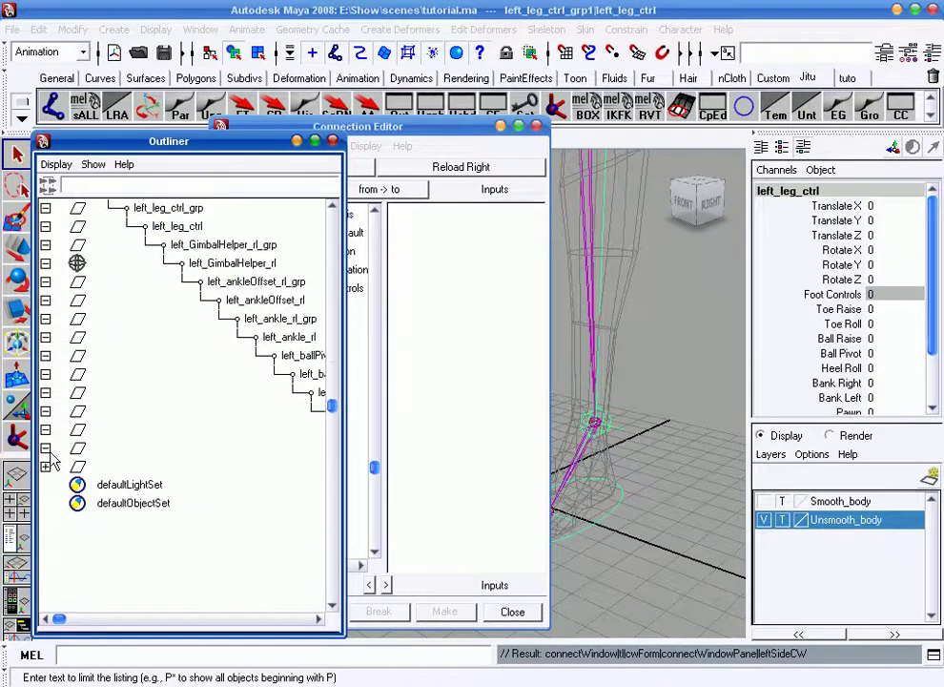
{"action": "left_click", "coordinate": [45, 466]}
{"action": "left_click", "coordinate": [45, 485]}
- Expand the remaining foot pivot groups down to the toe IK handles
{"action": "left_click", "coordinate": [44, 503]}
{"action": "left_click", "coordinate": [45, 522]}
{"action": "left_click", "coordinate": [45, 540]}
{"action": "left_click", "coordinate": [45, 559]}
{"action": "scroll", "coordinate": [84, 537], "scroll_direction": "down", "scroll_amount": 2}
{"action": "left_click", "coordinate": [45, 466]}
{"action": "left_click", "coordinate": [44, 503]}
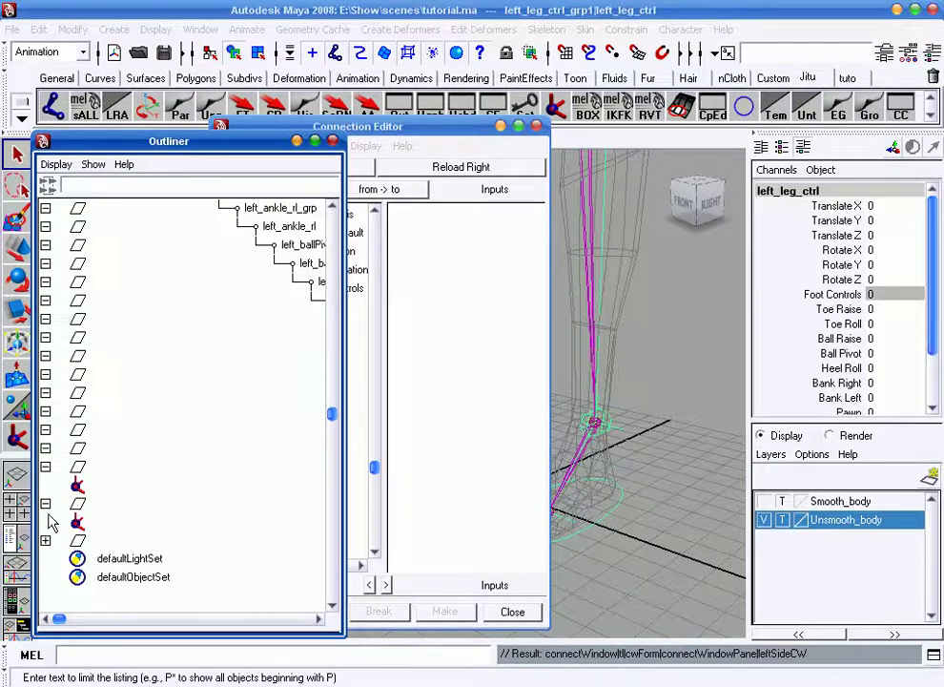
{"action": "left_click", "coordinate": [45, 540]}
{"action": "left_click", "coordinate": [44, 559]}
{"action": "left_click", "coordinate": [45, 577]}
{"action": "scroll", "coordinate": [89, 544], "scroll_direction": "down", "scroll_amount": 2}
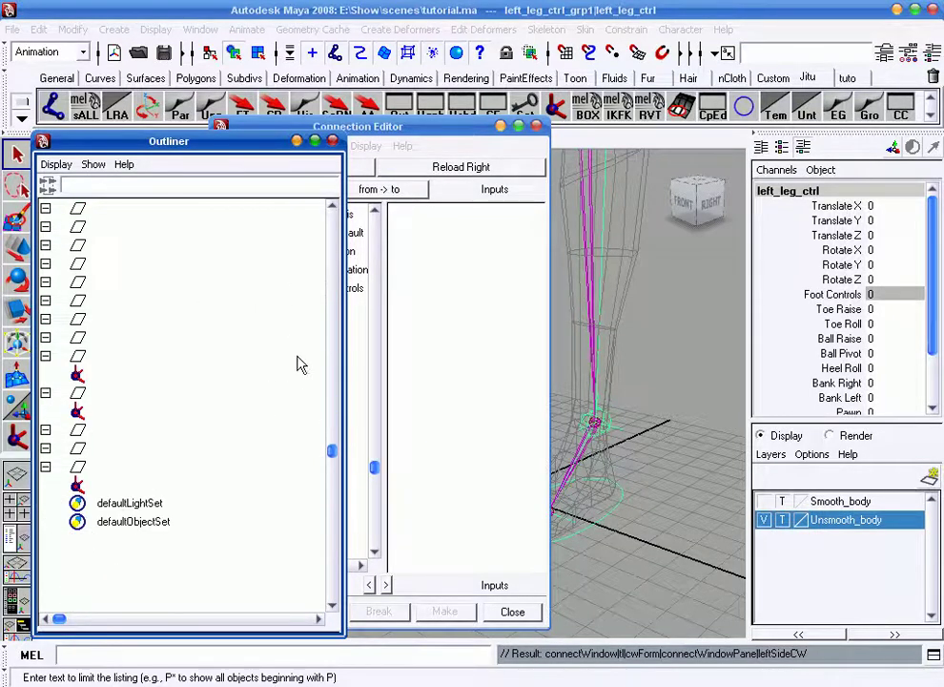
- Widen the Outliner to show full node names and pick toeRaise as the Connection Editor source
{"action": "left_click_drag", "start_coordinate": [346, 343], "coordinate": [583, 343]}
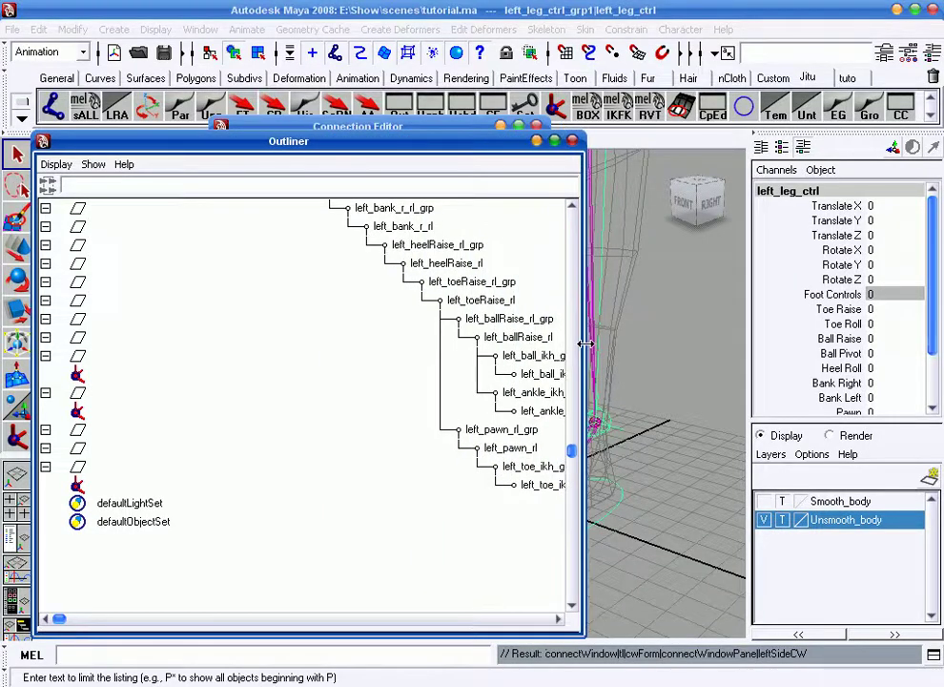
{"action": "left_click_drag", "start_coordinate": [495, 143], "coordinate": [468, 133]}
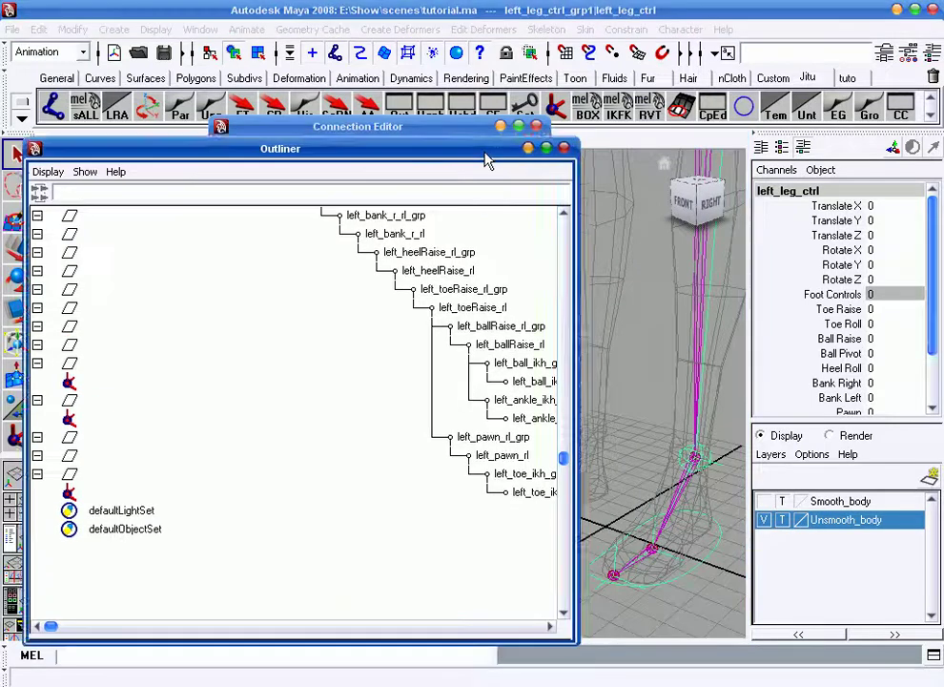
{"action": "left_click", "coordinate": [461, 127]}
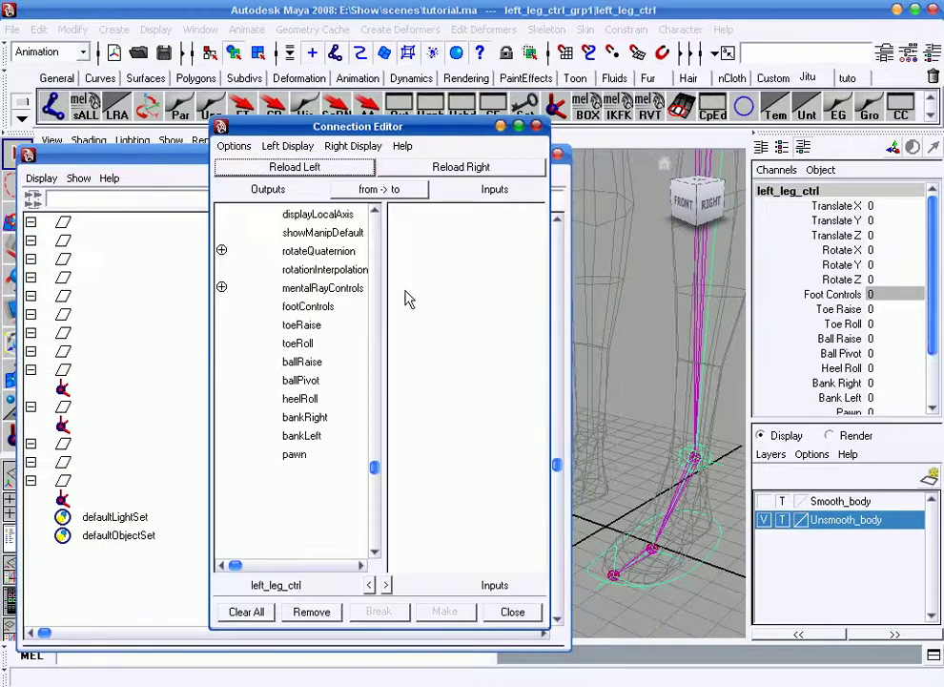
{"action": "left_click", "coordinate": [302, 326]}
{"action": "mouse_move", "coordinate": [611, 420]}
{"action": "left_mouse_down", "text": "alt"}
{"action": "mouse_move", "coordinate": [640, 439]}
{"action": "mouse_move", "coordinate": [654, 419]}
{"action": "left_mouse_up", "text": "alt"}
{"action": "left_click", "coordinate": [218, 310]}
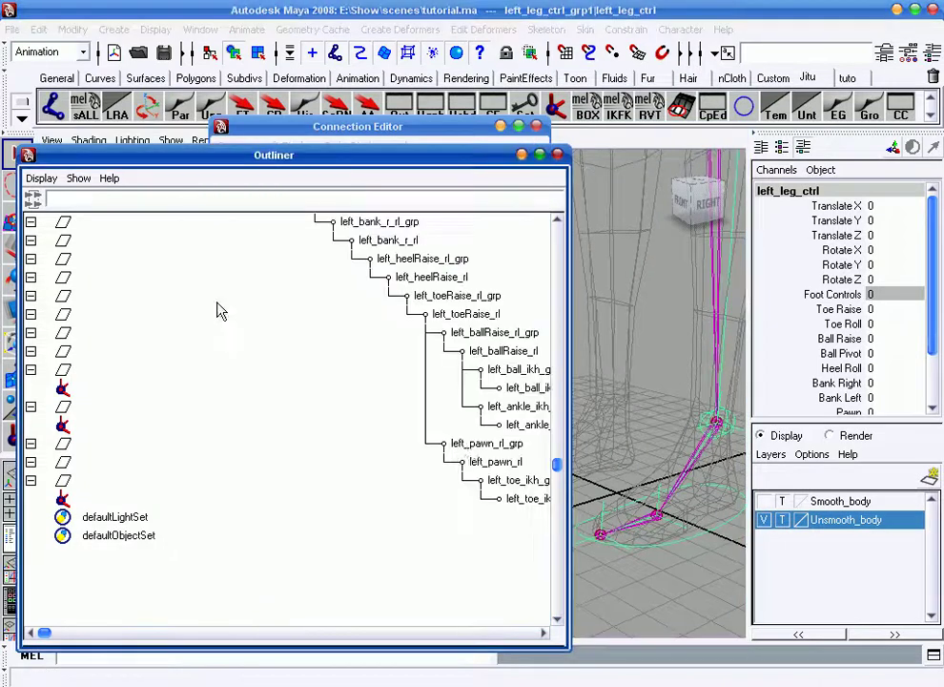
{"action": "scroll", "coordinate": [439, 405], "scroll_direction": "down", "scroll_amount": 2}
{"action": "scroll", "coordinate": [437, 410], "scroll_direction": "up", "scroll_amount": 4}
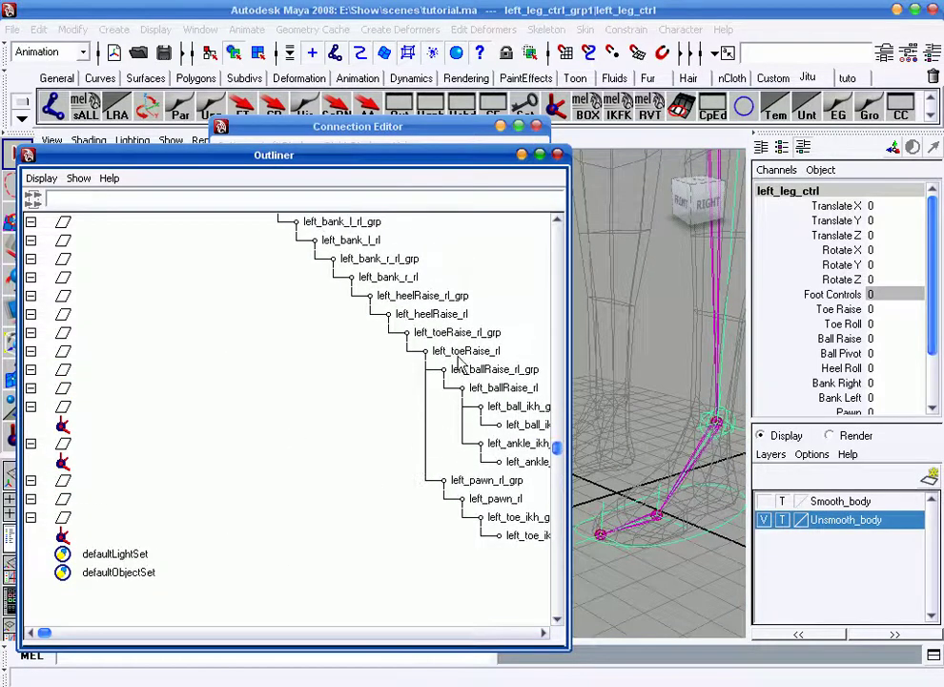
- Select left_toeRaise_rl and test-rotate it around Y, then undo the rotation
{"action": "left_click", "coordinate": [466, 355]}
{"action": "key", "text": "e"}
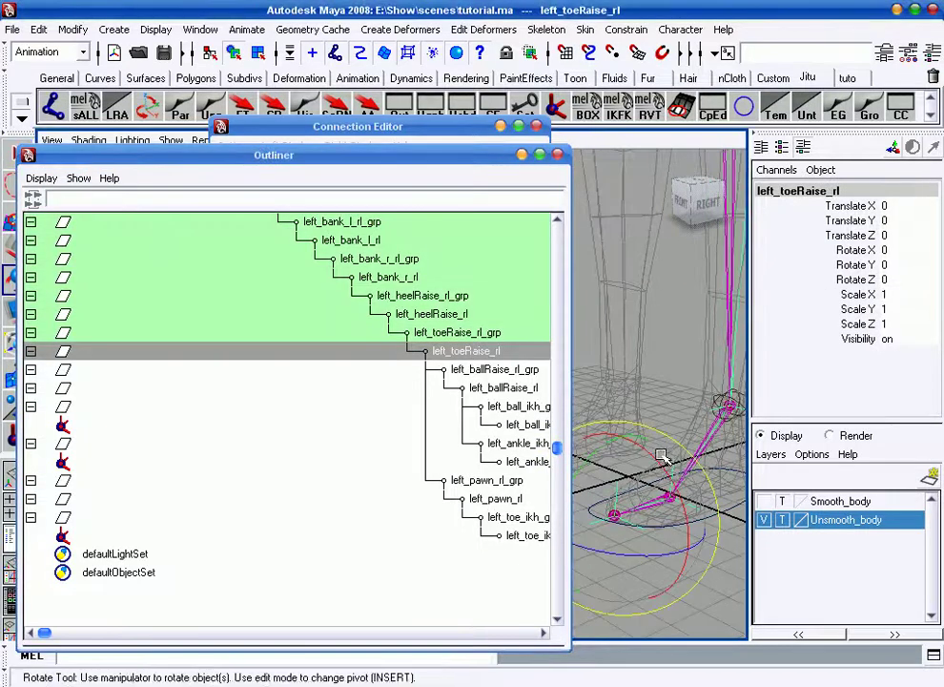
{"action": "left_click_drag", "start_coordinate": [600, 447], "coordinate": [562, 489]}
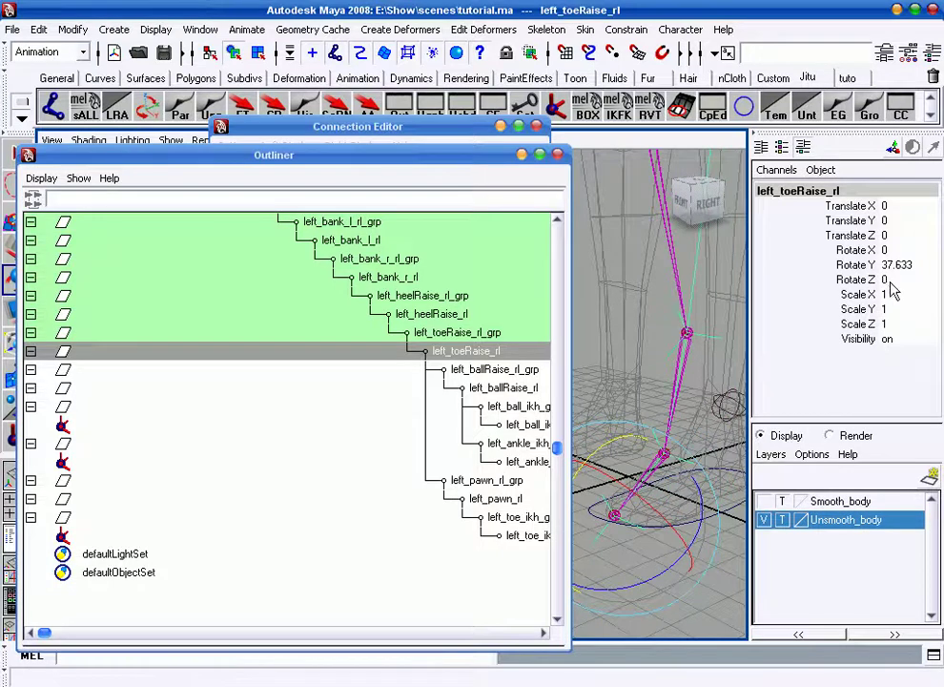
{"action": "key", "text": "ctrl+z"}
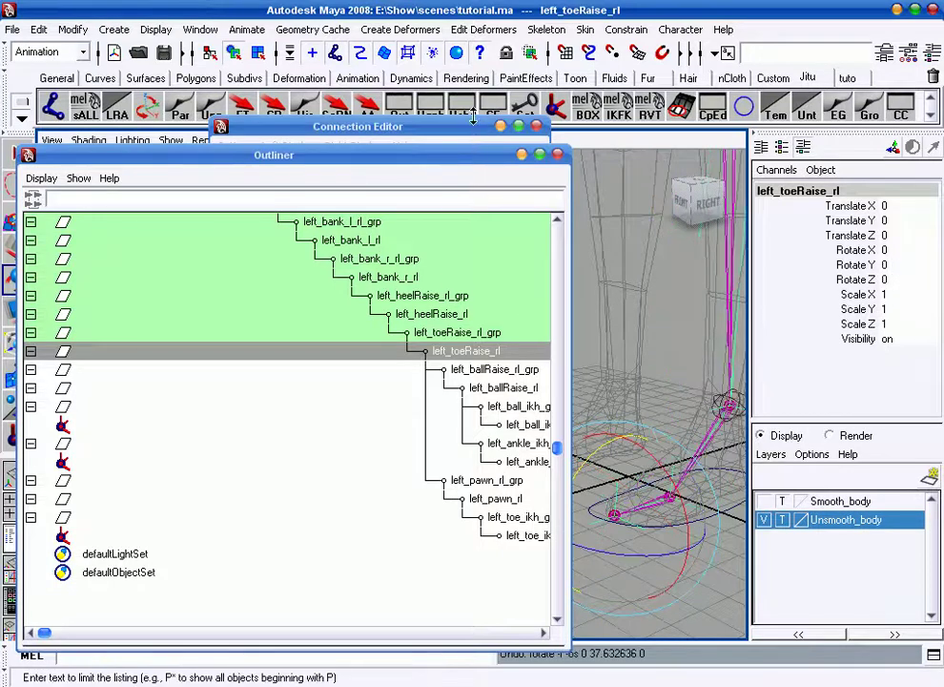
{"action": "left_click", "coordinate": [474, 124]}
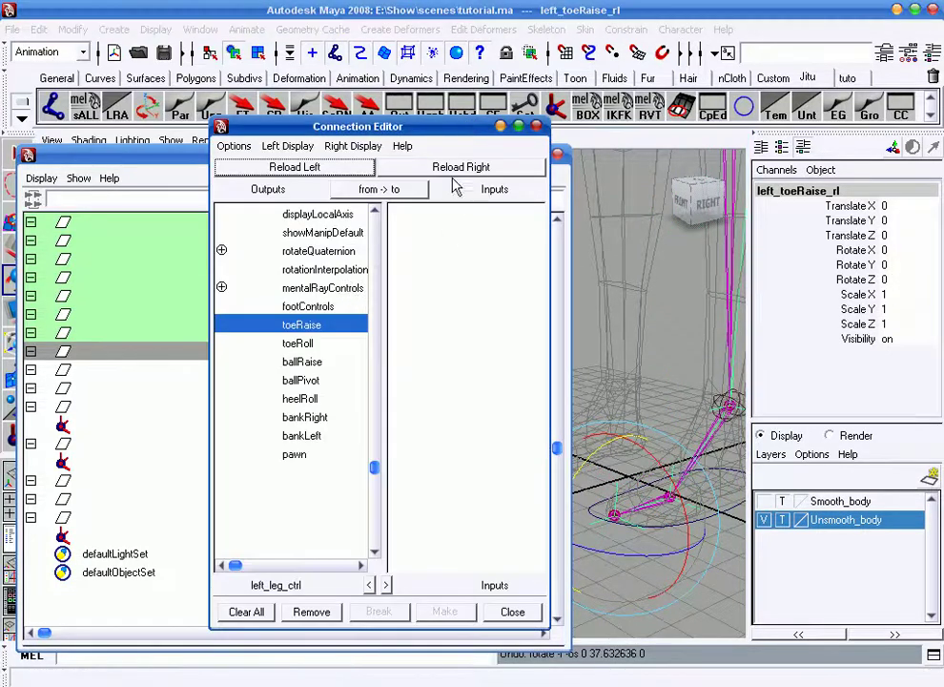
{"action": "left_click", "coordinate": [86, 154]}
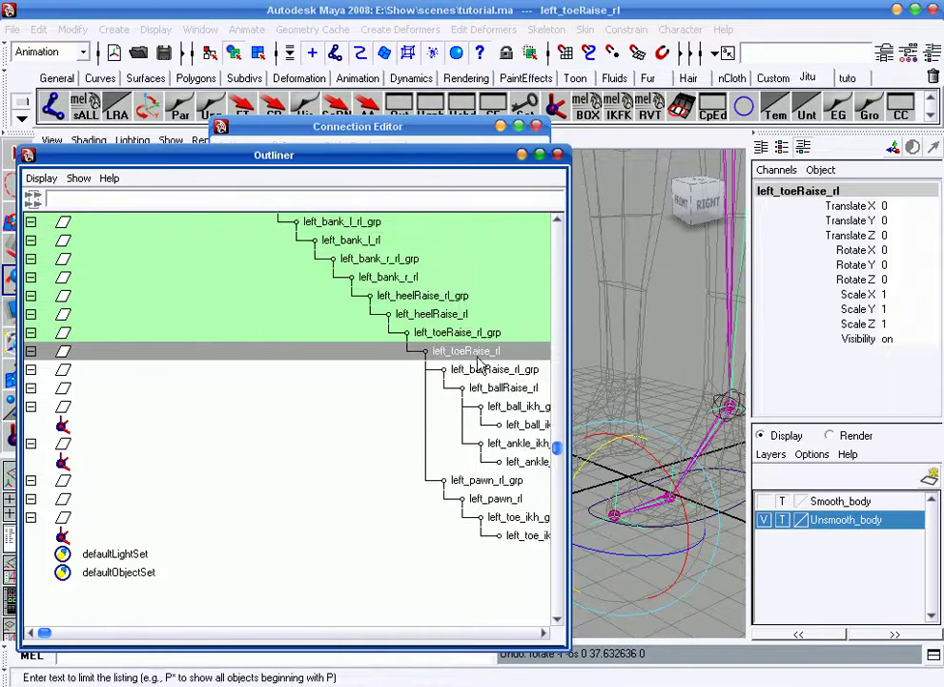
{"action": "left_click", "coordinate": [470, 141]}
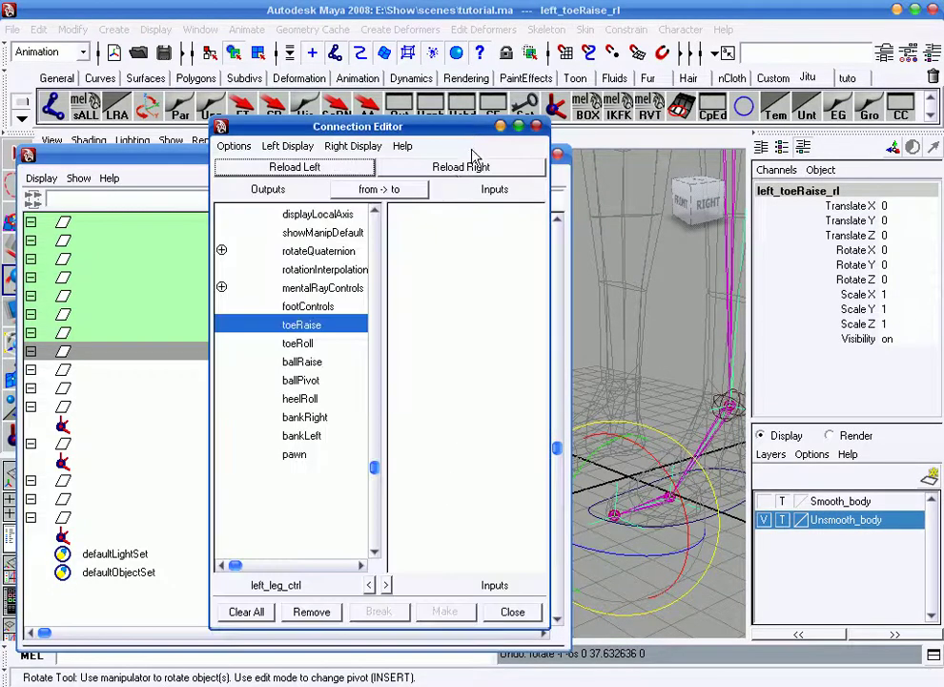
- Load left_toeRaise_rl as the target and connect toeRaise to its rotateY
{"action": "left_click", "coordinate": [450, 167]}
{"action": "scroll", "coordinate": [438, 334], "scroll_direction": "down", "scroll_amount": 5}
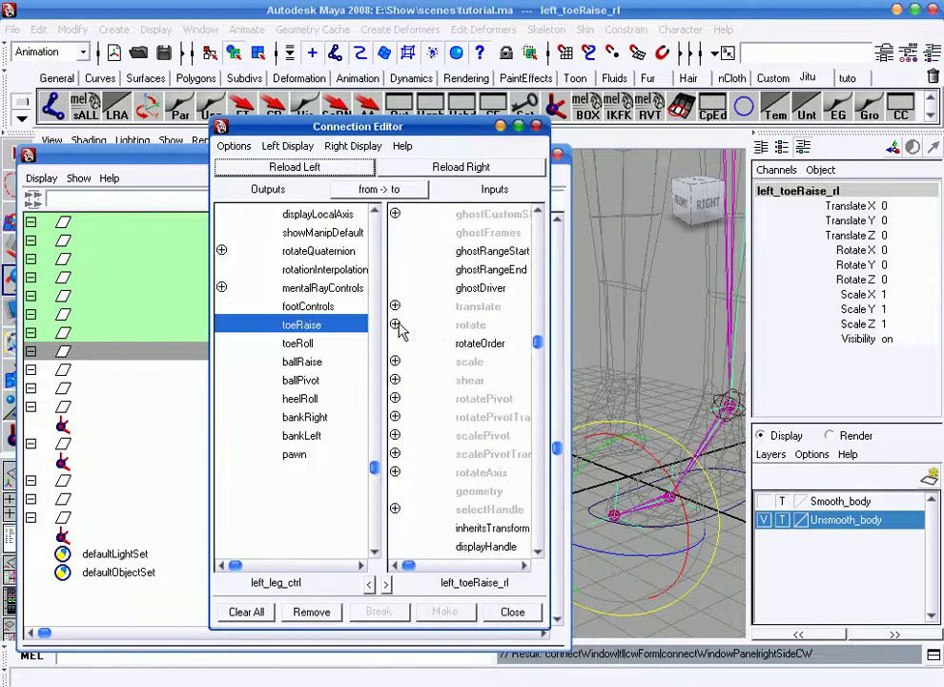
{"action": "left_click", "coordinate": [395, 325]}
{"action": "left_click", "coordinate": [488, 363]}
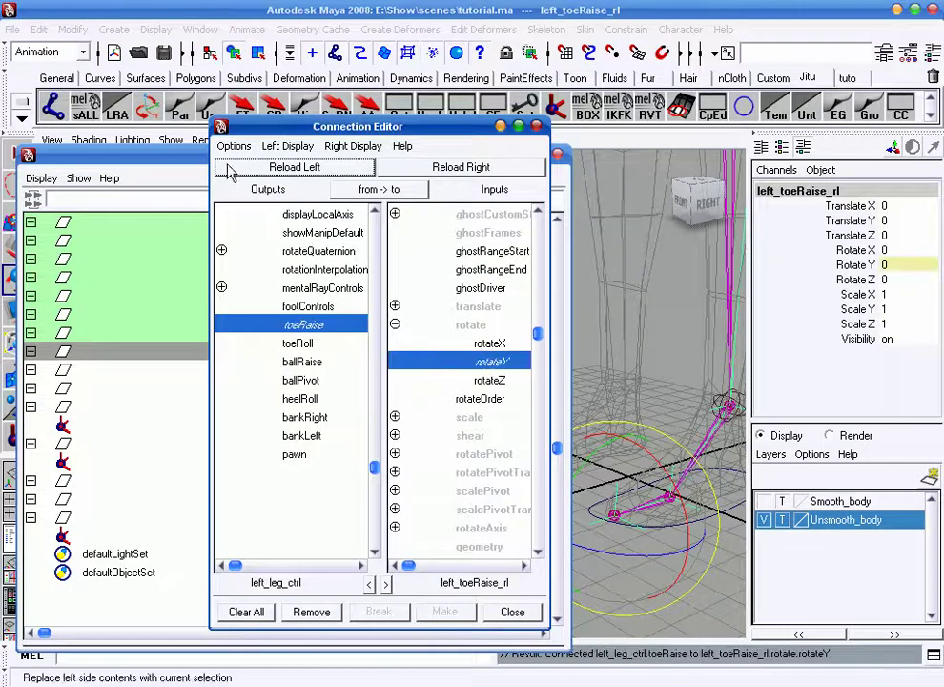
{"action": "left_click", "coordinate": [298, 345]}
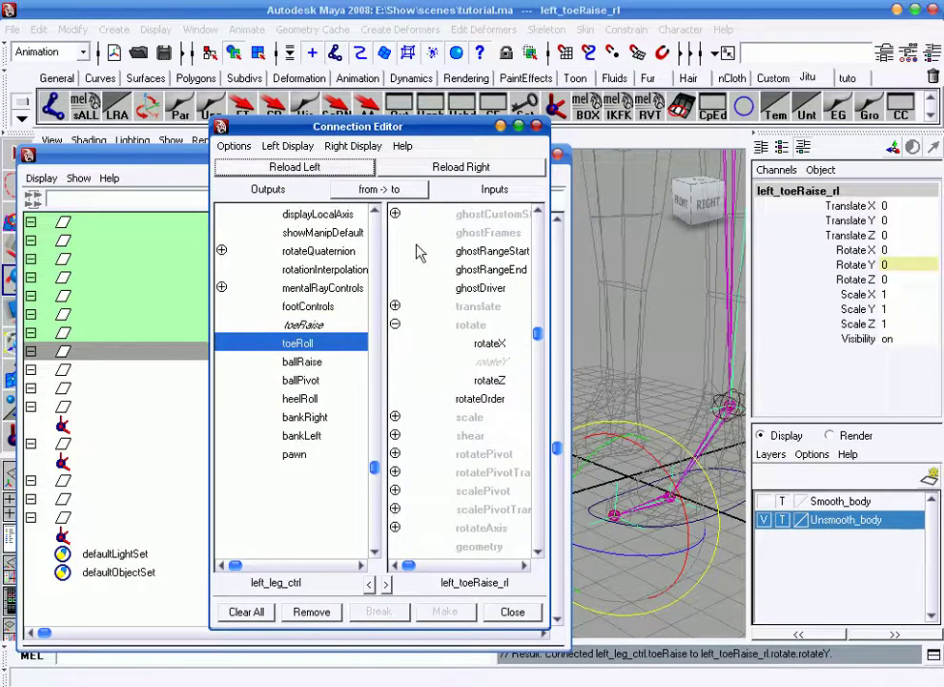
- Connect the leg control's toeRoll to left_toeRaise_rl's rotateZ after a test rotation around Z
{"action": "left_click", "coordinate": [200, 157]}
{"action": "mouse_move", "coordinate": [674, 433]}
{"action": "left_mouse_down", "text": "alt"}
{"action": "mouse_move", "coordinate": [698, 460]}
{"action": "mouse_move", "coordinate": [659, 547]}
{"action": "mouse_move", "coordinate": [640, 542]}
{"action": "left_mouse_up", "text": "alt"}
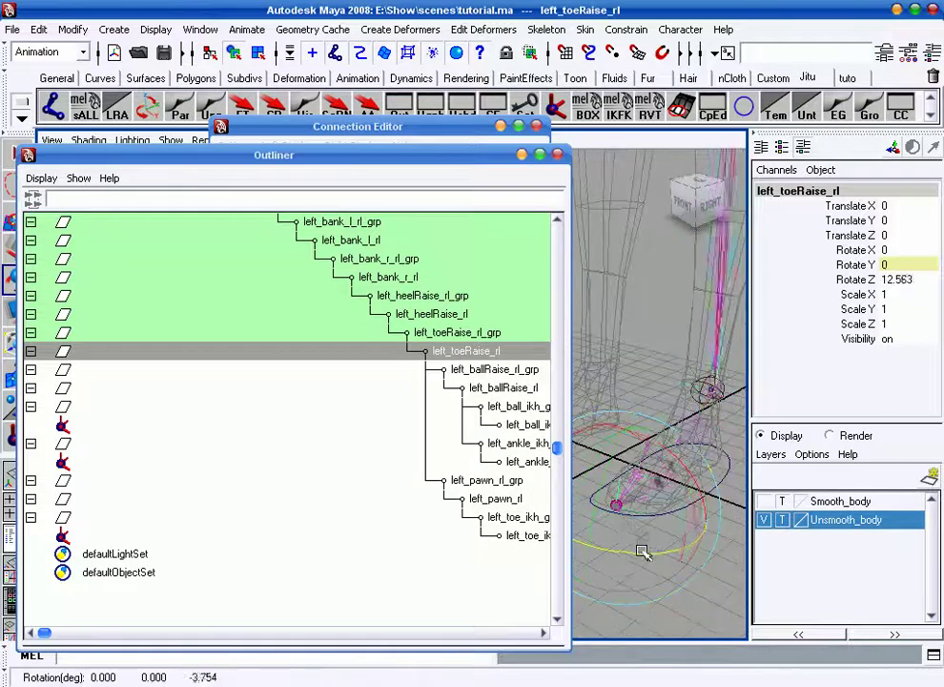
{"action": "key", "text": "ctrl+z"}
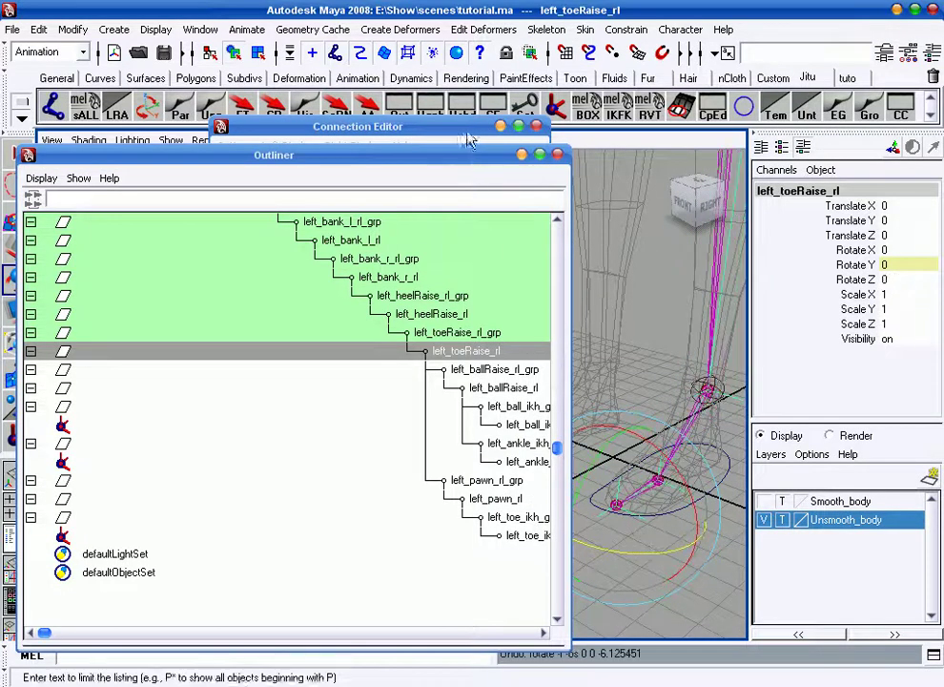
{"action": "left_click", "coordinate": [467, 140]}
{"action": "left_click", "coordinate": [457, 385]}
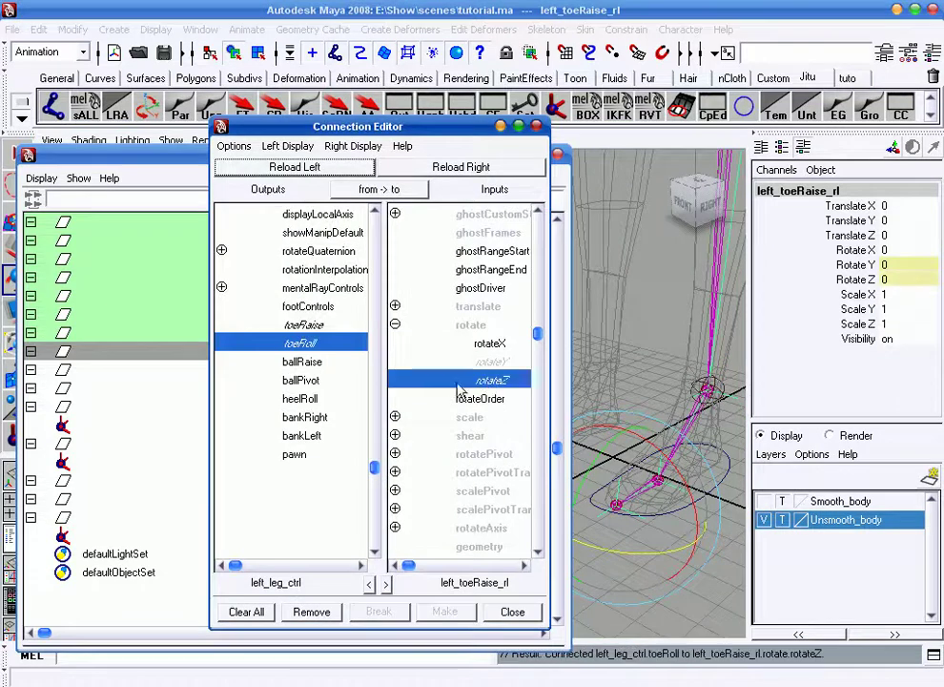
{"action": "left_click", "coordinate": [309, 364]}
{"action": "left_click_drag", "start_coordinate": [722, 520], "coordinate": [581, 379], "text": "alt"}
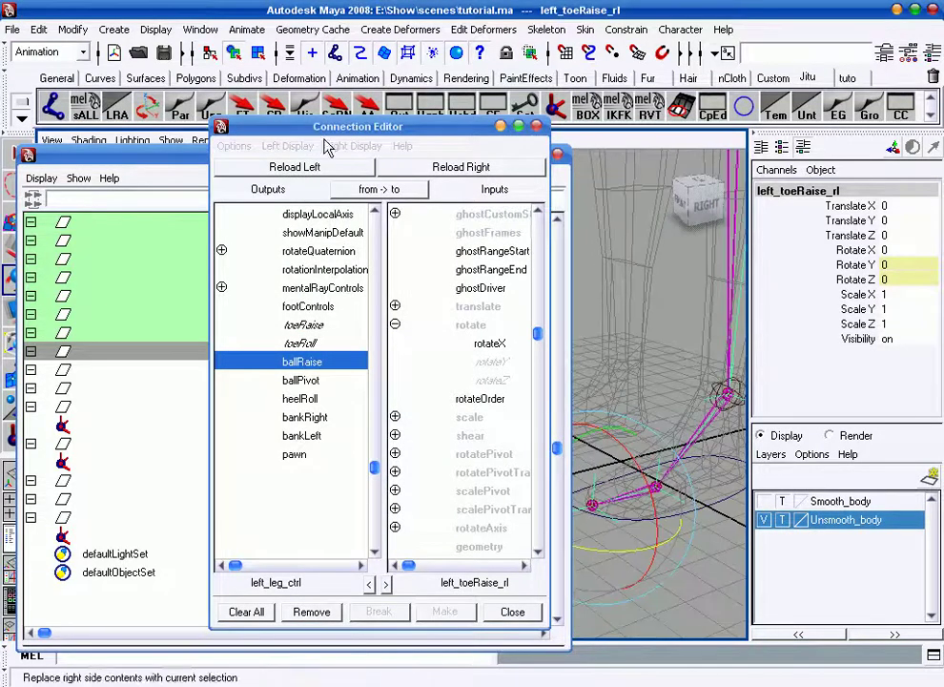
{"action": "left_click", "coordinate": [179, 164]}
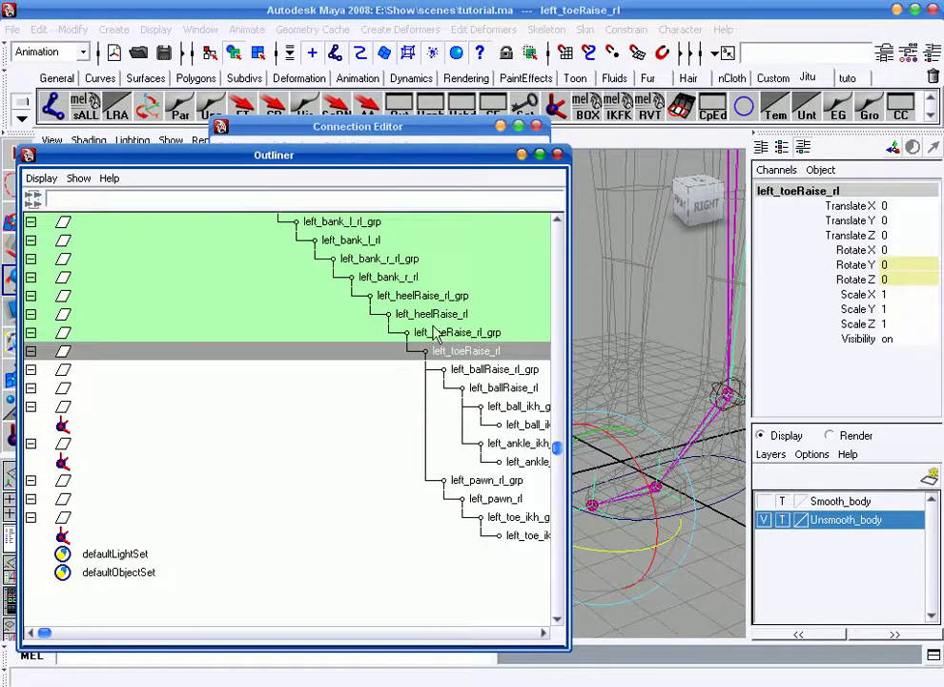
- Select left_ballRaise_rl, load it as the target, and connect ballRaise to its rotateY
{"action": "left_click", "coordinate": [506, 390]}
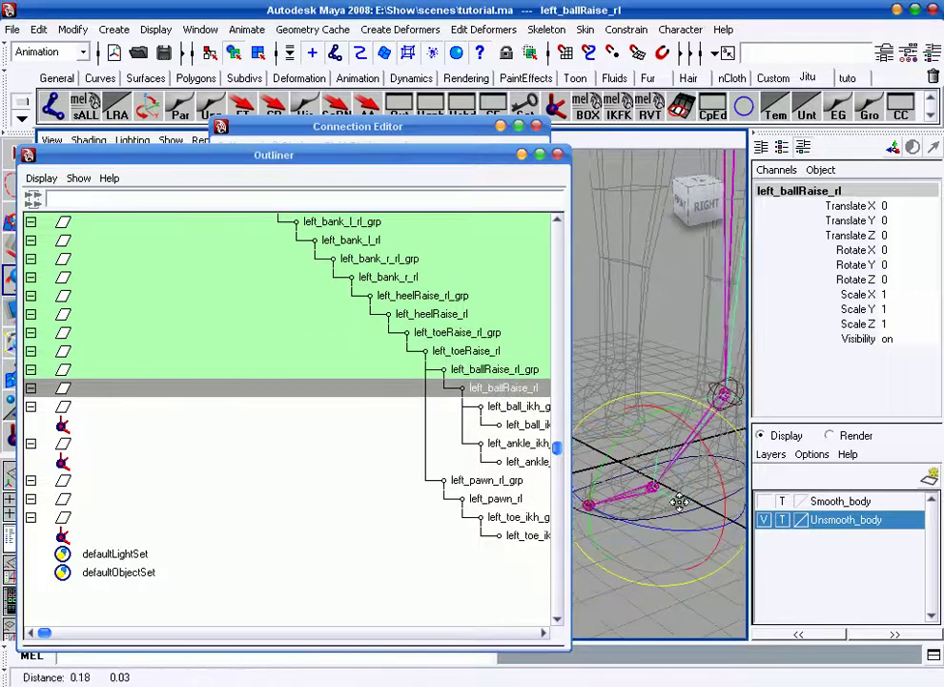
{"action": "left_click_drag", "start_coordinate": [631, 428], "coordinate": [640, 419]}
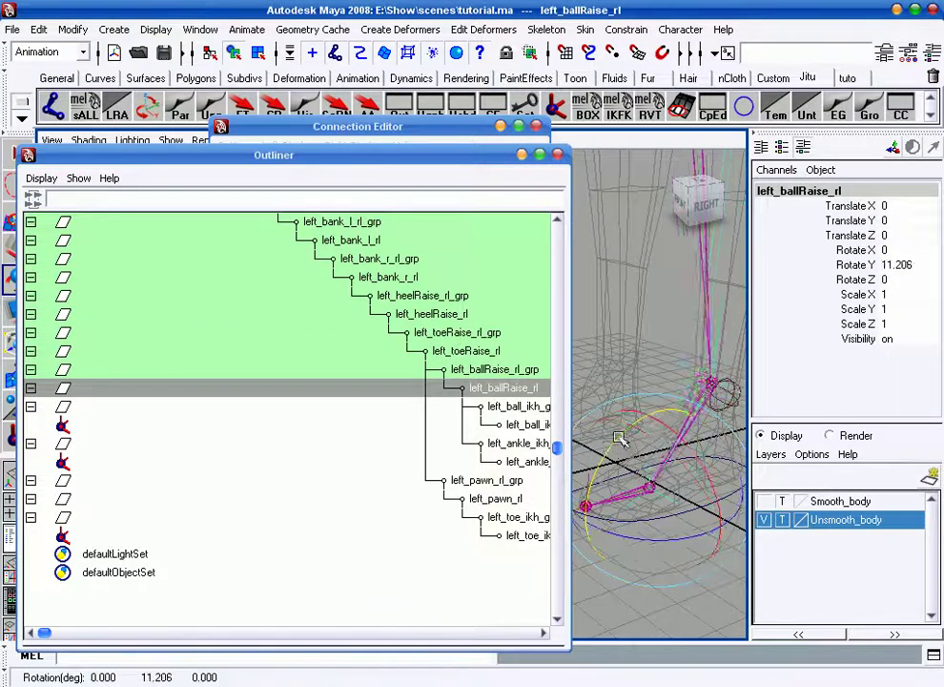
{"action": "key", "text": "ctrl+z"}
{"action": "left_click", "coordinate": [391, 126]}
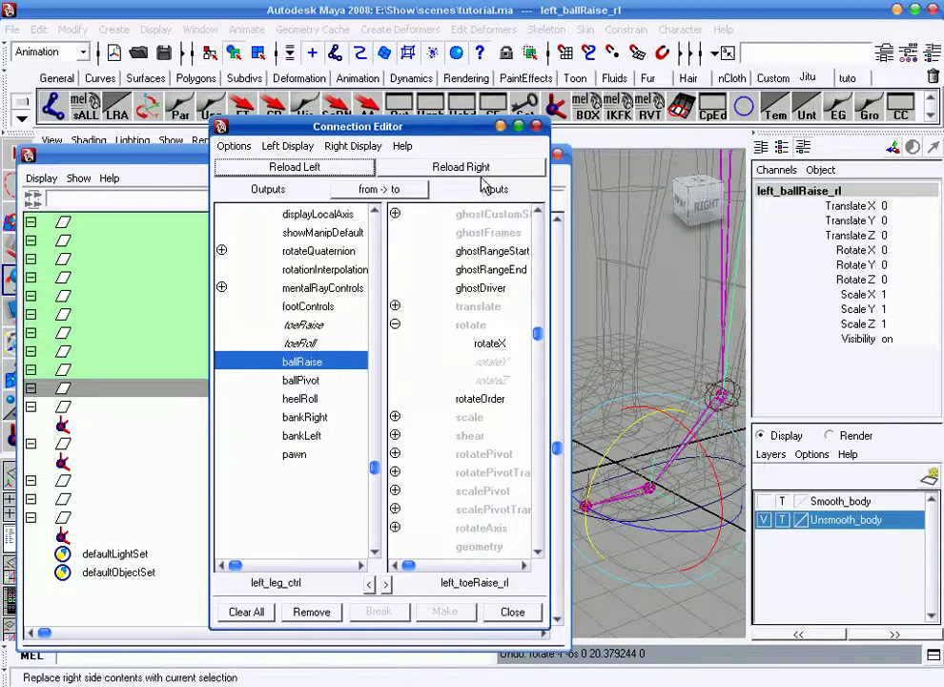
{"action": "left_click", "coordinate": [461, 167]}
{"action": "left_click", "coordinate": [395, 325]}
{"action": "left_click", "coordinate": [476, 366]}
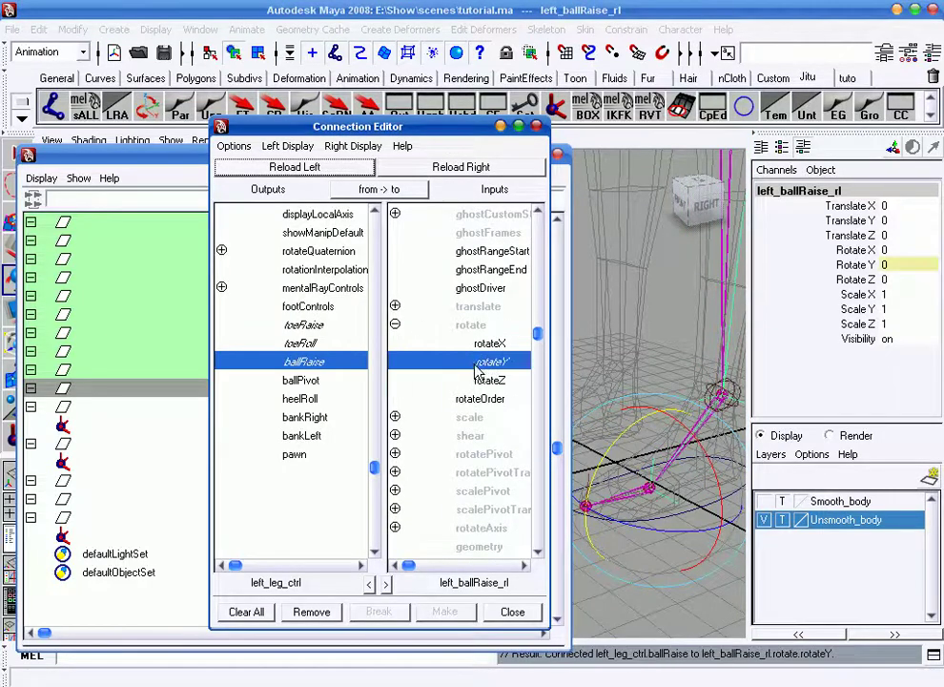
- Connect ballPivot to left_ballRaise_rl's rotateZ and pick heelRoll as the next source
{"action": "left_click", "coordinate": [302, 381]}
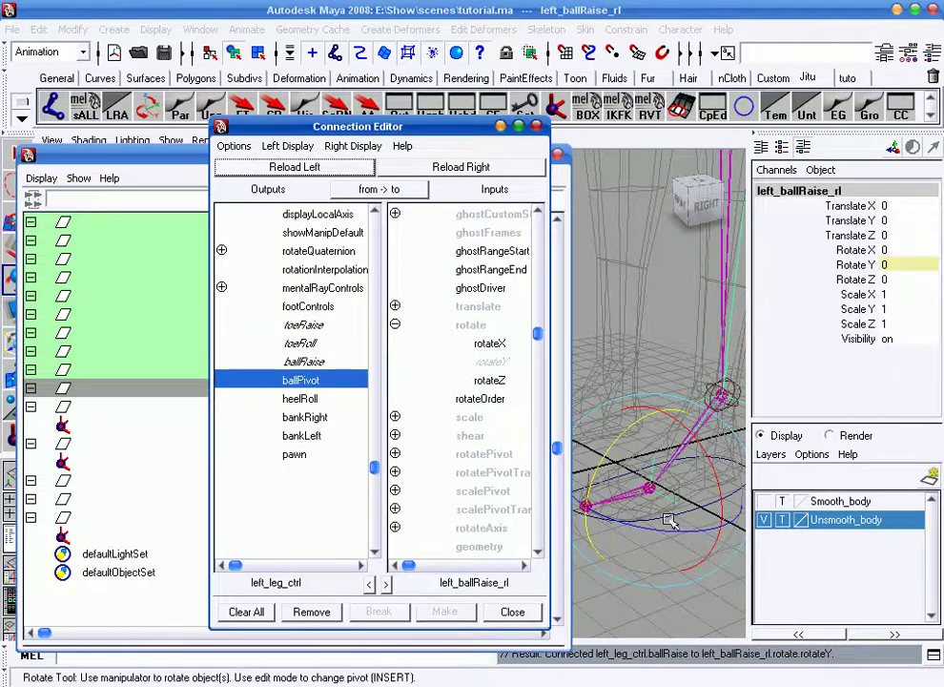
{"action": "left_click", "coordinate": [670, 519]}
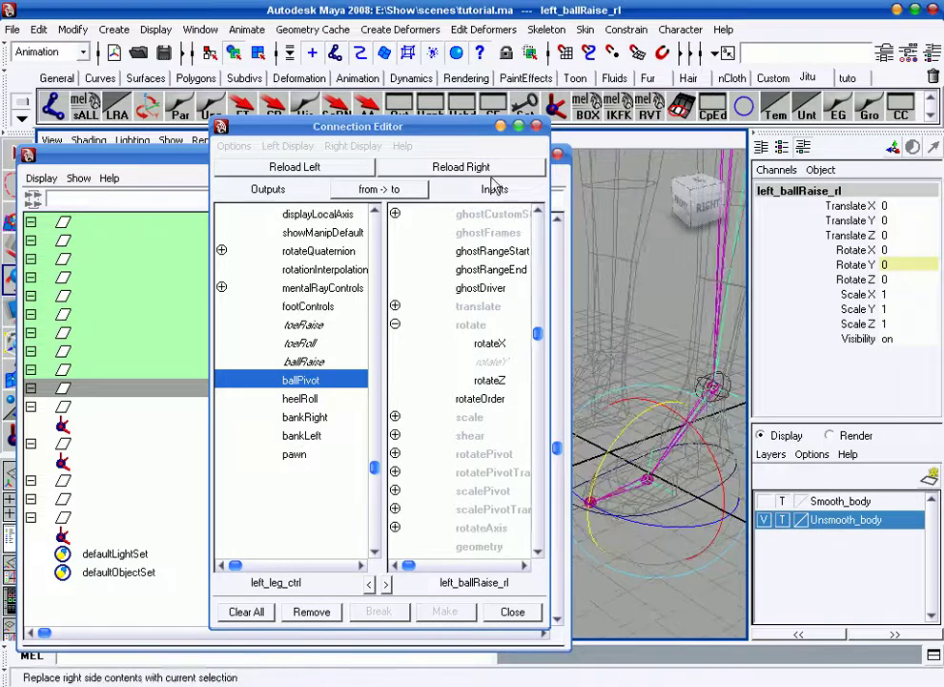
{"action": "left_click", "coordinate": [487, 380]}
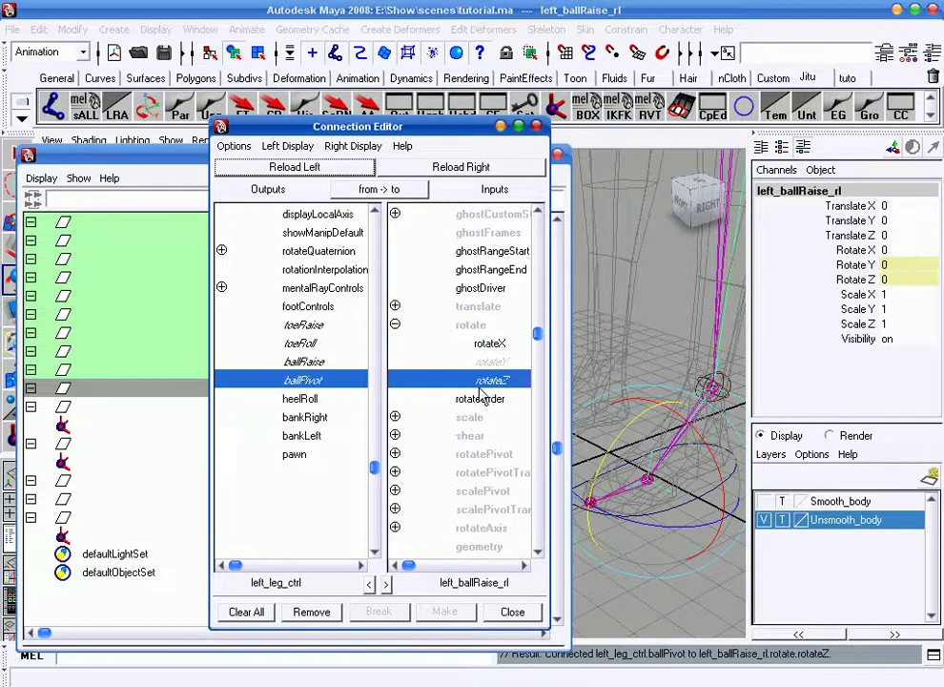
{"action": "left_click", "coordinate": [327, 402]}
{"action": "left_click", "coordinate": [175, 162]}
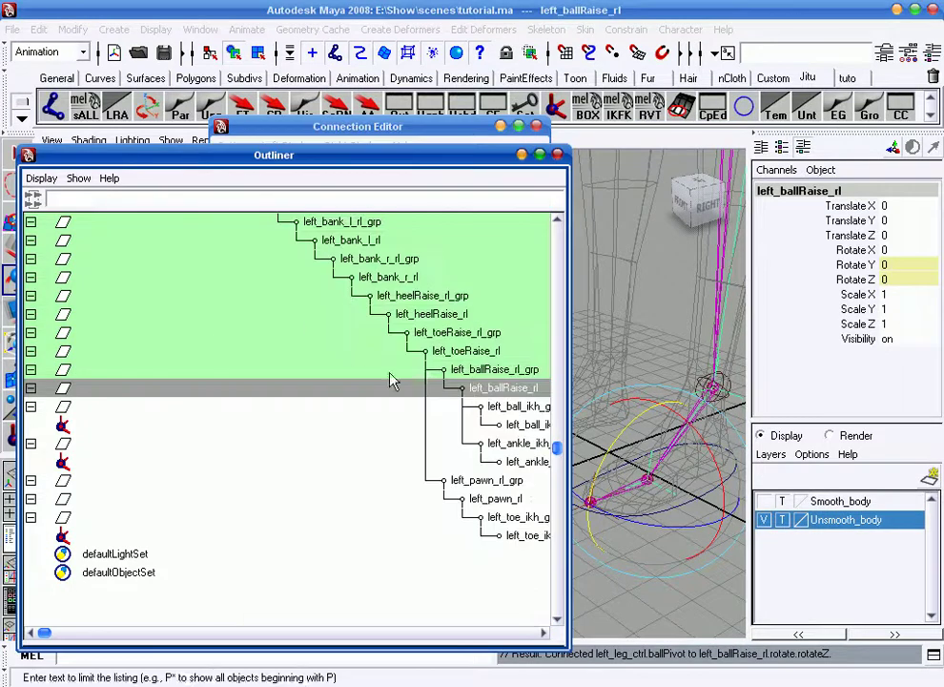
{"action": "scroll", "coordinate": [391, 381], "scroll_direction": "up", "scroll_amount": 1}
{"action": "scroll", "coordinate": [382, 362], "scroll_direction": "up", "scroll_amount": 1}
- Select left_heelRaise_rl and connect heelRoll to its rotateY
{"action": "left_click", "coordinate": [420, 351]}
{"action": "mouse_move", "coordinate": [652, 434]}
{"action": "left_mouse_down", "text": "alt"}
{"action": "mouse_move", "coordinate": [634, 441]}
{"action": "mouse_move", "coordinate": [641, 437]}
{"action": "left_mouse_up", "text": "alt"}
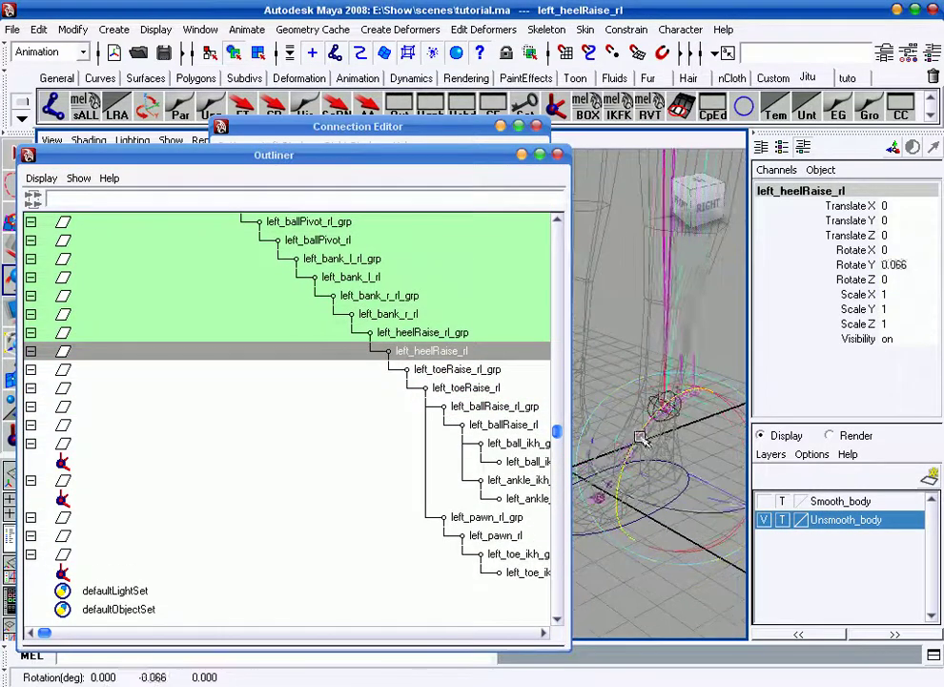
{"action": "left_click", "coordinate": [382, 126]}
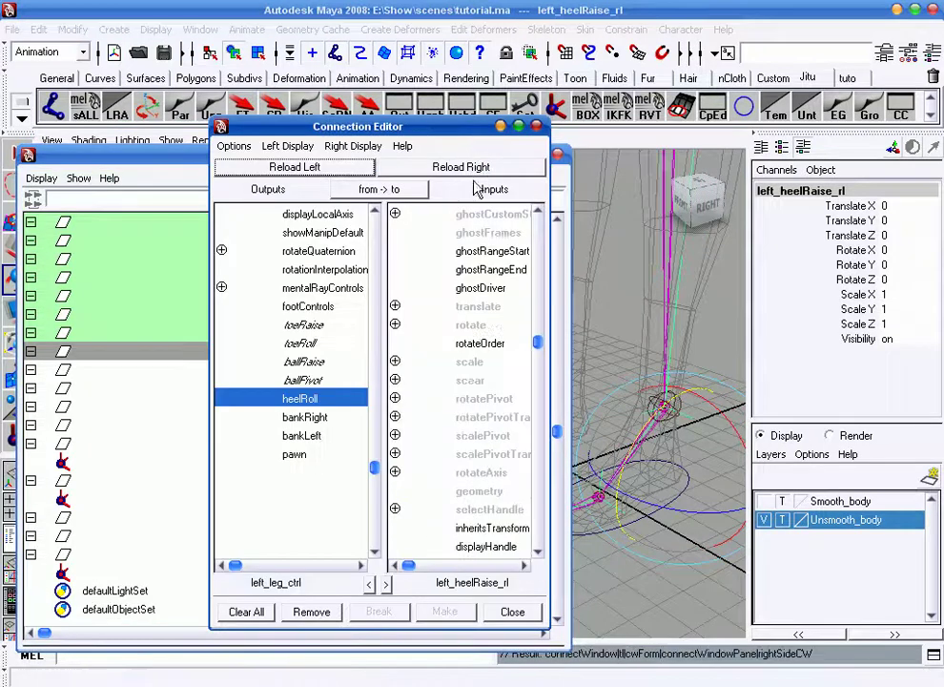
{"action": "left_click", "coordinate": [395, 324]}
{"action": "left_click", "coordinate": [500, 365]}
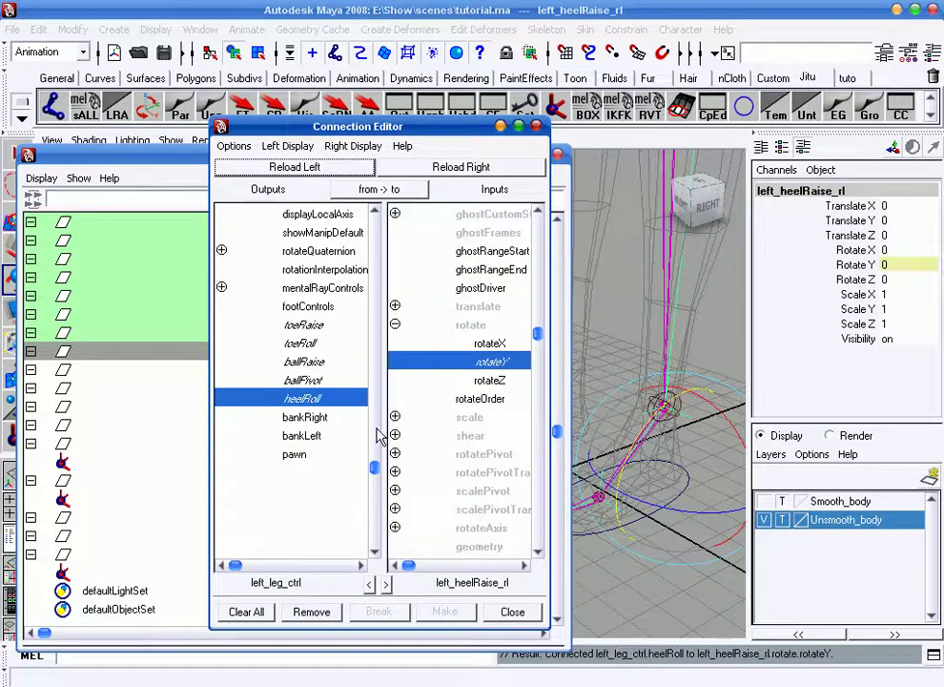
- Pick bankRight as the source and select the right bank pivot left_bank_r_rl
{"action": "left_click", "coordinate": [304, 420]}
{"action": "left_click", "coordinate": [179, 198]}
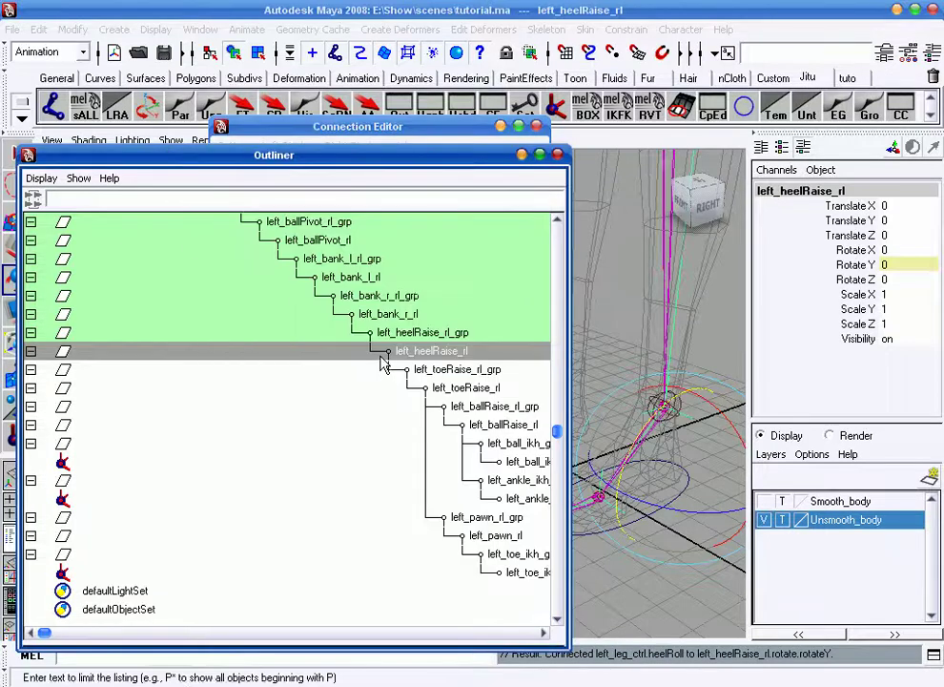
{"action": "scroll", "coordinate": [382, 363], "scroll_direction": "up", "scroll_amount": 1}
{"action": "left_click", "coordinate": [386, 351]}
- Load left_bank_r_rl as the target and connect bankRight to its rotateX
{"action": "mouse_move", "coordinate": [633, 426]}
{"action": "left_mouse_down", "text": "alt"}
{"action": "mouse_move", "coordinate": [702, 393]}
{"action": "mouse_move", "coordinate": [689, 420]}
{"action": "left_mouse_up", "text": "alt"}
{"action": "key", "text": "ctrl+z"}
{"action": "left_click", "coordinate": [371, 141]}
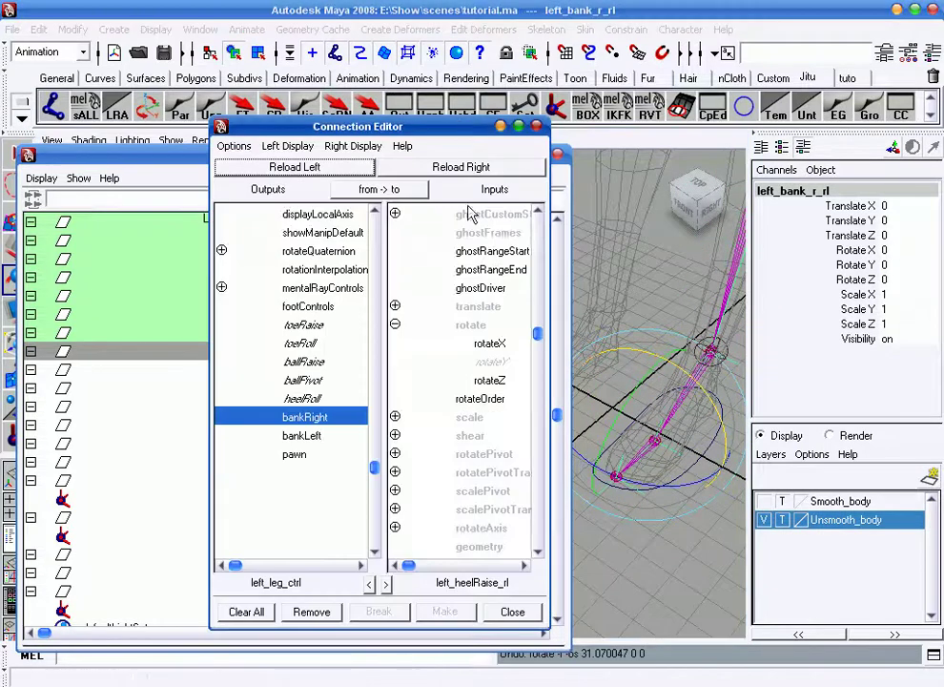
{"action": "left_click", "coordinate": [461, 167]}
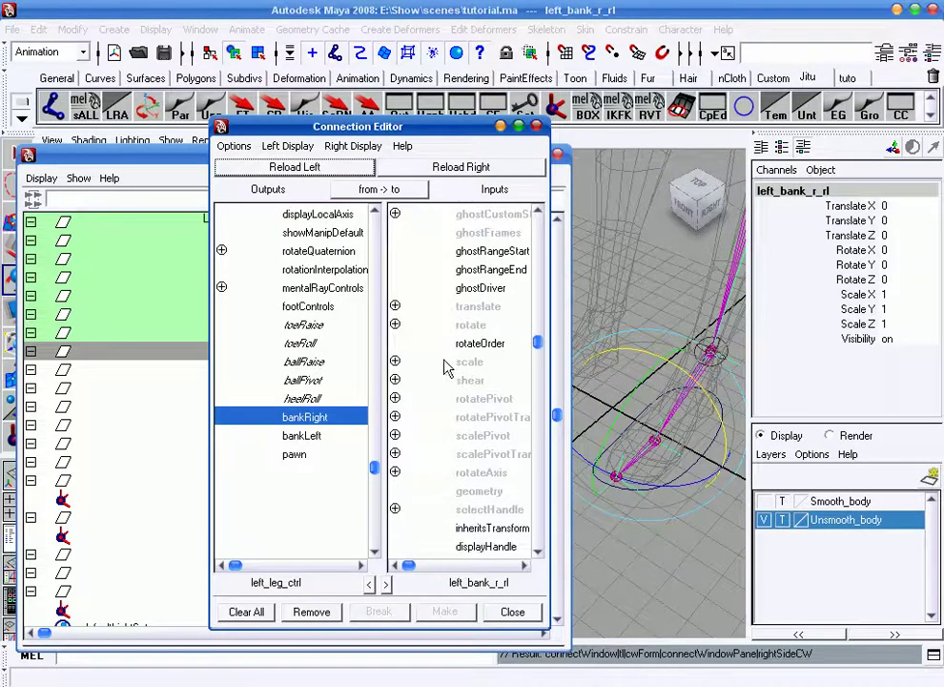
{"action": "left_click", "coordinate": [395, 324]}
{"action": "left_click", "coordinate": [489, 346]}
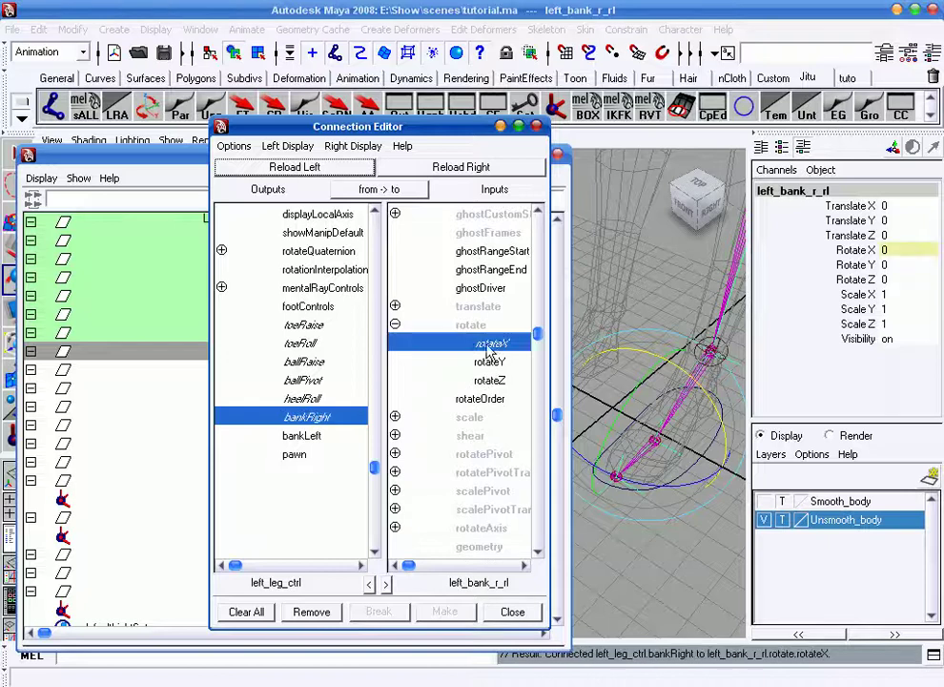
{"action": "left_click", "coordinate": [316, 439]}
- Select left_bank_l_rl, load it as the target, and connect bankLeft to its rotateX
{"action": "left_click", "coordinate": [185, 158]}
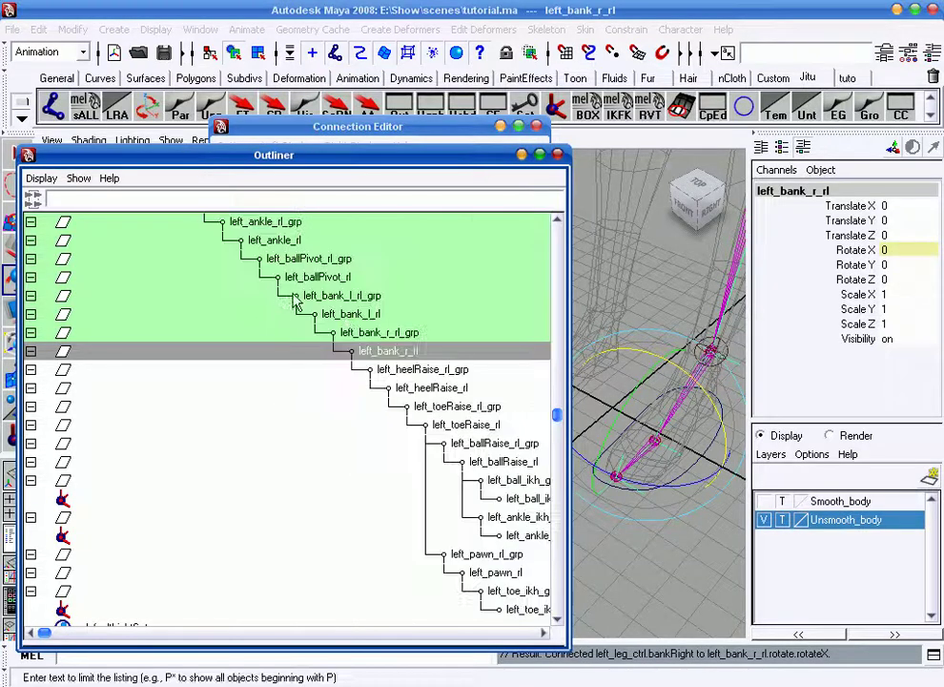
{"action": "left_click", "coordinate": [361, 319]}
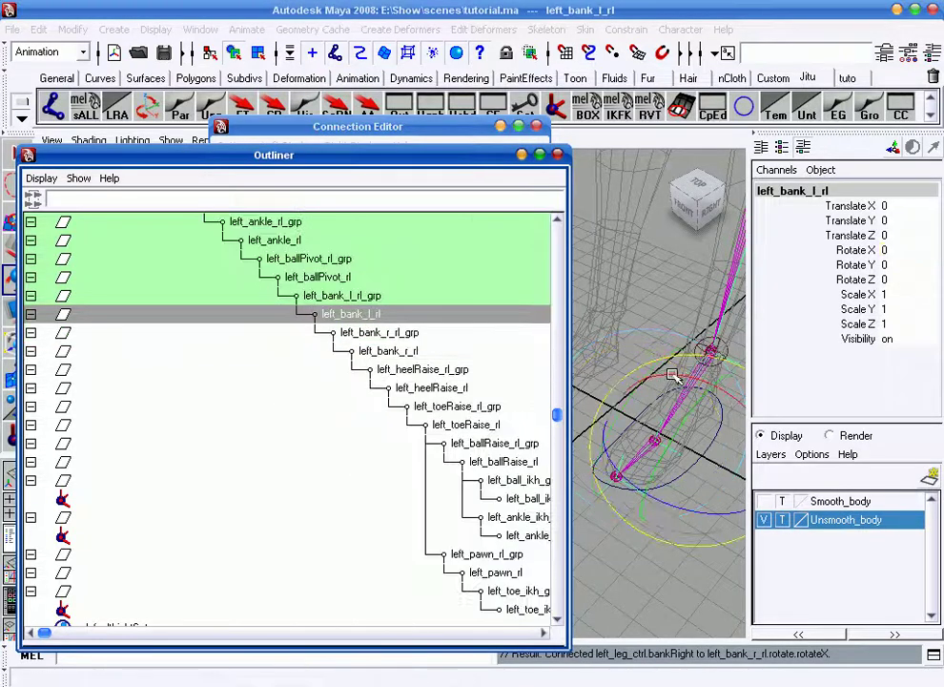
{"action": "left_click_drag", "start_coordinate": [673, 376], "coordinate": [667, 410]}
{"action": "key", "text": "ctrl+z"}
{"action": "left_click", "coordinate": [391, 135]}
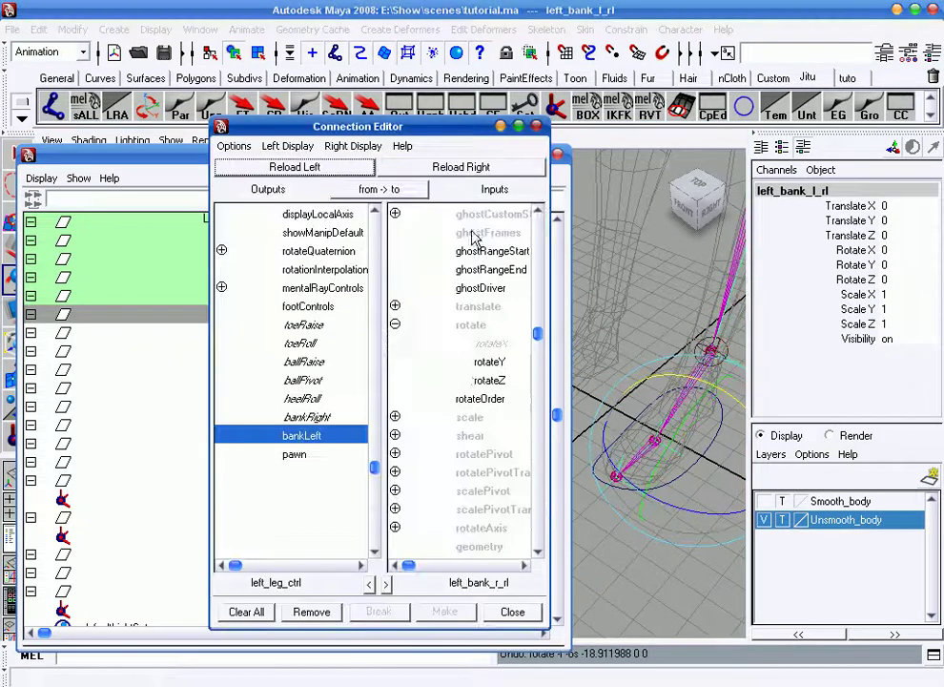
{"action": "left_click", "coordinate": [482, 168]}
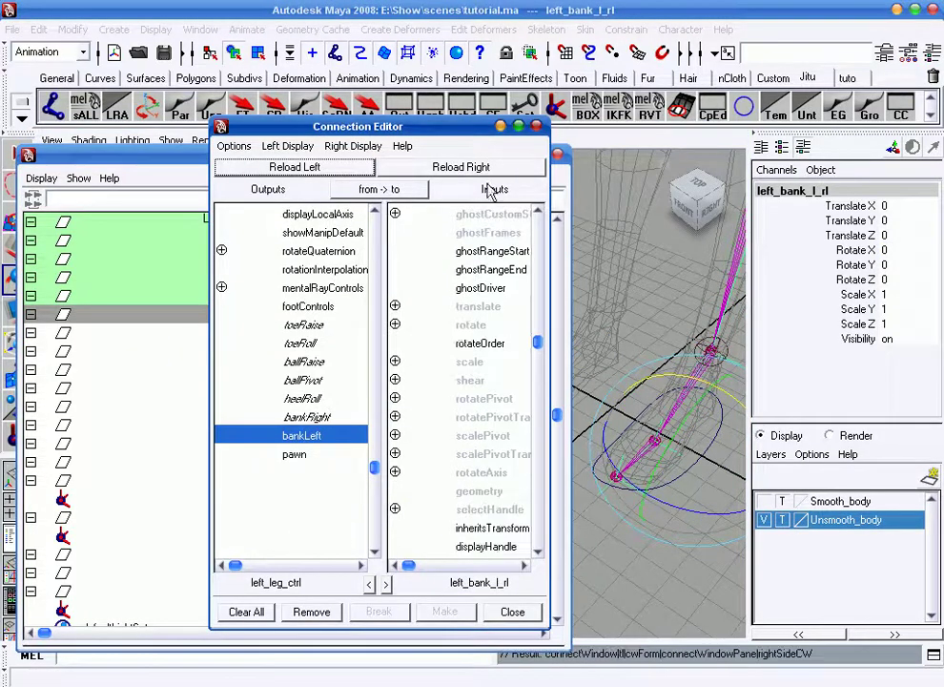
{"action": "left_click", "coordinate": [394, 324]}
{"action": "left_click", "coordinate": [489, 343]}
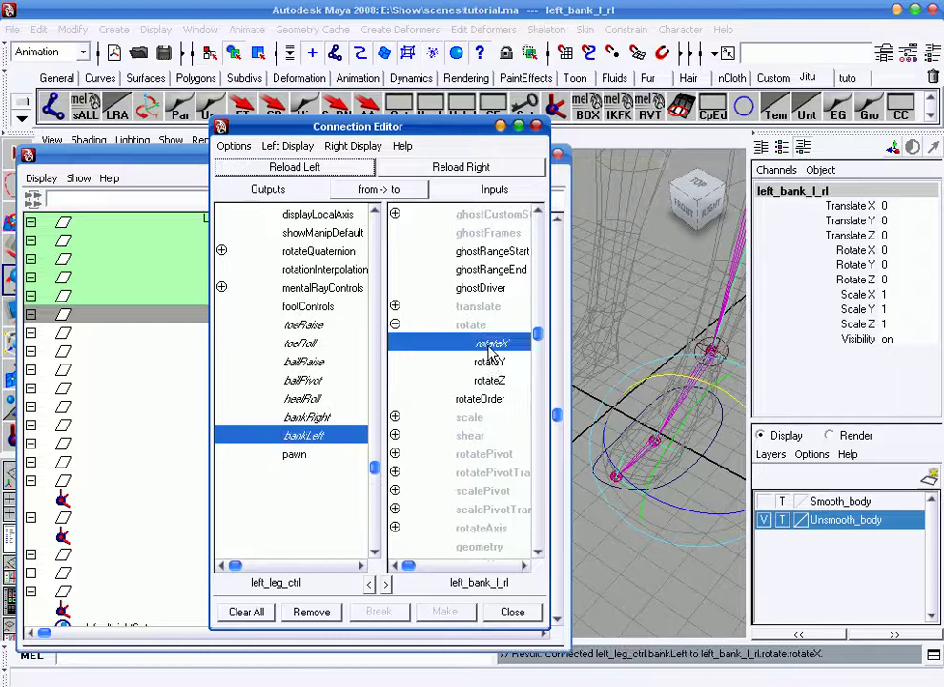
{"action": "left_click", "coordinate": [294, 454]}
- Select left_pawn_rl, load it as the target, and connect pawn to its rotateY
{"action": "left_click", "coordinate": [177, 163]}
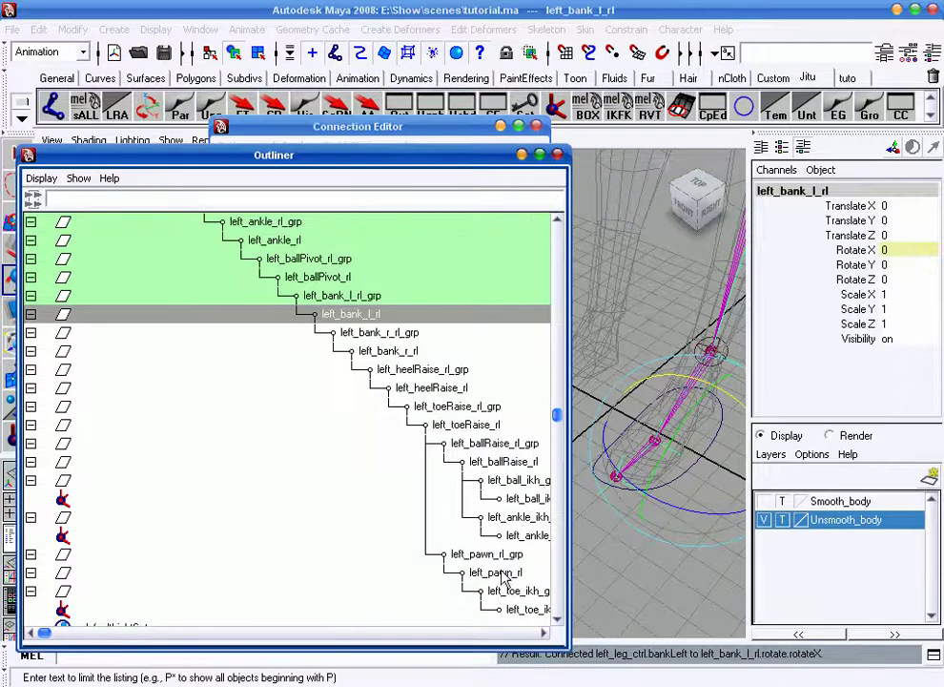
{"action": "scroll", "coordinate": [495, 582], "scroll_direction": "down", "scroll_amount": 2}
{"action": "left_click", "coordinate": [495, 498]}
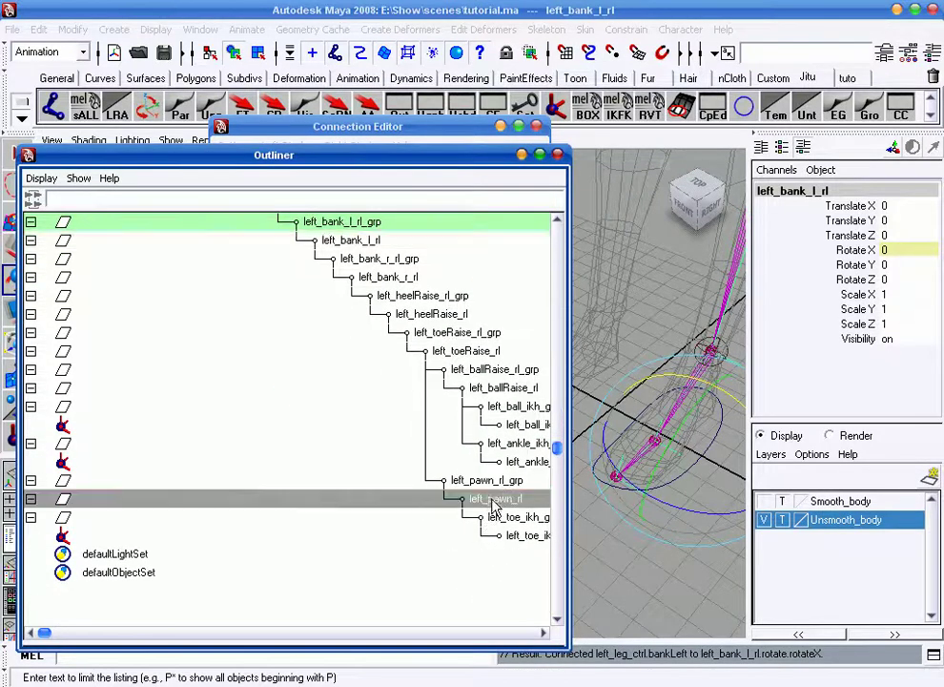
{"action": "key", "text": "e"}
{"action": "mouse_move", "coordinate": [672, 445]}
{"action": "left_mouse_down"}
{"action": "mouse_move", "coordinate": [611, 515]}
{"action": "mouse_move", "coordinate": [670, 461]}
{"action": "left_mouse_up"}
{"action": "key", "text": "ctrl+z"}
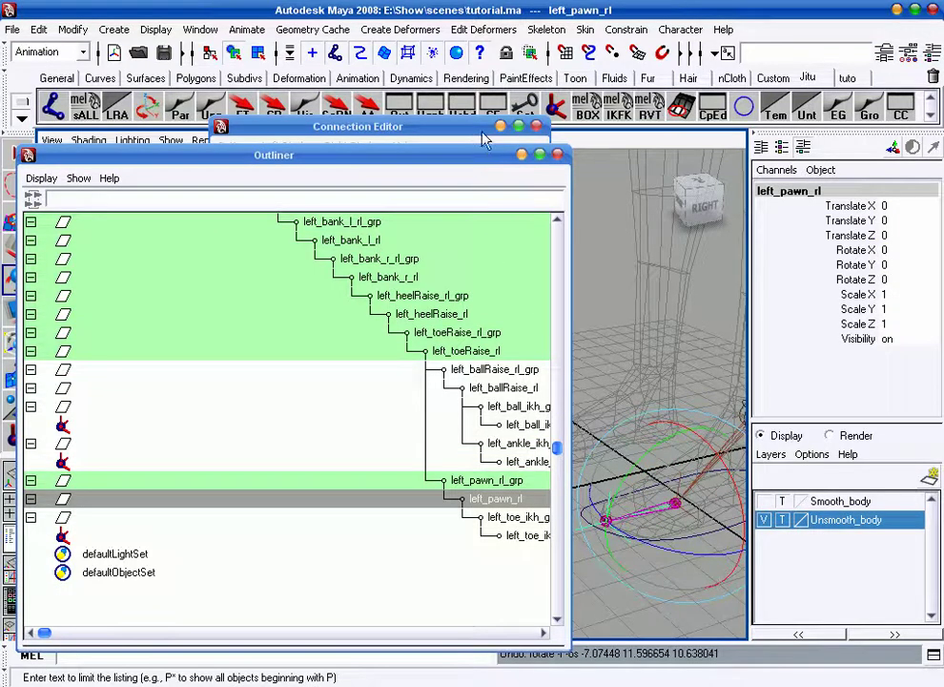
{"action": "left_click", "coordinate": [491, 143]}
{"action": "left_click", "coordinate": [484, 167]}
{"action": "left_click", "coordinate": [395, 325]}
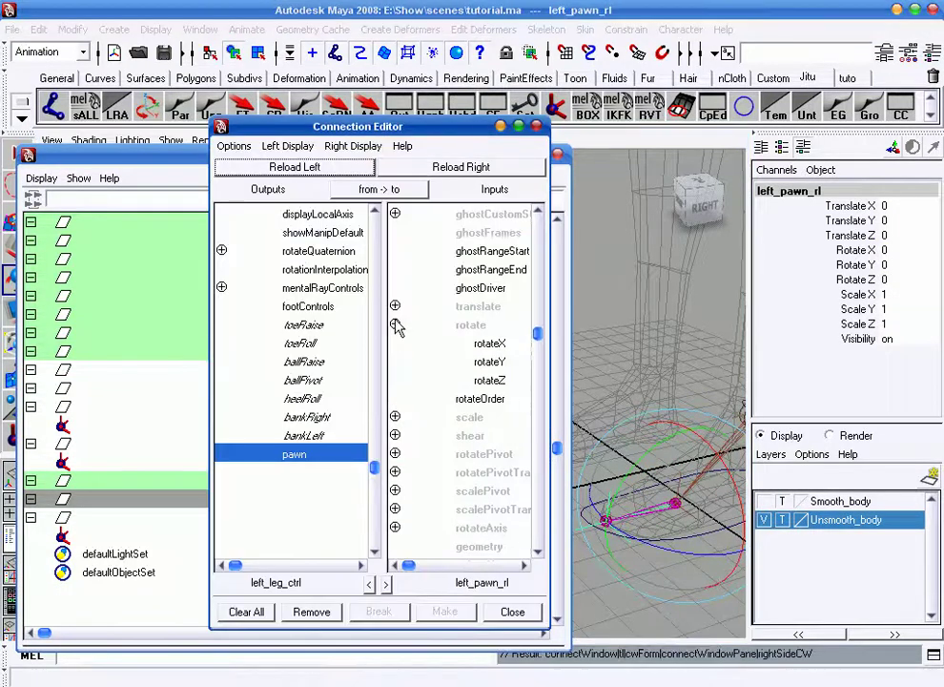
{"action": "left_click", "coordinate": [488, 362]}
- Close the Connection Editor and Outliner, then select the leg control left_leg_ctrl
{"action": "left_click", "coordinate": [536, 126]}
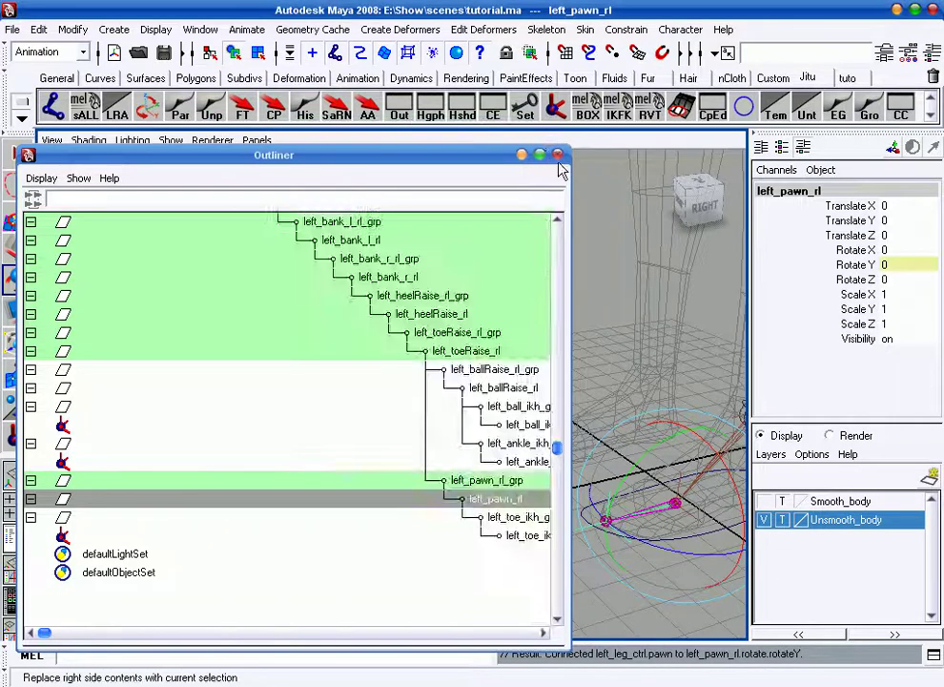
{"action": "left_click", "coordinate": [558, 153]}
{"action": "mouse_move", "coordinate": [562, 377]}
{"action": "middle_mouse_down", "text": "alt"}
{"action": "mouse_move", "coordinate": [287, 418]}
{"action": "mouse_move", "coordinate": [356, 327]}
{"action": "middle_mouse_up", "text": "alt"}
{"action": "left_click_drag", "start_coordinate": [355, 327], "coordinate": [484, 448], "text": "alt"}
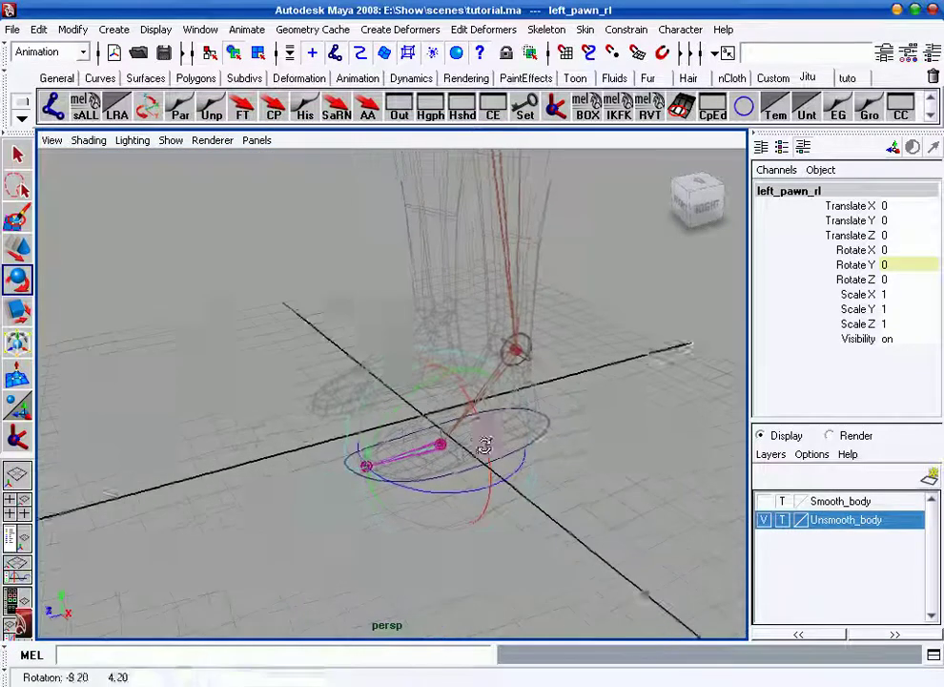
{"action": "left_click", "coordinate": [587, 478]}
{"action": "left_click", "coordinate": [550, 469]}
{"action": "key", "text": "q"}
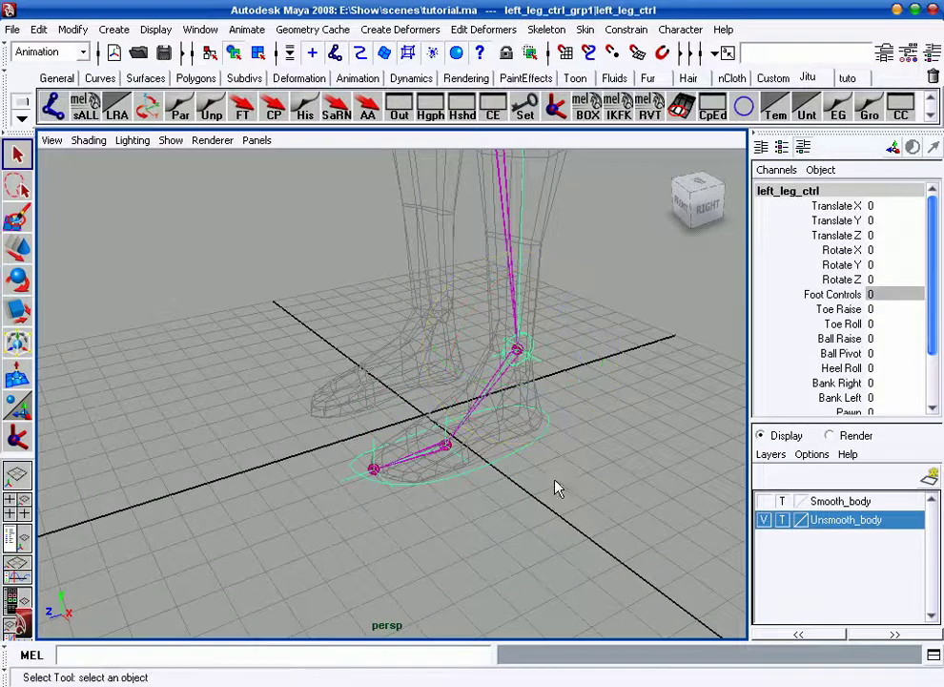
{"action": "left_click_drag", "start_coordinate": [555, 490], "coordinate": [605, 474], "text": "alt"}
{"action": "scroll", "coordinate": [871, 296], "scroll_direction": "down", "scroll_amount": 3}
{"action": "scroll", "coordinate": [844, 278], "scroll_direction": "up", "scroll_amount": 3}
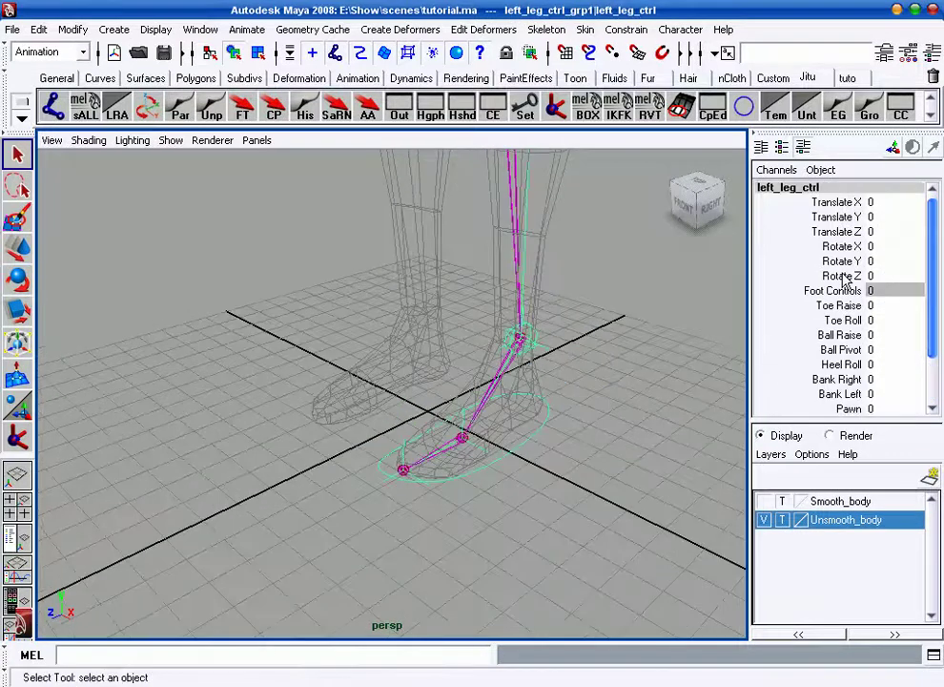
{"action": "left_click", "coordinate": [839, 305]}
{"action": "left_click_drag", "start_coordinate": [610, 401], "coordinate": [525, 411], "text": "alt"}
{"action": "middle_click_drag", "start_coordinate": [646, 441], "coordinate": [679, 235]}
{"action": "middle_click_drag", "start_coordinate": [378, 440], "coordinate": [576, 429]}
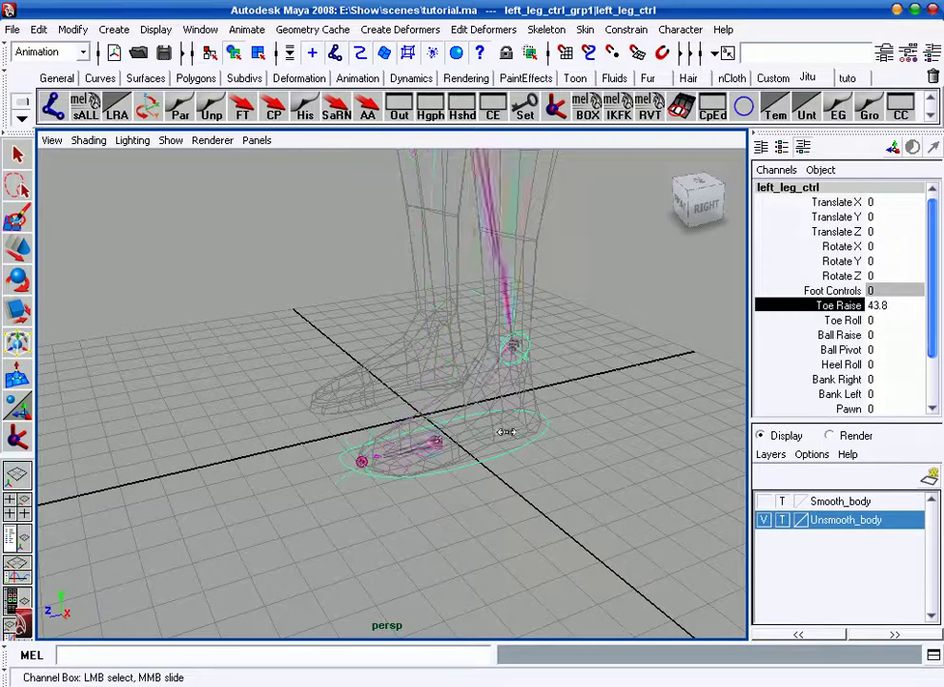
{"action": "key", "text": "ctrl+z"}
{"action": "left_click", "coordinate": [838, 323]}
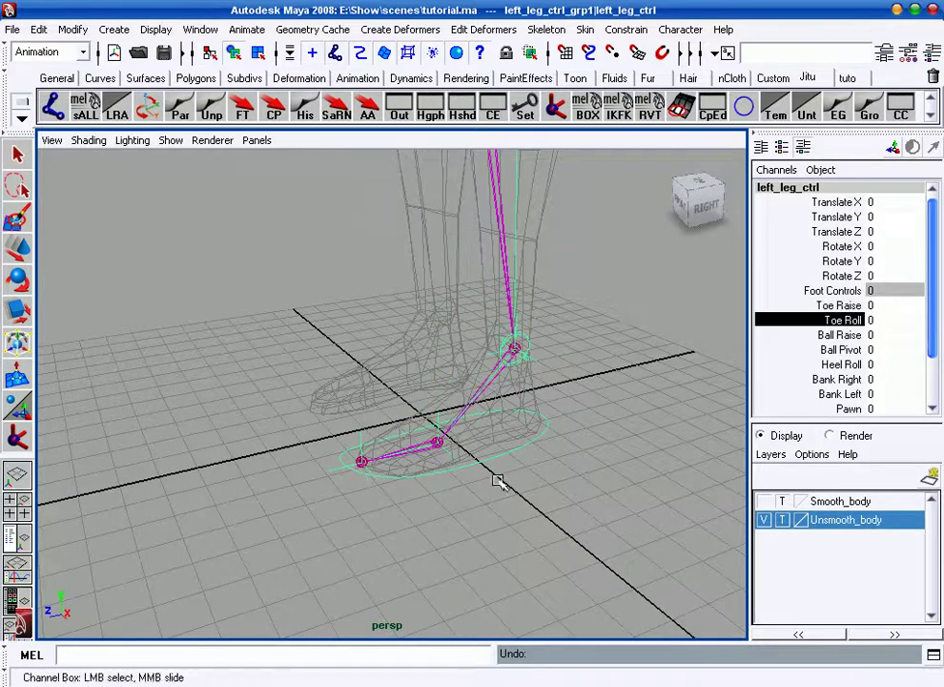
{"action": "middle_click_drag", "start_coordinate": [430, 510], "coordinate": [716, 502]}
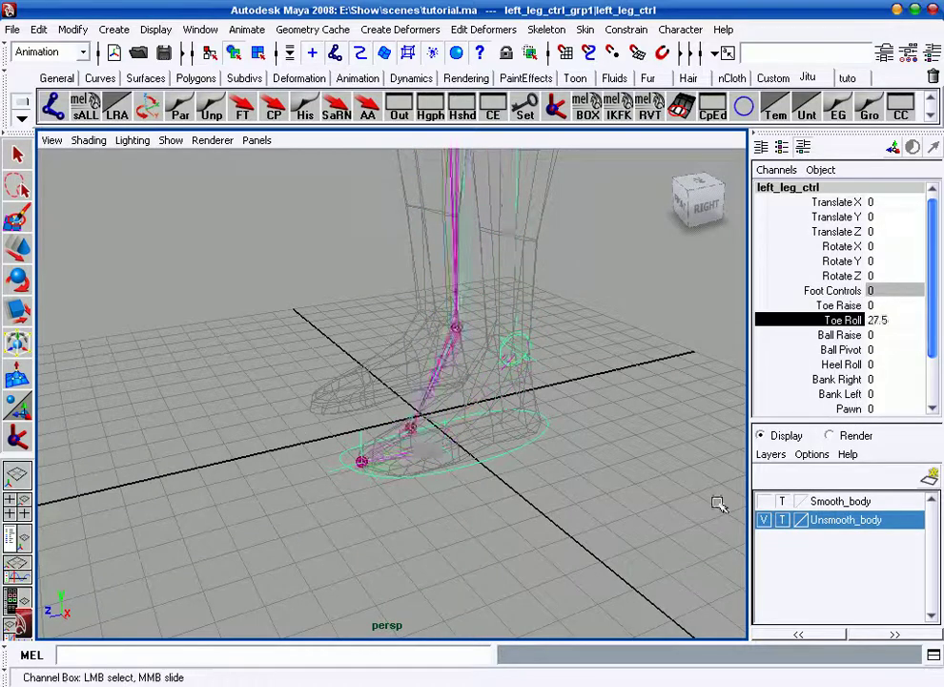
{"action": "key", "text": "ctrl+z"}
{"action": "left_click", "coordinate": [863, 335]}
{"action": "middle_click_drag", "start_coordinate": [563, 425], "coordinate": [474, 425]}
{"action": "middle_click_drag", "start_coordinate": [570, 411], "coordinate": [626, 417]}
{"action": "key", "text": "ctrl+z"}
{"action": "left_click", "coordinate": [807, 351]}
{"action": "mouse_move", "coordinate": [533, 455]}
{"action": "middle_mouse_down"}
{"action": "mouse_move", "coordinate": [753, 451]}
{"action": "mouse_move", "coordinate": [422, 466]}
{"action": "mouse_move", "coordinate": [448, 477]}
{"action": "mouse_move", "coordinate": [671, 487]}
{"action": "middle_mouse_up"}
{"action": "key", "text": "ctrl+z"}
{"action": "left_click_drag", "start_coordinate": [671, 487], "coordinate": [679, 303], "text": "alt"}
{"action": "left_click", "coordinate": [842, 364]}
{"action": "mouse_move", "coordinate": [594, 447]}
{"action": "left_mouse_down", "text": "alt"}
{"action": "mouse_move", "coordinate": [655, 503]}
{"action": "mouse_move", "coordinate": [612, 472]}
{"action": "left_mouse_up", "text": "alt"}
{"action": "mouse_move", "coordinate": [611, 472]}
{"action": "middle_mouse_down"}
{"action": "mouse_move", "coordinate": [509, 485]}
{"action": "mouse_move", "coordinate": [675, 485]}
{"action": "mouse_move", "coordinate": [392, 489]}
{"action": "mouse_move", "coordinate": [565, 492]}
{"action": "middle_mouse_up"}
{"action": "key", "text": "ctrl+z"}
{"action": "left_click", "coordinate": [838, 378]}
{"action": "mouse_move", "coordinate": [565, 436]}
{"action": "middle_mouse_down"}
{"action": "mouse_move", "coordinate": [436, 445]}
{"action": "mouse_move", "coordinate": [614, 442]}
{"action": "middle_mouse_up"}
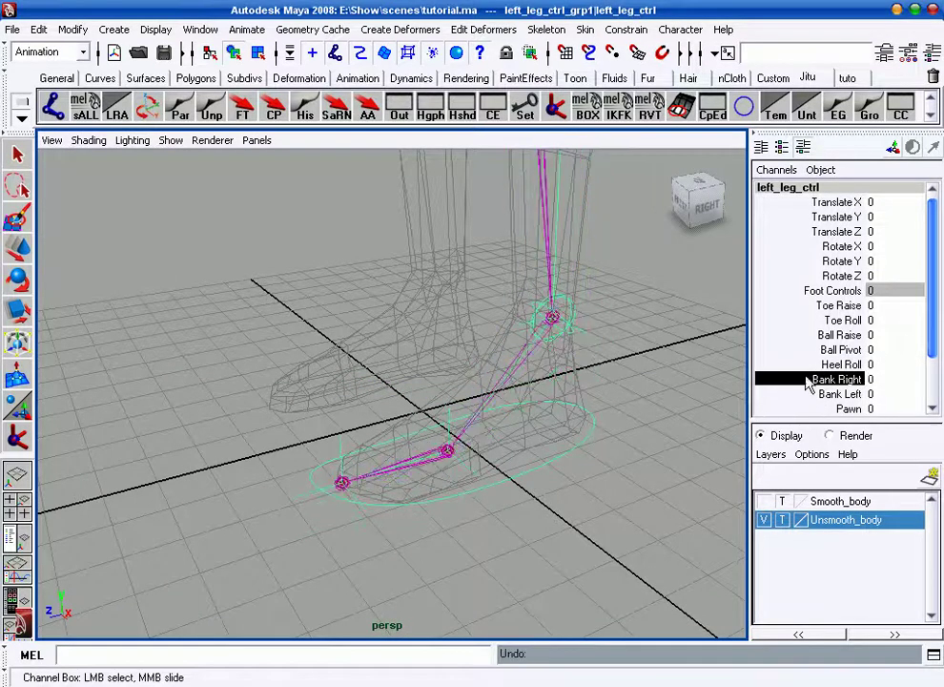
{"action": "scroll", "coordinate": [926, 338], "scroll_direction": "down", "scroll_amount": 2}
{"action": "left_click", "coordinate": [840, 322], "text": "shift"}
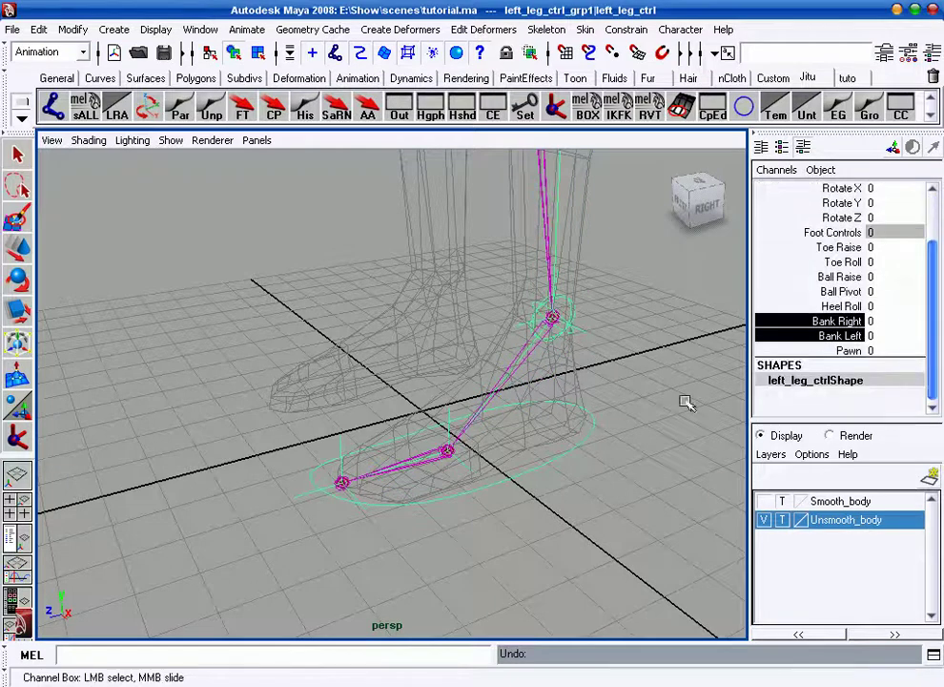
{"action": "left_click", "coordinate": [837, 335]}
{"action": "middle_click_drag", "start_coordinate": [670, 413], "coordinate": [489, 438]}
{"action": "key", "text": "ctrl+z"}
{"action": "left_click", "coordinate": [845, 352]}
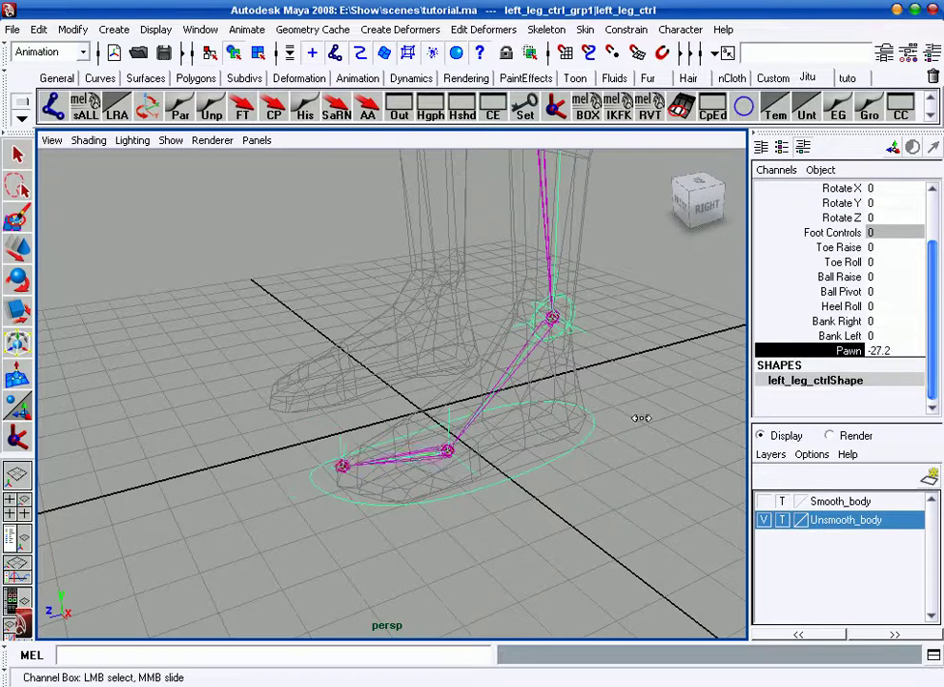
{"action": "key", "text": "ctrl+z"}
{"action": "left_click_drag", "start_coordinate": [471, 417], "coordinate": [624, 421], "text": "alt"}
{"action": "middle_click_drag", "start_coordinate": [624, 422], "coordinate": [654, 392], "text": "alt"}
{"action": "left_click_drag", "start_coordinate": [654, 392], "coordinate": [559, 438], "text": "alt"}
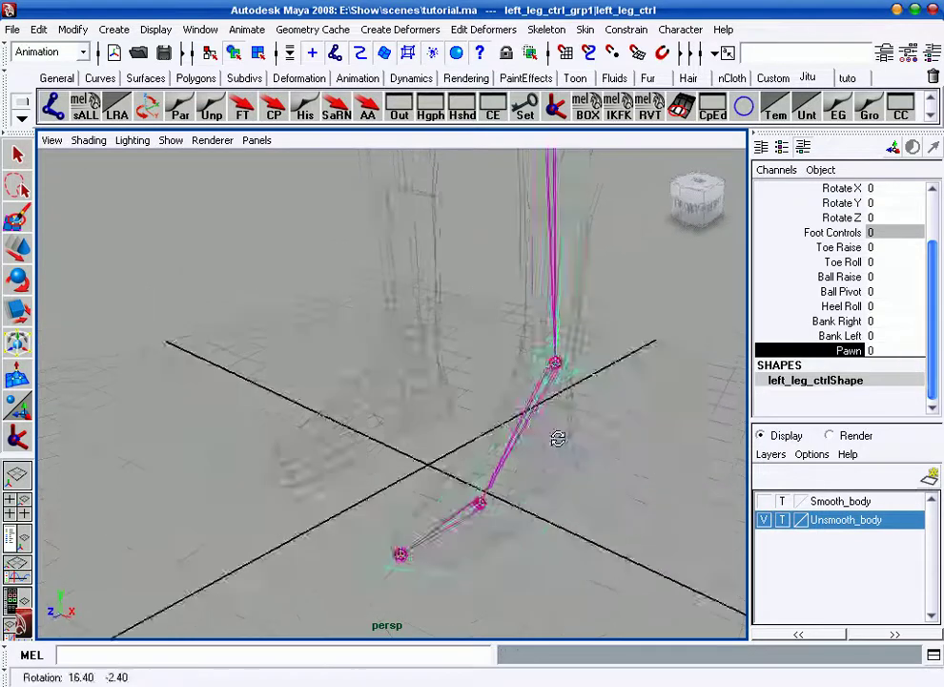
{"action": "right_click_drag", "start_coordinate": [559, 438], "coordinate": [553, 404], "text": "alt"}
{"action": "mouse_move", "coordinate": [553, 403]}
{"action": "left_mouse_down", "text": "alt"}
{"action": "mouse_move", "coordinate": [624, 417]}
{"action": "mouse_move", "coordinate": [706, 372]}
{"action": "left_mouse_up", "text": "alt"}
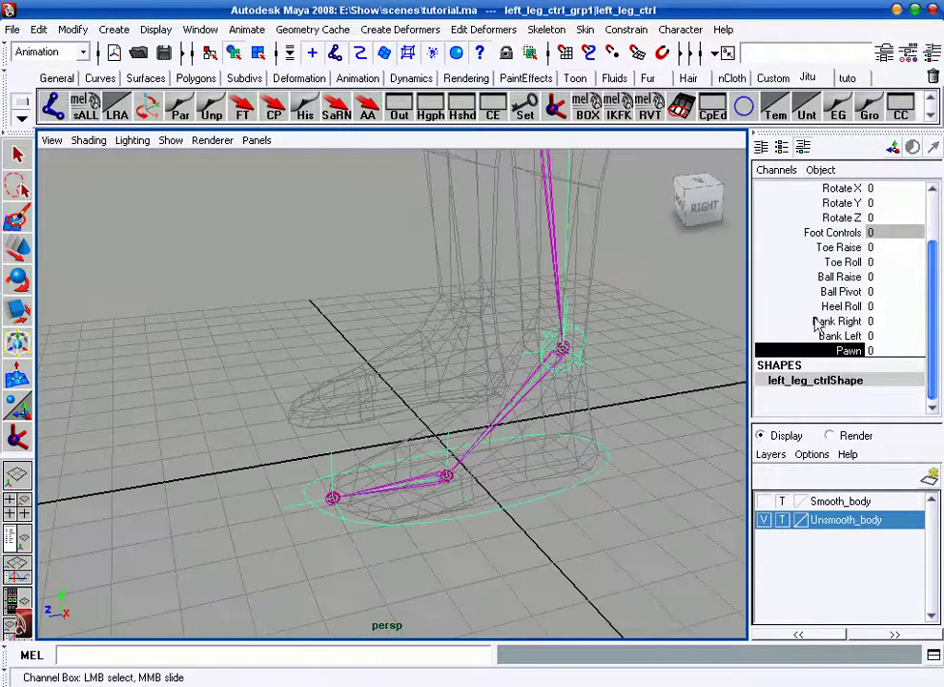
{"action": "left_click", "coordinate": [839, 248]}
{"action": "mouse_move", "coordinate": [449, 427]}
{"action": "middle_mouse_down"}
{"action": "mouse_move", "coordinate": [702, 427]}
{"action": "mouse_move", "coordinate": [677, 436]}
{"action": "middle_mouse_up"}
{"action": "middle_click_drag", "start_coordinate": [491, 437], "coordinate": [420, 440]}
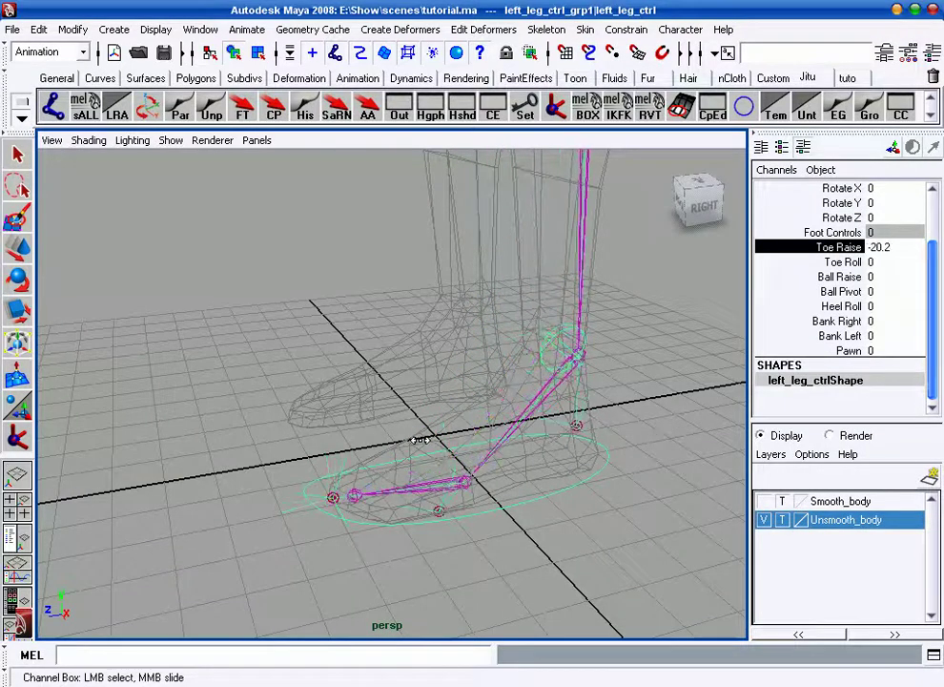
{"action": "key", "text": "ctrl+z"}
{"action": "key", "text": "ctrl+z"}
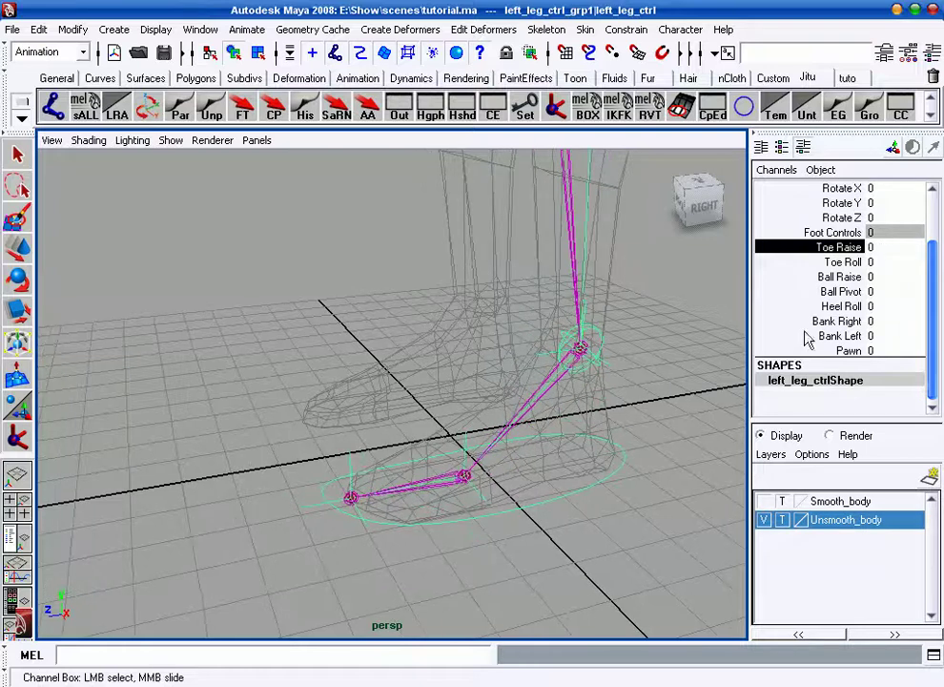
- In Edit Attribute, give left_leg_ctrl's toeRaise a minimum of 0
{"action": "right_click", "coordinate": [822, 250]}
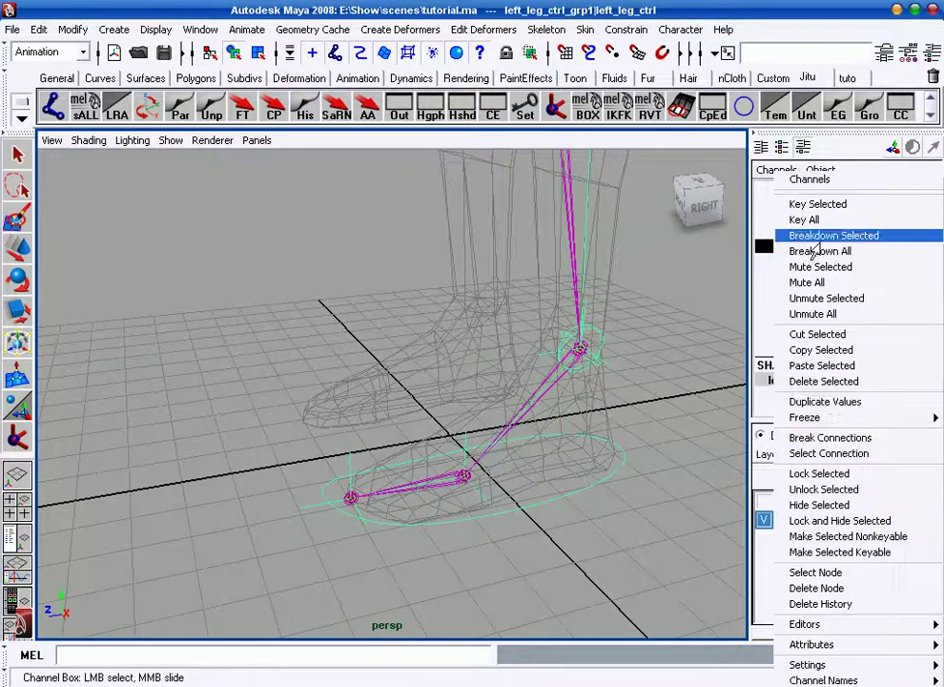
{"action": "mouse_move", "coordinate": [810, 644]}
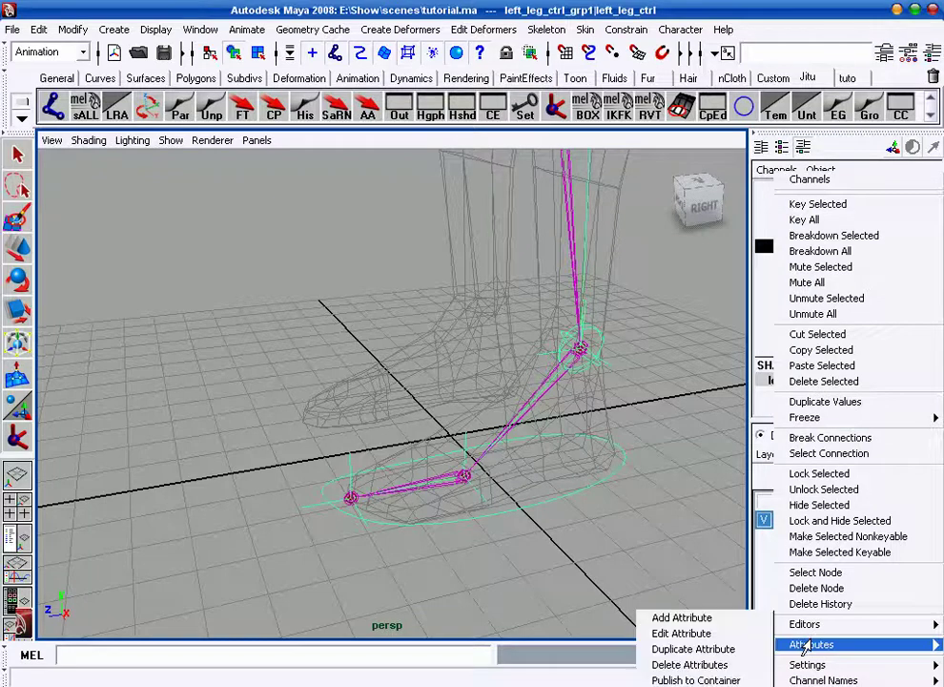
{"action": "left_click", "coordinate": [698, 636]}
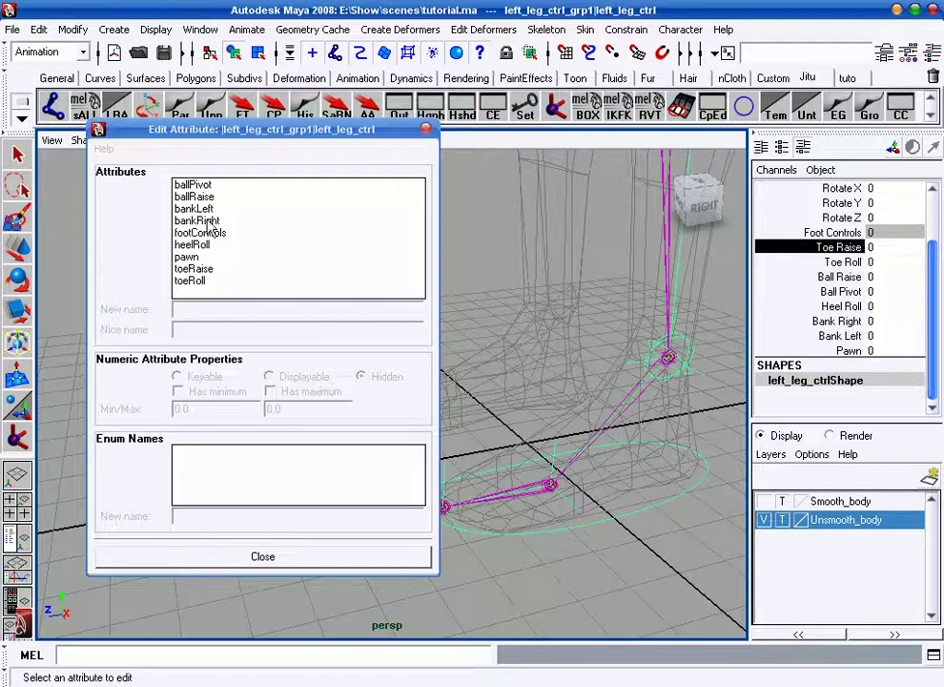
{"action": "left_click", "coordinate": [201, 270]}
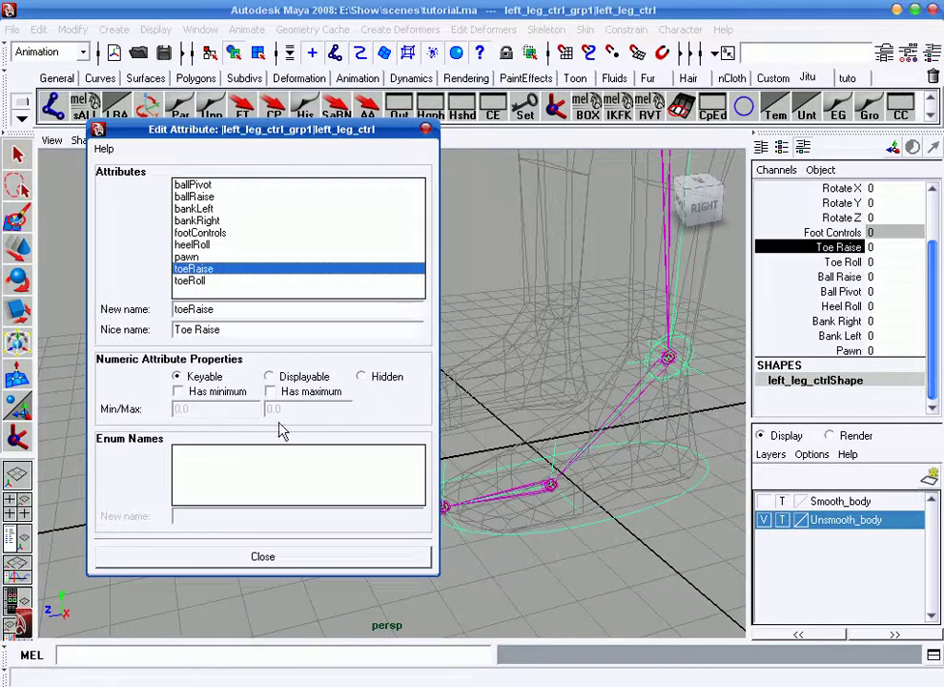
{"action": "left_click_drag", "start_coordinate": [565, 400], "coordinate": [498, 443], "text": "alt"}
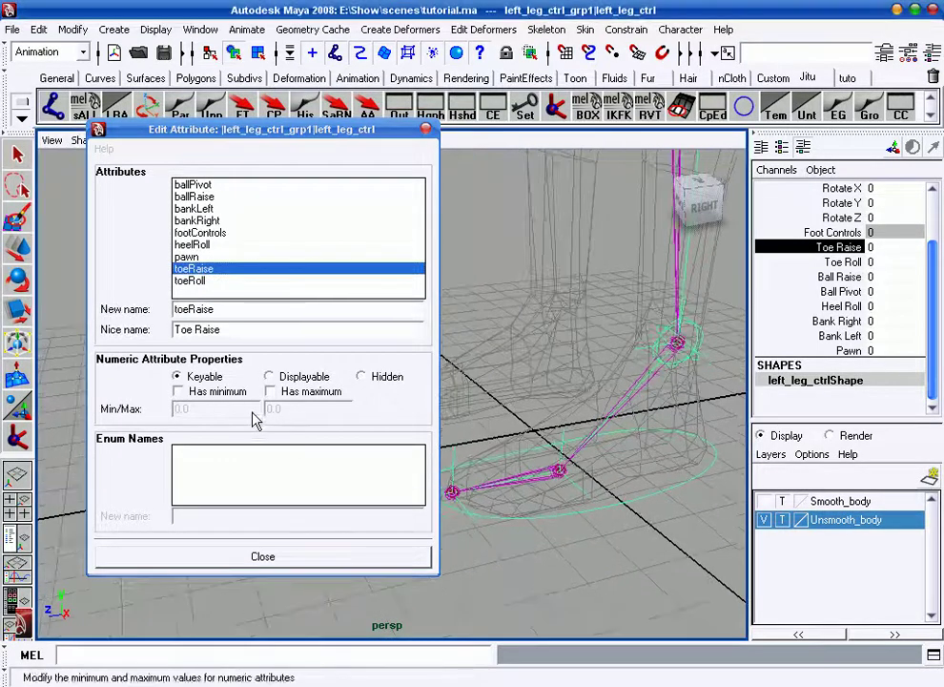
{"action": "key", "text": "e"}
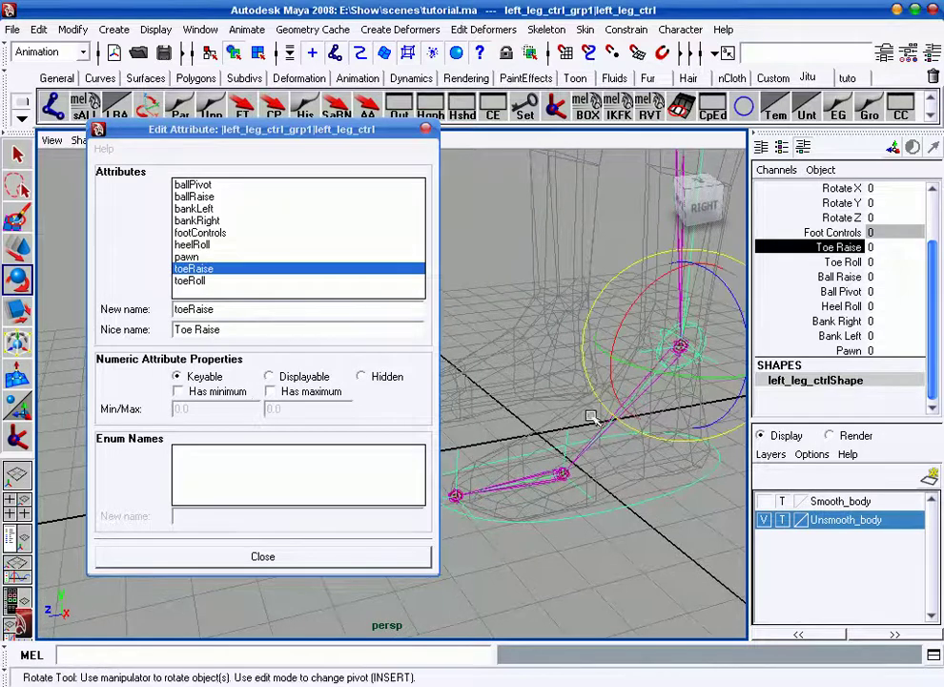
{"action": "left_click", "coordinate": [218, 392]}
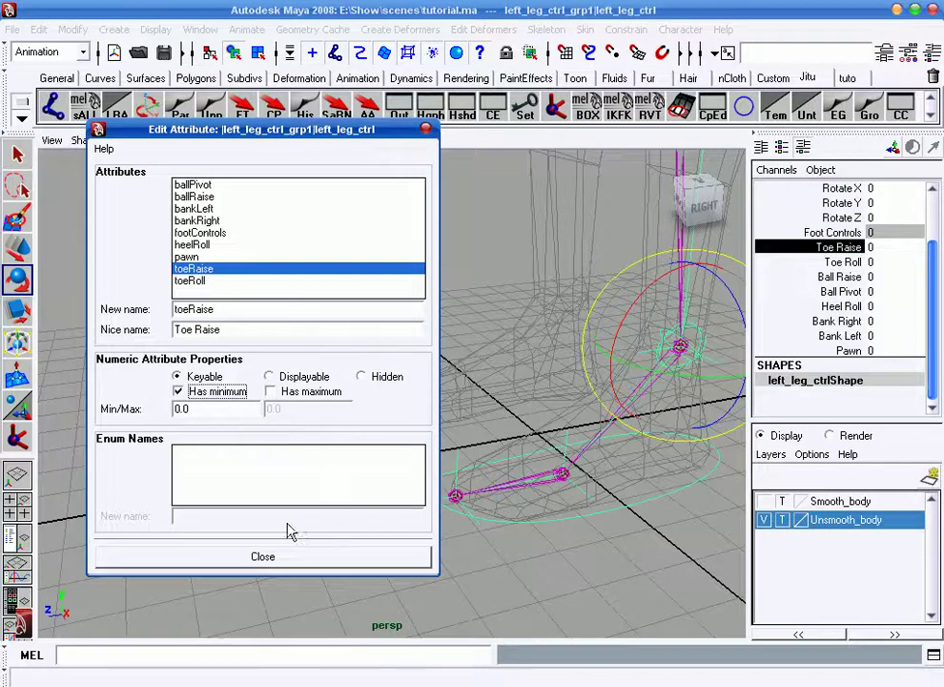
{"action": "key", "text": "ctrl+z"}
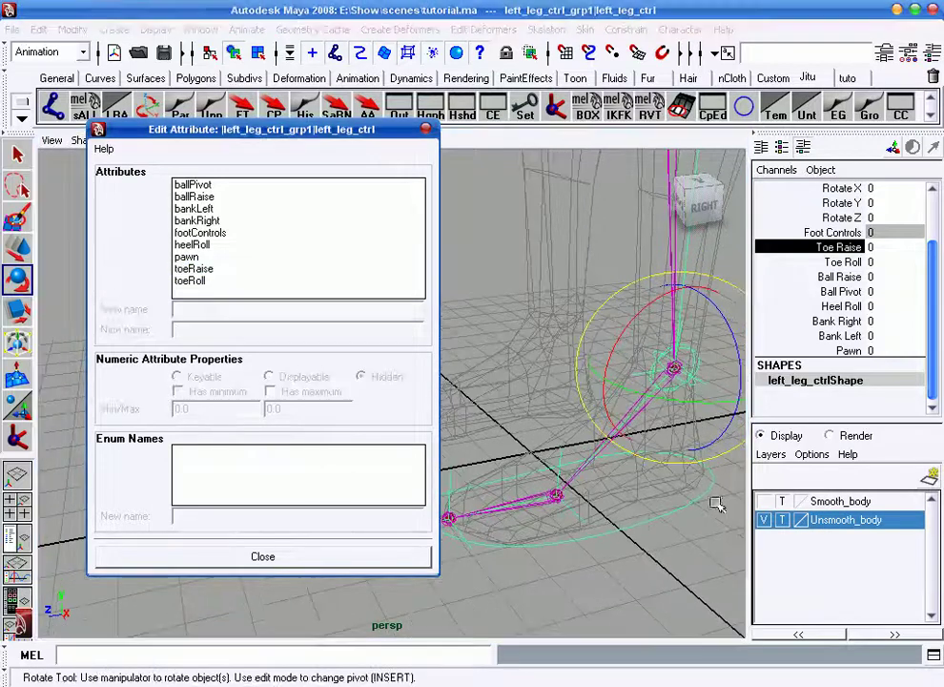
- Test Toe Raise, Toe Roll and Ball Raise by sliding them in the Channel Box, then undo
{"action": "mouse_move", "coordinate": [677, 496]}
{"action": "middle_mouse_down"}
{"action": "mouse_move", "coordinate": [925, 553]}
{"action": "mouse_move", "coordinate": [401, 553]}
{"action": "middle_mouse_up"}
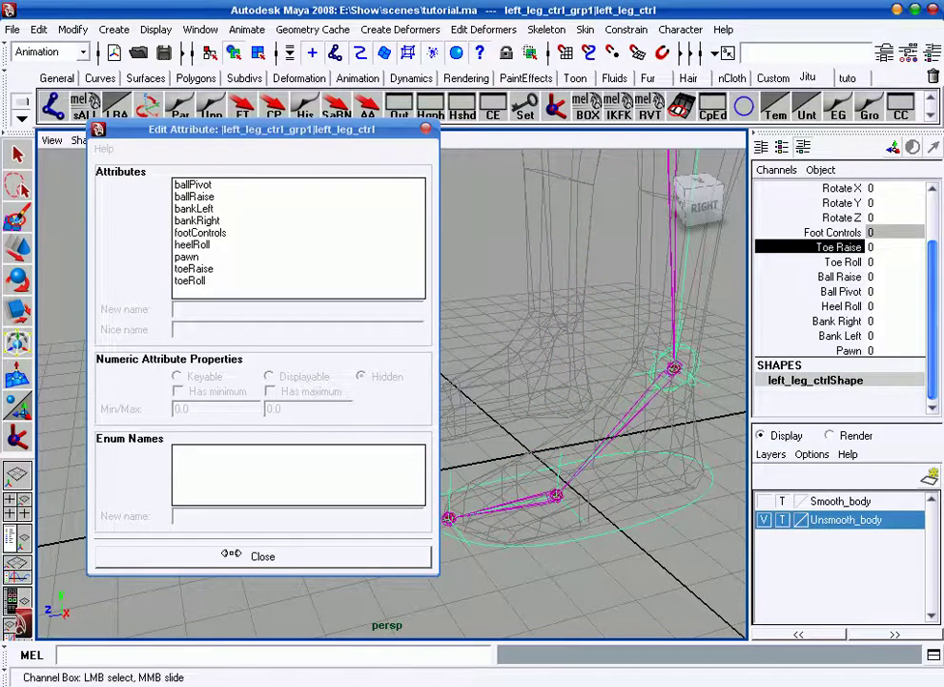
{"action": "left_click_drag", "start_coordinate": [524, 443], "coordinate": [618, 431], "text": "alt"}
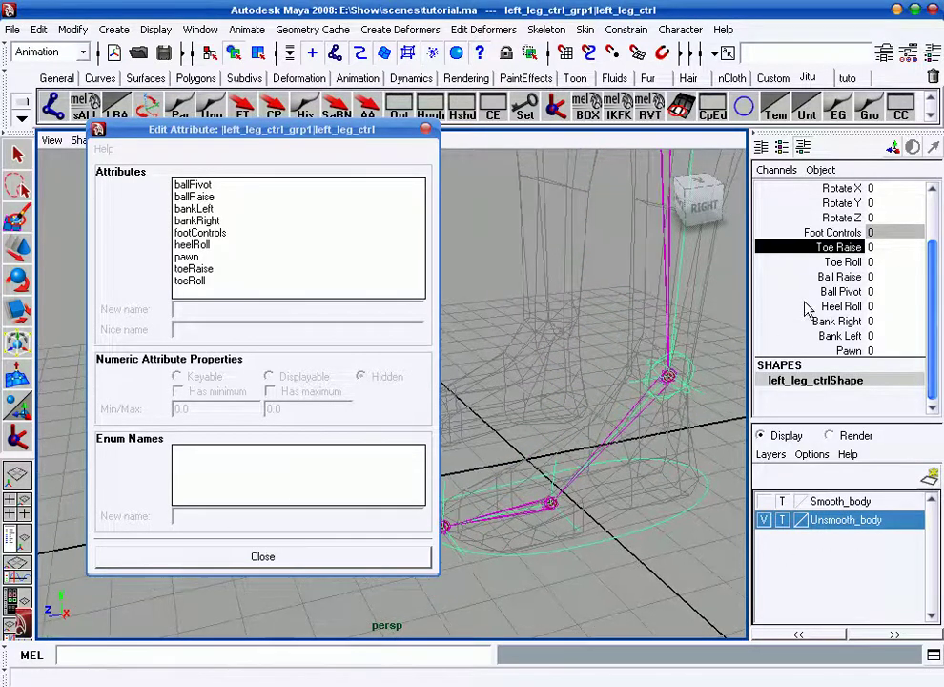
{"action": "left_click", "coordinate": [843, 262]}
{"action": "mouse_move", "coordinate": [843, 261]}
{"action": "middle_mouse_down"}
{"action": "mouse_move", "coordinate": [687, 267]}
{"action": "mouse_move", "coordinate": [822, 310]}
{"action": "middle_mouse_up"}
{"action": "left_click", "coordinate": [843, 277]}
{"action": "mouse_move", "coordinate": [716, 331]}
{"action": "middle_mouse_down"}
{"action": "mouse_move", "coordinate": [674, 434]}
{"action": "mouse_move", "coordinate": [333, 440]}
{"action": "middle_mouse_up"}
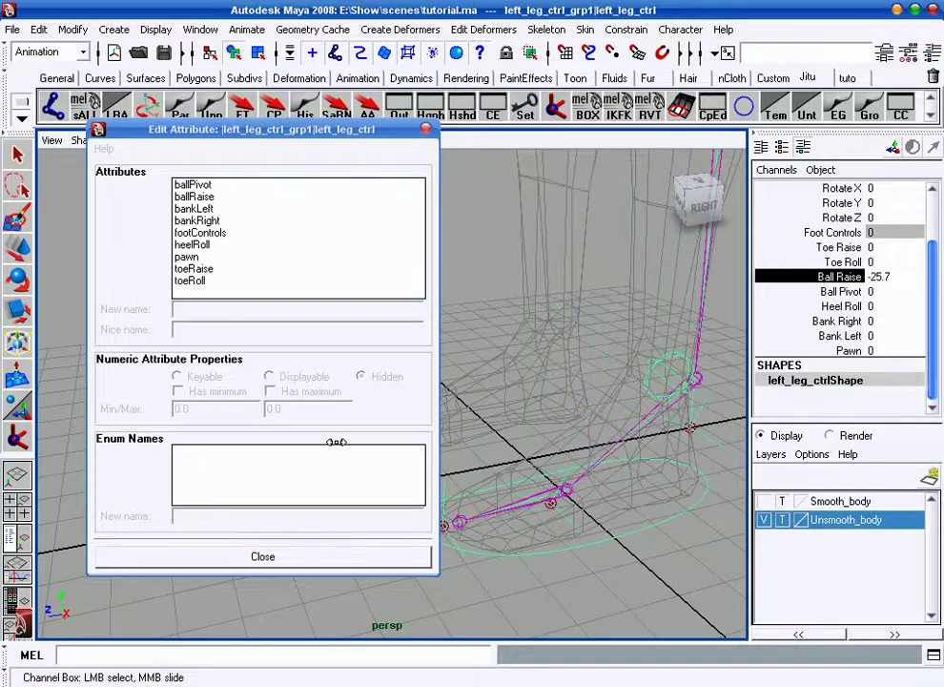
{"action": "key", "text": "ctrl+z"}
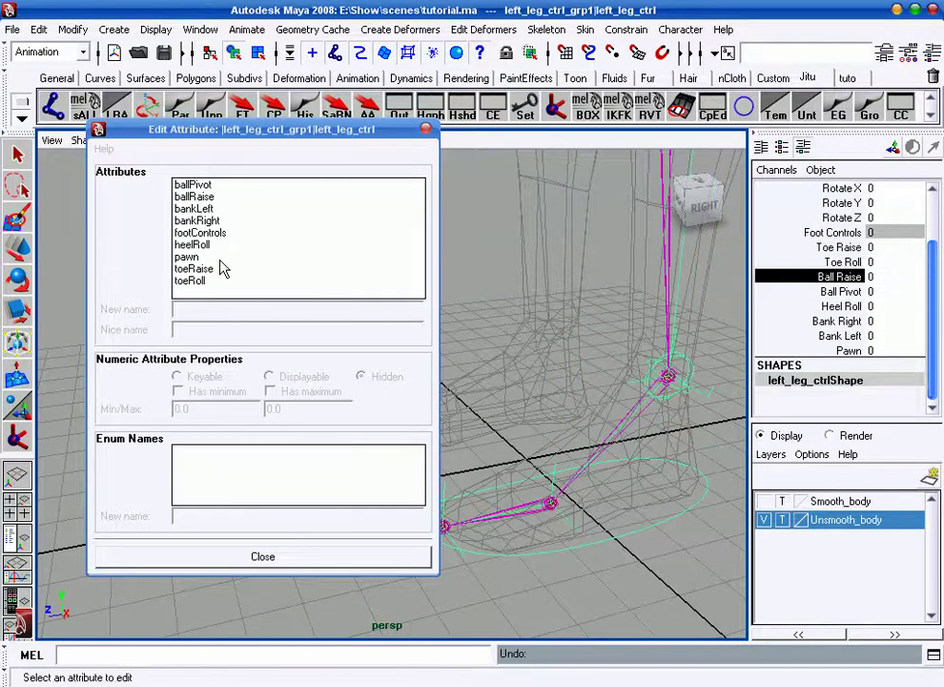
- Give ballRaise a minimum of 0 and slide Ball Raise to test the limit
{"action": "left_click", "coordinate": [195, 197]}
{"action": "left_click", "coordinate": [177, 391]}
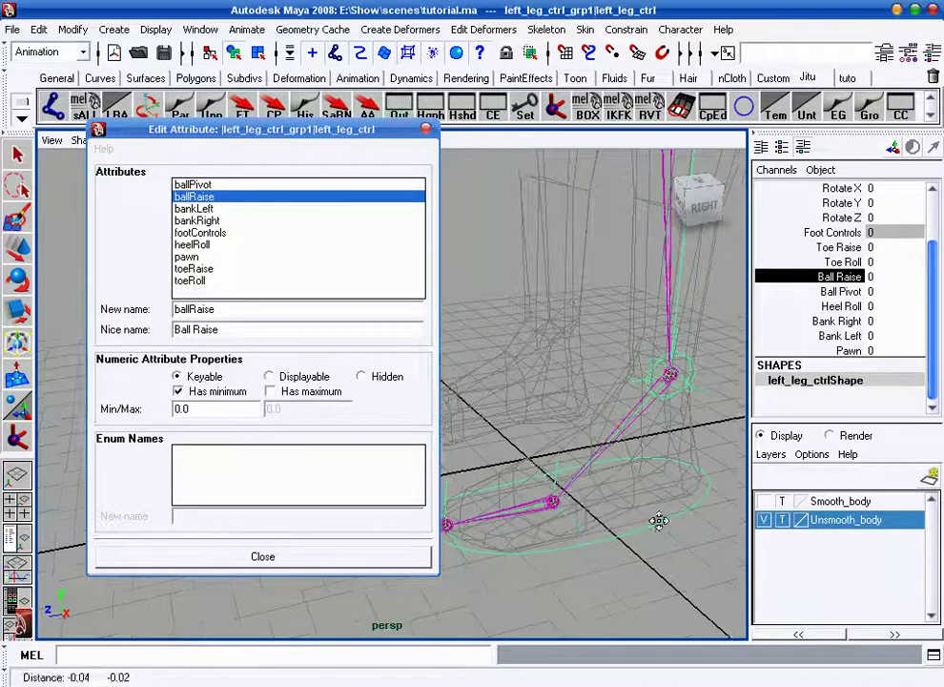
{"action": "middle_click_drag", "start_coordinate": [659, 519], "coordinate": [674, 508], "text": "alt"}
{"action": "mouse_move", "coordinate": [673, 459]}
{"action": "middle_mouse_down"}
{"action": "mouse_move", "coordinate": [938, 458]}
{"action": "mouse_move", "coordinate": [462, 460]}
{"action": "middle_mouse_up"}
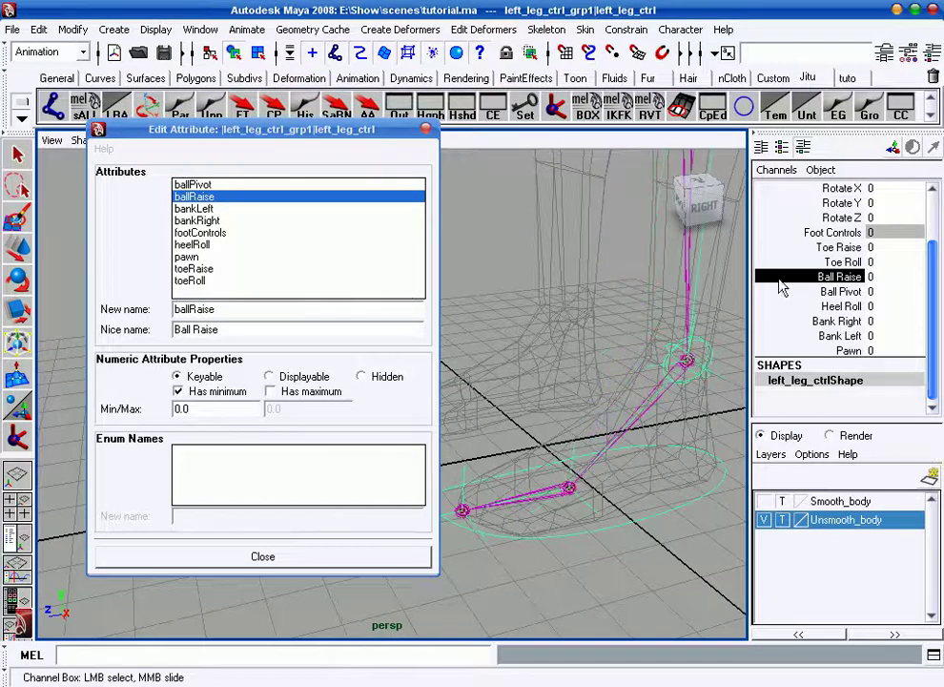
- Slide Heel Roll to rock the foot on its heel, then undo
{"action": "left_click", "coordinate": [838, 306]}
{"action": "mouse_move", "coordinate": [690, 382]}
{"action": "middle_mouse_down"}
{"action": "mouse_move", "coordinate": [418, 397]}
{"action": "mouse_move", "coordinate": [609, 395]}
{"action": "middle_mouse_up"}
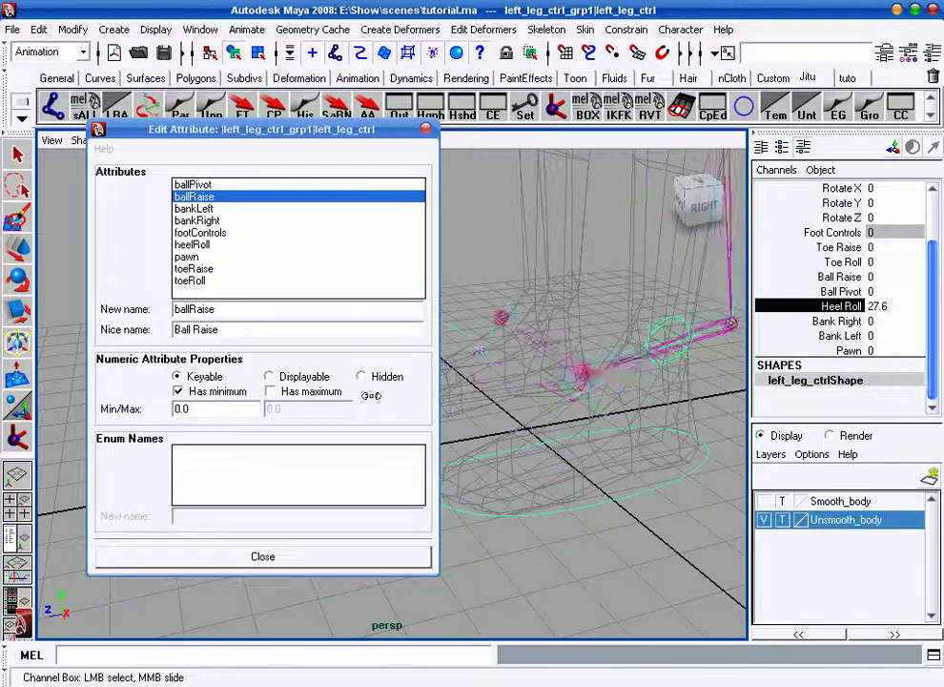
{"action": "middle_click_drag", "start_coordinate": [608, 394], "coordinate": [531, 390]}
{"action": "key", "text": "ctrl+z"}
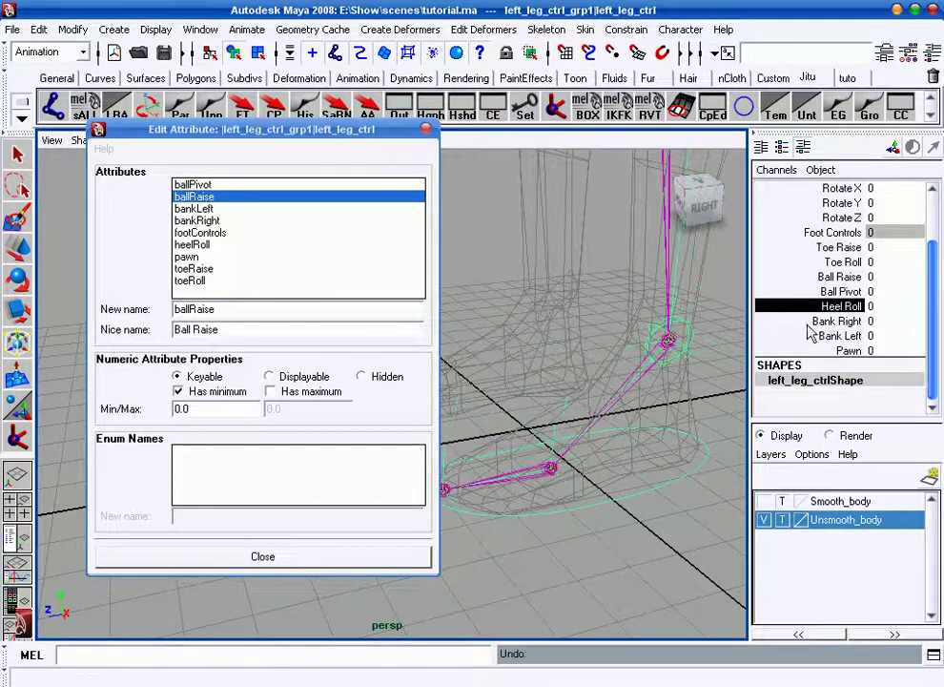
- Slide Bank Right to bank the foot, undoing each test
{"action": "left_click", "coordinate": [837, 322]}
{"action": "middle_click_drag", "start_coordinate": [349, 377], "coordinate": [424, 374]}
{"action": "mouse_move", "coordinate": [424, 374]}
{"action": "left_mouse_down", "text": "alt"}
{"action": "mouse_move", "coordinate": [758, 379]}
{"action": "mouse_move", "coordinate": [687, 375]}
{"action": "mouse_move", "coordinate": [671, 441]}
{"action": "mouse_move", "coordinate": [573, 411]}
{"action": "left_mouse_up", "text": "alt"}
{"action": "key", "text": "ctrl+z"}
{"action": "mouse_move", "coordinate": [624, 394]}
{"action": "middle_mouse_down"}
{"action": "mouse_move", "coordinate": [497, 394]}
{"action": "mouse_move", "coordinate": [937, 391]}
{"action": "middle_mouse_up"}
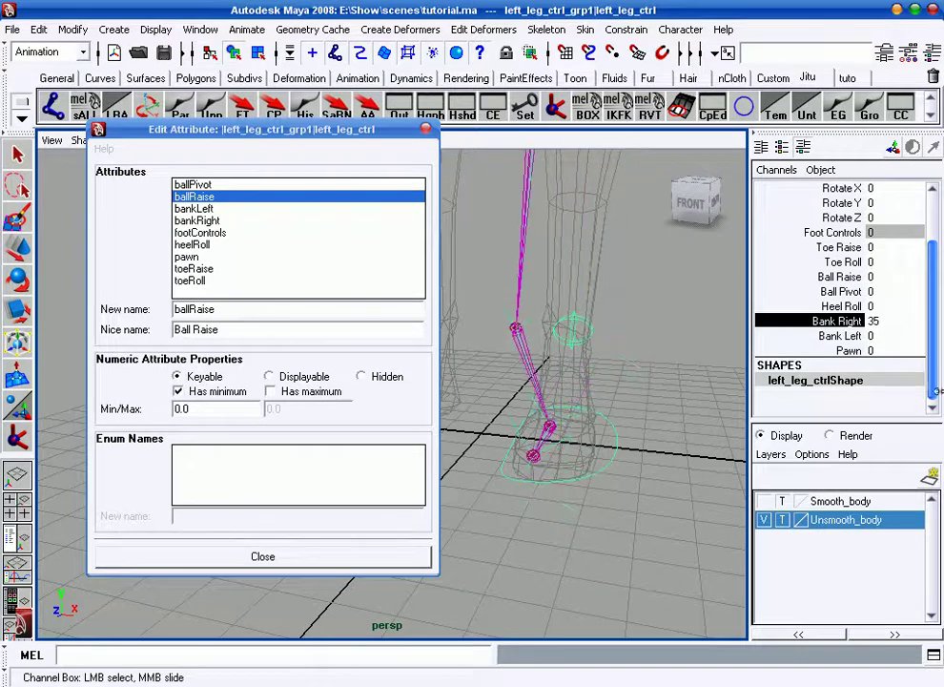
{"action": "mouse_move", "coordinate": [861, 412]}
{"action": "middle_mouse_down"}
{"action": "mouse_move", "coordinate": [660, 390]}
{"action": "mouse_move", "coordinate": [856, 405]}
{"action": "middle_mouse_up"}
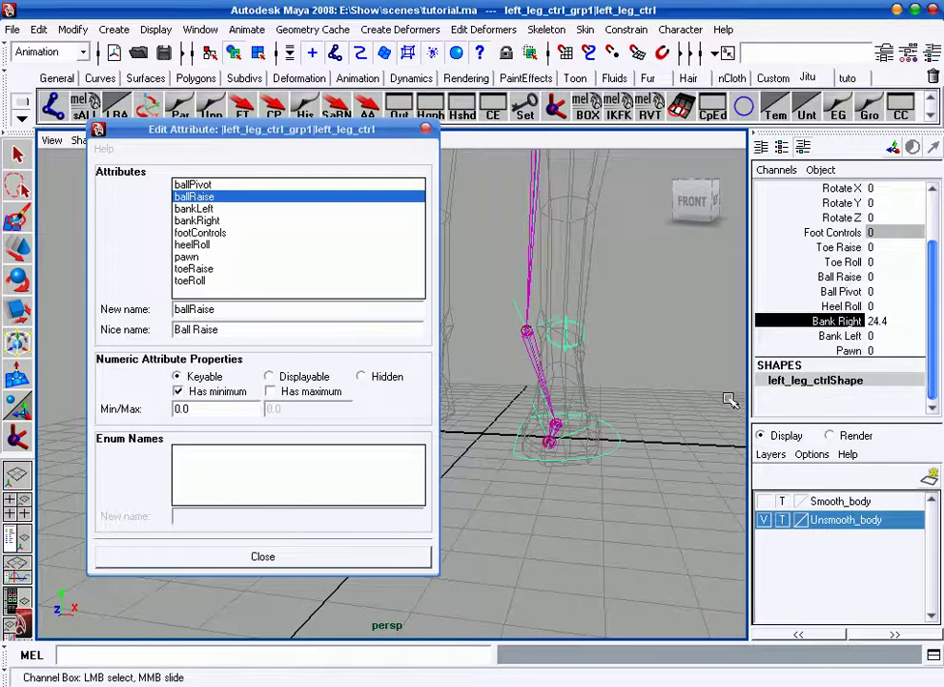
{"action": "key", "text": "ctrl+z"}
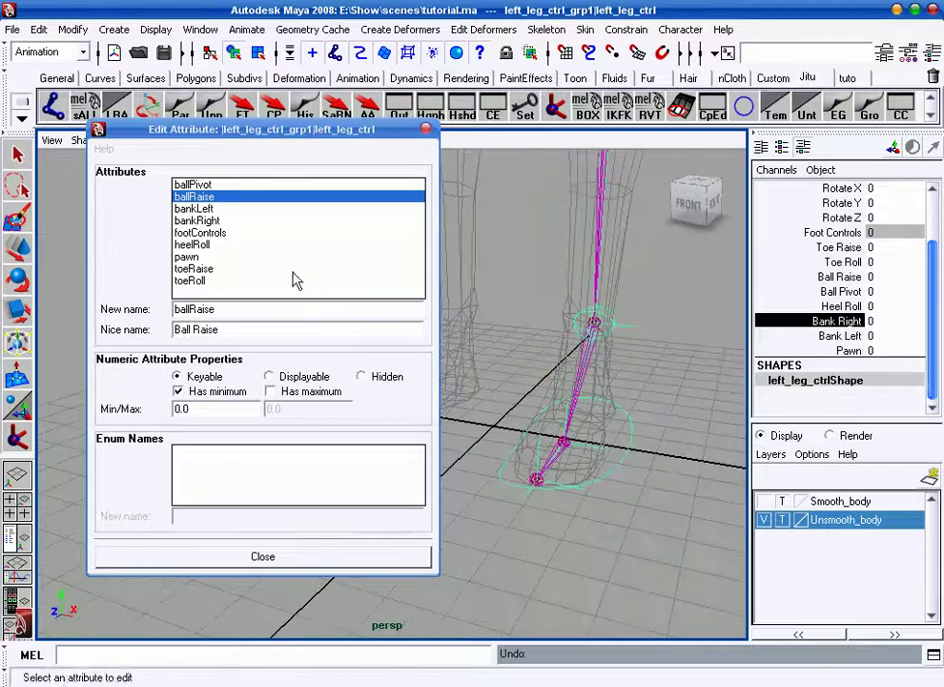
- Give bankRight a minimum of 0 instead of a maximum, and test it by sliding
{"action": "left_click", "coordinate": [199, 220]}
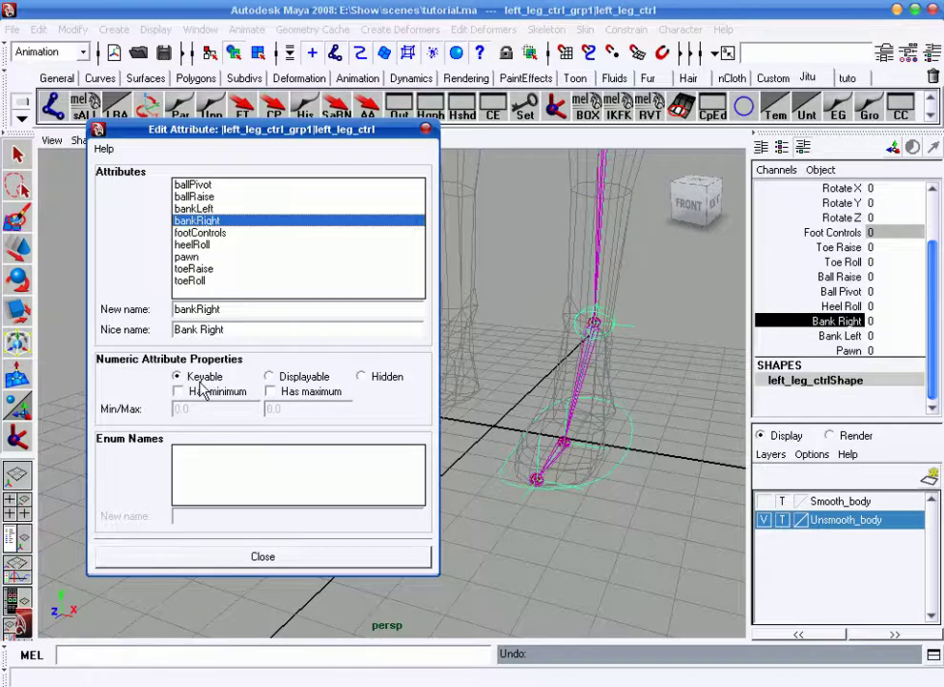
{"action": "left_click", "coordinate": [295, 394]}
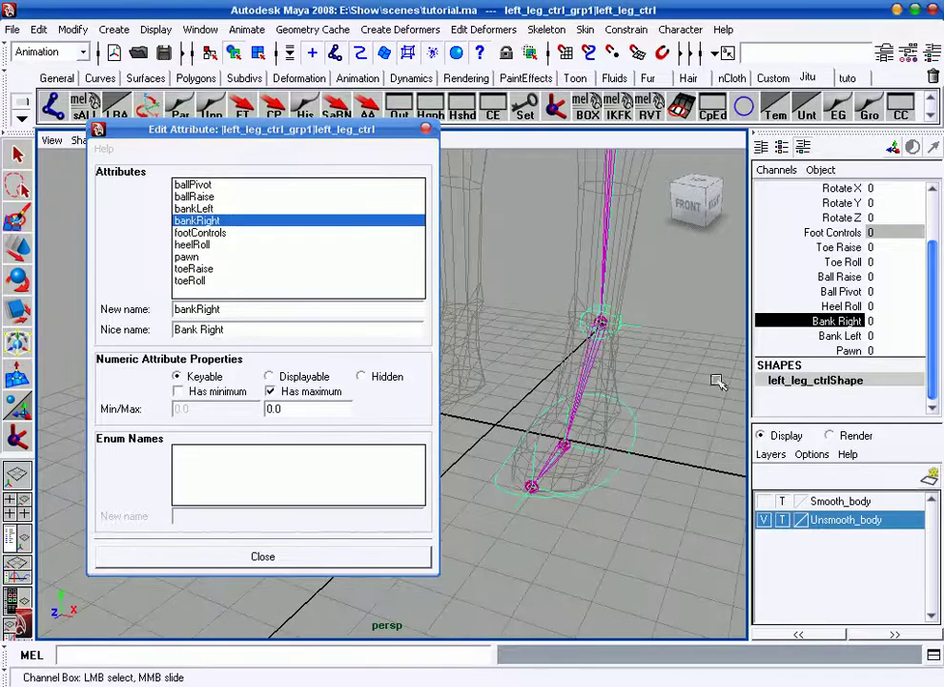
{"action": "middle_click_drag", "start_coordinate": [719, 381], "coordinate": [900, 385]}
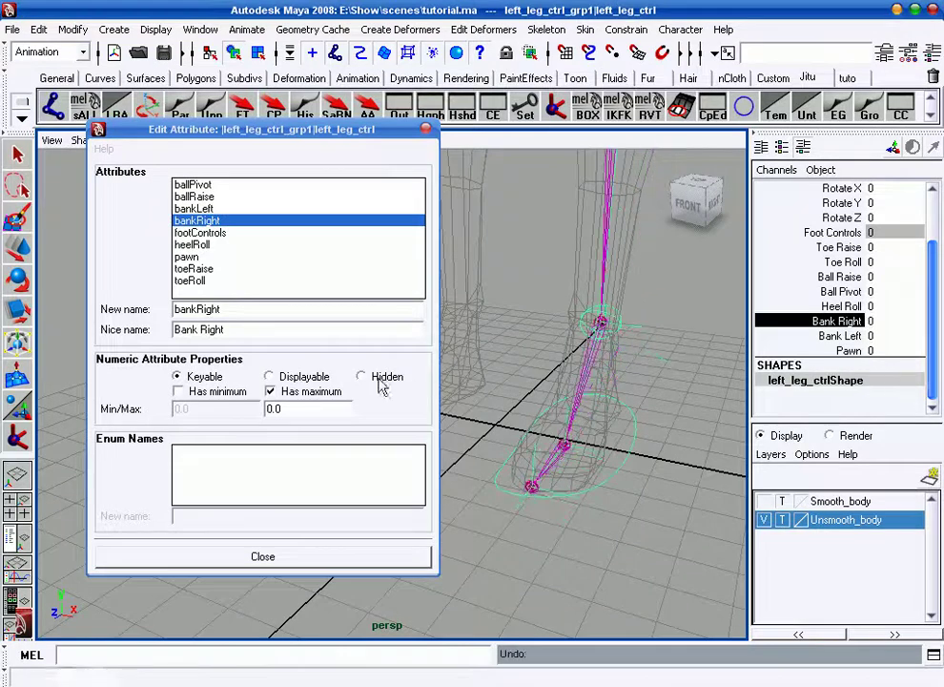
{"action": "left_click", "coordinate": [310, 395]}
{"action": "left_click", "coordinate": [843, 315]}
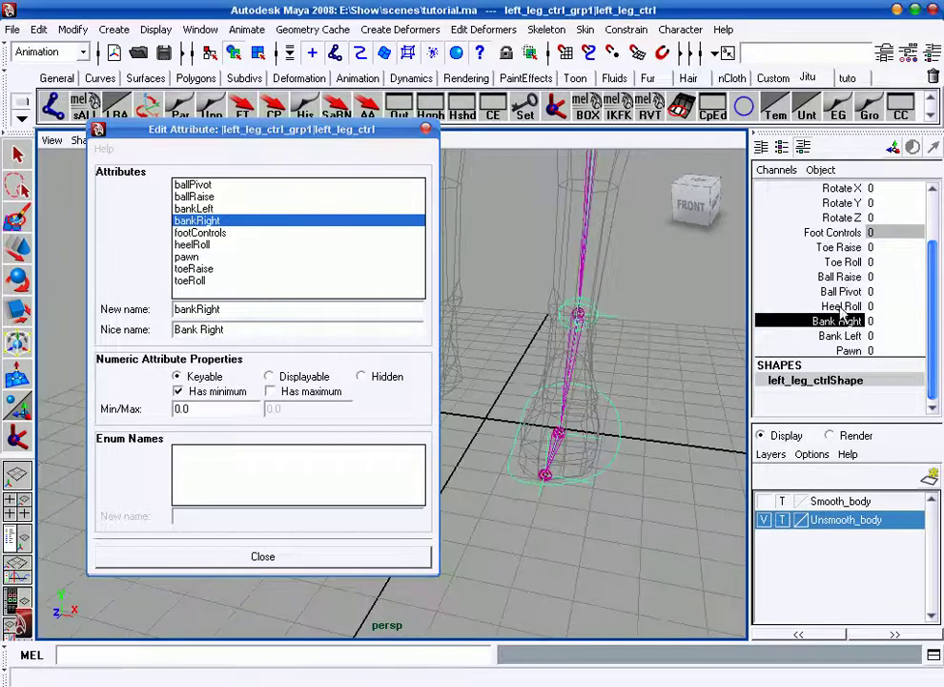
{"action": "middle_click_drag", "start_coordinate": [451, 328], "coordinate": [495, 328]}
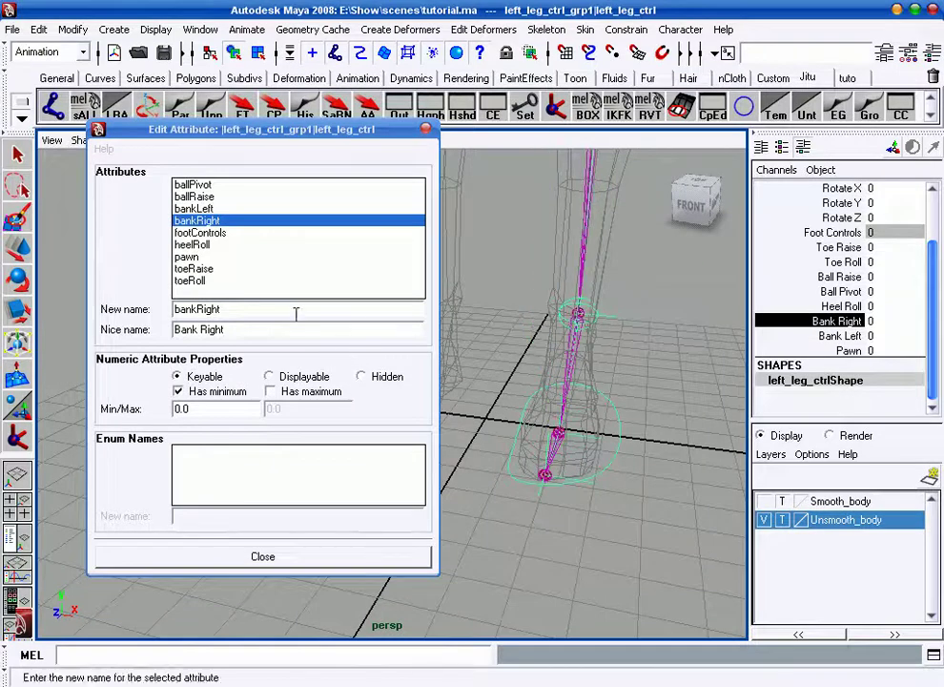
- Give bankLeft a maximum of 0, test the opposite bank, then undo the test
{"action": "left_click", "coordinate": [207, 211]}
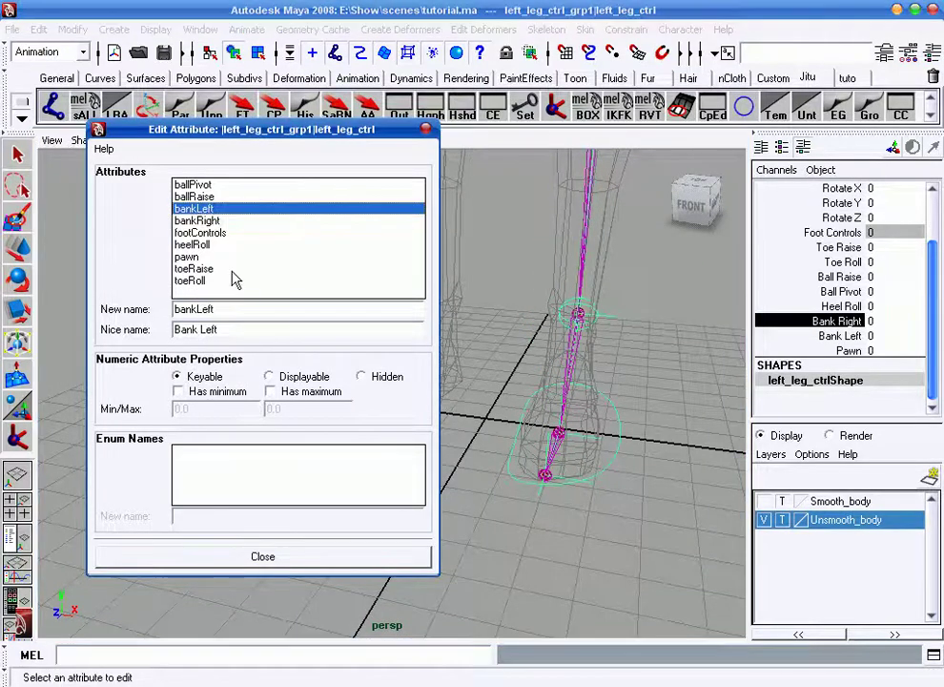
{"action": "left_click", "coordinate": [272, 392]}
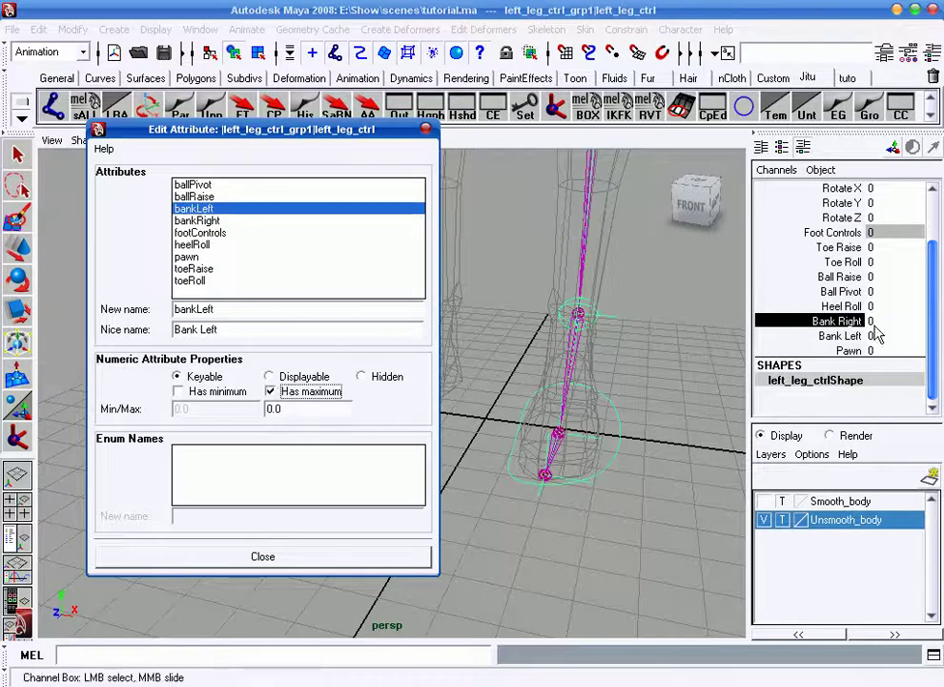
{"action": "left_click", "coordinate": [839, 336]}
{"action": "mouse_move", "coordinate": [601, 333]}
{"action": "middle_mouse_down"}
{"action": "mouse_move", "coordinate": [137, 332]}
{"action": "mouse_move", "coordinate": [439, 363]}
{"action": "middle_mouse_up"}
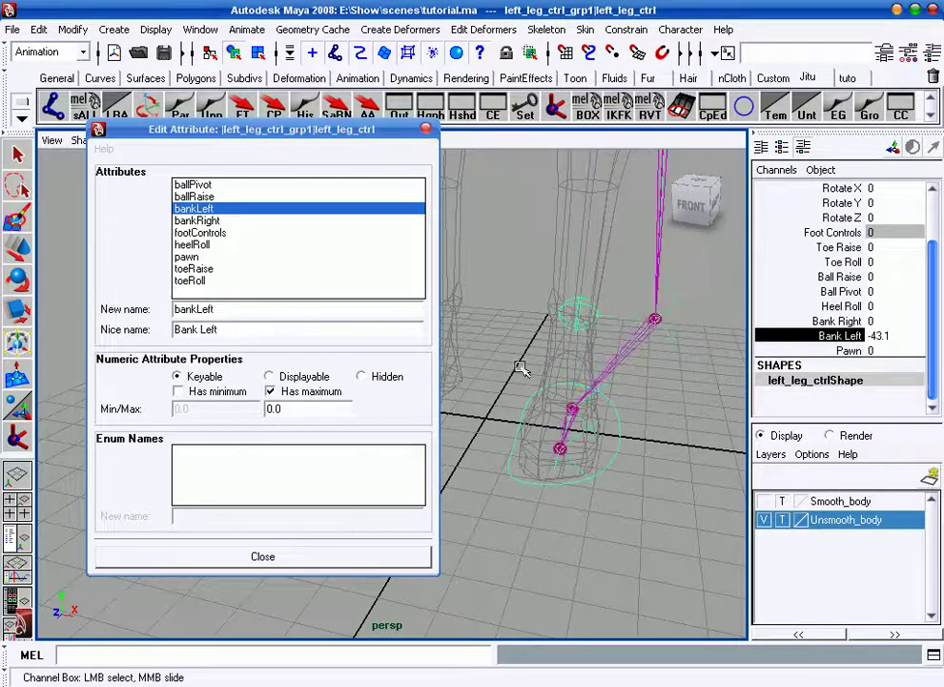
{"action": "key", "text": "ctrl+z"}
{"action": "key", "text": "ctrl+z"}
- Close the Edit Attribute dialog and tumble the perspective view out to frame the full leg
{"action": "left_click", "coordinate": [380, 563]}
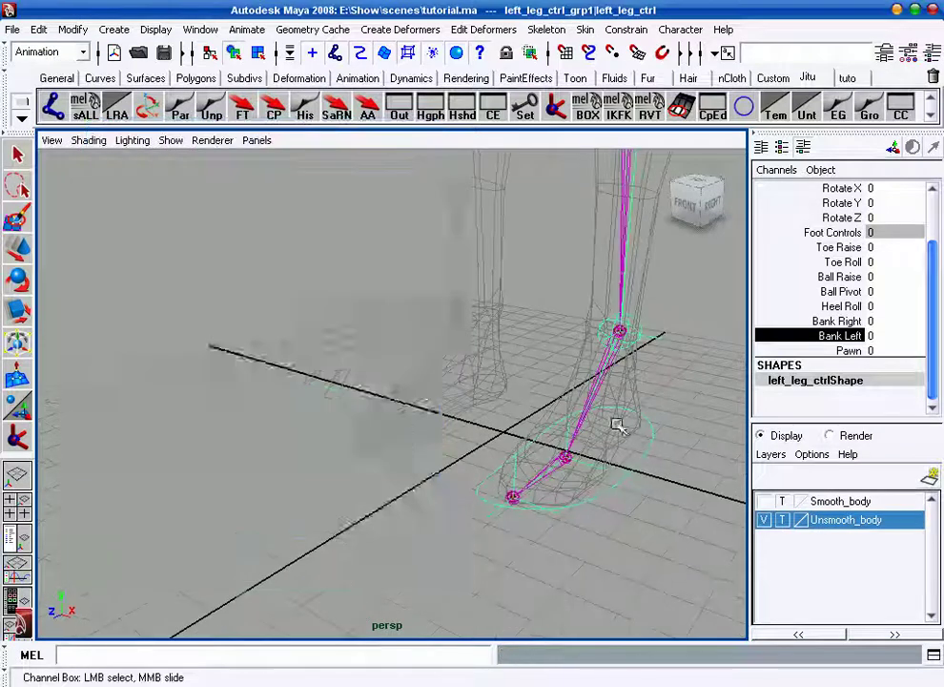
{"action": "left_click_drag", "start_coordinate": [618, 423], "coordinate": [491, 385], "text": "alt"}
{"action": "right_click_drag", "start_coordinate": [491, 386], "coordinate": [530, 459], "text": "alt"}
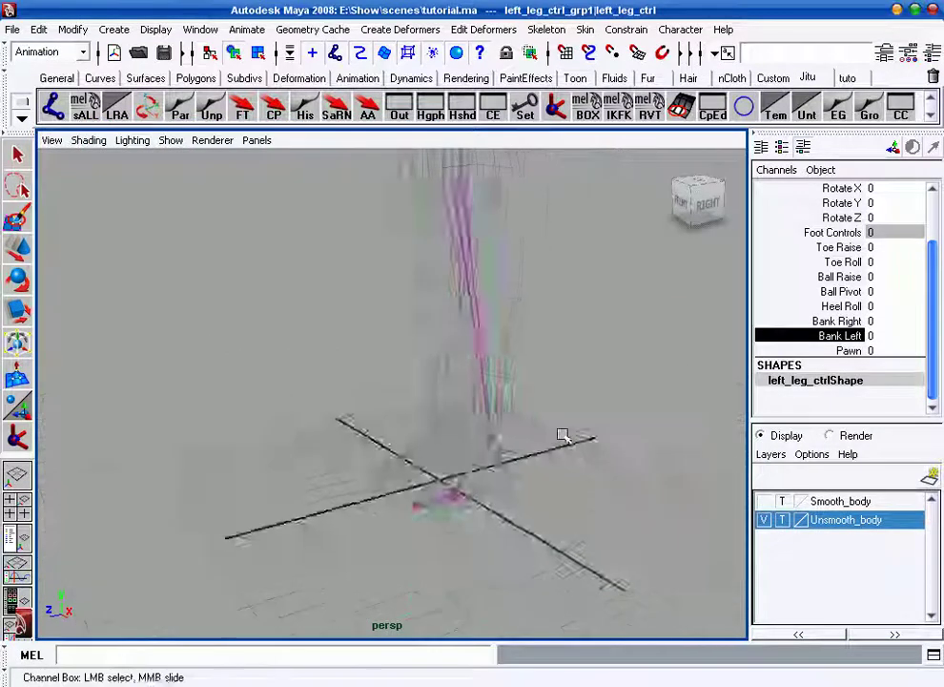
{"action": "left_click_drag", "start_coordinate": [531, 459], "coordinate": [633, 470], "text": "alt"}
{"action": "right_click_drag", "start_coordinate": [633, 470], "coordinate": [456, 437], "text": "alt"}
{"action": "left_click_drag", "start_coordinate": [456, 437], "coordinate": [422, 407], "text": "alt"}
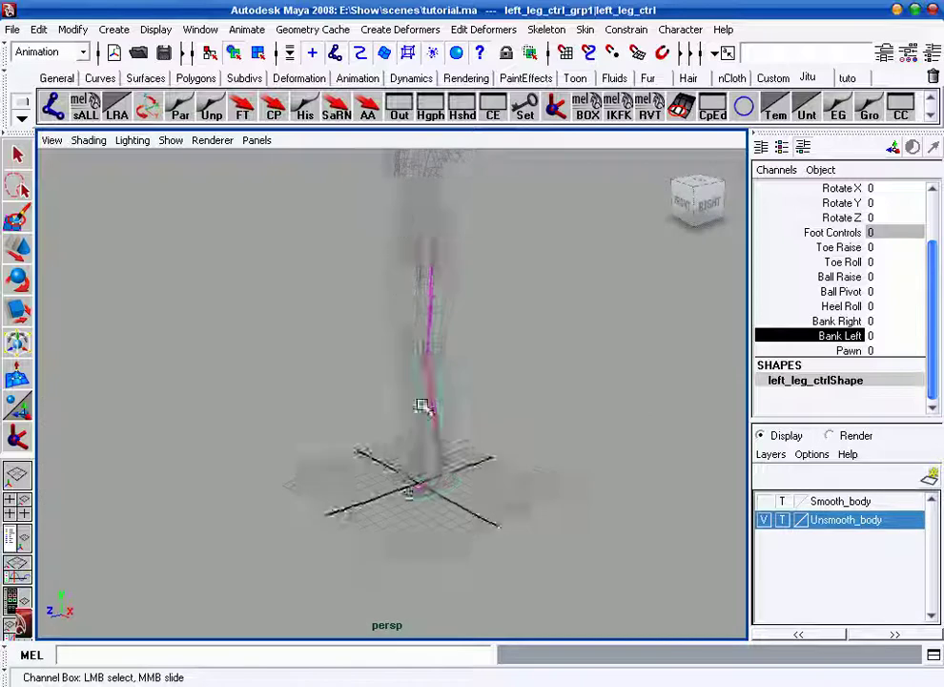
{"action": "right_click_drag", "start_coordinate": [422, 408], "coordinate": [503, 425], "text": "alt"}
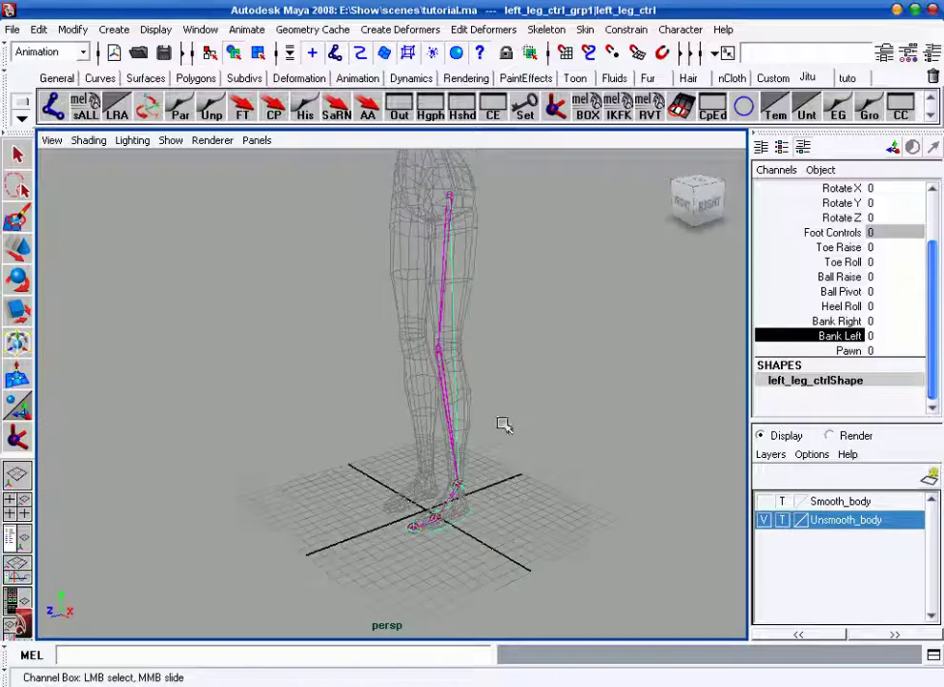